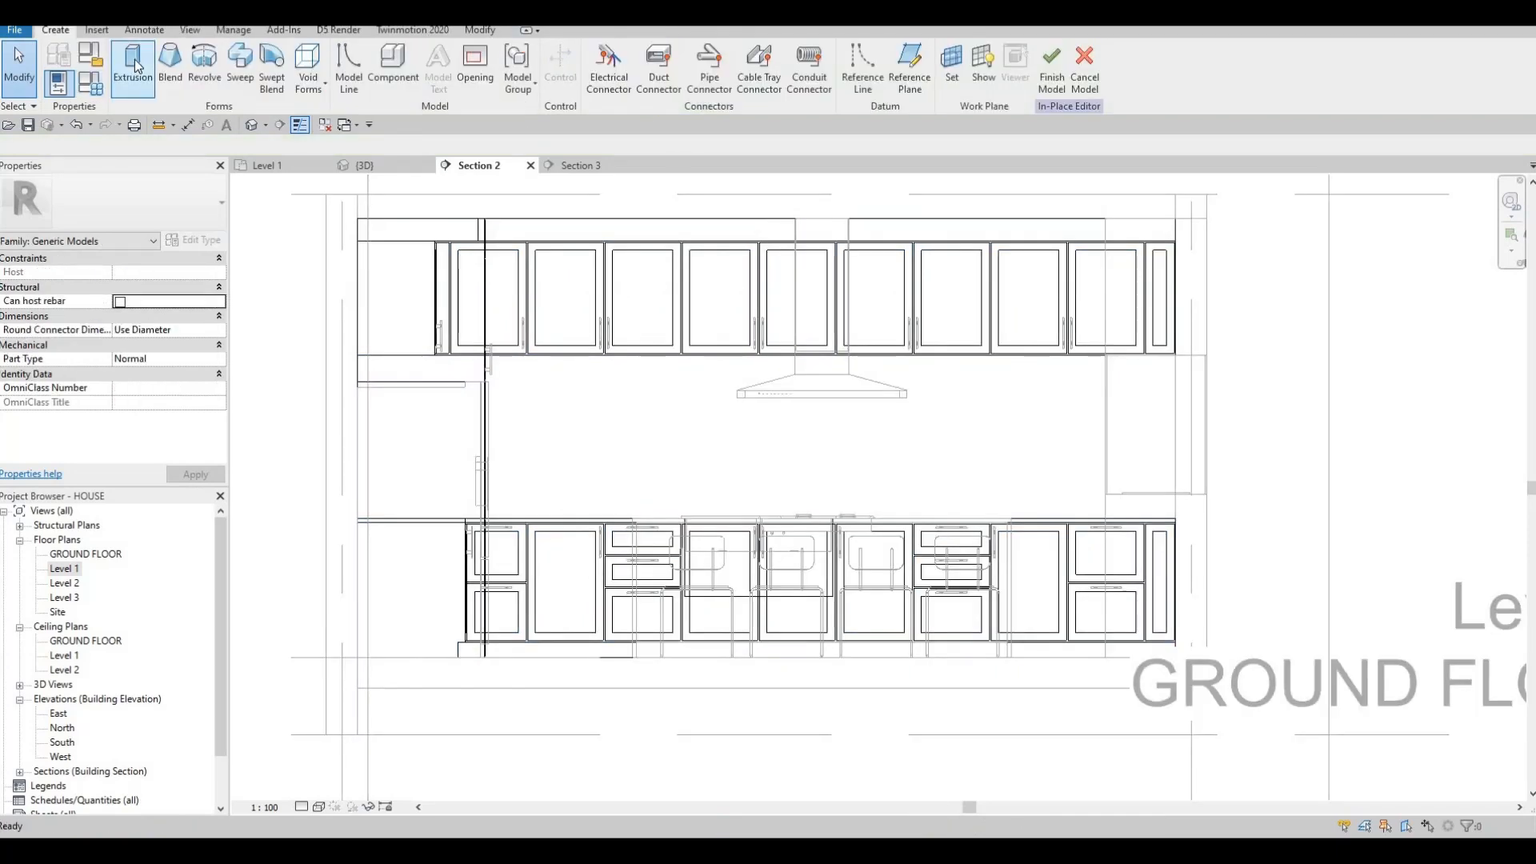
Try an extrusion by cycling candidate work-plane faces, then cancel it and leave in-place editing.
{"action": "left_click", "coordinate": [136, 65]}
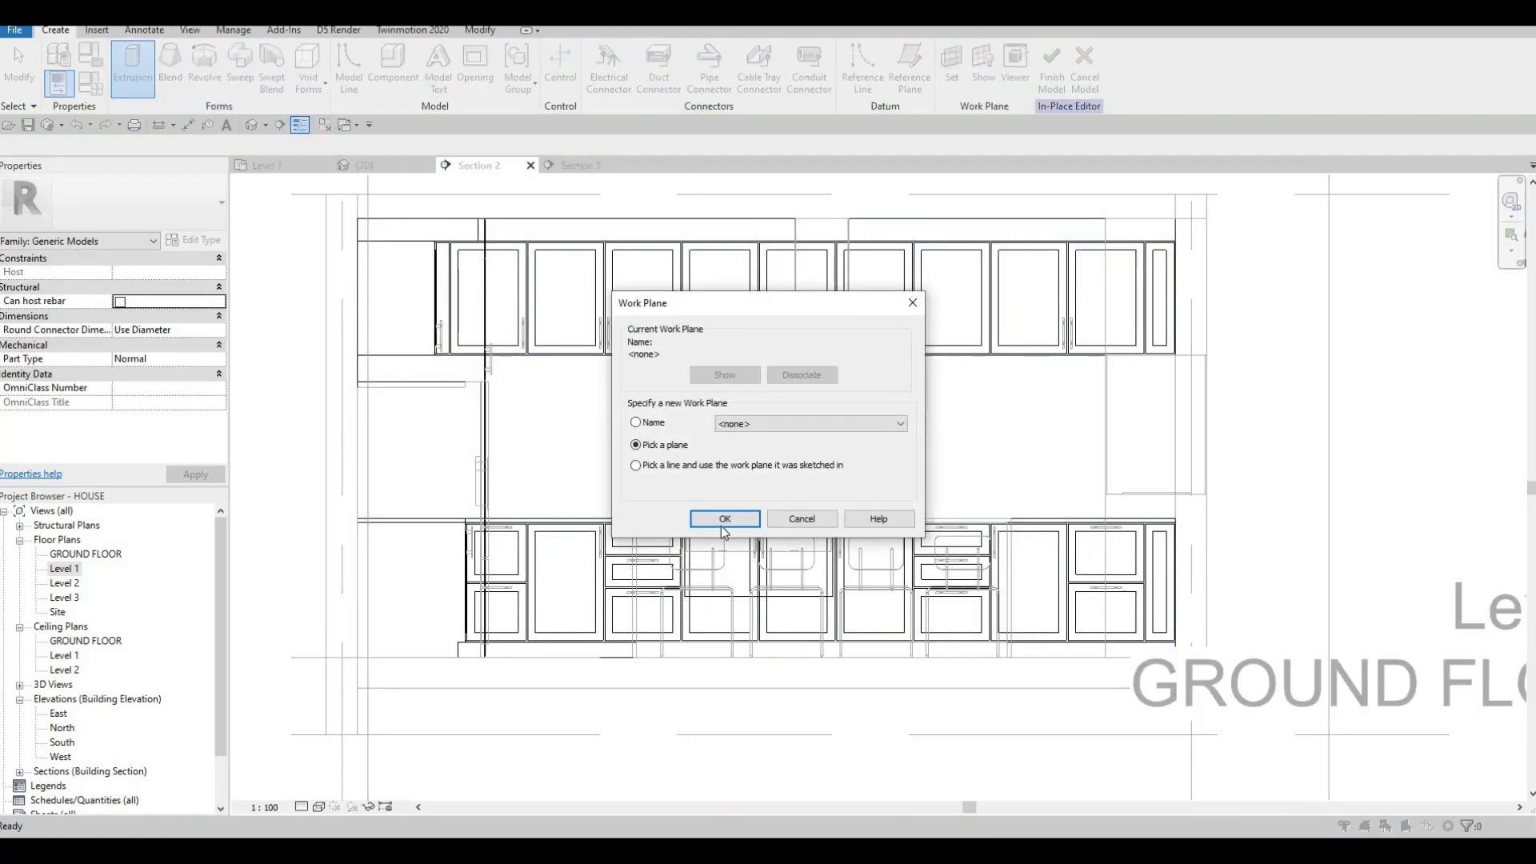
{"action": "key", "text": "Return"}
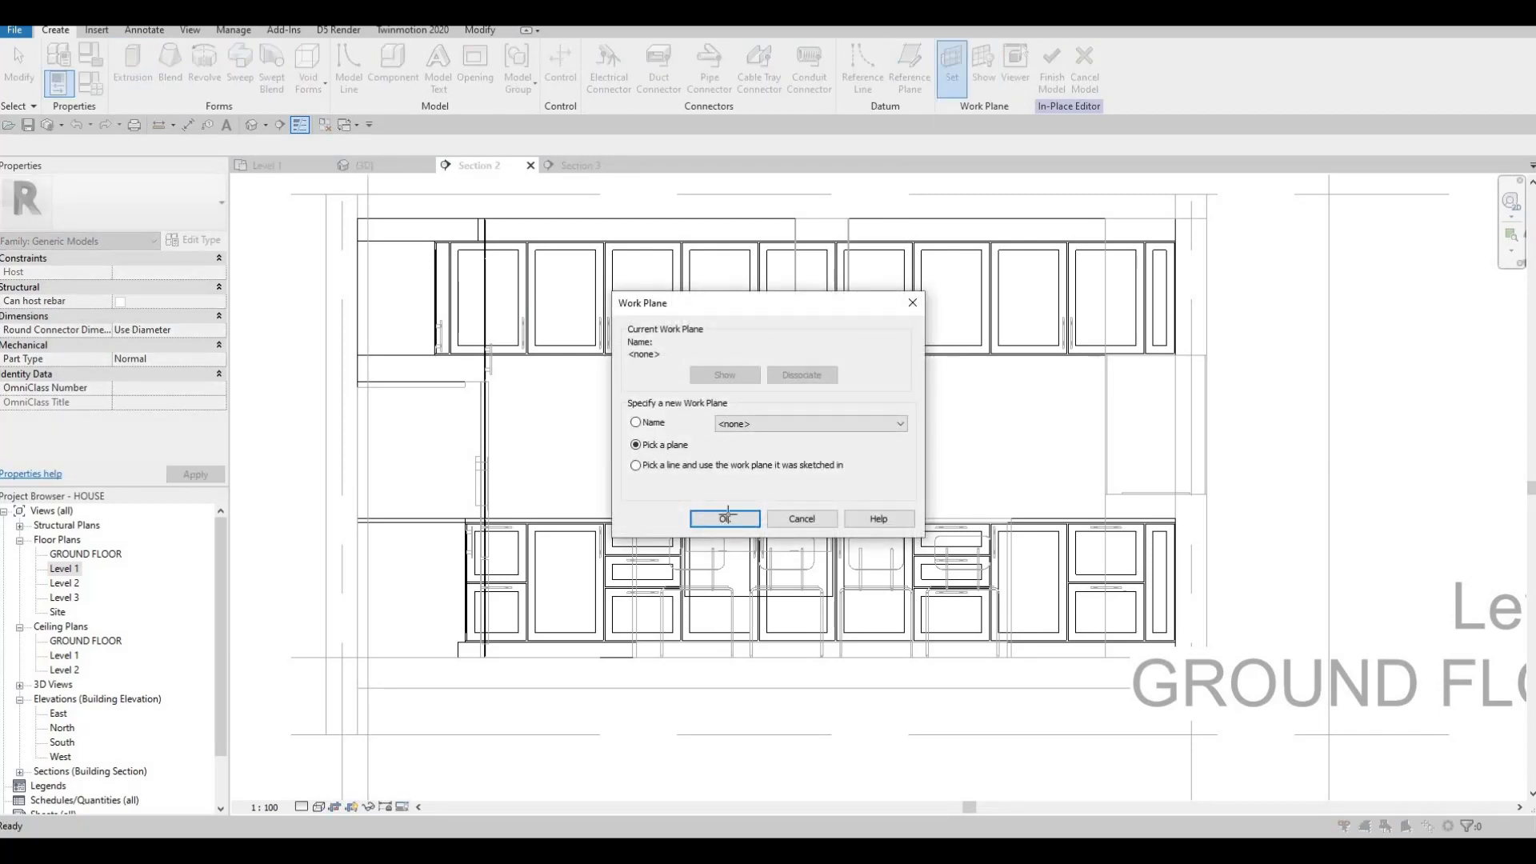
{"action": "key", "text": "Return"}
{"action": "scroll", "coordinate": [910, 321], "scroll_direction": "down", "scroll_amount": 2}
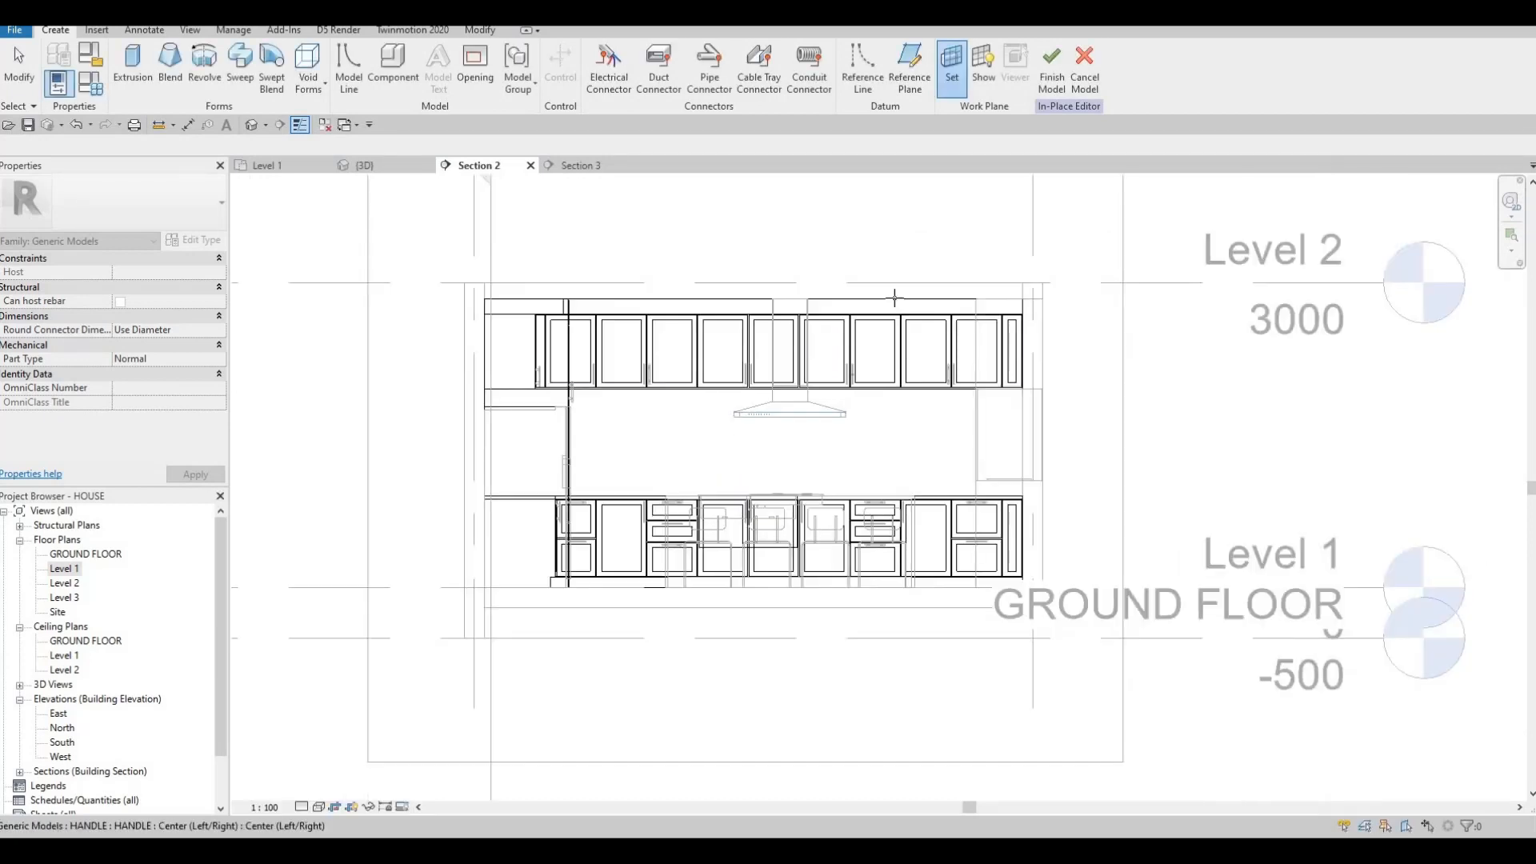
{"action": "key", "text": "Tab"}
{"action": "key", "text": "Tab"}
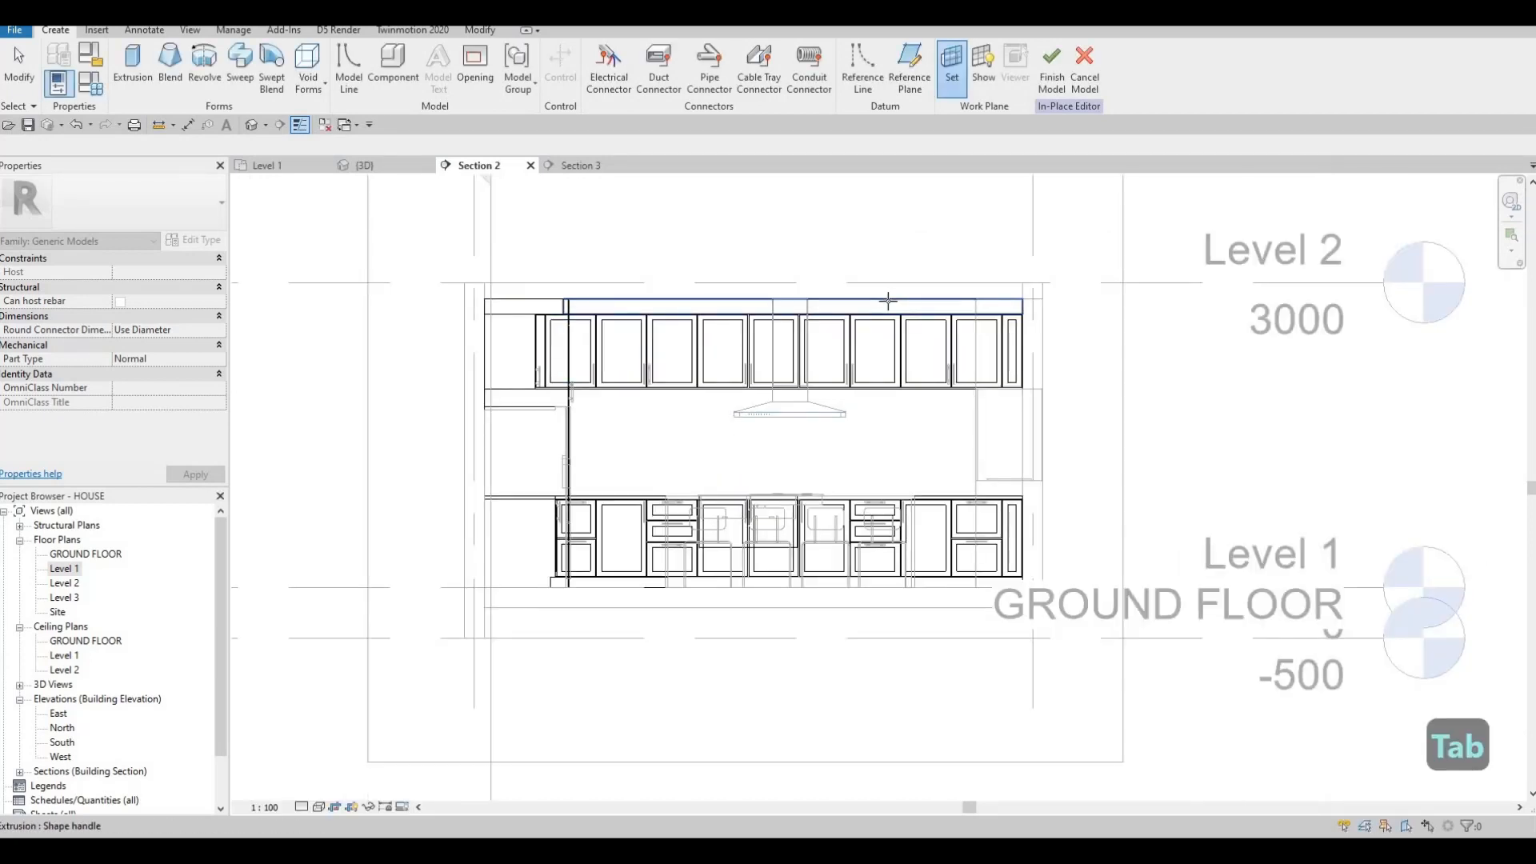
{"action": "key", "text": "Tab"}
{"action": "key", "text": "Tab"}
{"action": "key", "text": "Tab"}
{"action": "key", "text": "Tab"}
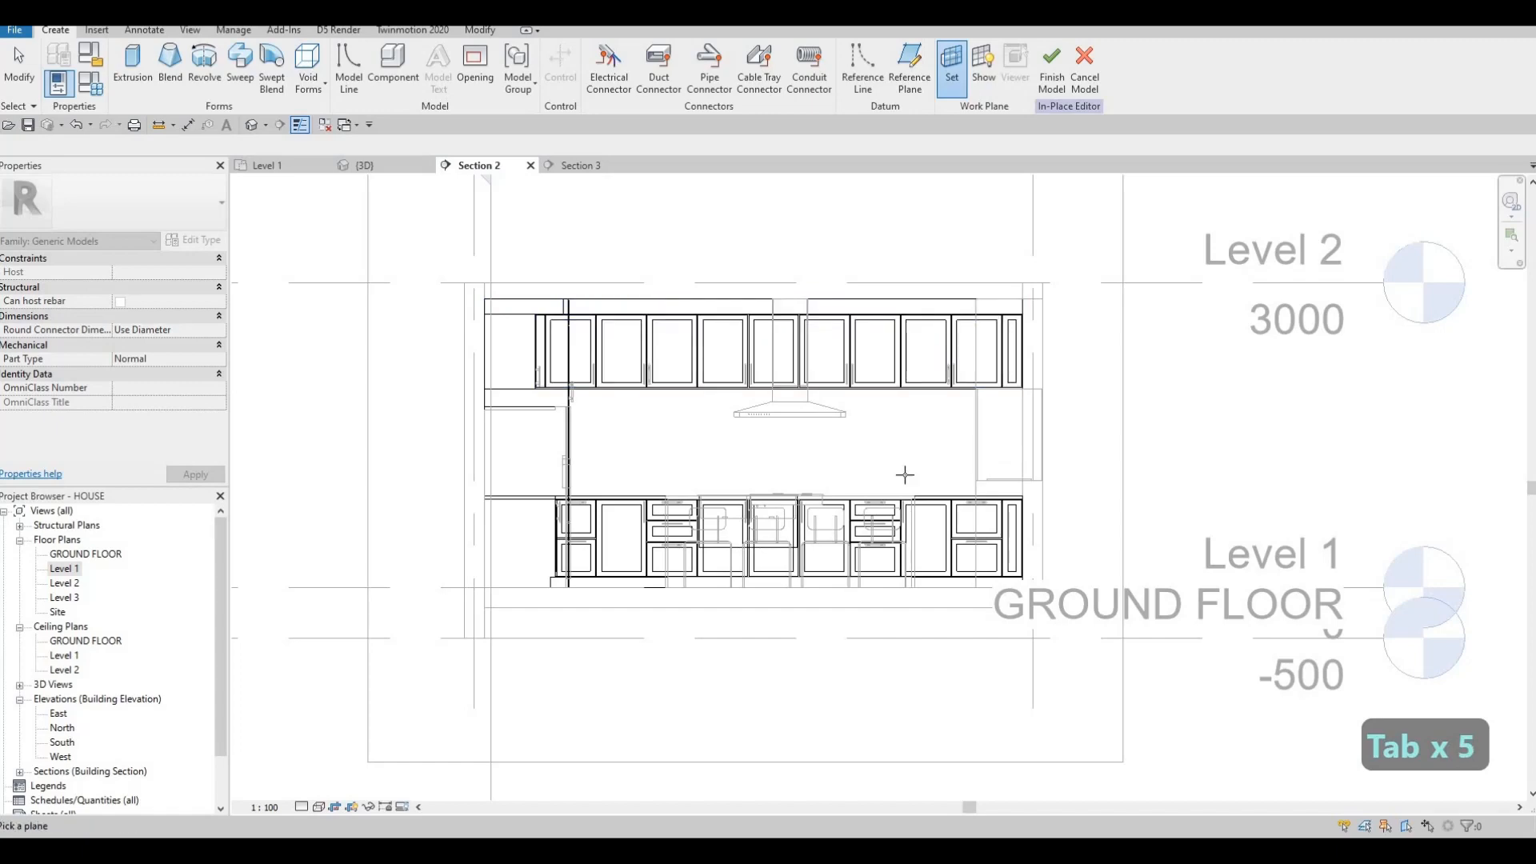
{"action": "key", "text": "Tab"}
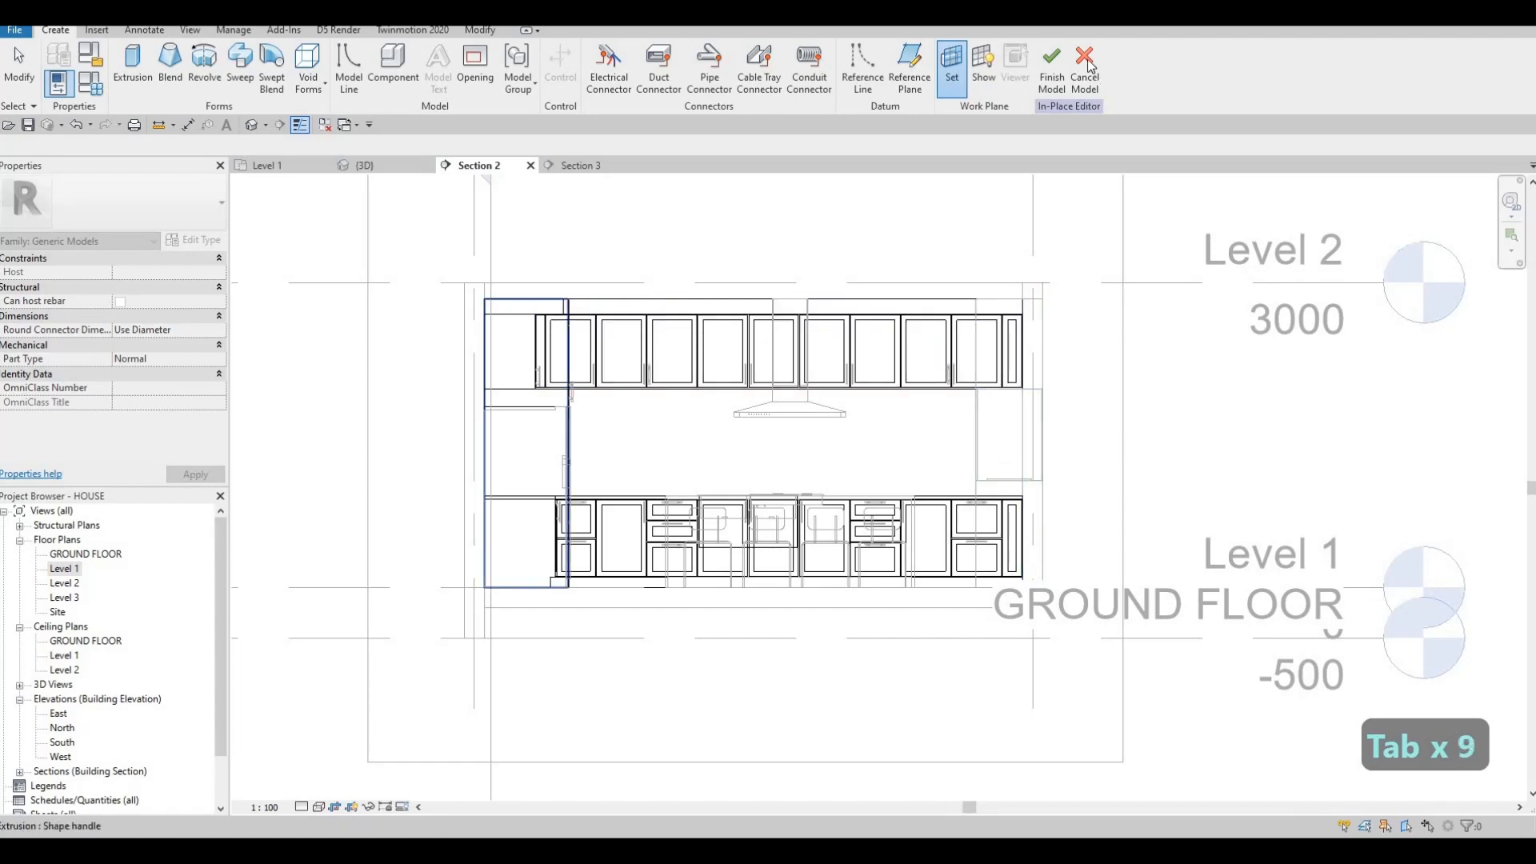
{"action": "scroll", "coordinate": [727, 475], "scroll_direction": "up", "scroll_amount": 2}
{"action": "key", "text": "Escape"}
{"action": "key", "text": "Escape"}
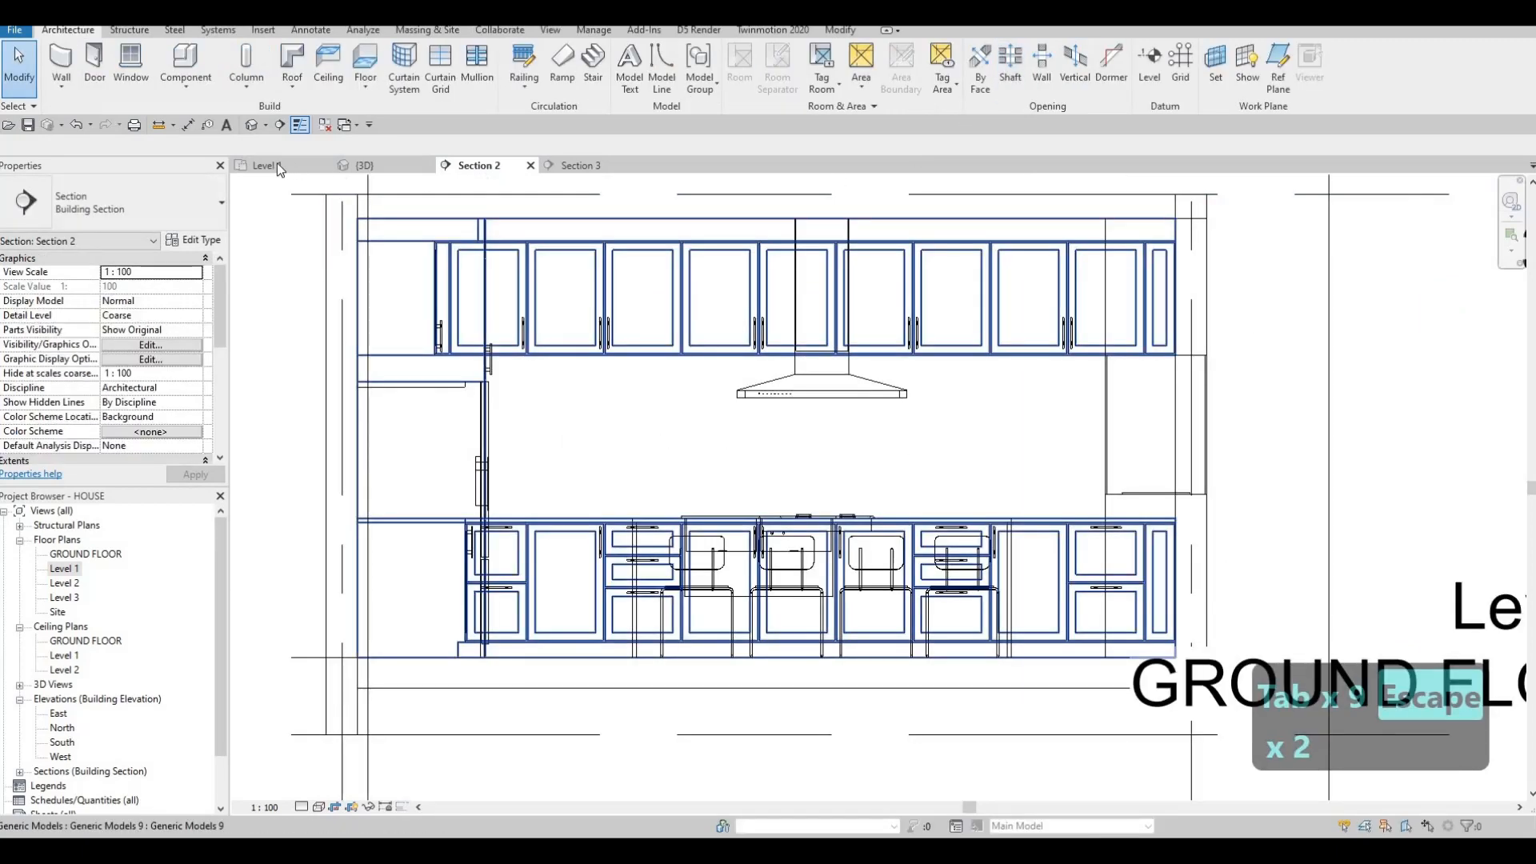
In the Level 1 plan, drag Section 2's far clip past the sink wall, then reopen Section 2.
{"action": "left_click", "coordinate": [272, 165]}
{"action": "scroll", "coordinate": [617, 323], "scroll_direction": "down", "scroll_amount": 5}
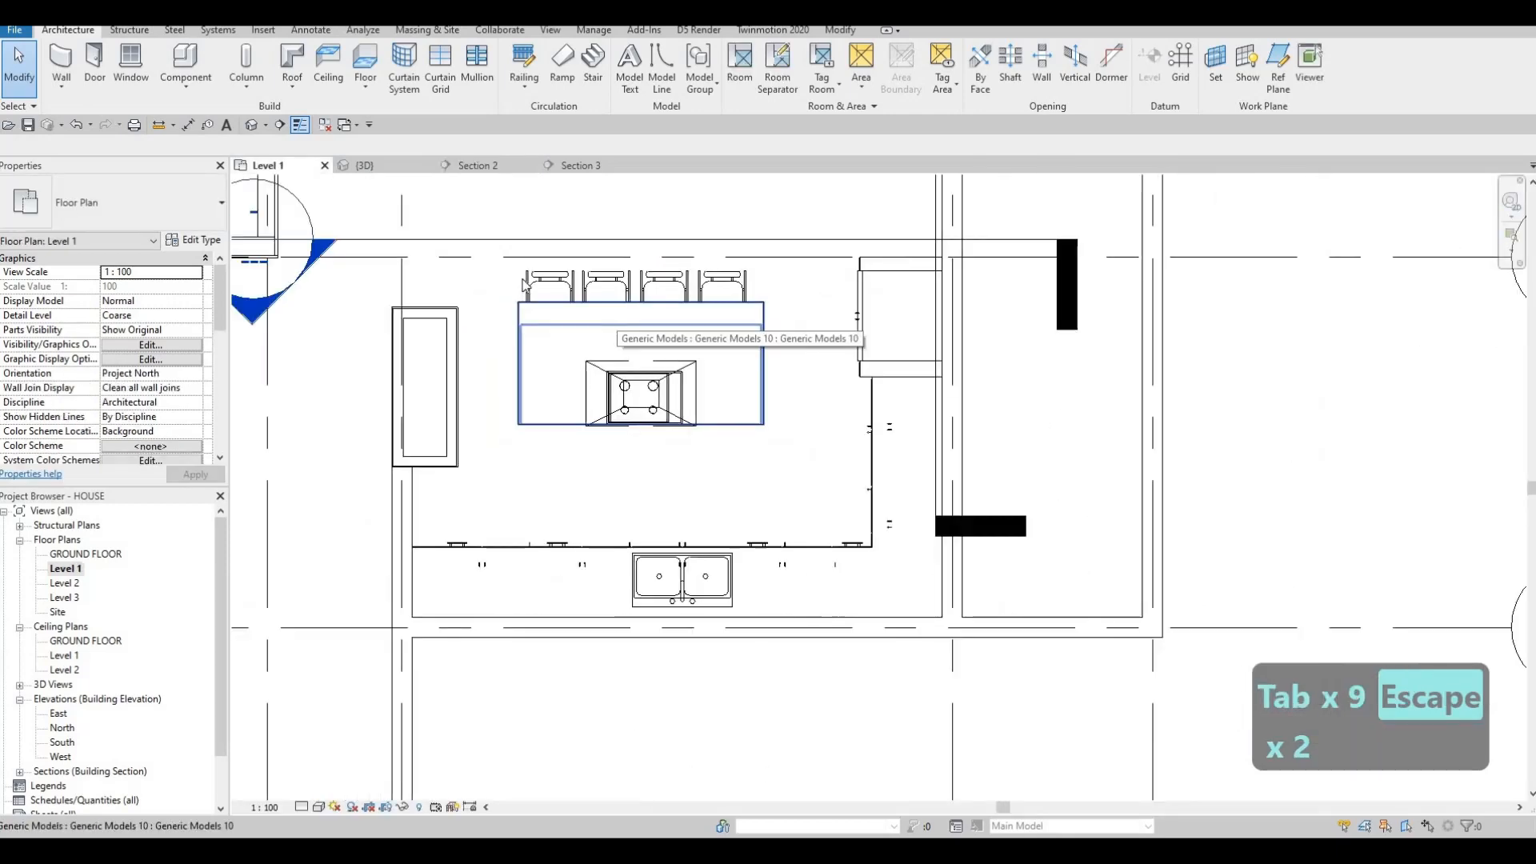
{"action": "left_click", "coordinate": [652, 448]}
{"action": "left_click_drag", "start_coordinate": [652, 452], "coordinate": [654, 467]}
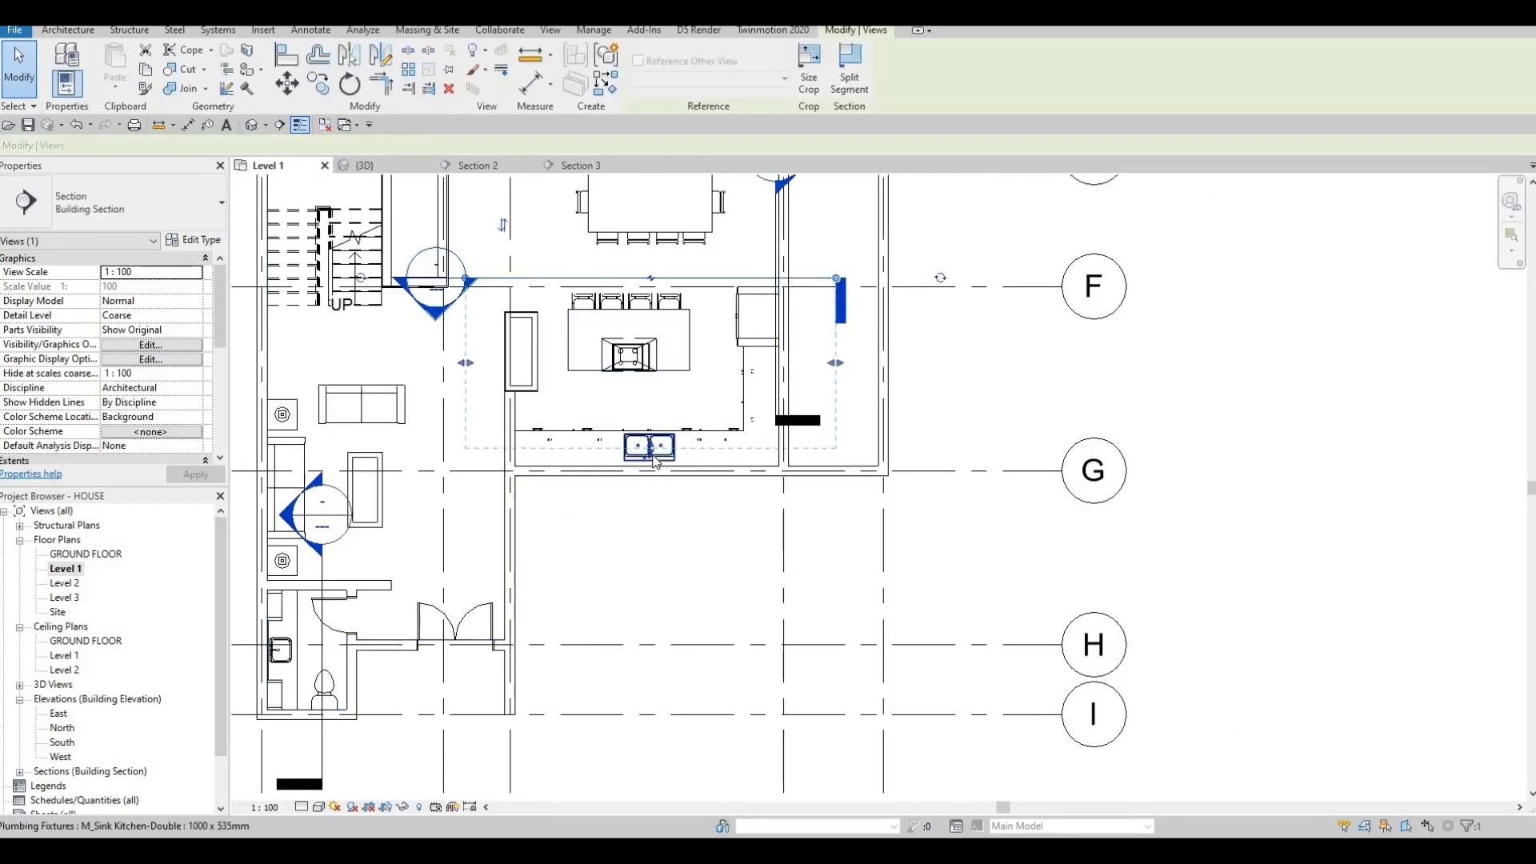
{"action": "left_click_drag", "start_coordinate": [654, 475], "coordinate": [652, 496]}
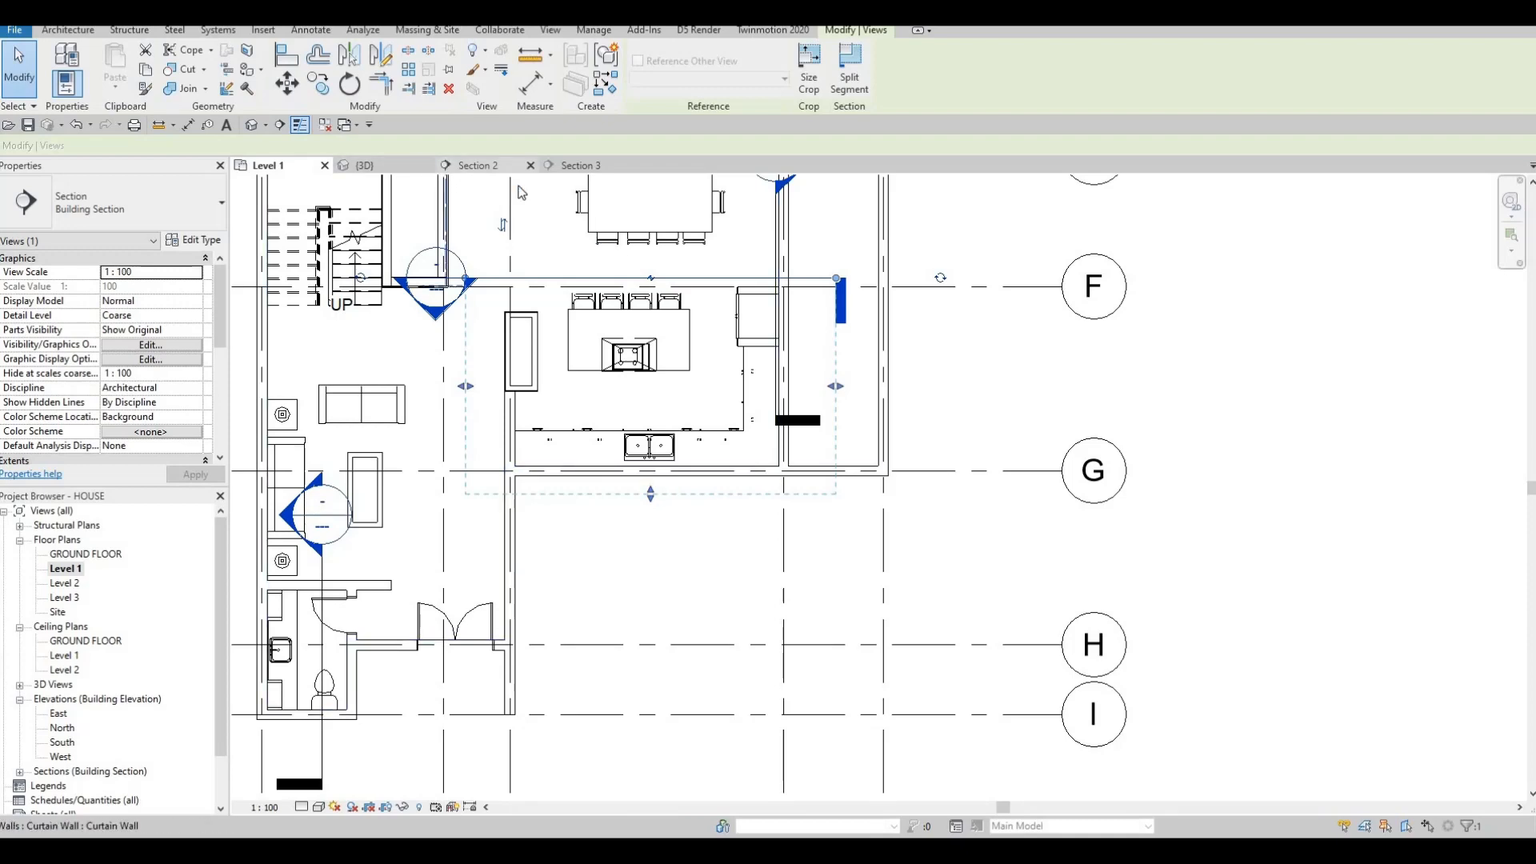
{"action": "left_click", "coordinate": [492, 166]}
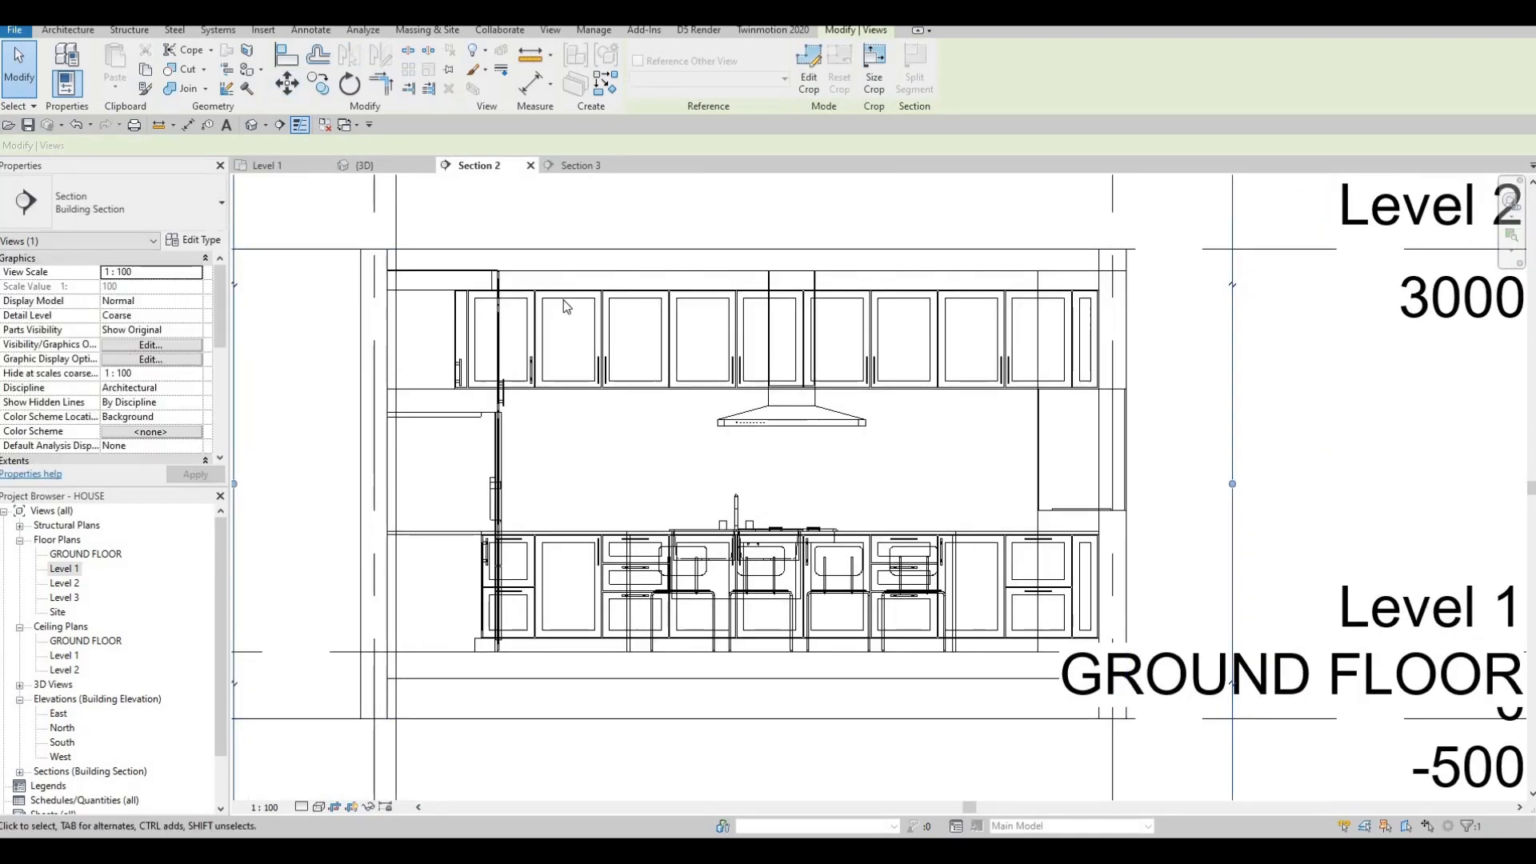
Edit the kitchen generic model in place and start an extrusion on the exterior wall face.
{"action": "left_click", "coordinate": [563, 300]}
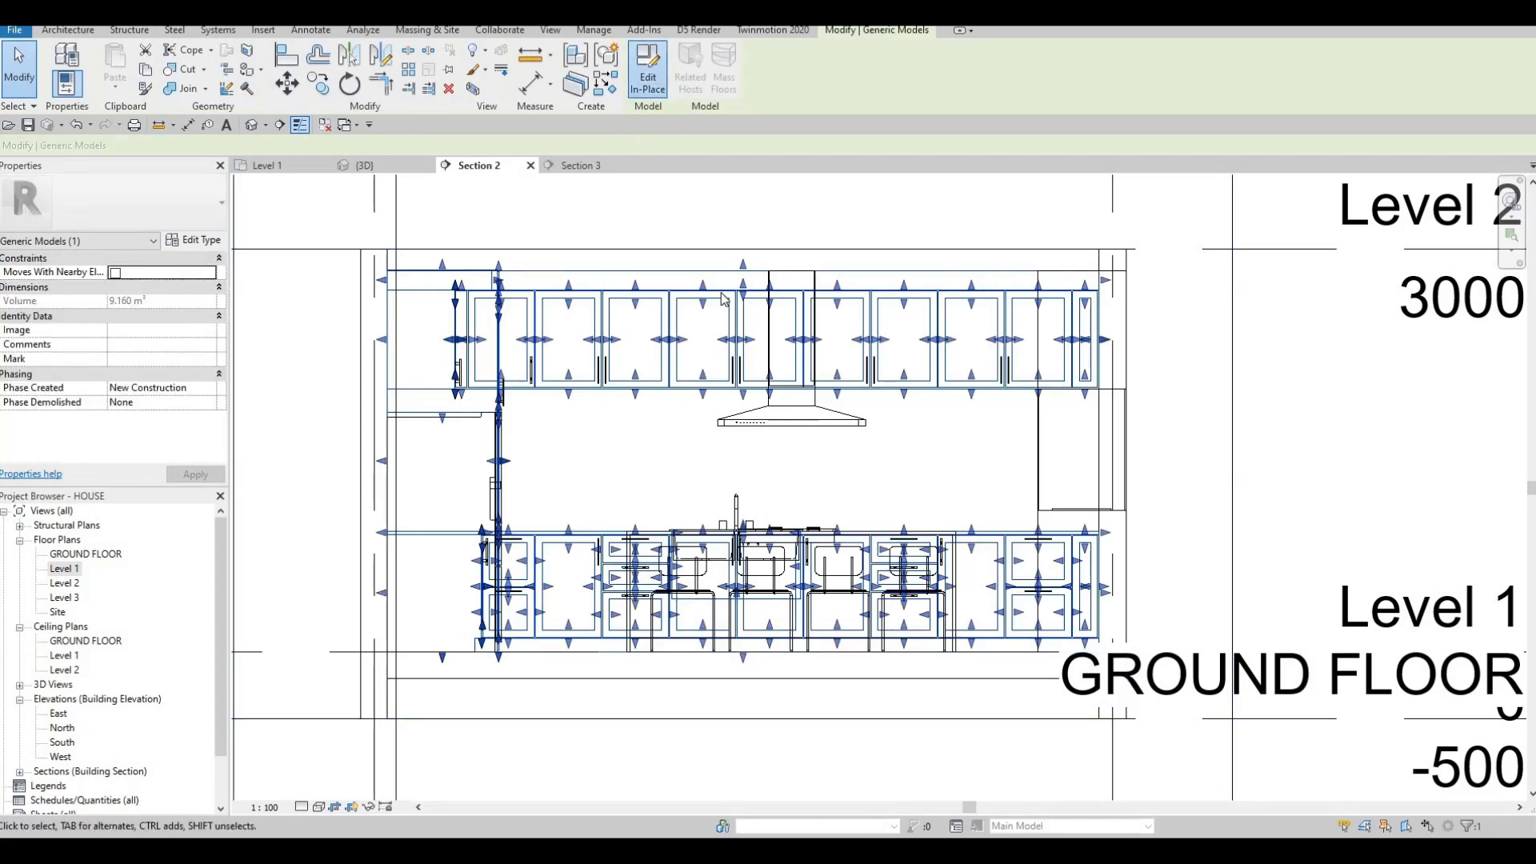
{"action": "double_click", "coordinate": [723, 300]}
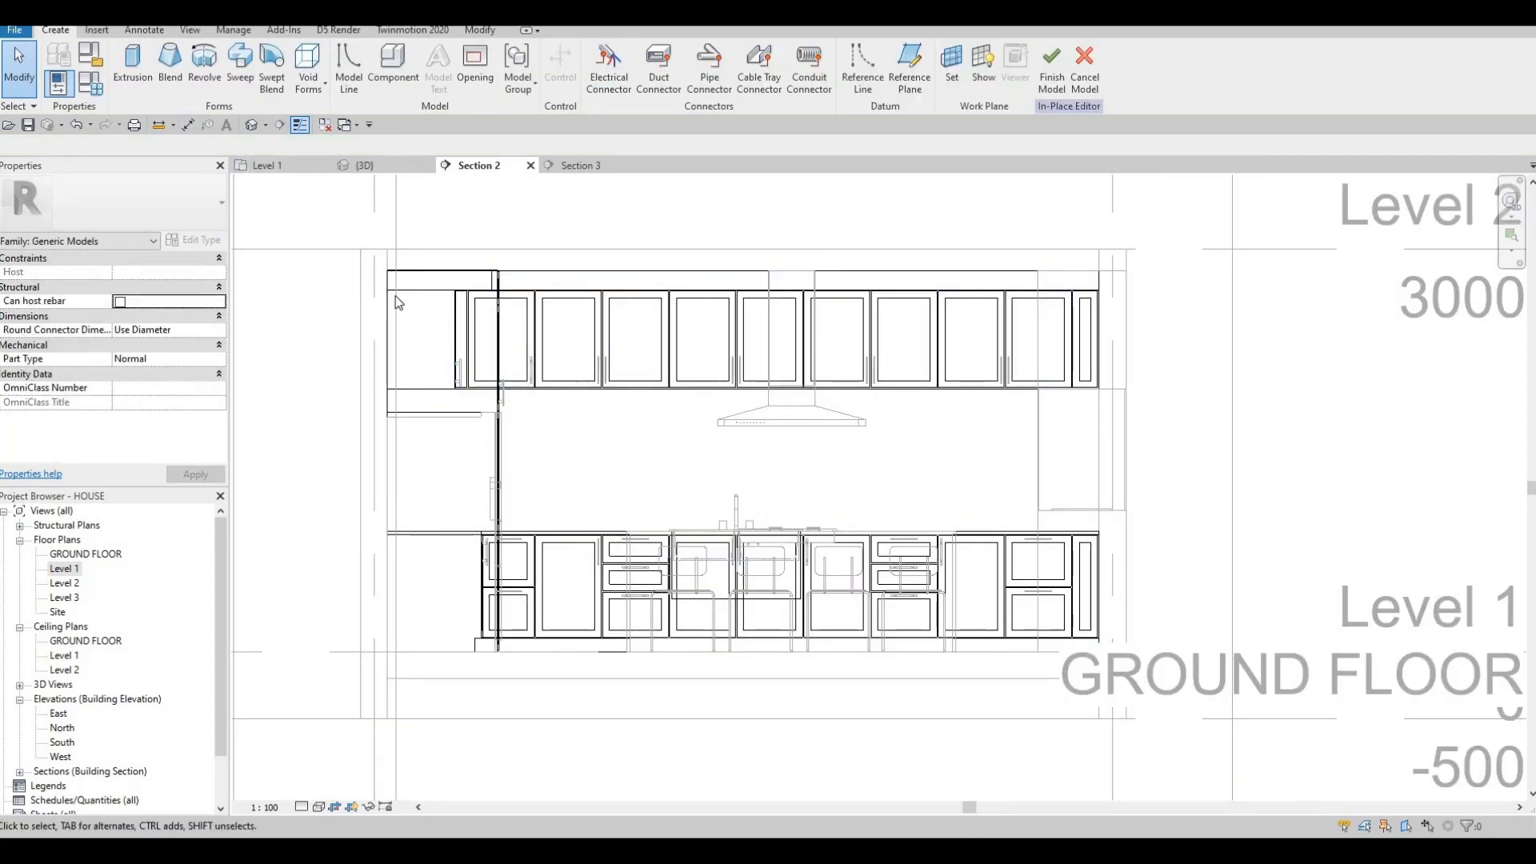
{"action": "left_click", "coordinate": [133, 68]}
{"action": "left_click", "coordinate": [720, 520]}
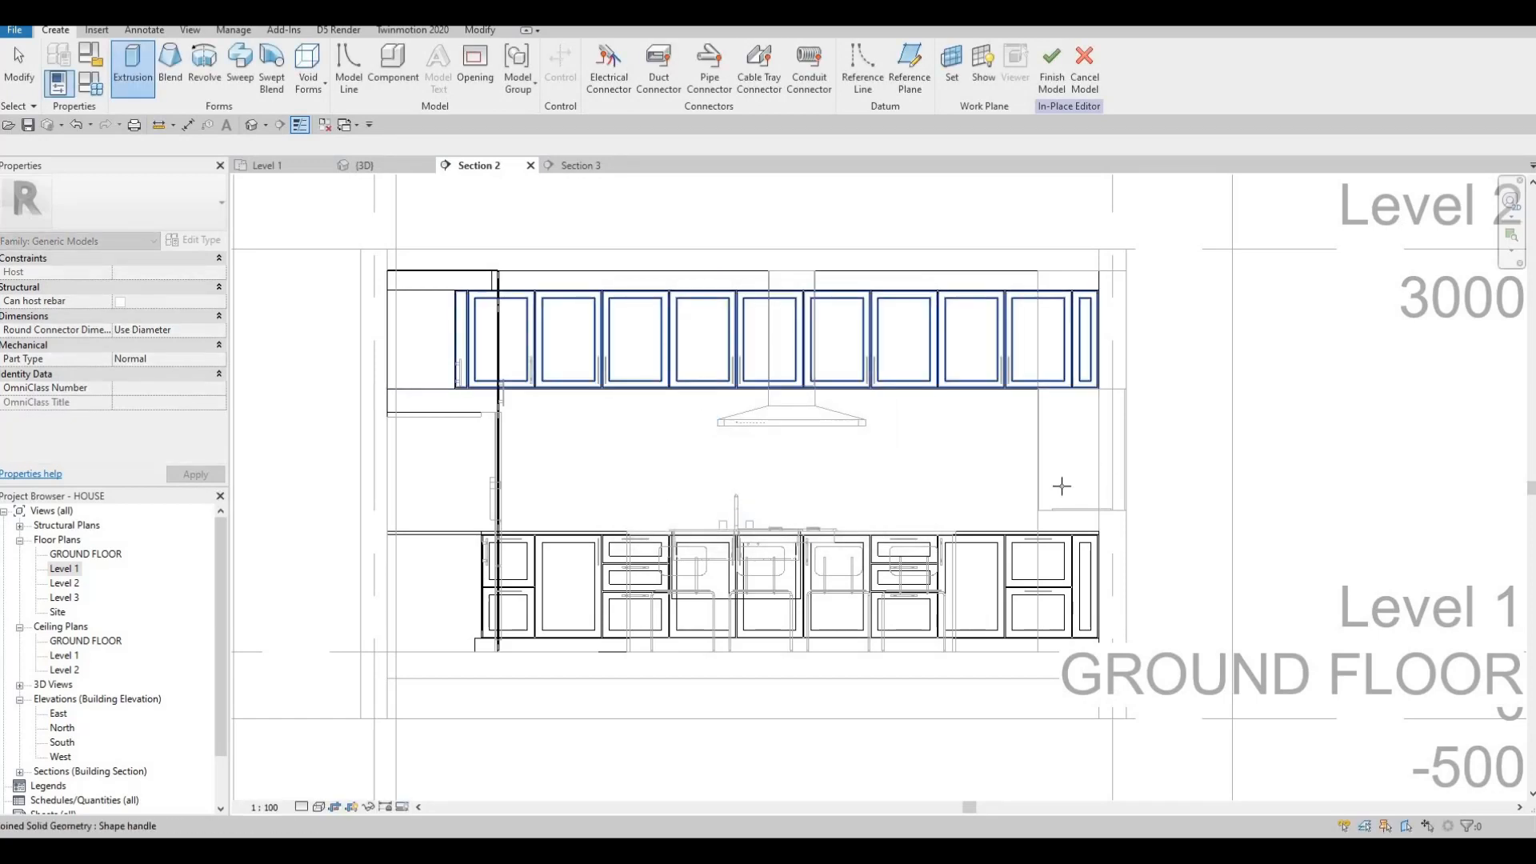
{"action": "key", "text": "Tab"}
{"action": "key", "text": "Tab"}
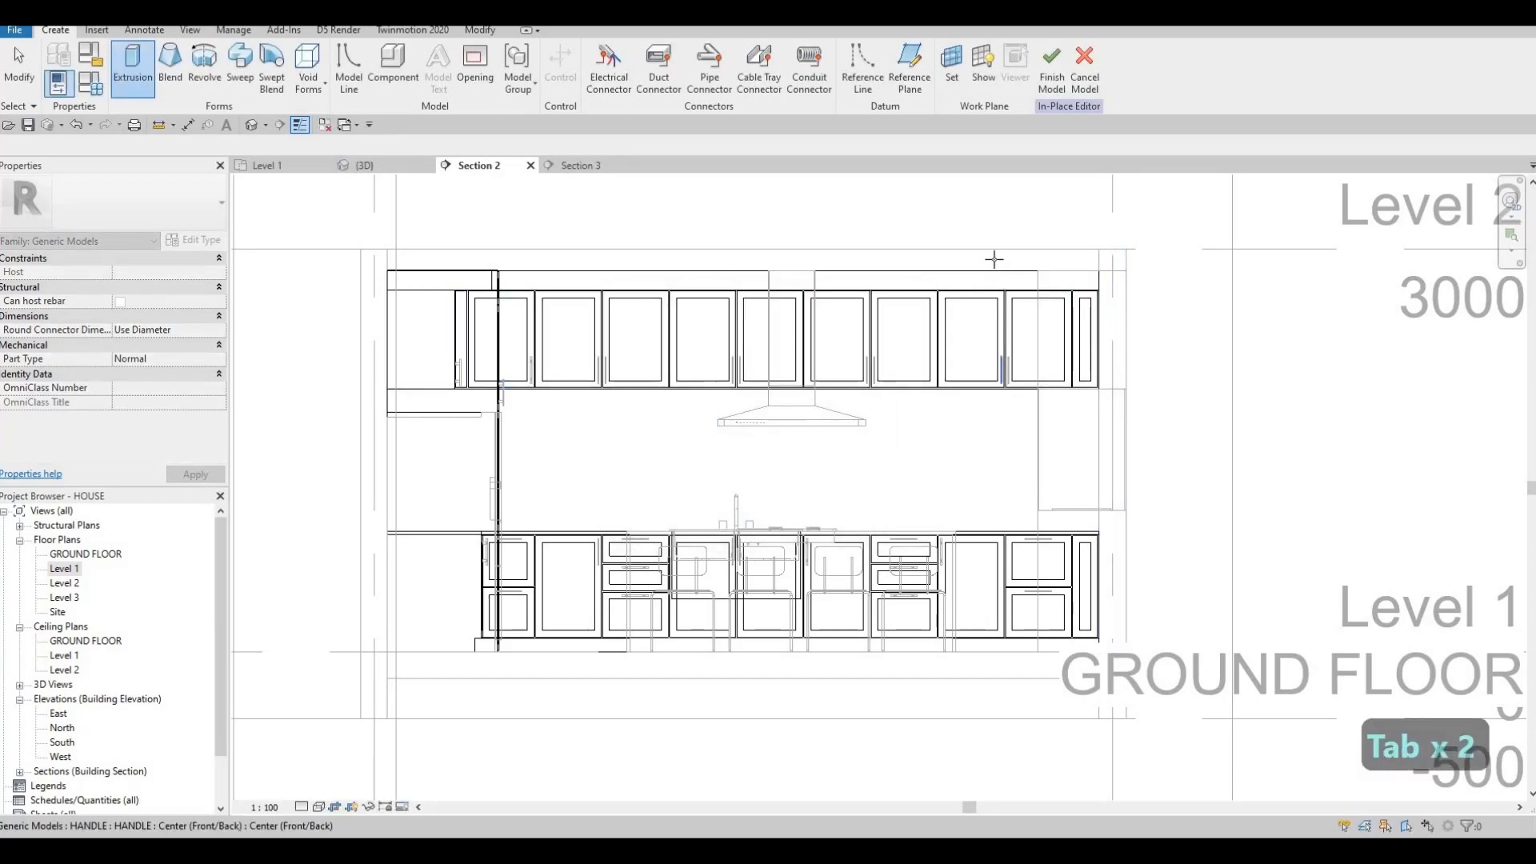
{"action": "key", "text": "Tab"}
{"action": "key", "text": "Tab"}
{"action": "key", "text": "Tab"}
{"action": "key", "text": "Tab"}
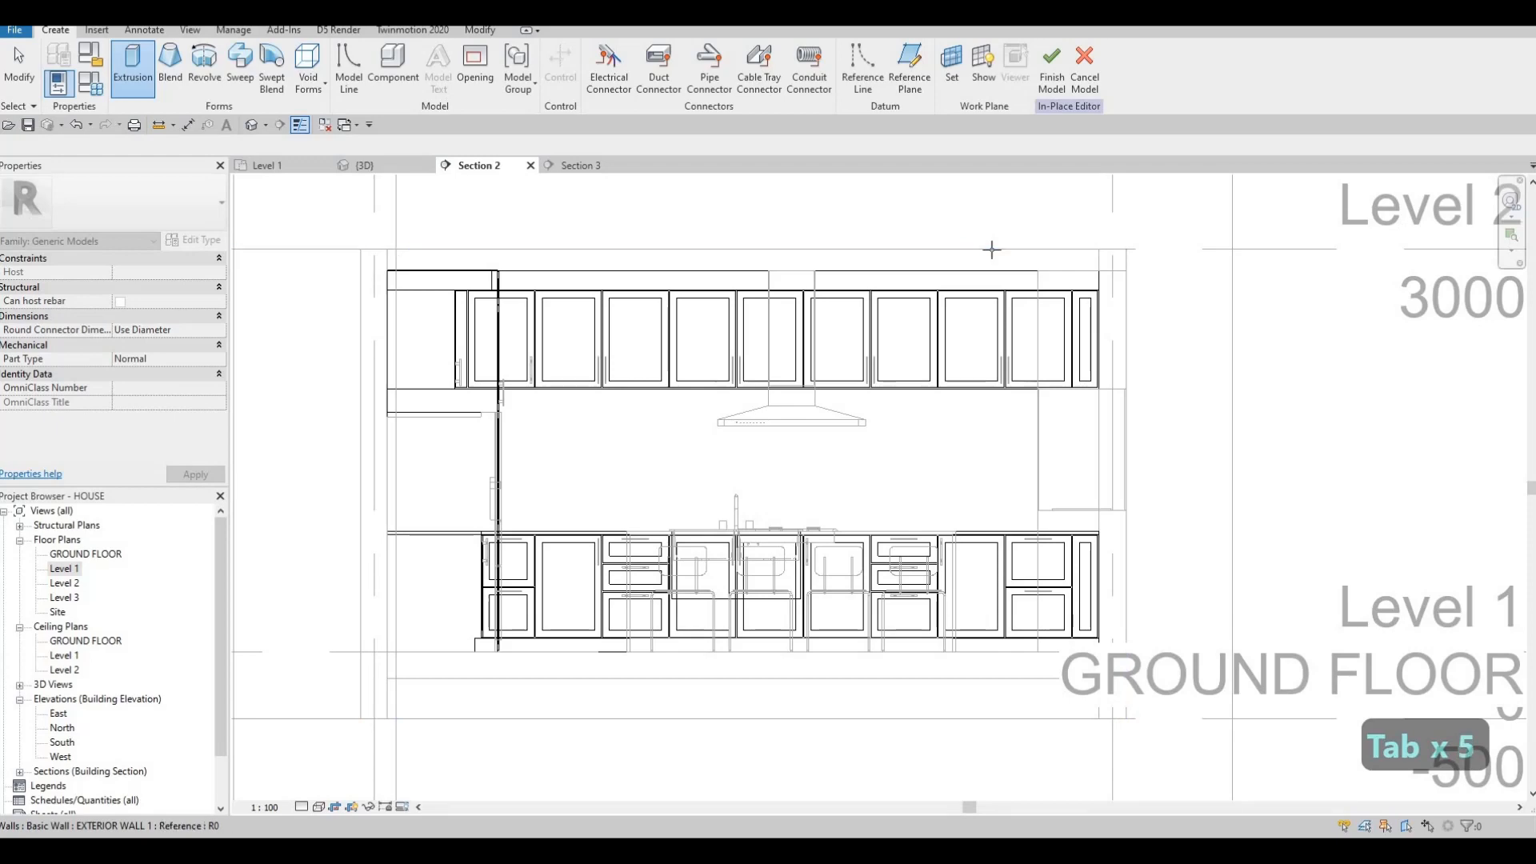
{"action": "key", "text": "Tab"}
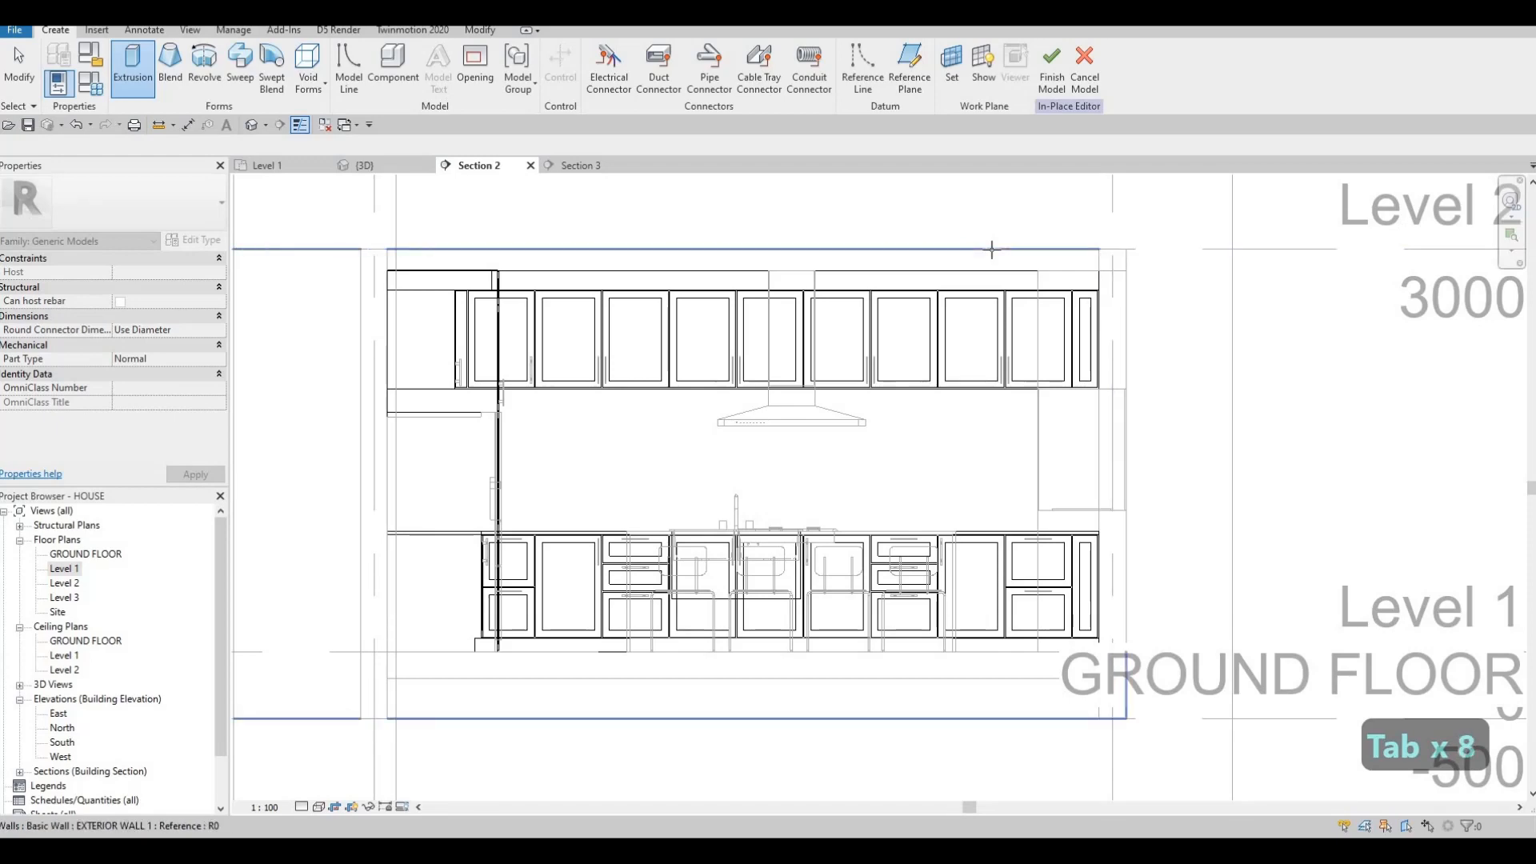
{"action": "left_click", "coordinate": [1021, 474]}
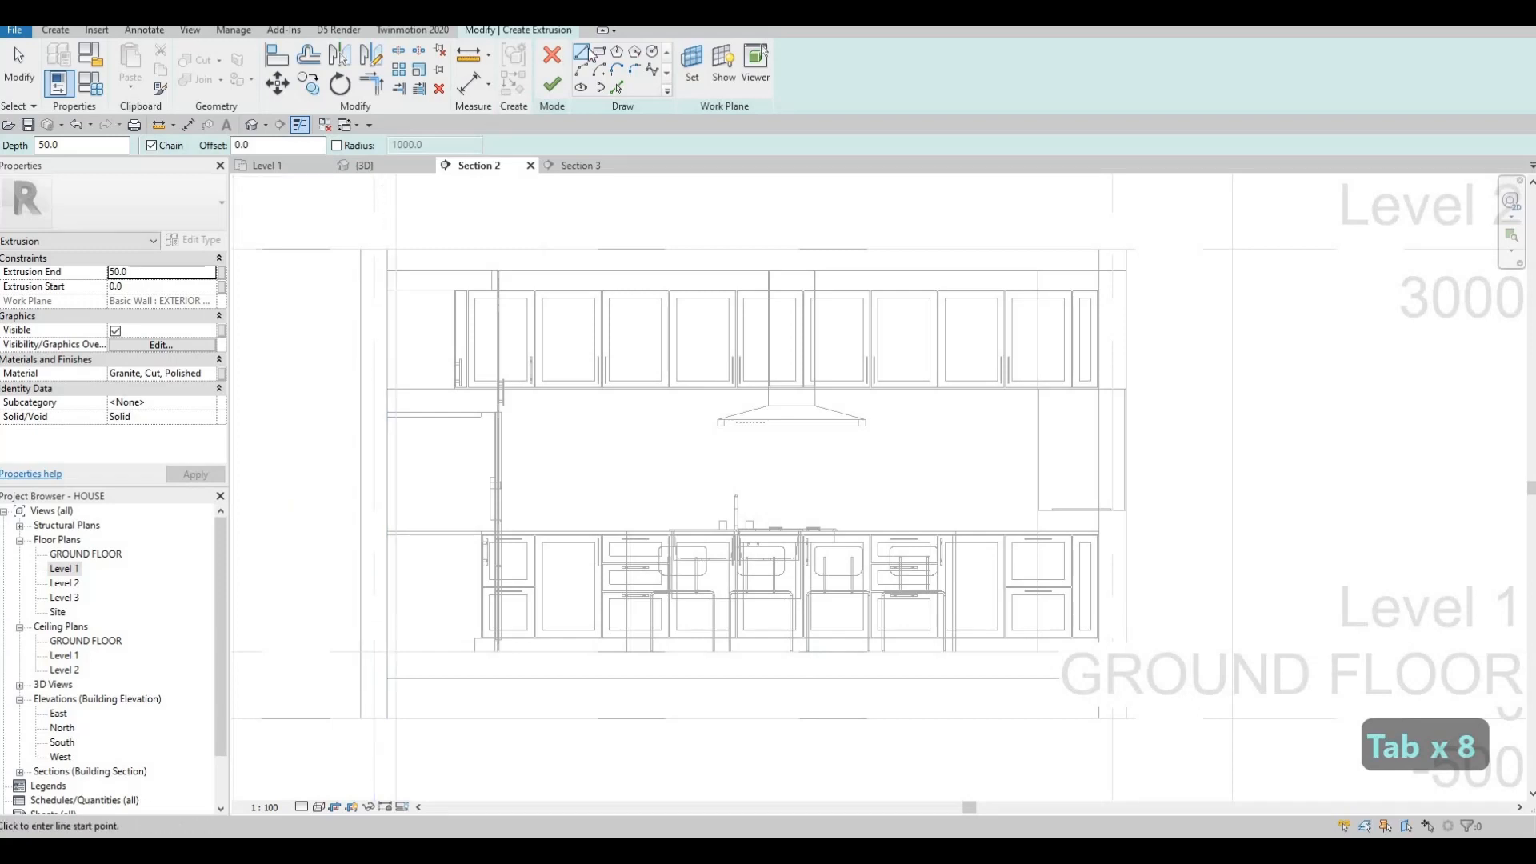
Set the extrusion end to 10 and its material to Ceramic Tile.
{"action": "left_click", "coordinate": [152, 271]}
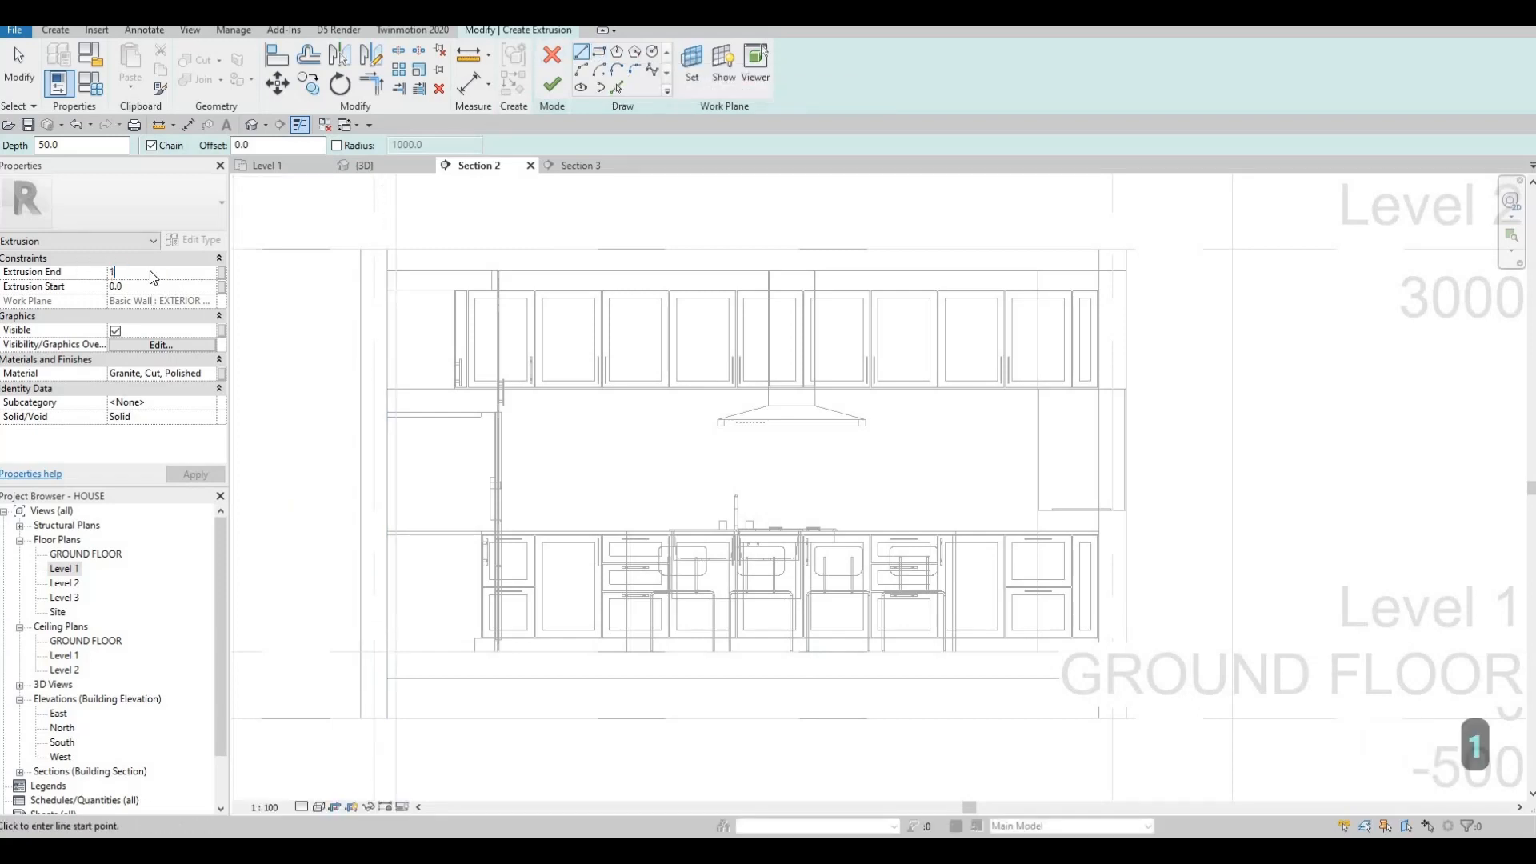
{"action": "type", "text": "10"}
{"action": "key", "text": "Return"}
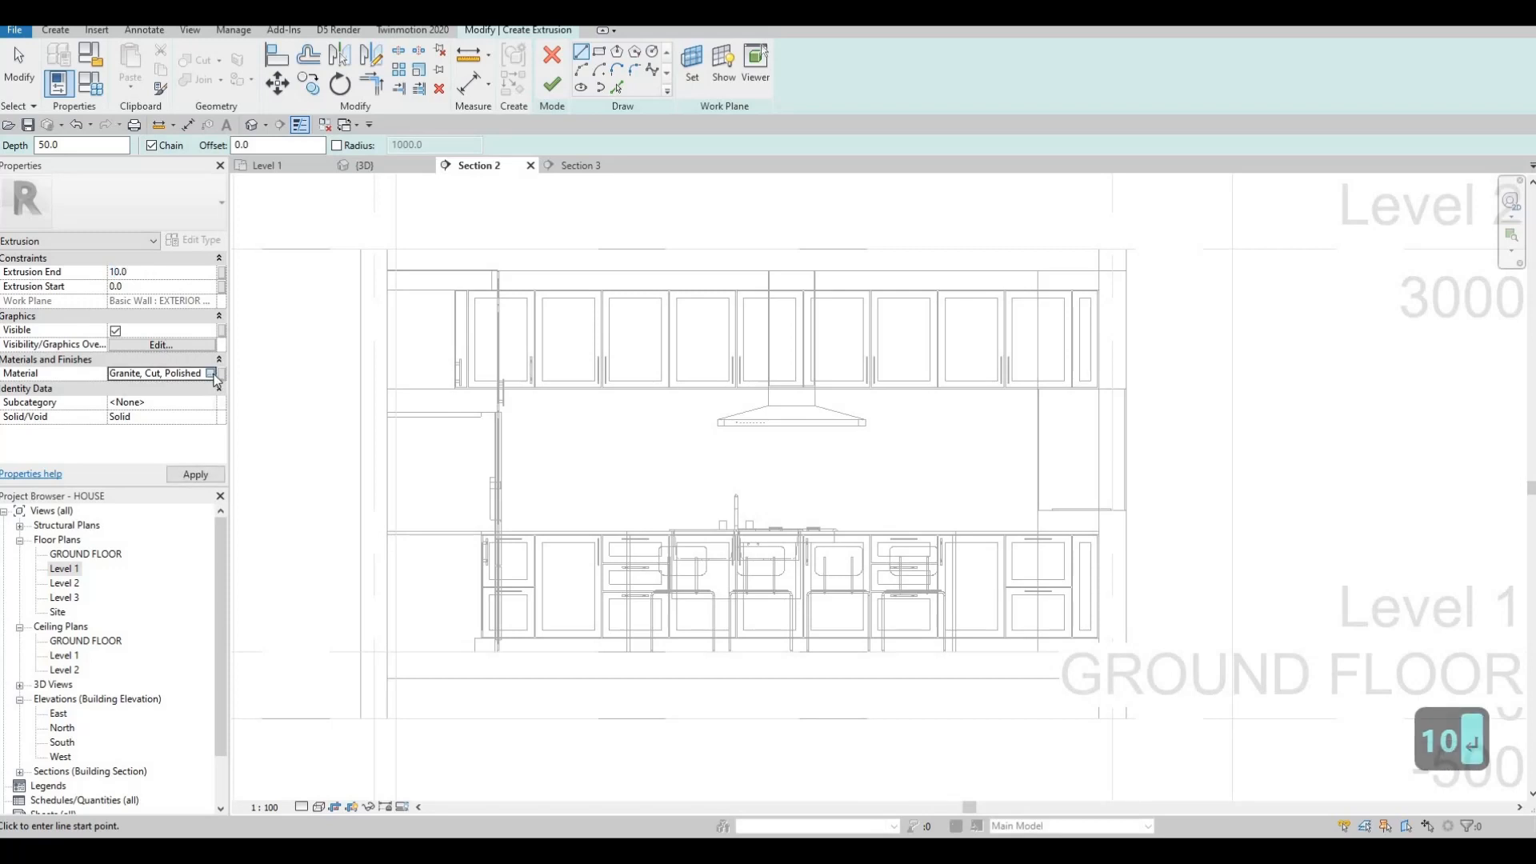
{"action": "left_click", "coordinate": [211, 374]}
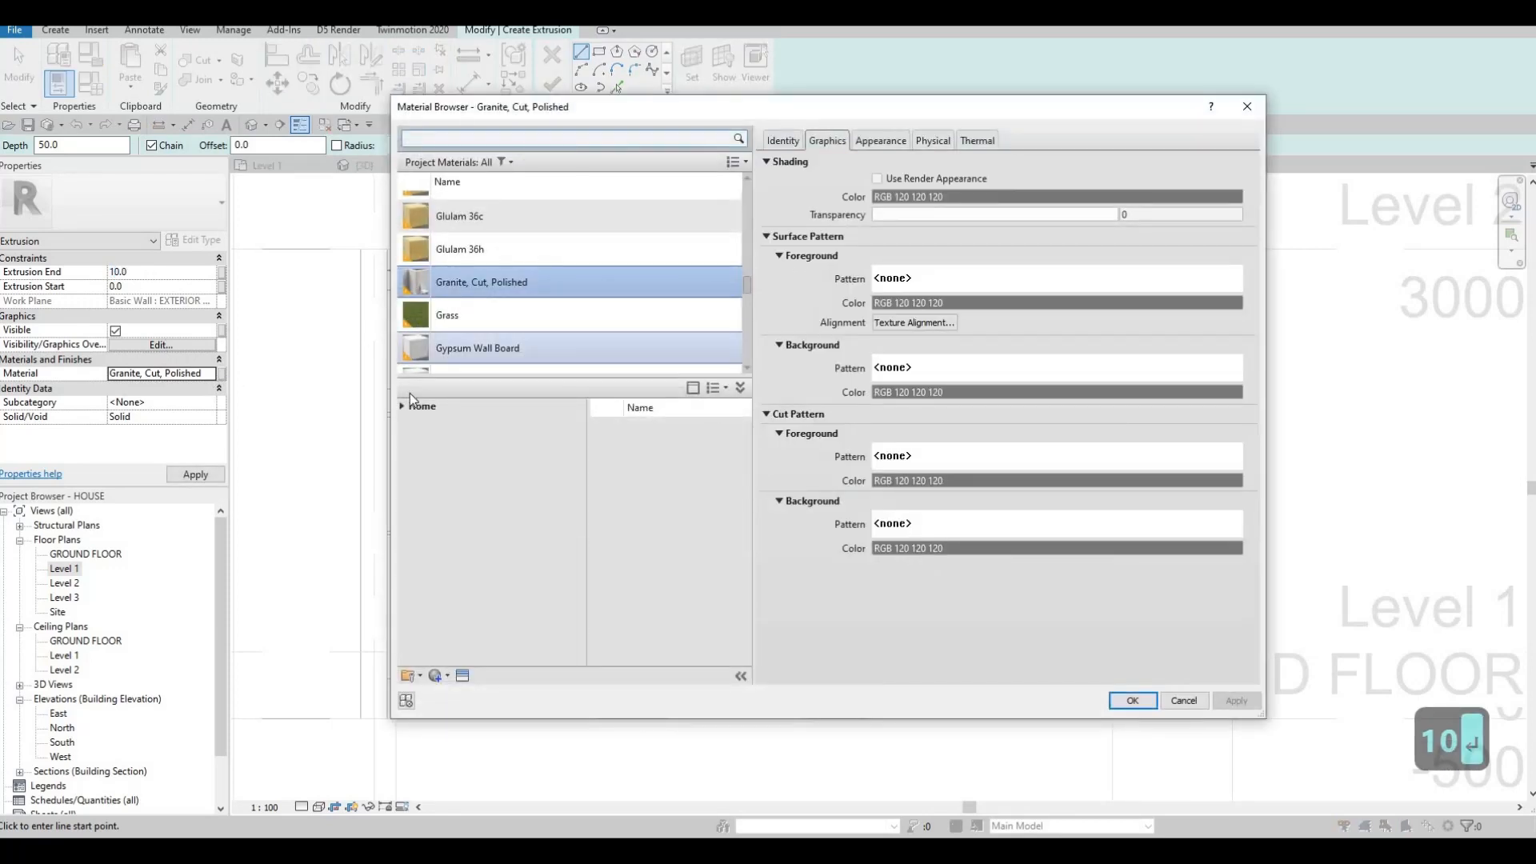
{"action": "left_click", "coordinate": [407, 407]}
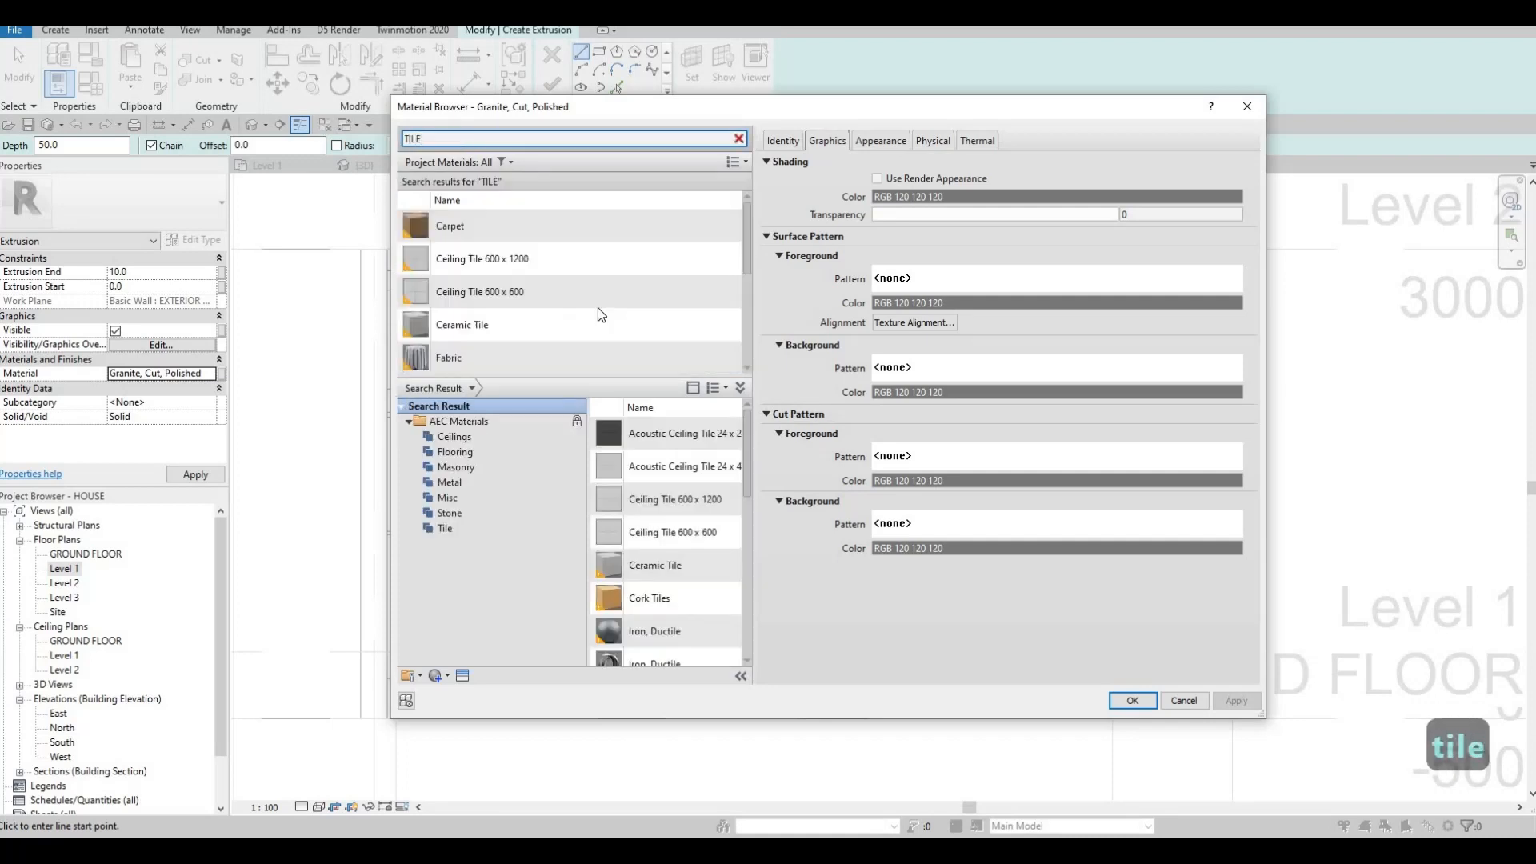
{"action": "left_click", "coordinate": [549, 324]}
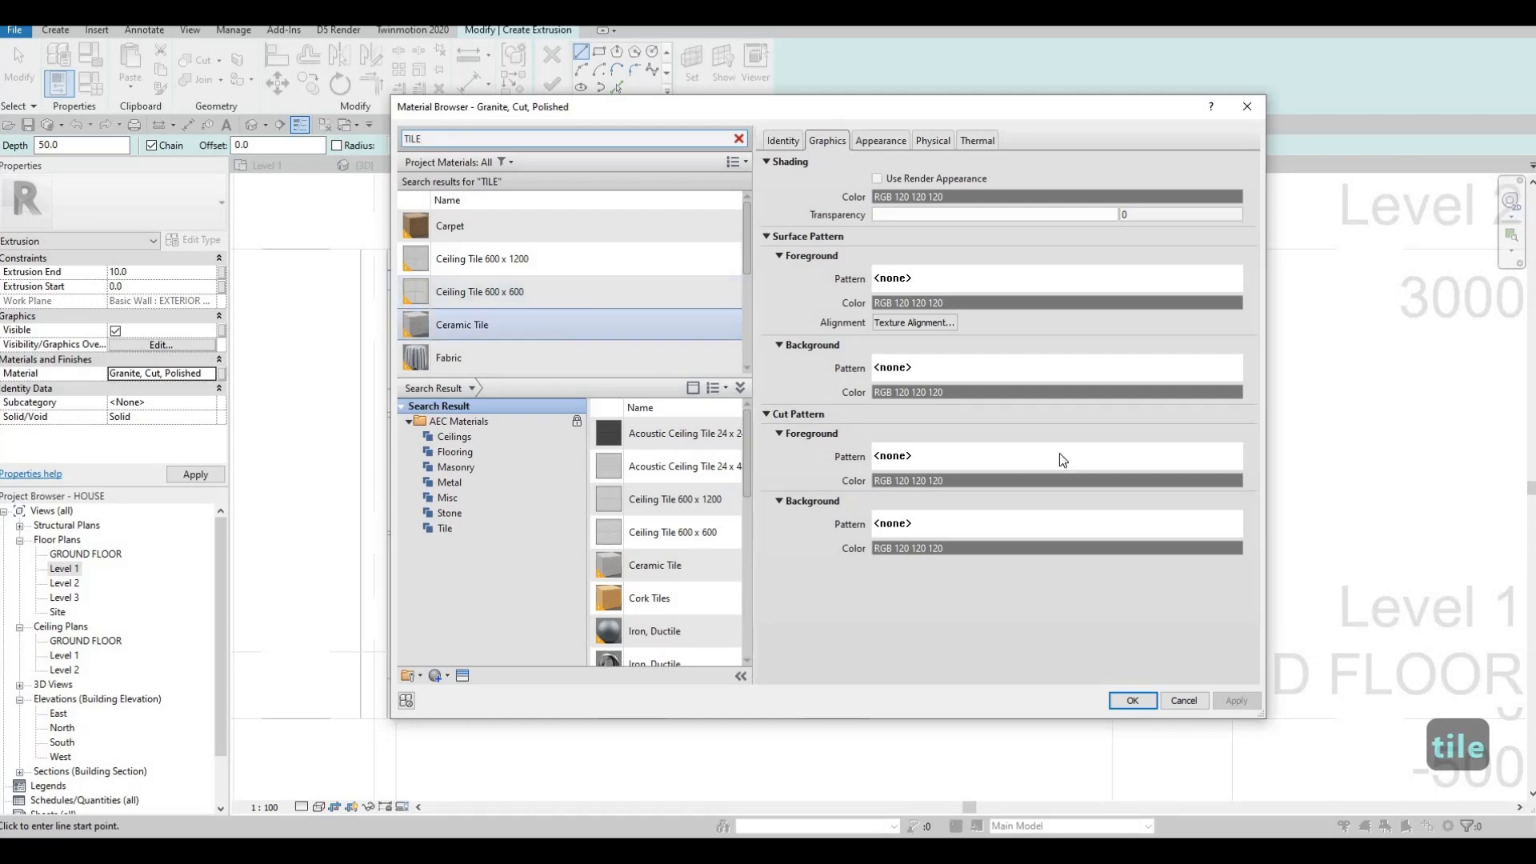
{"action": "key", "text": "Return"}
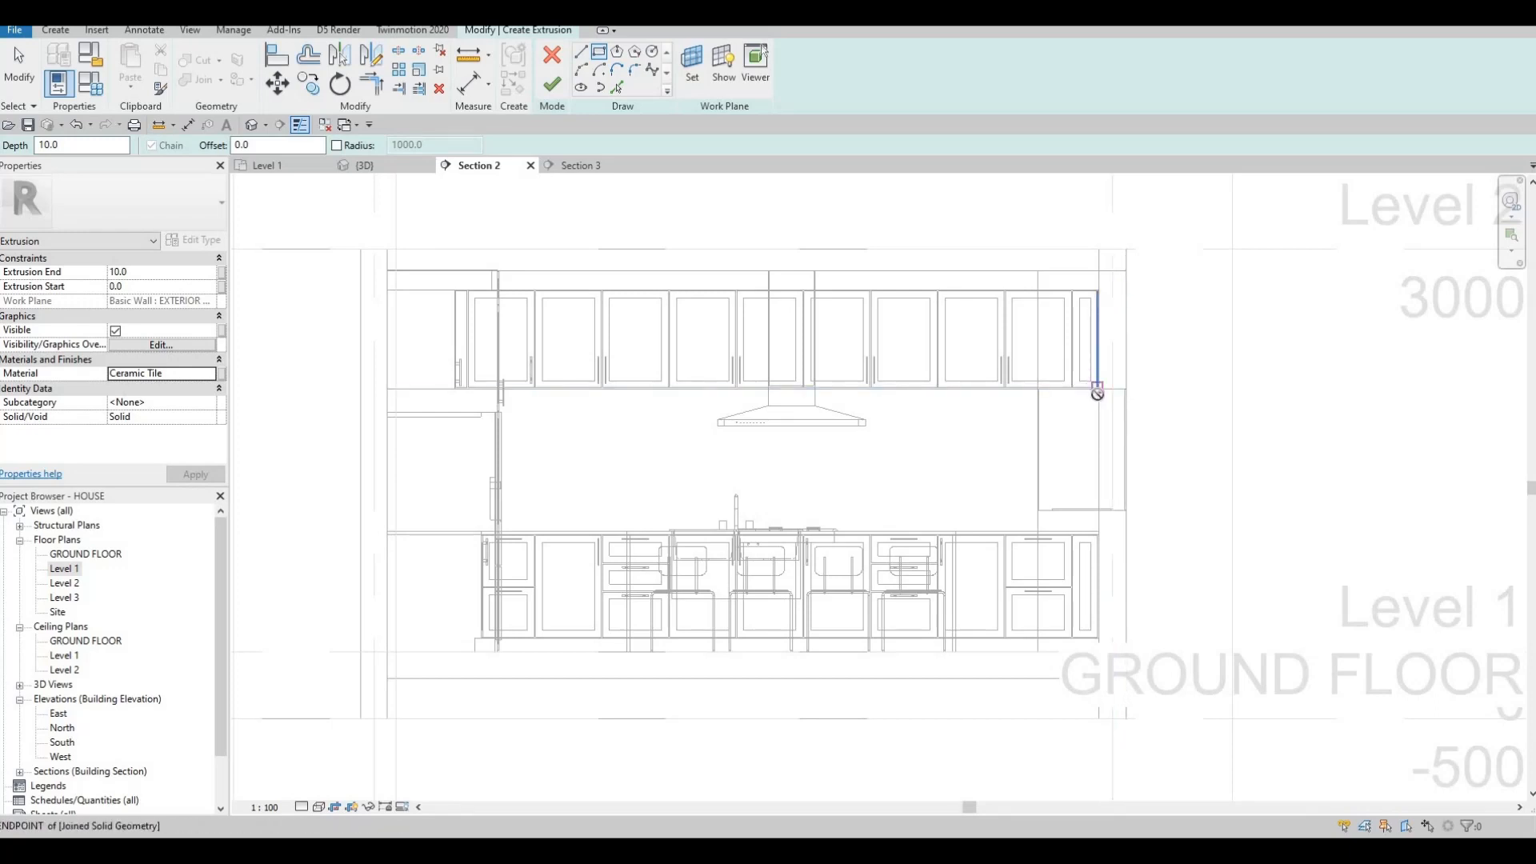
Sketch the tile rectangle from the upper cabinet corner down to the countertop and finish the extrusion.
{"action": "left_click", "coordinate": [1097, 392]}
{"action": "scroll", "coordinate": [1091, 413], "scroll_direction": "up", "scroll_amount": 4}
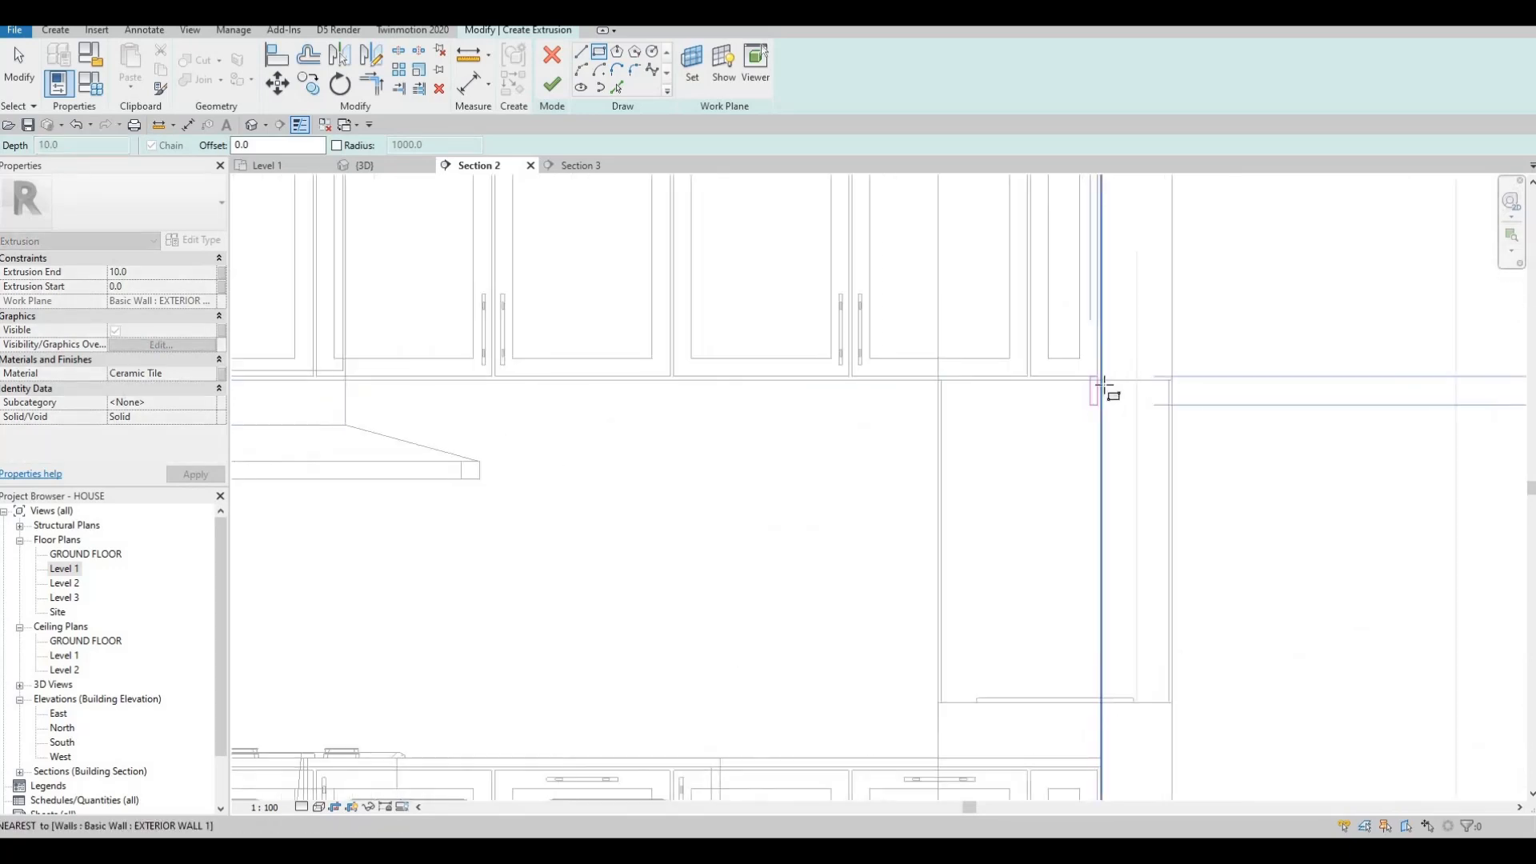
{"action": "key", "text": "Escape"}
{"action": "scroll", "coordinate": [1103, 390], "scroll_direction": "down", "scroll_amount": 4}
{"action": "left_click", "coordinate": [1048, 377]}
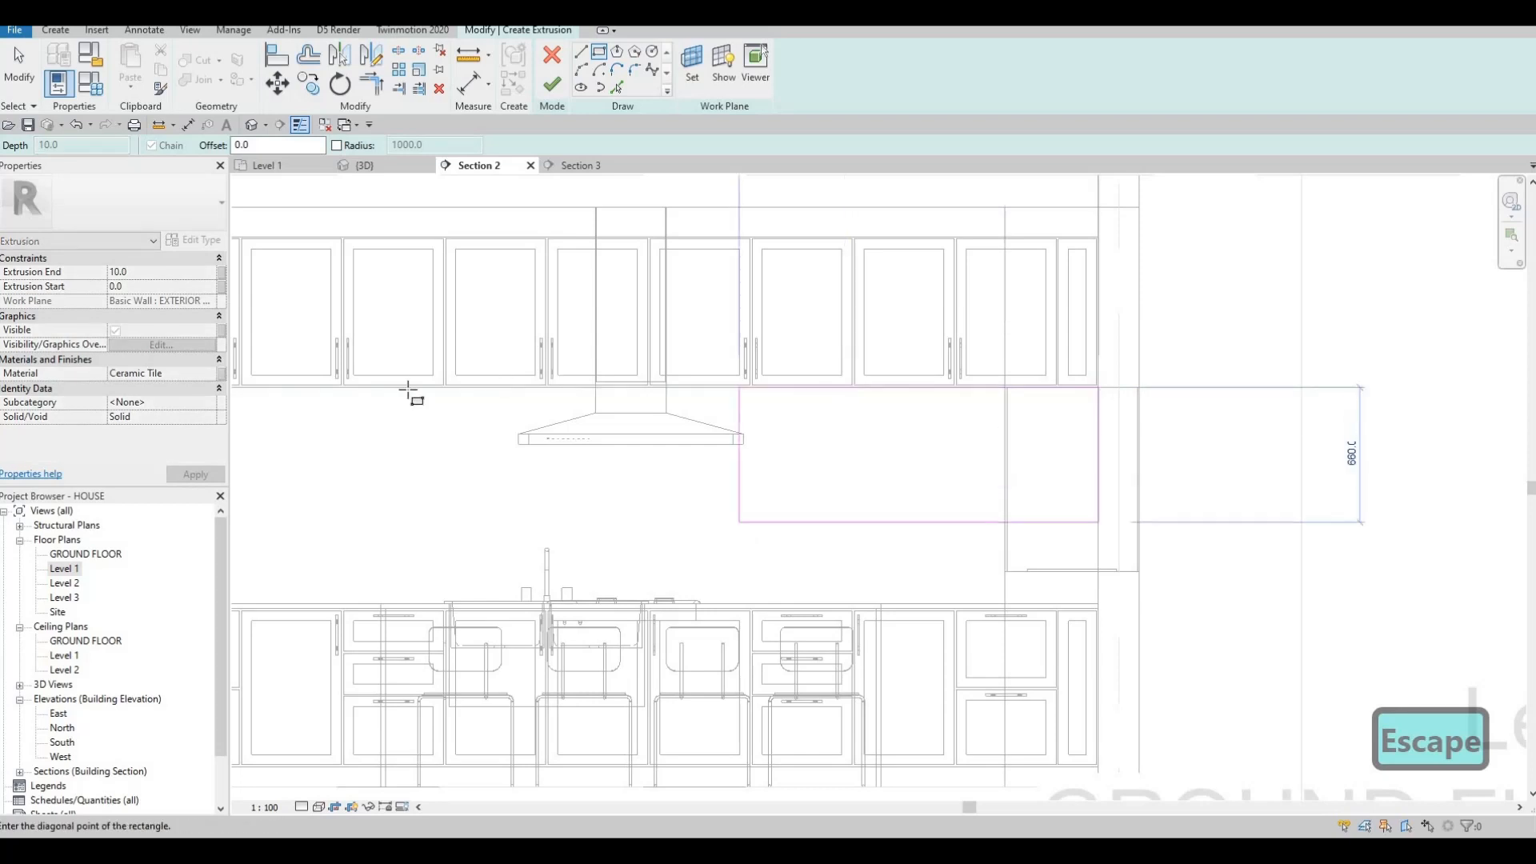
{"action": "scroll", "coordinate": [387, 400], "scroll_direction": "up", "scroll_amount": 2}
{"action": "scroll", "coordinate": [320, 448], "scroll_direction": "up", "scroll_amount": 2}
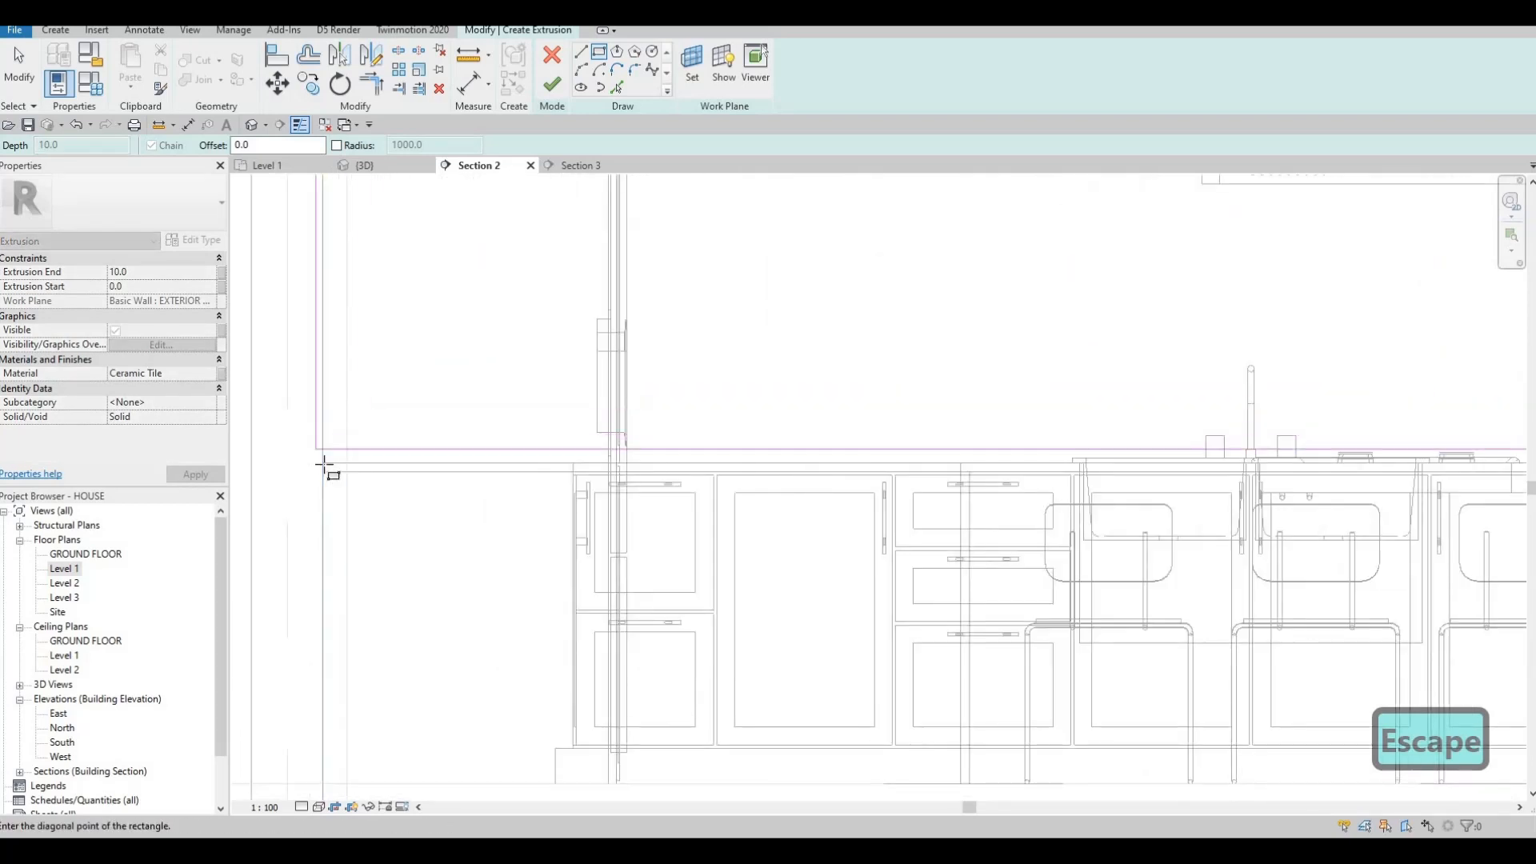
{"action": "left_click", "coordinate": [323, 463]}
{"action": "scroll", "coordinate": [476, 356], "scroll_direction": "down", "scroll_amount": 2}
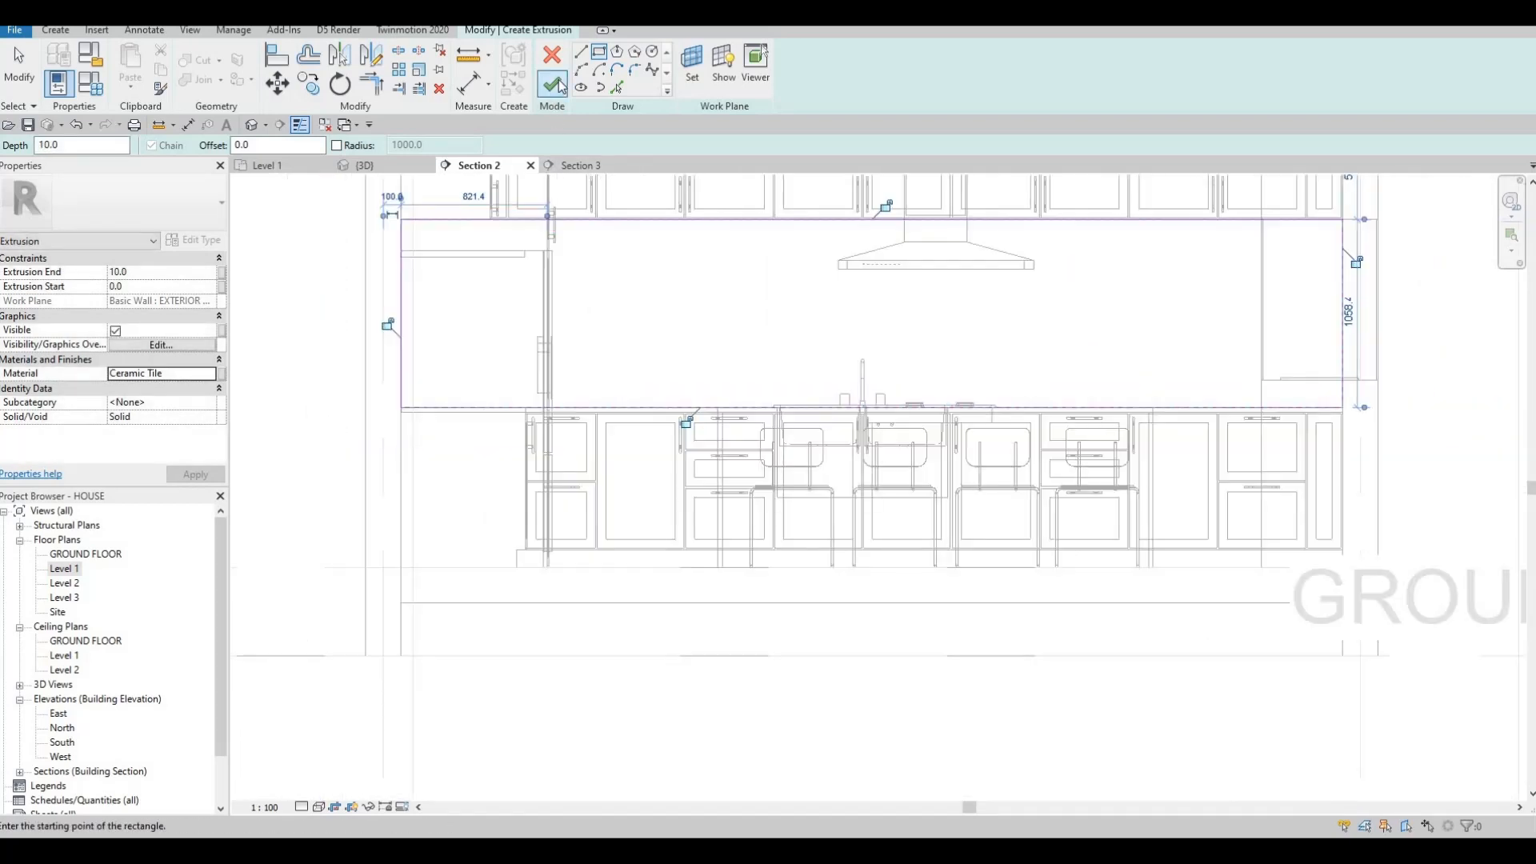
{"action": "left_click", "coordinate": [559, 78]}
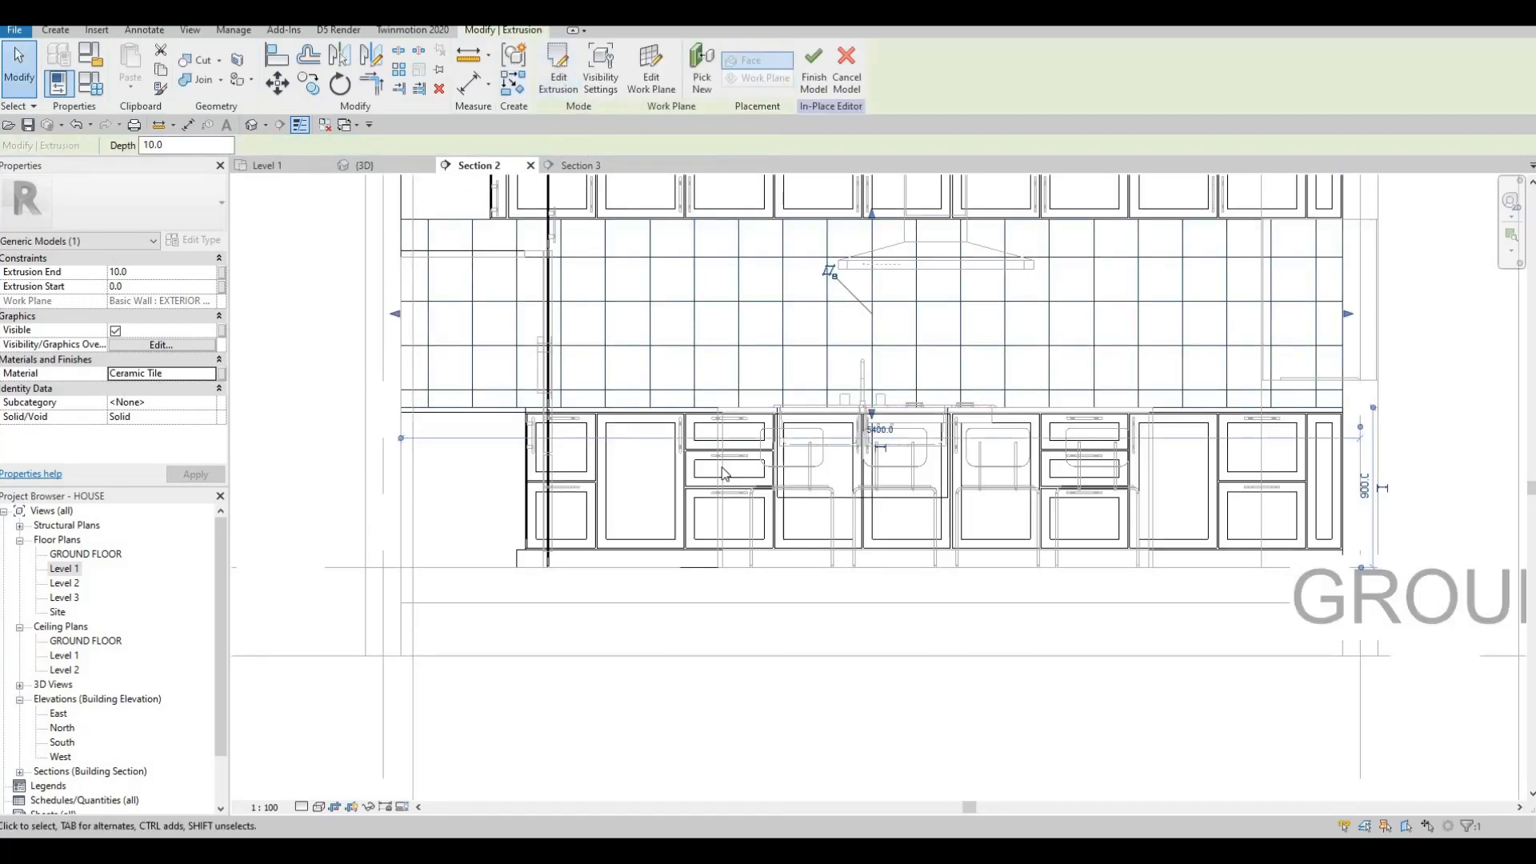
{"action": "middle_click_drag", "start_coordinate": [781, 312], "coordinate": [675, 369]}
{"action": "scroll", "coordinate": [675, 370], "scroll_direction": "down", "scroll_amount": 1}
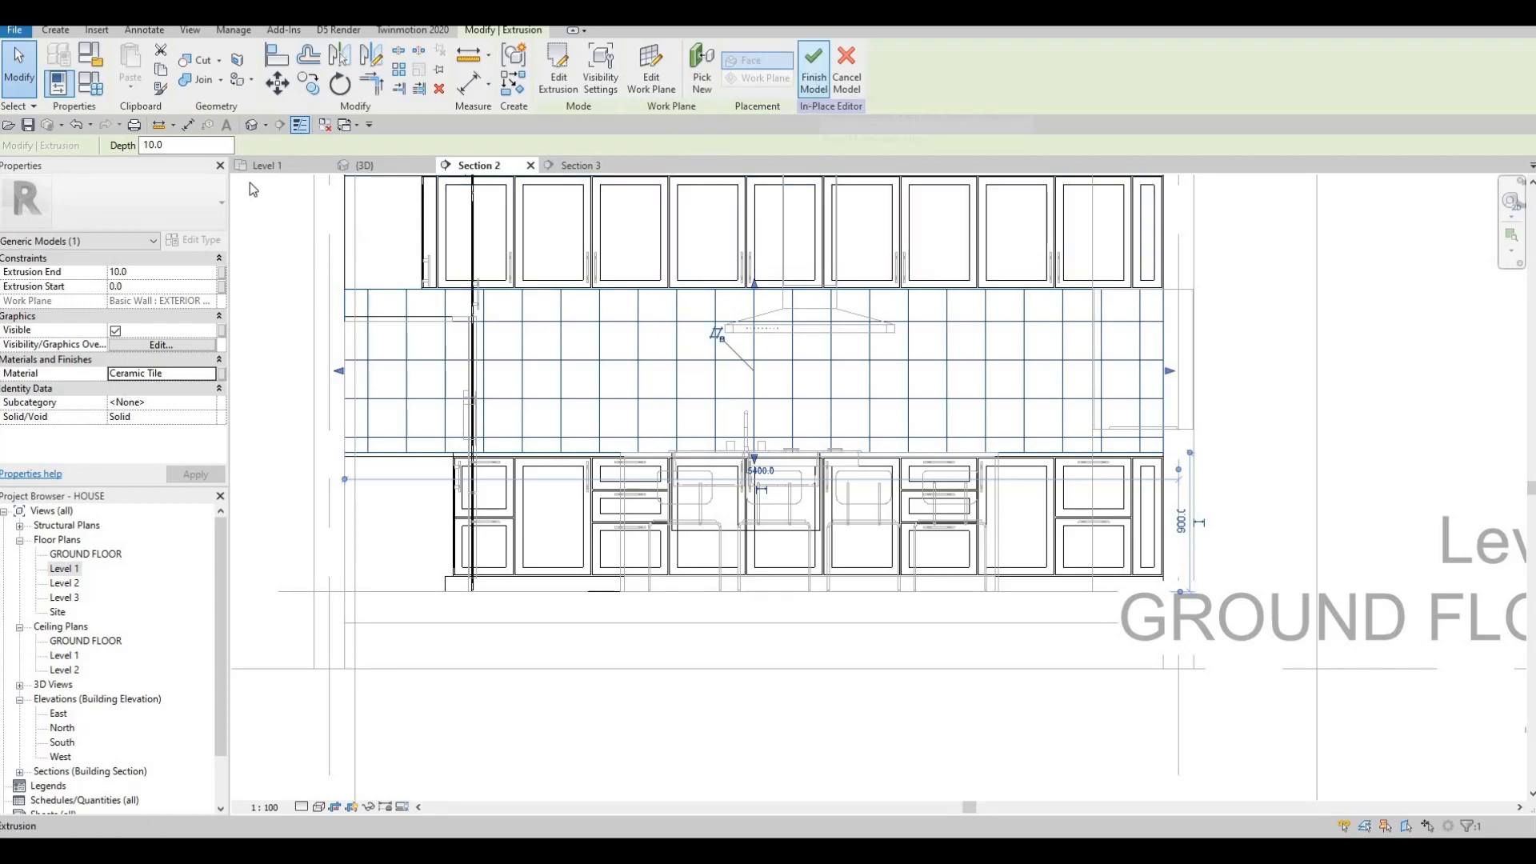
Finish the model, orbit the kitchen in 3D, then return to the Level 1 plan.
{"action": "left_click", "coordinate": [360, 166]}
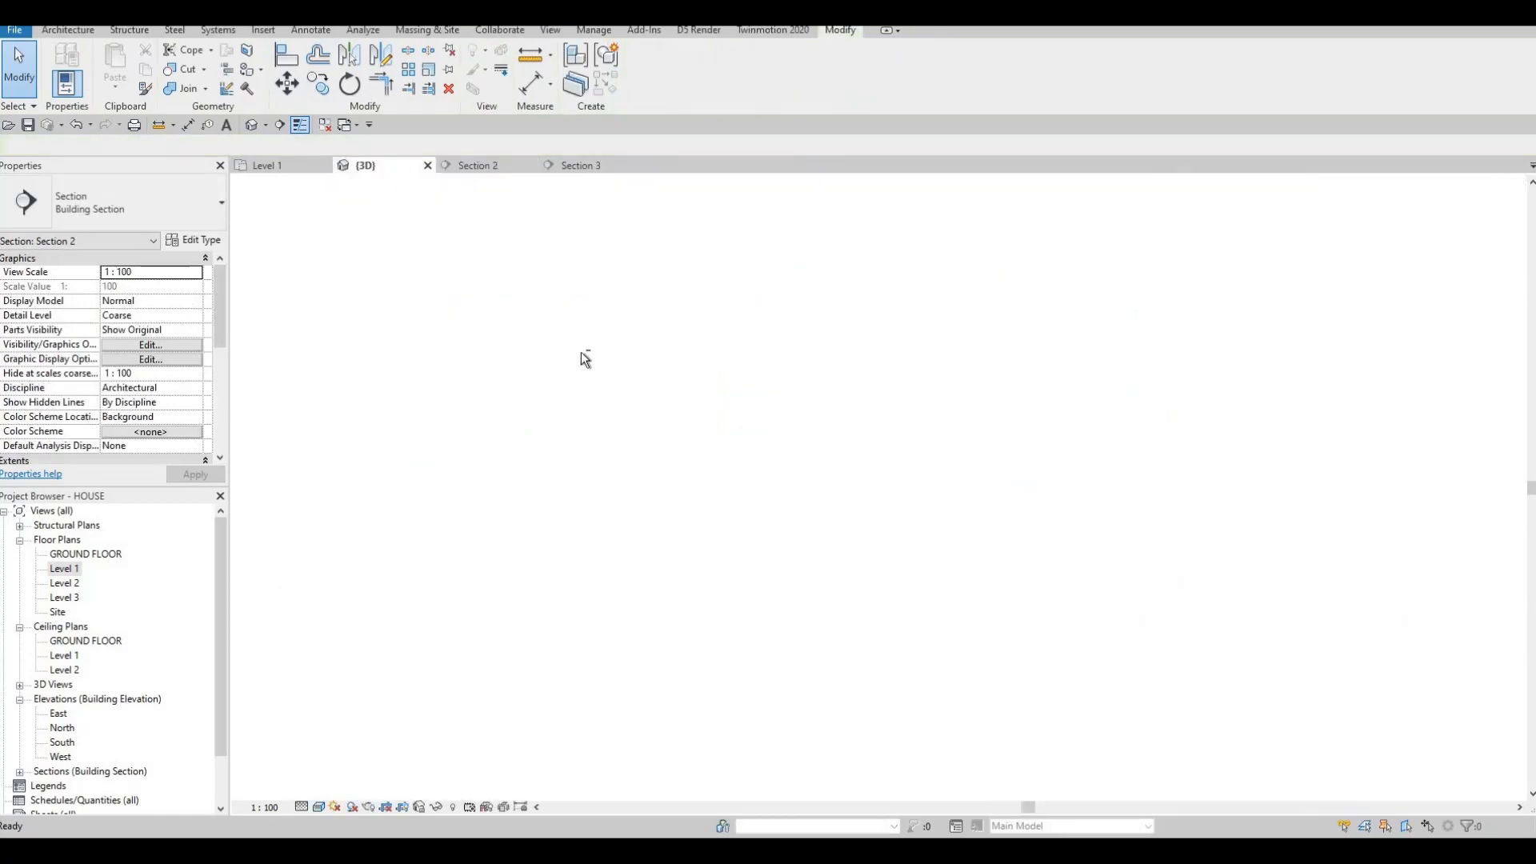
{"action": "scroll", "coordinate": [544, 348], "scroll_direction": "up", "scroll_amount": 6}
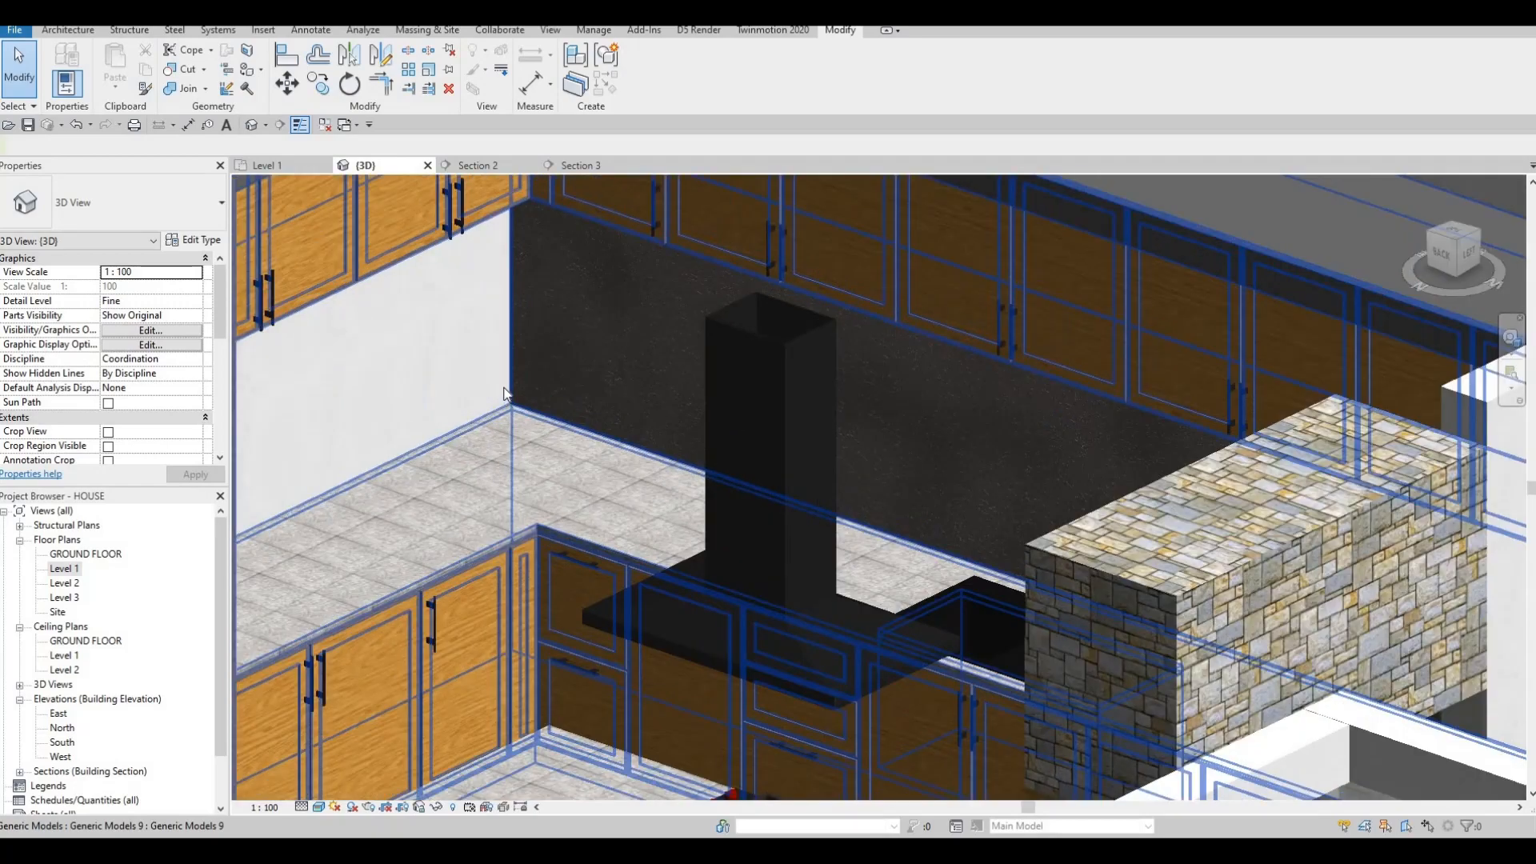
{"action": "middle_click_drag", "start_coordinate": [648, 424], "coordinate": [593, 410], "text": "shift"}
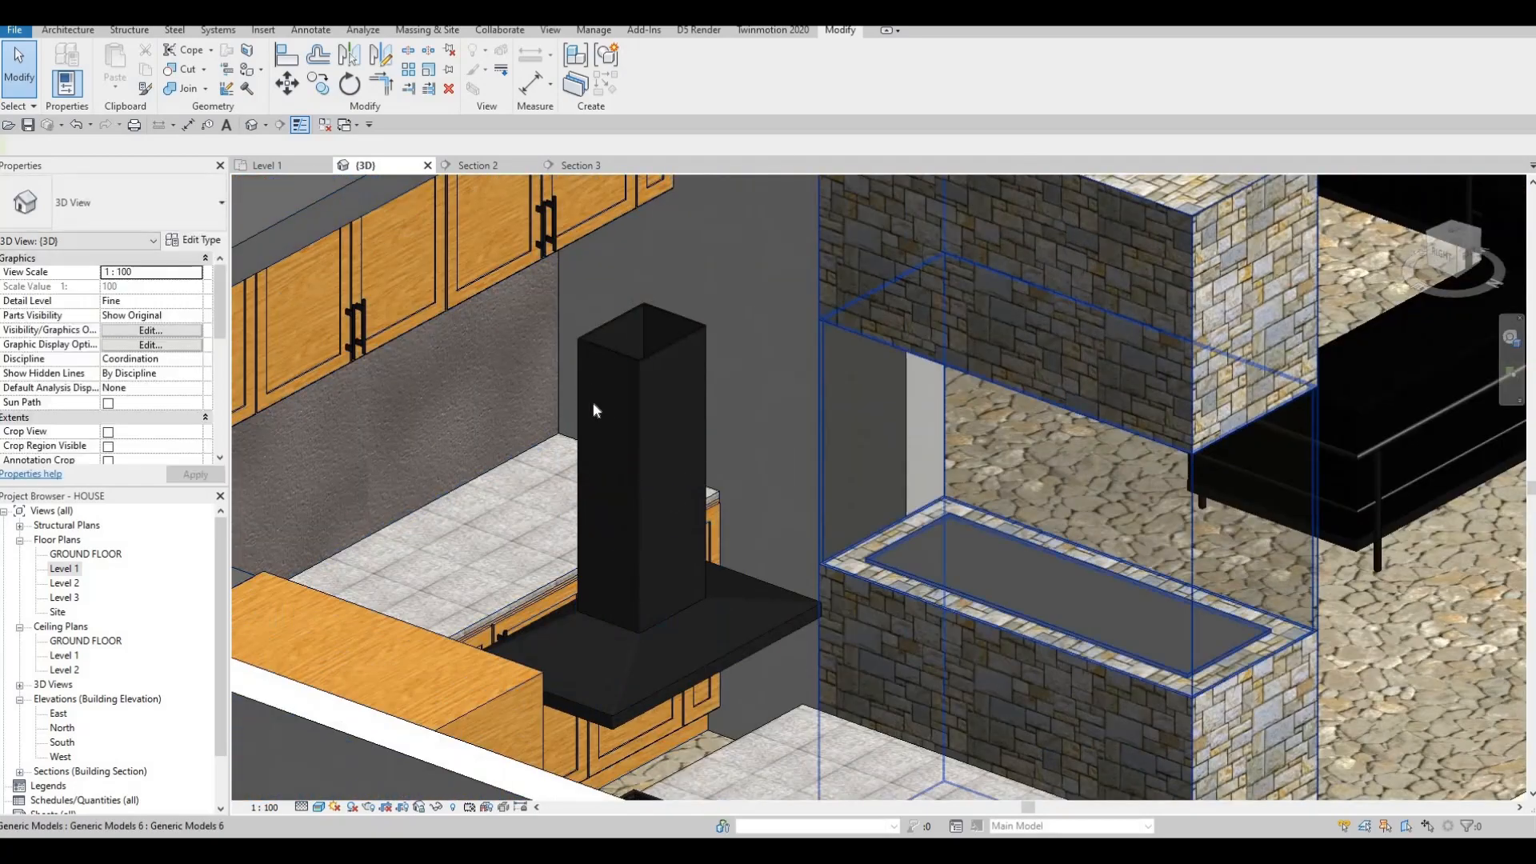
{"action": "middle_click_drag", "start_coordinate": [355, 382], "coordinate": [566, 360], "text": "shift"}
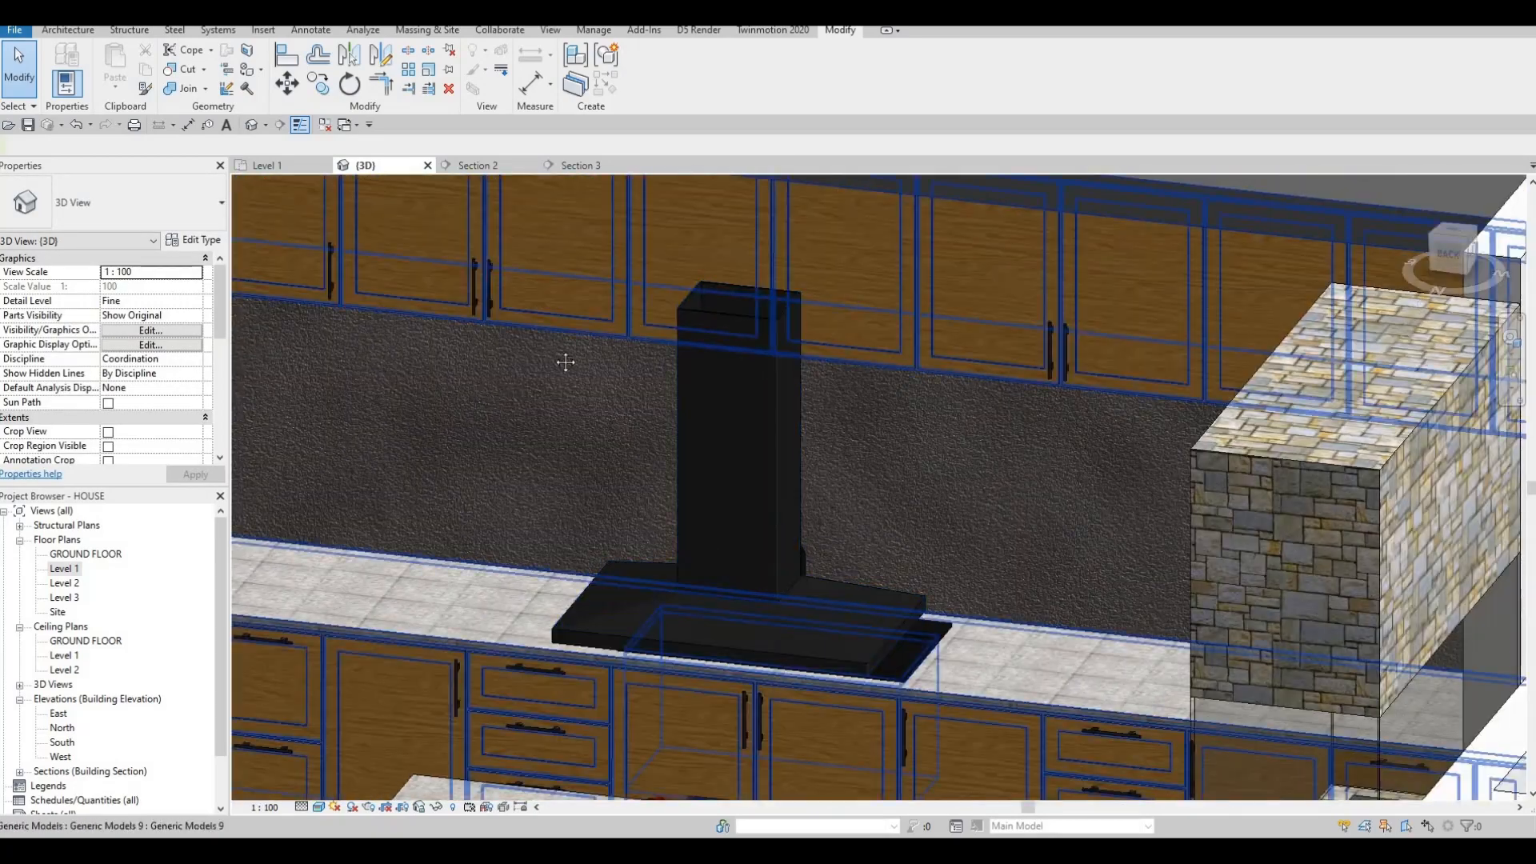
{"action": "scroll", "coordinate": [560, 360], "scroll_direction": "down", "scroll_amount": 4}
{"action": "left_click", "coordinate": [273, 168]}
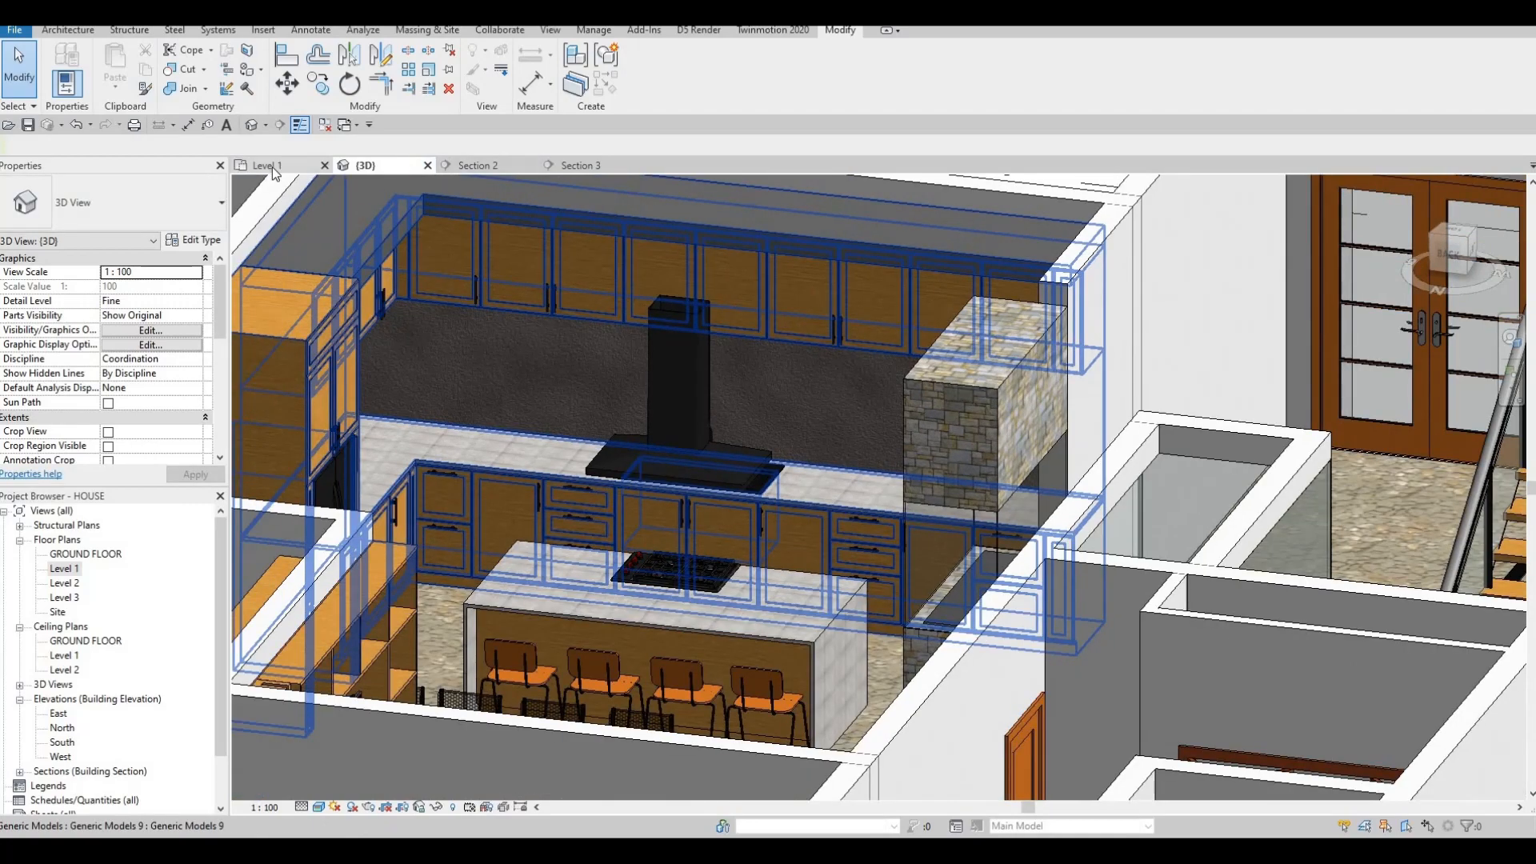
{"action": "scroll", "coordinate": [701, 340], "scroll_direction": "down", "scroll_amount": 3}
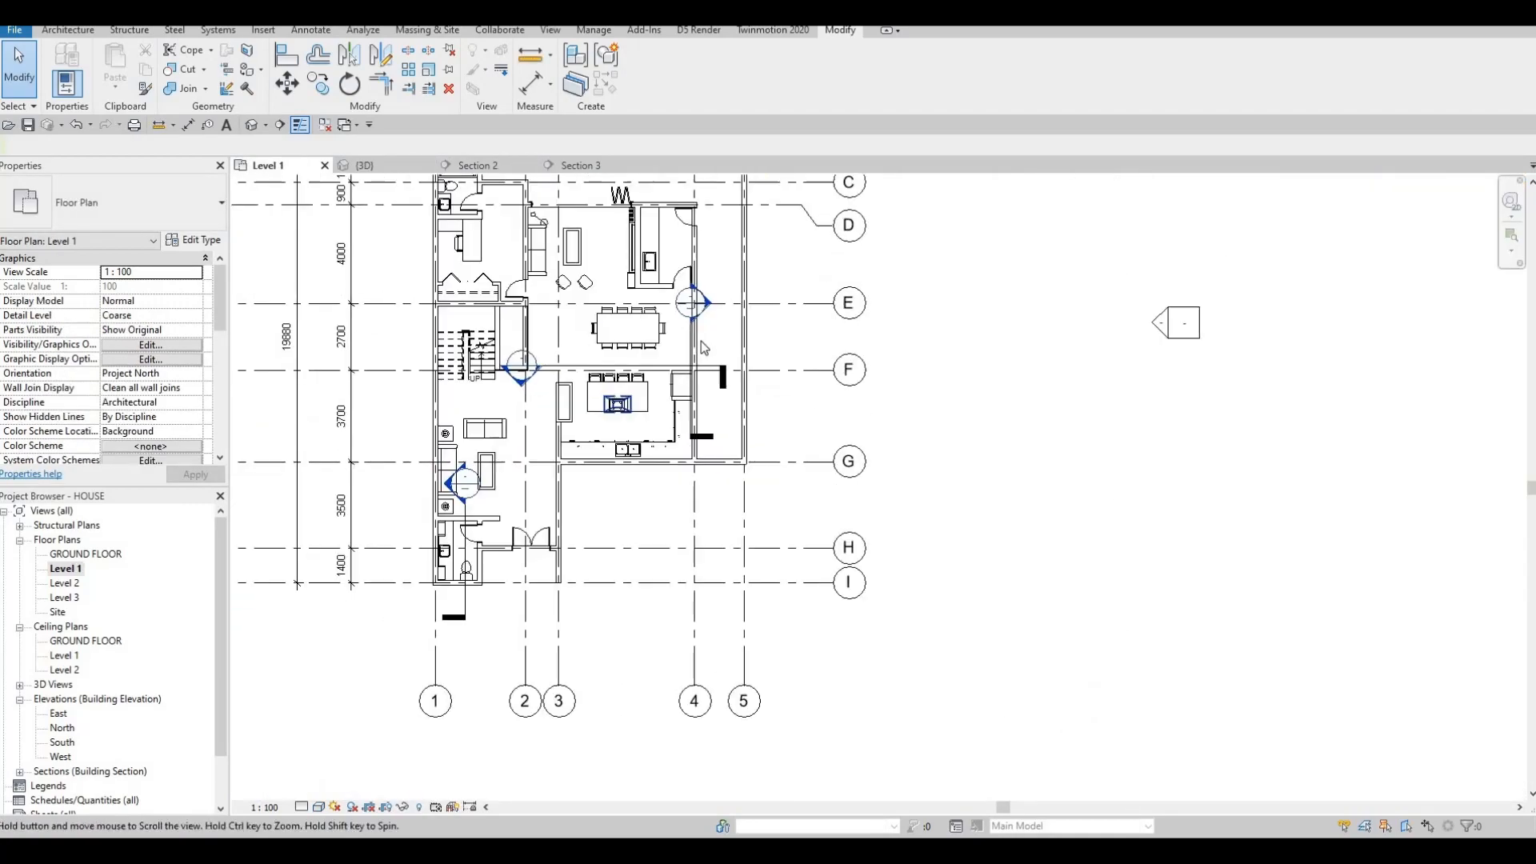
Move the Section 3 line nearer the dining table and open the Section 3 view.
{"action": "left_click", "coordinate": [691, 351]}
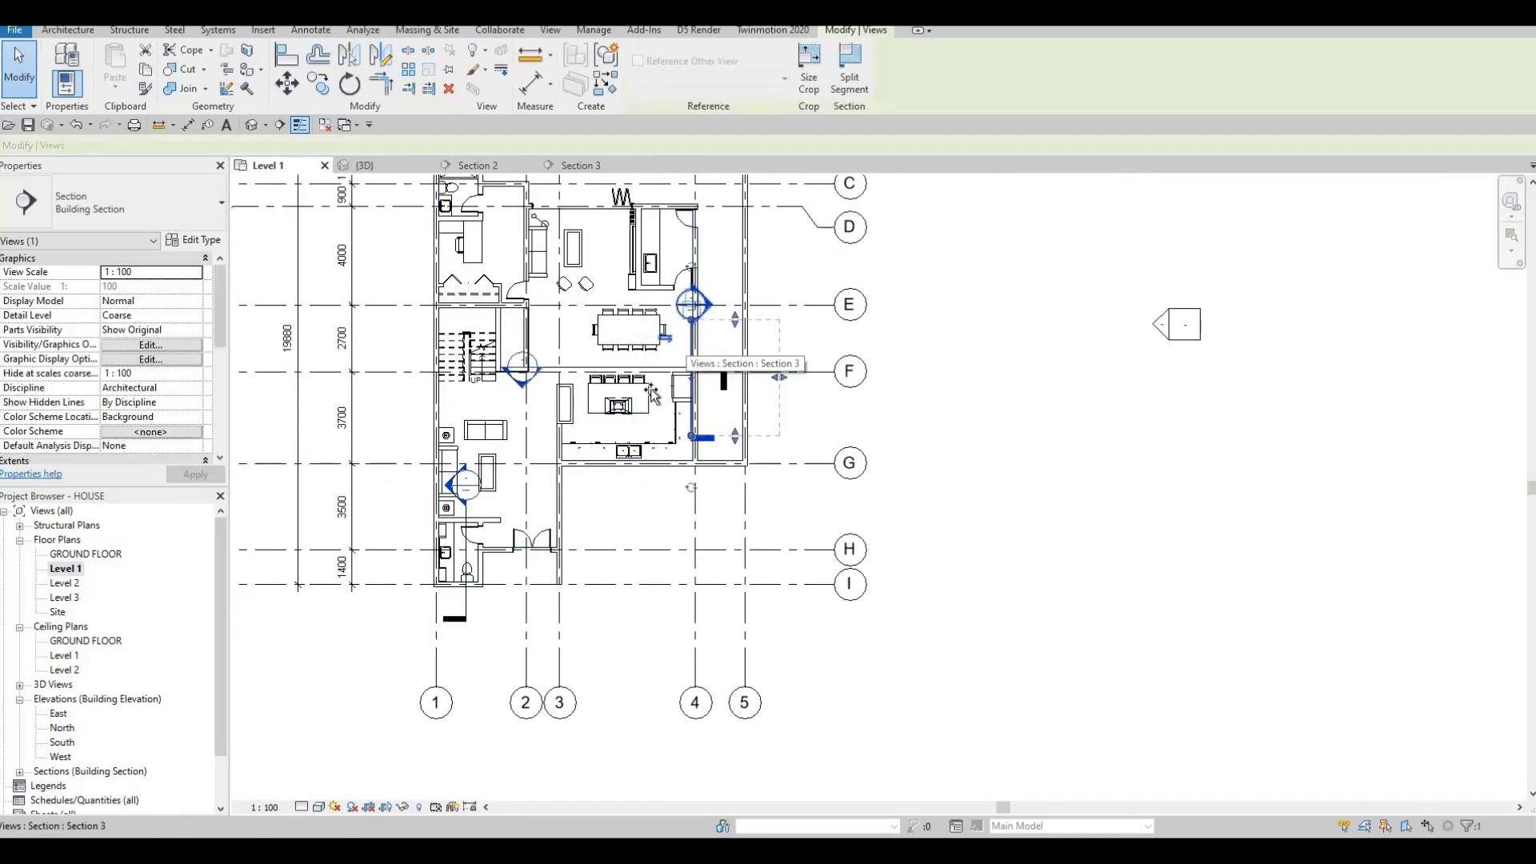
{"action": "left_click_drag", "start_coordinate": [708, 311], "coordinate": [671, 351]}
{"action": "key", "text": "Escape"}
{"action": "double_click", "coordinate": [672, 350]}
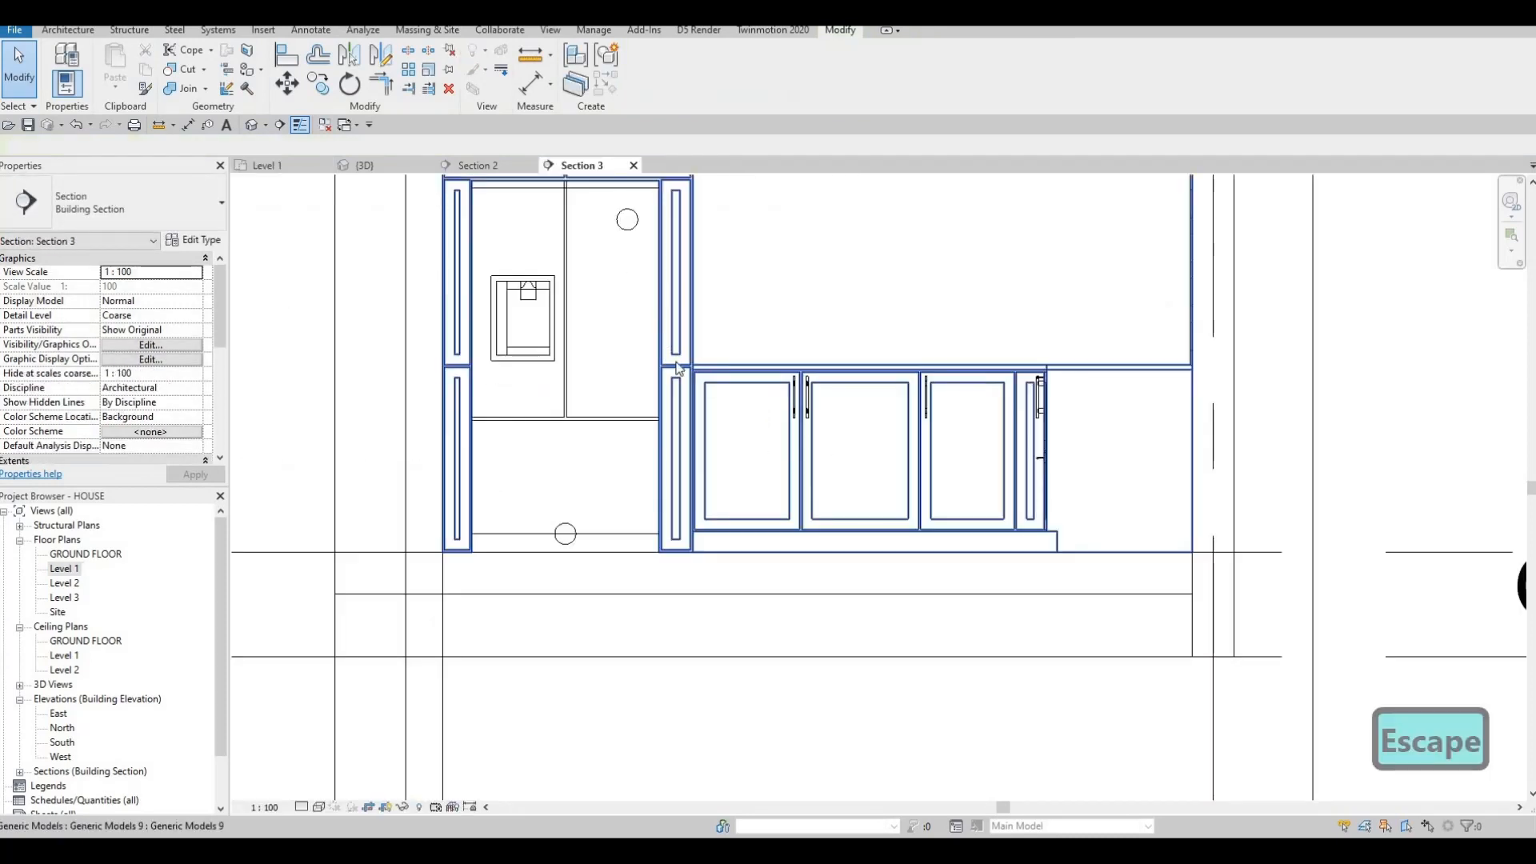
{"action": "scroll", "coordinate": [708, 272], "scroll_direction": "down", "scroll_amount": 2}
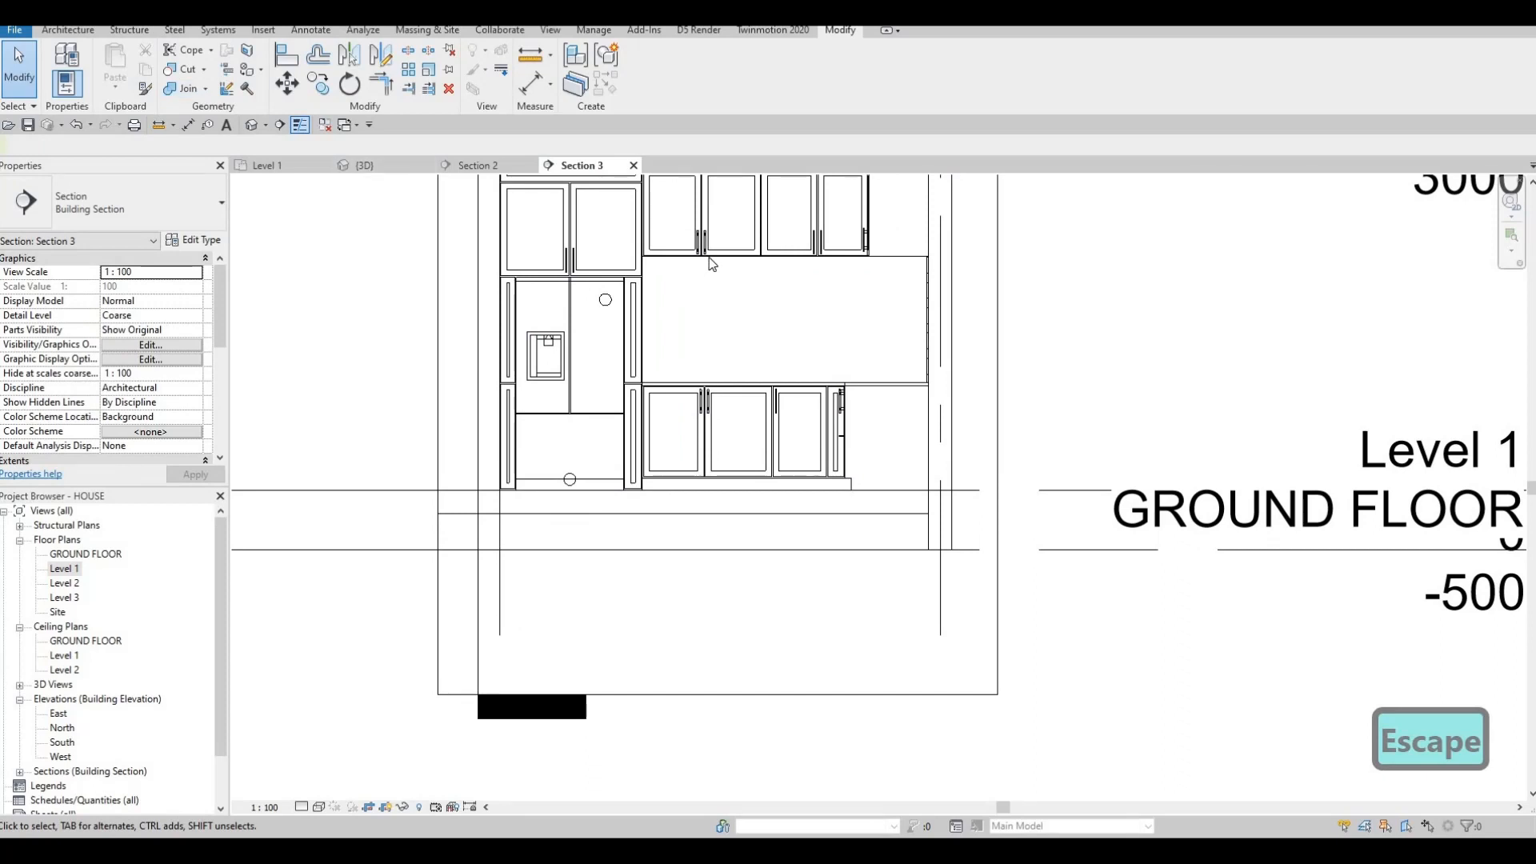
Edit the cabinet generic model in place and start a new extrusion on a picked plane.
{"action": "left_click", "coordinate": [709, 254]}
{"action": "key", "text": "Escape"}
{"action": "left_click", "coordinate": [731, 256]}
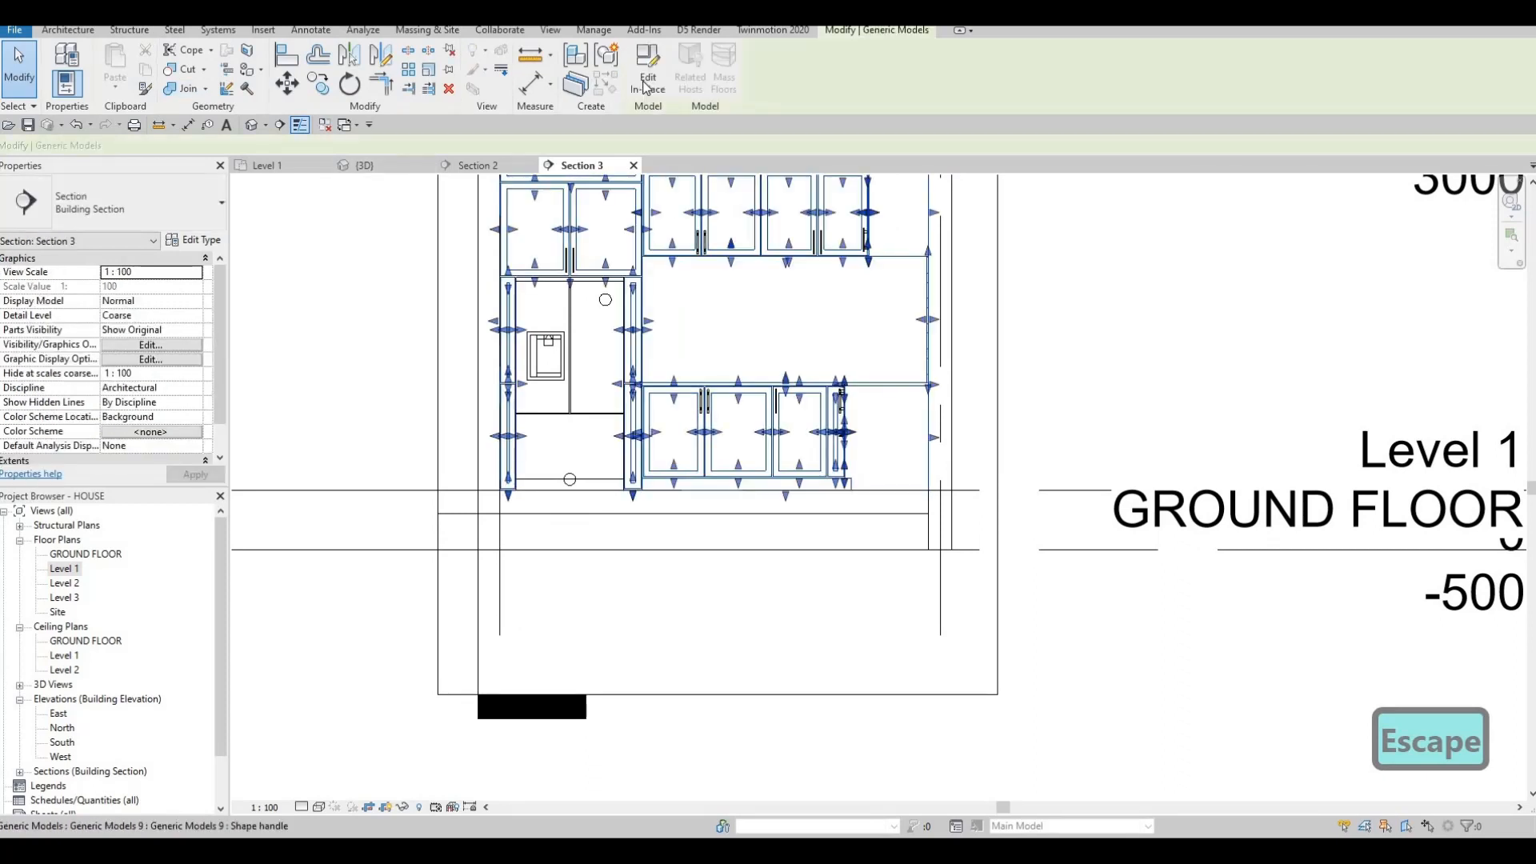
{"action": "left_click", "coordinate": [646, 83]}
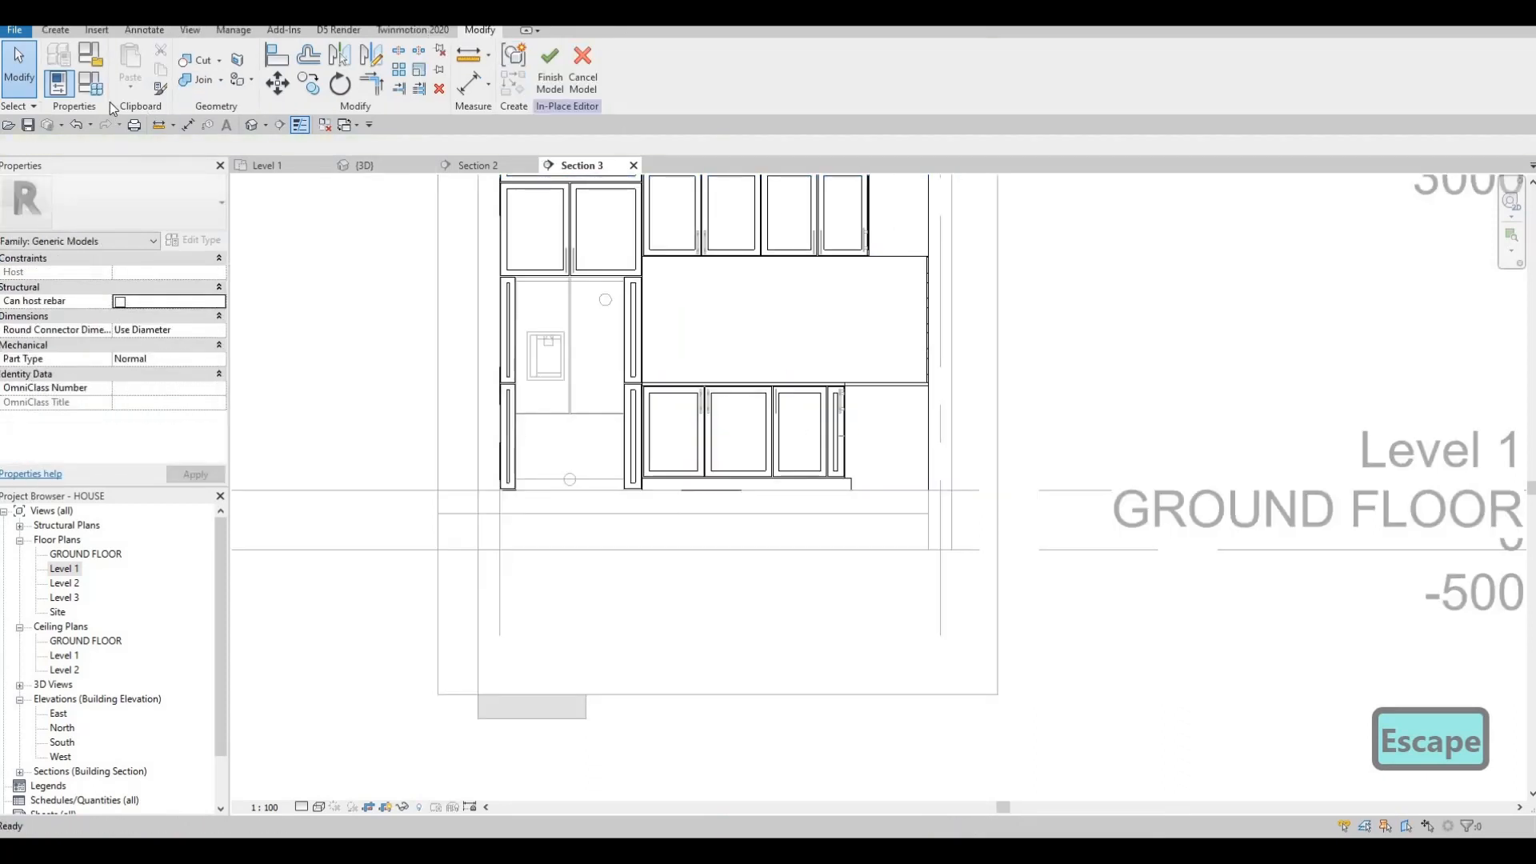
{"action": "left_click", "coordinate": [58, 35]}
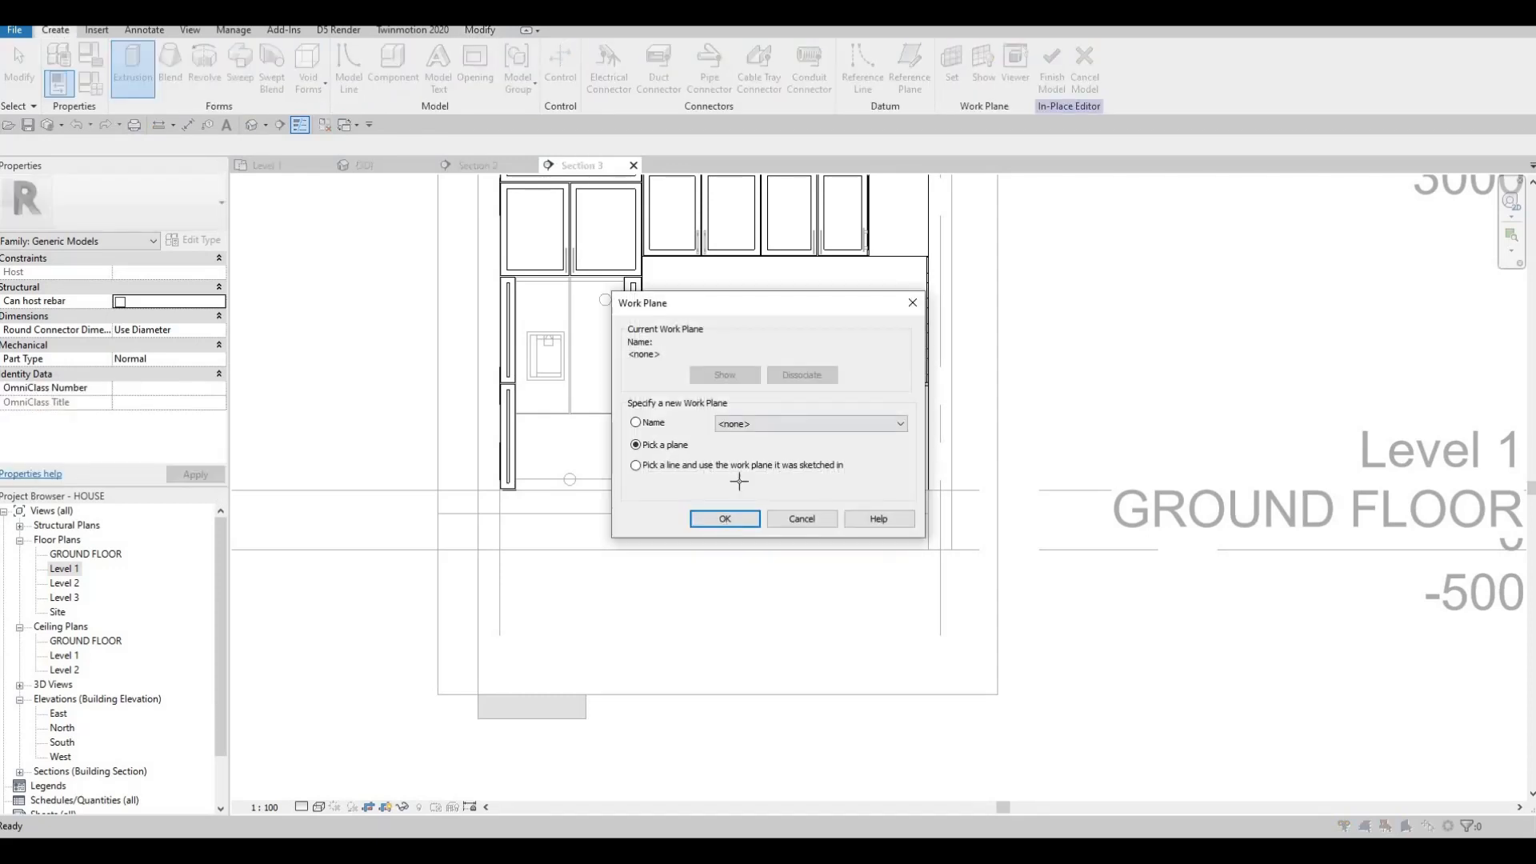
{"action": "key", "text": "Return"}
On the exterior wall, draw a rectangle from the cabinet corner to the countertop beside the fridge, and finish it.
{"action": "scroll", "coordinate": [772, 264], "scroll_direction": "down", "scroll_amount": 2}
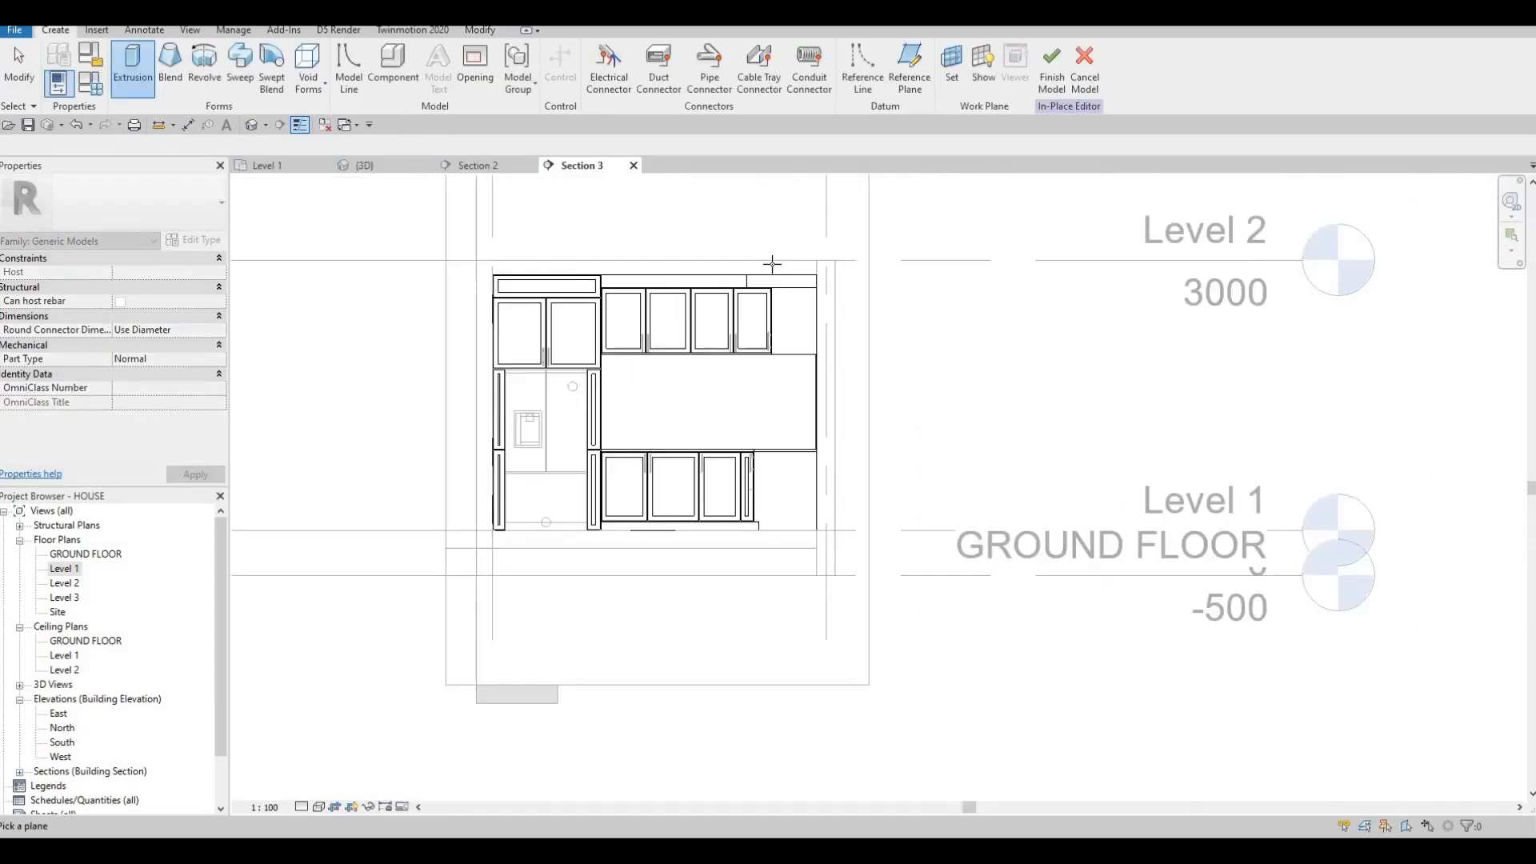
{"action": "left_click", "coordinate": [770, 268]}
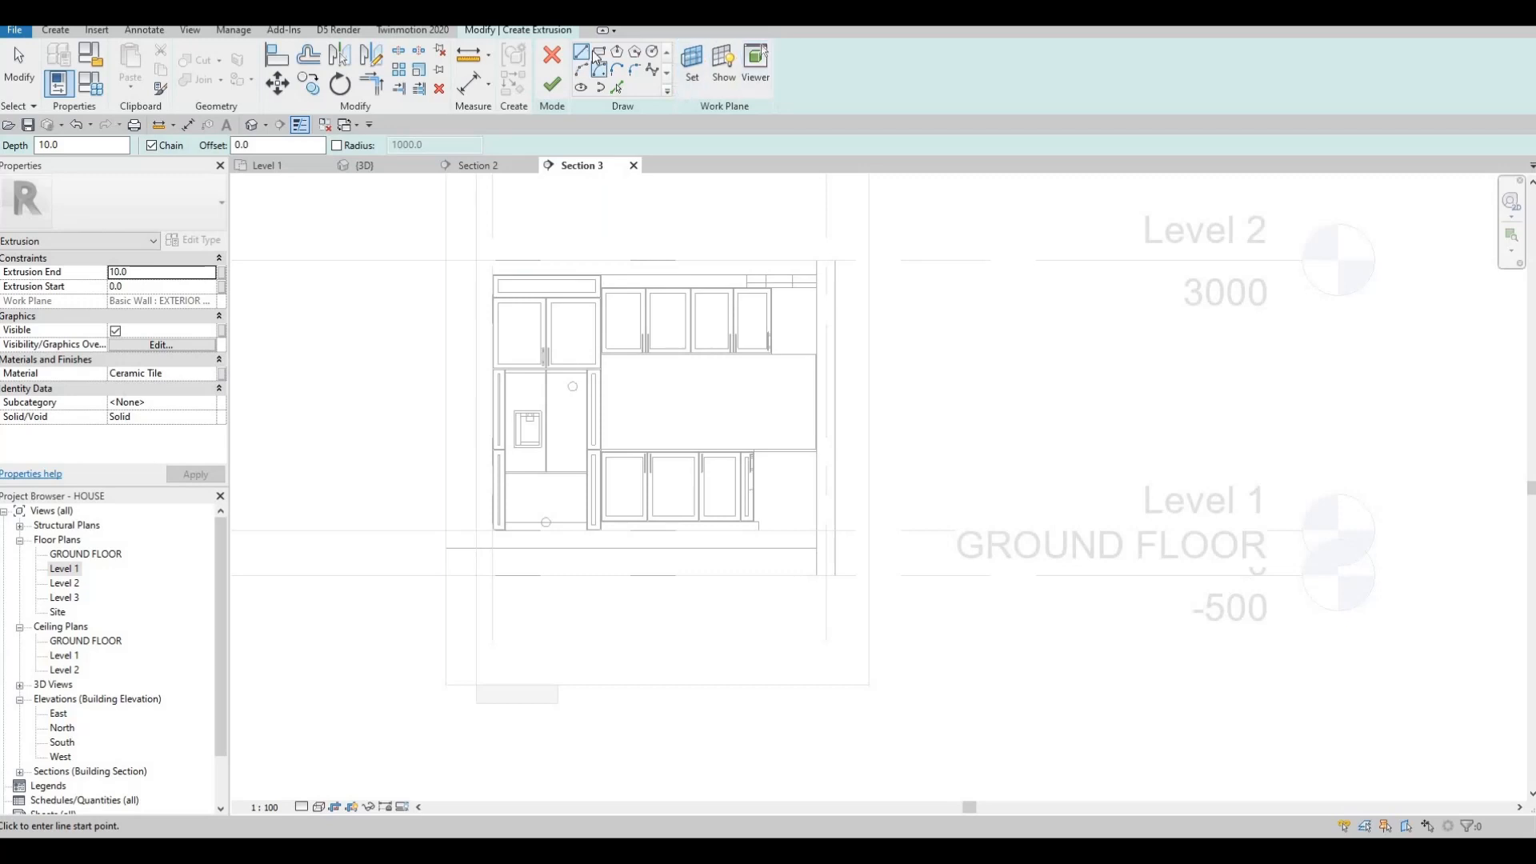
{"action": "scroll", "coordinate": [824, 336], "scroll_direction": "up", "scroll_amount": 5}
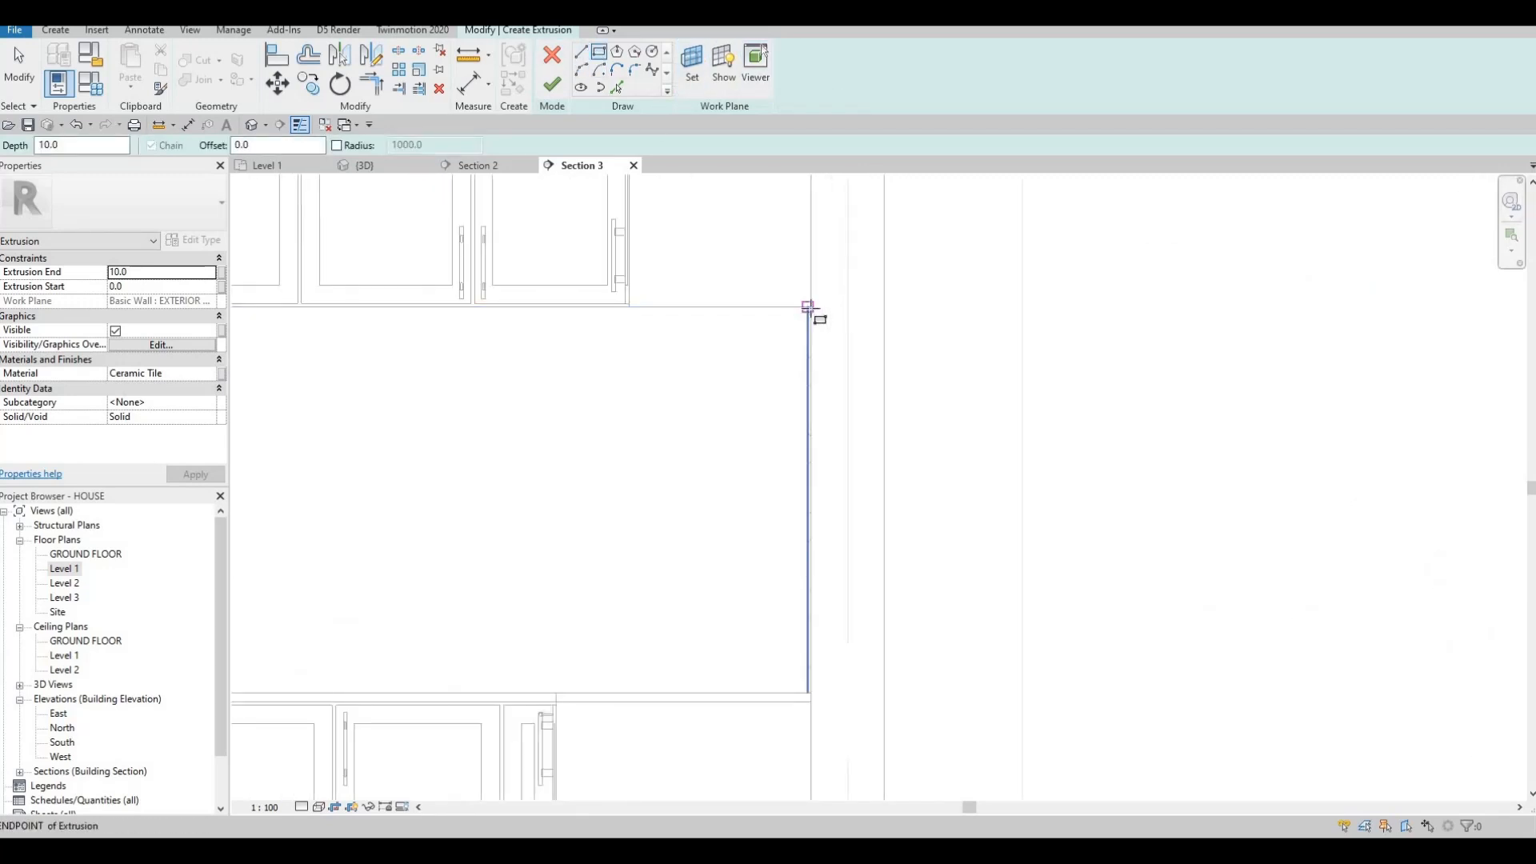
{"action": "left_click", "coordinate": [808, 307]}
{"action": "middle_click_drag", "start_coordinate": [483, 472], "coordinate": [809, 439]}
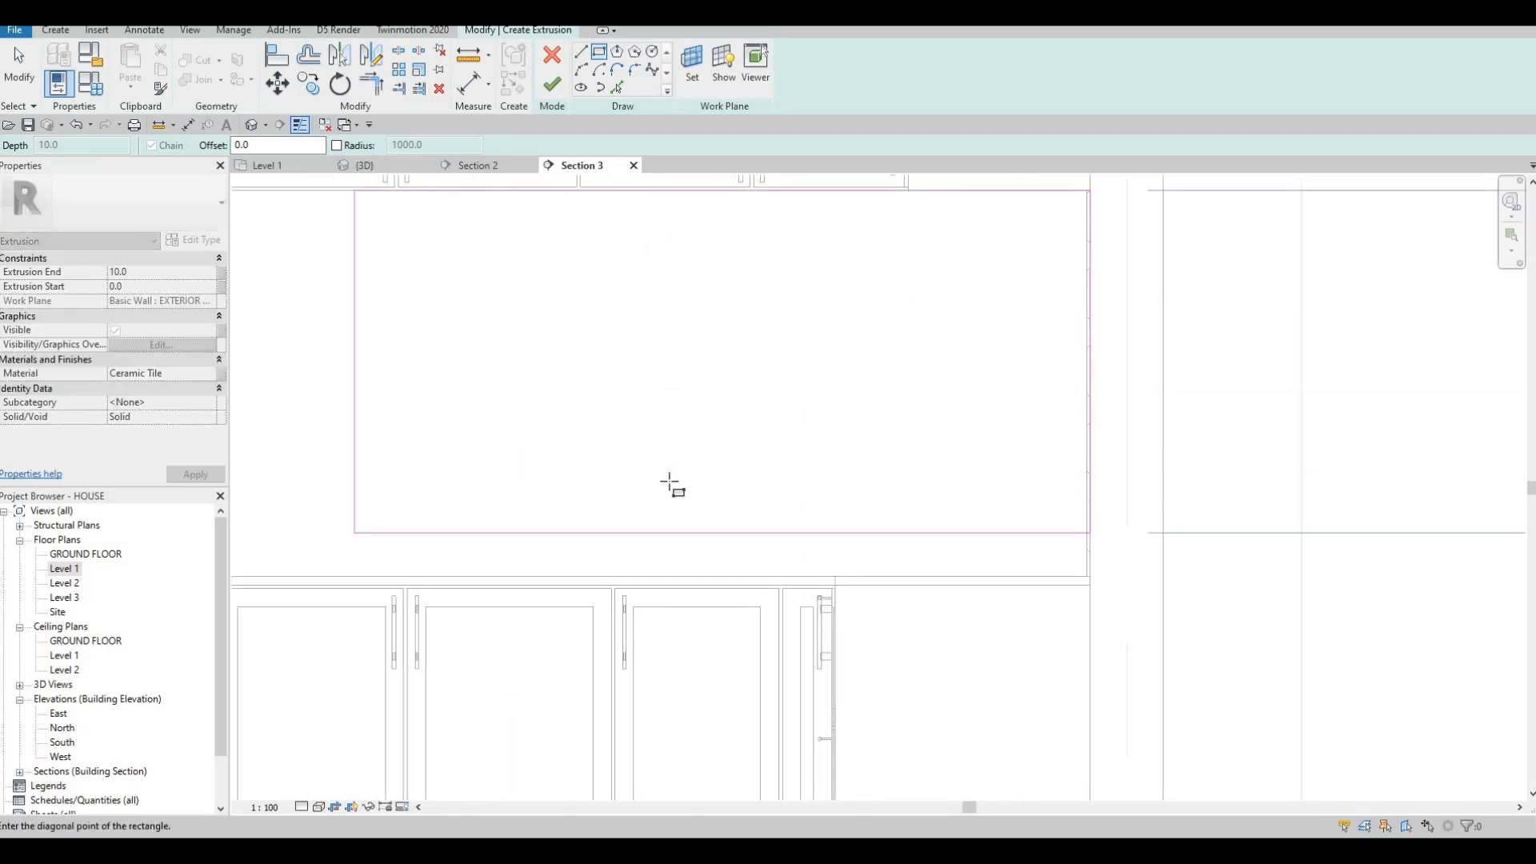
{"action": "middle_click_drag", "start_coordinate": [668, 481], "coordinate": [744, 443]}
{"action": "scroll", "coordinate": [610, 485], "scroll_direction": "up", "scroll_amount": 3}
{"action": "left_click", "coordinate": [592, 476]}
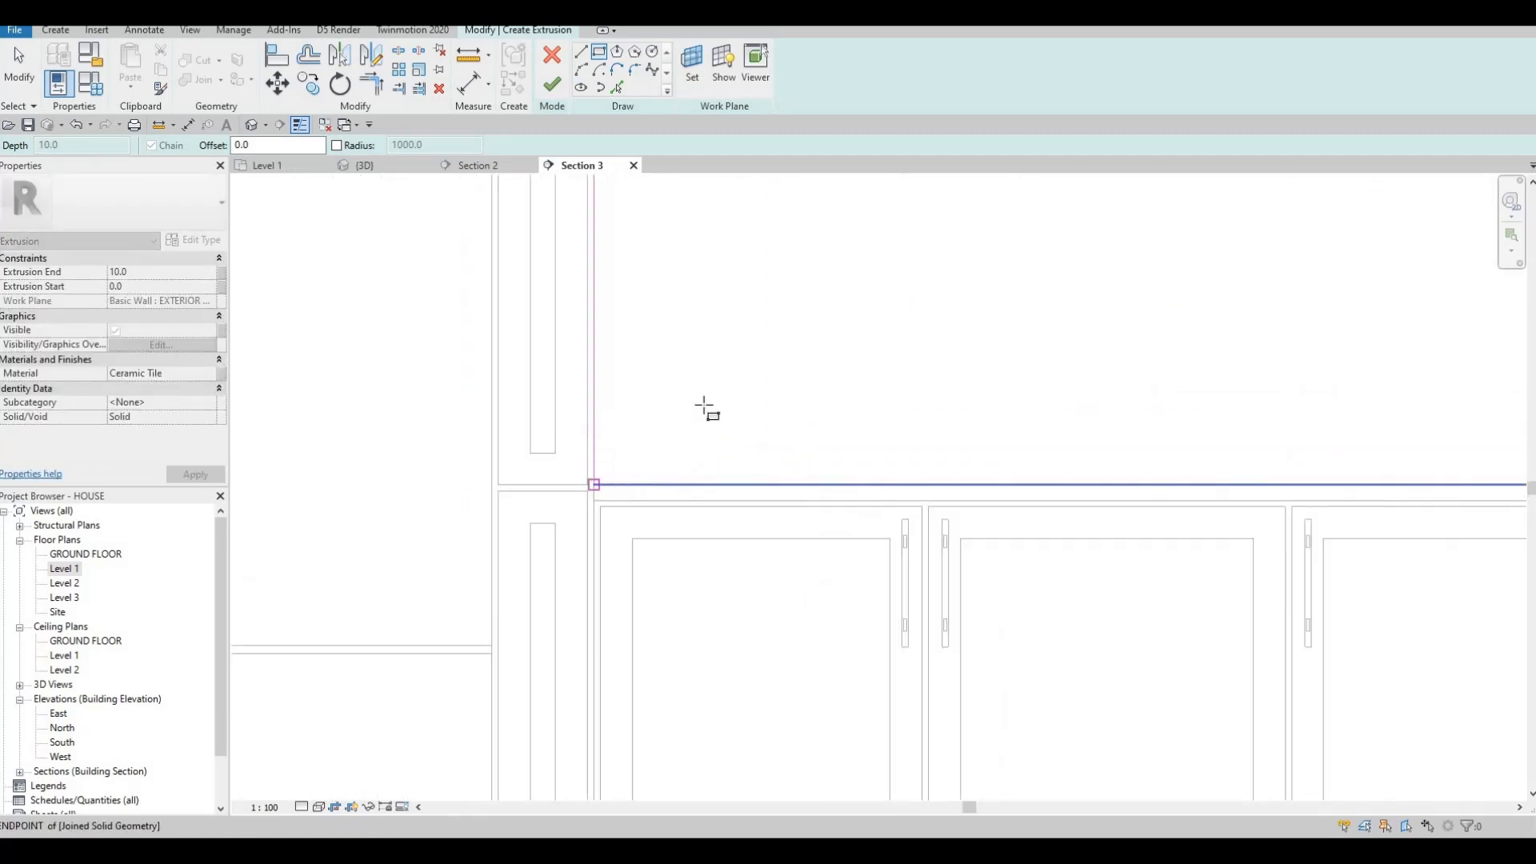
{"action": "scroll", "coordinate": [707, 411], "scroll_direction": "down", "scroll_amount": 5}
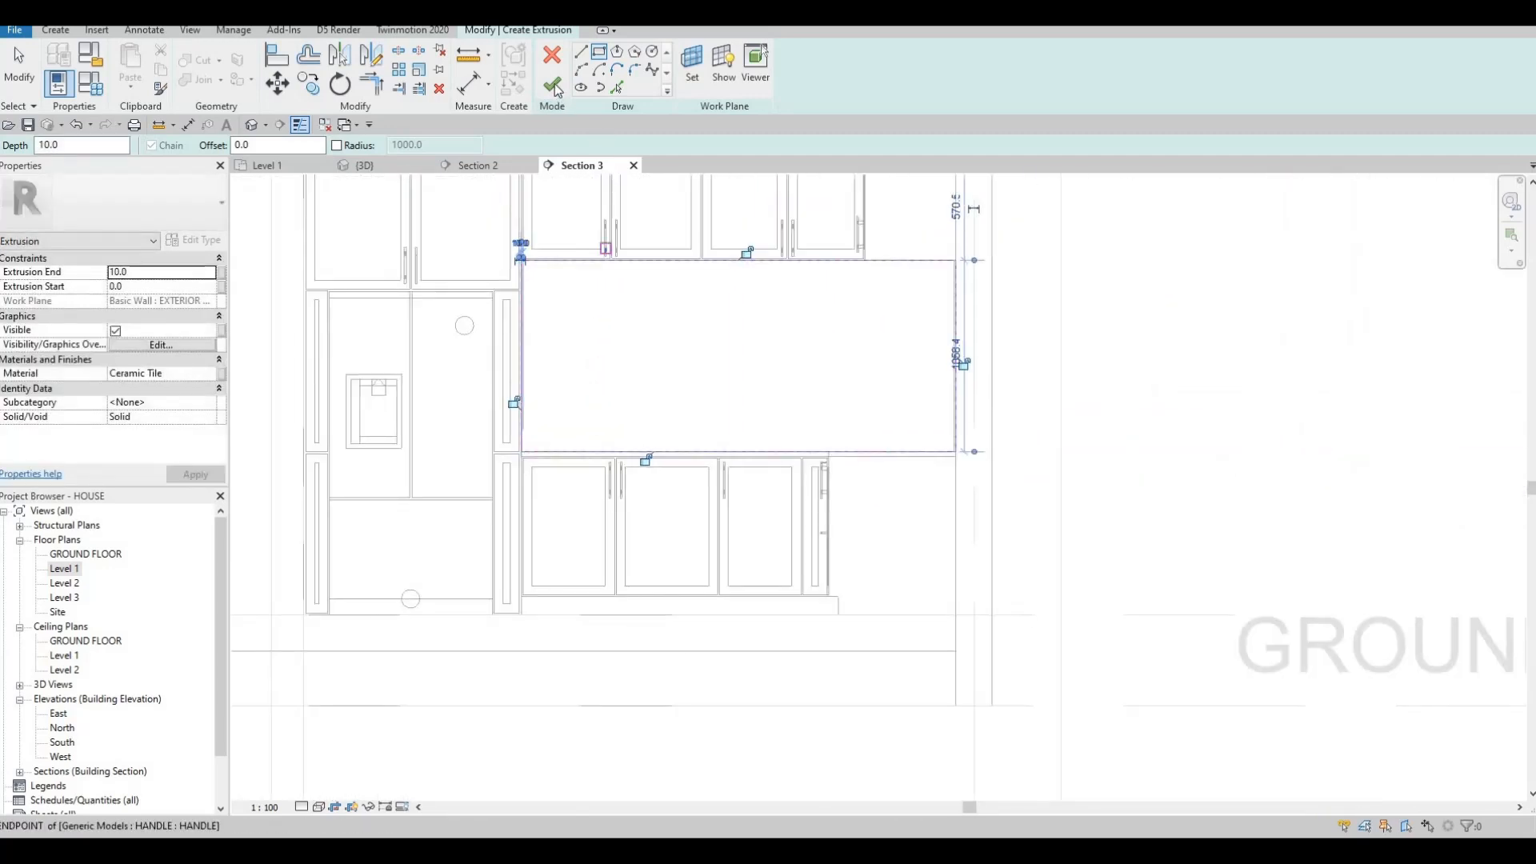
{"action": "left_click", "coordinate": [557, 88]}
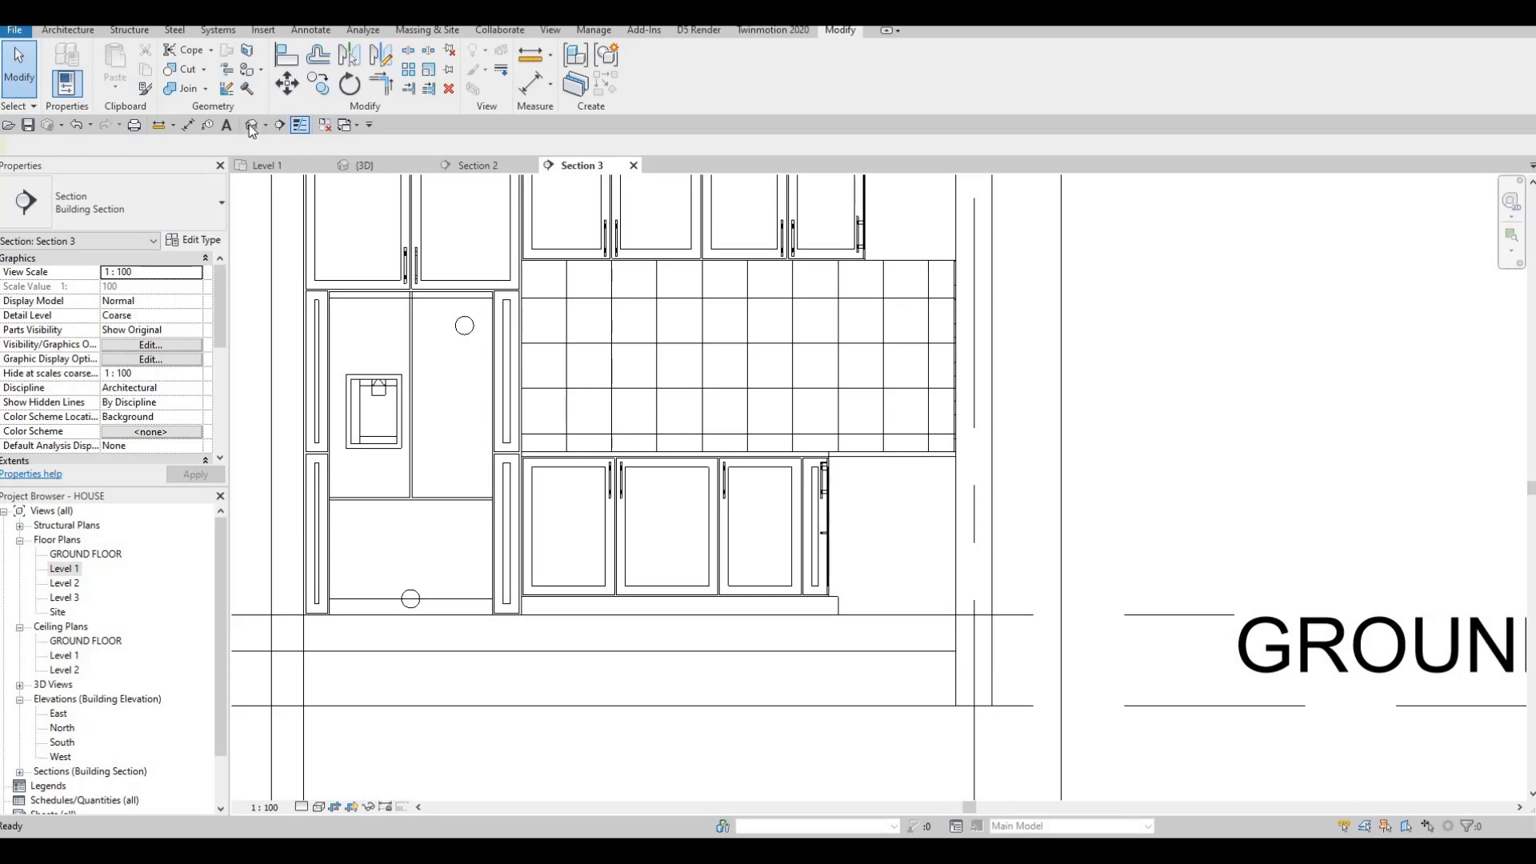
Open the 3D view and orbit around the tiled kitchen from front and back-left angles.
{"action": "left_click", "coordinate": [260, 131]}
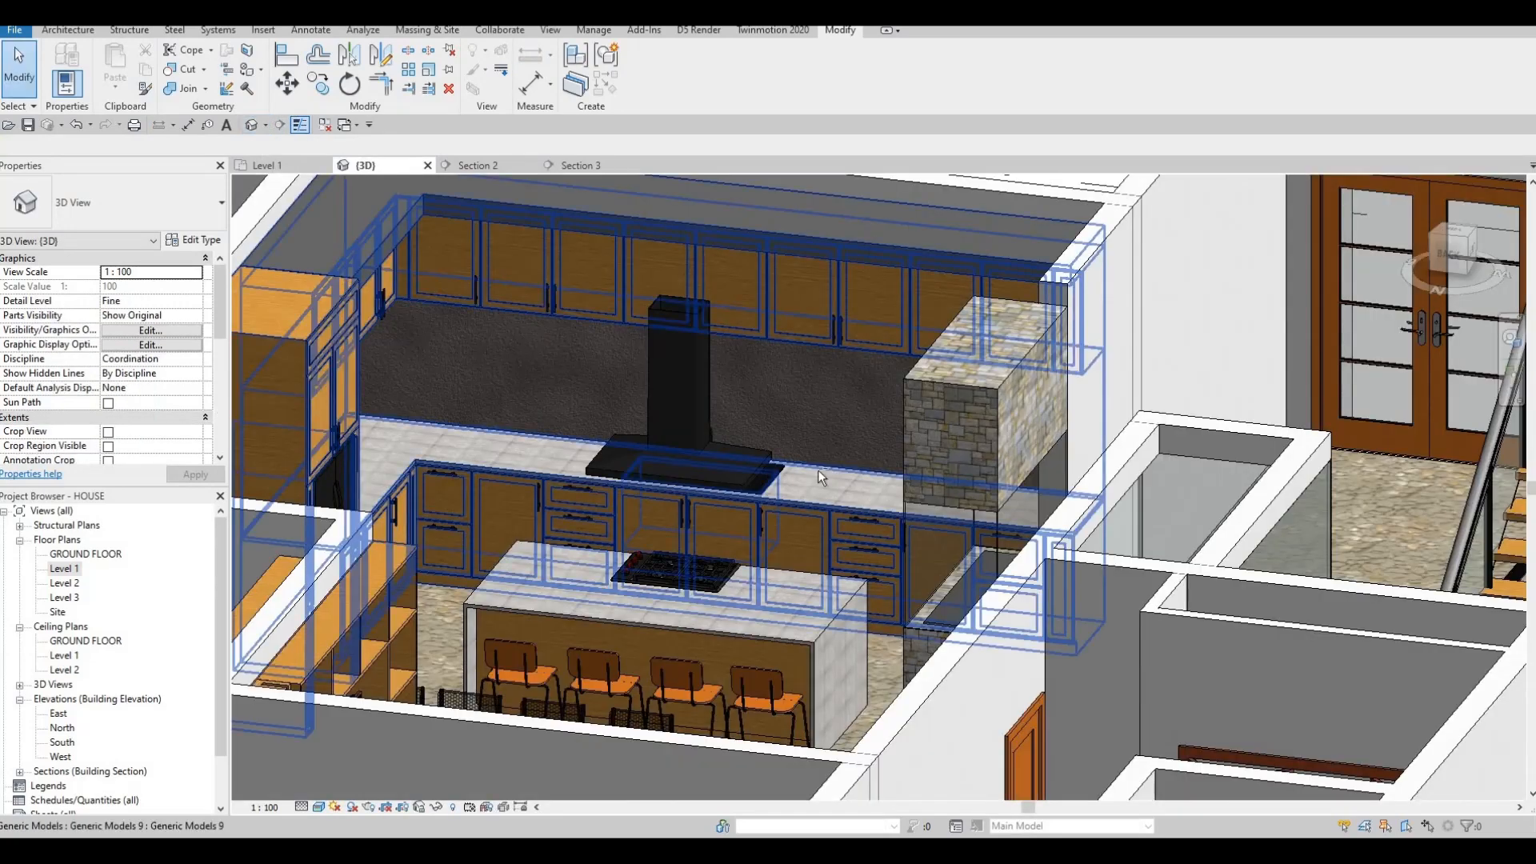
{"action": "key", "text": "Escape"}
{"action": "middle_click_drag", "start_coordinate": [560, 533], "coordinate": [727, 314], "text": "shift"}
{"action": "scroll", "coordinate": [744, 340], "scroll_direction": "up", "scroll_amount": 6}
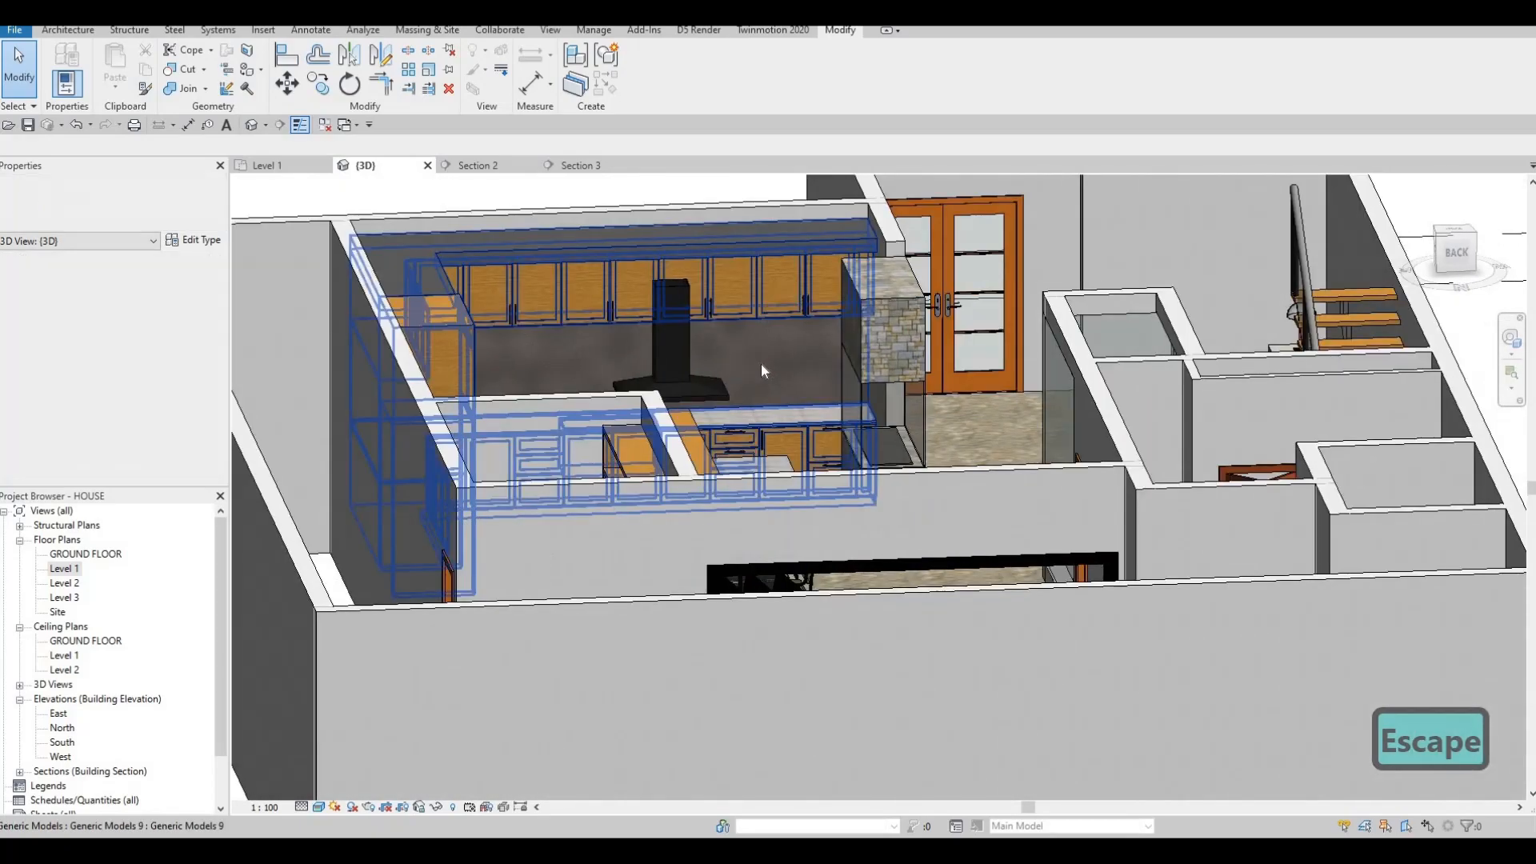
{"action": "scroll", "coordinate": [704, 614], "scroll_direction": "down", "scroll_amount": 3}
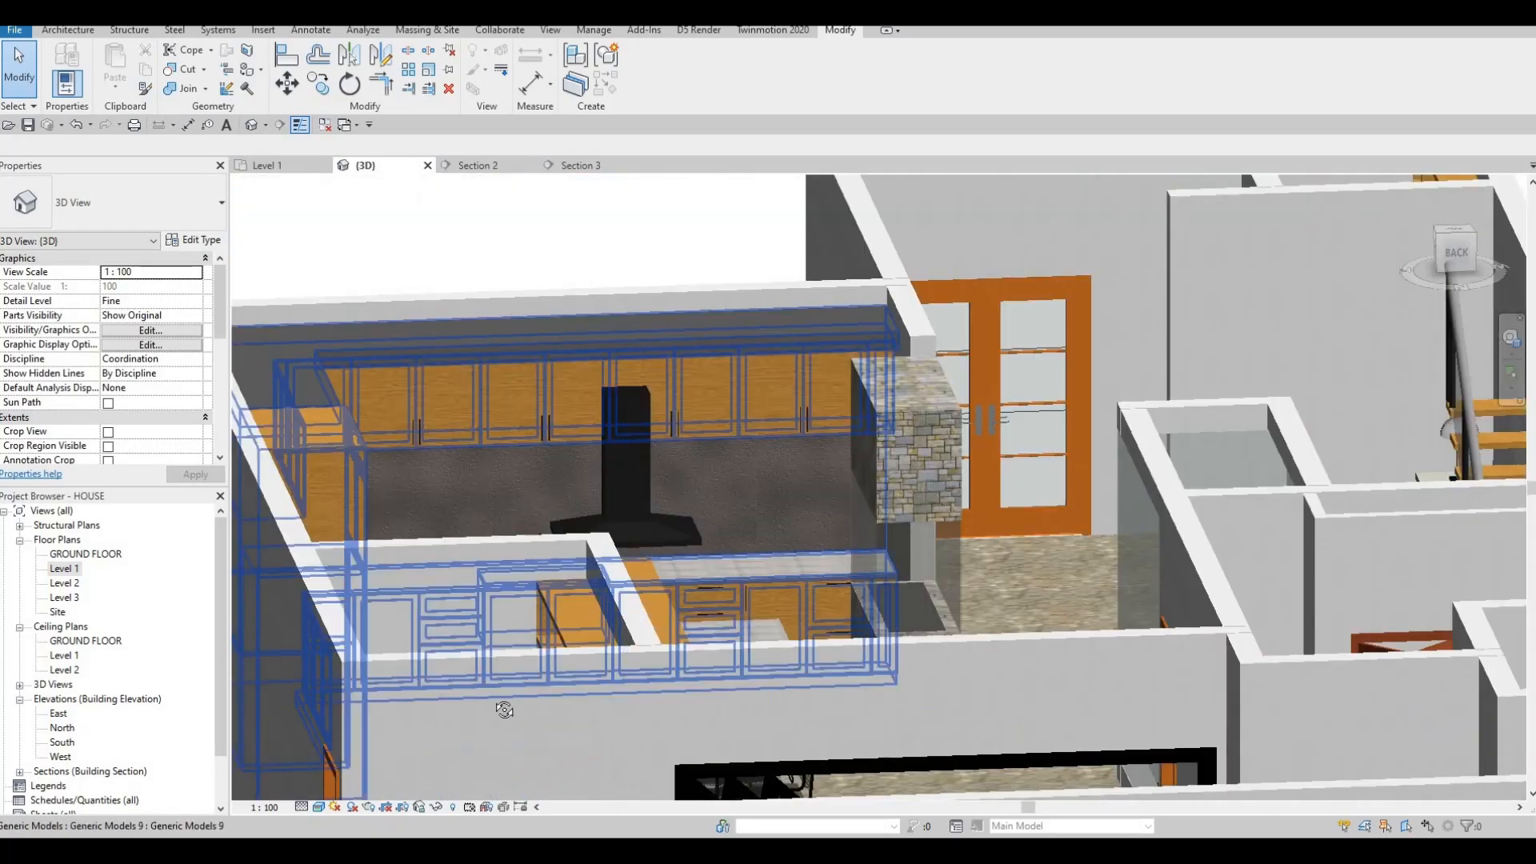
{"action": "middle_click_drag", "start_coordinate": [501, 709], "coordinate": [640, 744], "text": "shift"}
{"action": "scroll", "coordinate": [805, 724], "scroll_direction": "up", "scroll_amount": 4}
{"action": "scroll", "coordinate": [805, 724], "scroll_direction": "down", "scroll_amount": 4}
{"action": "middle_click_drag", "start_coordinate": [680, 688], "coordinate": [806, 460]}
{"action": "scroll", "coordinate": [807, 458], "scroll_direction": "up", "scroll_amount": 4}
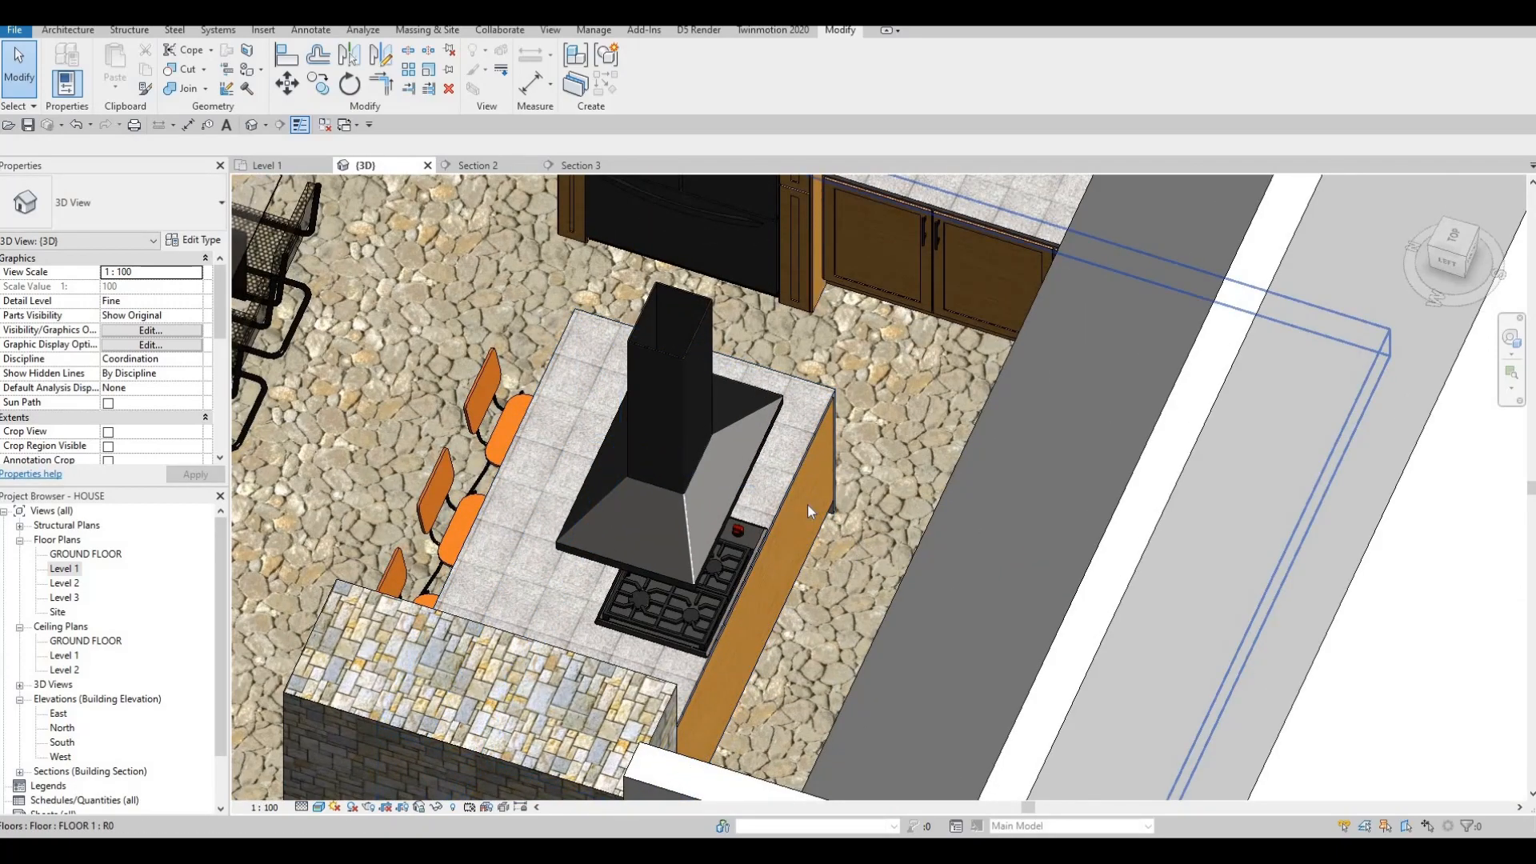
{"action": "scroll", "coordinate": [808, 503], "scroll_direction": "up", "scroll_amount": 3}
{"action": "scroll", "coordinate": [859, 372], "scroll_direction": "down", "scroll_amount": 5}
Zoom in on the corner cabinet and start the Align tool with AL.
{"action": "middle_click_drag", "start_coordinate": [850, 527], "coordinate": [688, 194], "text": "shift"}
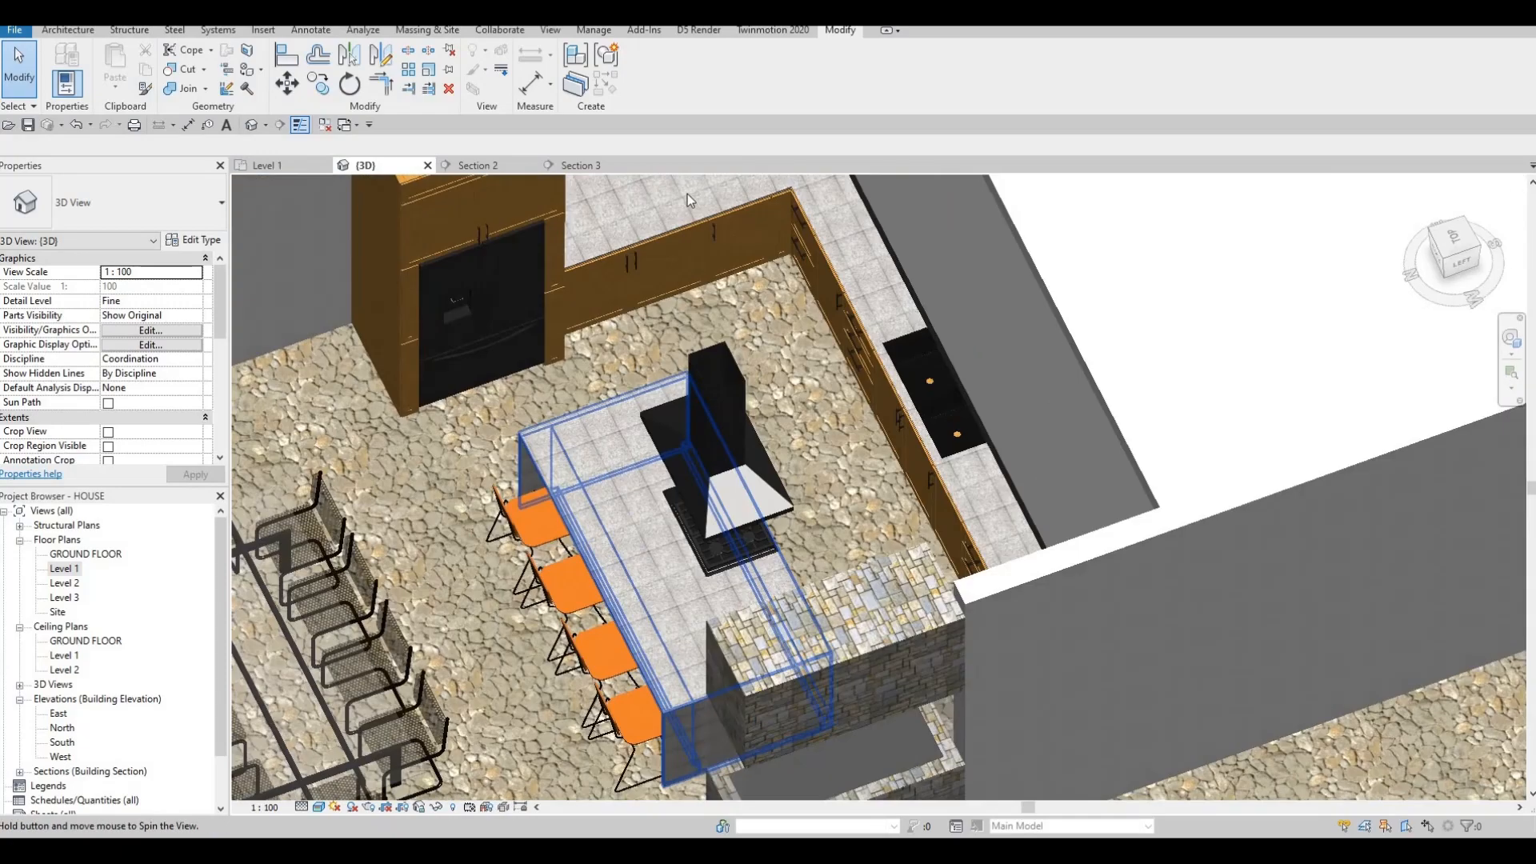
{"action": "scroll", "coordinate": [809, 247], "scroll_direction": "up", "scroll_amount": 5}
{"action": "middle_click_drag", "start_coordinate": [808, 247], "coordinate": [813, 315]}
{"action": "middle_click_drag", "start_coordinate": [605, 348], "coordinate": [861, 339]}
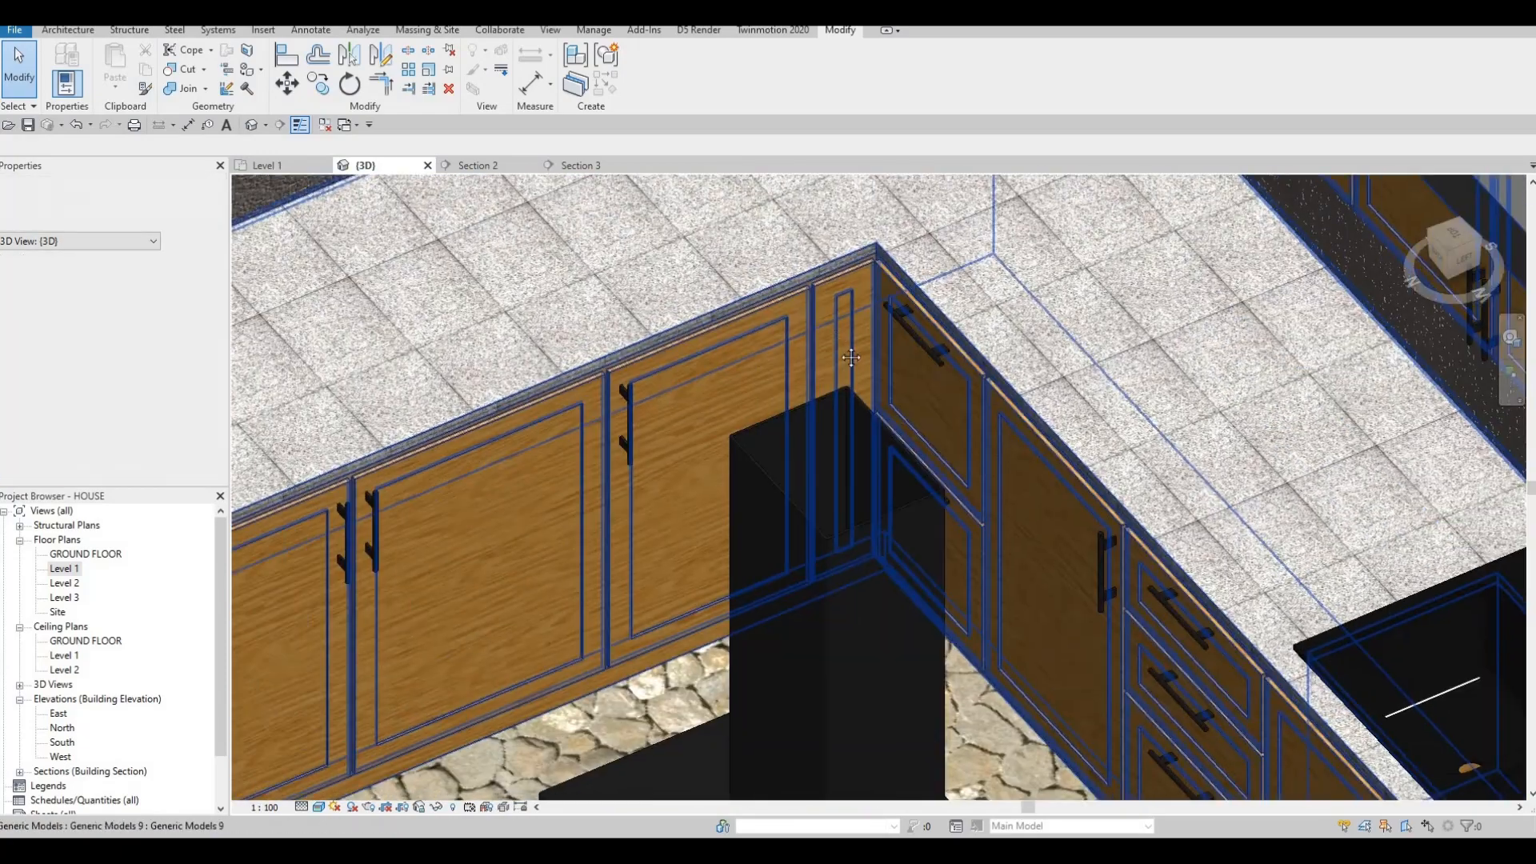
{"action": "scroll", "coordinate": [798, 369], "scroll_direction": "up", "scroll_amount": 3}
{"action": "scroll", "coordinate": [799, 370], "scroll_direction": "down", "scroll_amount": 1}
{"action": "key", "text": "Escape"}
{"action": "key", "text": "Escape"}
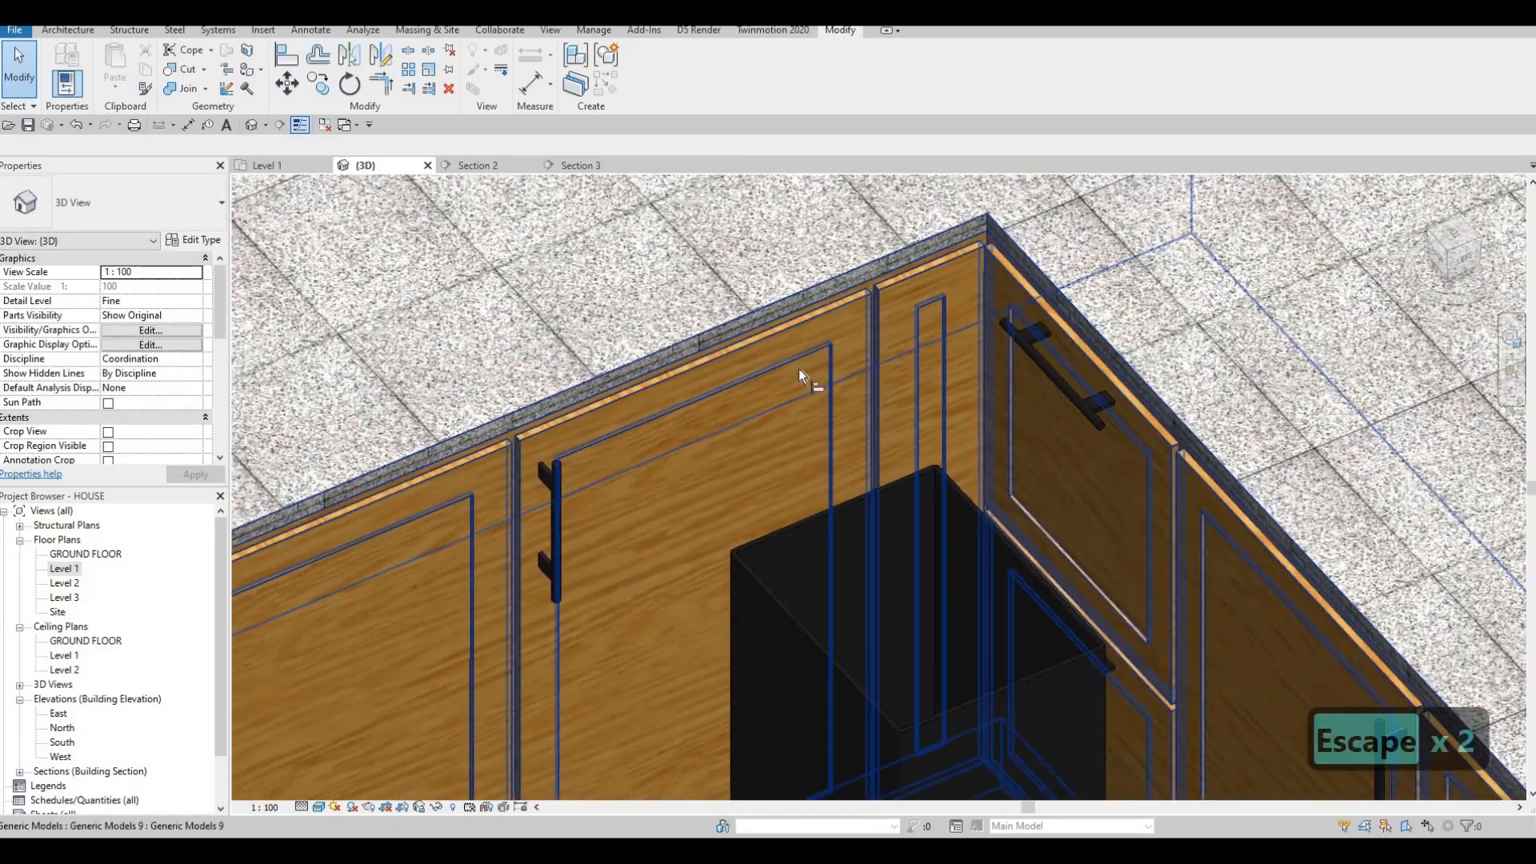
{"action": "key", "text": "a"}
{"action": "key", "text": "l"}
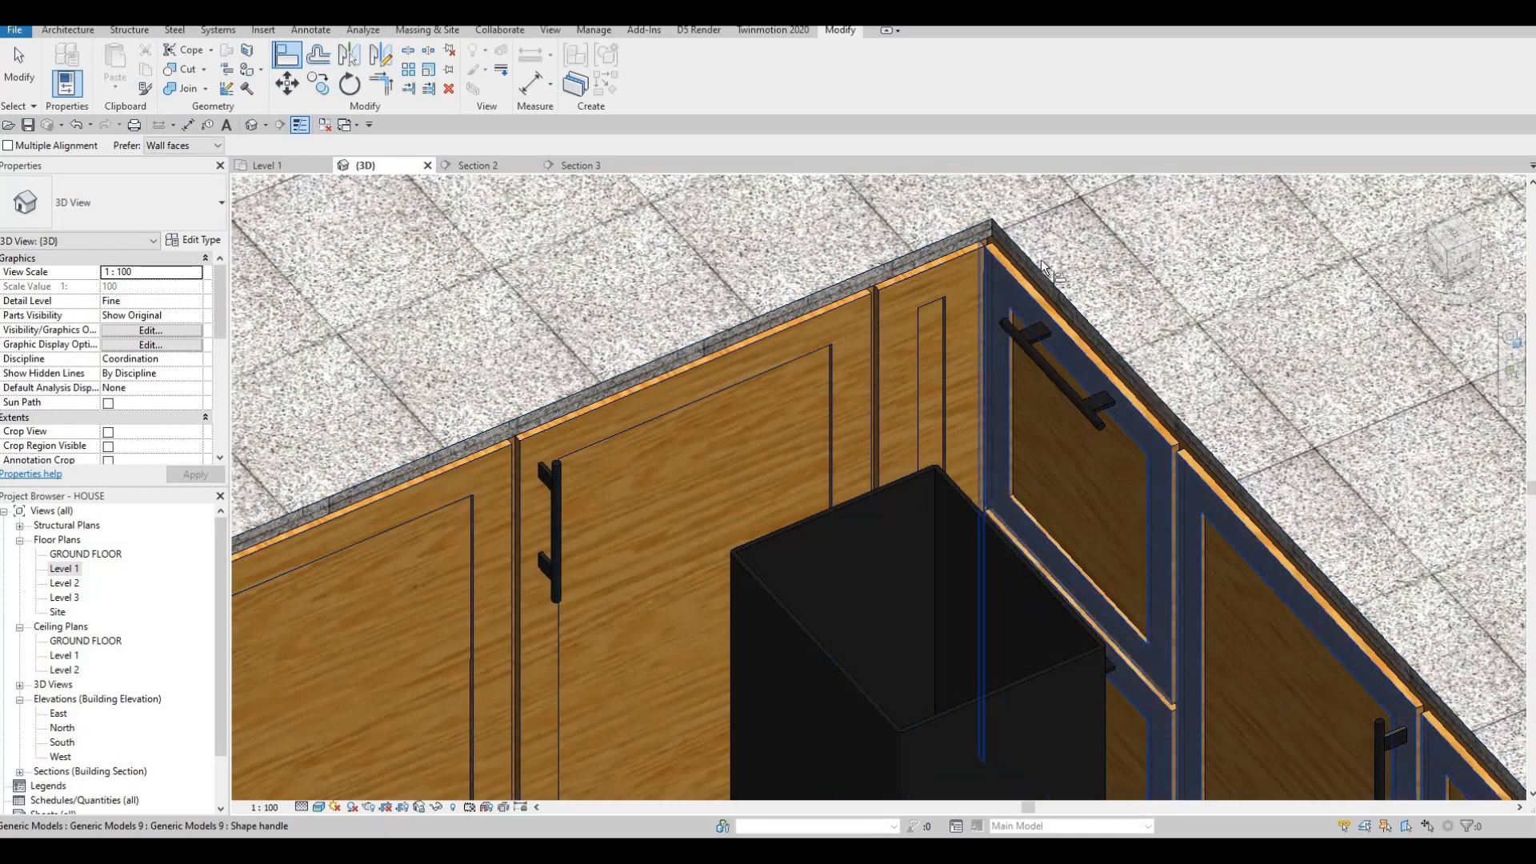
Align the metal handle to the door frame reference and lock it.
{"action": "left_click", "coordinate": [984, 364]}
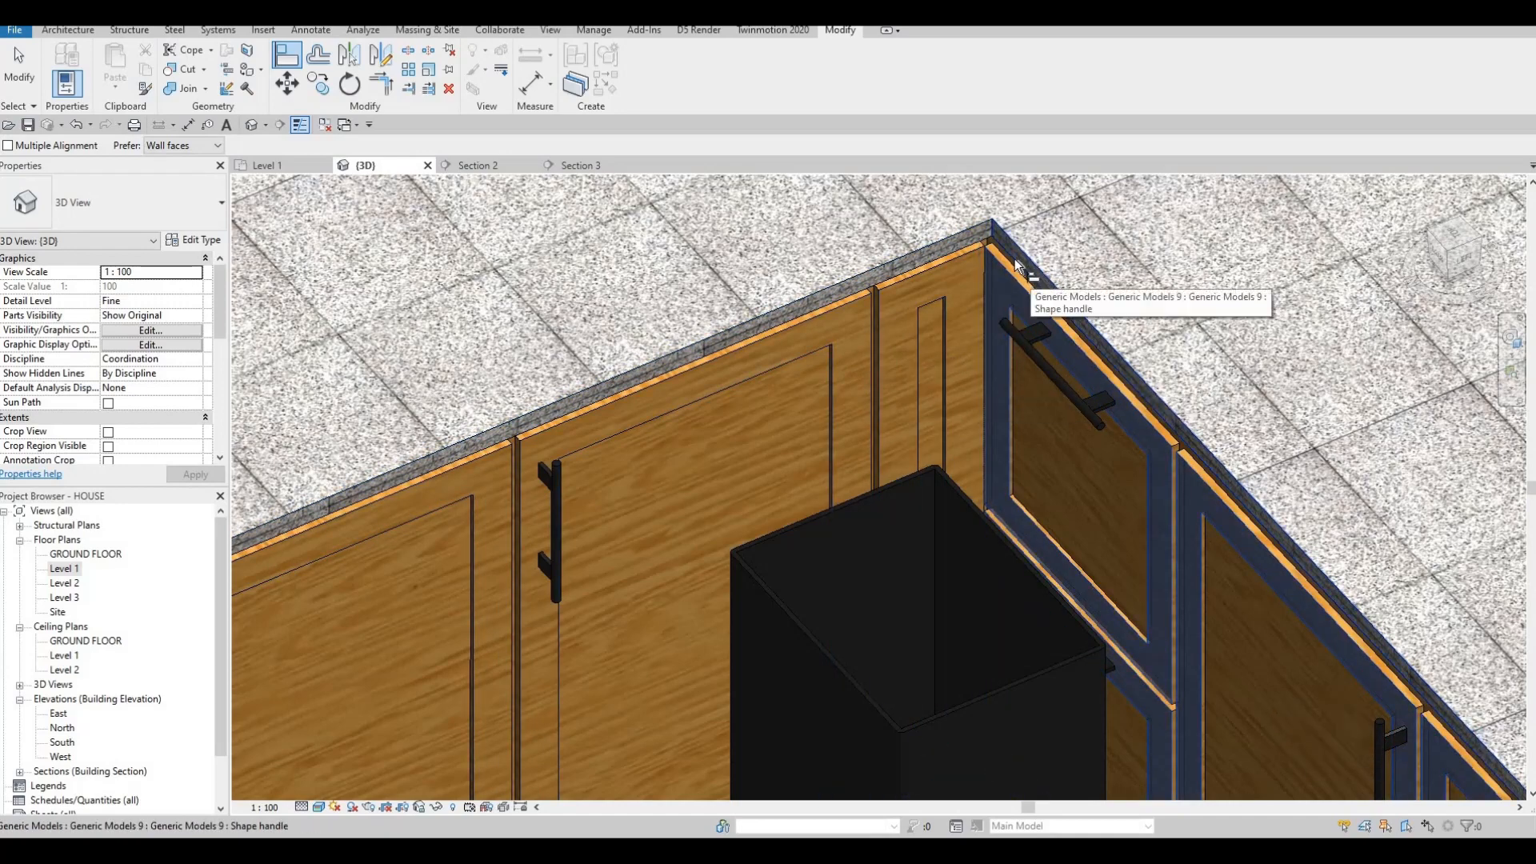
{"action": "left_click", "coordinate": [1036, 276]}
{"action": "middle_click_drag", "start_coordinate": [1063, 285], "coordinate": [655, 640], "text": "shift"}
{"action": "scroll", "coordinate": [591, 620], "scroll_direction": "up", "scroll_amount": 4}
{"action": "scroll", "coordinate": [576, 576], "scroll_direction": "up", "scroll_amount": 2}
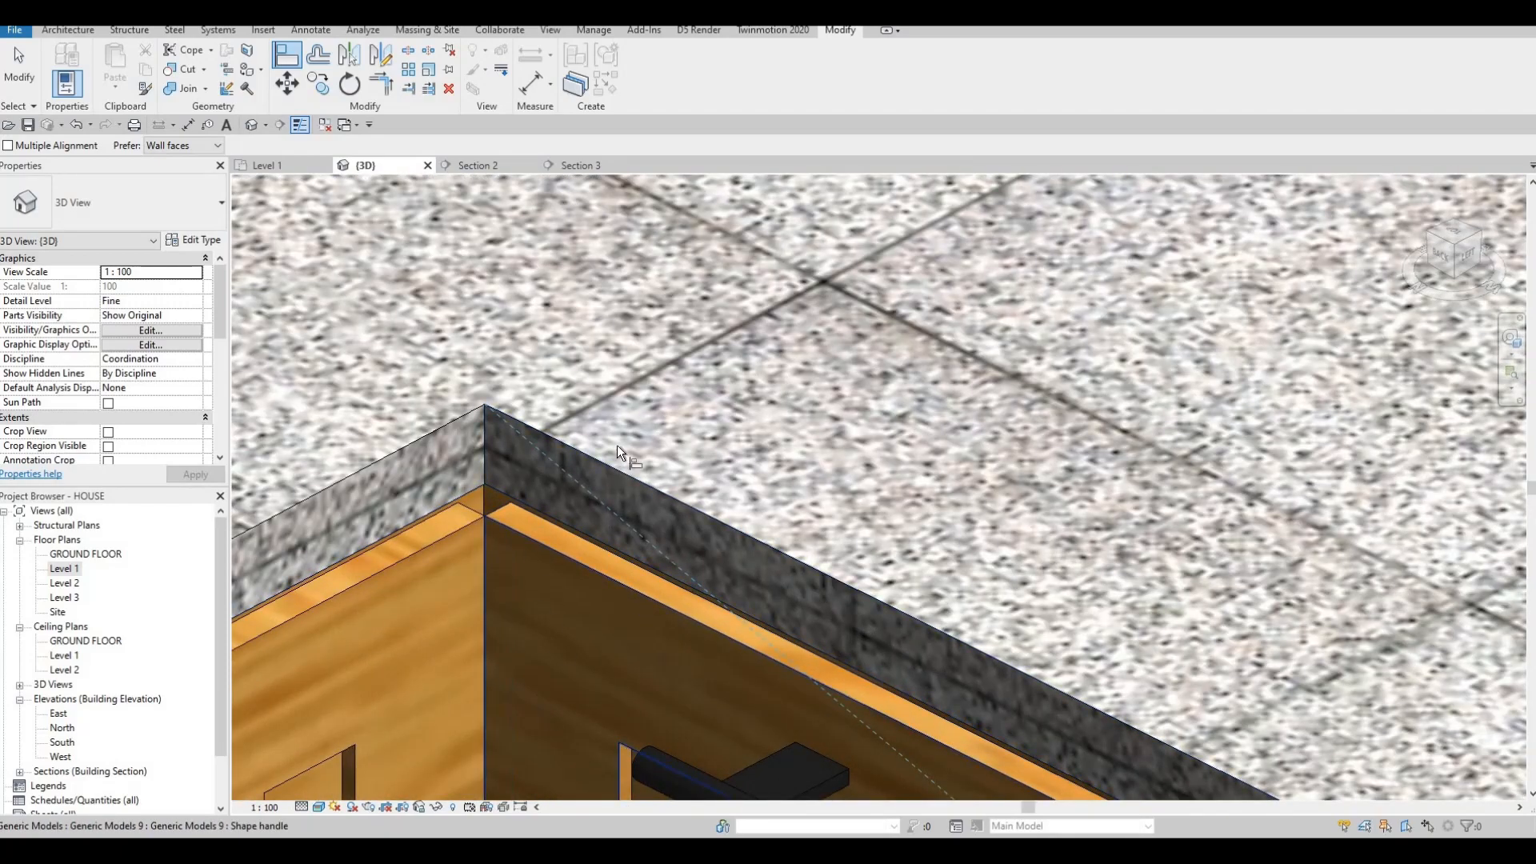
{"action": "scroll", "coordinate": [627, 493], "scroll_direction": "down", "scroll_amount": 8}
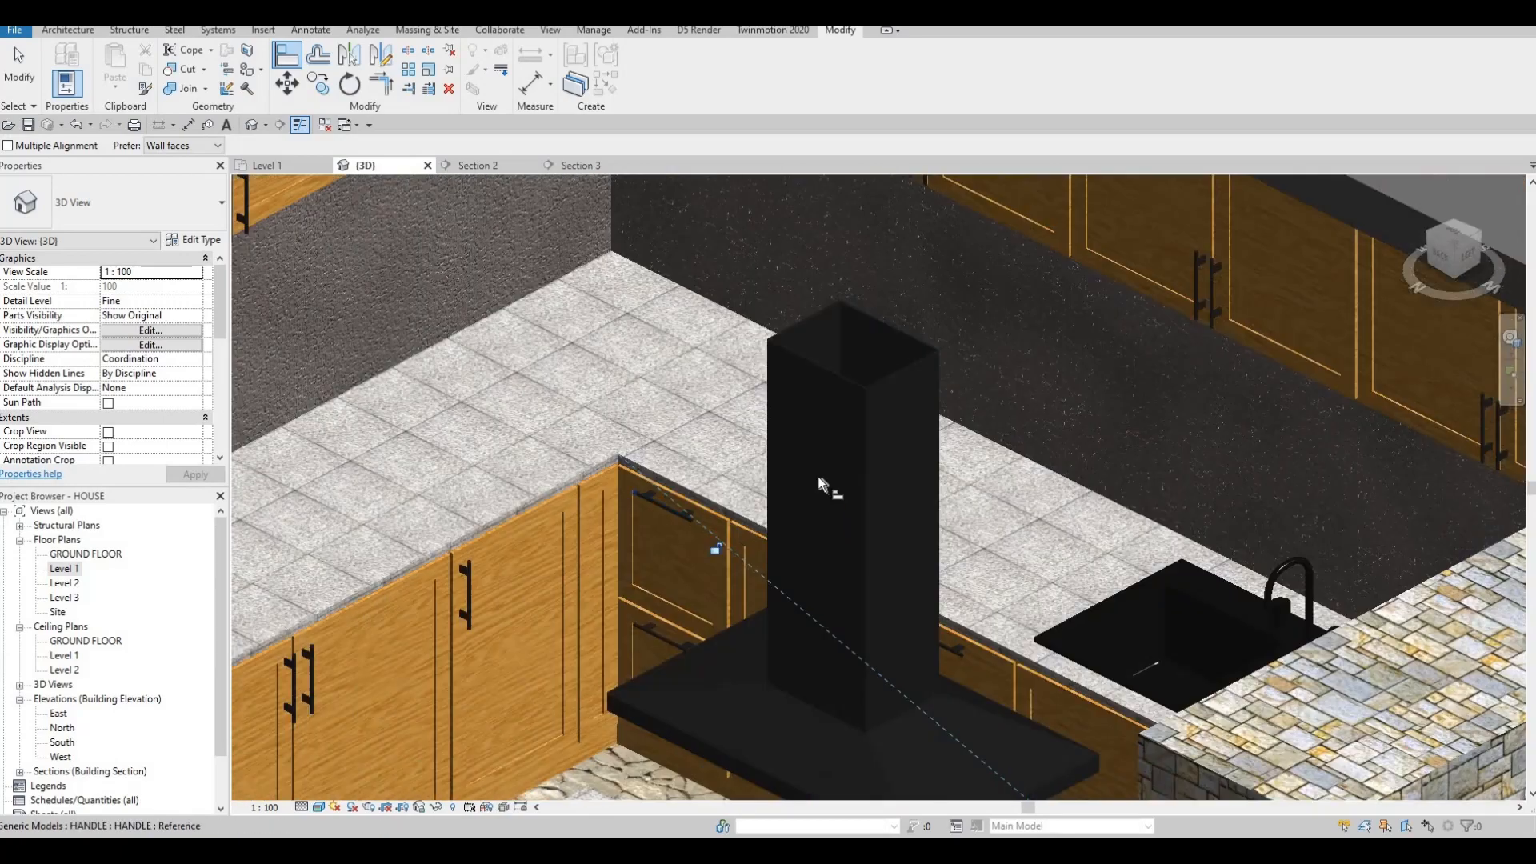
Exit Align and orbit out to view the tiled island with its bar stools.
{"action": "middle_click_drag", "start_coordinate": [710, 563], "coordinate": [868, 514]}
{"action": "key", "text": "Escape"}
{"action": "middle_click_drag", "start_coordinate": [800, 552], "coordinate": [911, 520], "text": "shift"}
{"action": "middle_click_drag", "start_coordinate": [910, 607], "coordinate": [784, 520]}
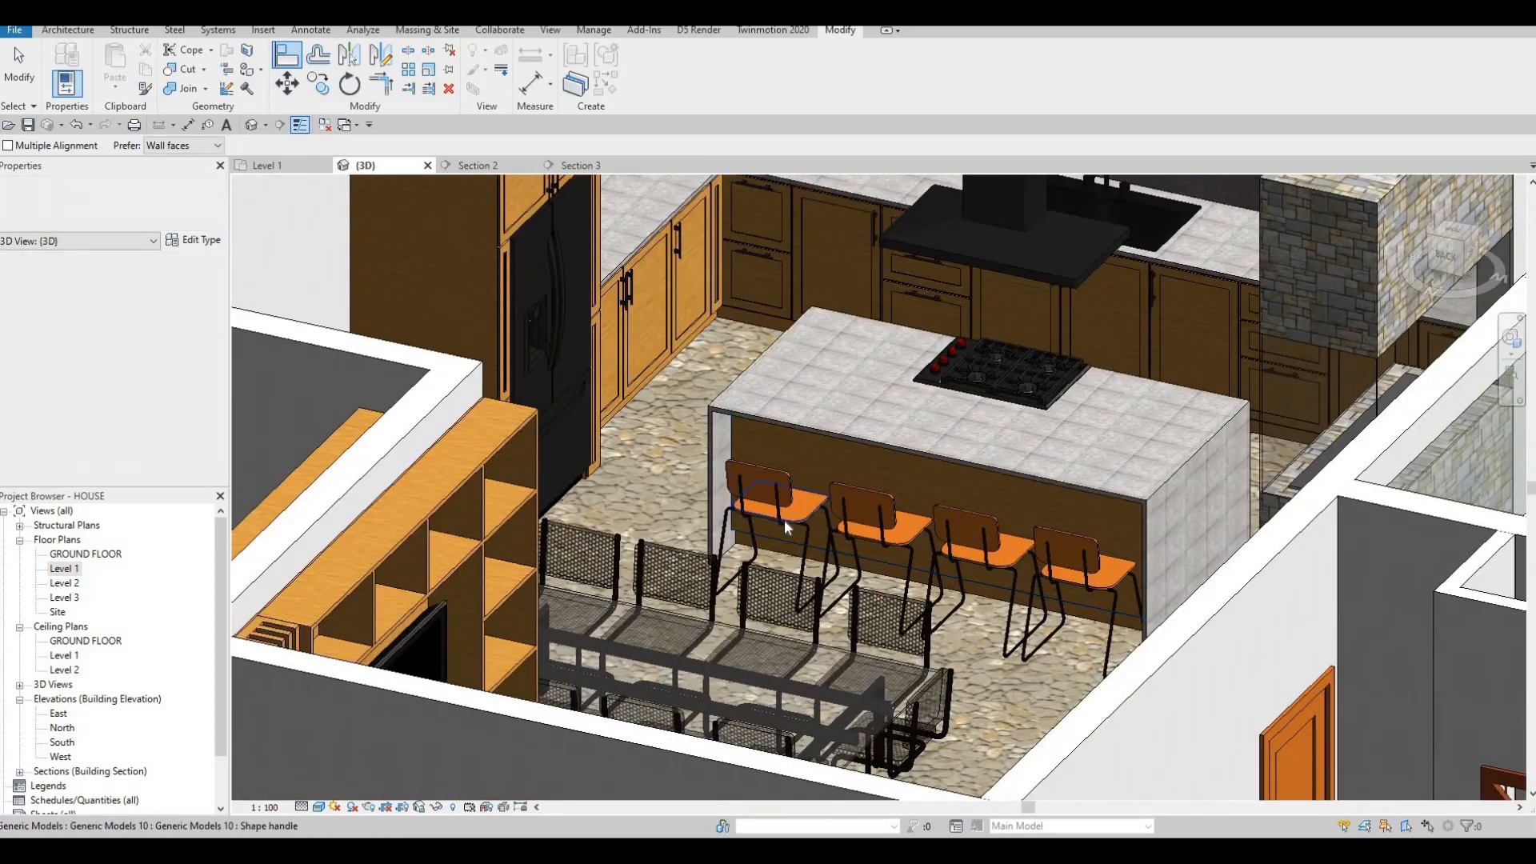
{"action": "key", "text": "Escape"}
{"action": "key", "text": "Escape"}
{"action": "left_click", "coordinate": [791, 513]}
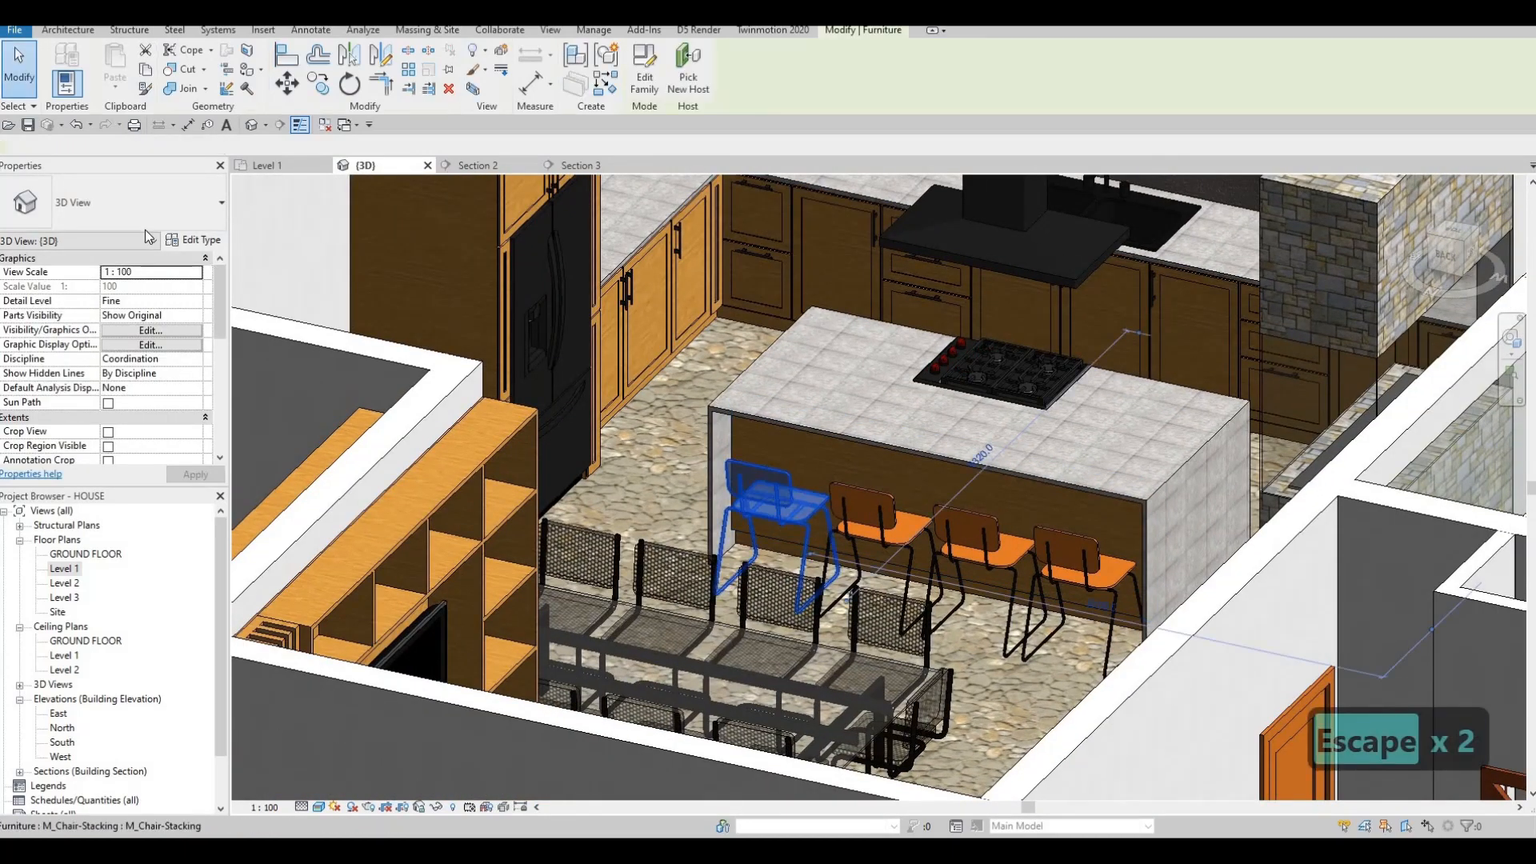
{"action": "left_click", "coordinate": [196, 241]}
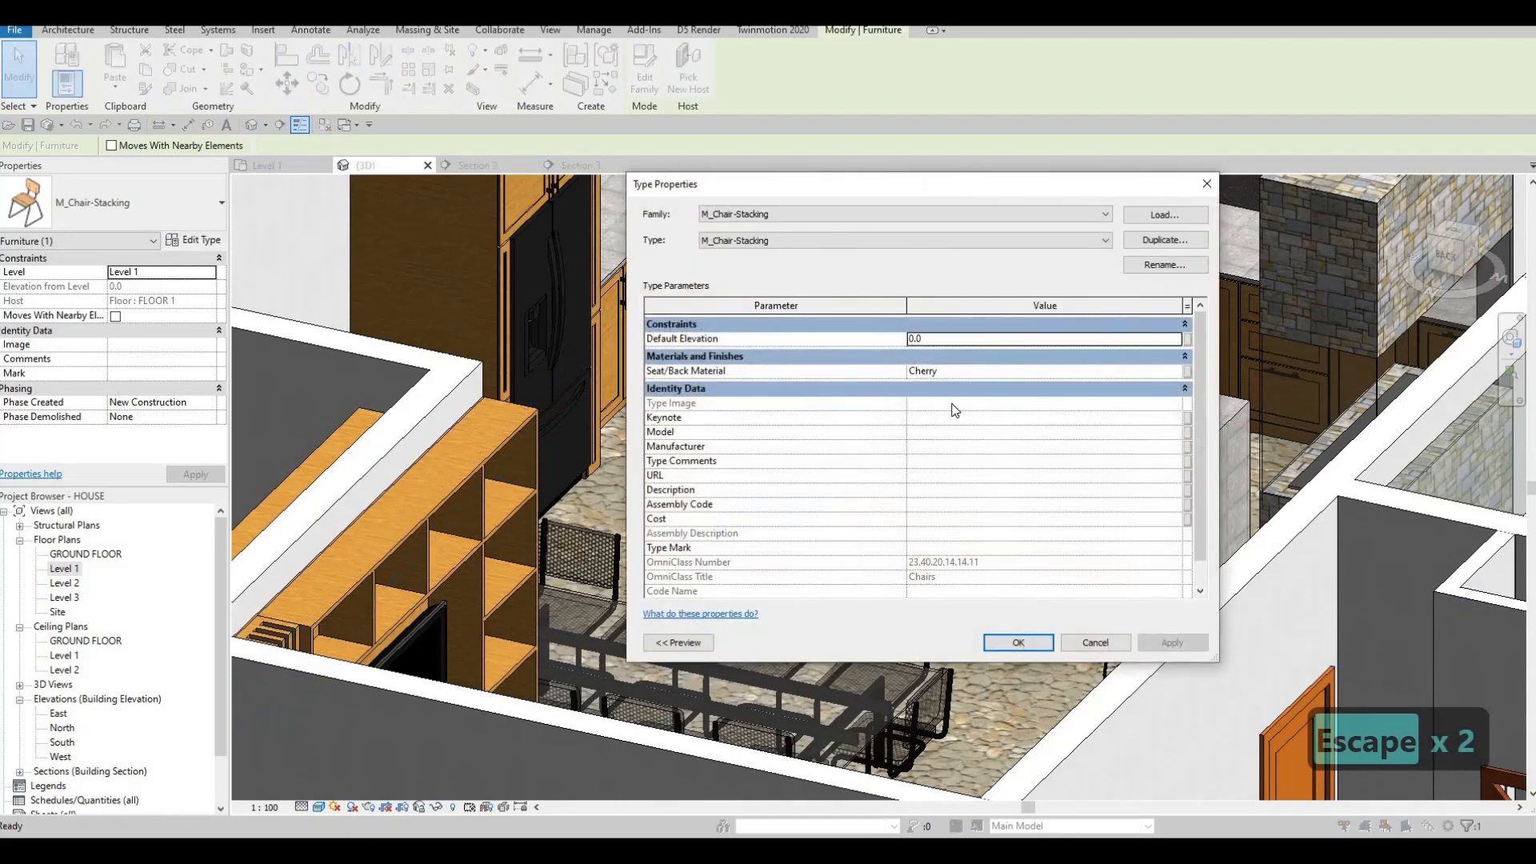
{"action": "scroll", "coordinate": [951, 416], "scroll_direction": "down", "scroll_amount": 1}
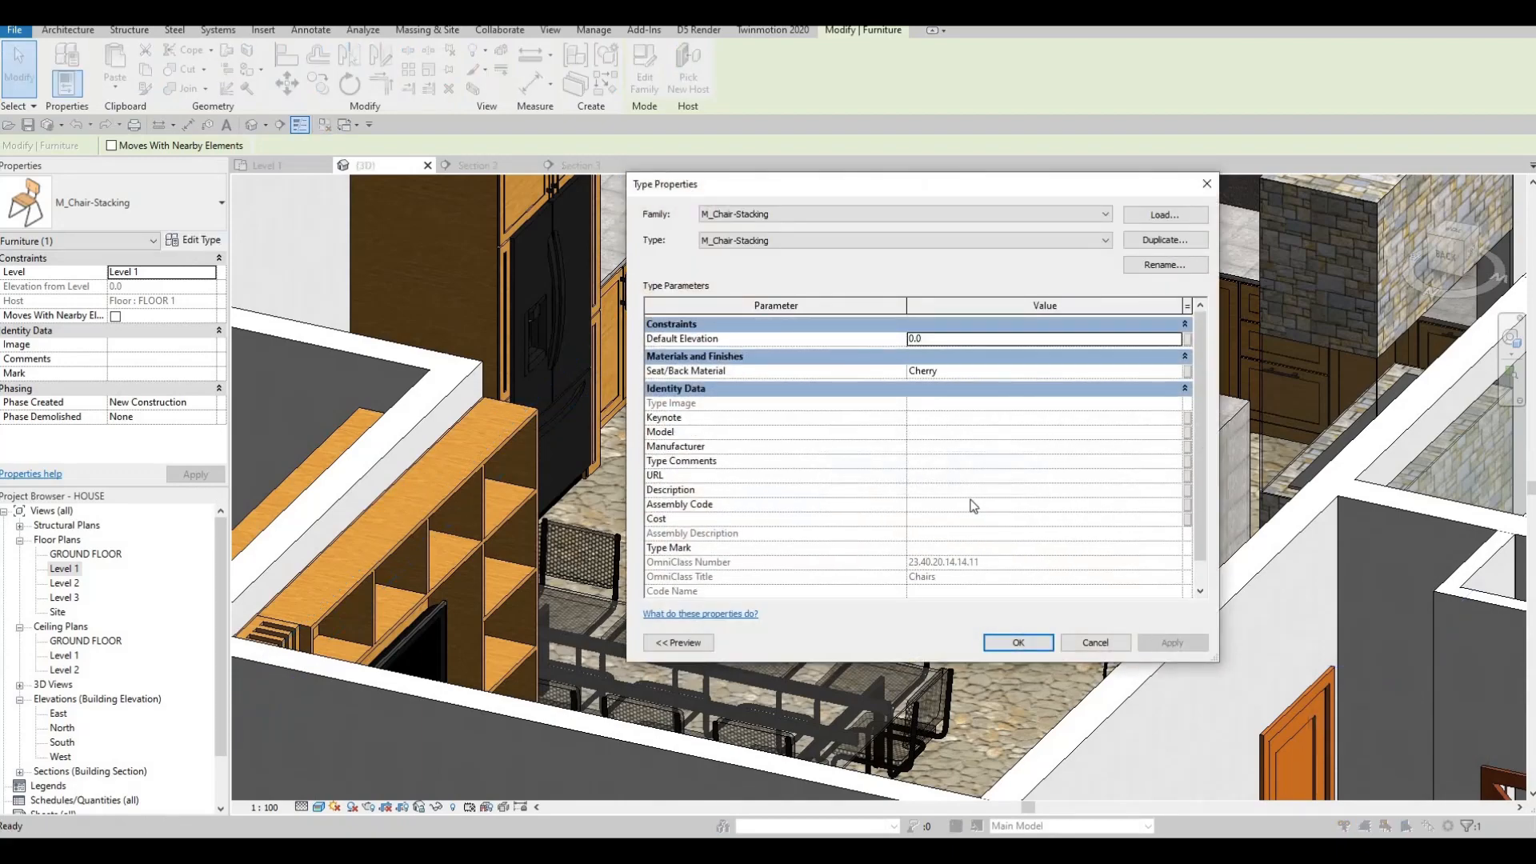
{"action": "key", "text": "Escape"}
{"action": "key", "text": "Escape"}
{"action": "key", "text": "Escape"}
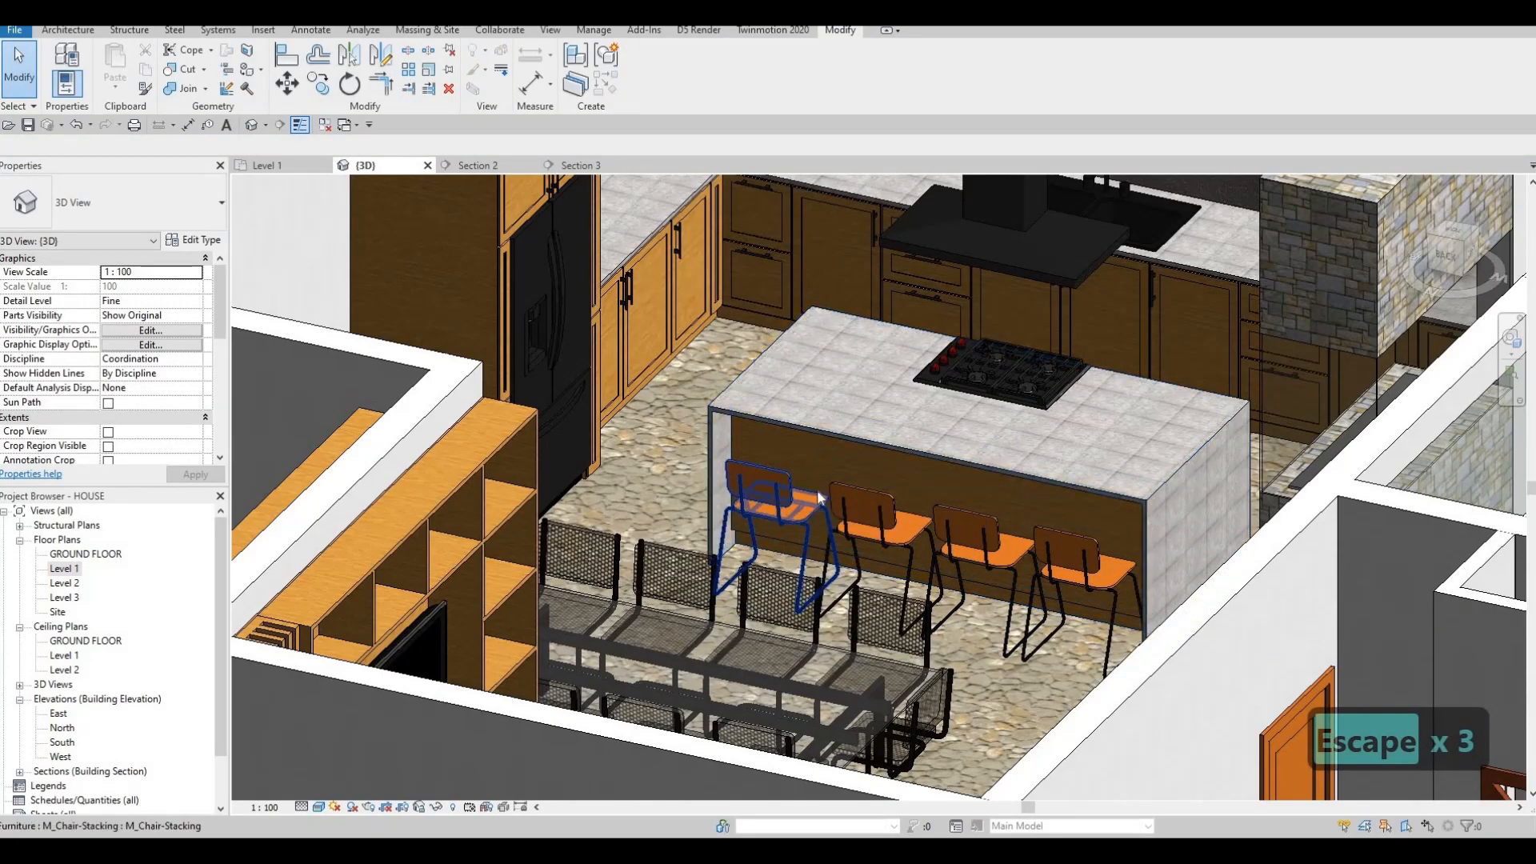
Orbit around the tiled island and its bar chairs from several angles, then open the Level 1 plan.
{"action": "scroll", "coordinate": [818, 490], "scroll_direction": "down", "scroll_amount": 1}
{"action": "middle_click_drag", "start_coordinate": [813, 508], "coordinate": [964, 558], "text": "shift"}
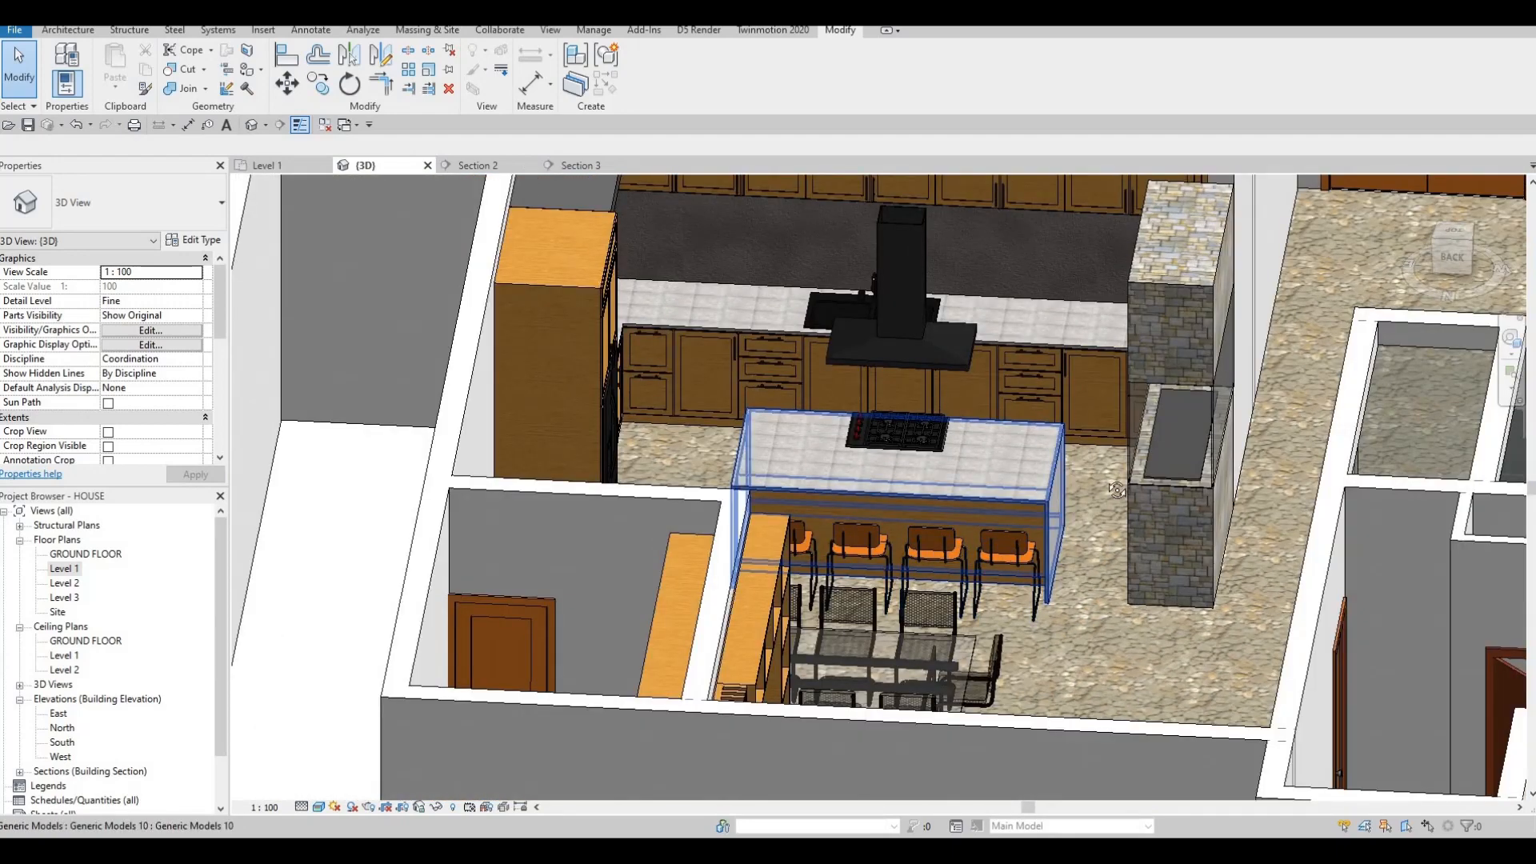
{"action": "middle_click_drag", "start_coordinate": [1117, 489], "coordinate": [942, 496], "text": "shift"}
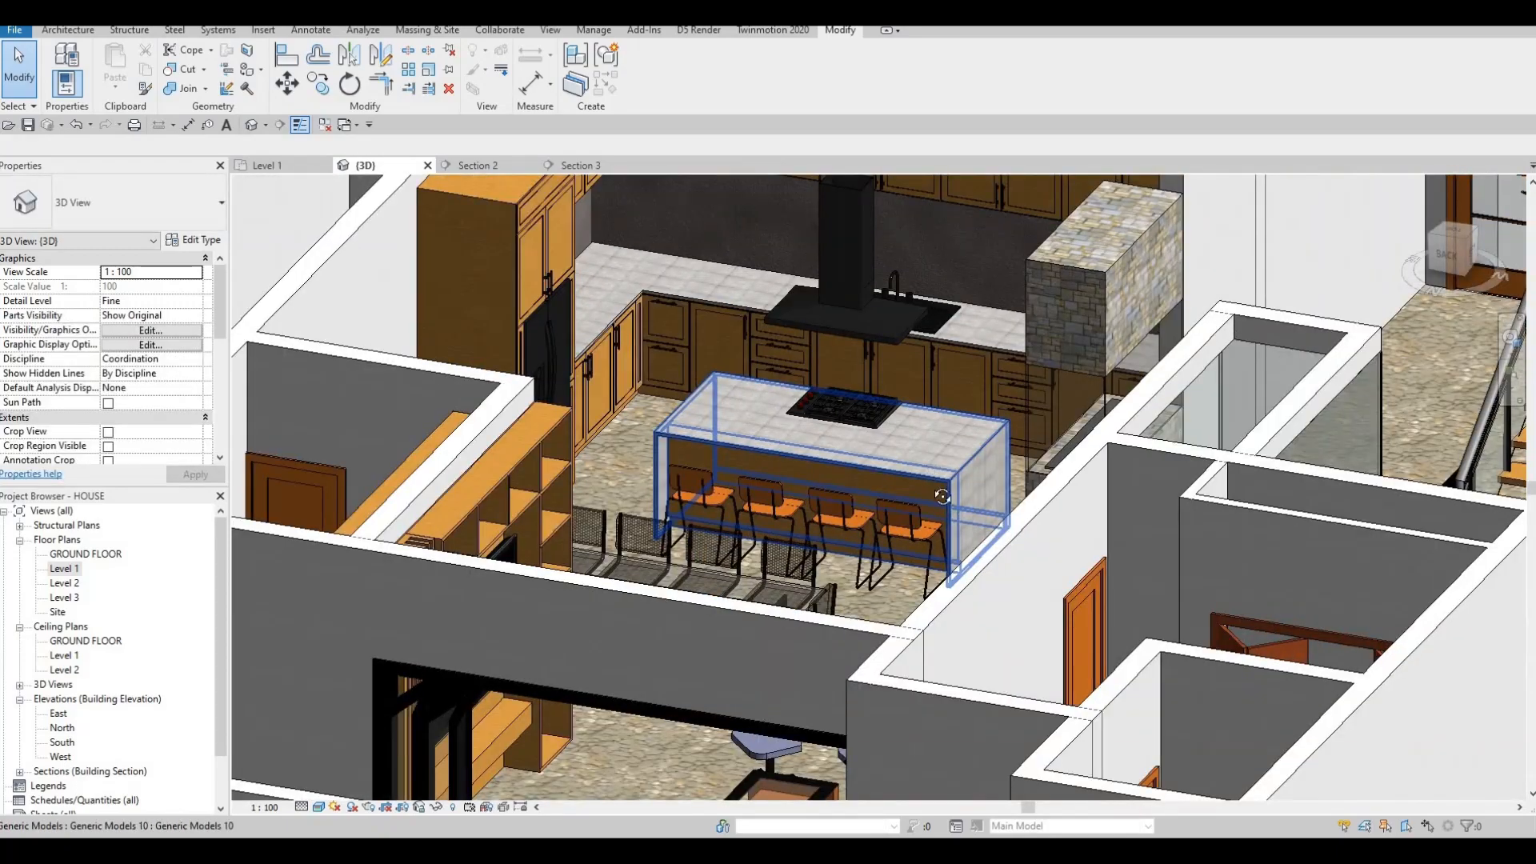
{"action": "scroll", "coordinate": [873, 531], "scroll_direction": "up", "scroll_amount": 6}
{"action": "middle_click_drag", "start_coordinate": [874, 531], "coordinate": [873, 530], "text": "shift"}
{"action": "scroll", "coordinate": [873, 530], "scroll_direction": "down", "scroll_amount": 5}
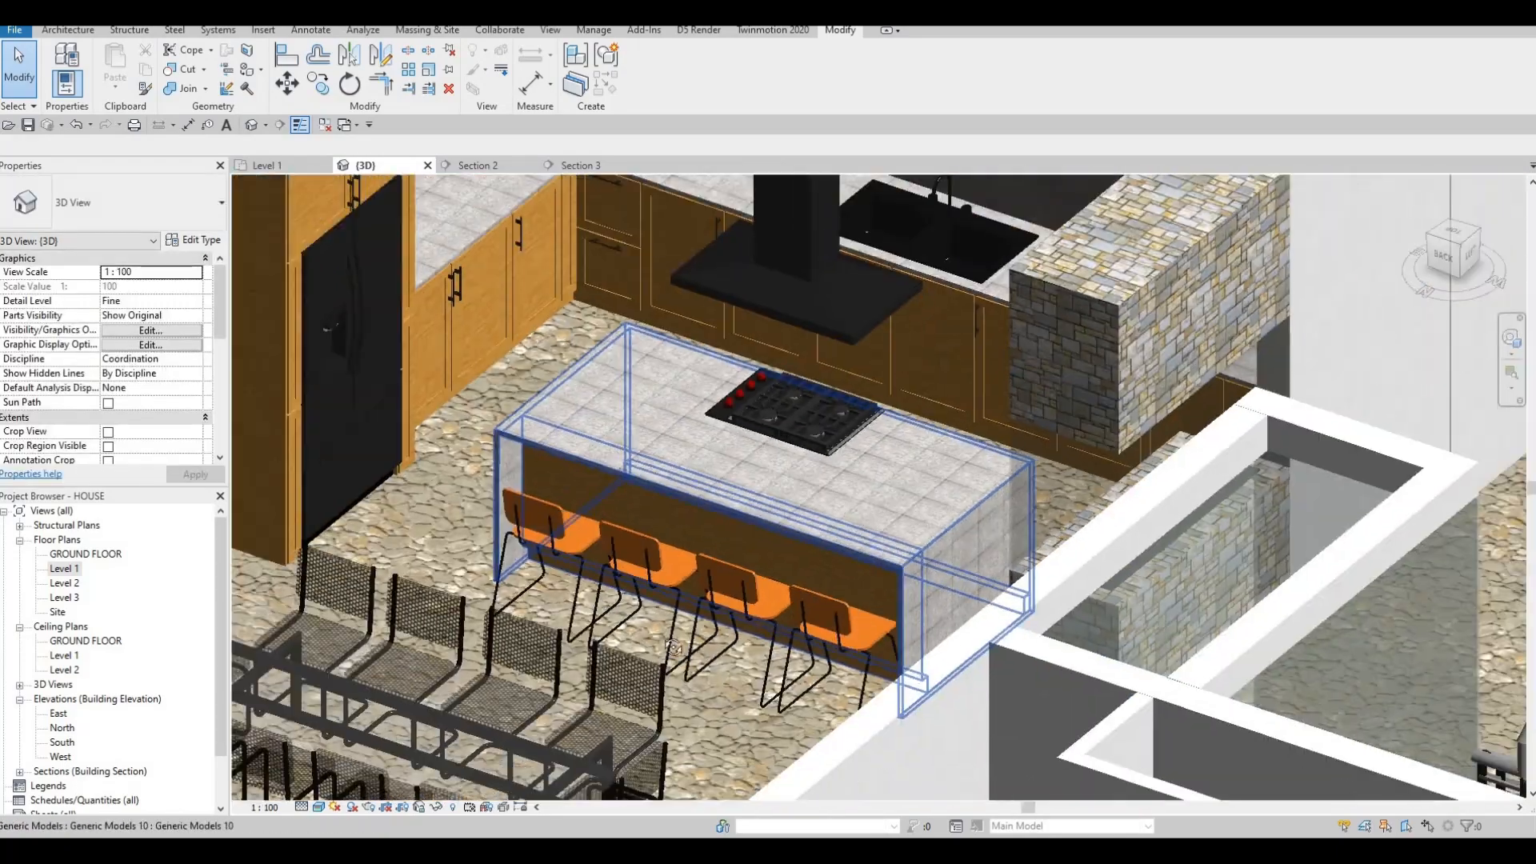
{"action": "middle_click_drag", "start_coordinate": [674, 646], "coordinate": [875, 488], "text": "shift"}
{"action": "scroll", "coordinate": [875, 488], "scroll_direction": "up", "scroll_amount": 3}
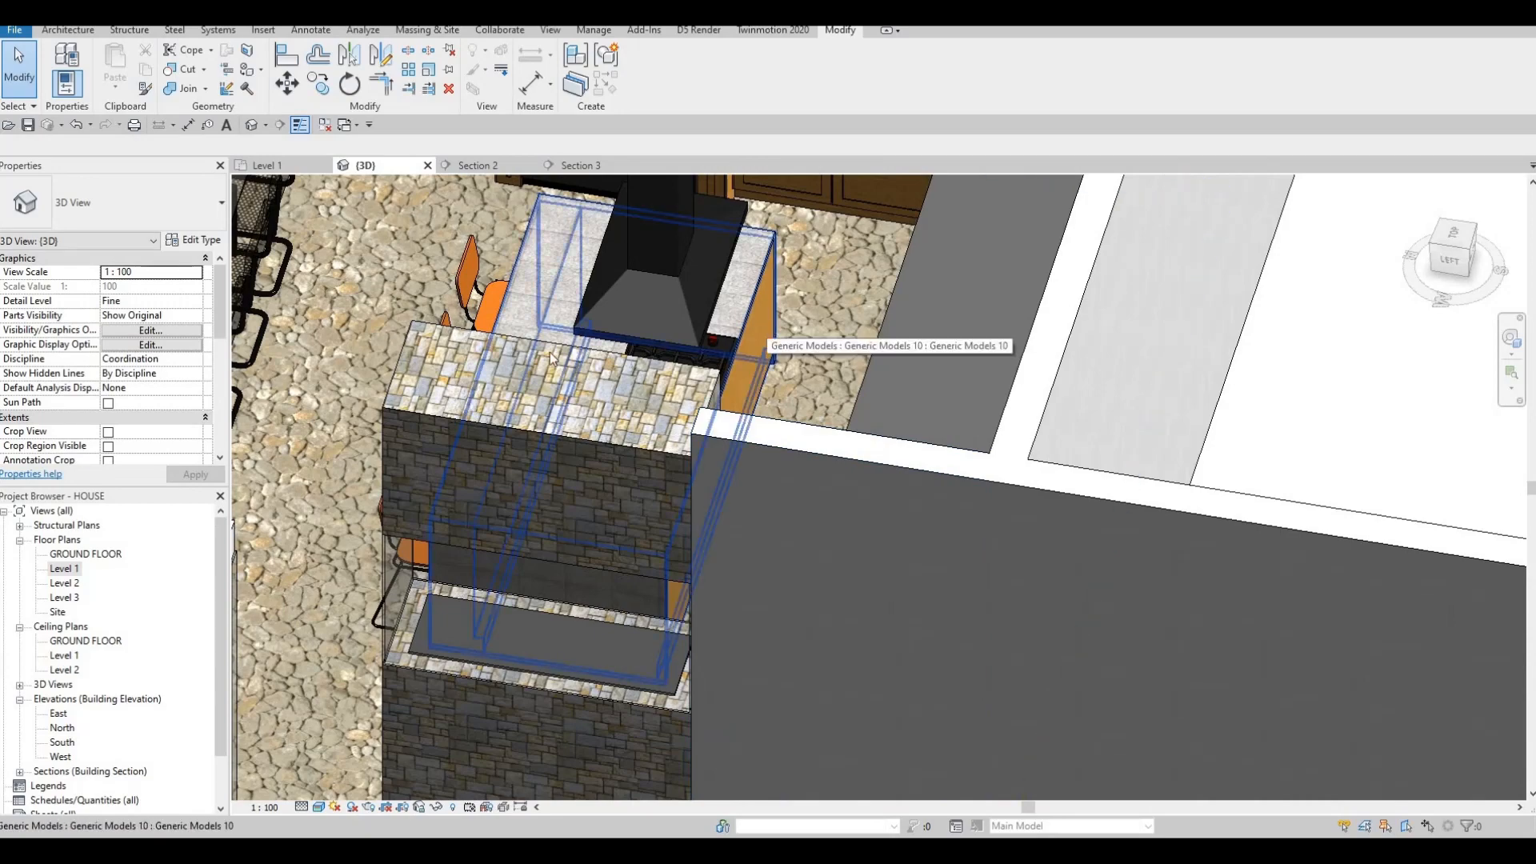
{"action": "middle_click_drag", "start_coordinate": [720, 512], "coordinate": [576, 430], "text": "shift"}
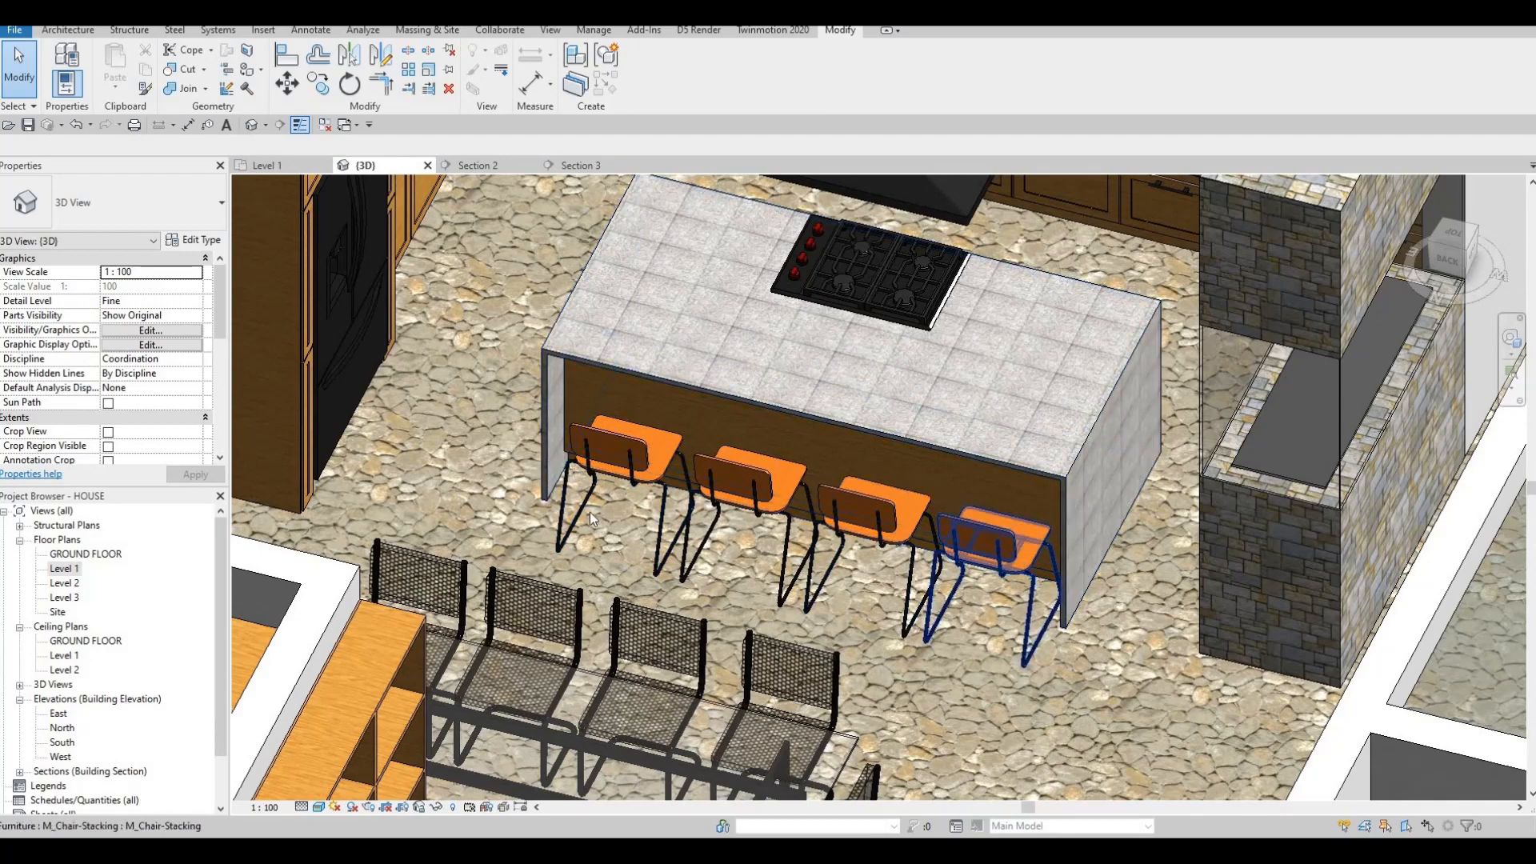
{"action": "double_click", "coordinate": [66, 569]}
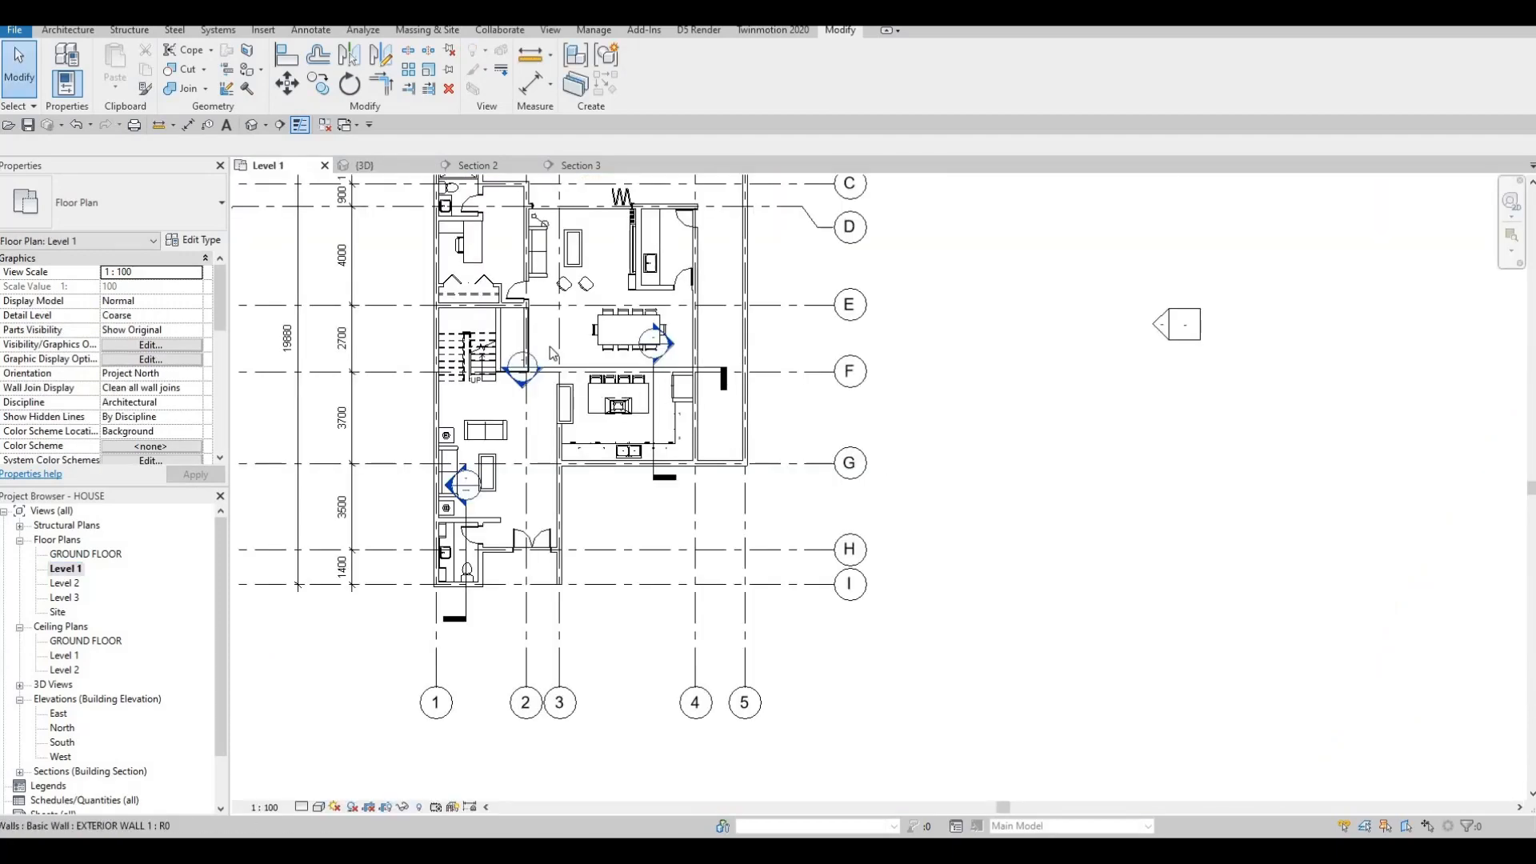
Move Section 2's line down across the island and flip its viewing direction.
{"action": "key", "text": "Escape"}
{"action": "scroll", "coordinate": [628, 388], "scroll_direction": "up", "scroll_amount": 4}
{"action": "left_click", "coordinate": [535, 349]}
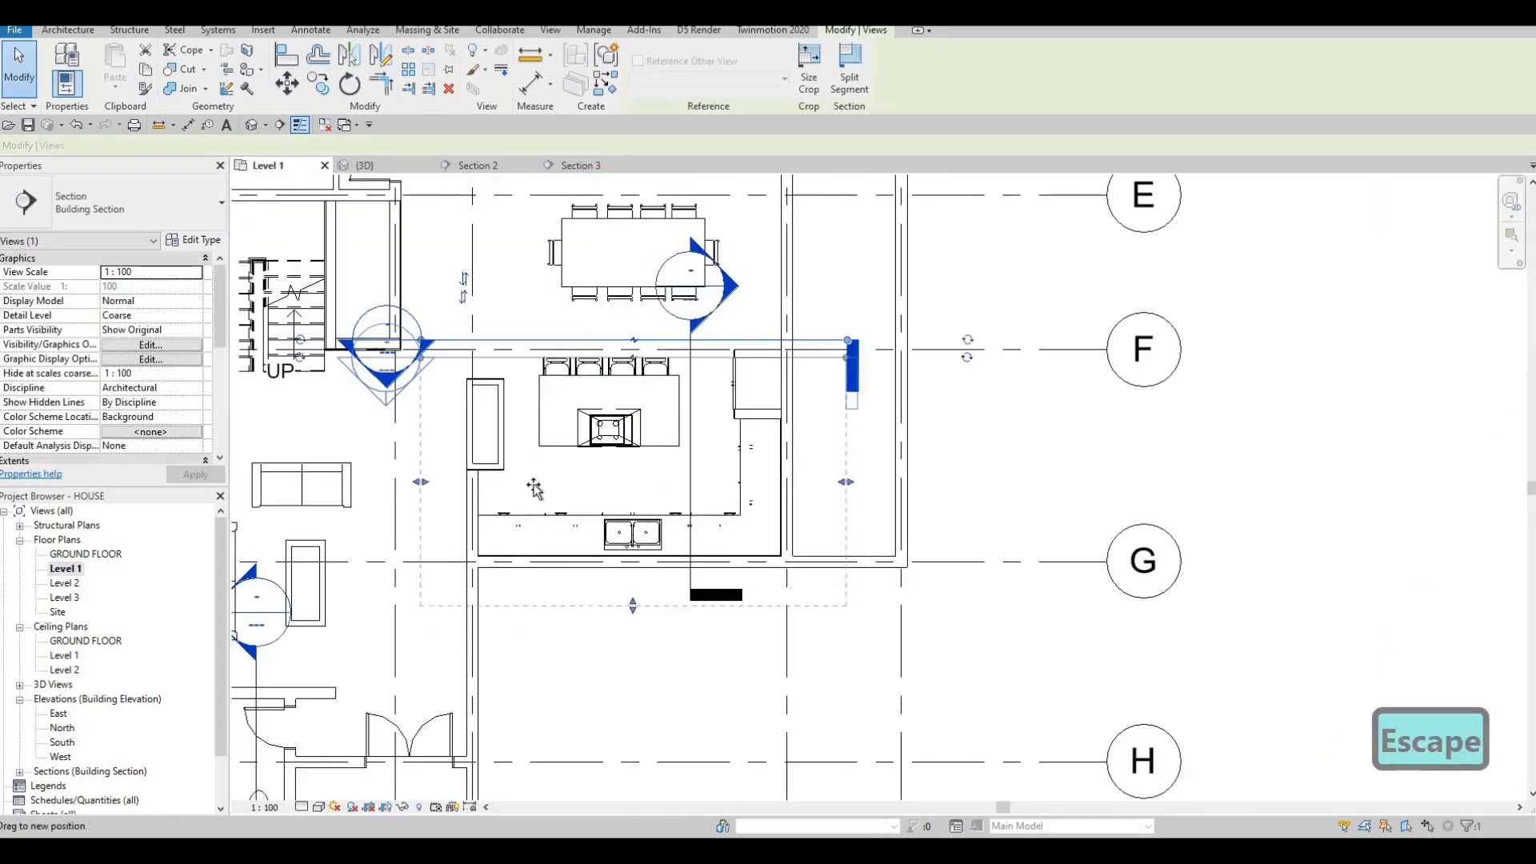
{"action": "left_click_drag", "start_coordinate": [533, 485], "coordinate": [535, 490]}
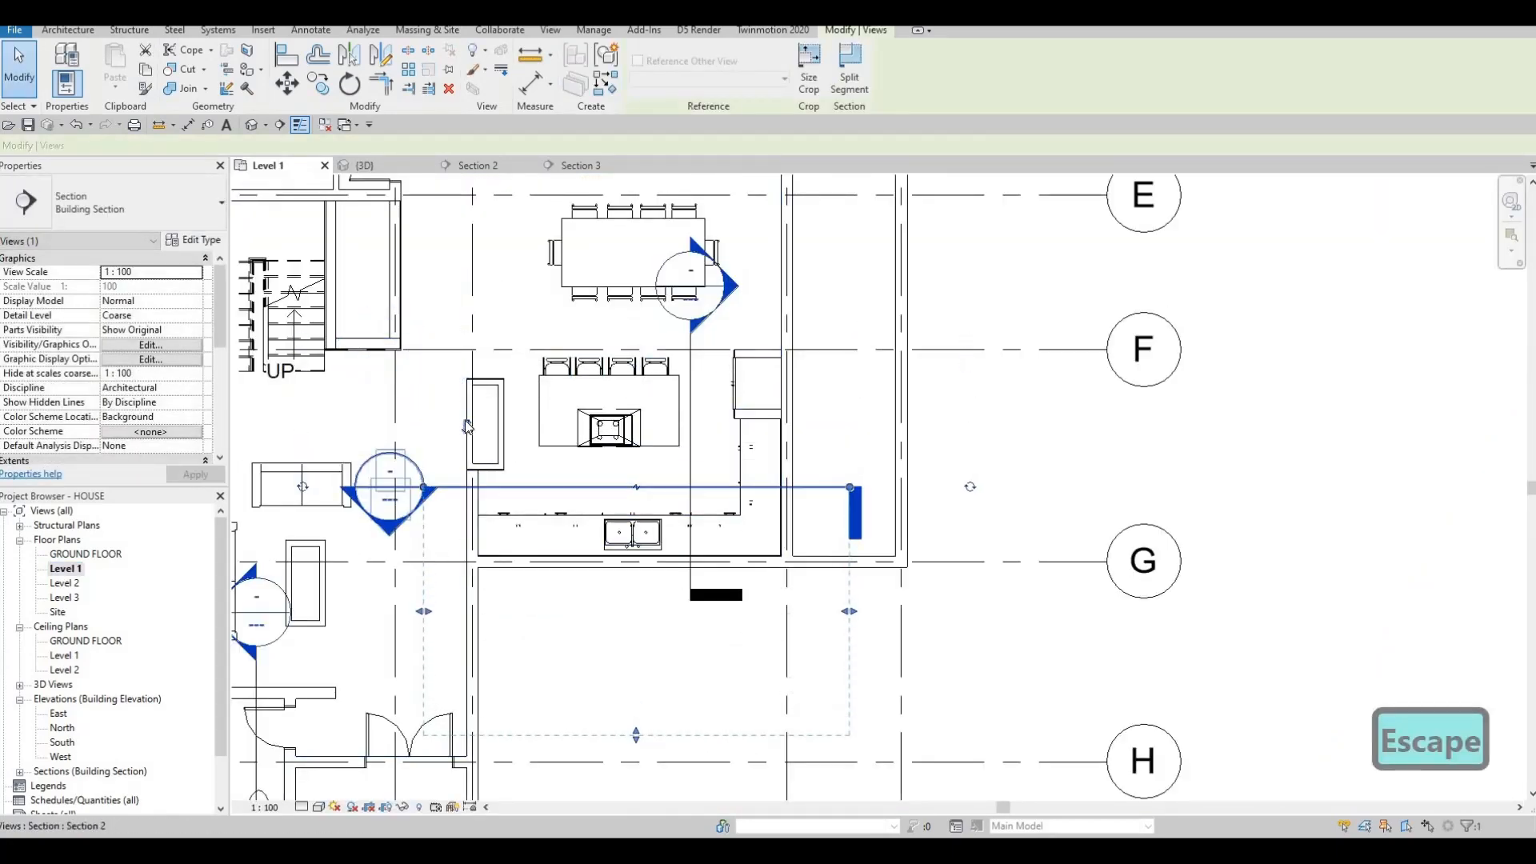
{"action": "left_click", "coordinate": [467, 427]}
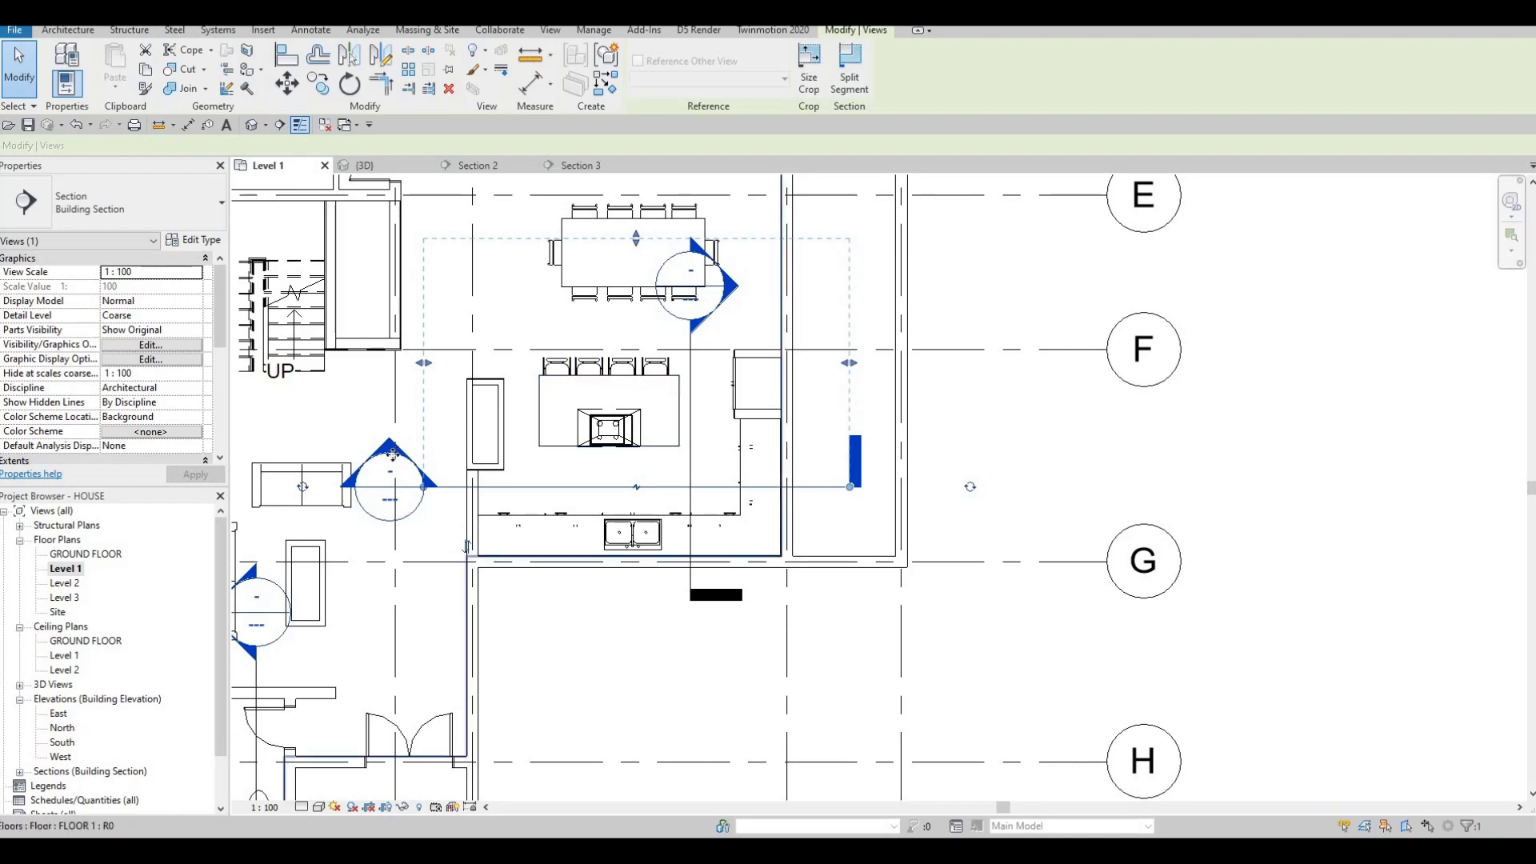
{"action": "key", "text": "Escape"}
{"action": "key", "text": "Escape"}
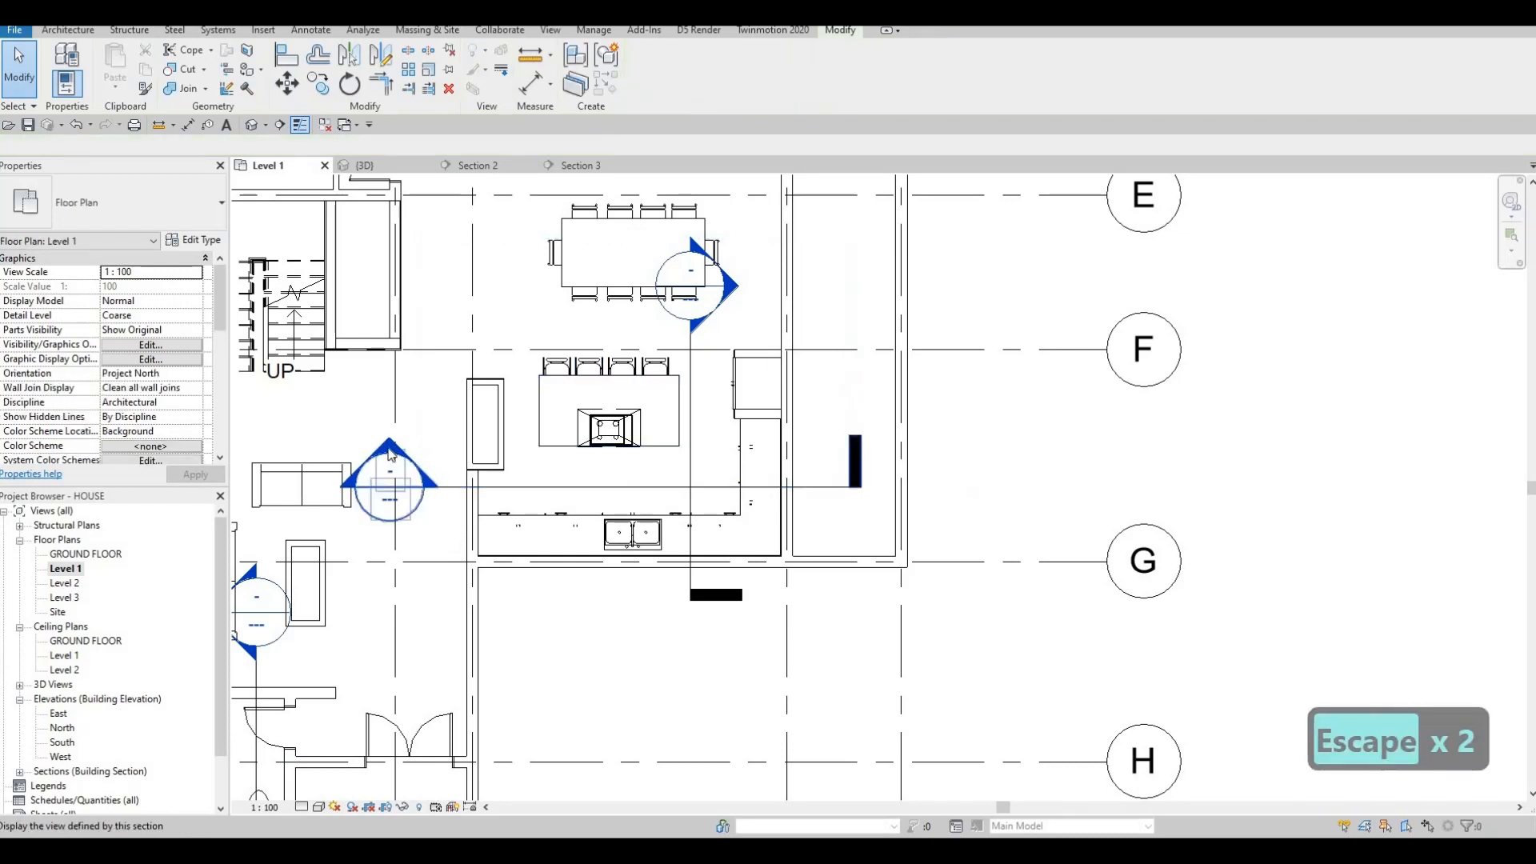
Open the Section 2 view in Hidden Line style, centre the island, and select its model box.
{"action": "double_click", "coordinate": [545, 454]}
{"action": "scroll", "coordinate": [651, 565], "scroll_direction": "up", "scroll_amount": 1}
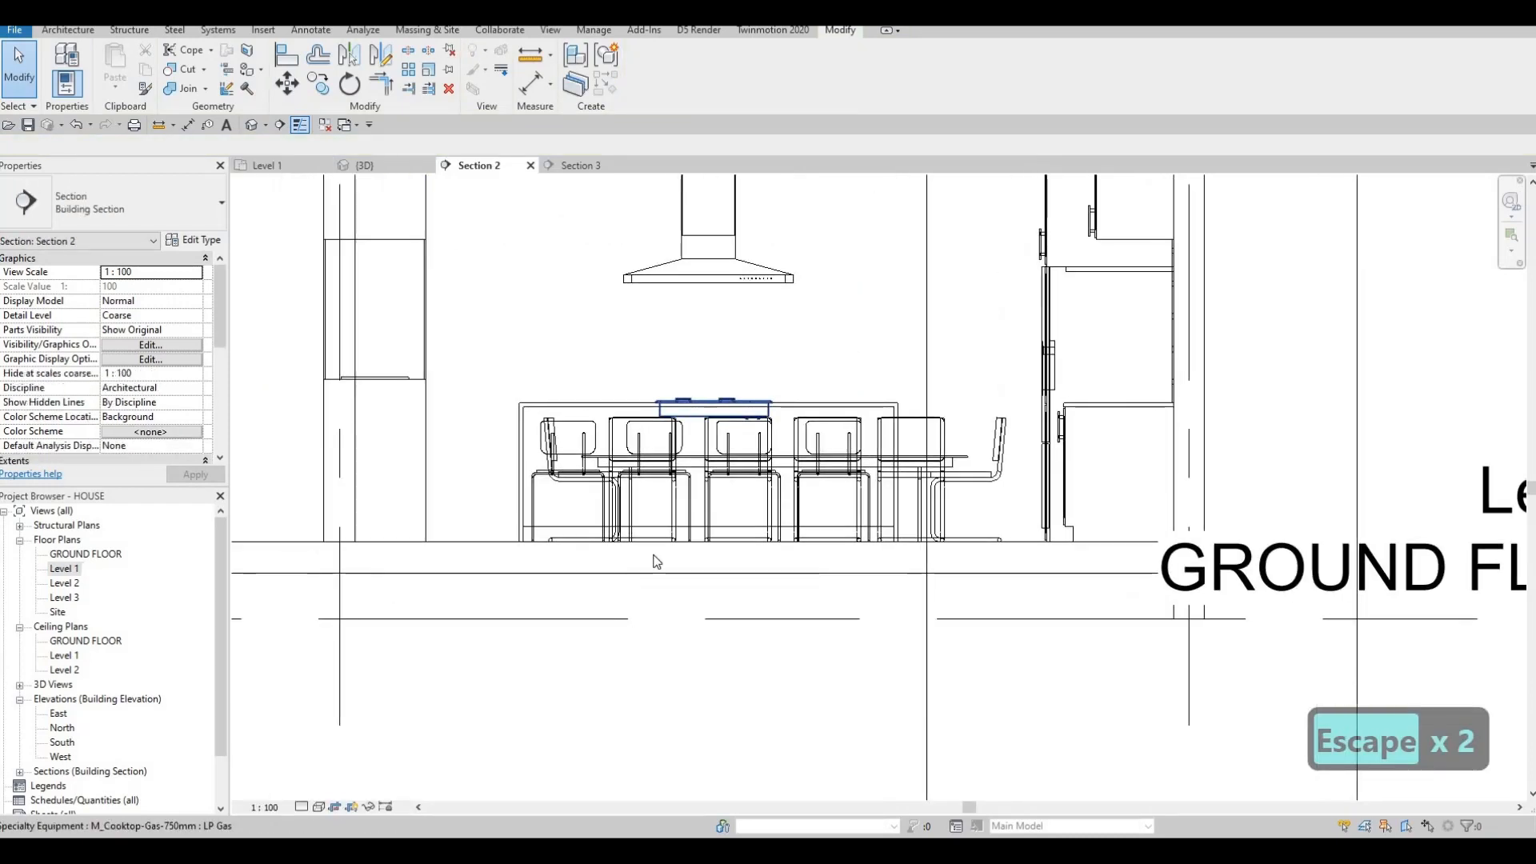
{"action": "left_click", "coordinate": [319, 806]}
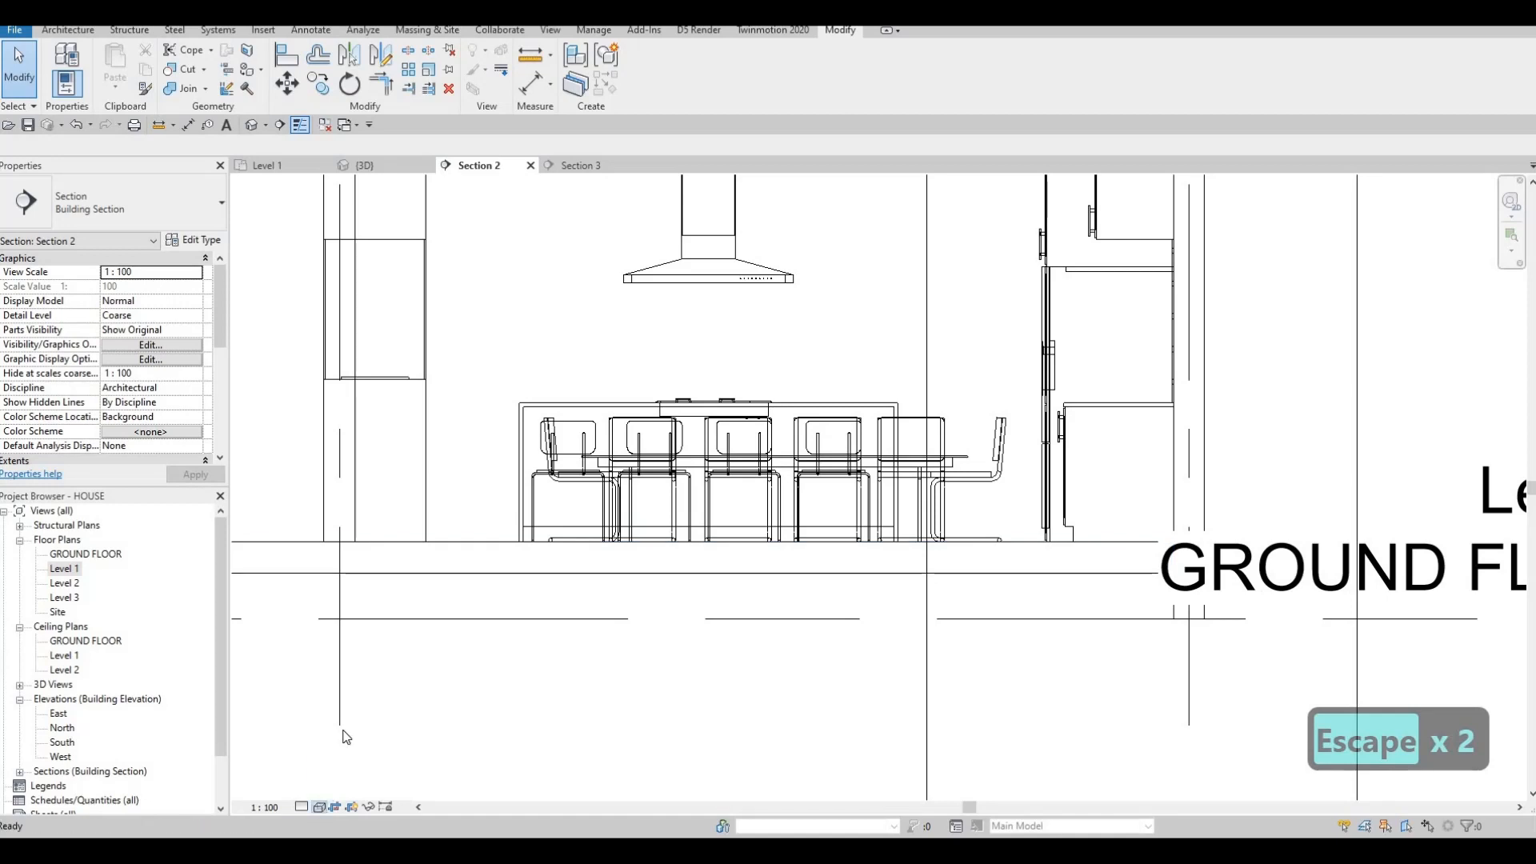
{"action": "left_click", "coordinate": [349, 726]}
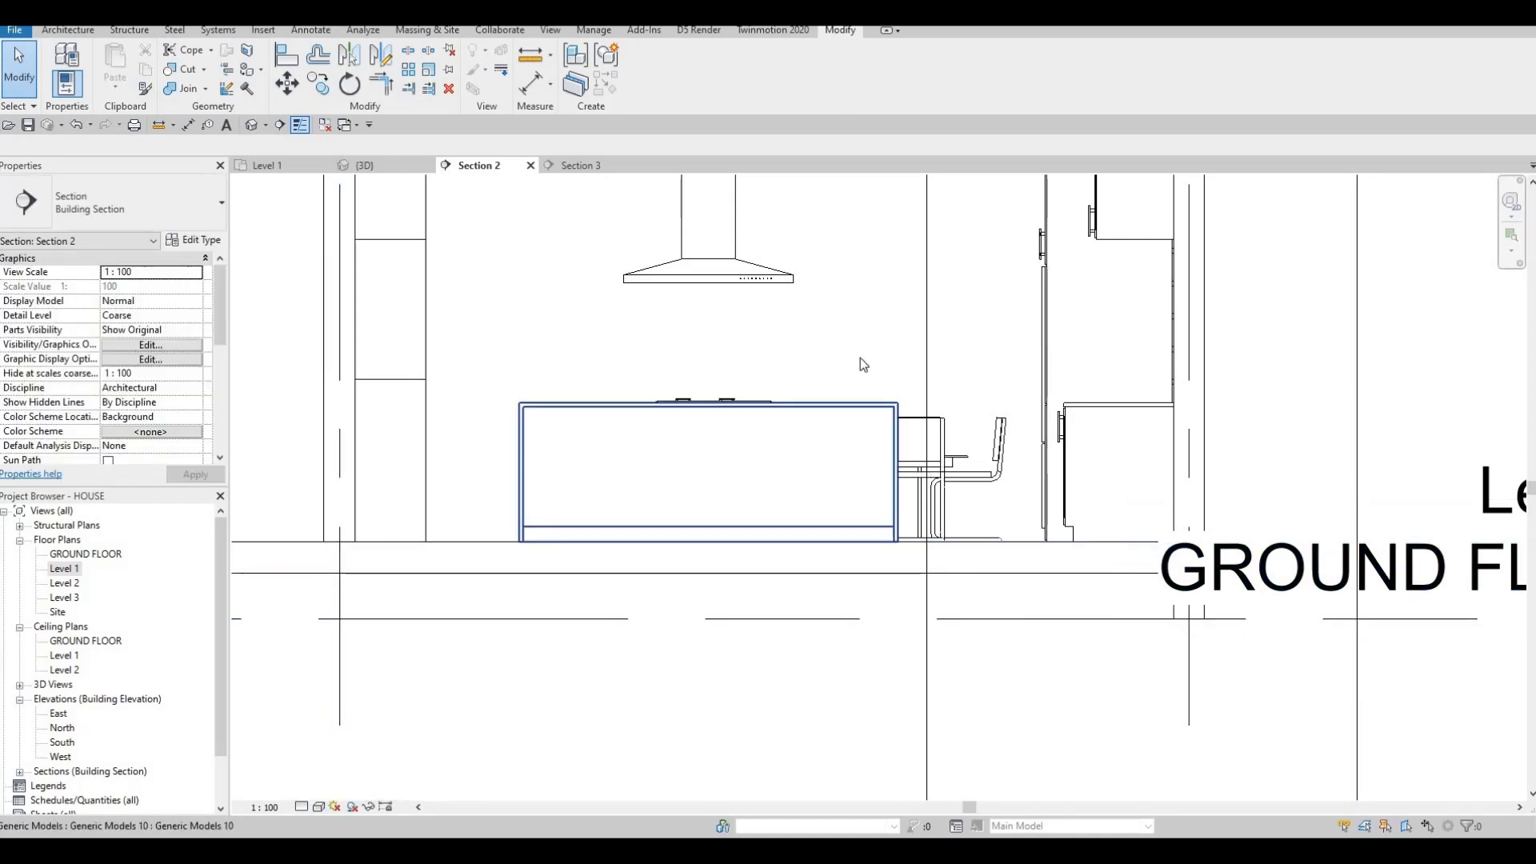
{"action": "middle_click_drag", "start_coordinate": [762, 363], "coordinate": [826, 385]}
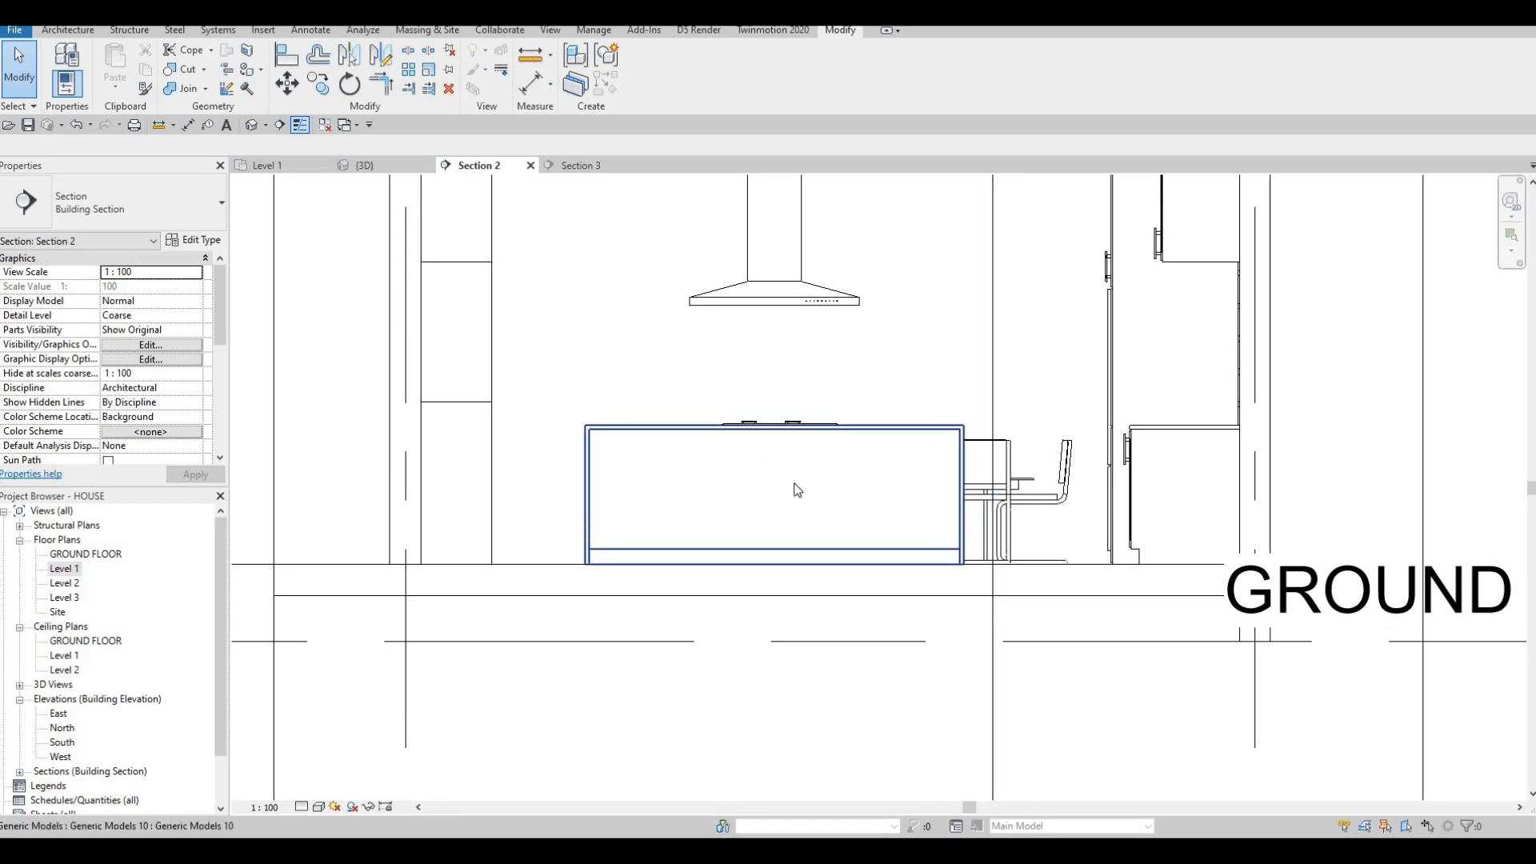
{"action": "middle_click_drag", "start_coordinate": [755, 539], "coordinate": [761, 535]}
{"action": "left_click", "coordinate": [762, 542]}
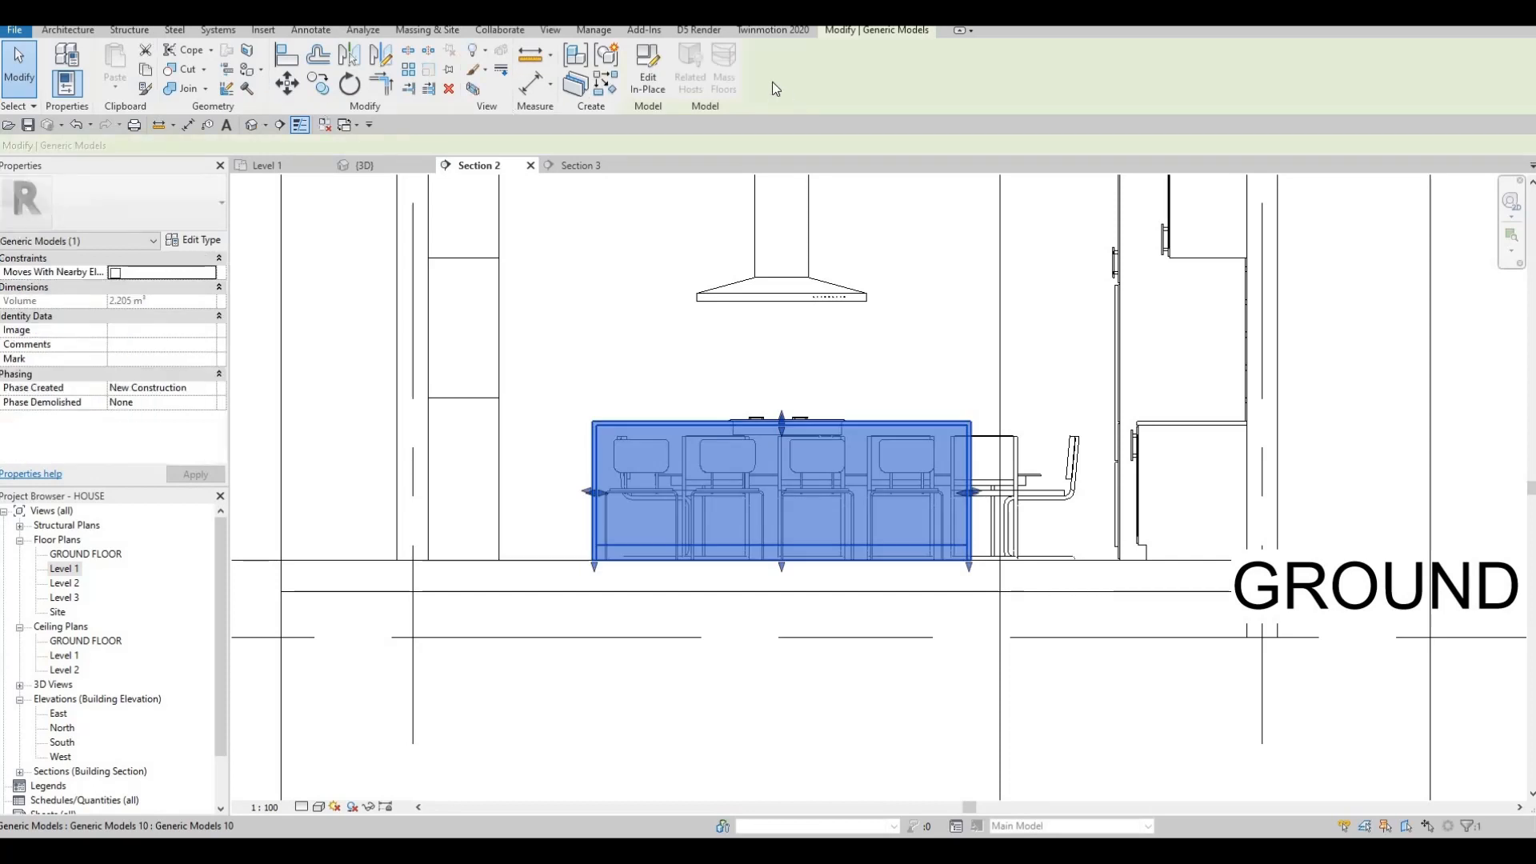
Edit the island in place and begin an extrusion using the island's front face as work plane.
{"action": "left_click", "coordinate": [648, 82]}
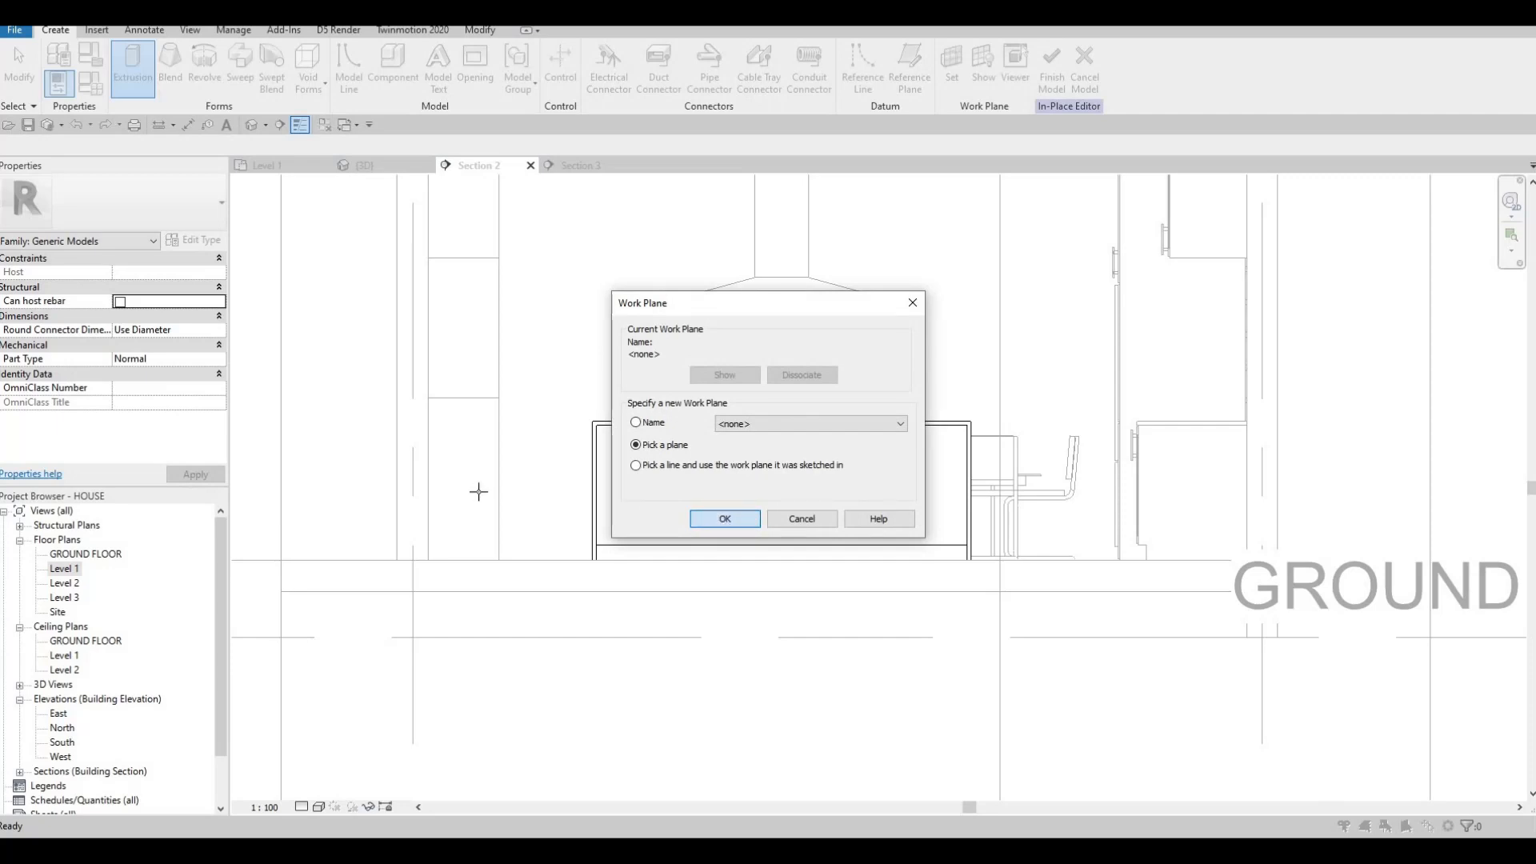
{"action": "key", "text": "Return"}
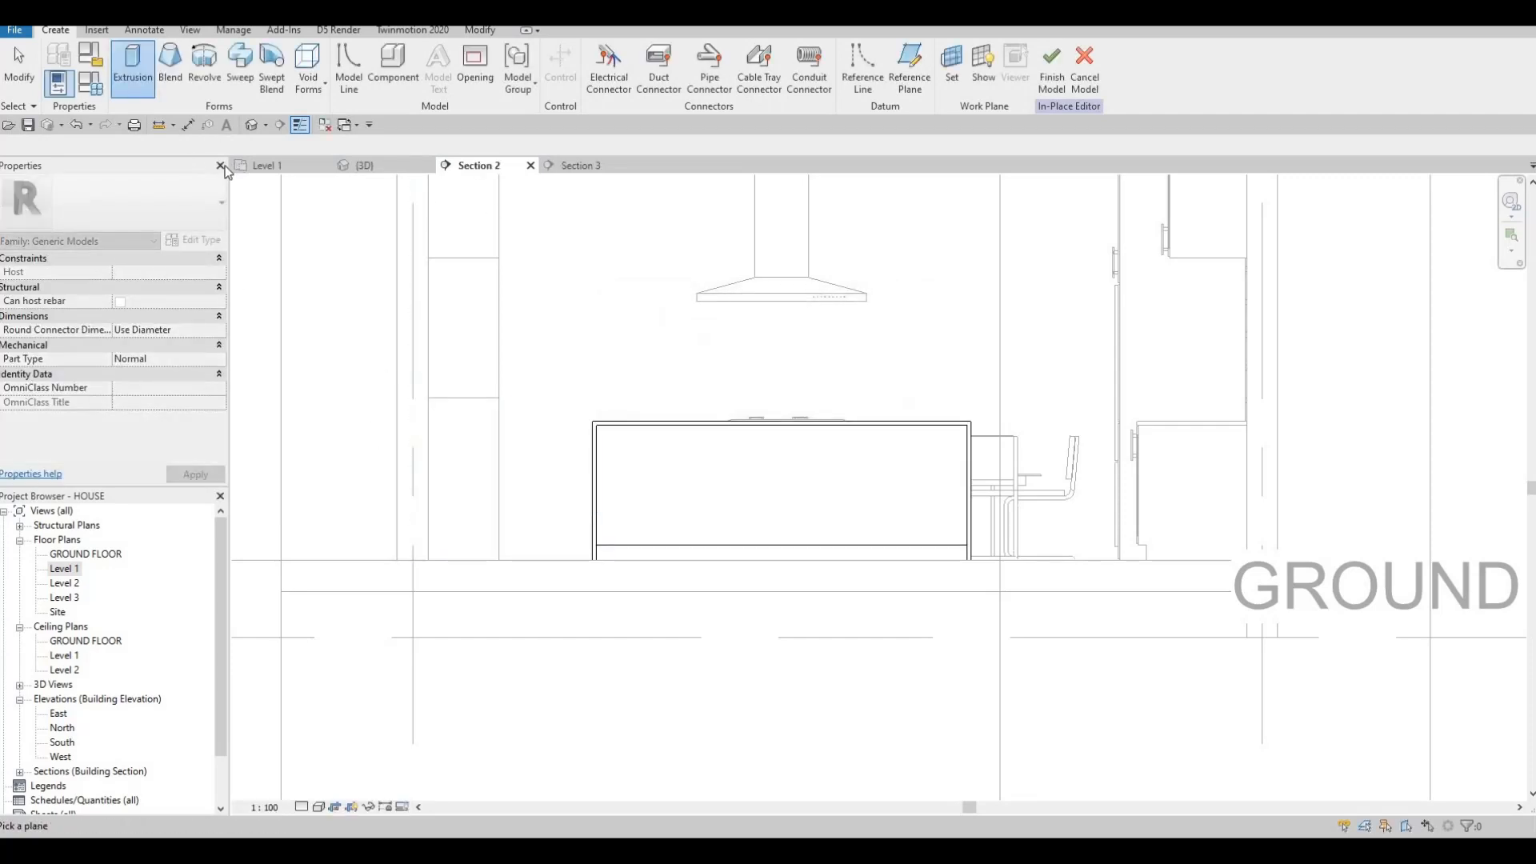
{"action": "left_click", "coordinate": [585, 490]}
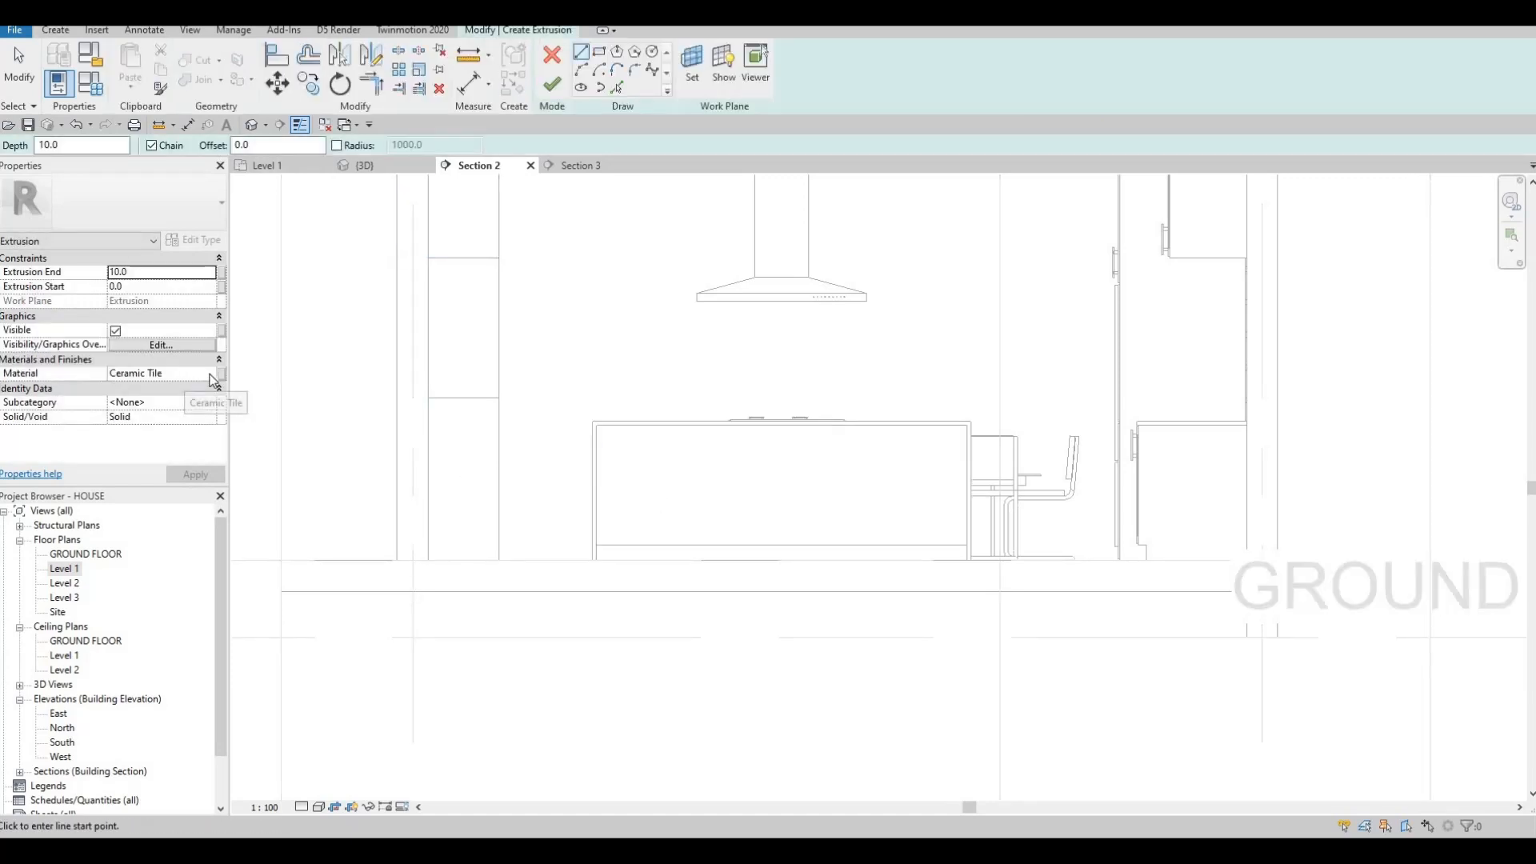
Change the extrusion's material from Ceramic Tile to Glulam 36h in the Material Browser.
{"action": "left_click", "coordinate": [214, 381]}
{"action": "left_click", "coordinate": [211, 375]}
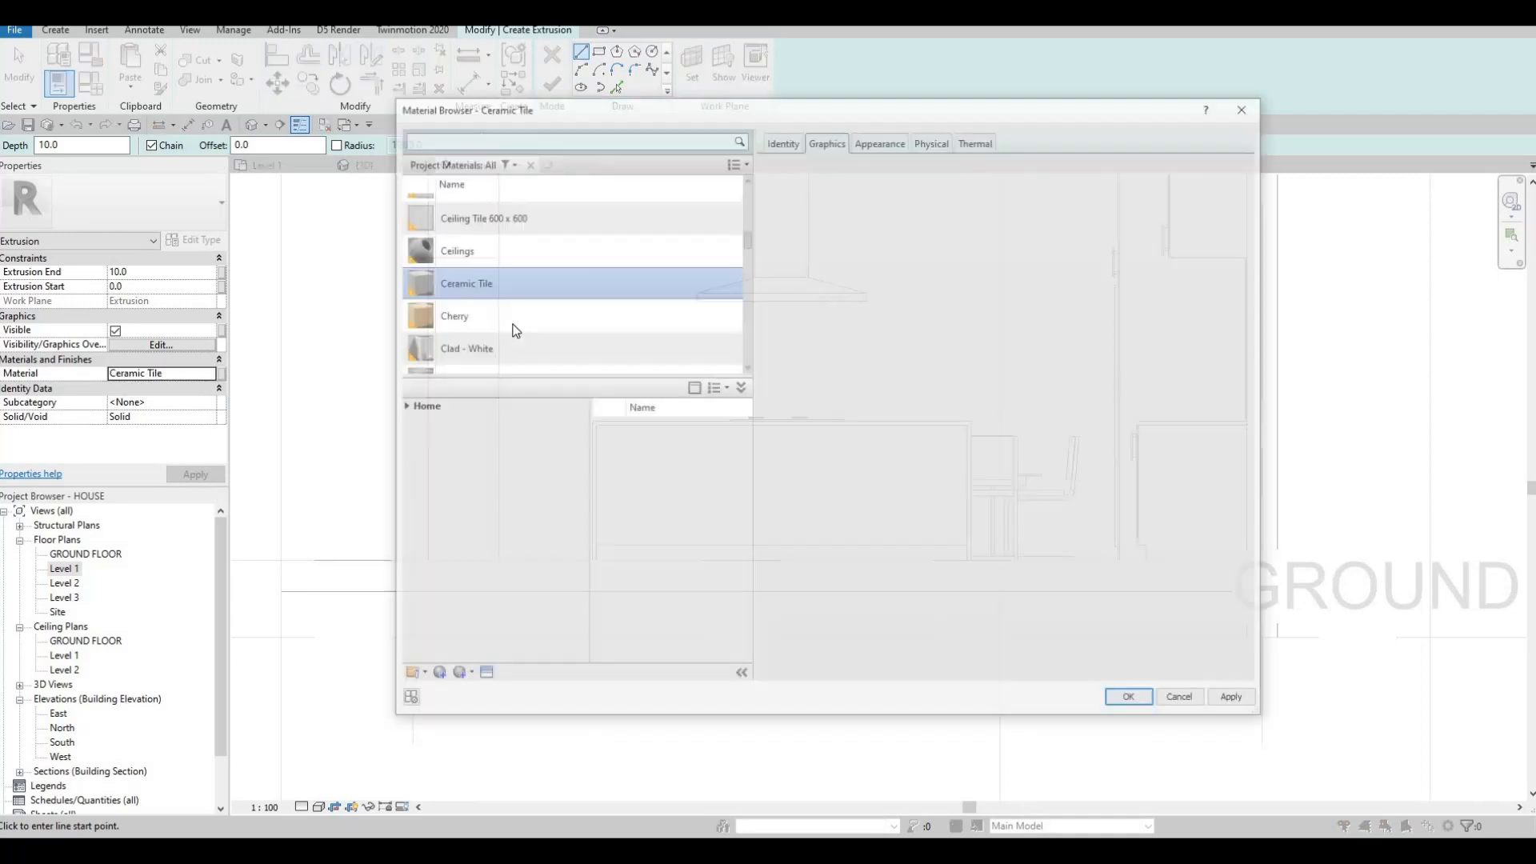
{"action": "scroll", "coordinate": [516, 324], "scroll_direction": "up", "scroll_amount": 5}
{"action": "scroll", "coordinate": [516, 324], "scroll_direction": "down", "scroll_amount": 6}
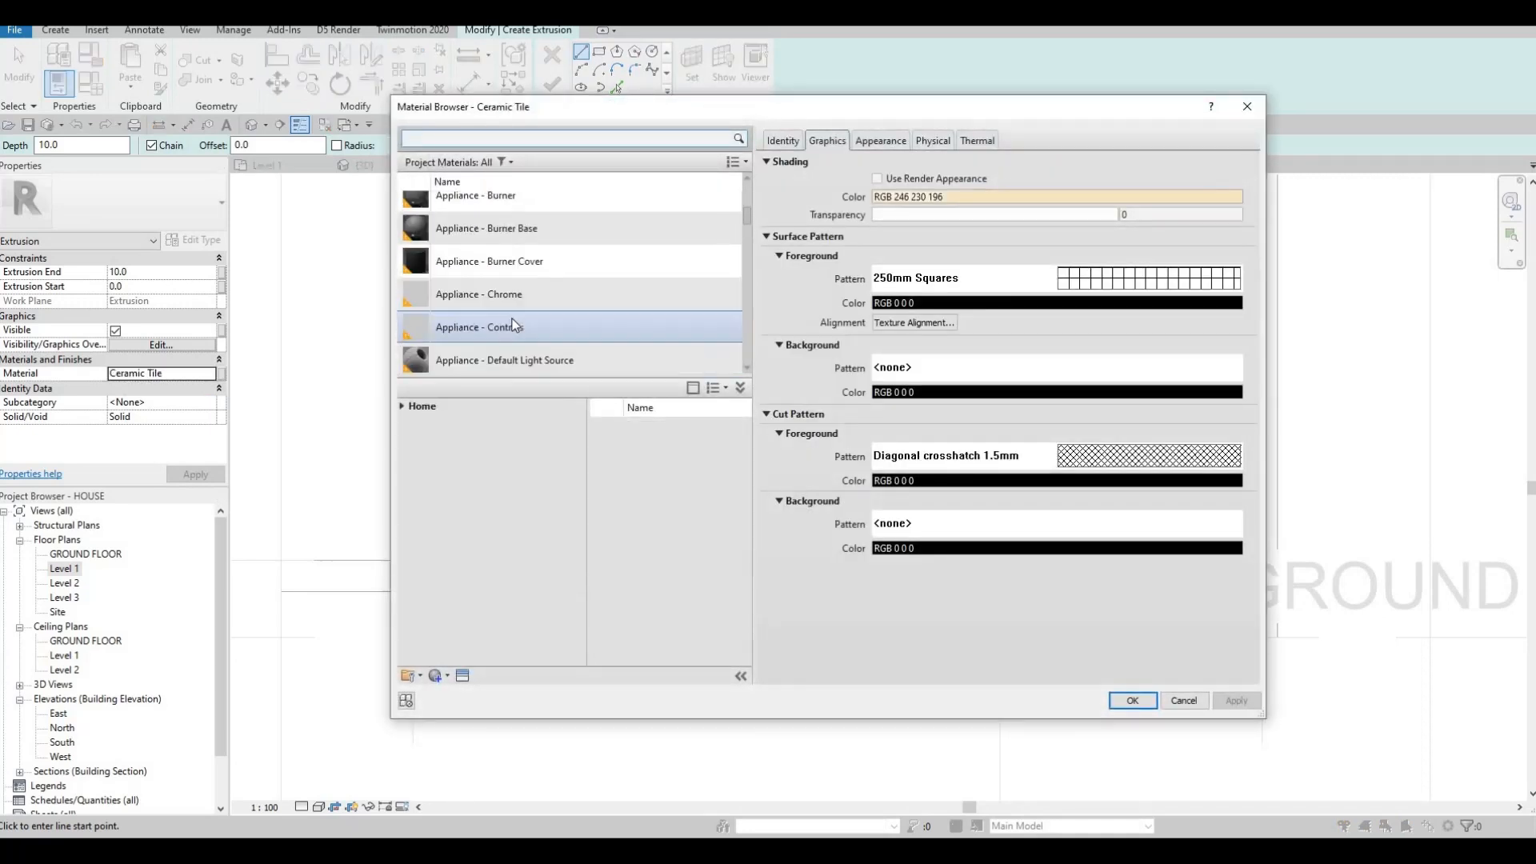
{"action": "scroll", "coordinate": [510, 331], "scroll_direction": "down", "scroll_amount": 3}
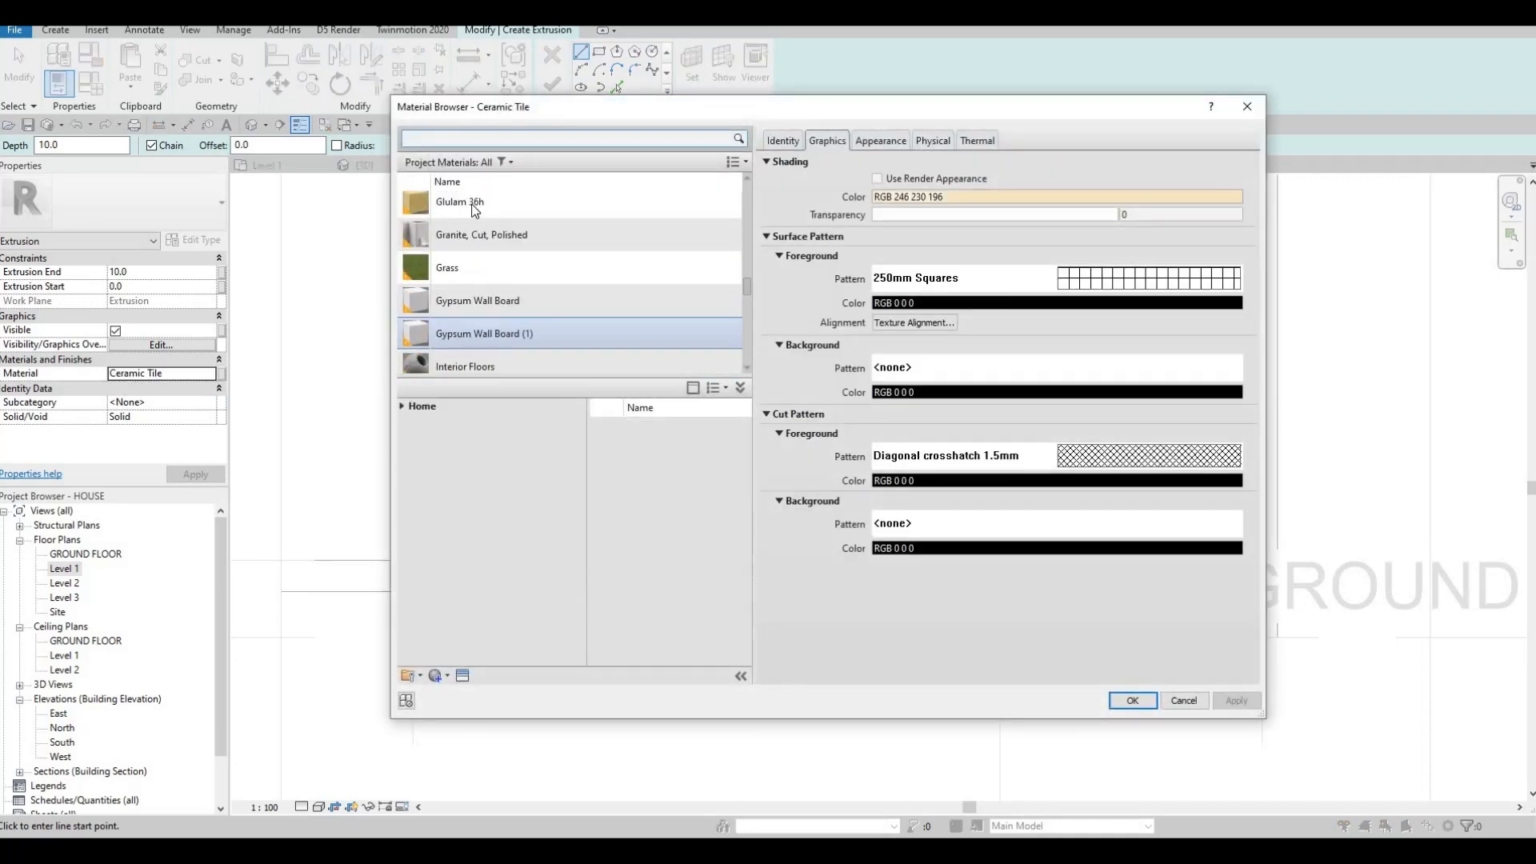
{"action": "left_click", "coordinate": [474, 201]}
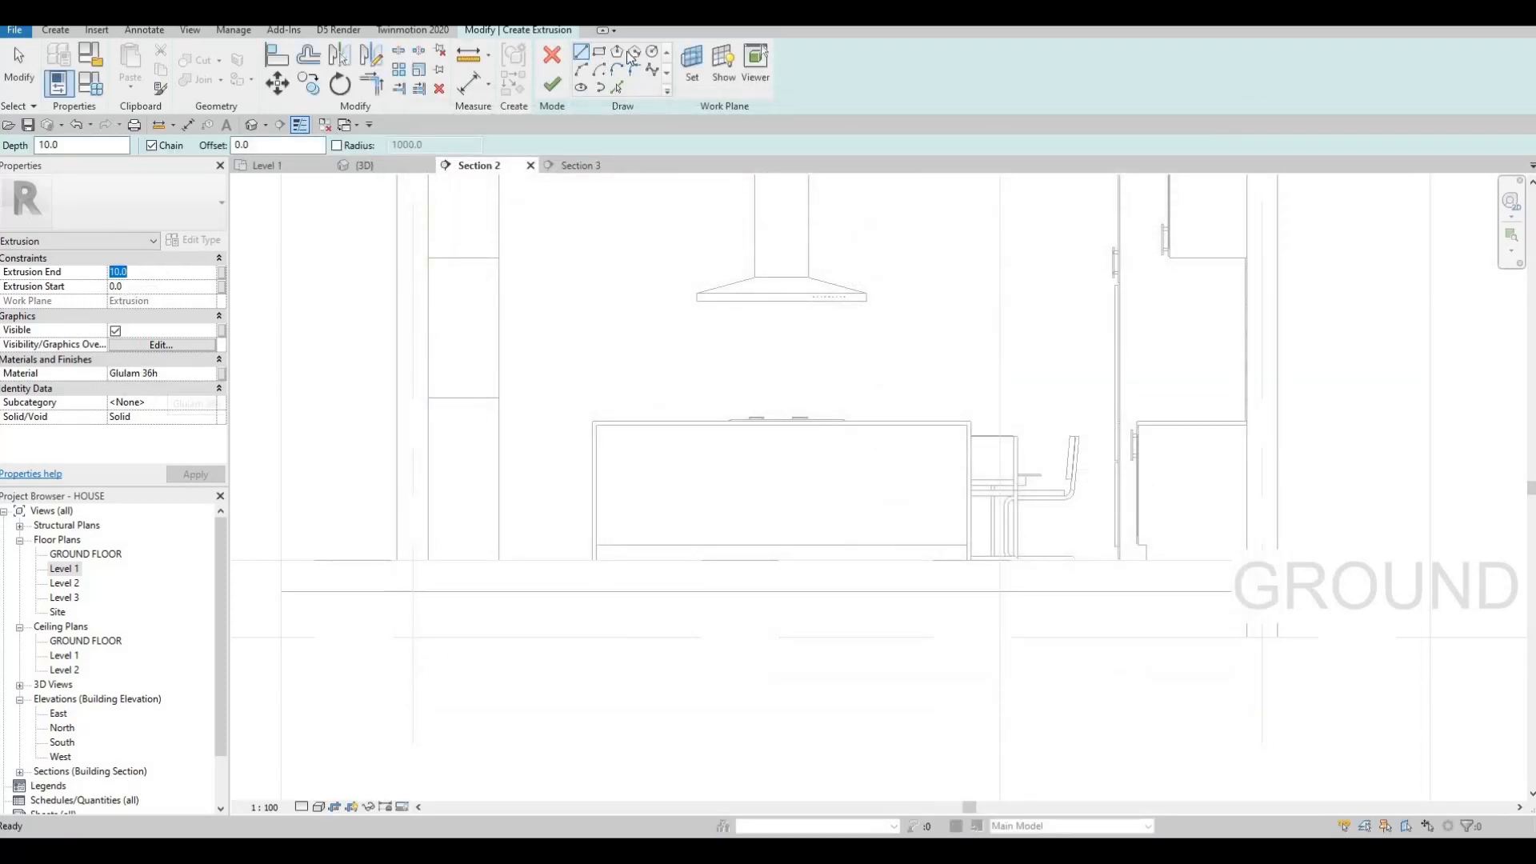
Sketch a rectangle offset inward across the island's front face.
{"action": "left_click", "coordinate": [599, 52]}
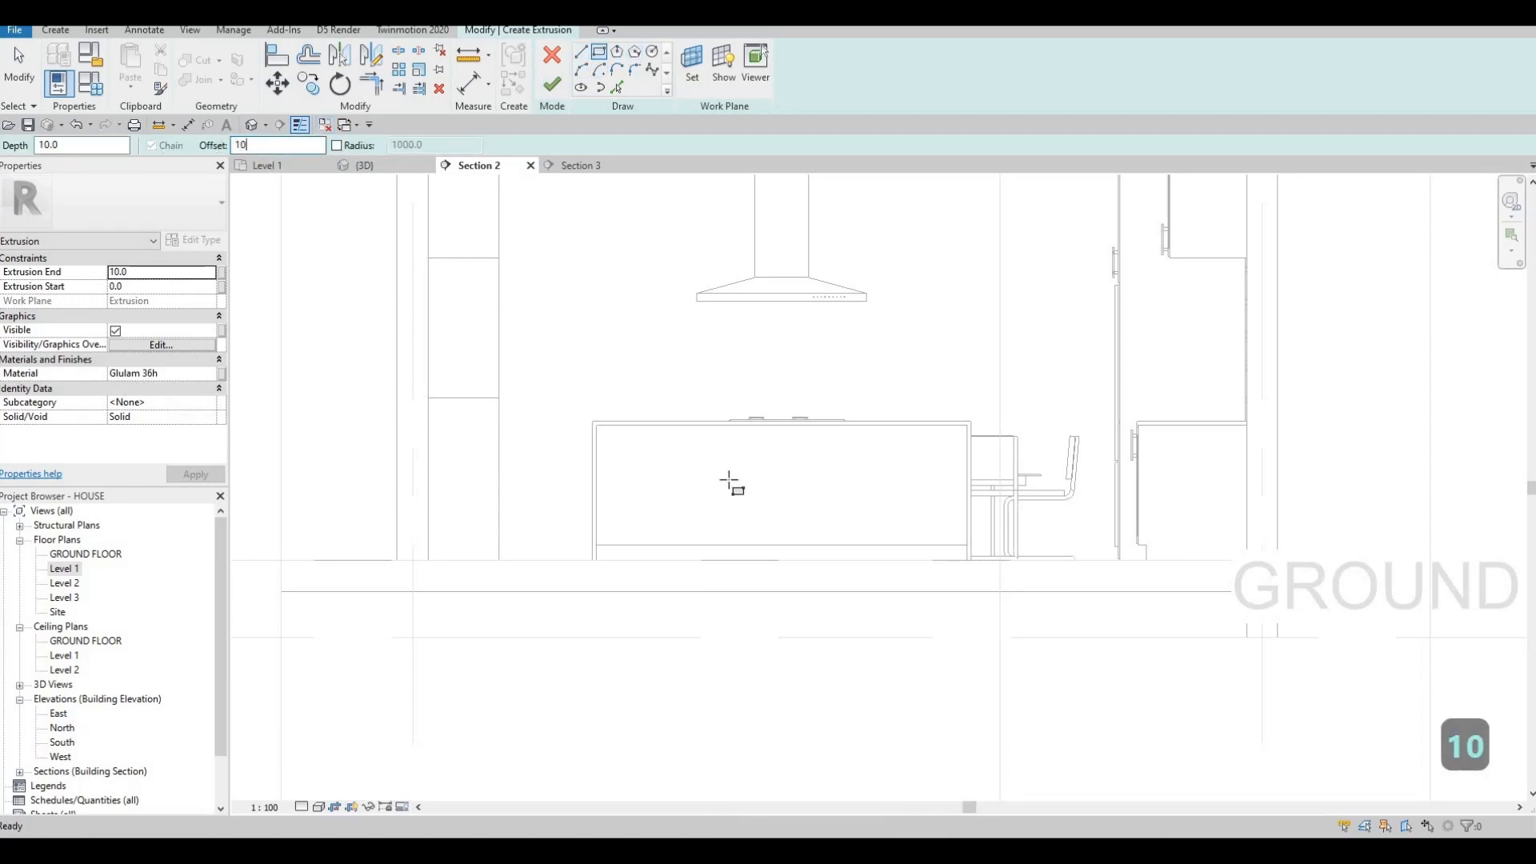
{"action": "scroll", "coordinate": [661, 461], "scroll_direction": "up", "scroll_amount": 5}
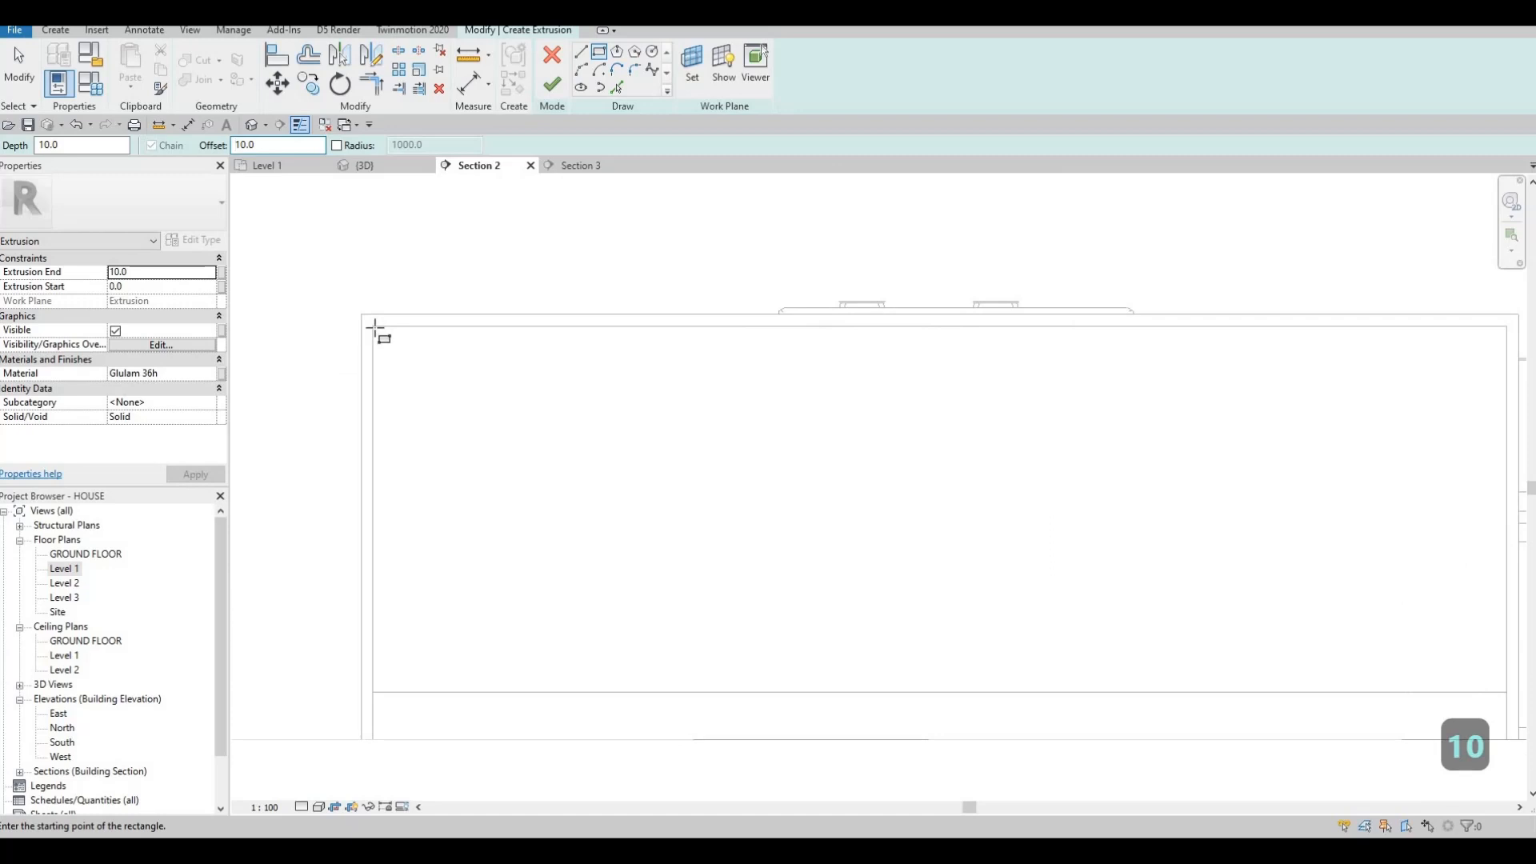
{"action": "left_click", "coordinate": [374, 328]}
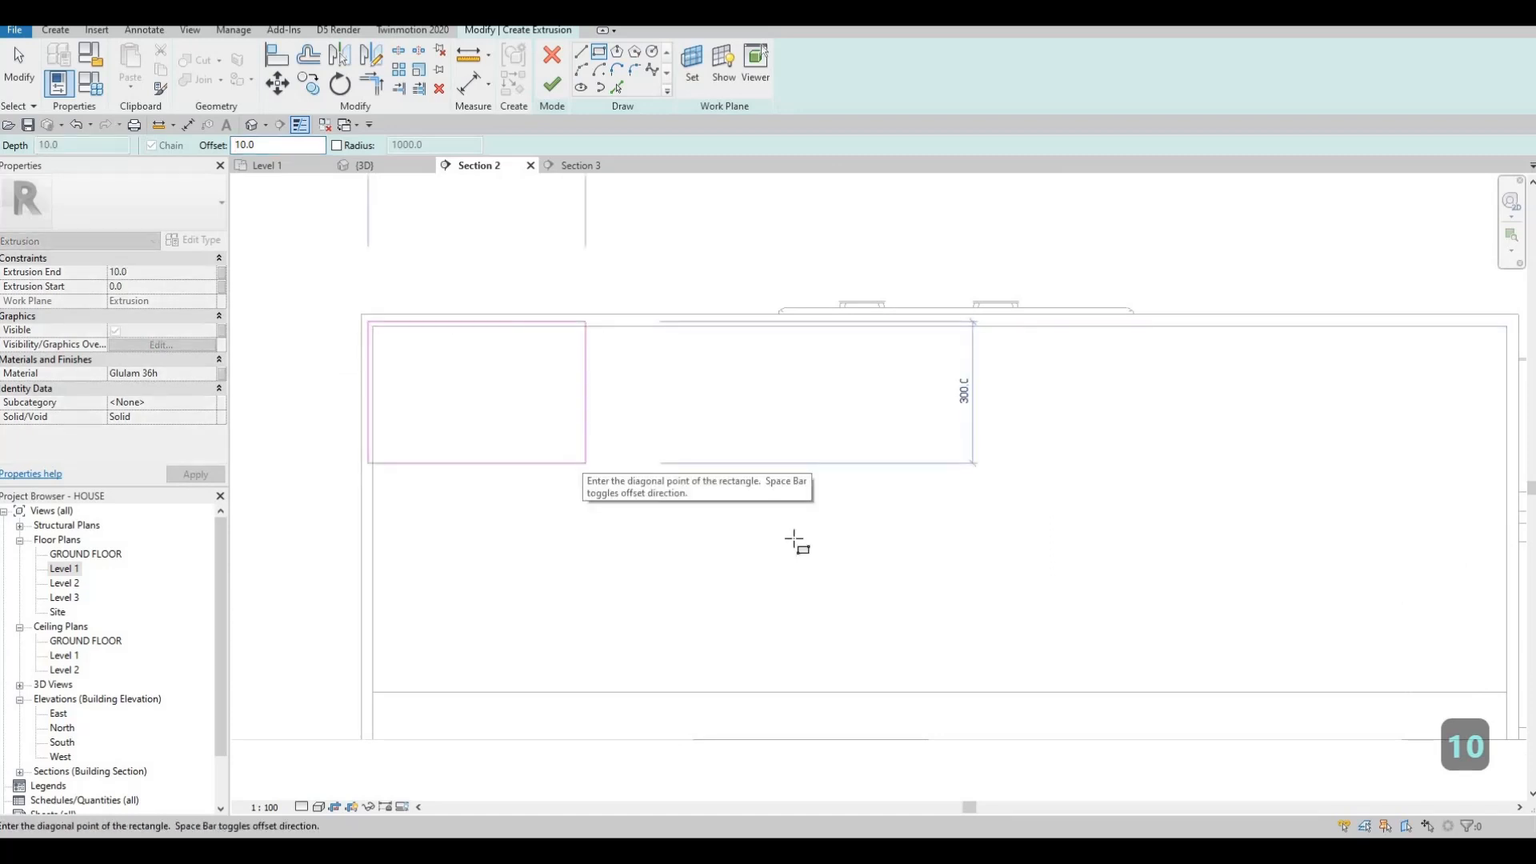
{"action": "key", "text": "space"}
{"action": "middle_click_drag", "start_coordinate": [907, 550], "coordinate": [704, 429]}
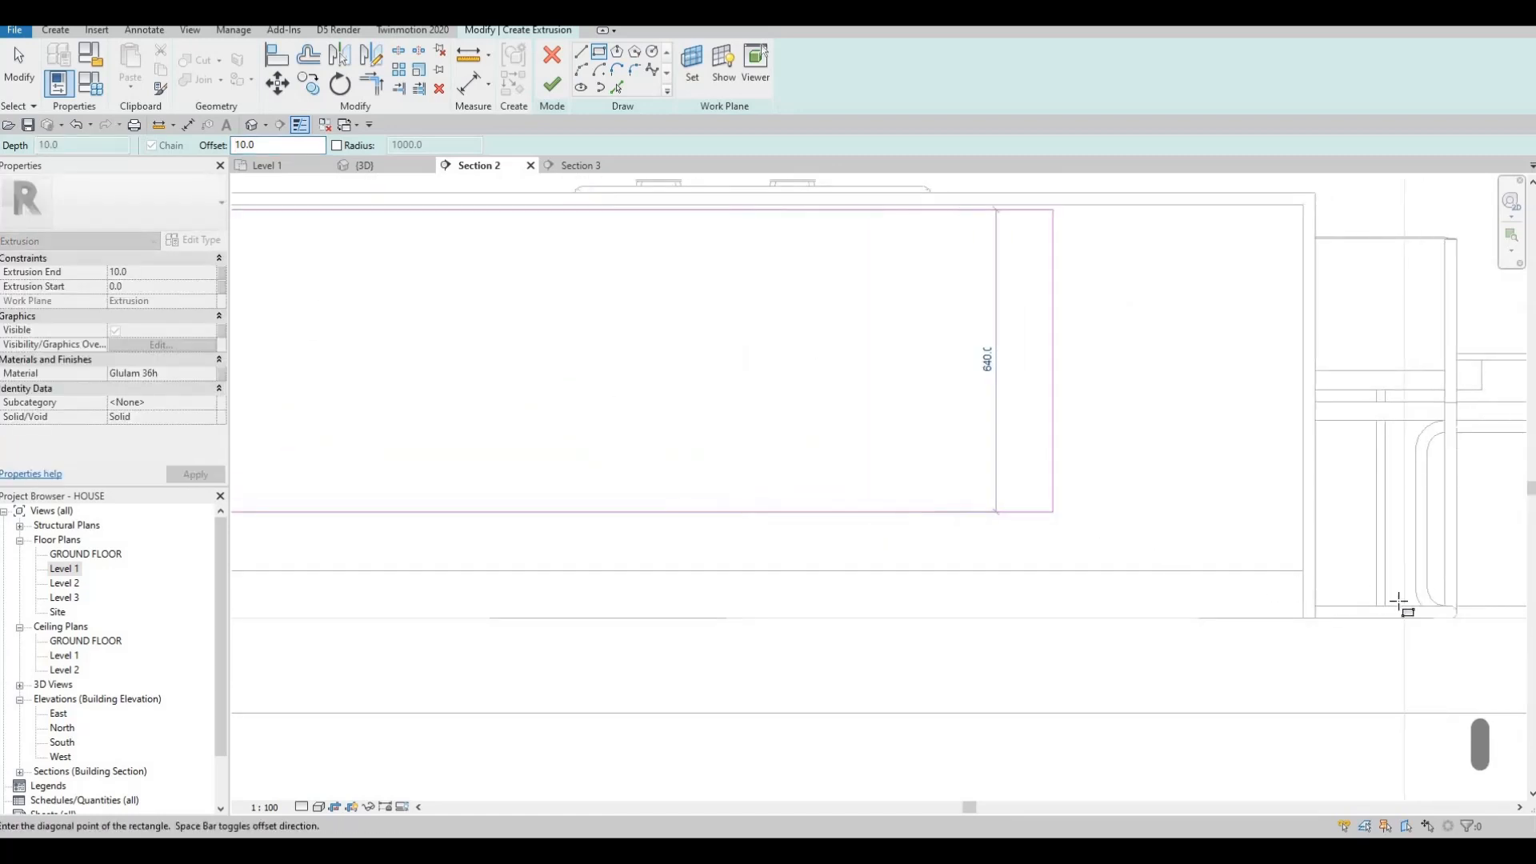
{"action": "scroll", "coordinate": [1412, 606], "scroll_direction": "down", "scroll_amount": 2}
{"action": "left_click", "coordinate": [1428, 608]}
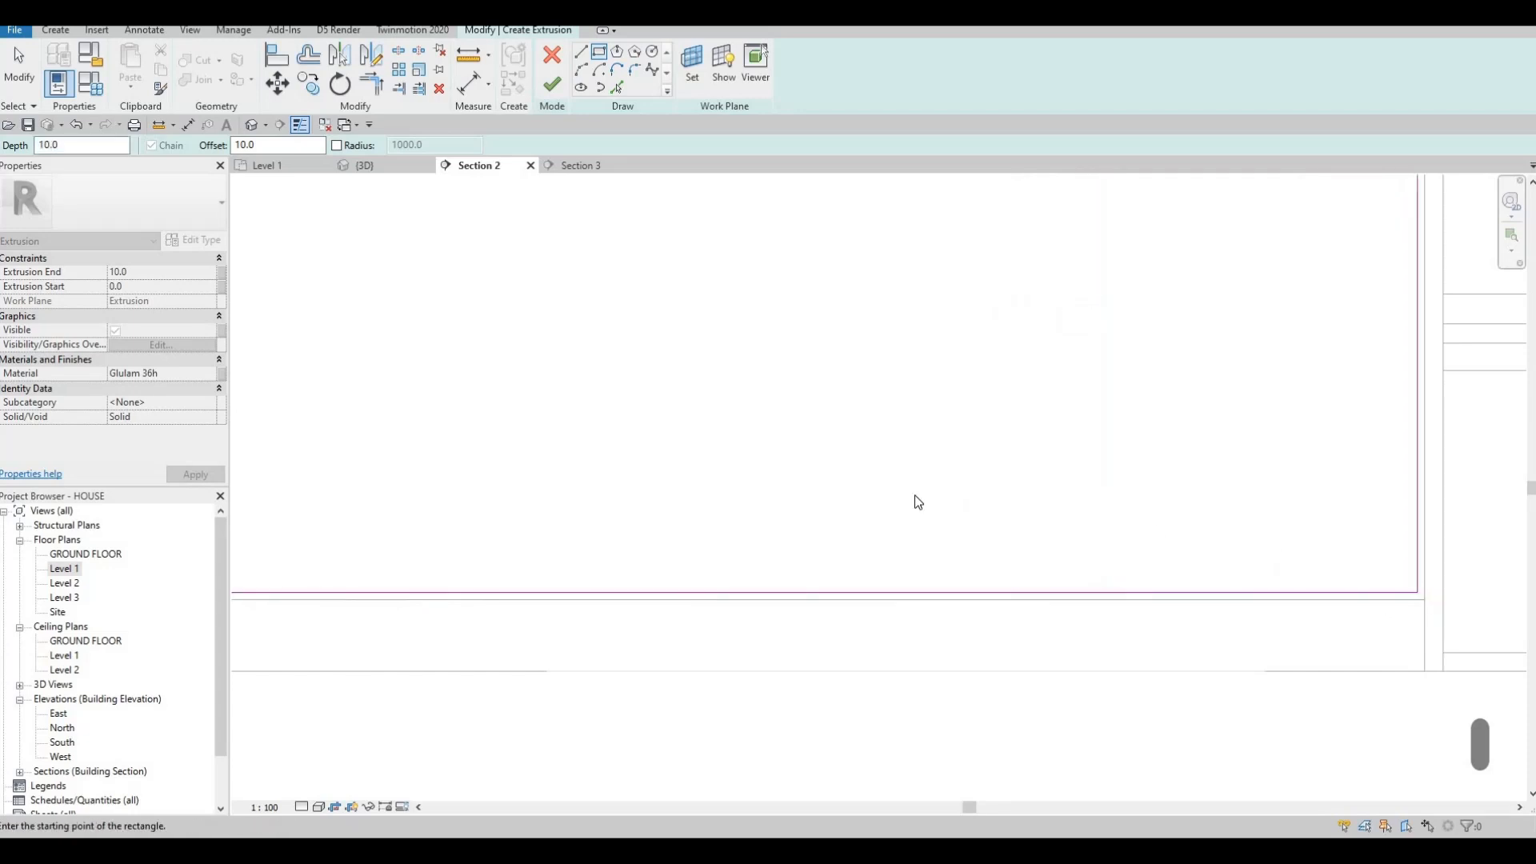
{"action": "scroll", "coordinate": [917, 502], "scroll_direction": "down", "scroll_amount": 2}
{"action": "key", "text": "Escape"}
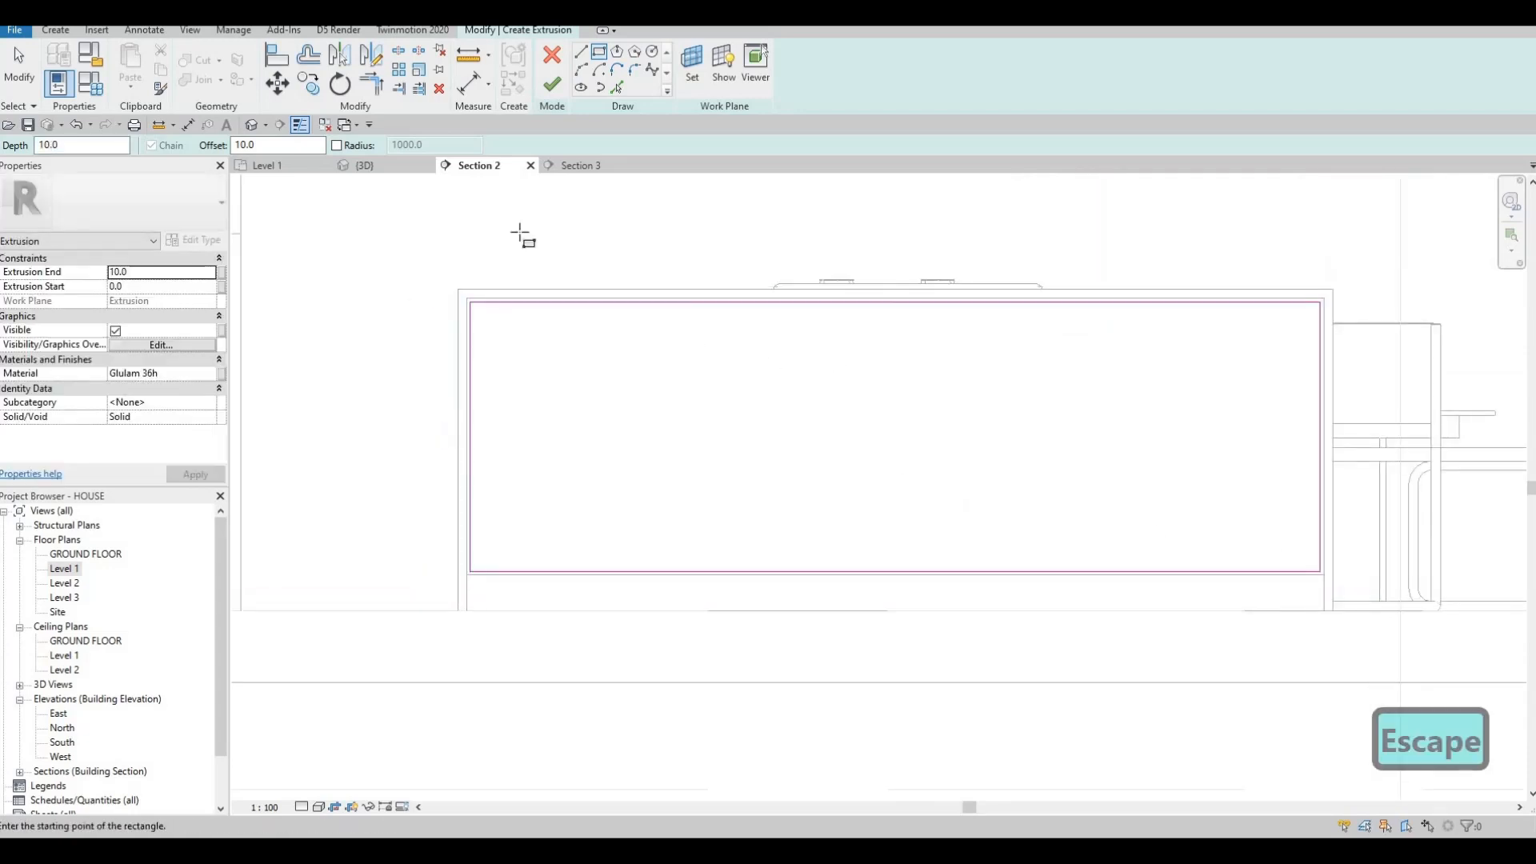
Draw a pair of 755.0 vertical divider lines at the rectangle's middle and select them.
{"action": "key", "text": "l"}
{"action": "key", "text": "i"}
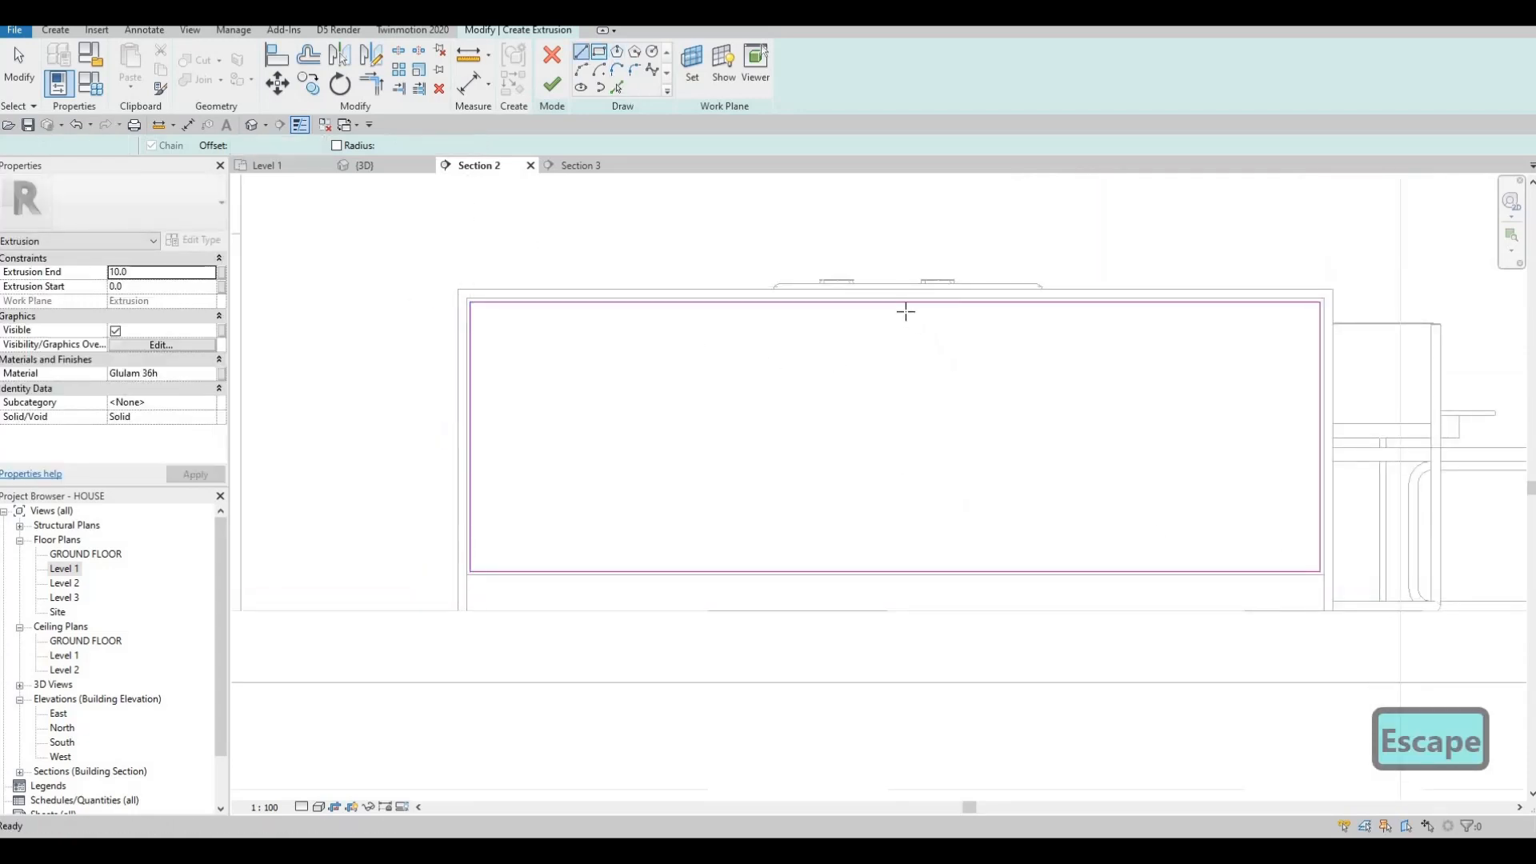
{"action": "left_click", "coordinate": [895, 572]}
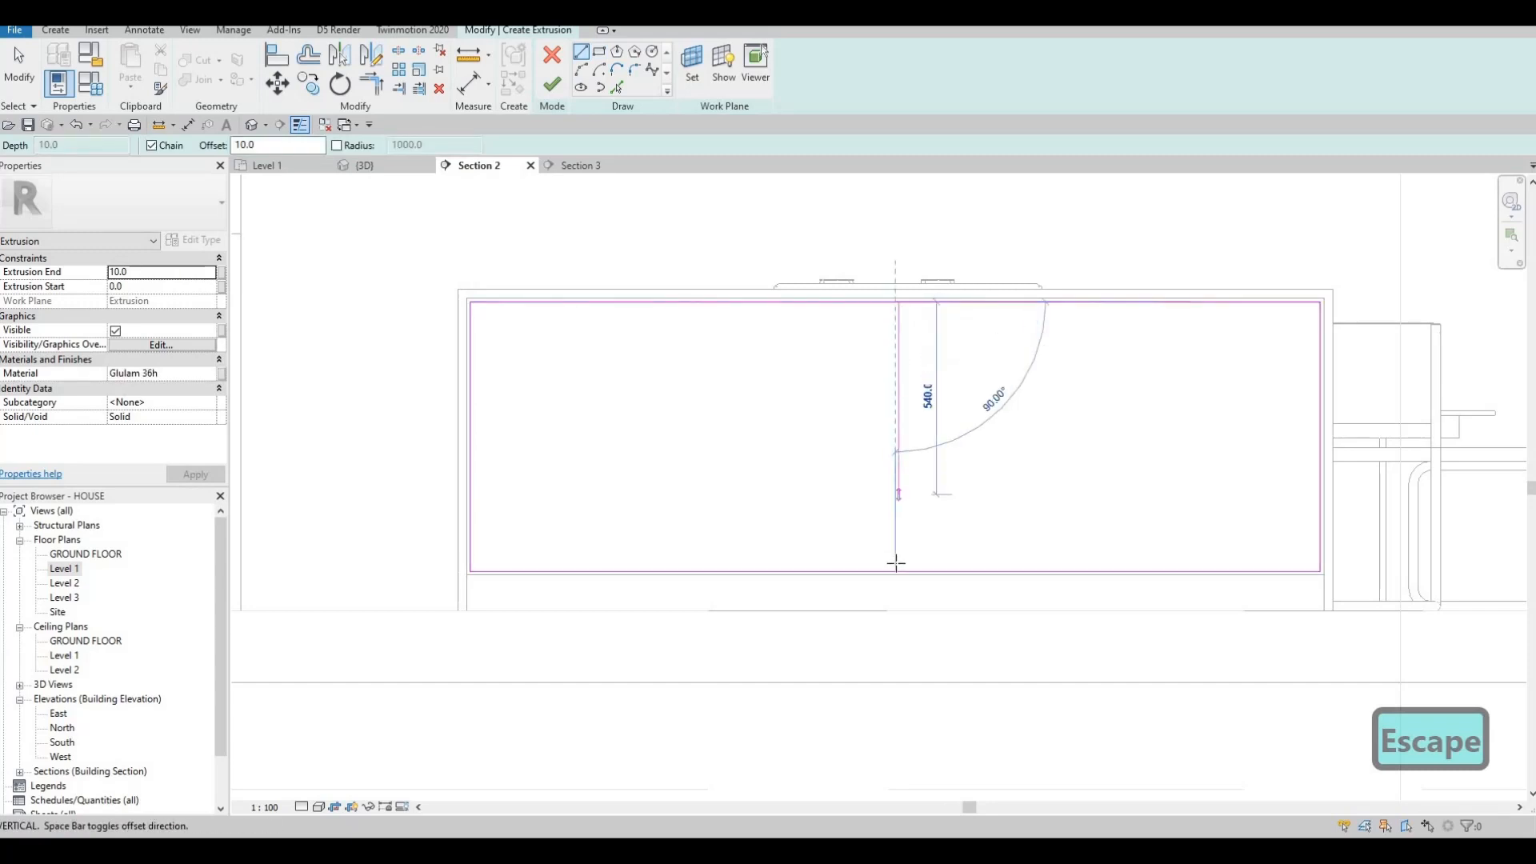
{"action": "left_click", "coordinate": [896, 302]}
{"action": "scroll", "coordinate": [899, 312], "scroll_direction": "up", "scroll_amount": 3}
{"action": "key", "text": "Escape"}
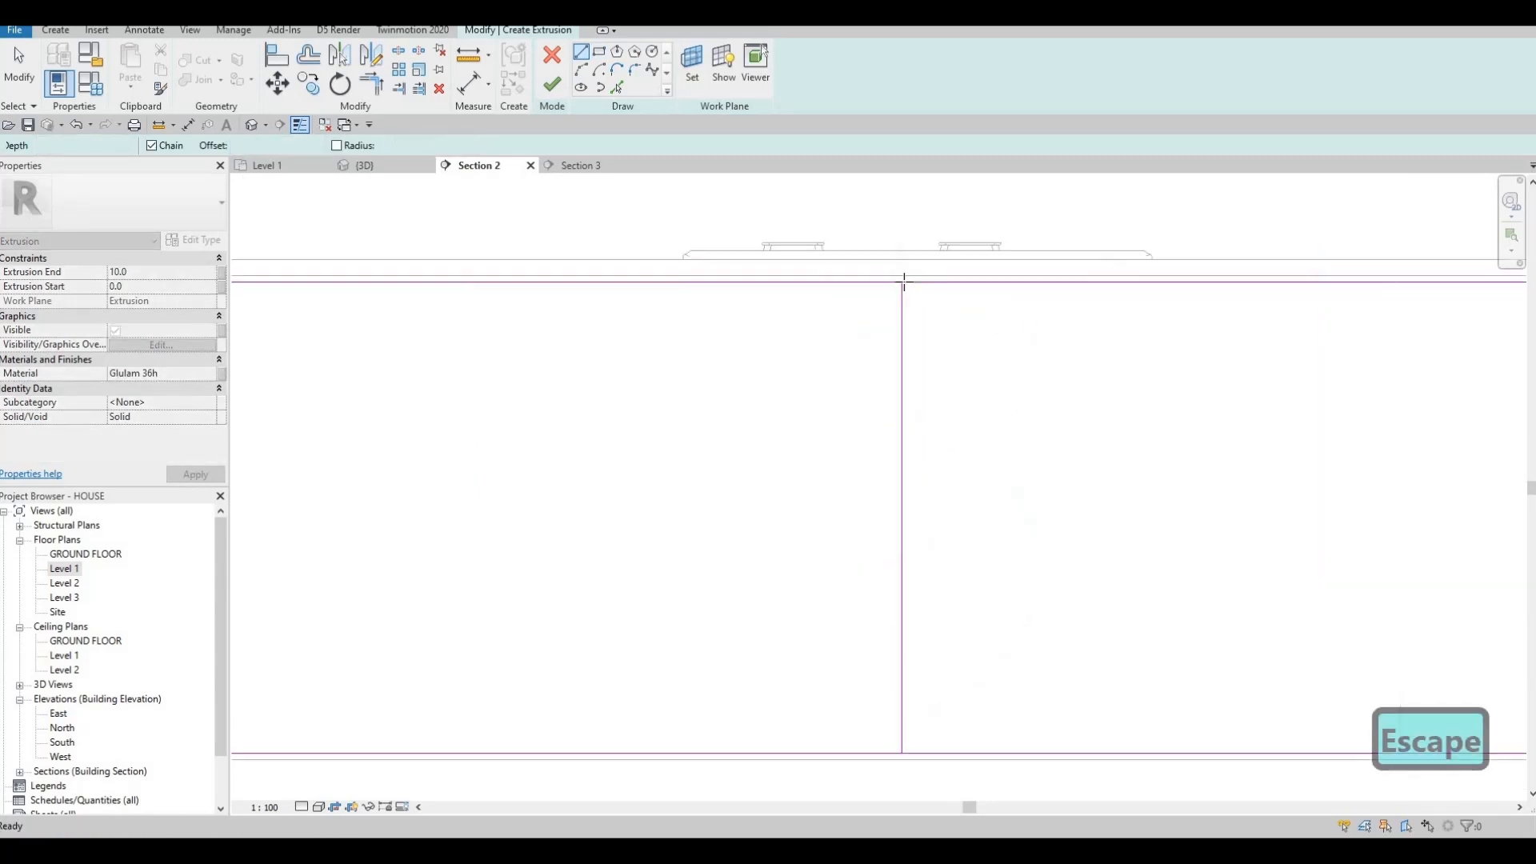
{"action": "left_click", "coordinate": [902, 370]}
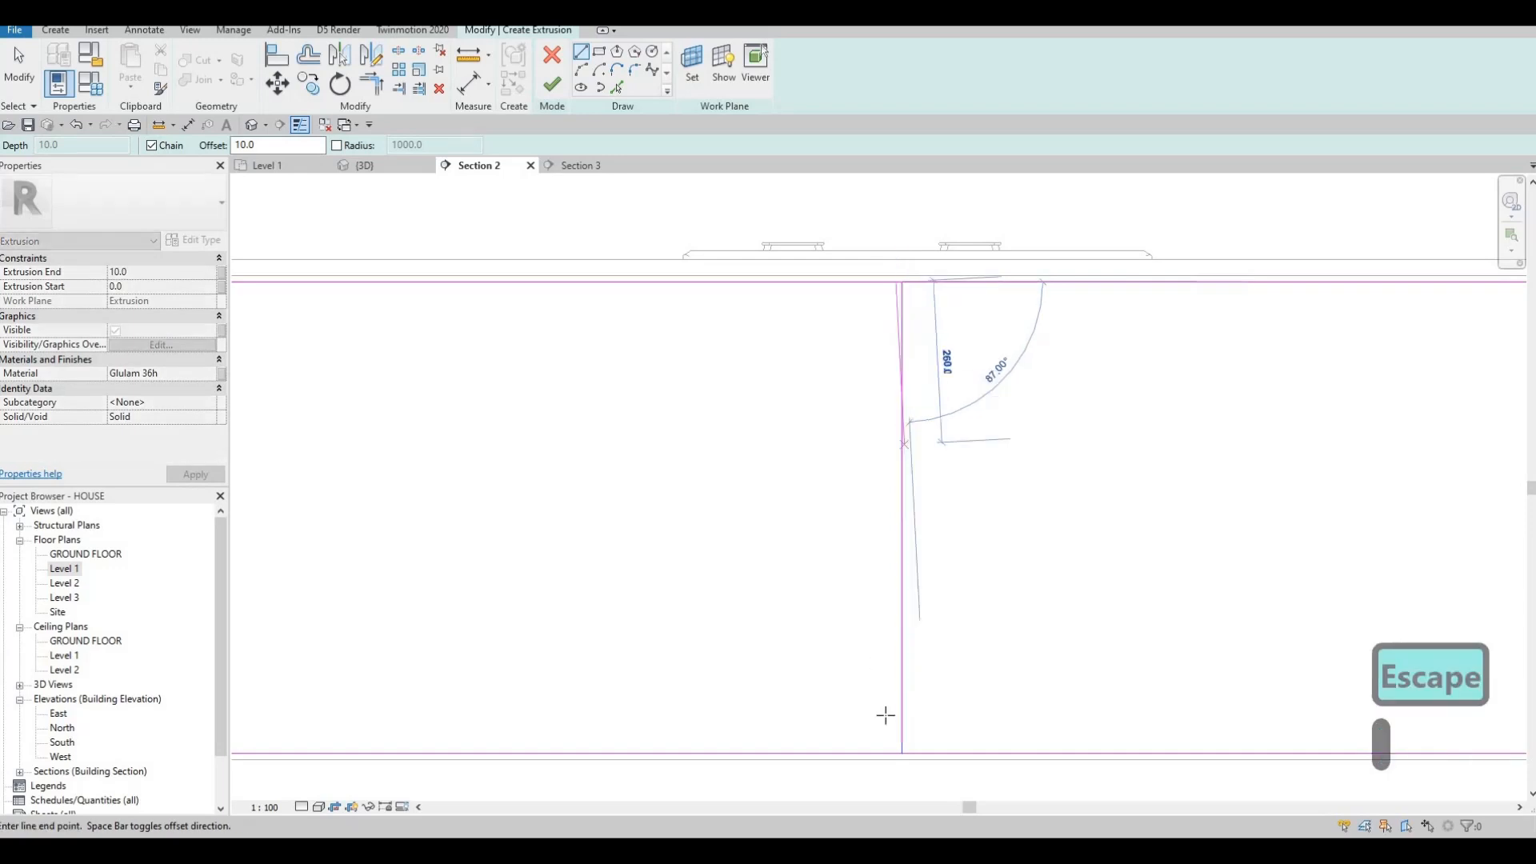
{"action": "scroll", "coordinate": [915, 784], "scroll_direction": "up", "scroll_amount": 2}
{"action": "left_click", "coordinate": [915, 786]}
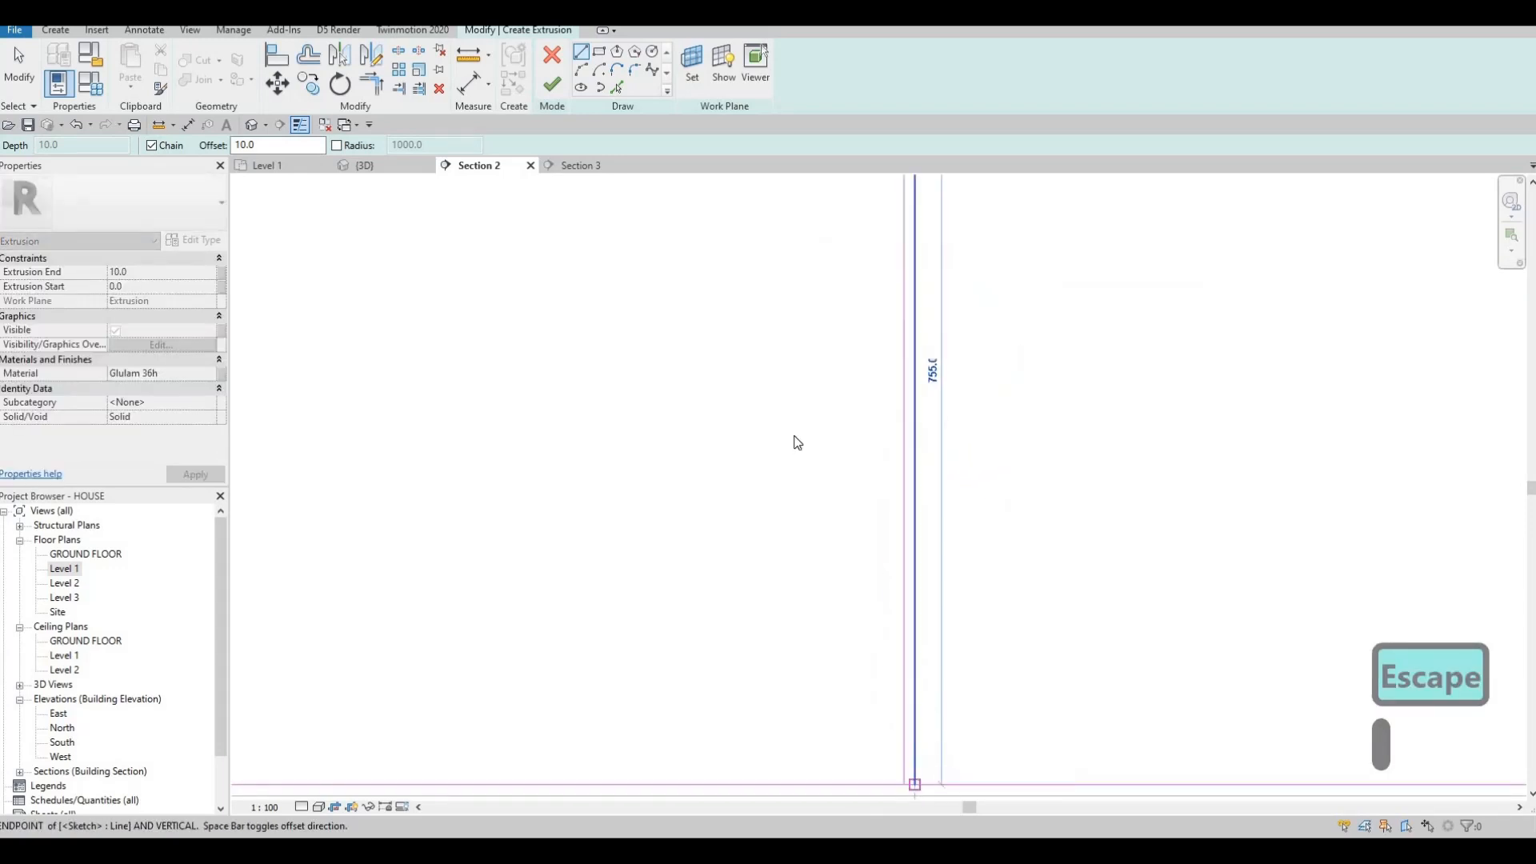
{"action": "key", "text": "Escape"}
{"action": "scroll", "coordinate": [792, 428], "scroll_direction": "down", "scroll_amount": 2}
{"action": "scroll", "coordinate": [743, 389], "scroll_direction": "down", "scroll_amount": 4}
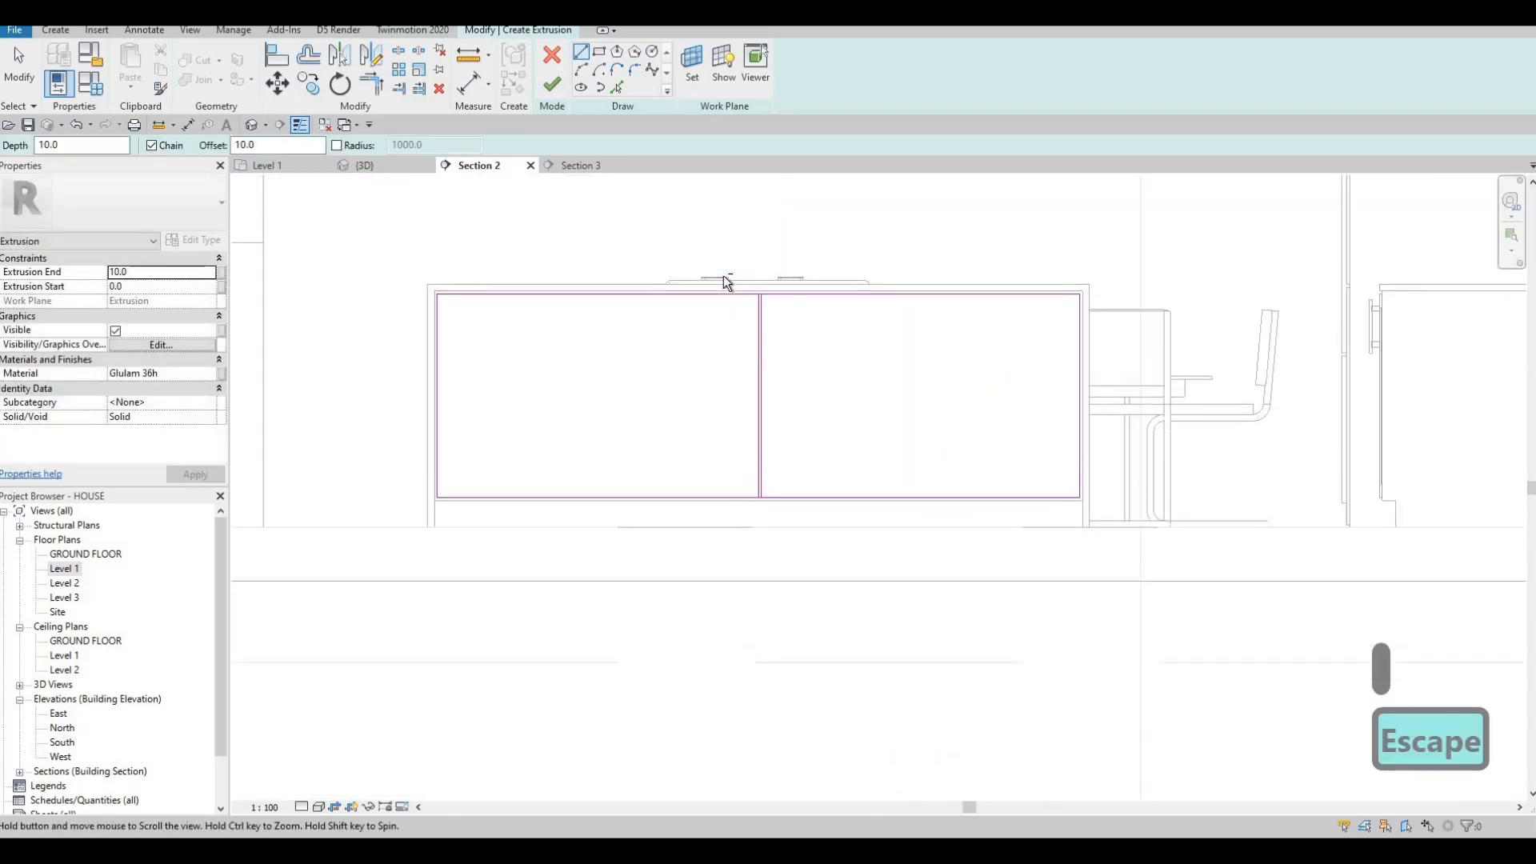
{"action": "key", "text": "Escape"}
{"action": "left_click_drag", "start_coordinate": [722, 276], "coordinate": [806, 529]}
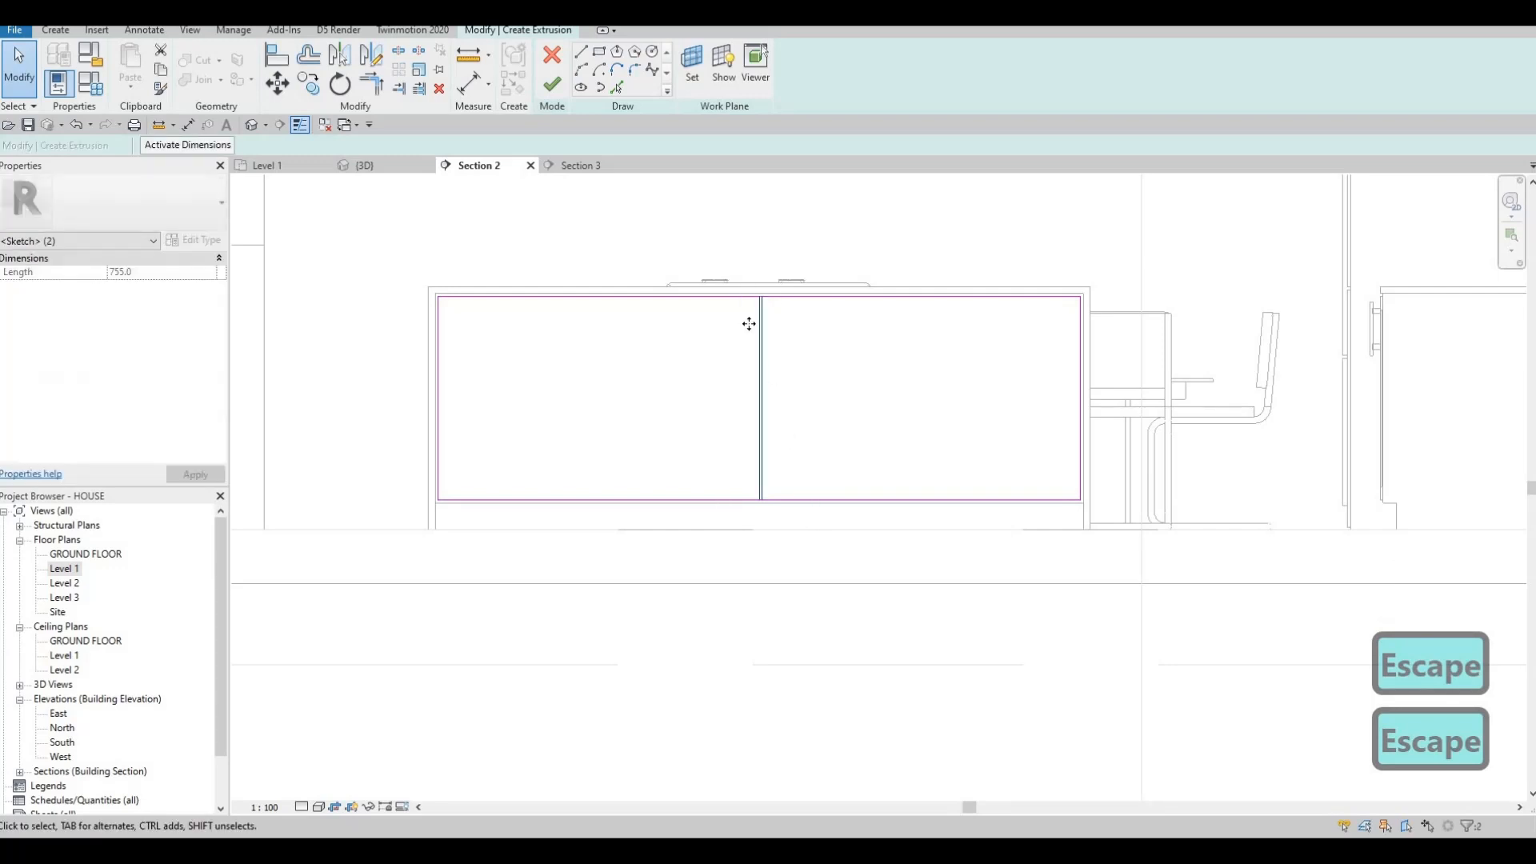
Copy the central divider pair to the right and nudge the centre dividers into place.
{"action": "key", "text": "c"}
{"action": "key", "text": "o"}
{"action": "left_click", "coordinate": [781, 338]}
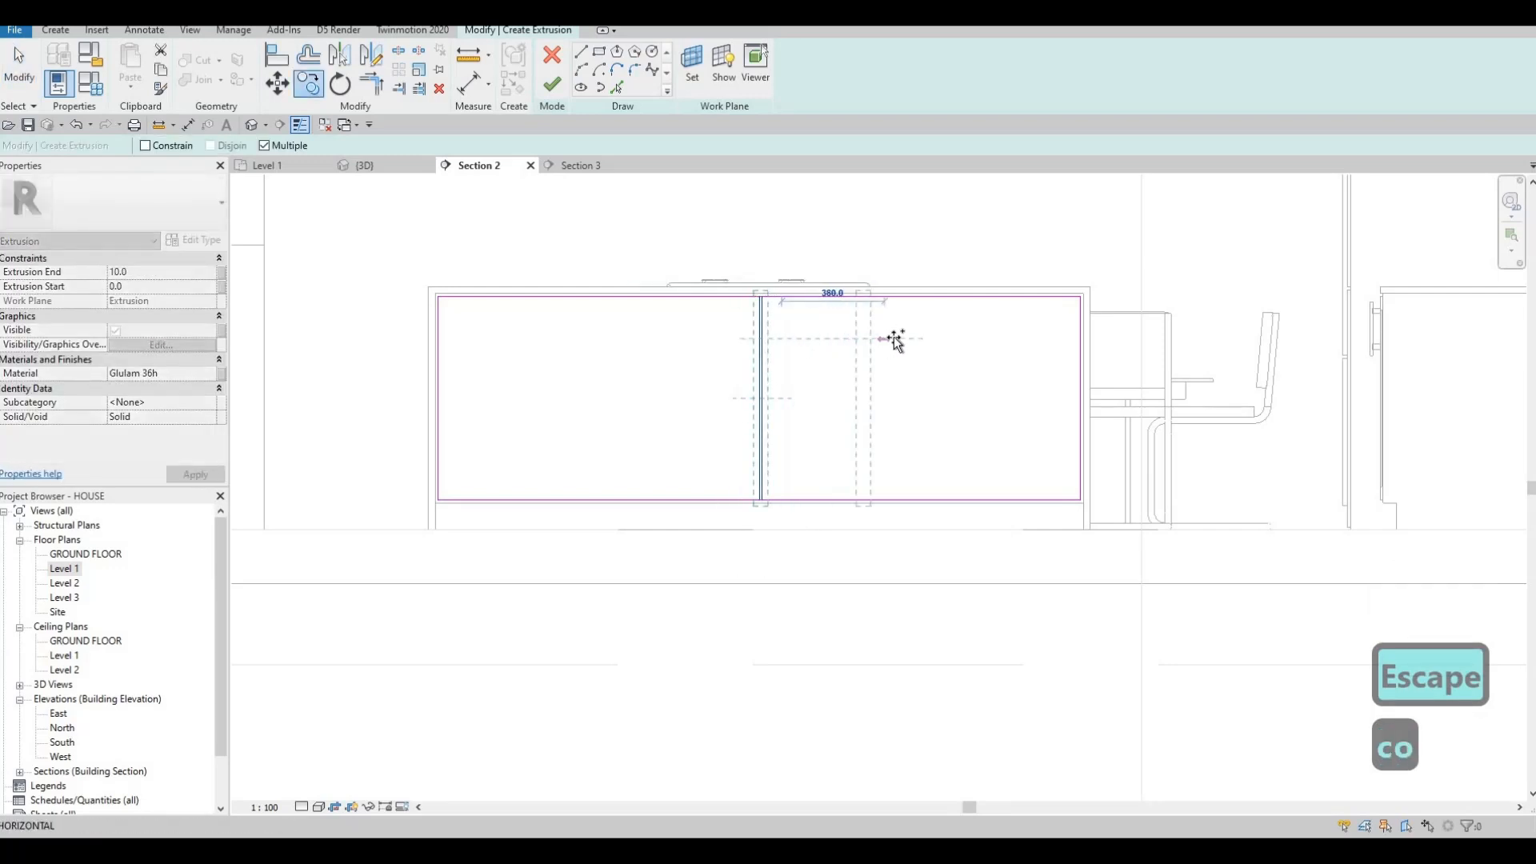
{"action": "left_click", "coordinate": [897, 342]}
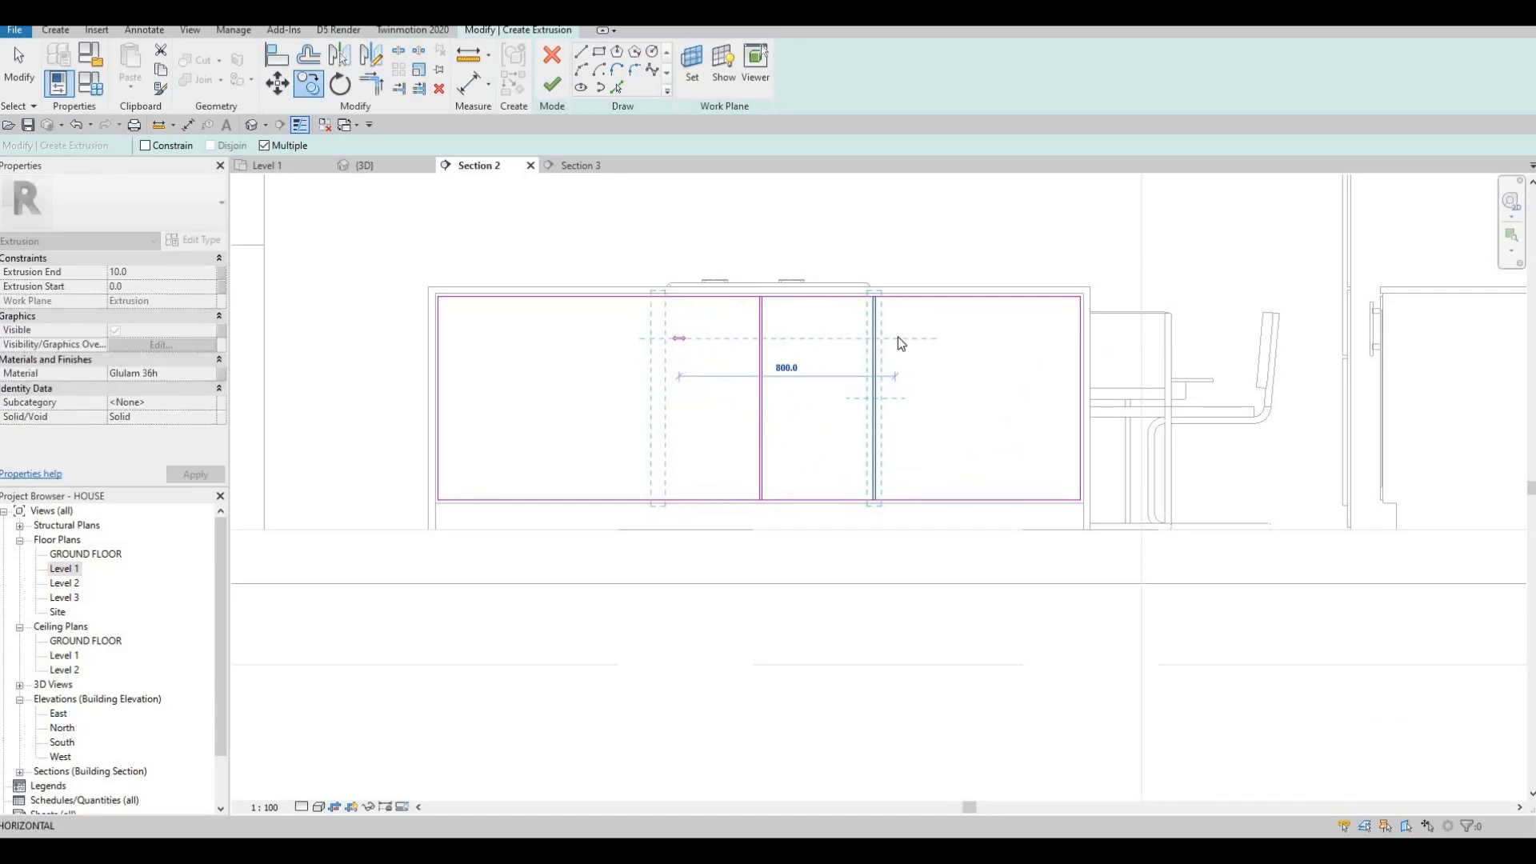
{"action": "key", "text": "Escape"}
{"action": "key", "text": "Escape"}
{"action": "key", "text": "Escape"}
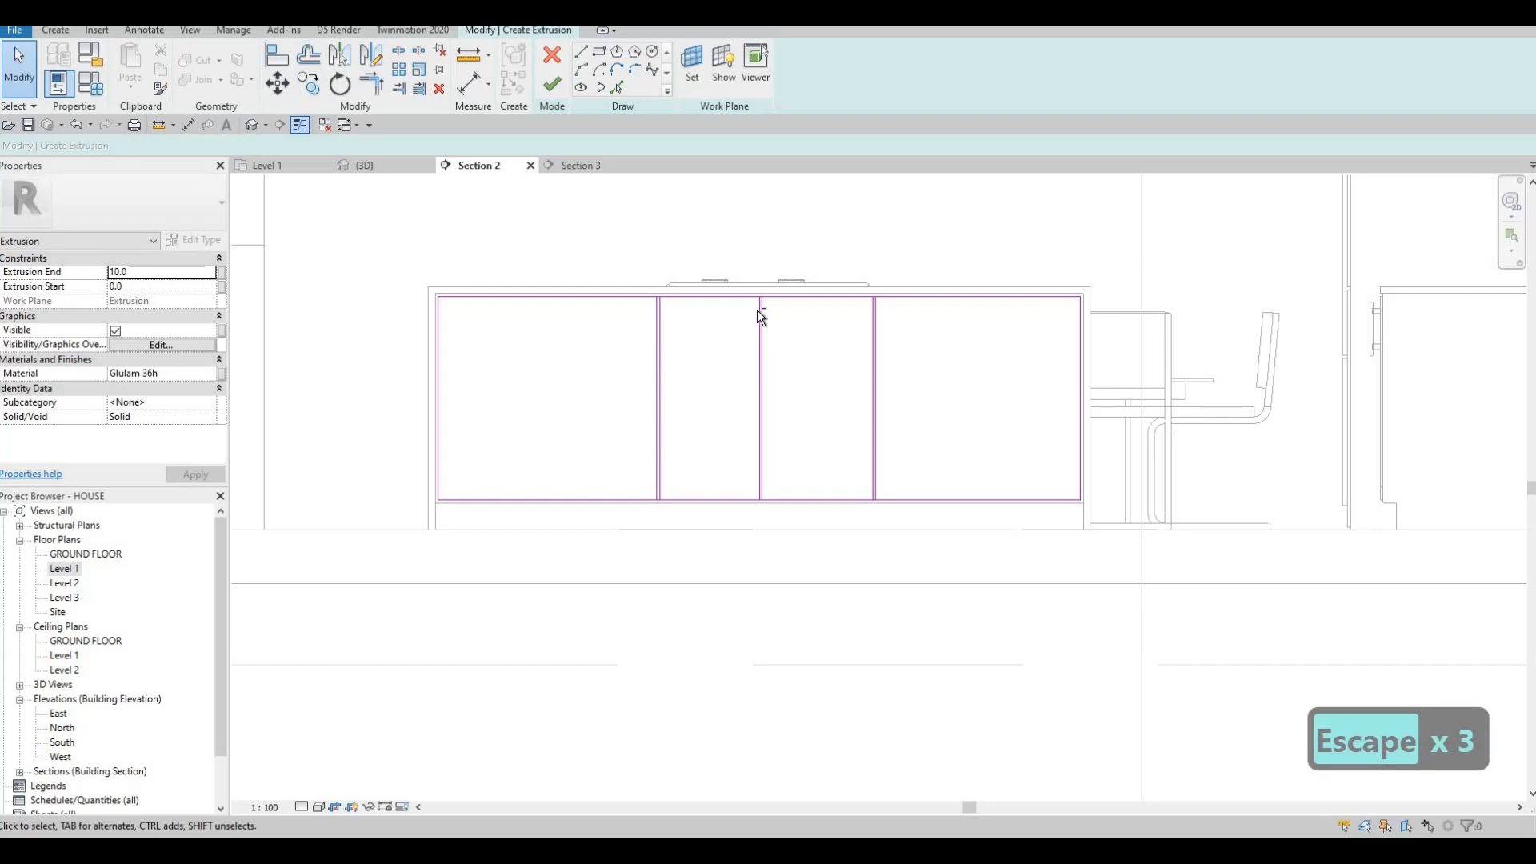
{"action": "left_click_drag", "start_coordinate": [741, 254], "coordinate": [794, 550]}
{"action": "key", "text": "Right"}
{"action": "key", "text": "Right"}
{"action": "key", "text": "Right"}
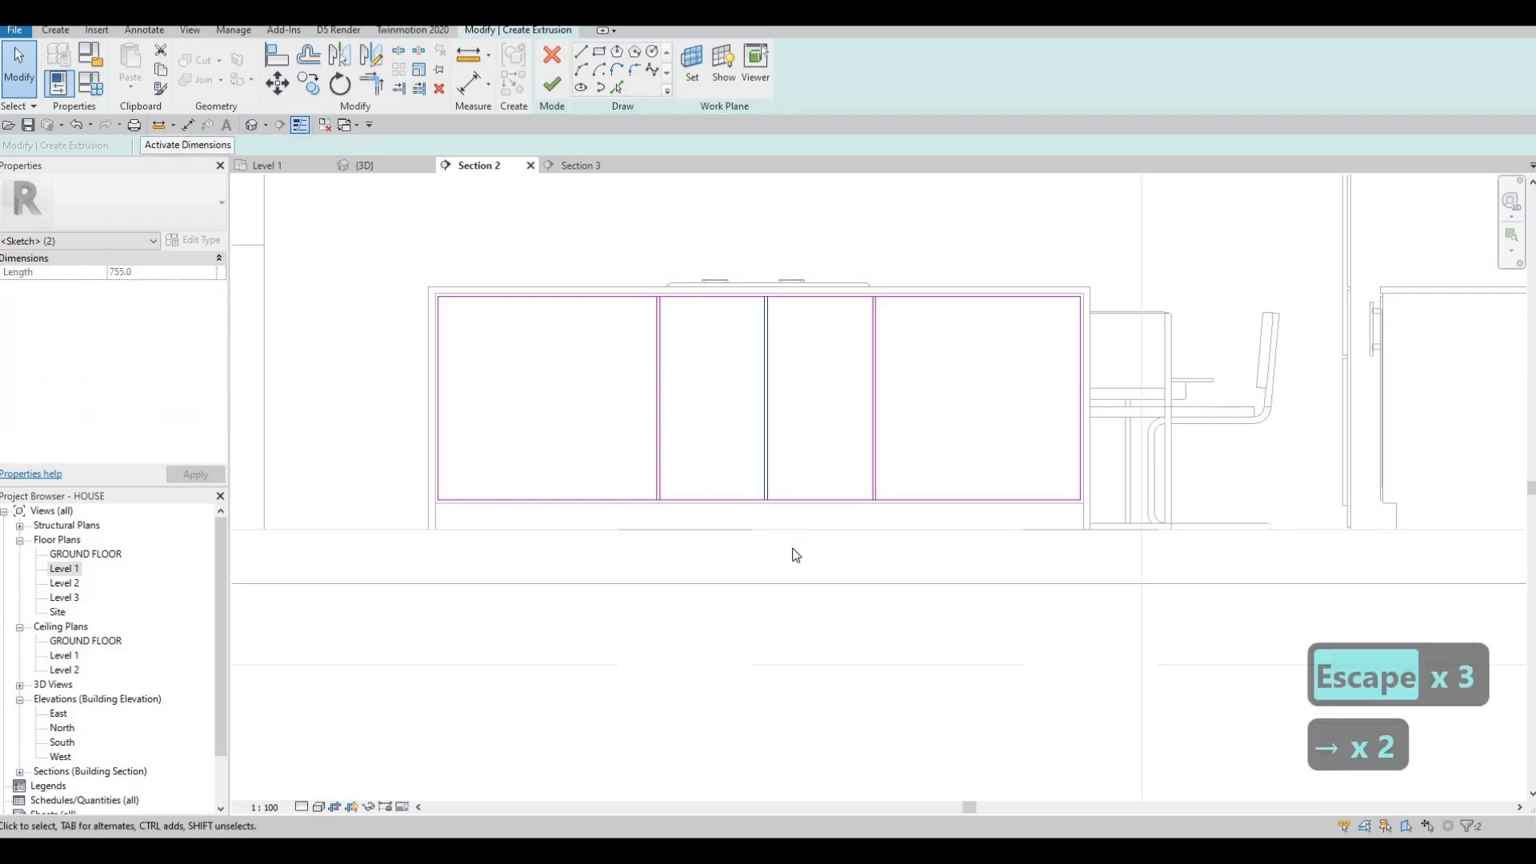
{"action": "key", "text": "Left"}
{"action": "key", "text": "Left"}
{"action": "key", "text": "Escape"}
{"action": "key", "text": "Escape"}
{"action": "key", "text": "Escape"}
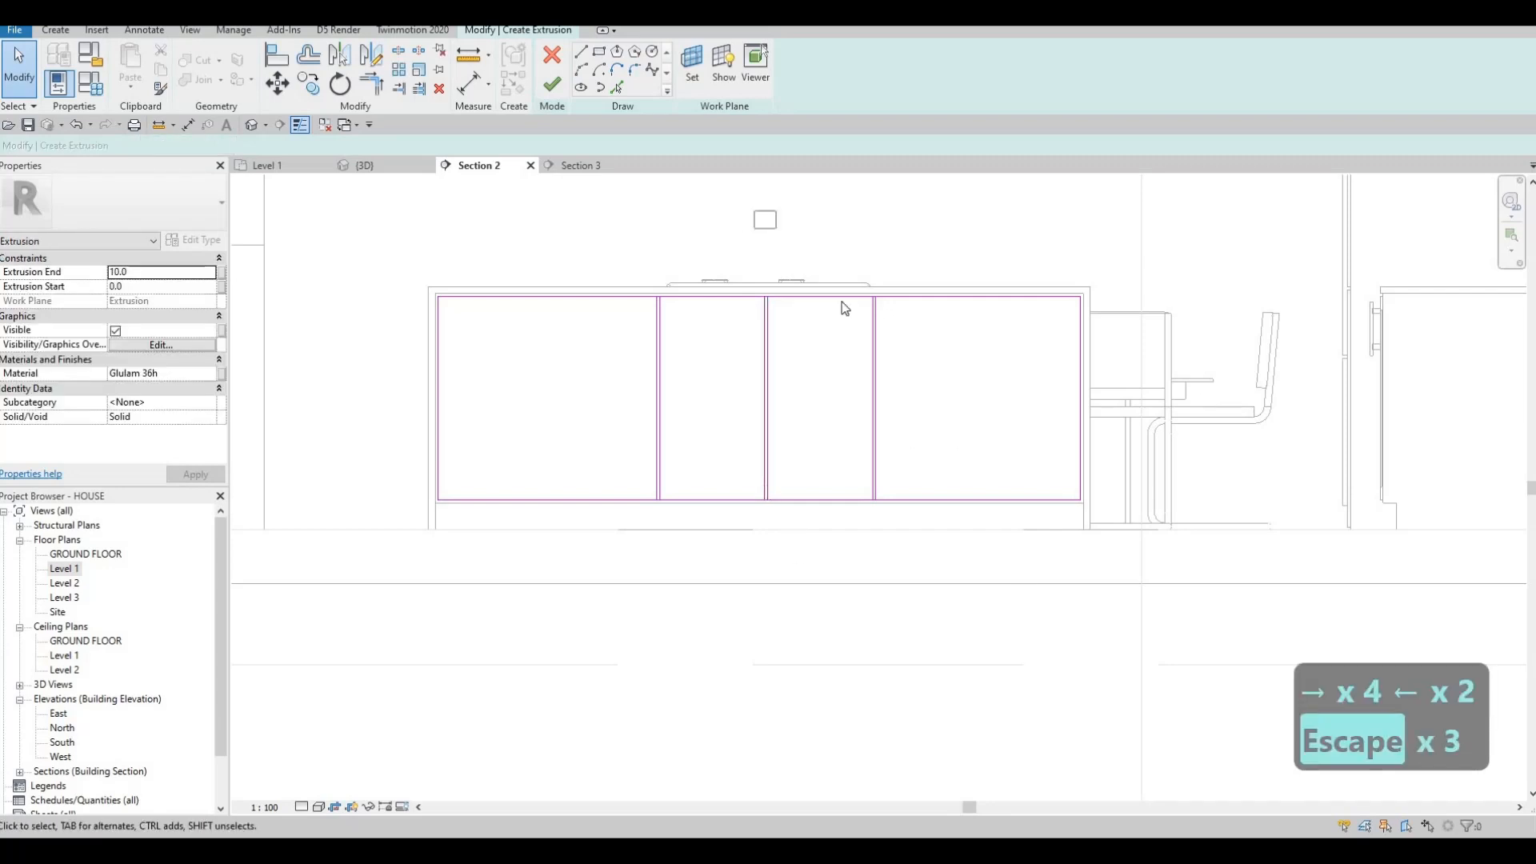
Copy the left divider pair outward so the front face splits into six panels.
{"action": "left_click_drag", "start_coordinate": [842, 302], "coordinate": [1016, 594]}
{"action": "key", "text": "Escape"}
{"action": "left_click_drag", "start_coordinate": [807, 244], "coordinate": [953, 576]}
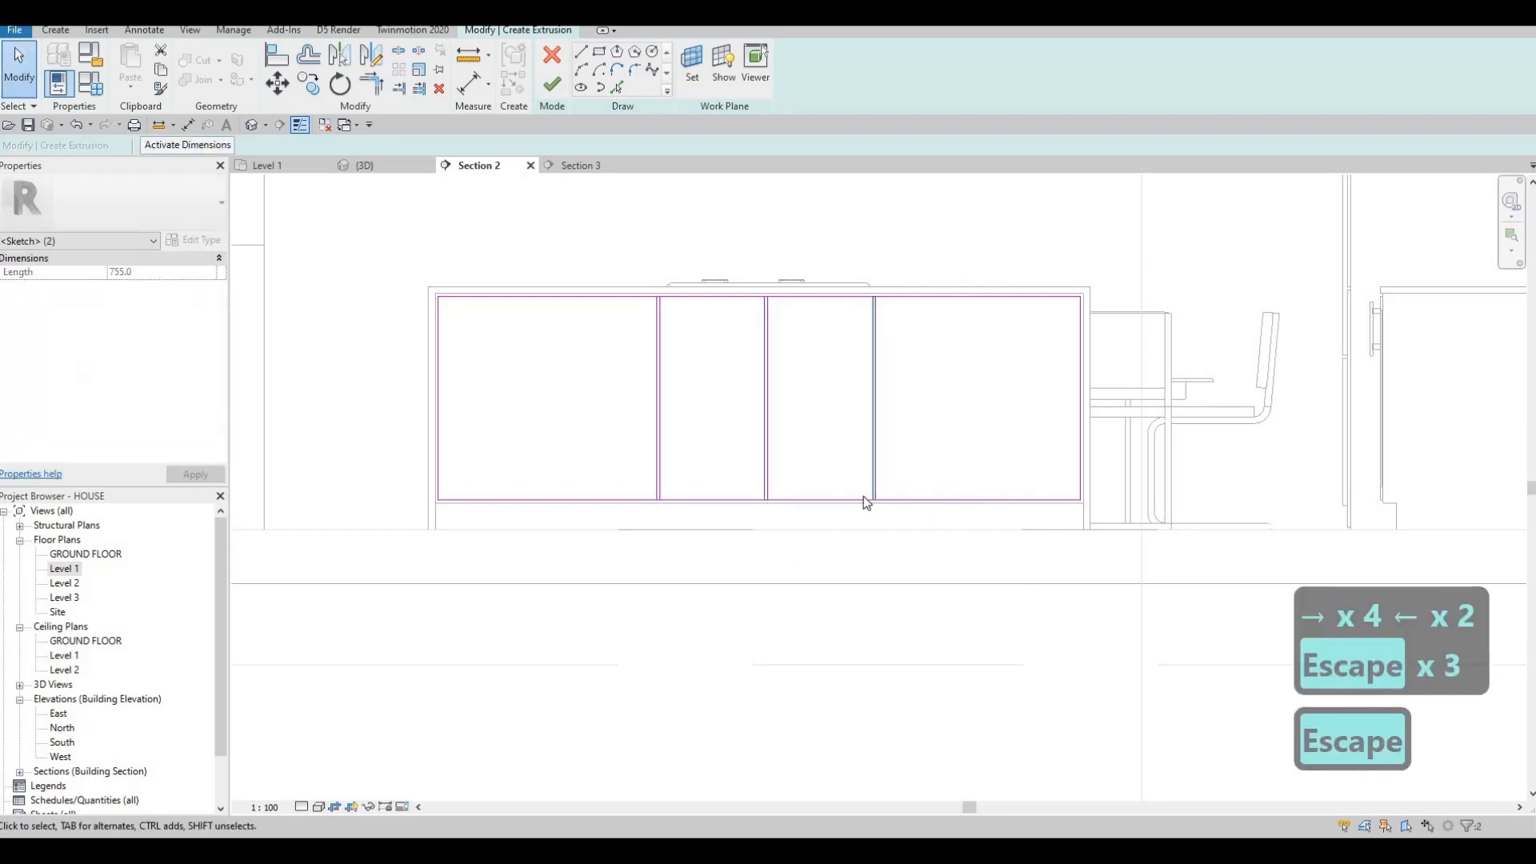
{"action": "key", "text": "c"}
{"action": "key", "text": "o"}
{"action": "scroll", "coordinate": [765, 298], "scroll_direction": "up", "scroll_amount": 2}
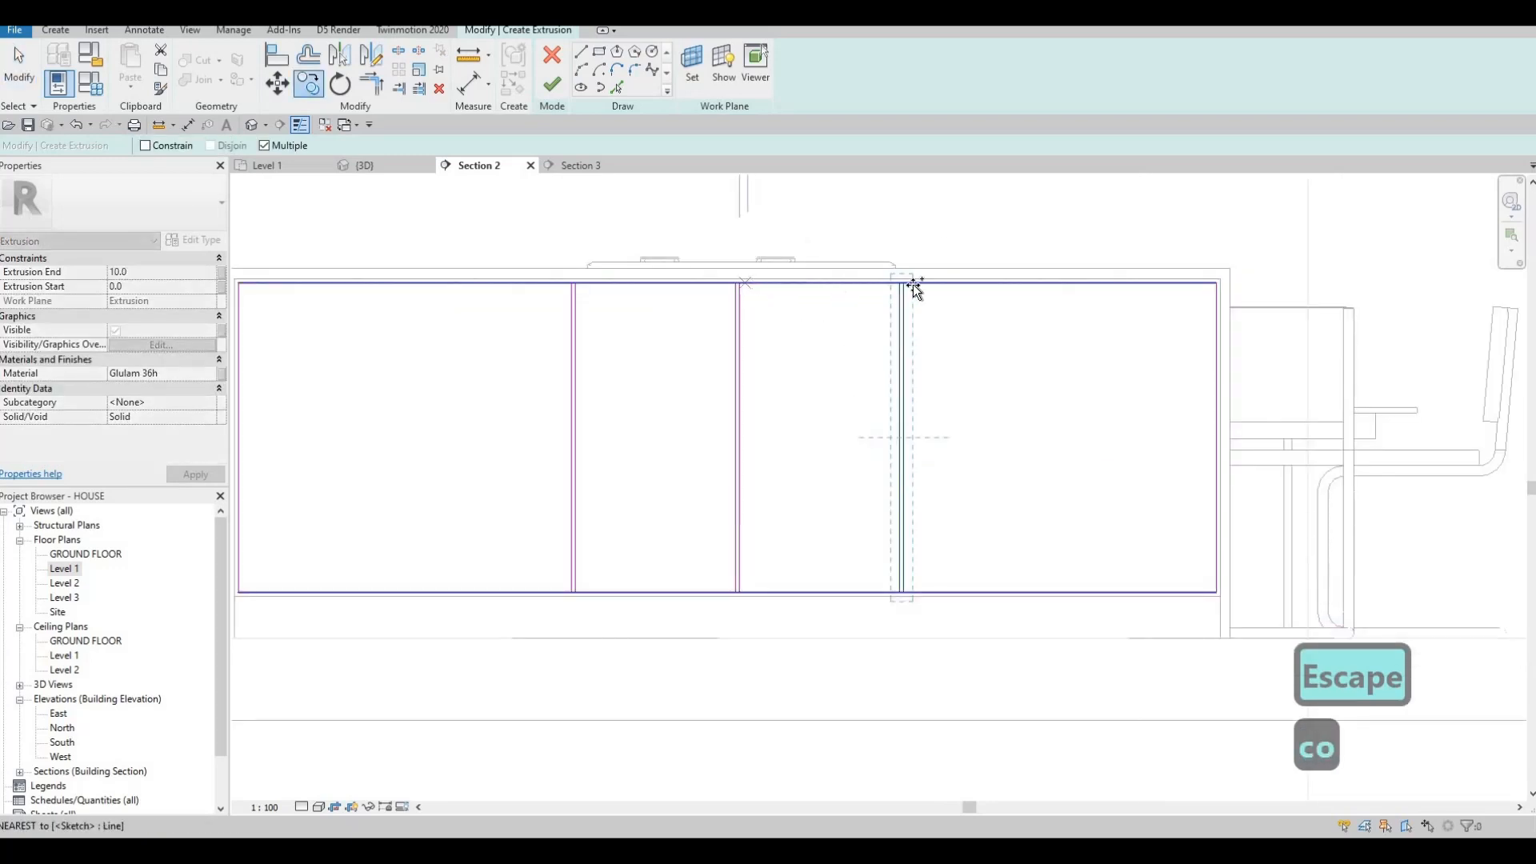
{"action": "scroll", "coordinate": [783, 296], "scroll_direction": "down", "scroll_amount": 3}
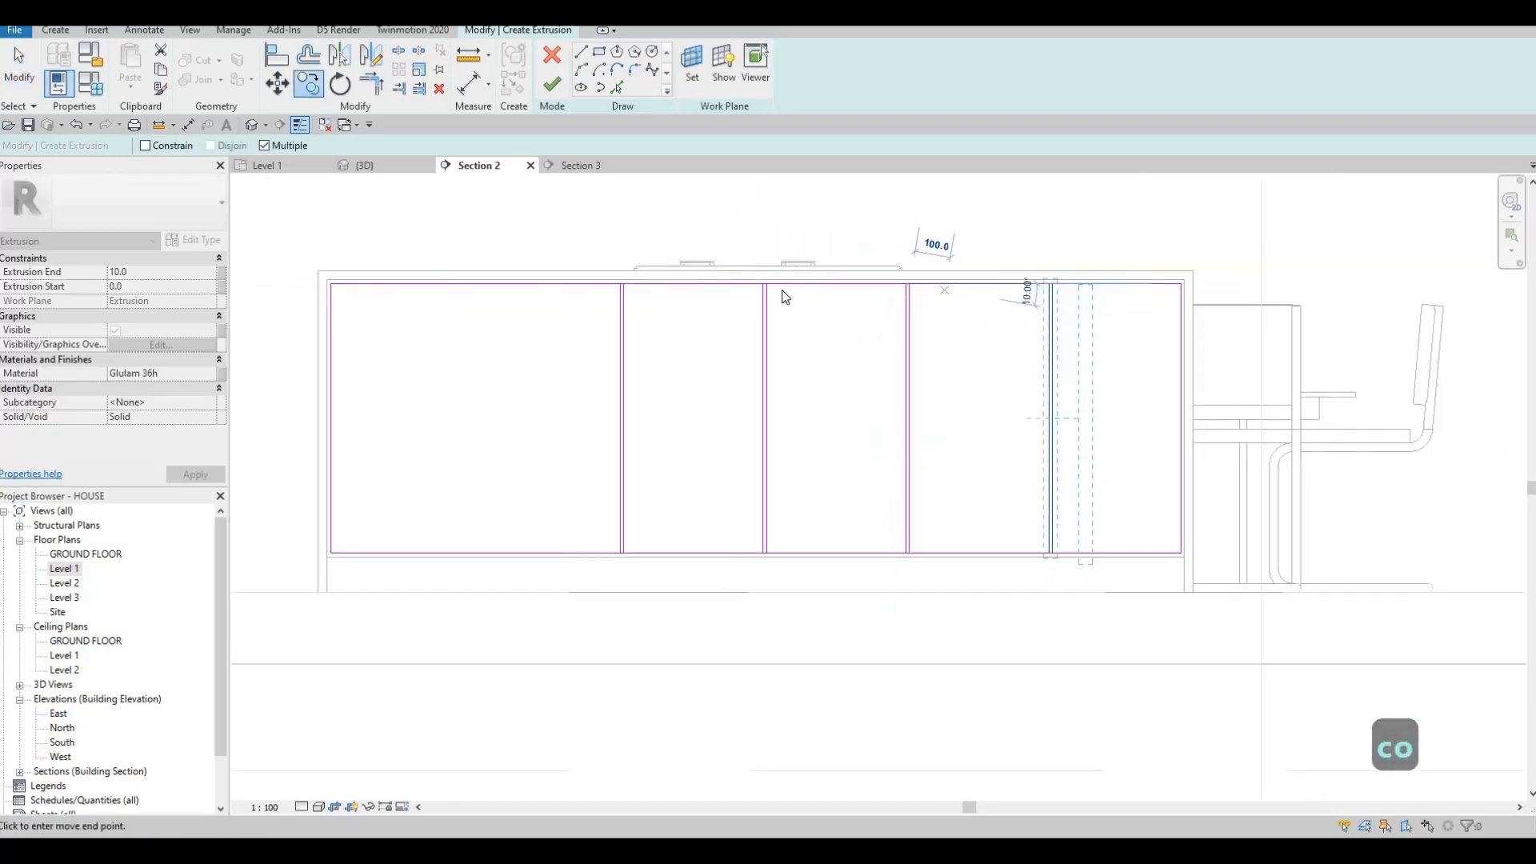
{"action": "key", "text": "Escape"}
{"action": "key", "text": "Escape"}
{"action": "left_click_drag", "start_coordinate": [686, 260], "coordinate": [768, 531]}
{"action": "key", "text": "c"}
{"action": "key", "text": "o"}
{"action": "scroll", "coordinate": [844, 276], "scroll_direction": "up", "scroll_amount": 5}
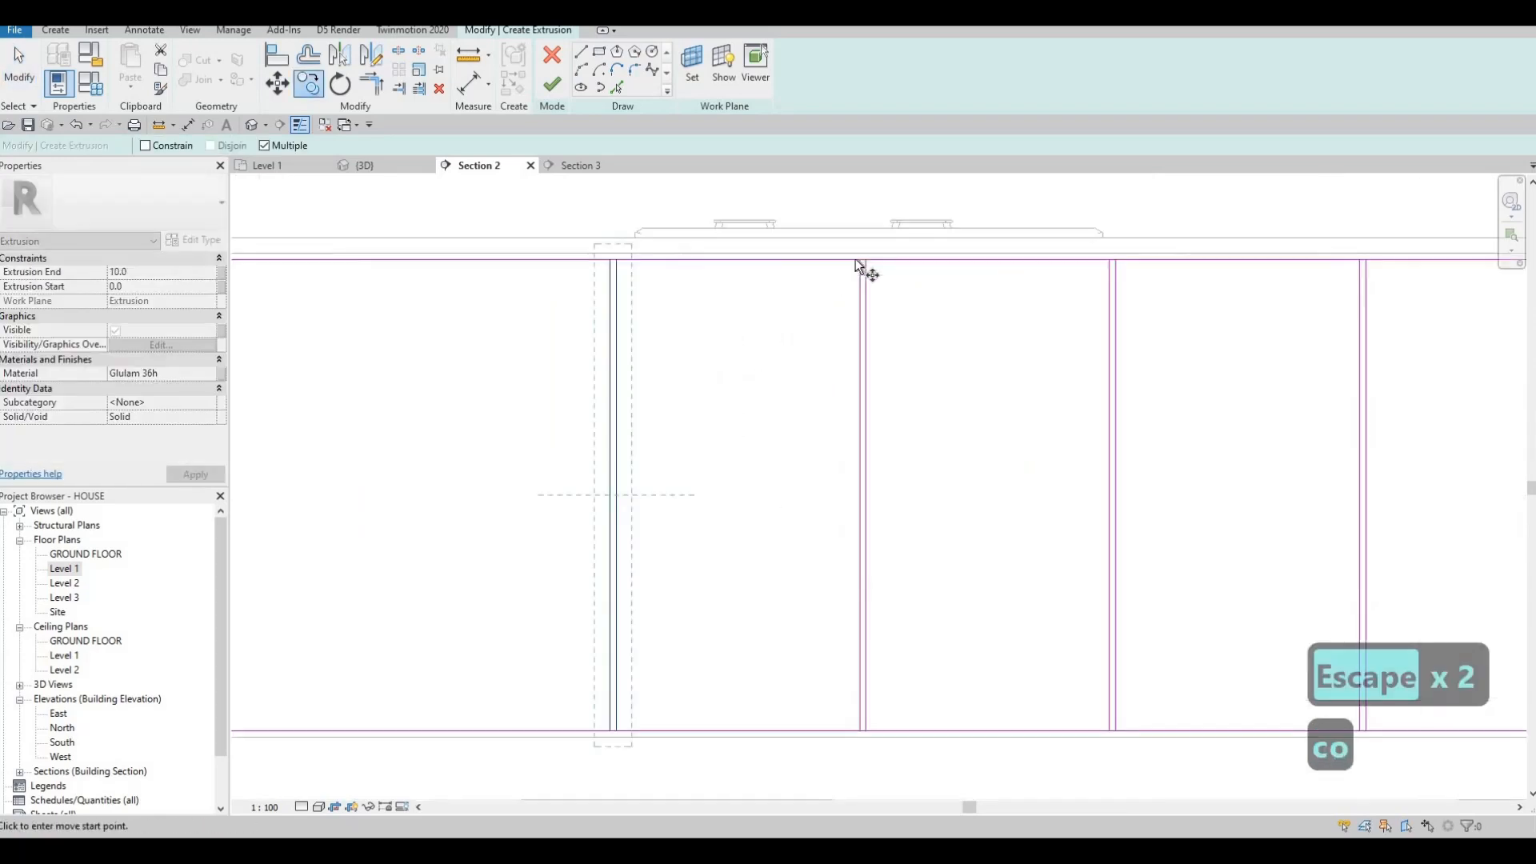
{"action": "left_click", "coordinate": [608, 260]}
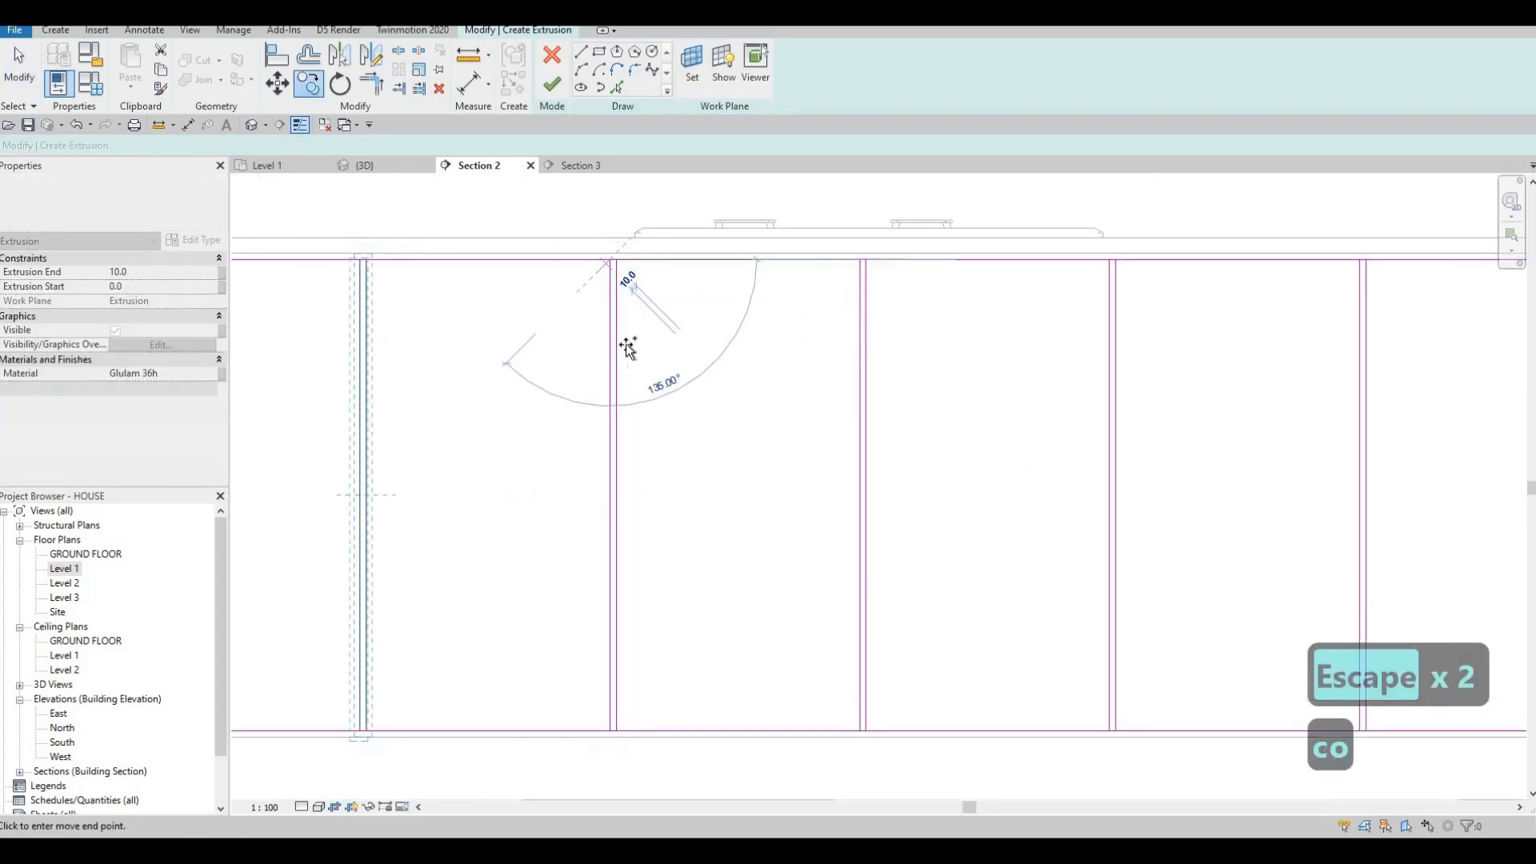
{"action": "scroll", "coordinate": [632, 336], "scroll_direction": "down", "scroll_amount": 6}
{"action": "key", "text": "Escape"}
{"action": "key", "text": "Escape"}
{"action": "key", "text": "Escape"}
{"action": "scroll", "coordinate": [571, 296], "scroll_direction": "up", "scroll_amount": 6}
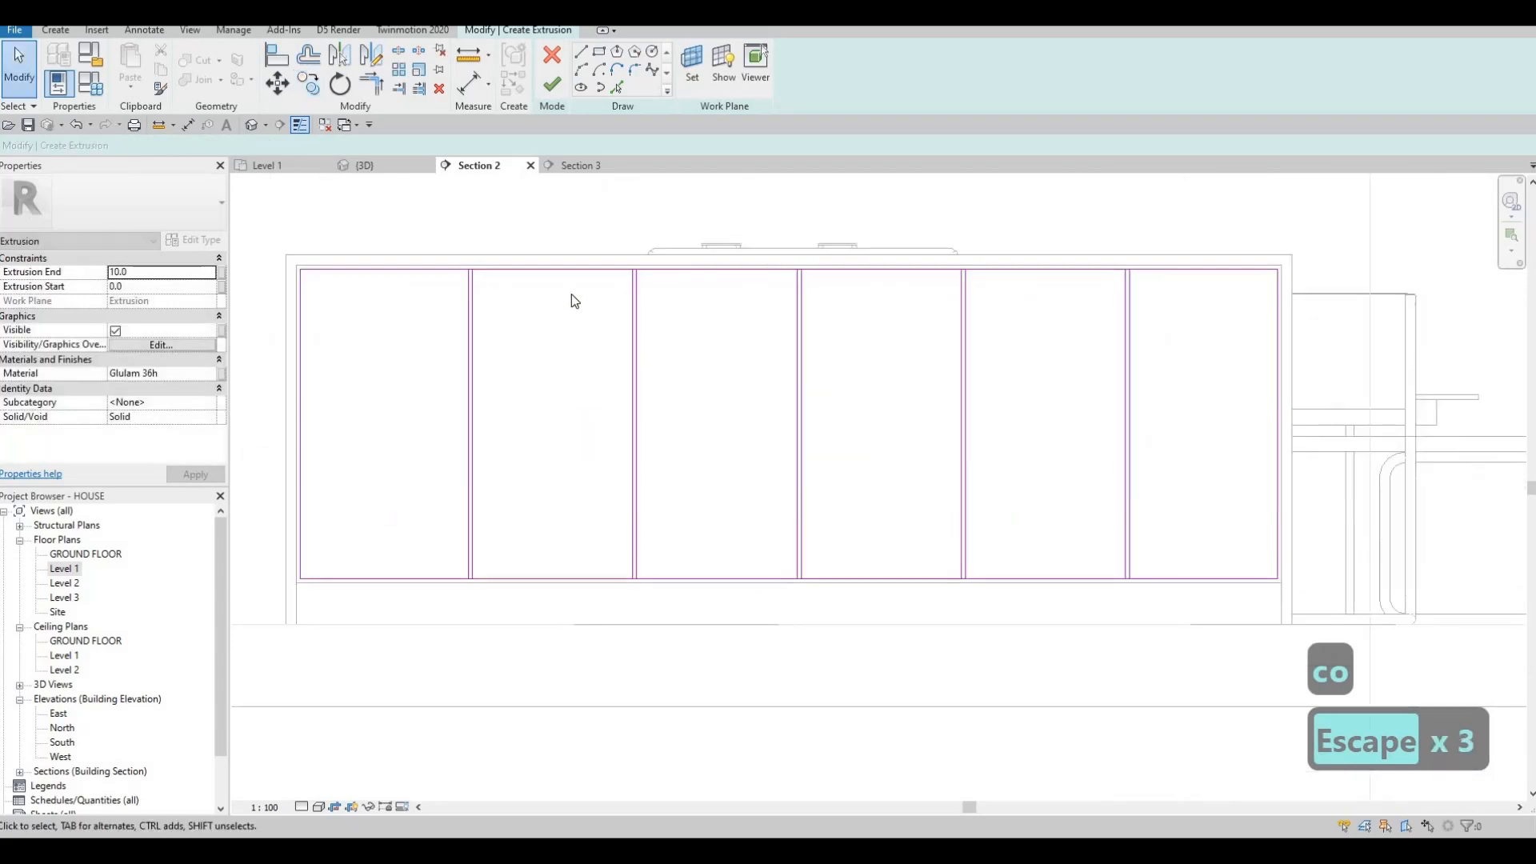
Split the sketch's top line at each divider post using Split Element (SL).
{"action": "key", "text": "s"}
{"action": "key", "text": "l"}
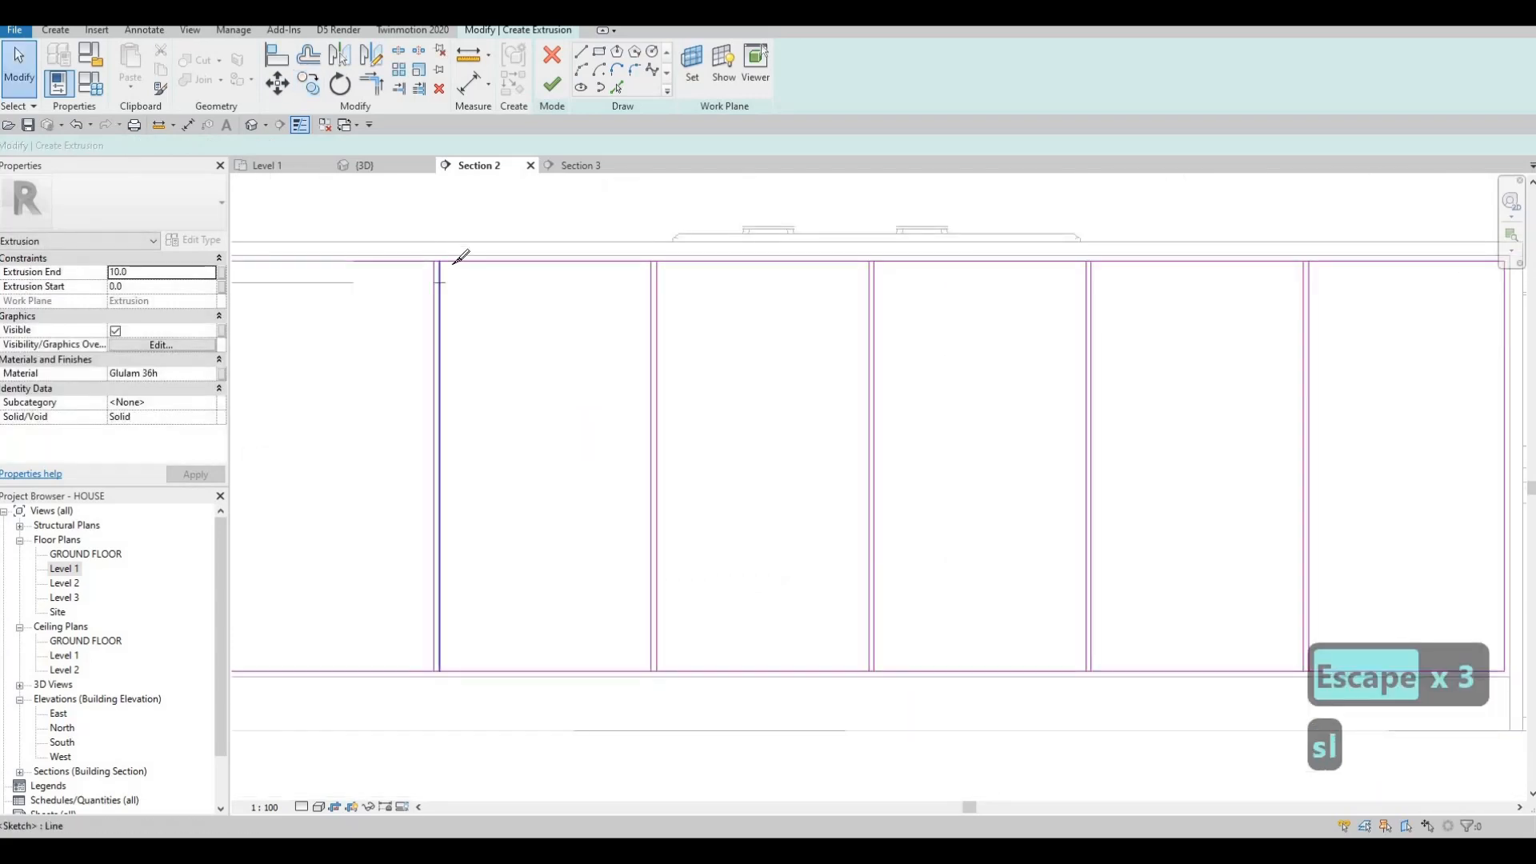
{"action": "scroll", "coordinate": [448, 250], "scroll_direction": "up", "scroll_amount": 3}
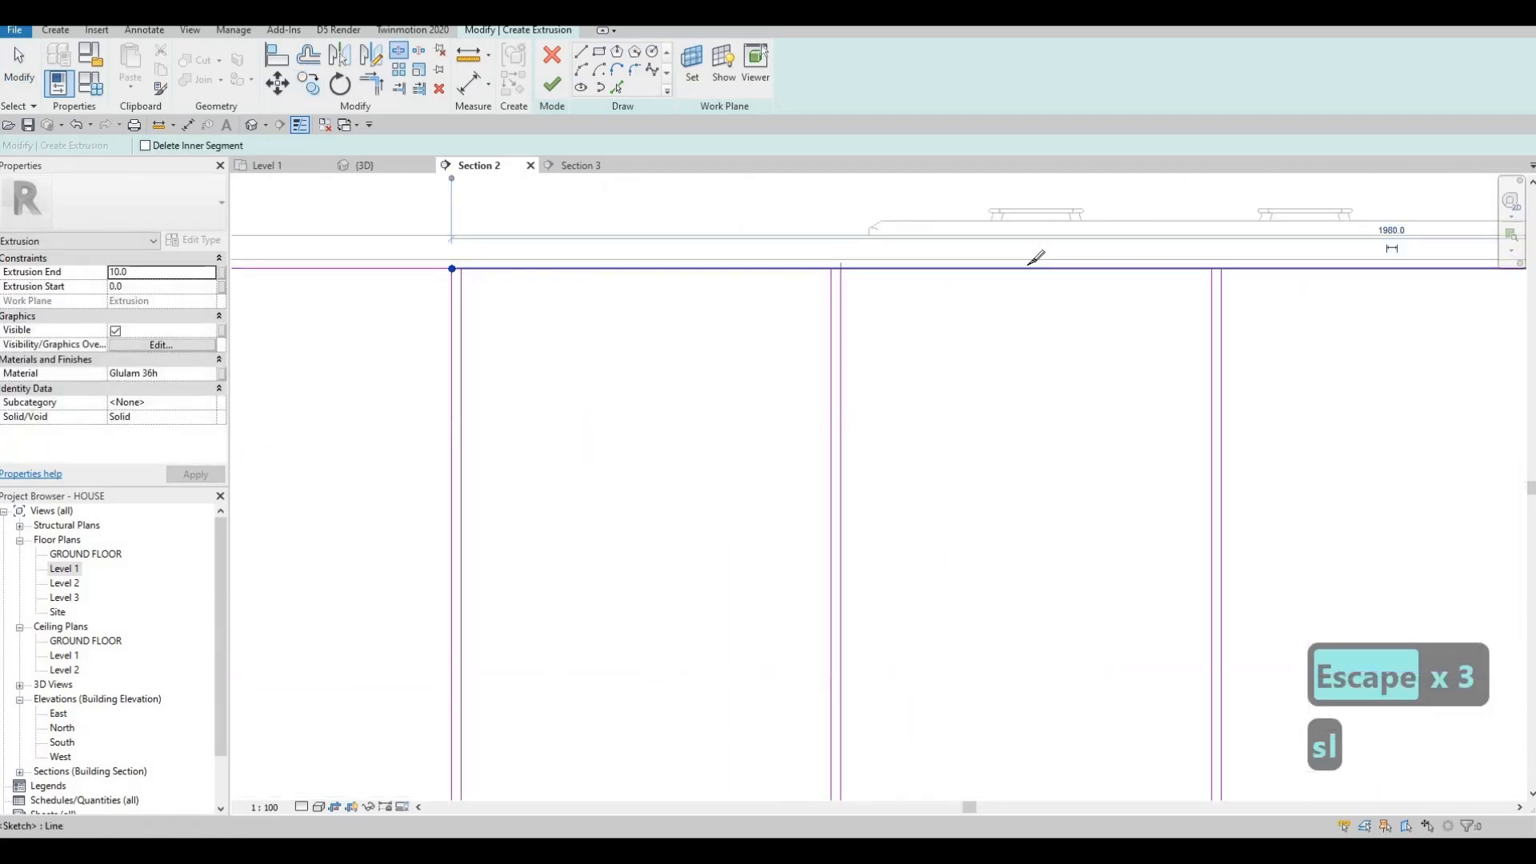
{"action": "left_click", "coordinate": [1212, 268]}
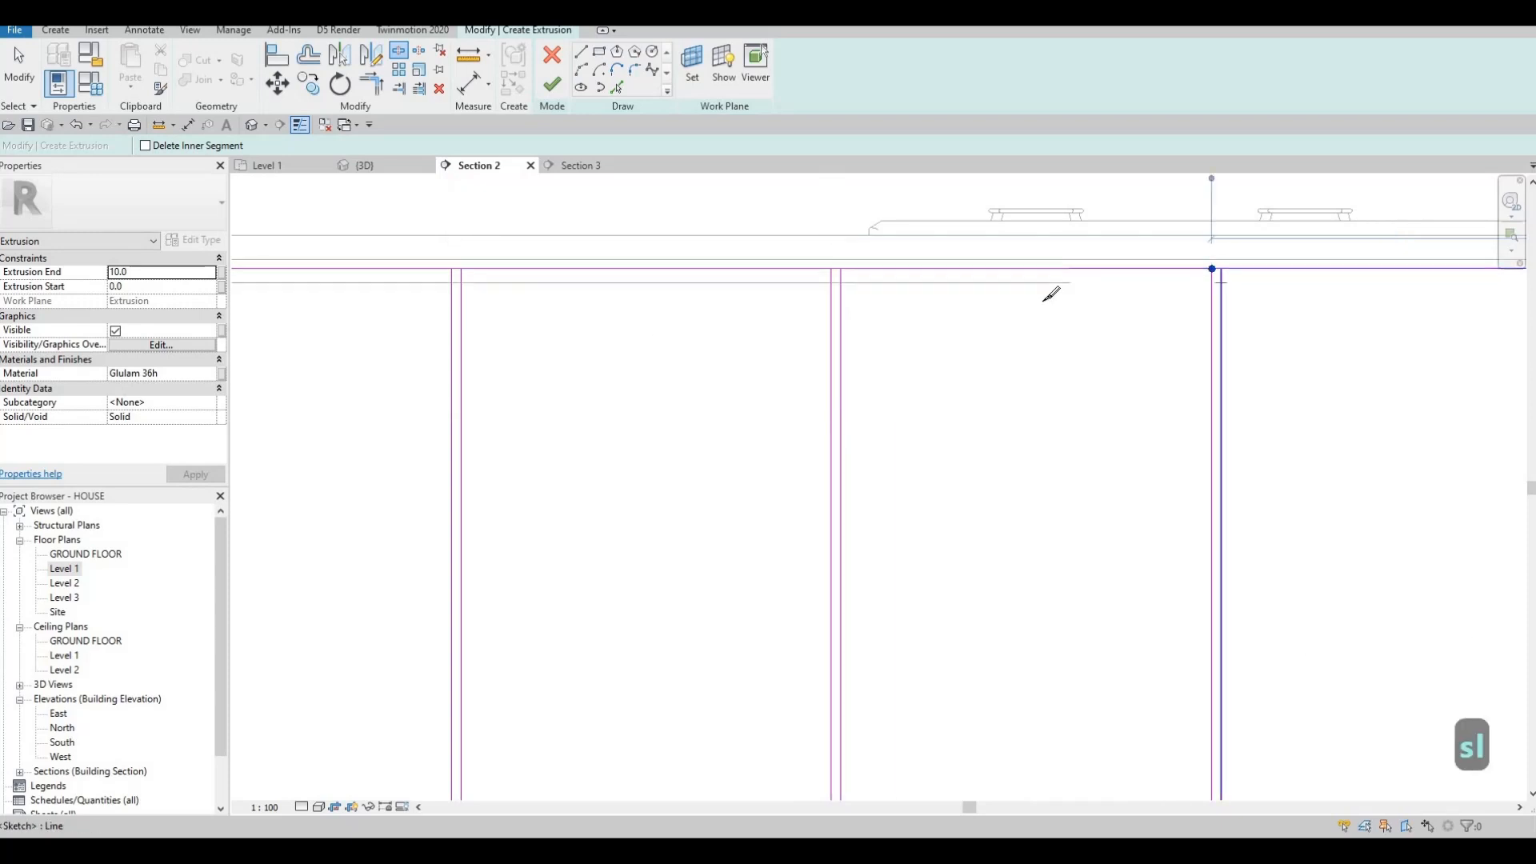
{"action": "middle_click_drag", "start_coordinate": [1043, 302], "coordinate": [520, 312]}
{"action": "scroll", "coordinate": [1080, 281], "scroll_direction": "up", "scroll_amount": 1}
{"action": "left_click", "coordinate": [1076, 280]}
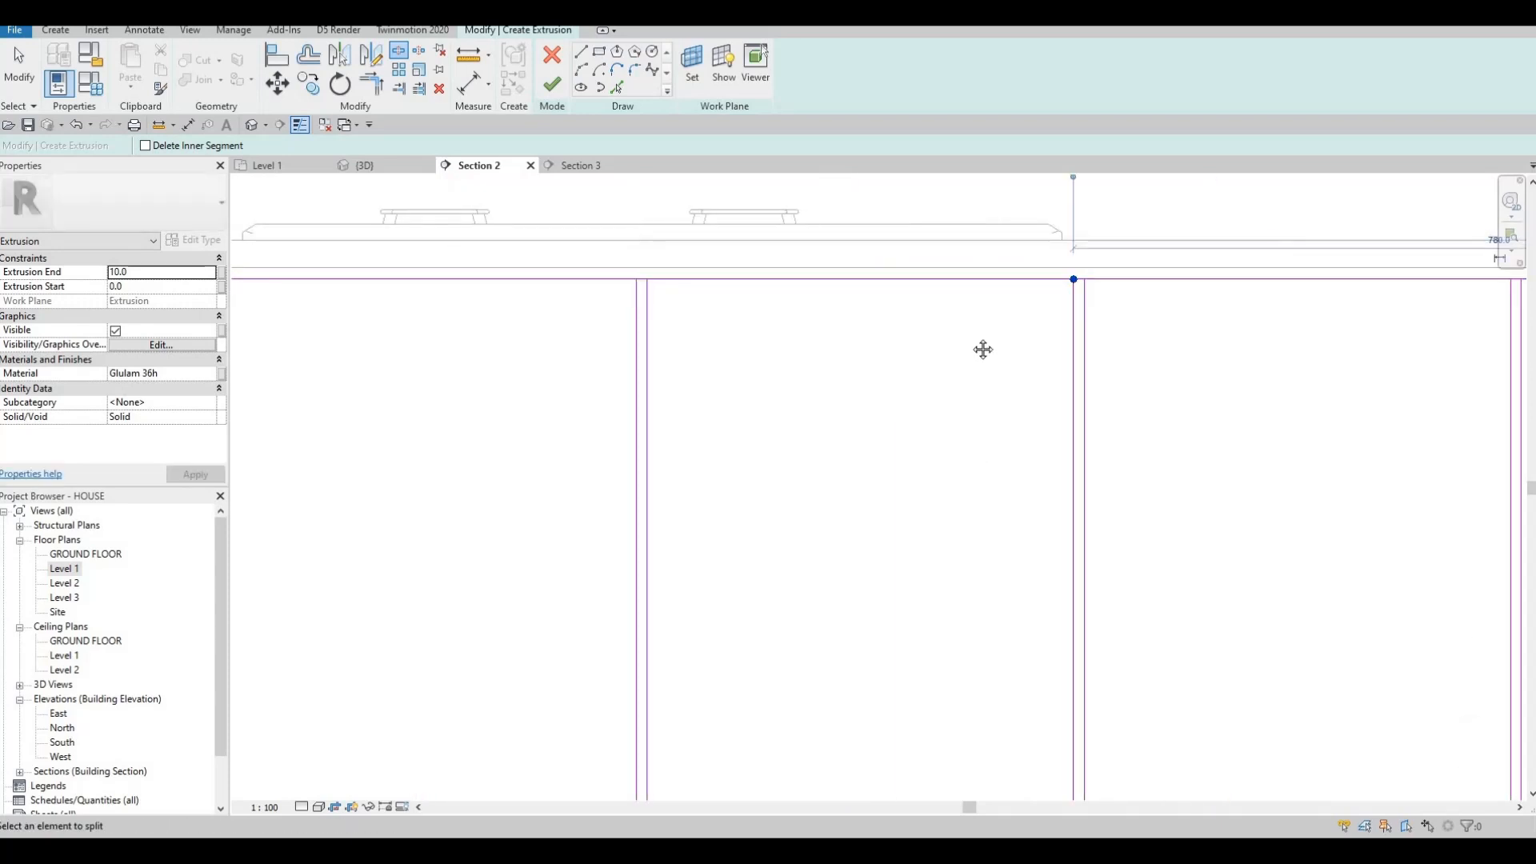
{"action": "scroll", "coordinate": [1097, 307], "scroll_direction": "down", "scroll_amount": 3}
{"action": "middle_click_drag", "start_coordinate": [1029, 530], "coordinate": [981, 388]}
{"action": "middle_click_drag", "start_coordinate": [1121, 333], "coordinate": [991, 508]}
{"action": "scroll", "coordinate": [1130, 319], "scroll_direction": "up", "scroll_amount": 2}
{"action": "left_click", "coordinate": [1129, 318]}
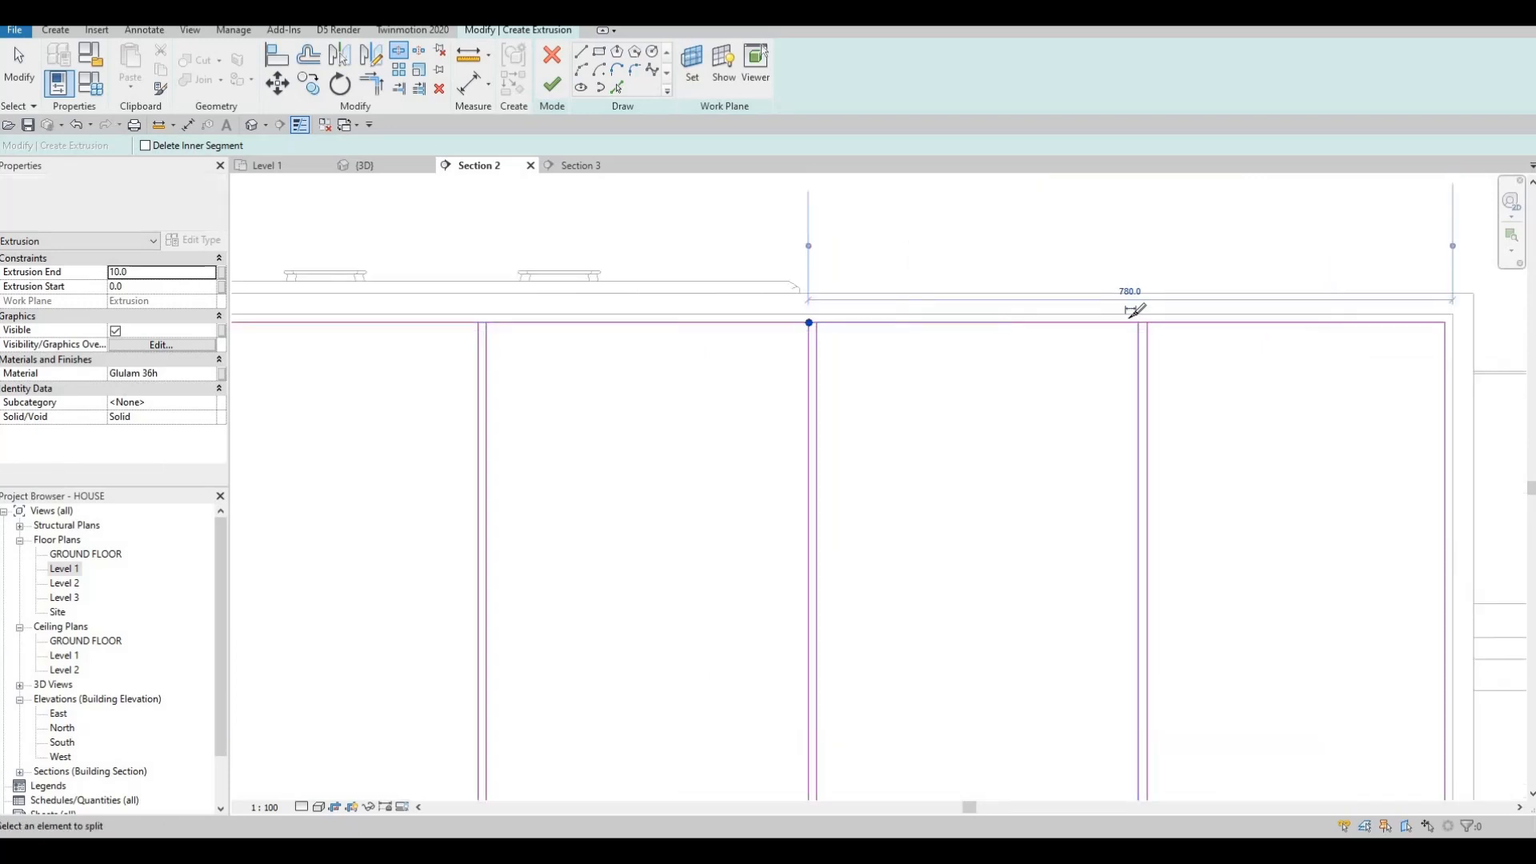
{"action": "scroll", "coordinate": [1134, 311], "scroll_direction": "up", "scroll_amount": 2}
{"action": "left_click", "coordinate": [1122, 318]}
Split the bottom sketch line at the left, middle and remaining posts.
{"action": "scroll", "coordinate": [1089, 319], "scroll_direction": "down", "scroll_amount": 2}
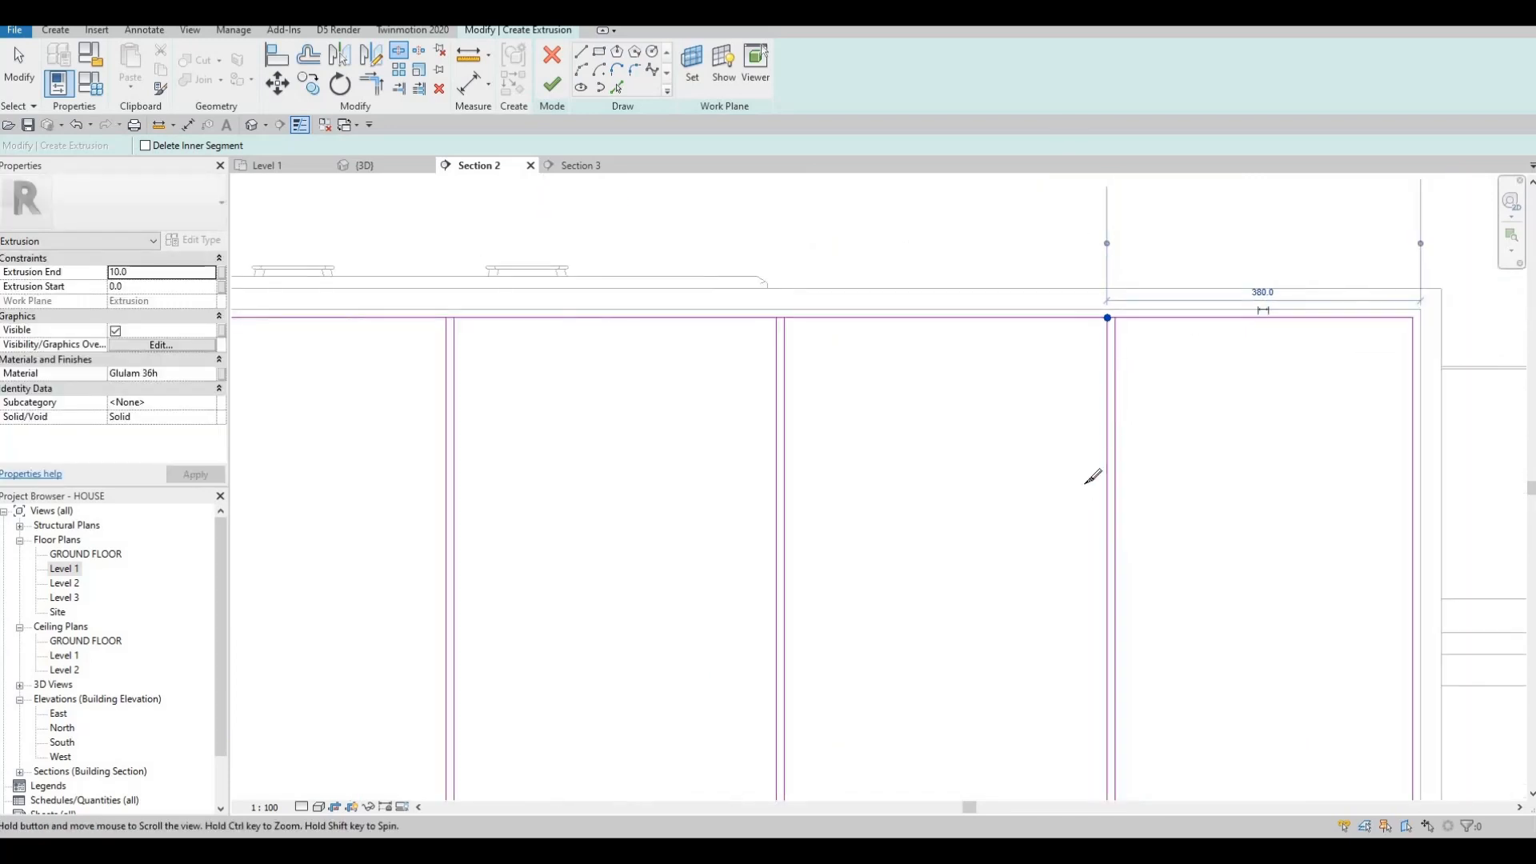
{"action": "middle_click_drag", "start_coordinate": [1080, 496], "coordinate": [1069, 131]}
{"action": "scroll", "coordinate": [1093, 472], "scroll_direction": "up", "scroll_amount": 2}
{"action": "left_click", "coordinate": [583, 480]}
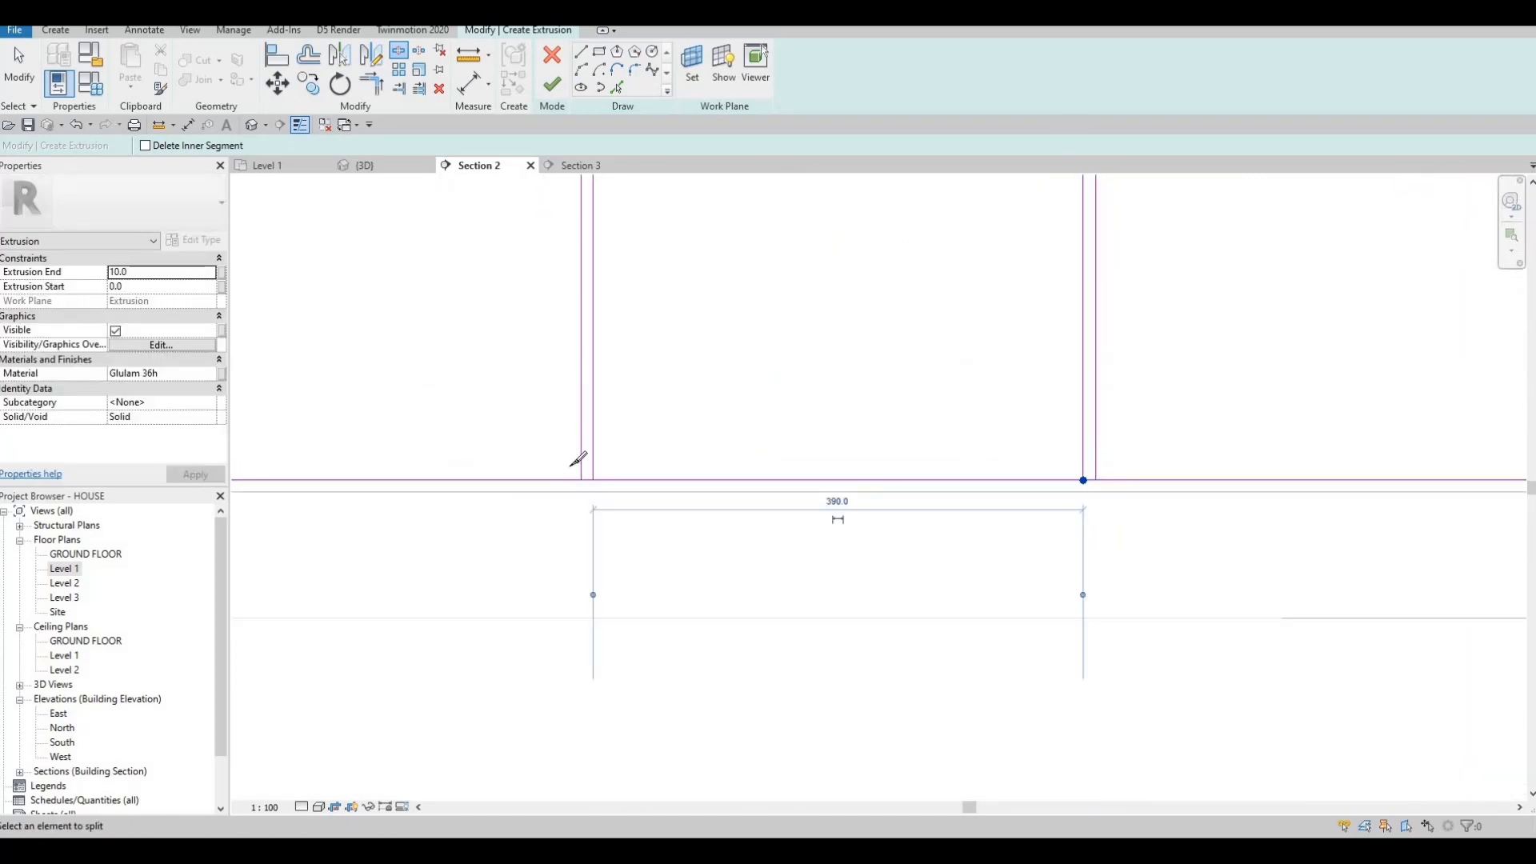
{"action": "left_click", "coordinate": [580, 480]}
{"action": "scroll", "coordinate": [570, 466], "scroll_direction": "down", "scroll_amount": 4}
{"action": "middle_click_drag", "start_coordinate": [299, 467], "coordinate": [752, 466]}
{"action": "scroll", "coordinate": [738, 477], "scroll_direction": "up", "scroll_amount": 3}
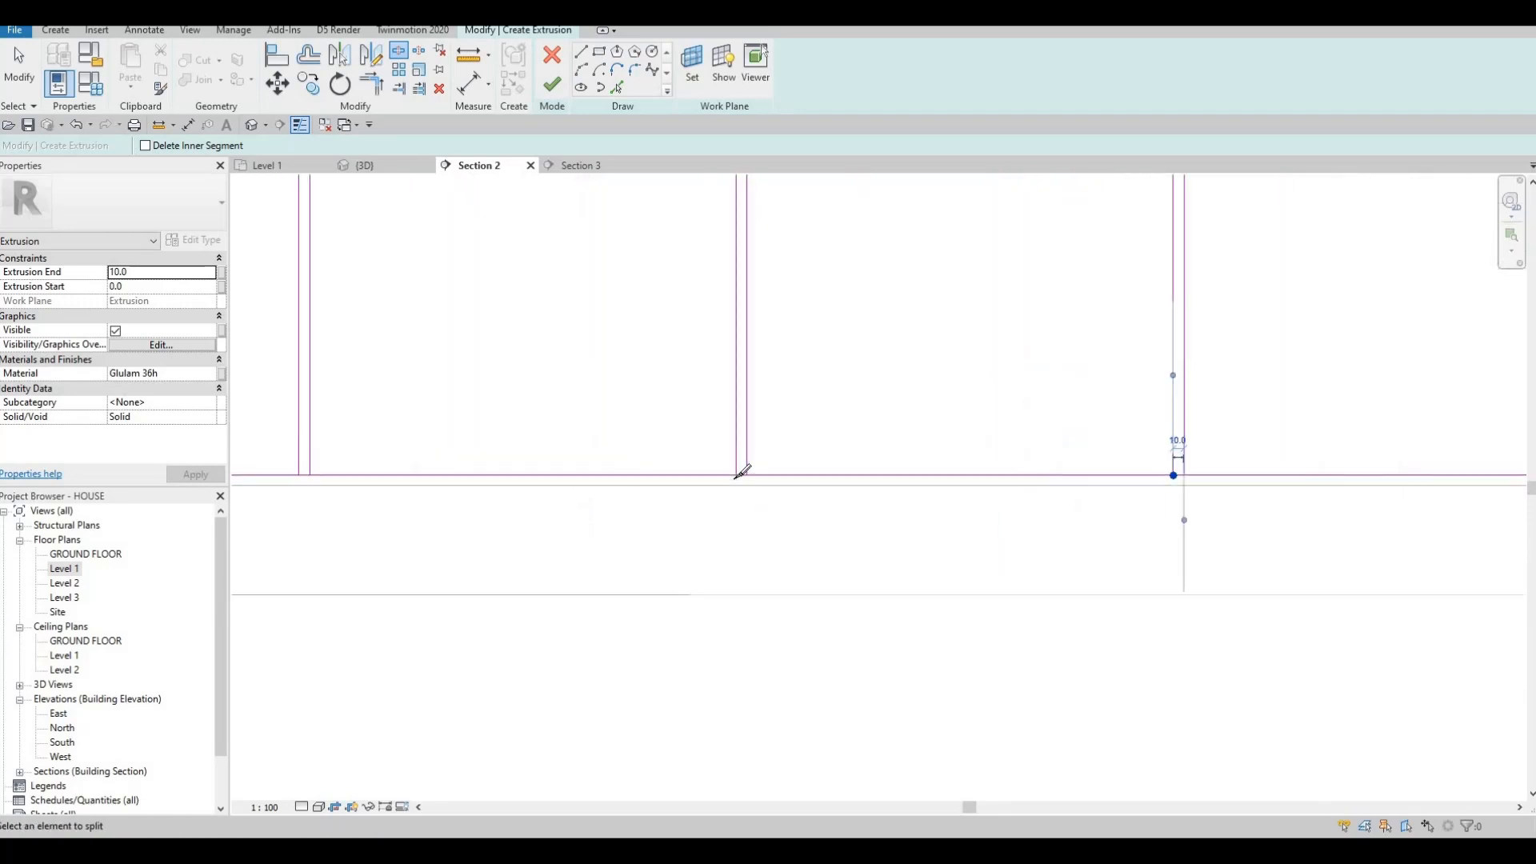
{"action": "left_click", "coordinate": [736, 477]}
{"action": "middle_click_drag", "start_coordinate": [626, 477], "coordinate": [1188, 500]}
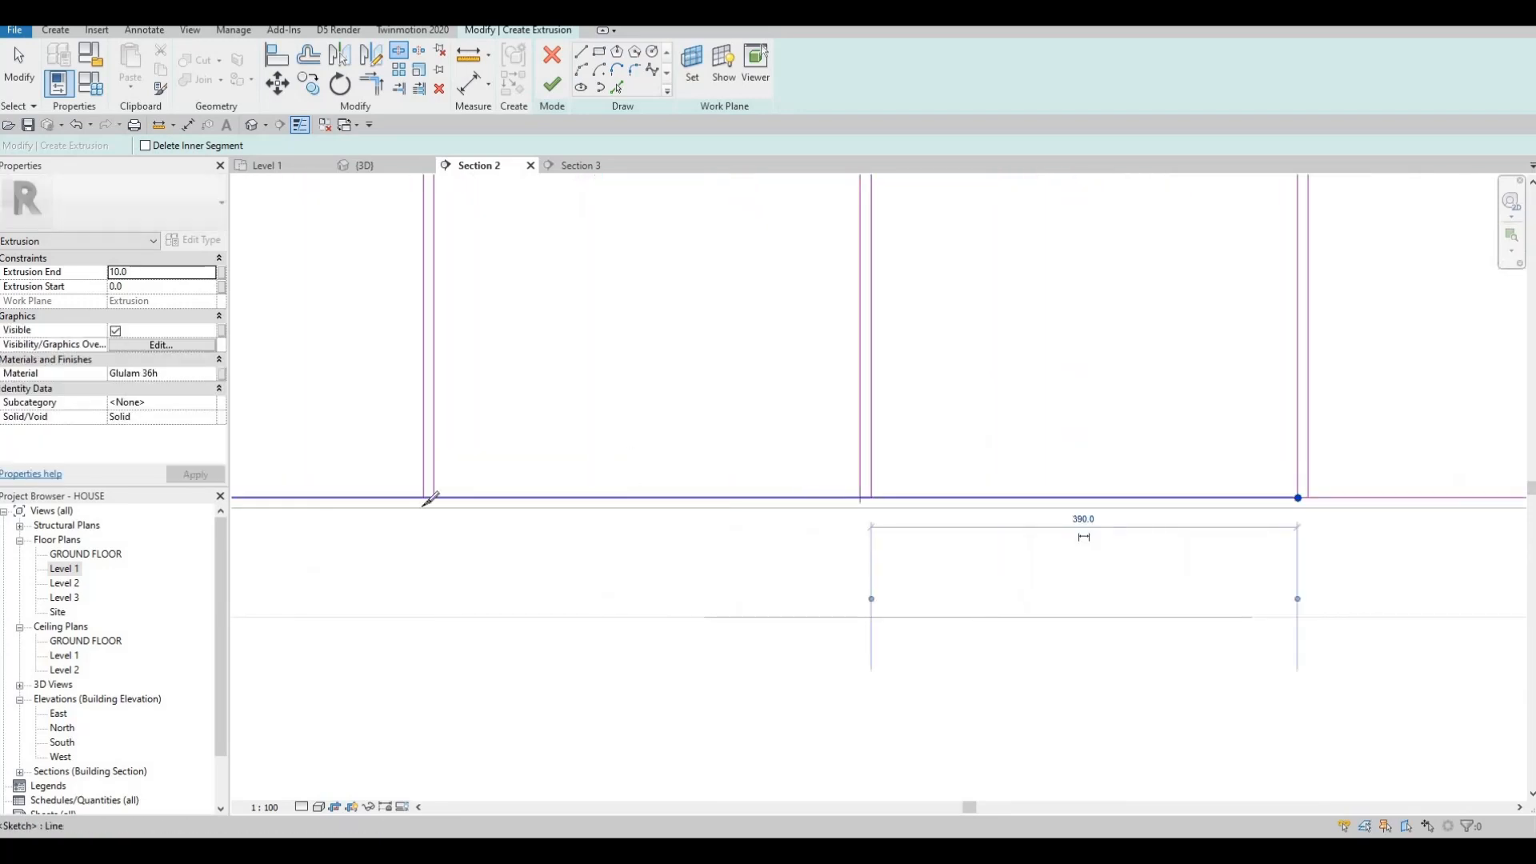
{"action": "left_click", "coordinate": [426, 500]}
{"action": "scroll", "coordinate": [587, 439], "scroll_direction": "down", "scroll_amount": 6}
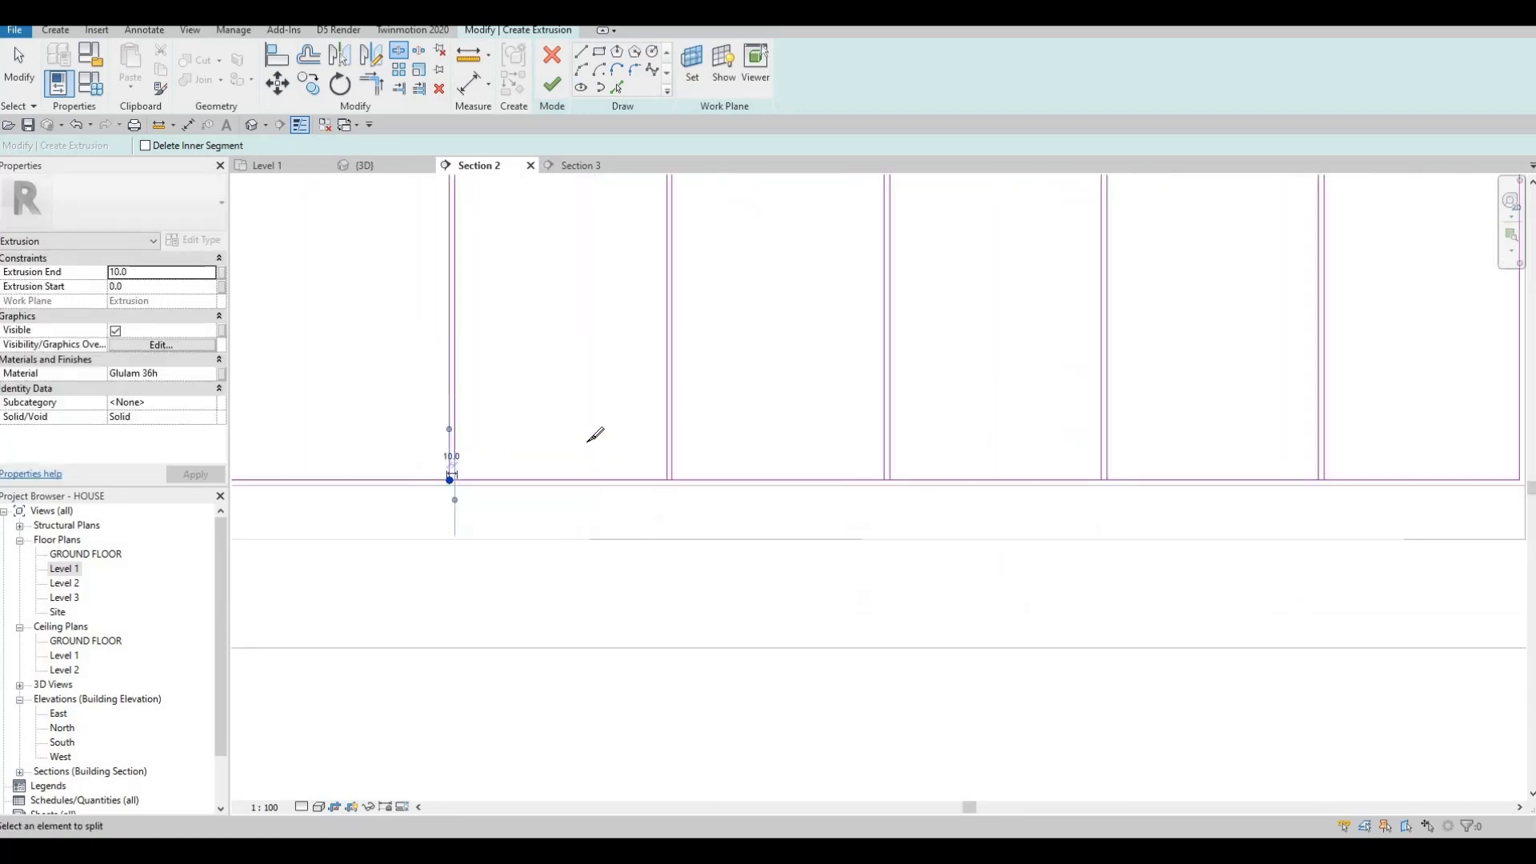
{"action": "key", "text": "Escape"}
{"action": "key", "text": "Escape"}
Trim the rightmost panel's top and bottom lines into closed corners with Trim/Extend (TR).
{"action": "key", "text": "t"}
{"action": "key", "text": "r"}
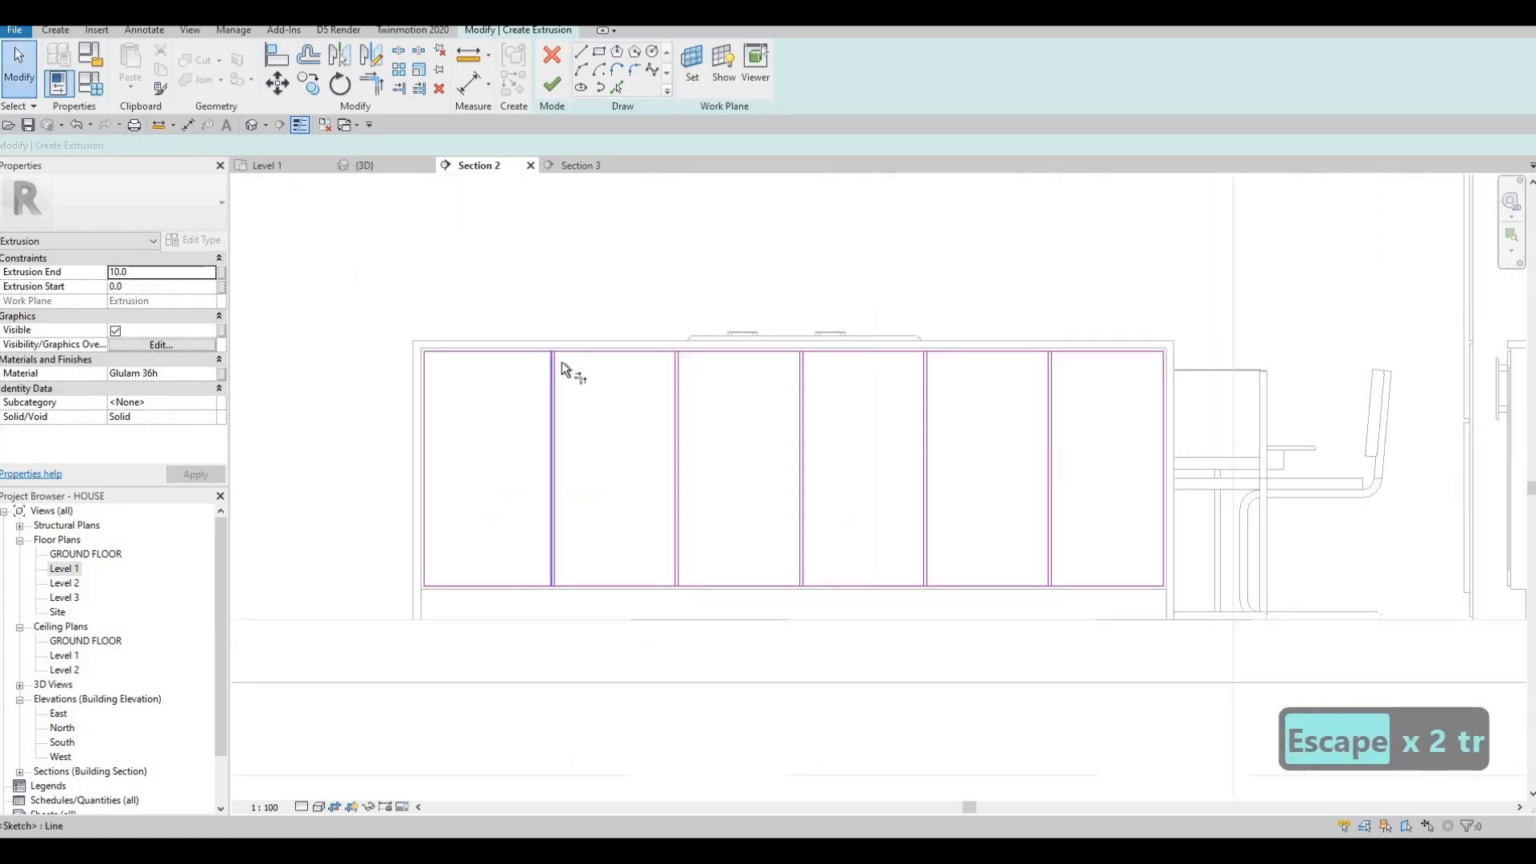
{"action": "scroll", "coordinate": [562, 362], "scroll_direction": "up", "scroll_amount": 2}
{"action": "left_click", "coordinate": [559, 370]}
{"action": "key", "text": "Escape"}
{"action": "key", "text": "Escape"}
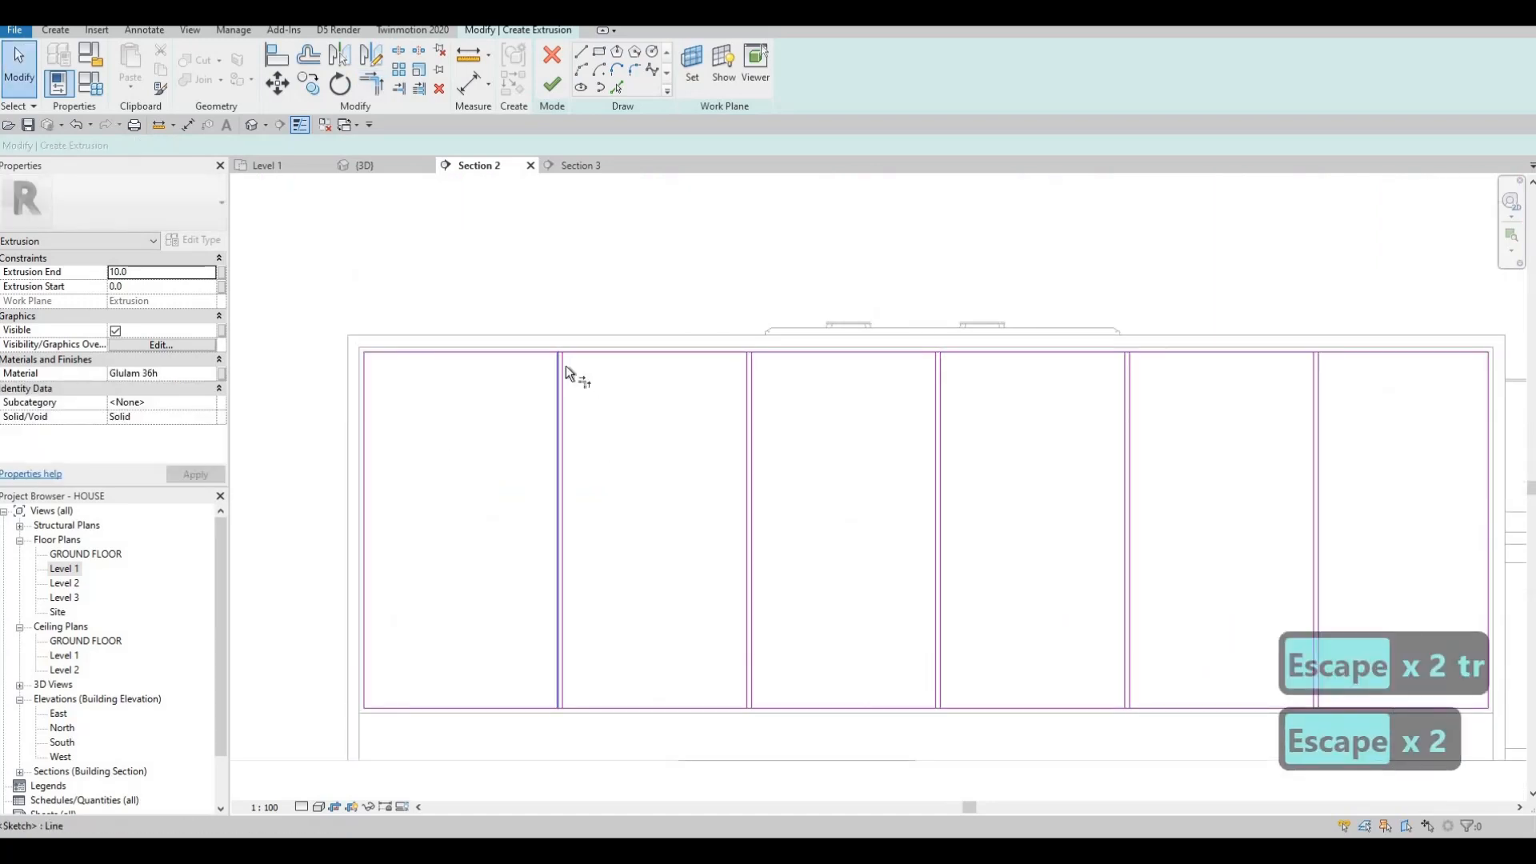
{"action": "key", "text": "t"}
{"action": "key", "text": "r"}
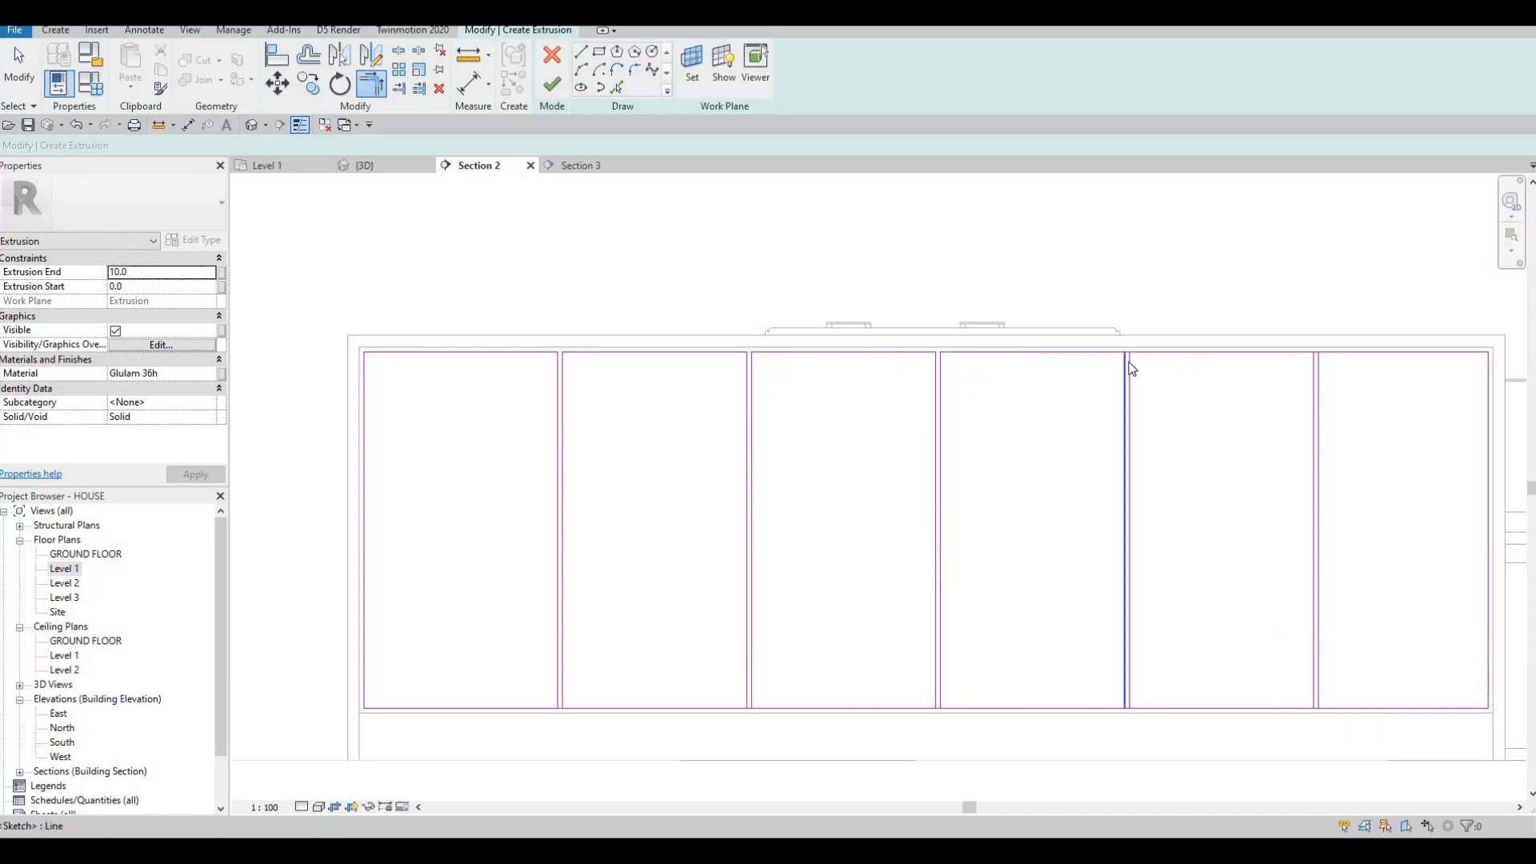
{"action": "key", "text": "Escape"}
{"action": "key", "text": "Escape"}
{"action": "key", "text": "t"}
{"action": "key", "text": "r"}
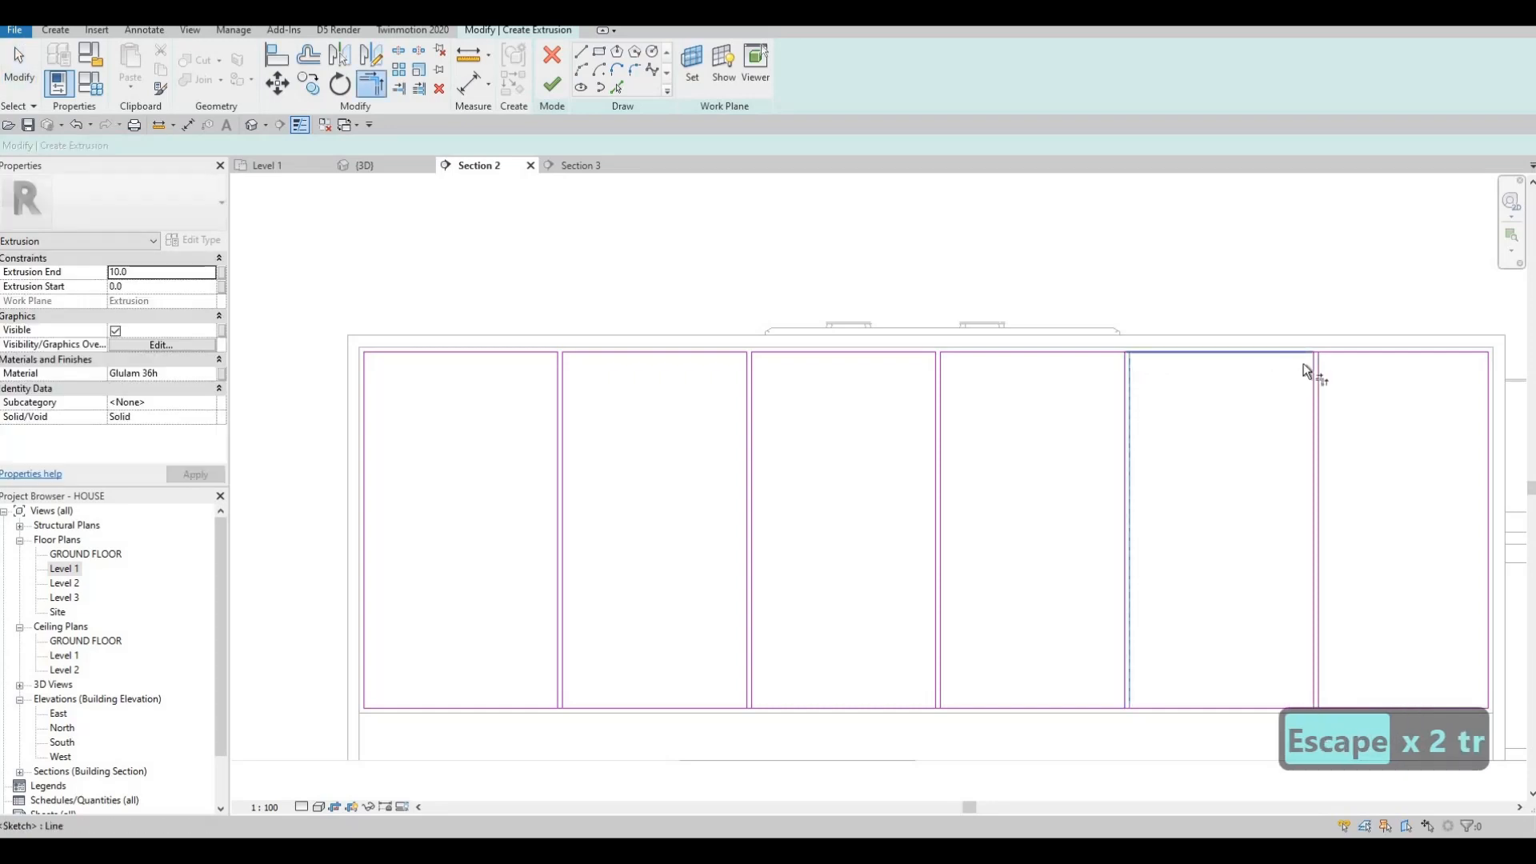
{"action": "left_click", "coordinate": [1331, 353]}
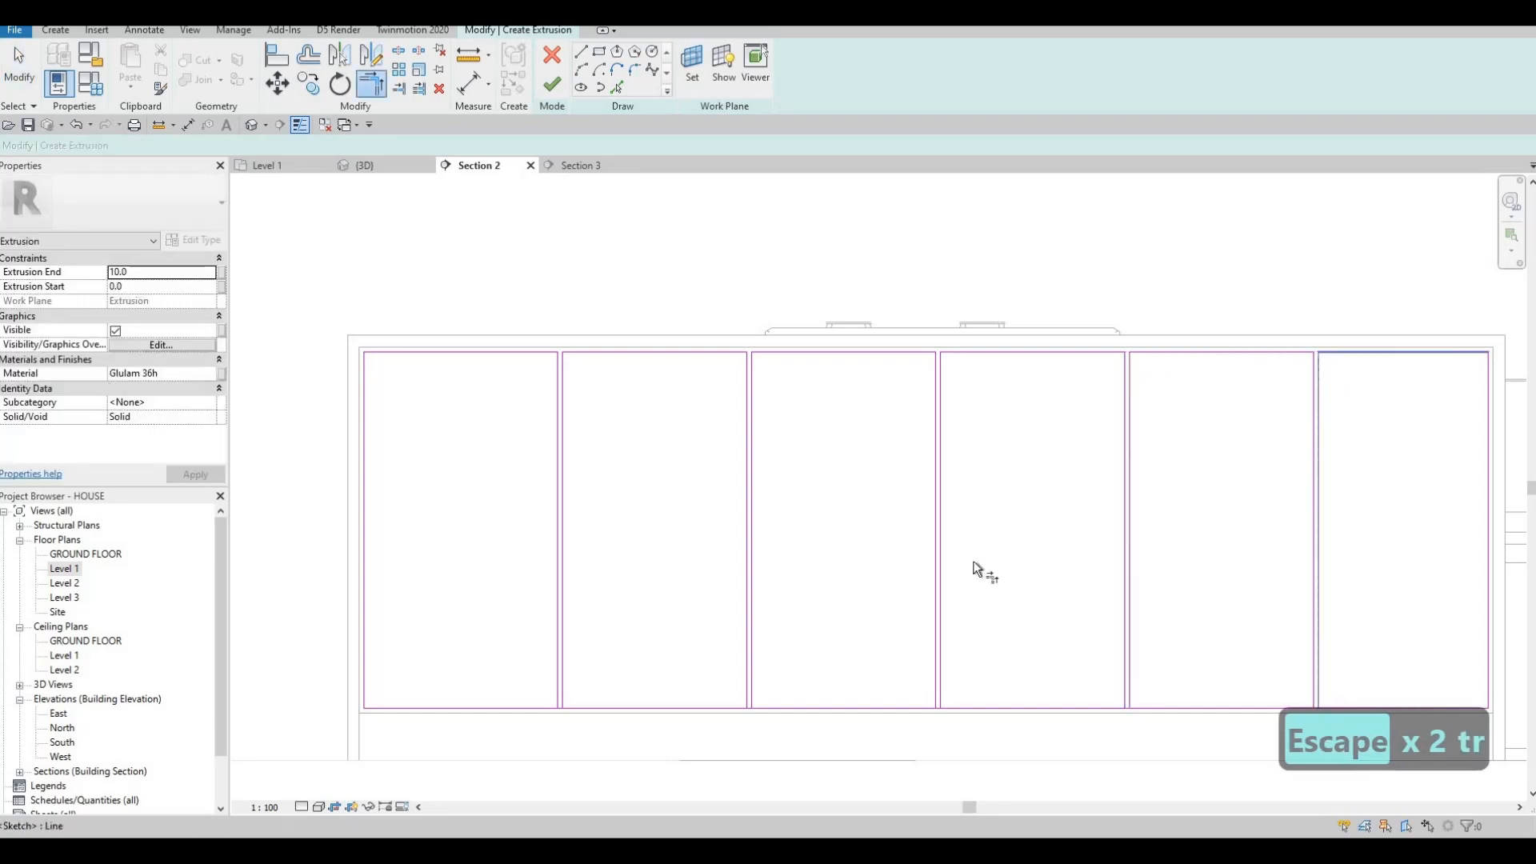
{"action": "middle_click_drag", "start_coordinate": [1328, 641], "coordinate": [973, 563]}
{"action": "scroll", "coordinate": [982, 596], "scroll_direction": "down", "scroll_amount": 1}
{"action": "scroll", "coordinate": [982, 622], "scroll_direction": "up", "scroll_amount": 2}
{"action": "left_click", "coordinate": [979, 623]}
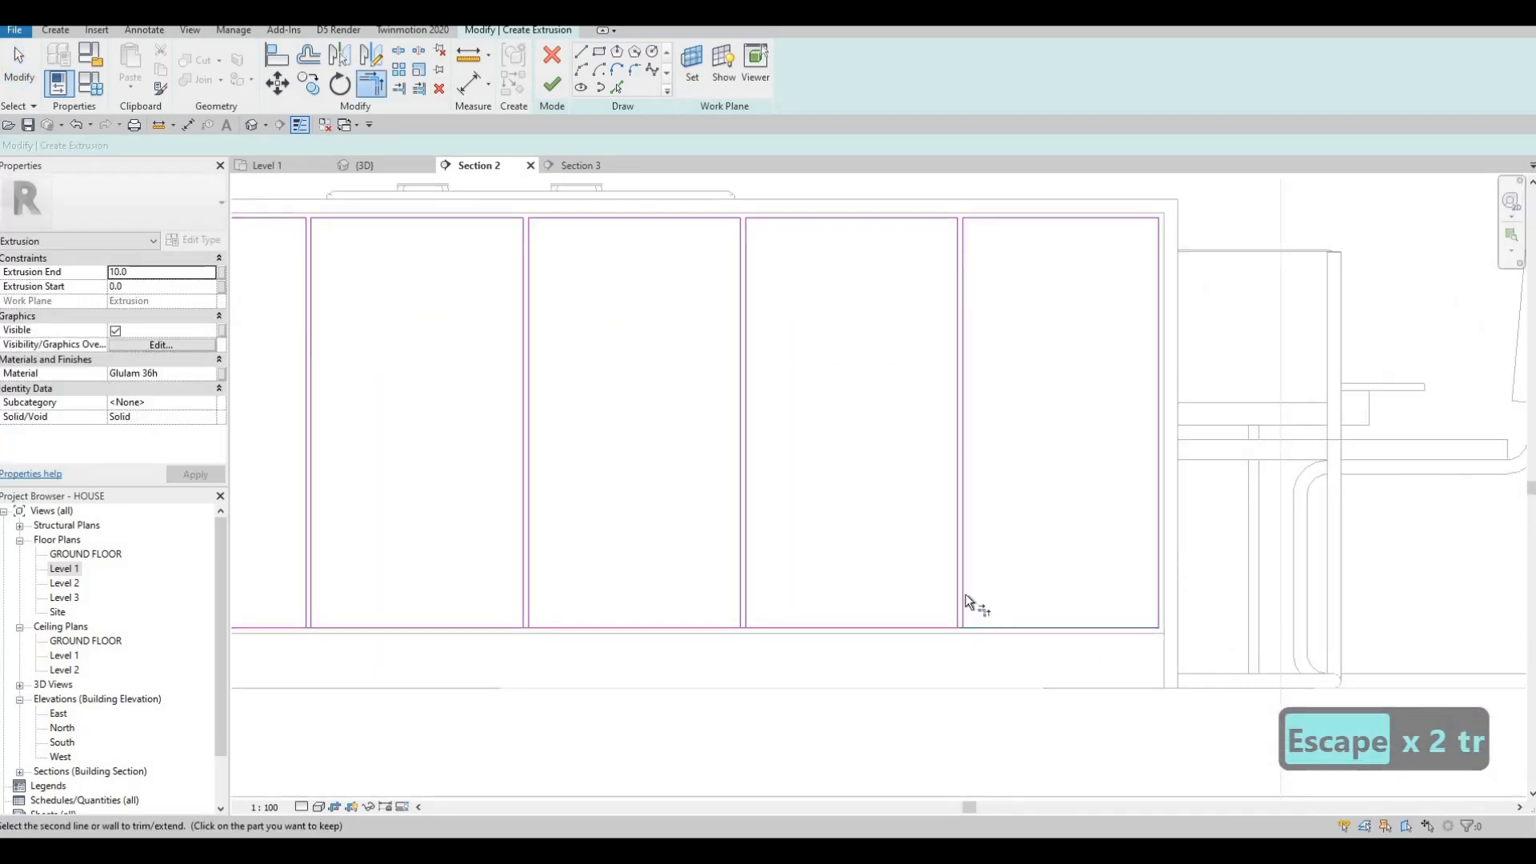
{"action": "left_click", "coordinate": [964, 594]}
Trim the corners of the fourth, third, second and next panels so each outline closes.
{"action": "left_click", "coordinate": [785, 629]}
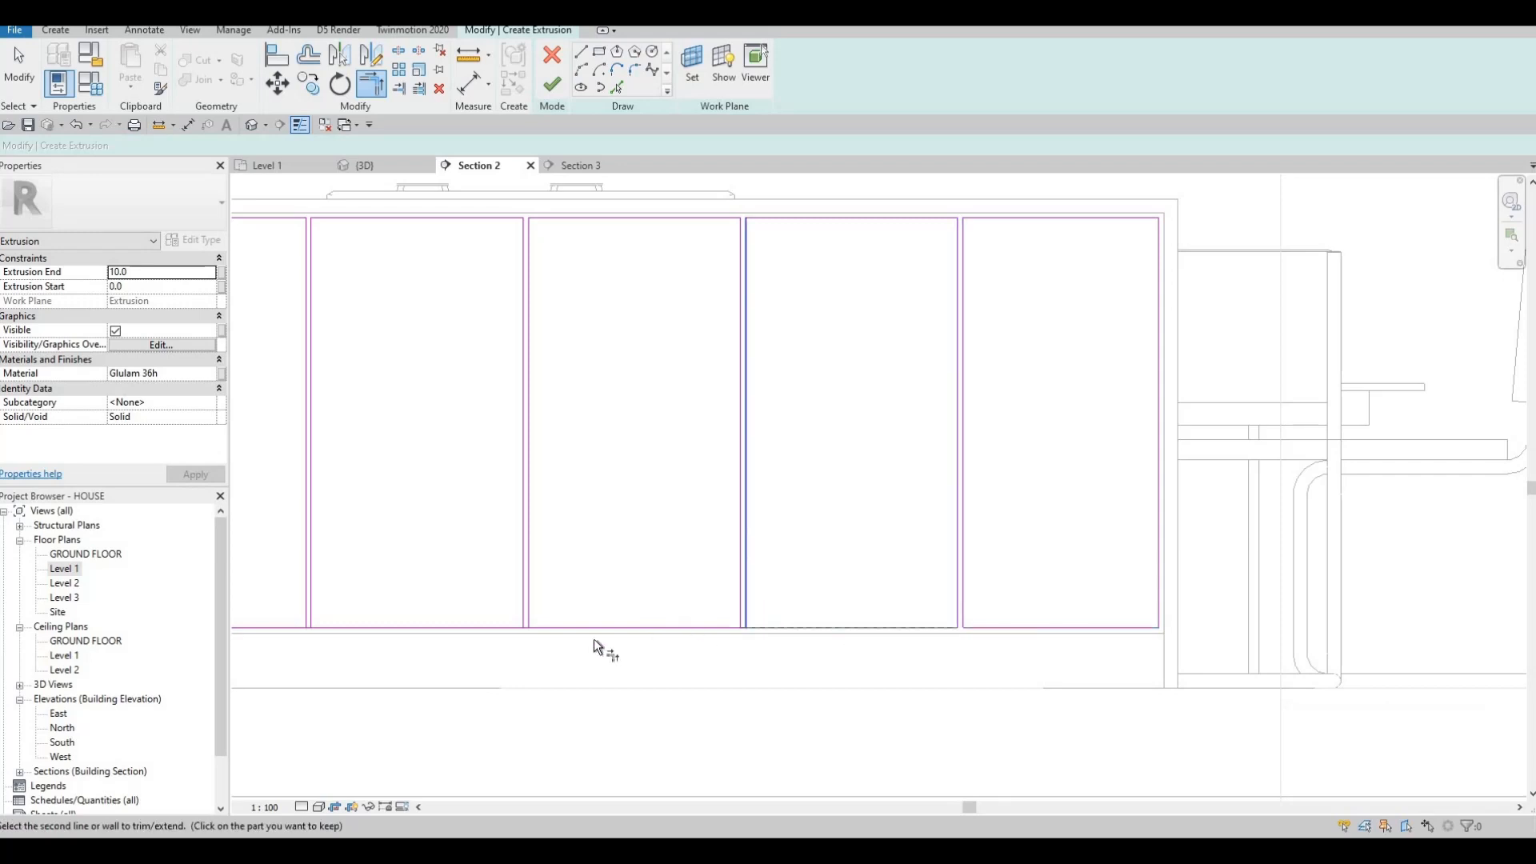
{"action": "left_click", "coordinate": [563, 625]}
{"action": "left_click", "coordinate": [530, 596]}
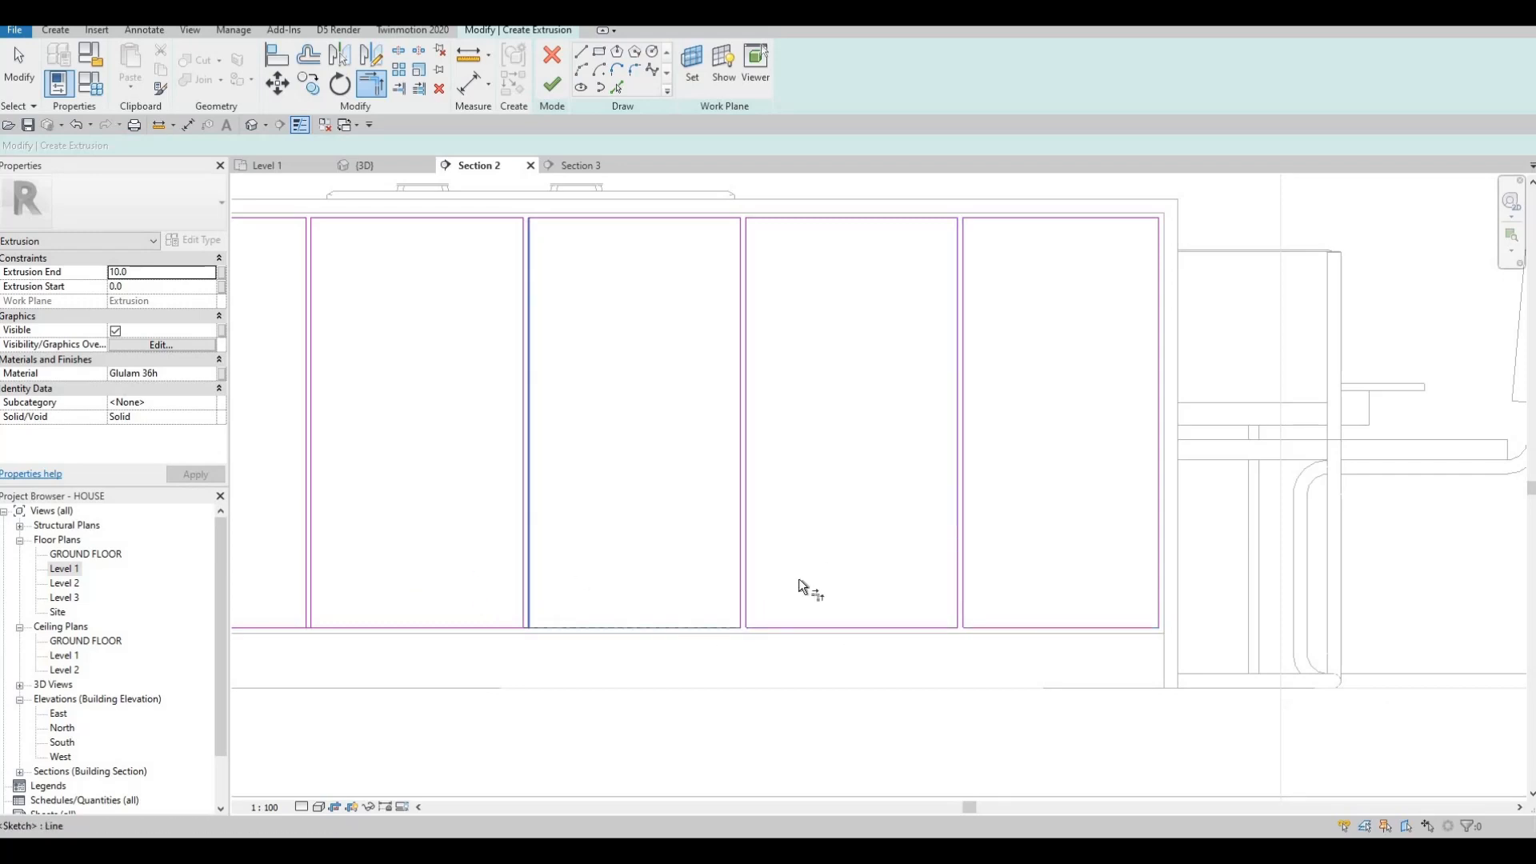
{"action": "middle_click_drag", "start_coordinate": [651, 624], "coordinate": [1051, 620]}
{"action": "left_click", "coordinate": [750, 623]}
{"action": "left_click", "coordinate": [712, 593]}
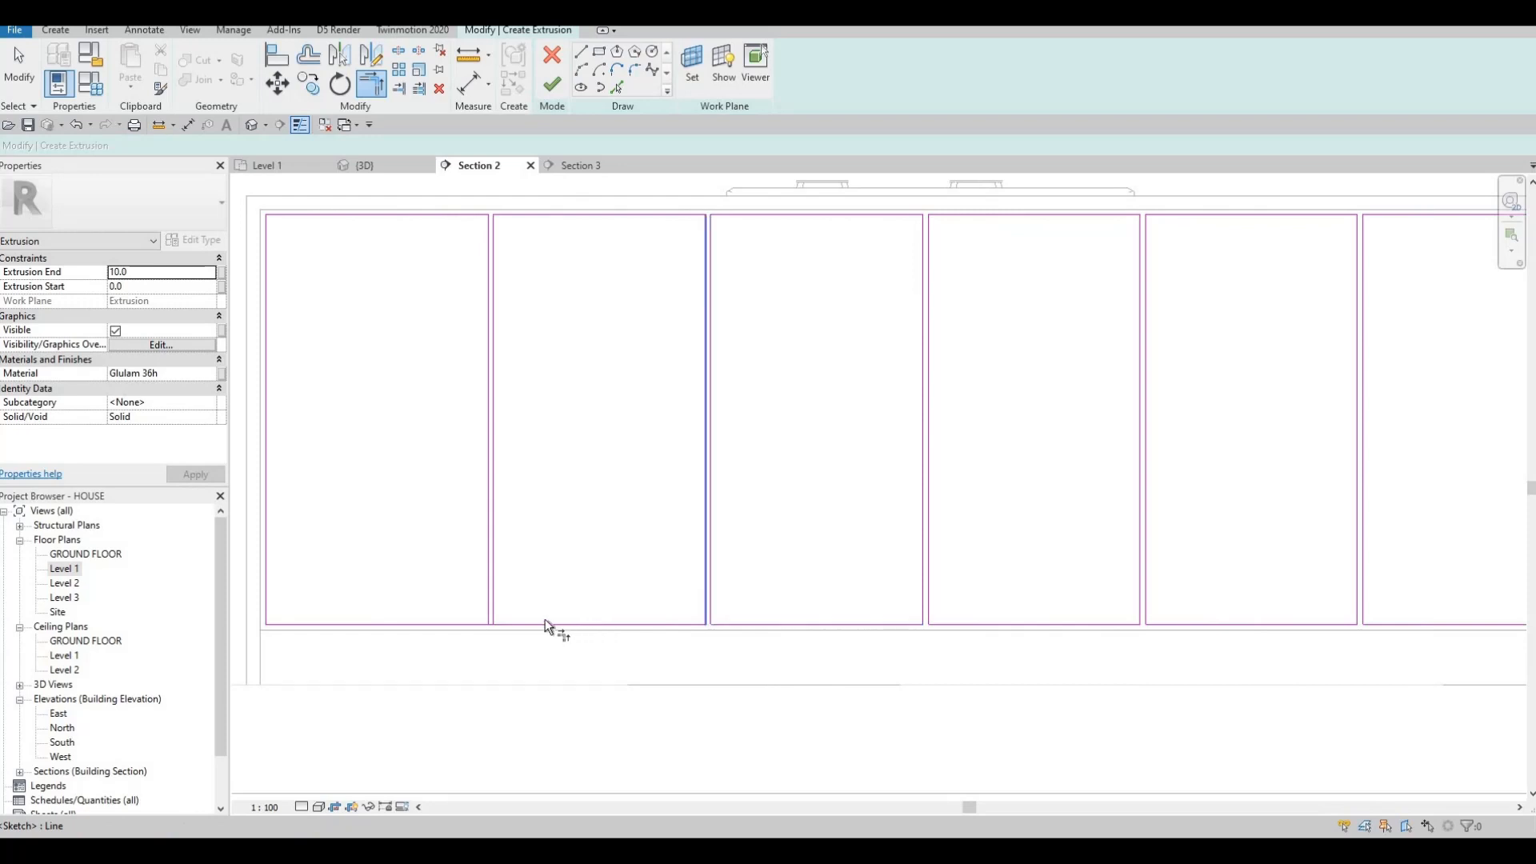
{"action": "left_click", "coordinate": [500, 593]}
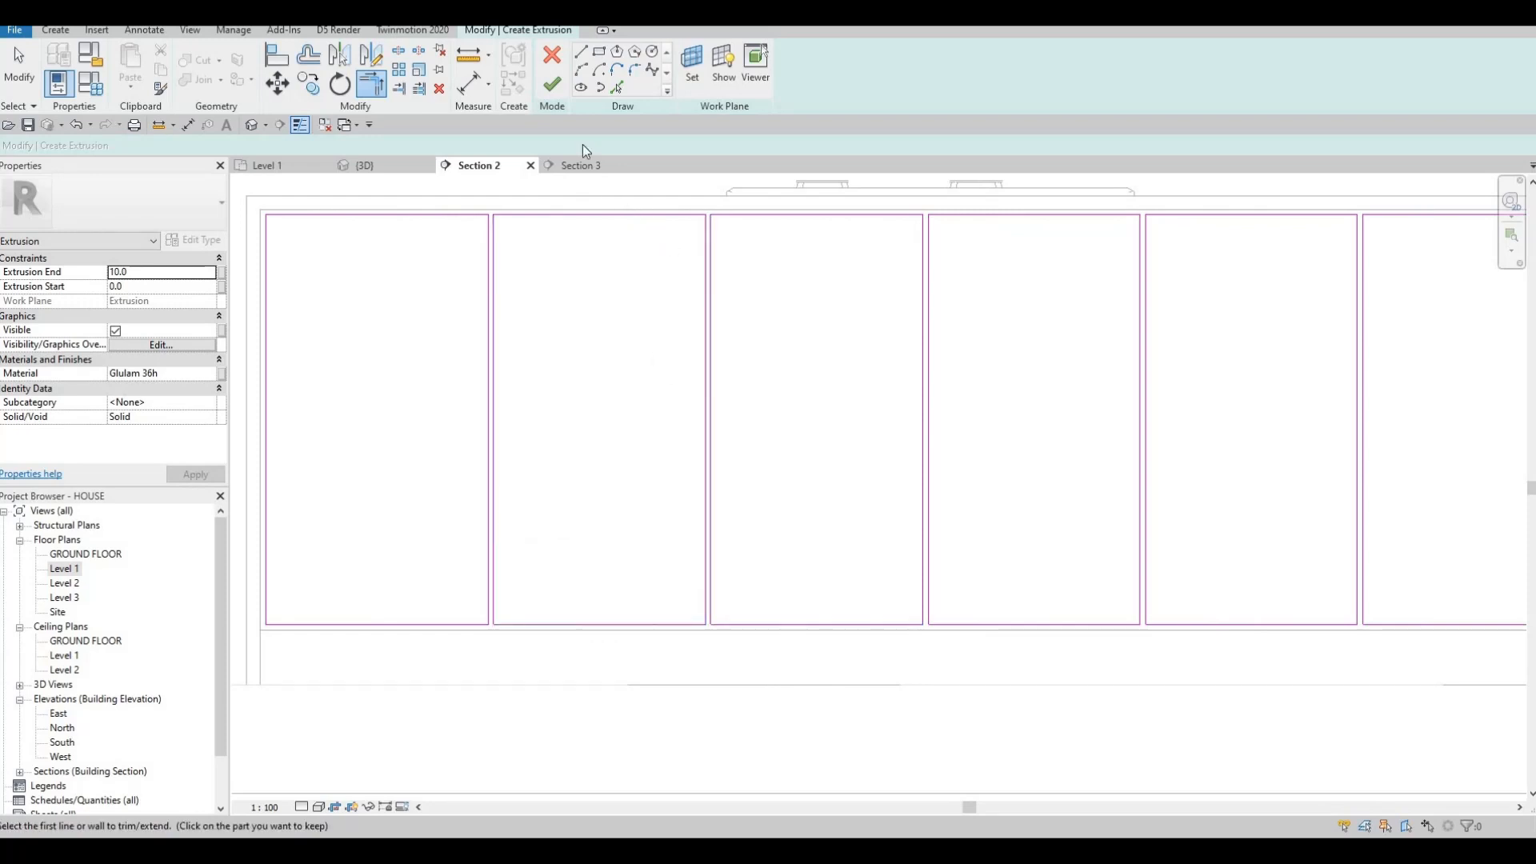
{"action": "scroll", "coordinate": [701, 485], "scroll_direction": "down", "scroll_amount": 2}
Finish the panel extrusion, then start a void extrusion and set its extrusion start and end.
{"action": "left_click", "coordinate": [552, 84]}
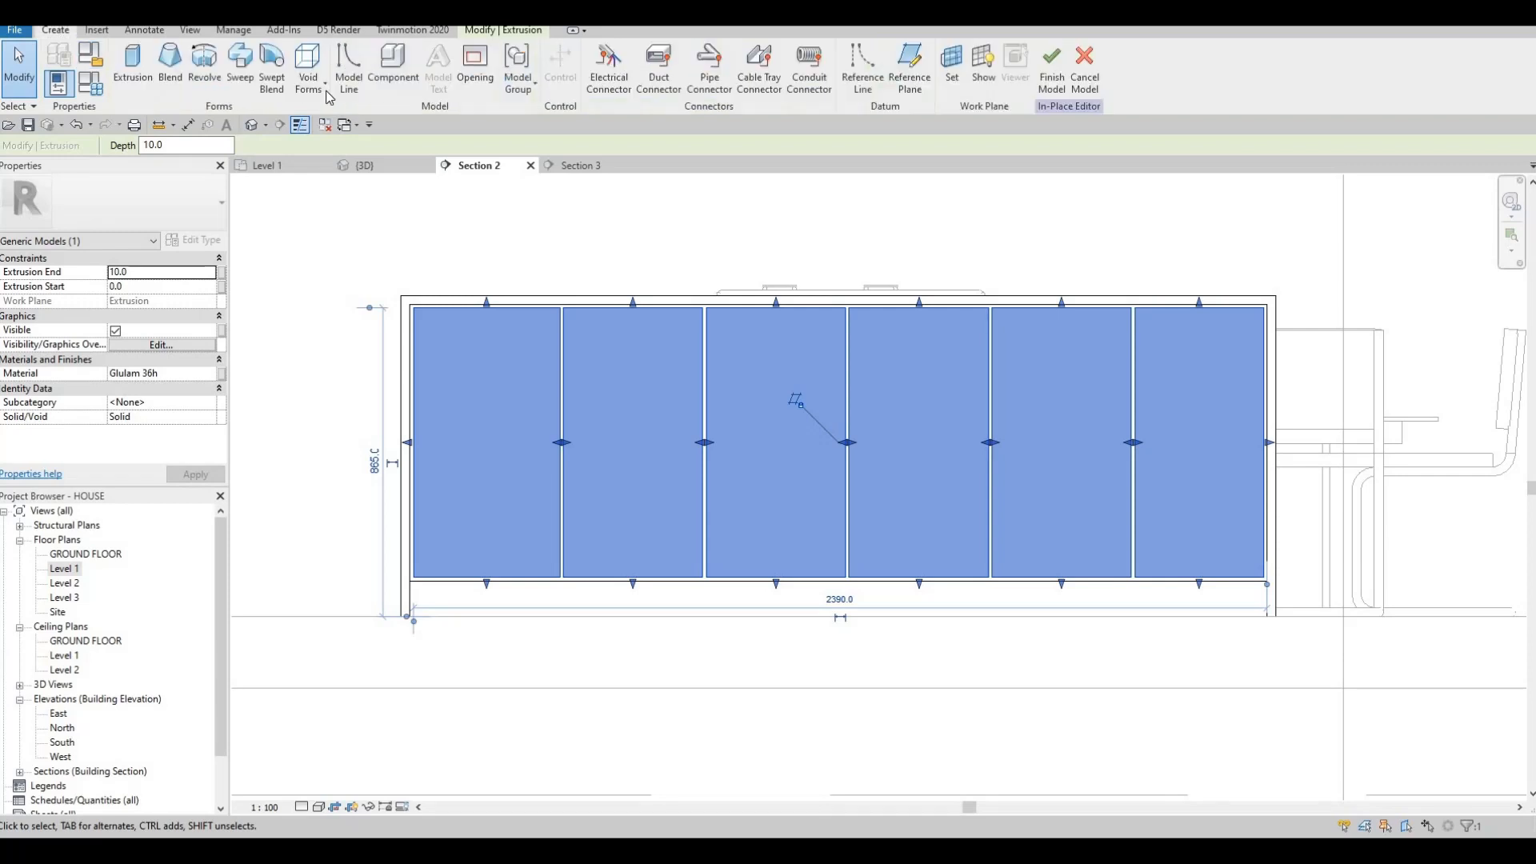
{"action": "left_click", "coordinate": [318, 95]}
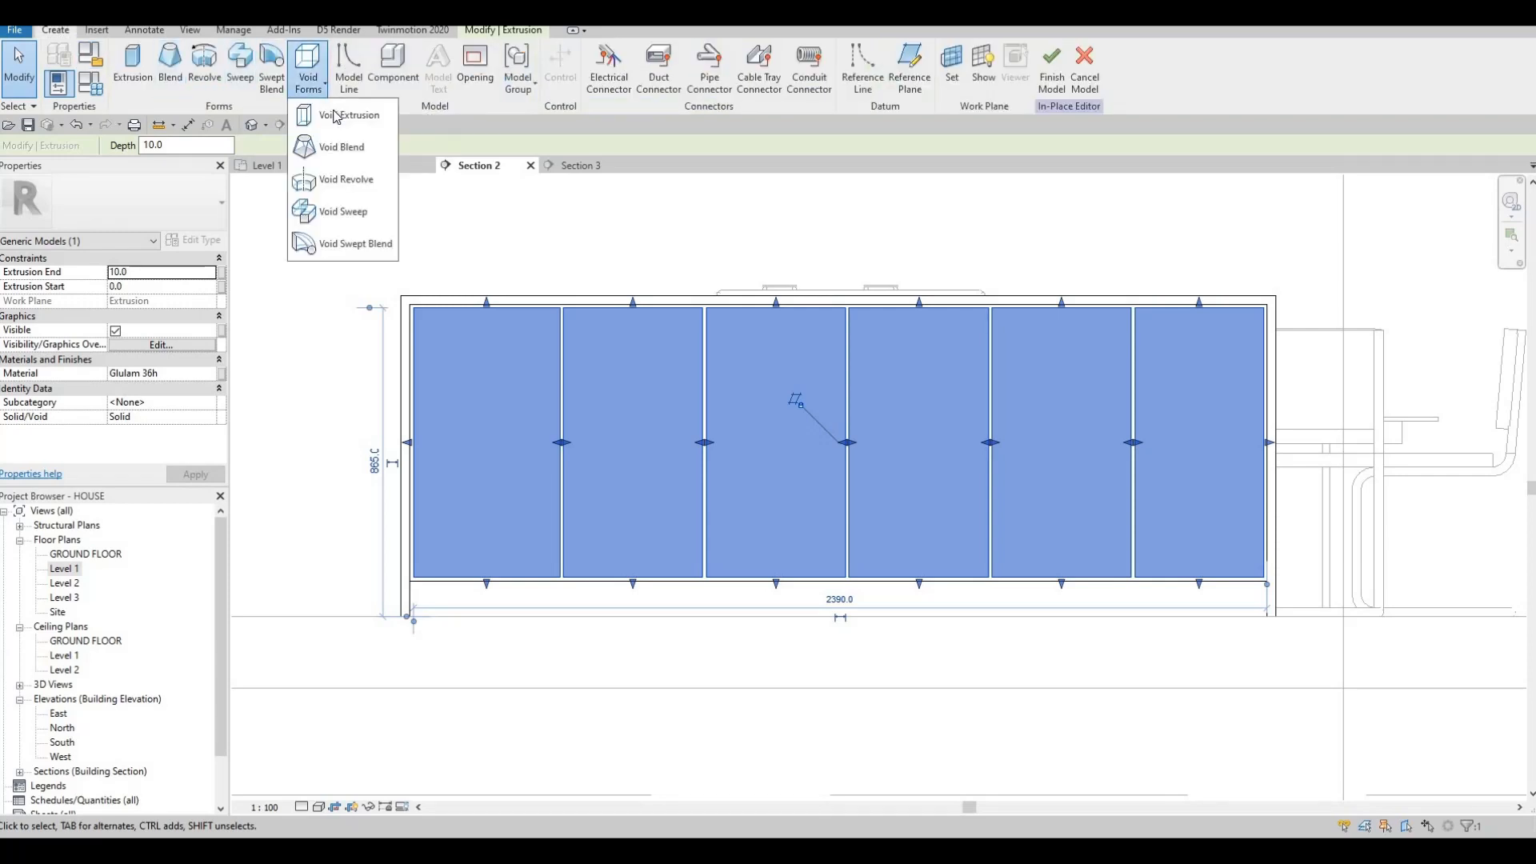
{"action": "left_click", "coordinate": [334, 116]}
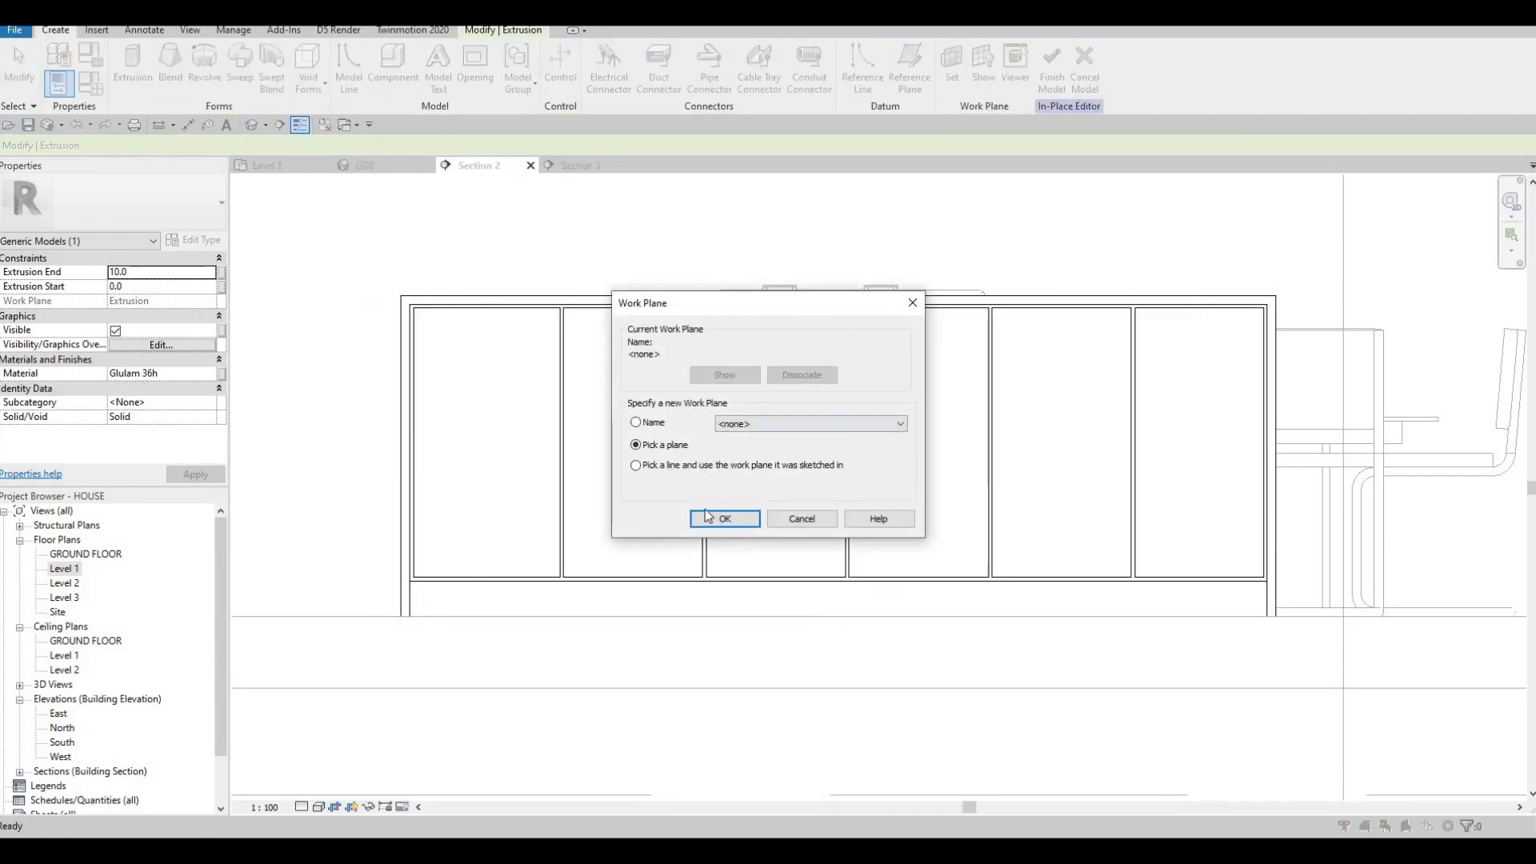
{"action": "key", "text": "Return"}
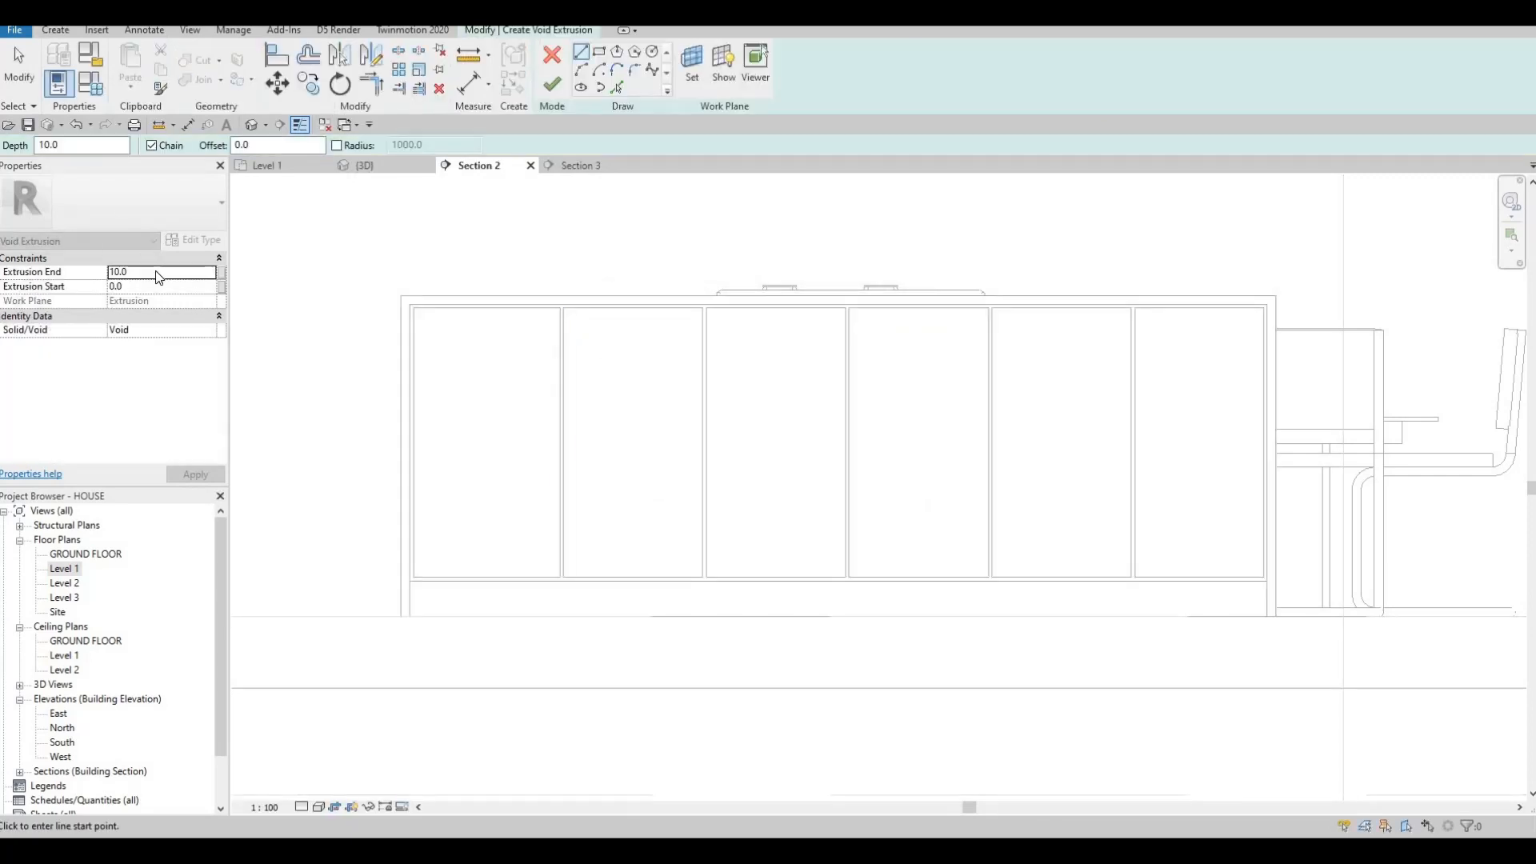
{"action": "left_click", "coordinate": [153, 272]}
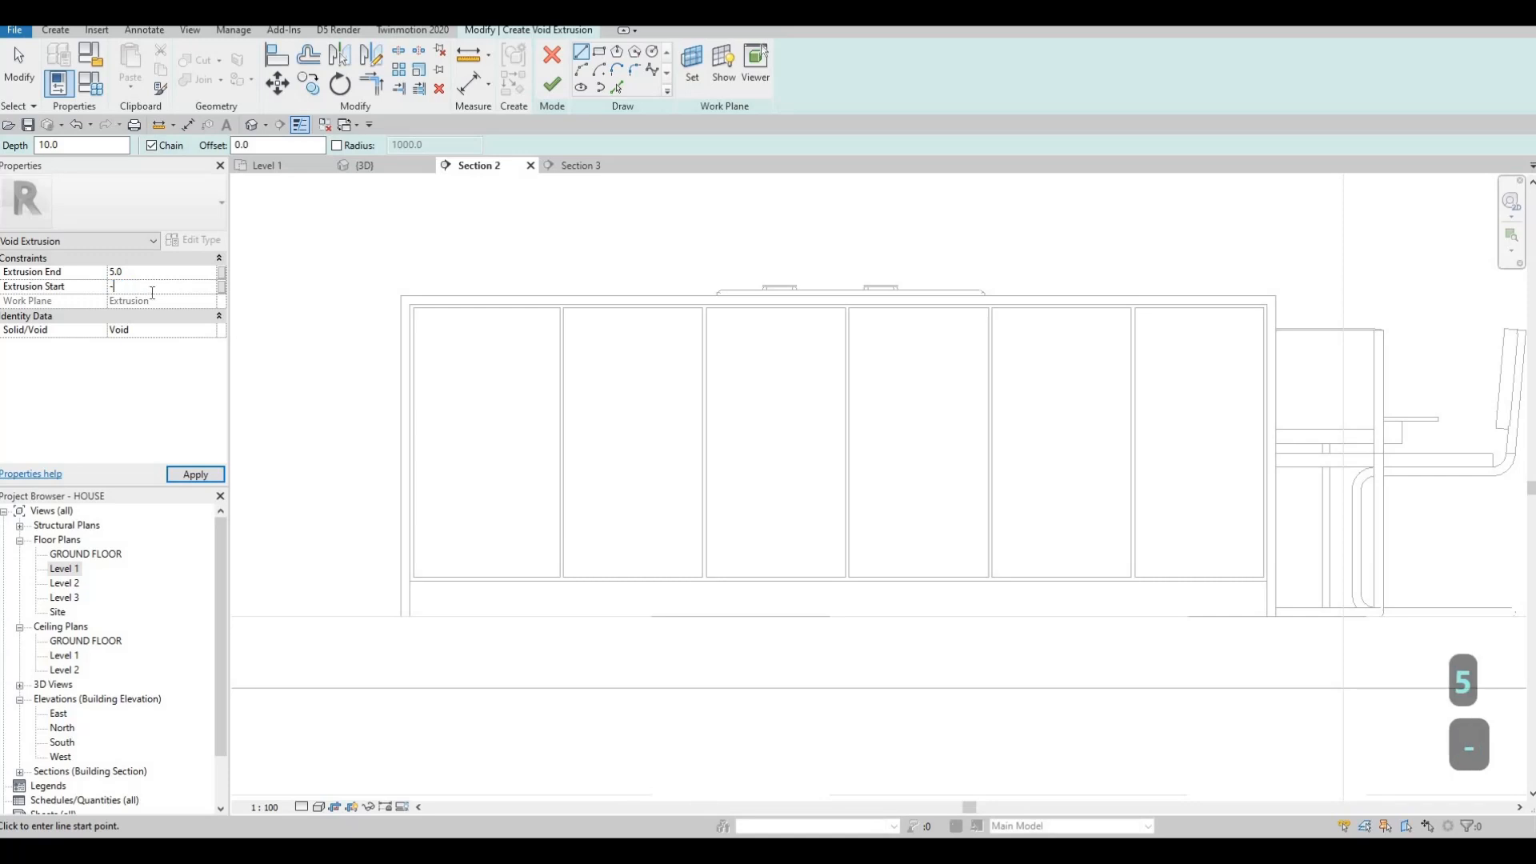
{"action": "left_click", "coordinate": [206, 480]}
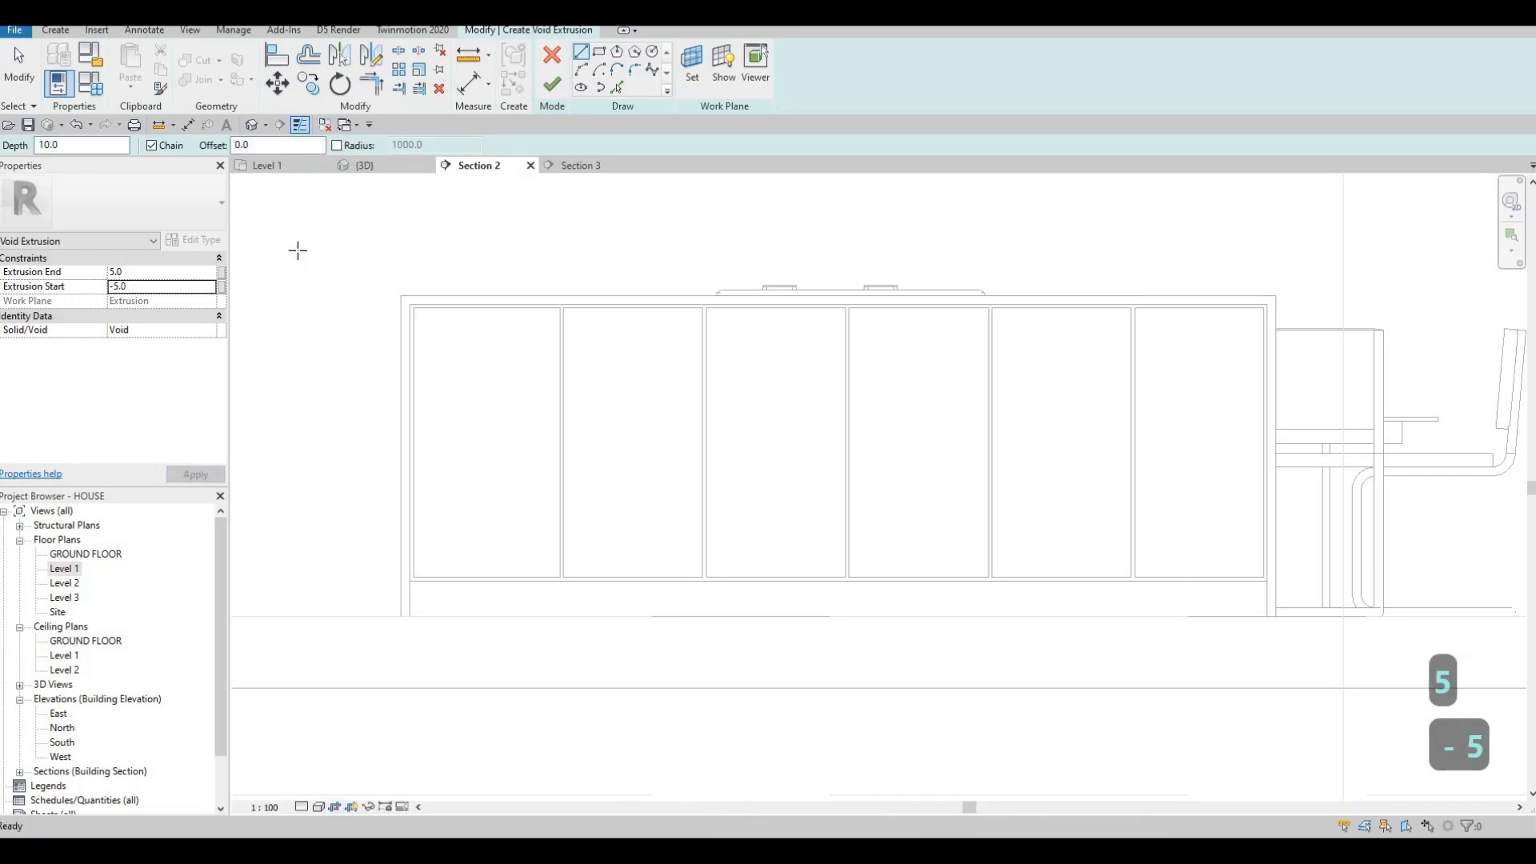
Sketch inset rectangles with a 50 offset in the first three door panels.
{"action": "left_click", "coordinate": [599, 52]}
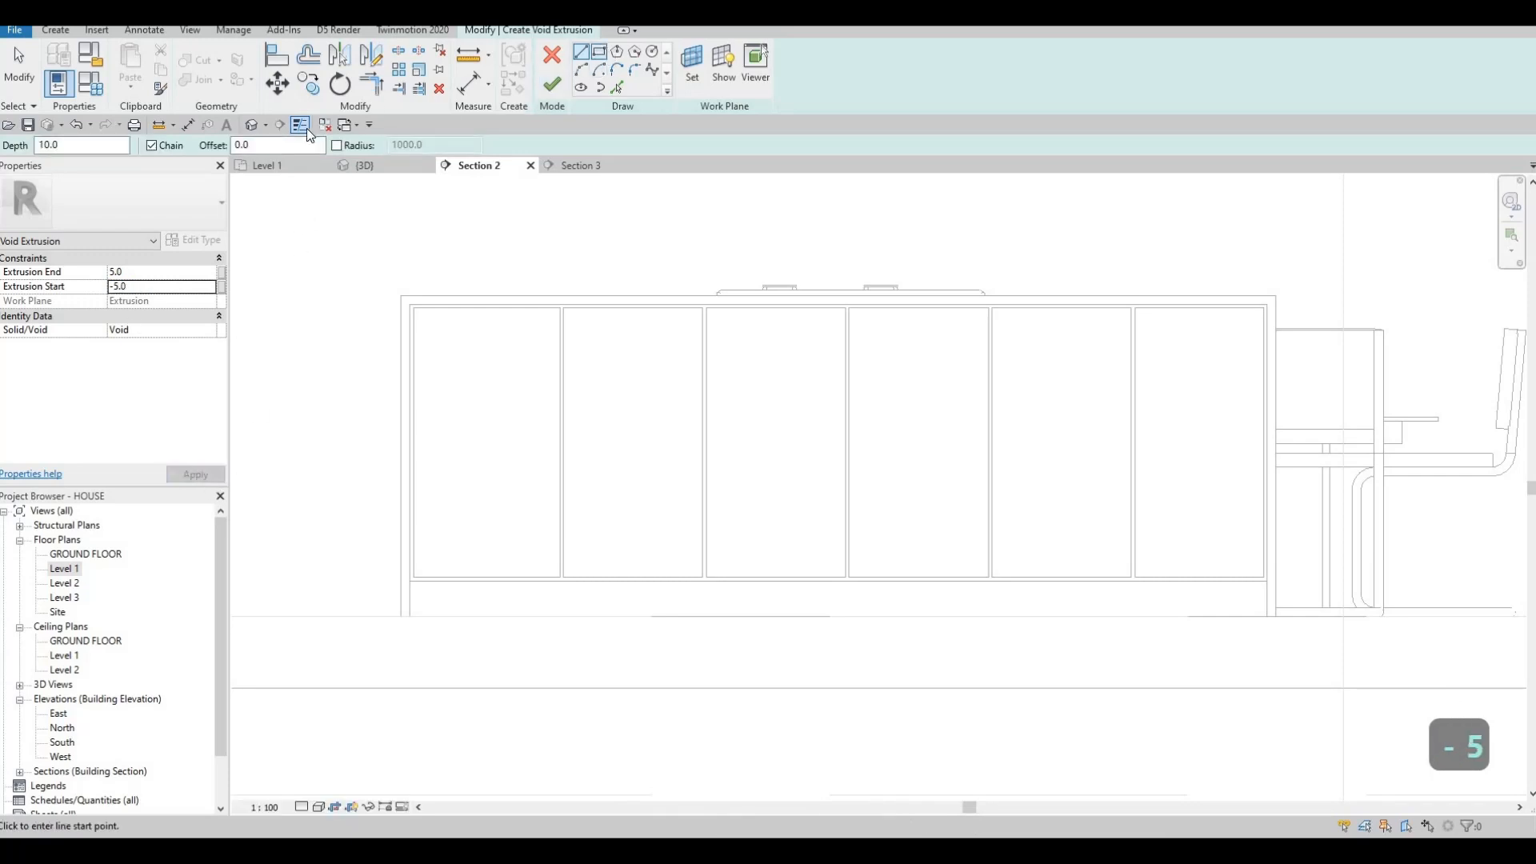
{"action": "double_click", "coordinate": [264, 145]}
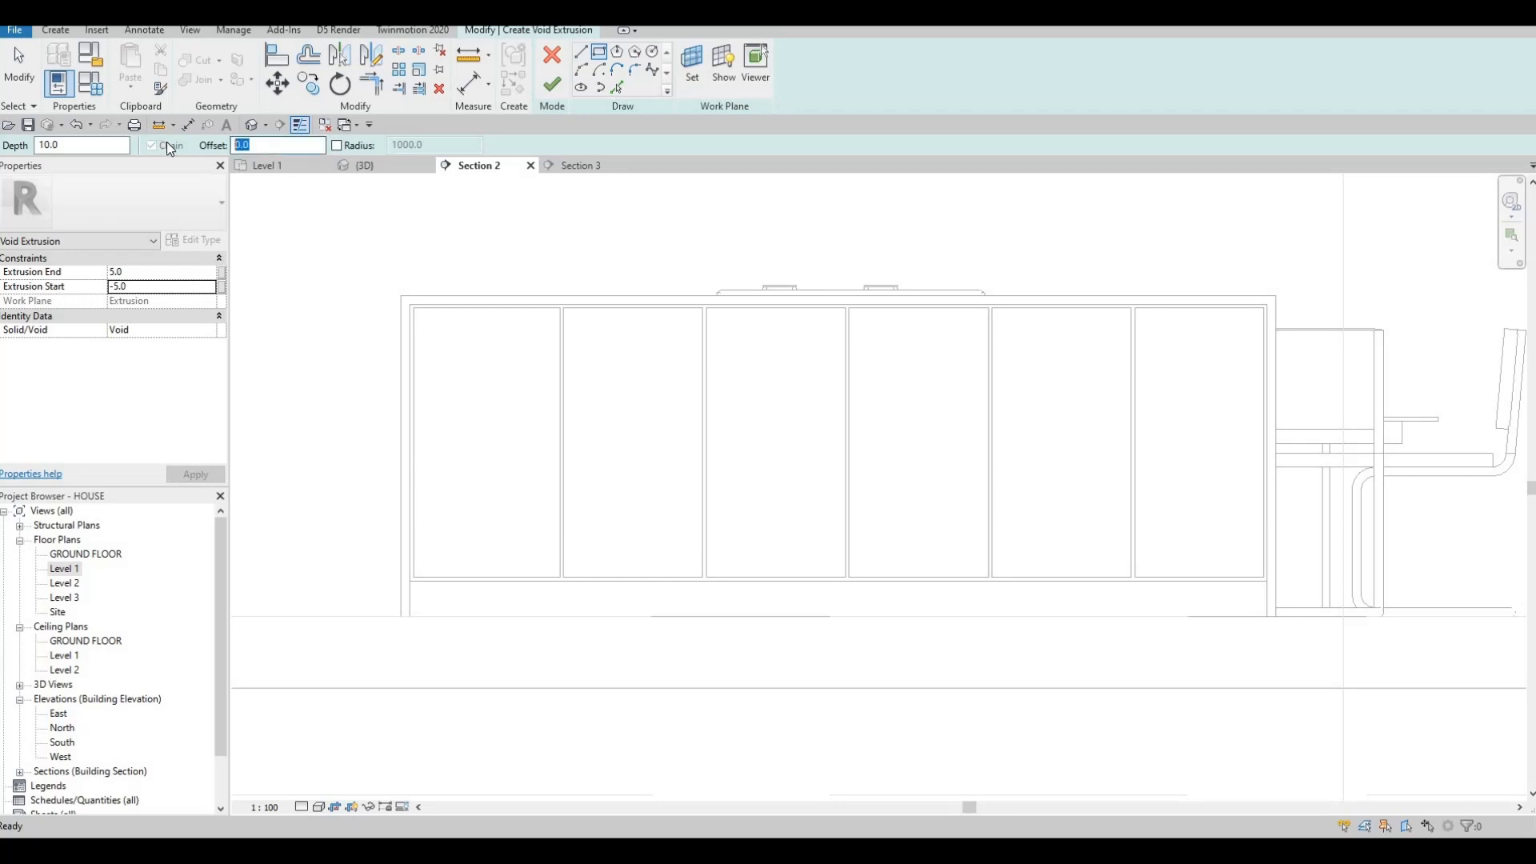
{"action": "type", "text": "50"}
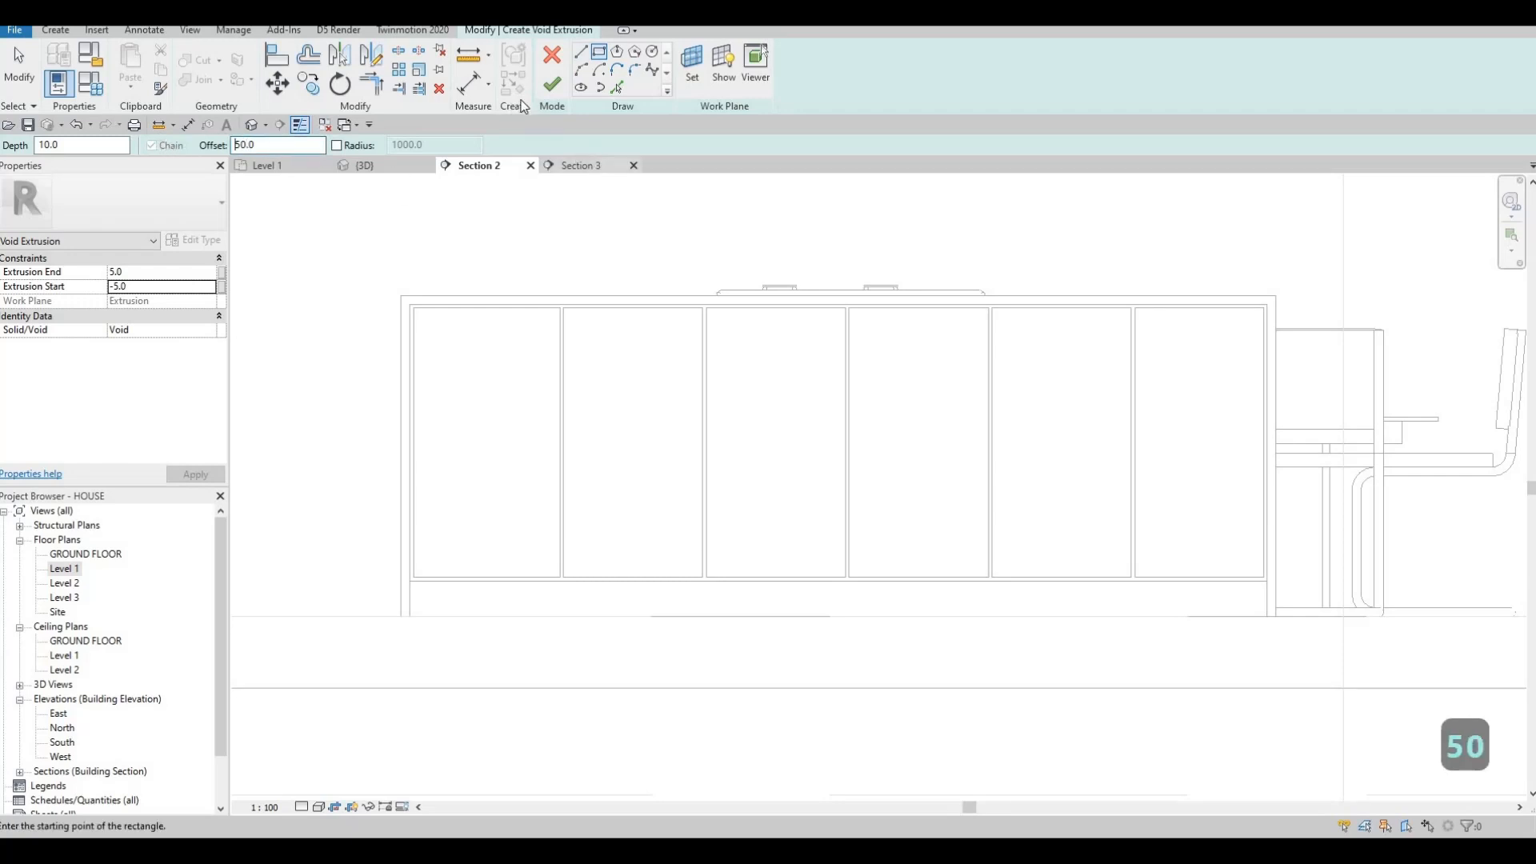
{"action": "left_click", "coordinate": [413, 307]}
{"action": "scroll", "coordinate": [569, 579], "scroll_direction": "up", "scroll_amount": 2}
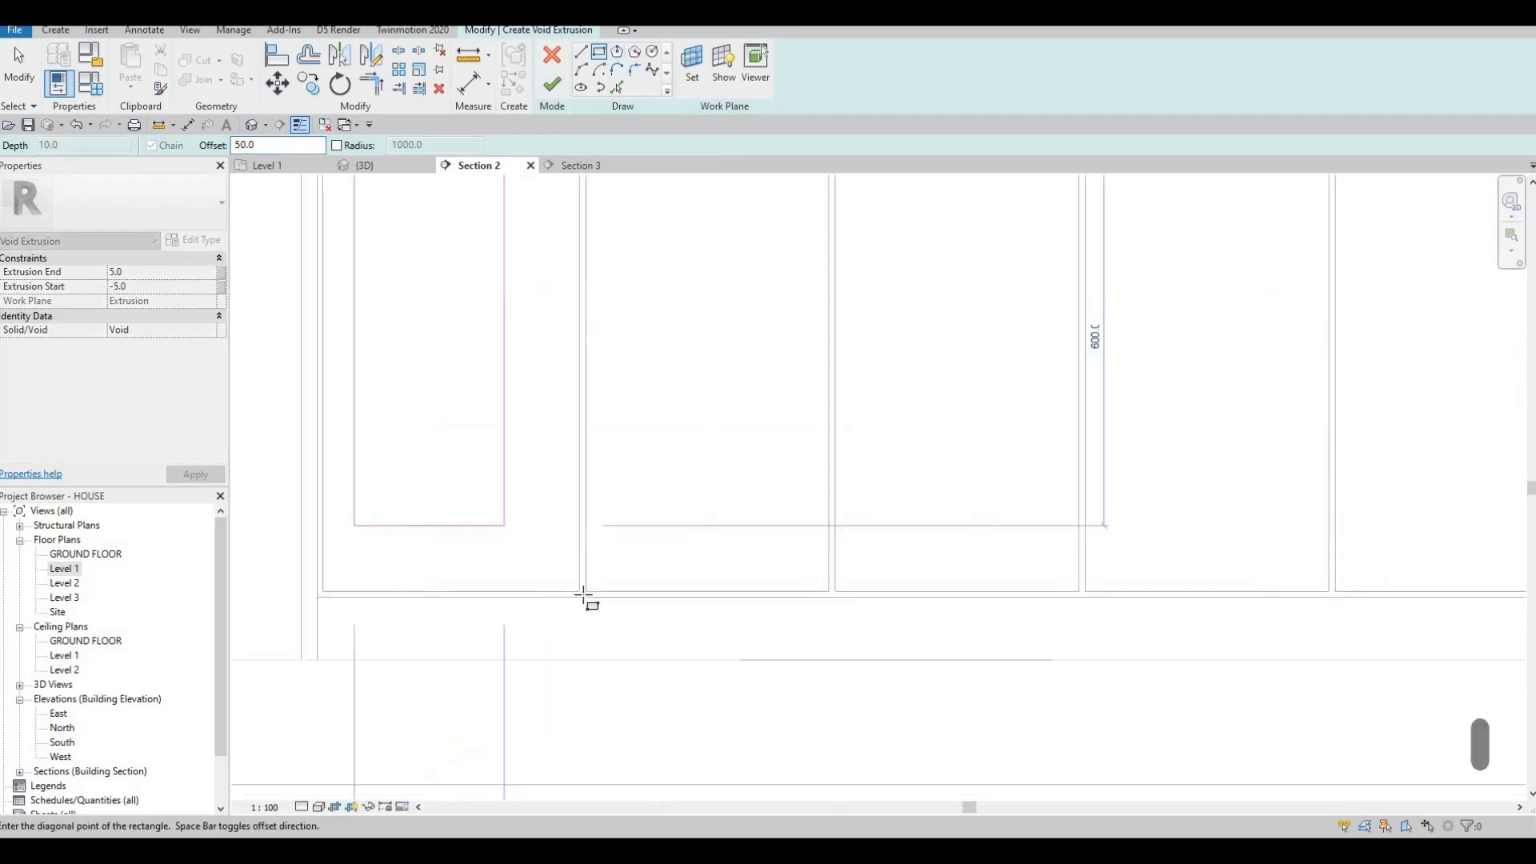
{"action": "key", "text": "Escape"}
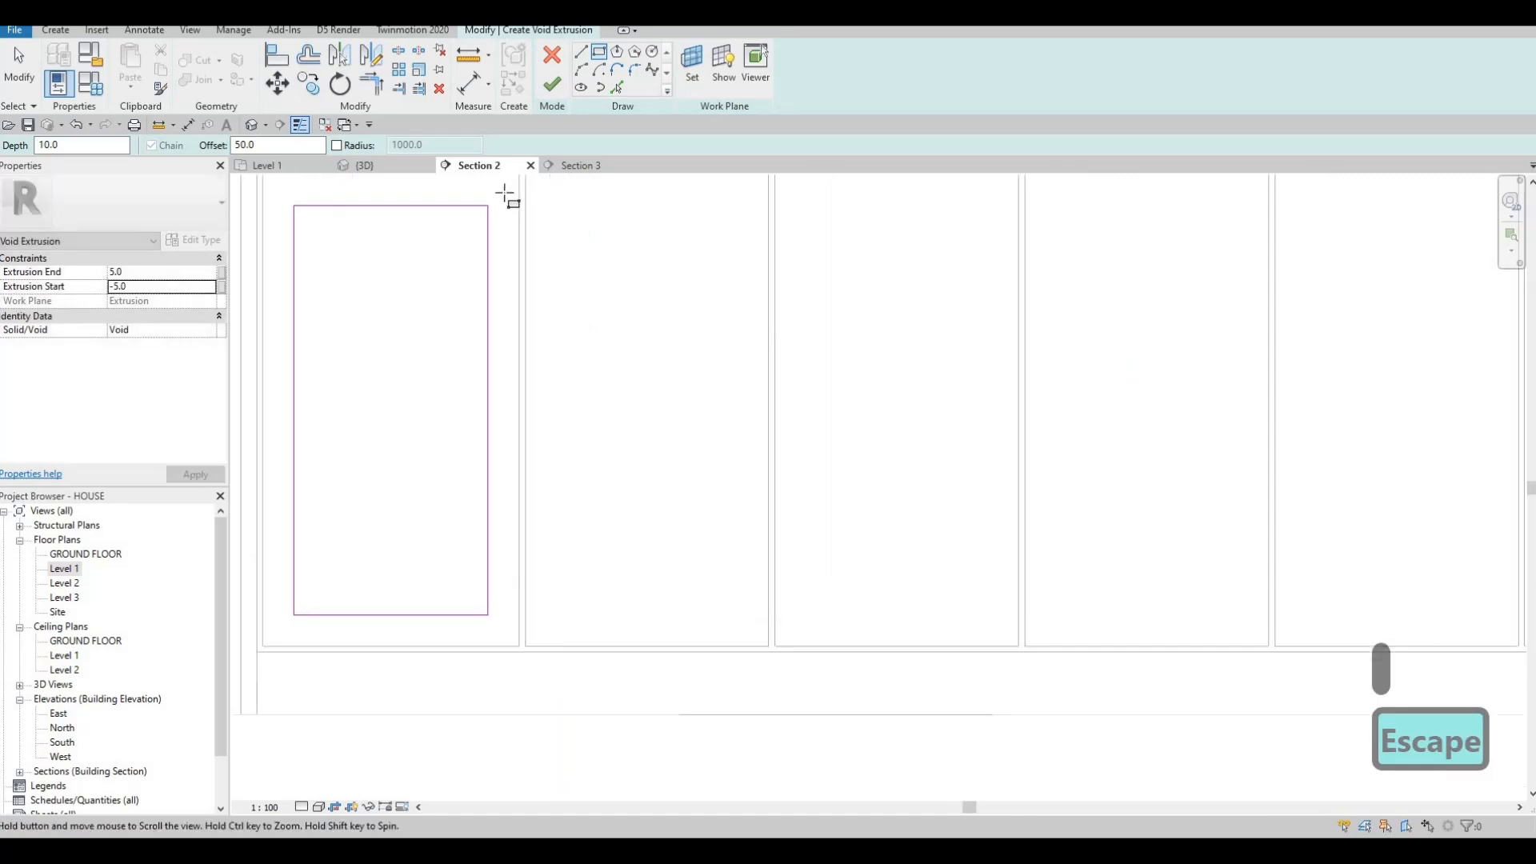
{"action": "left_click", "coordinate": [735, 646]}
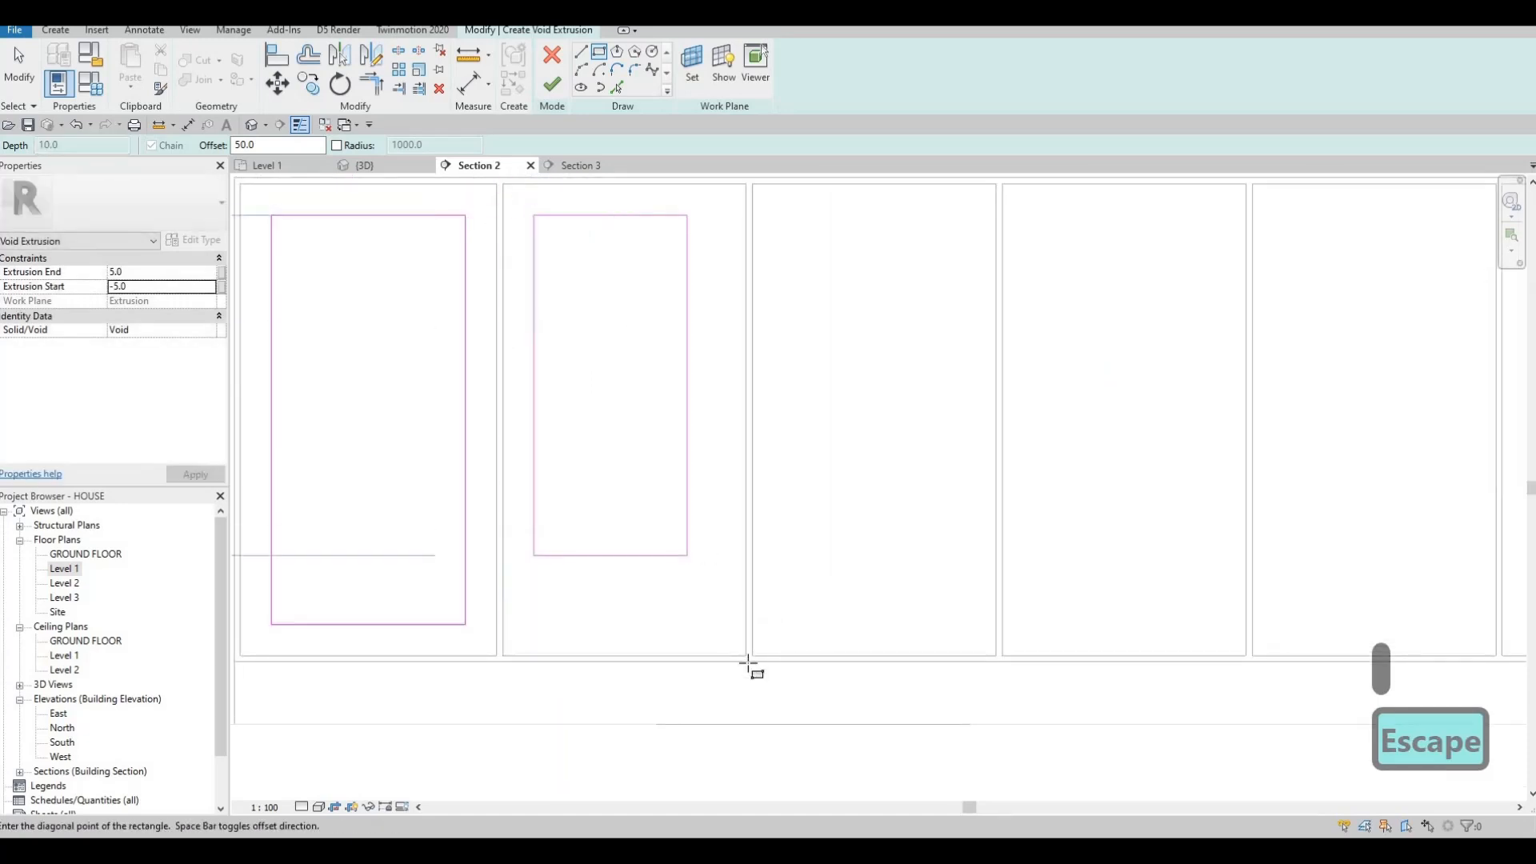
{"action": "left_click", "coordinate": [753, 184]}
{"action": "left_click", "coordinate": [999, 653]}
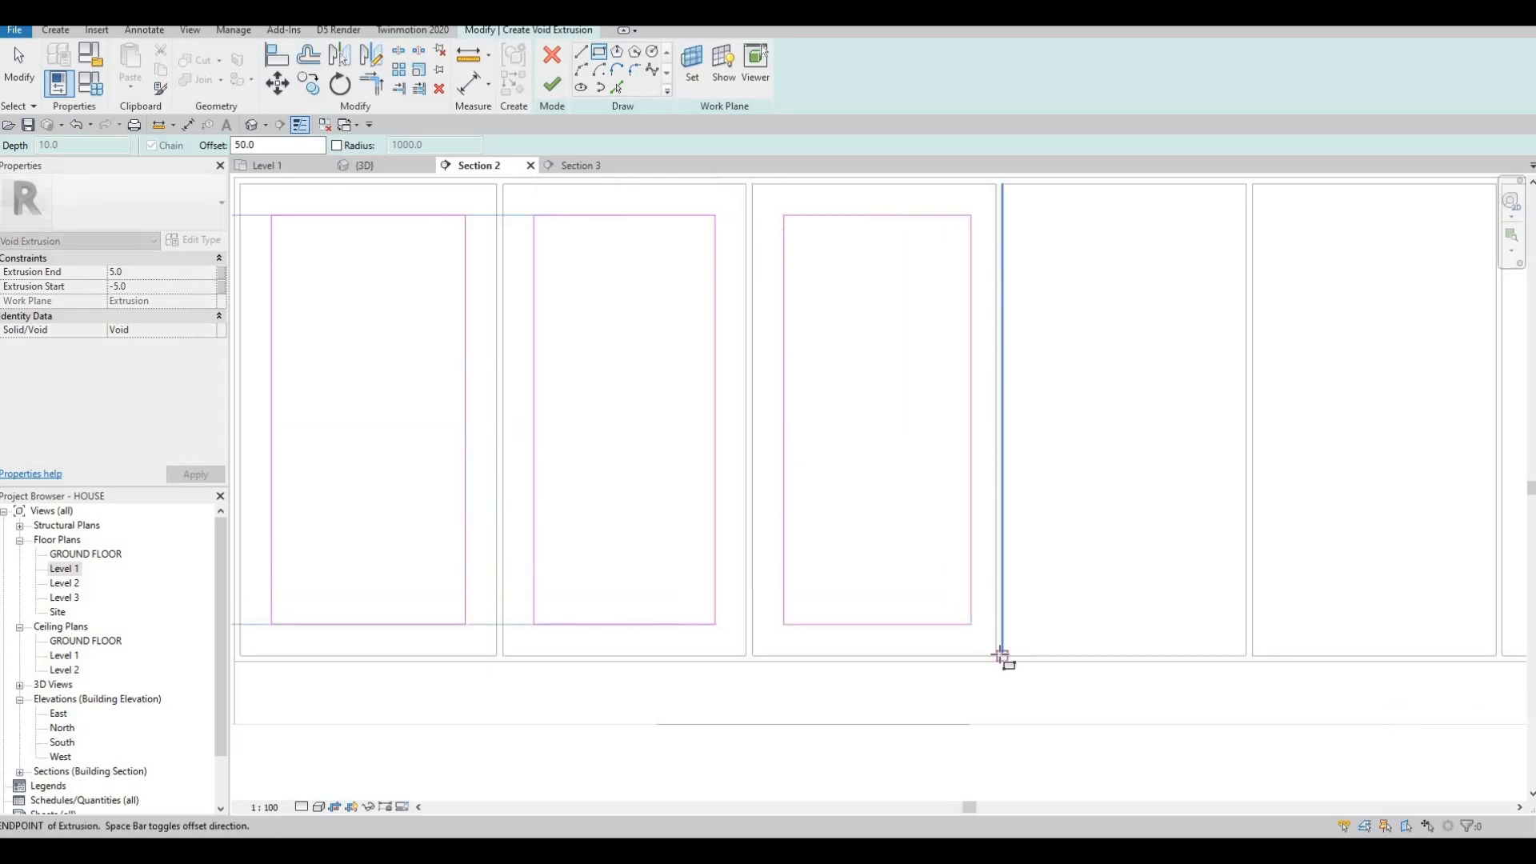
{"action": "left_click", "coordinate": [998, 654]}
Sketch inset rectangles in the remaining door panels through to the rightmost one.
{"action": "middle_click_drag", "start_coordinate": [1043, 566], "coordinate": [620, 664]}
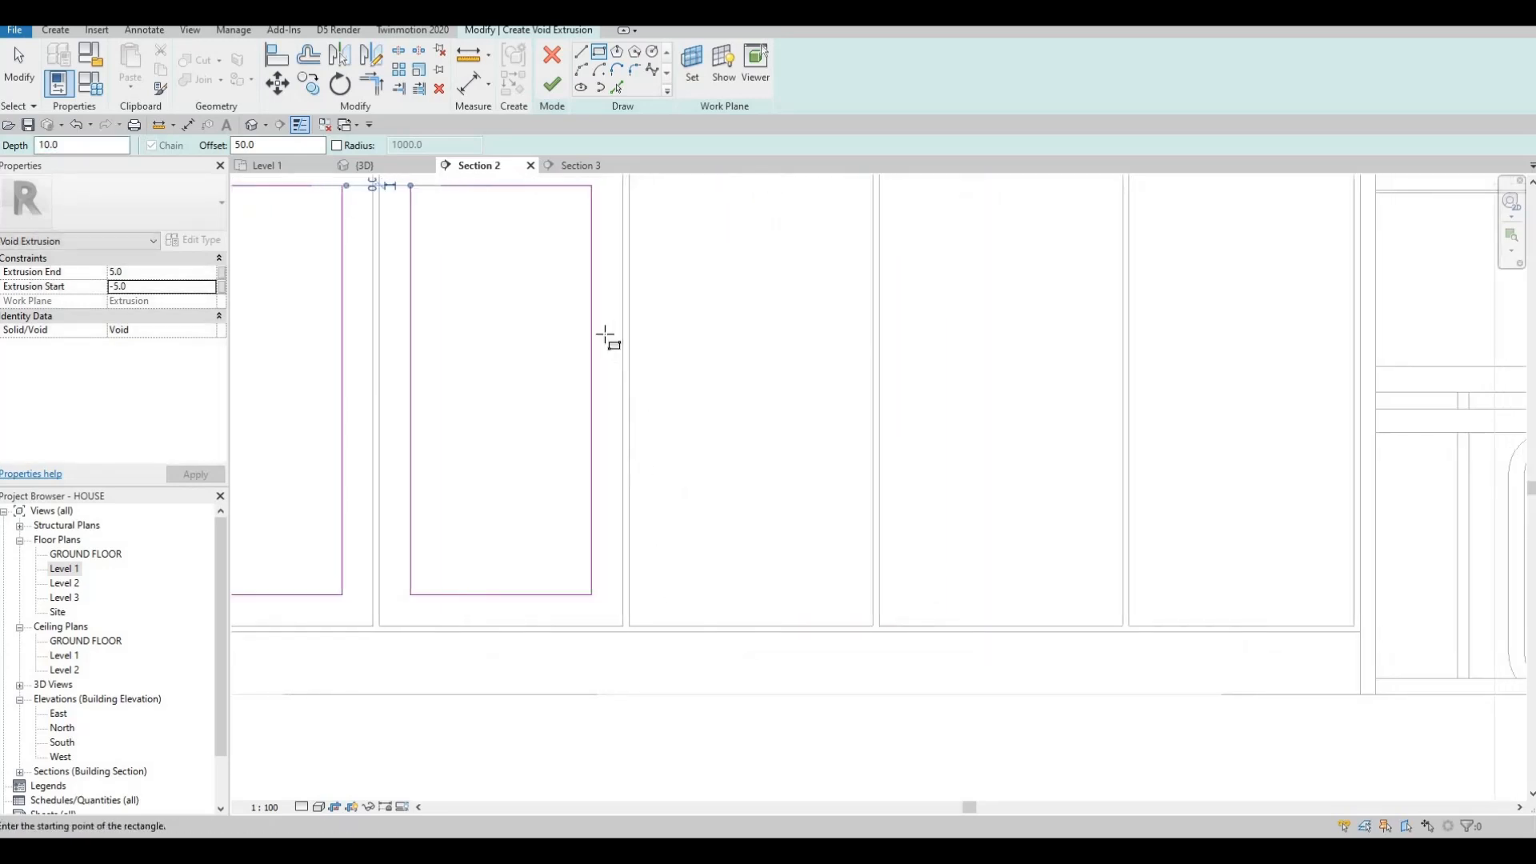
{"action": "left_click", "coordinate": [825, 752]}
{"action": "left_click", "coordinate": [824, 753]}
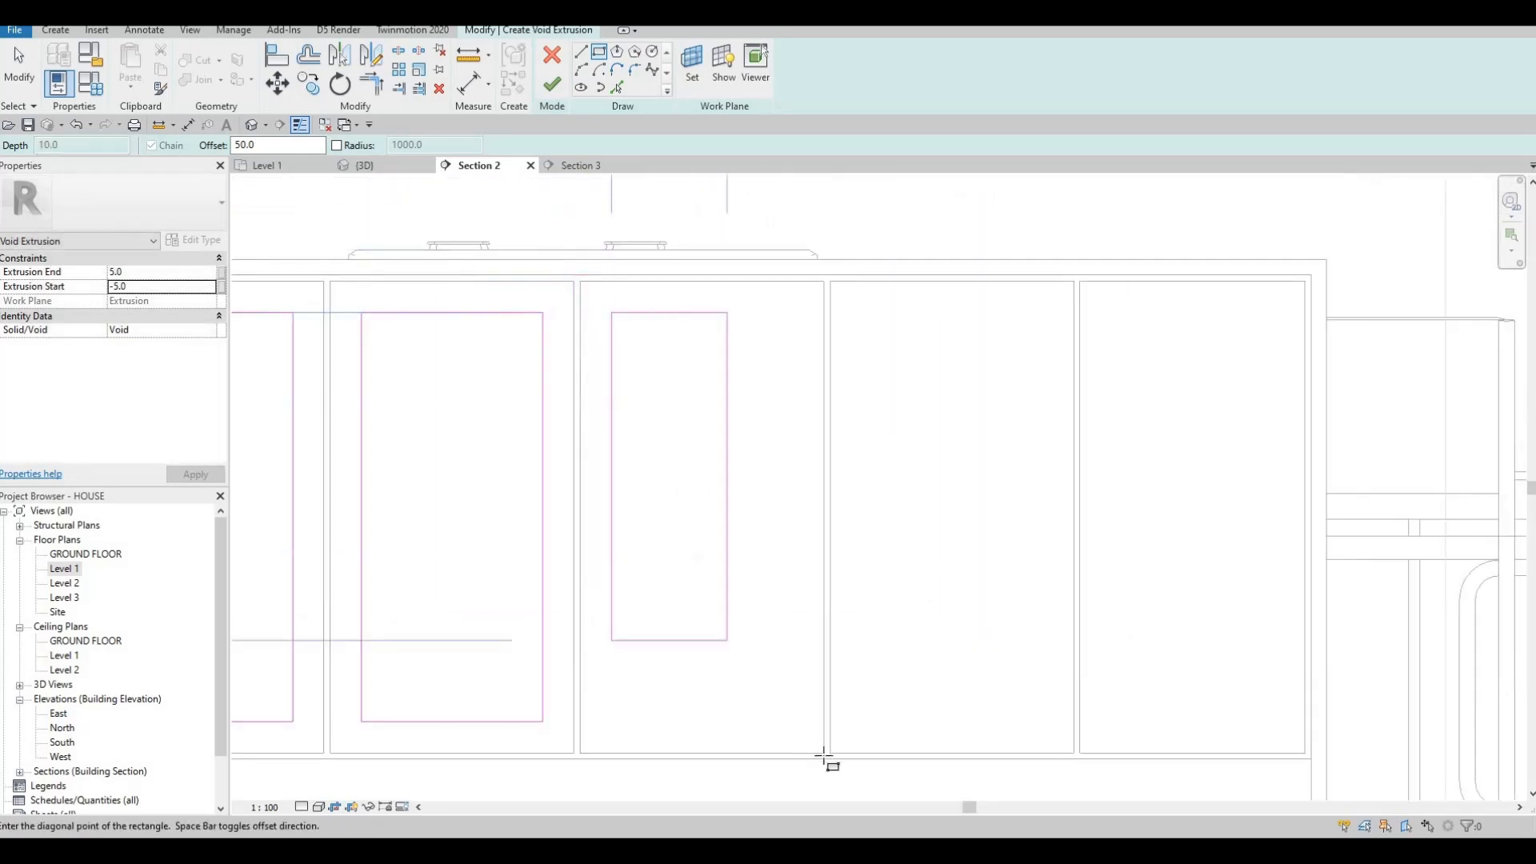
{"action": "left_click", "coordinate": [832, 280]}
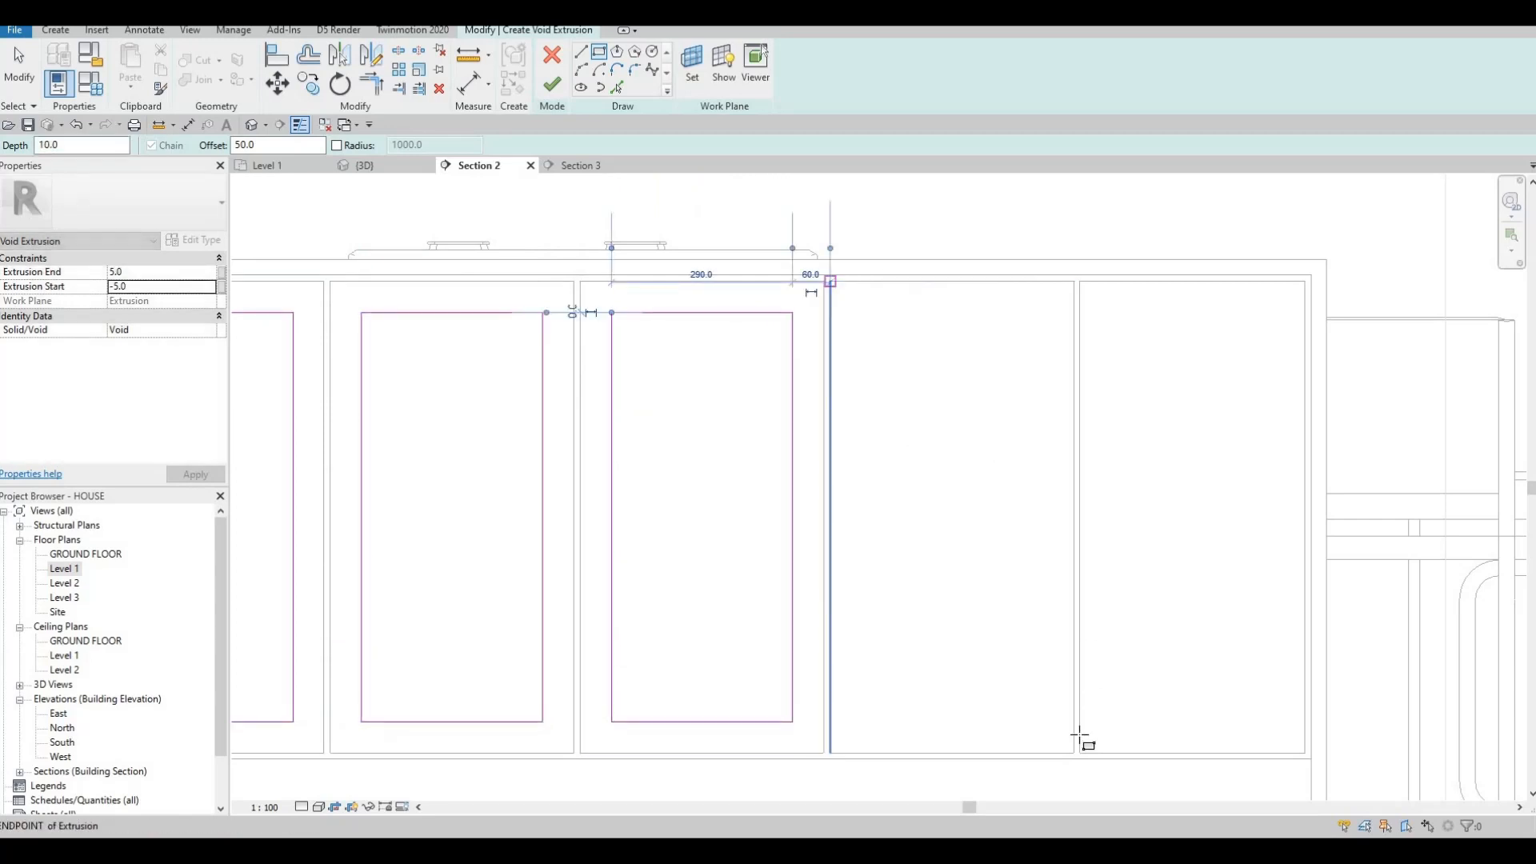
{"action": "left_click", "coordinate": [1073, 753]}
{"action": "left_click", "coordinate": [1074, 752]}
{"action": "left_click", "coordinate": [1077, 286]}
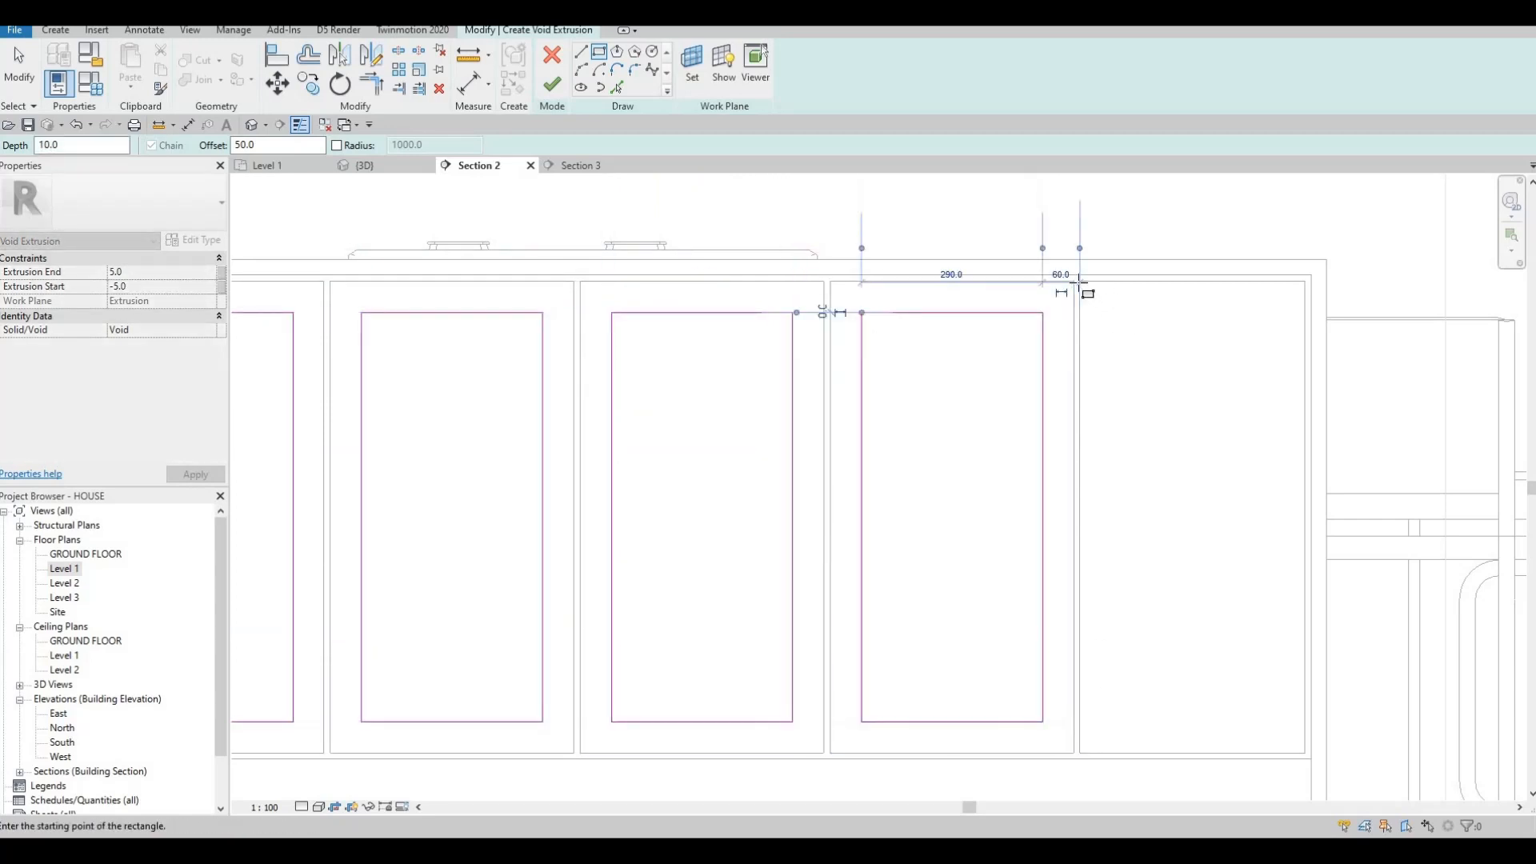
{"action": "left_click", "coordinate": [1306, 754]}
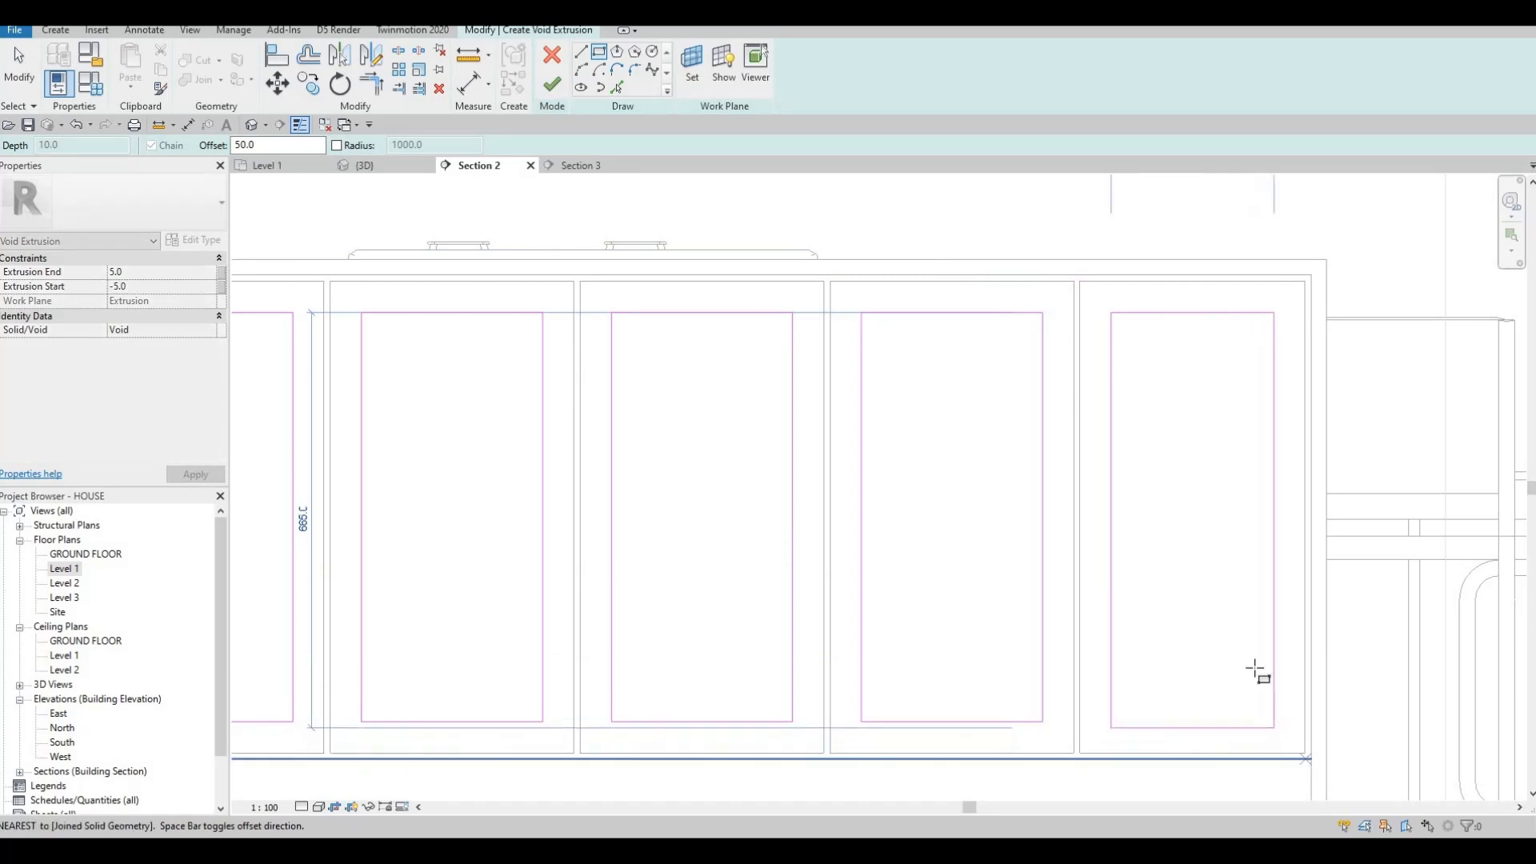
{"action": "scroll", "coordinate": [1239, 647], "scroll_direction": "down", "scroll_amount": 2}
{"action": "key", "text": "Escape"}
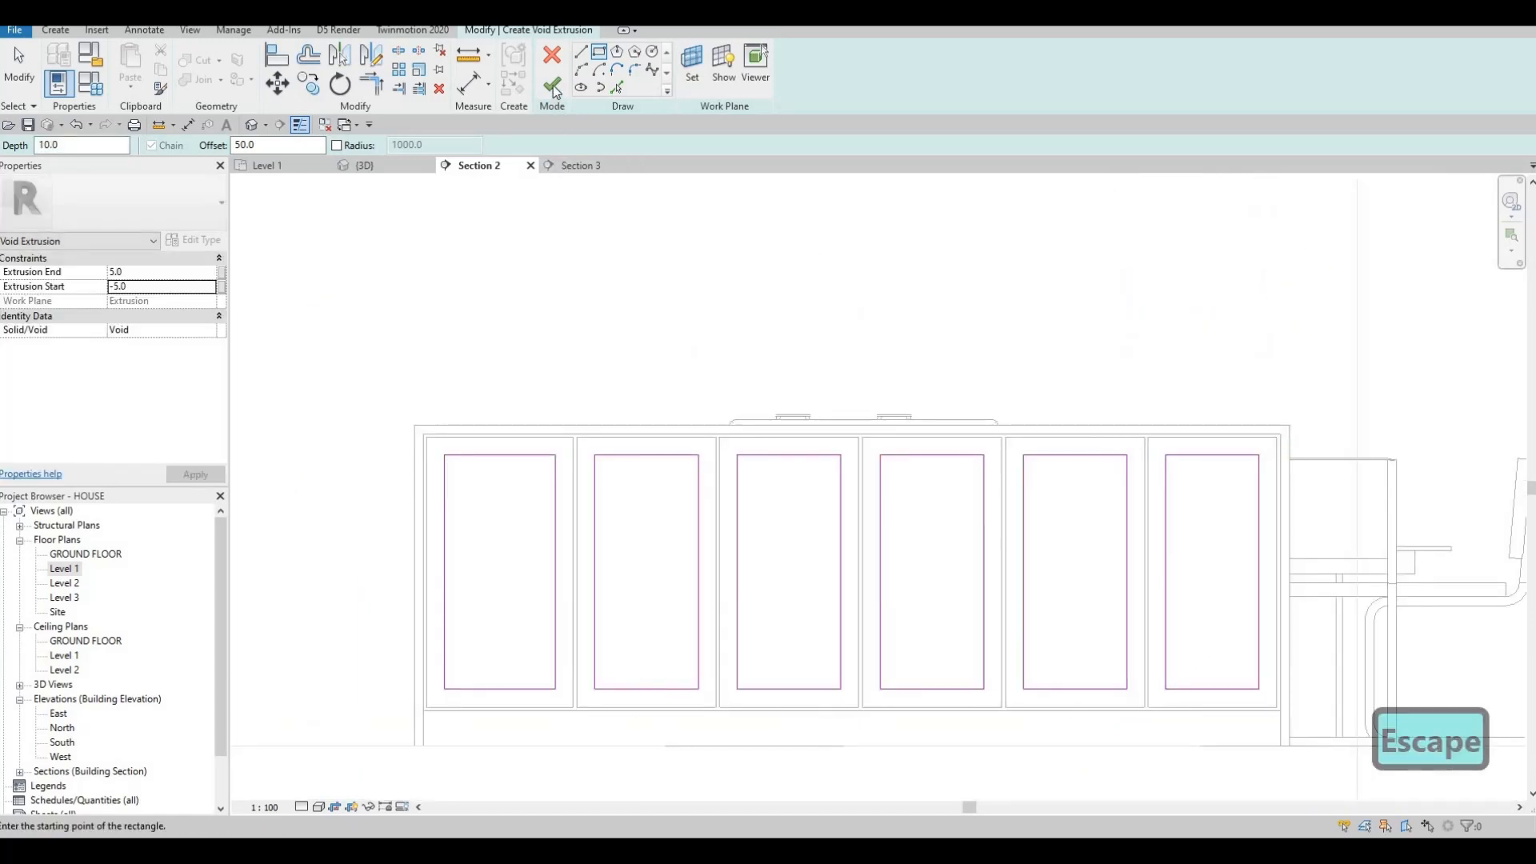
Finish the void sketch, cut it from the island, and finish the in-place model.
{"action": "left_click", "coordinate": [552, 85]}
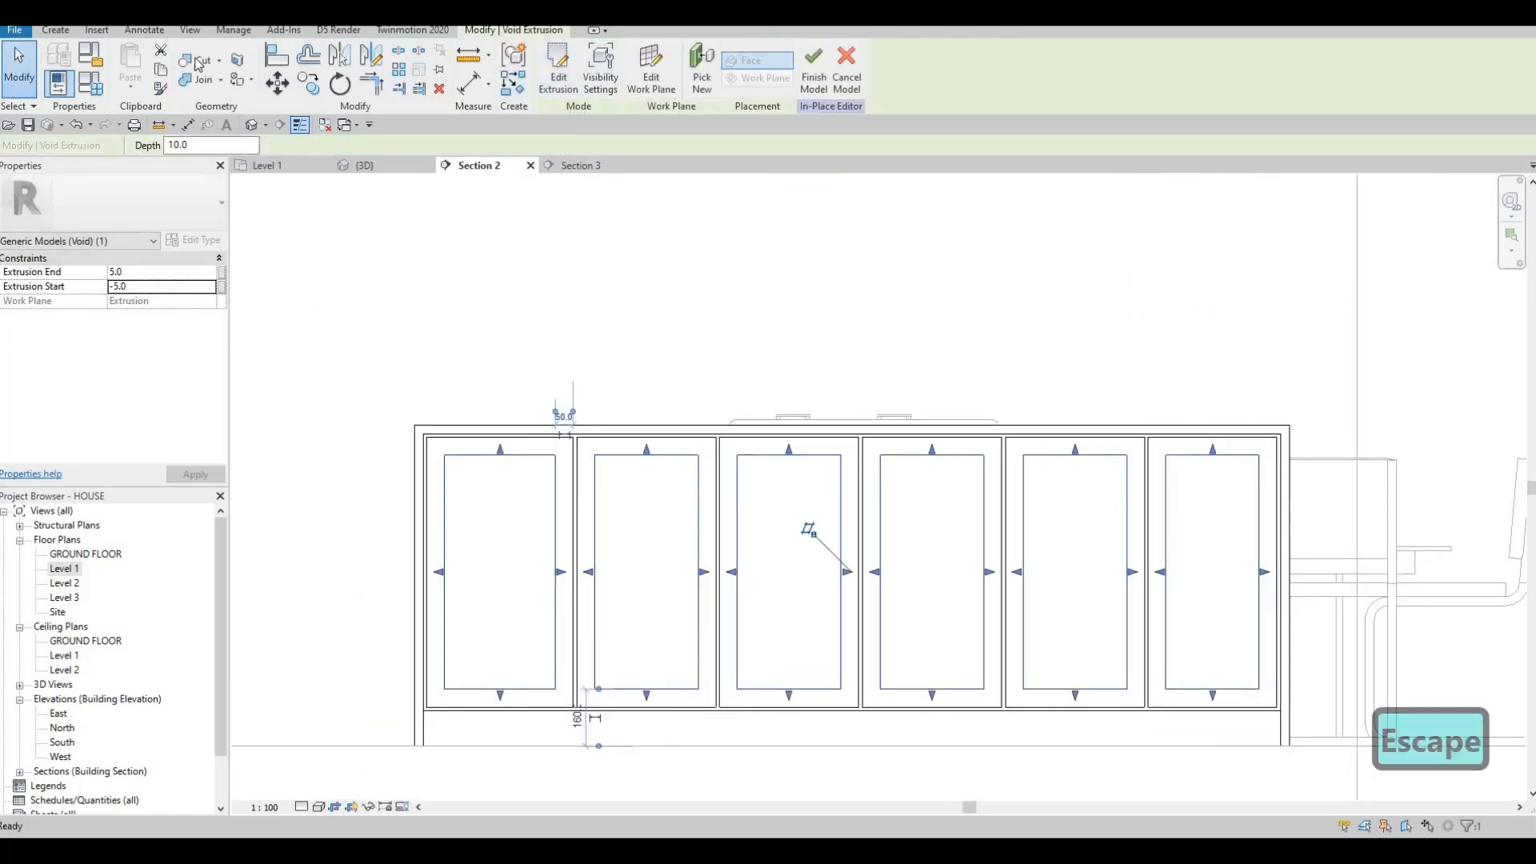
{"action": "left_click", "coordinate": [196, 61]}
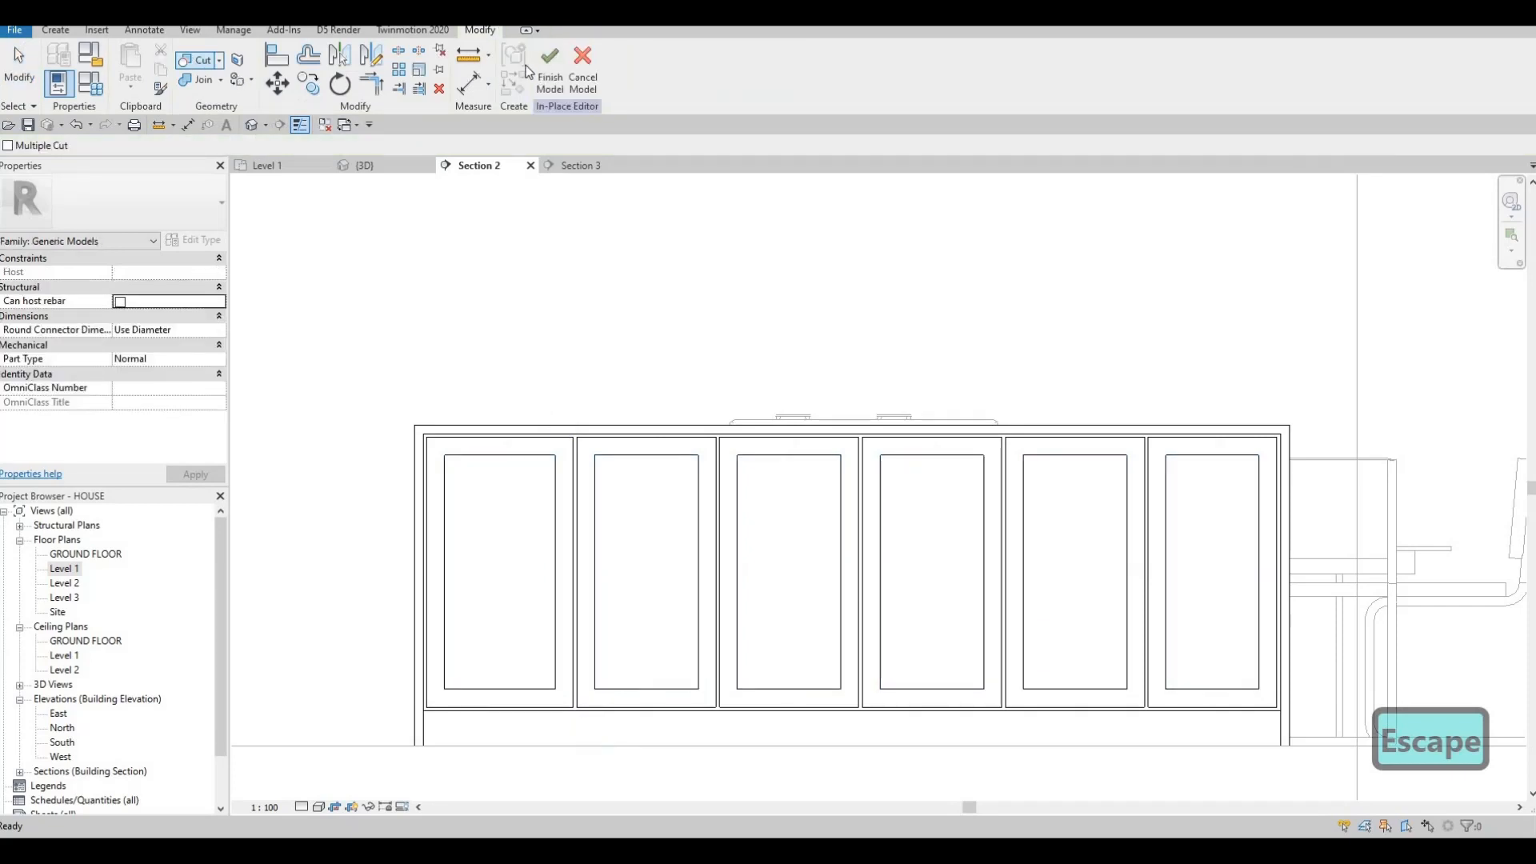
{"action": "left_click", "coordinate": [551, 70]}
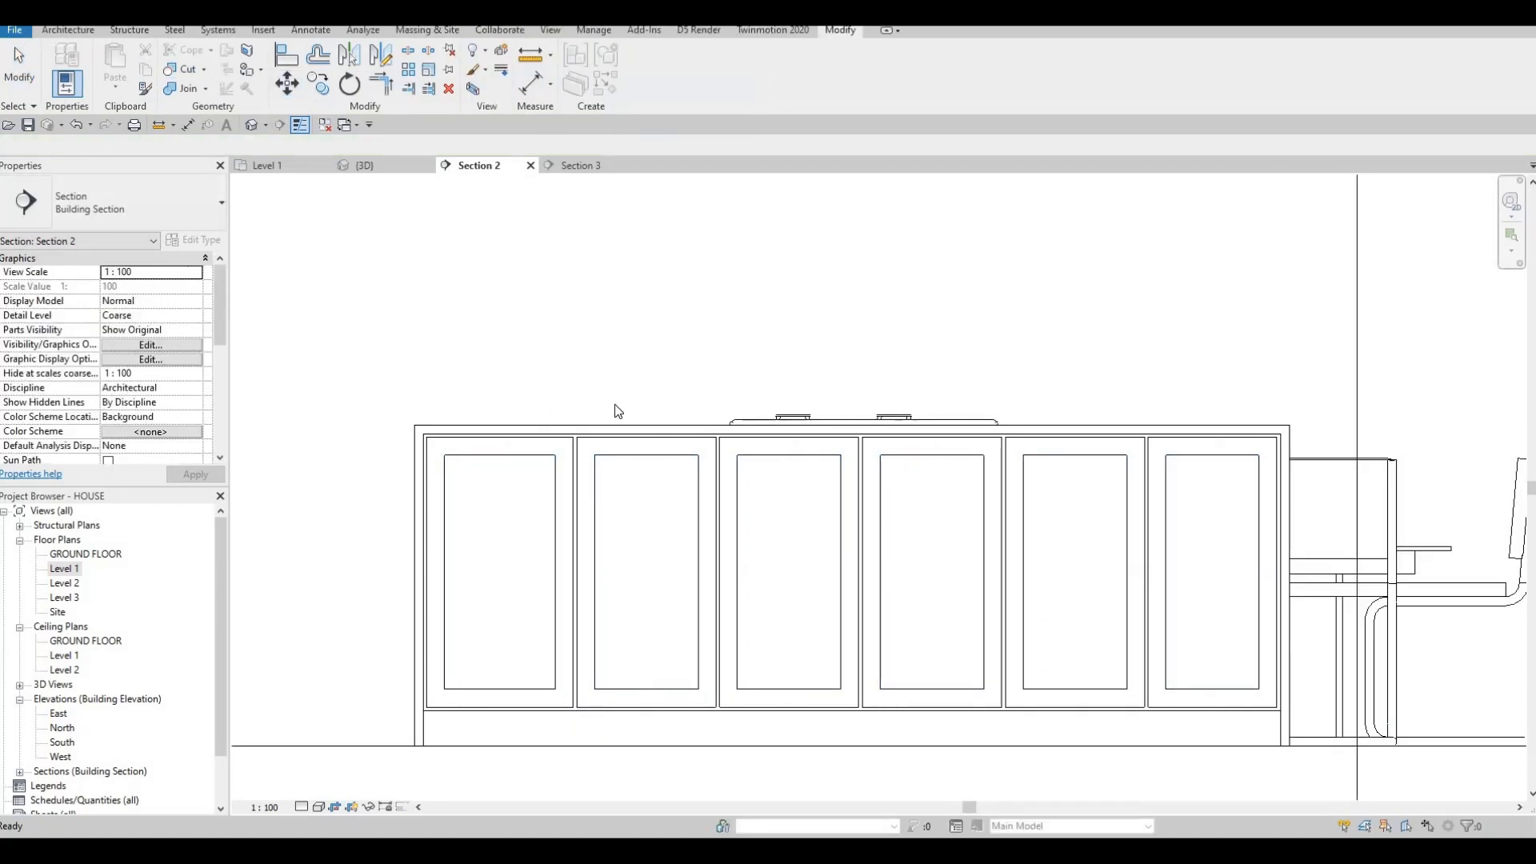
In the {3D} view, orbit down onto the island and select its metal cabinet handle.
{"action": "scroll", "coordinate": [616, 413], "scroll_direction": "down", "scroll_amount": 3}
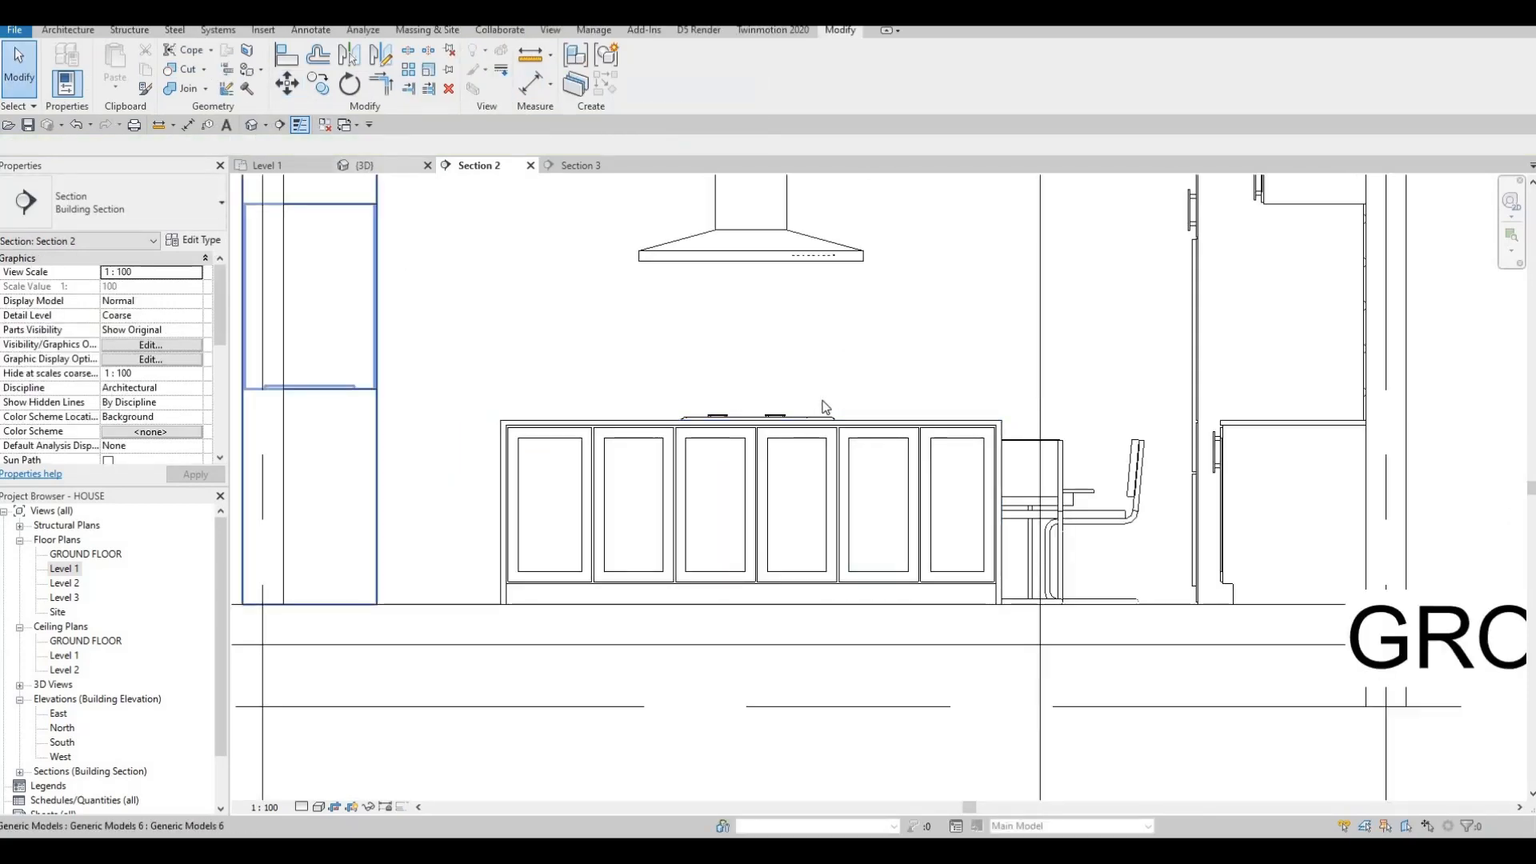
{"action": "left_click", "coordinate": [366, 166]}
{"action": "key", "text": "Escape"}
{"action": "middle_click_drag", "start_coordinate": [451, 488], "coordinate": [895, 363], "text": "shift"}
{"action": "scroll", "coordinate": [789, 357], "scroll_direction": "up", "scroll_amount": 1}
{"action": "scroll", "coordinate": [848, 440], "scroll_direction": "down", "scroll_amount": 3}
{"action": "scroll", "coordinate": [885, 277], "scroll_direction": "up", "scroll_amount": 2}
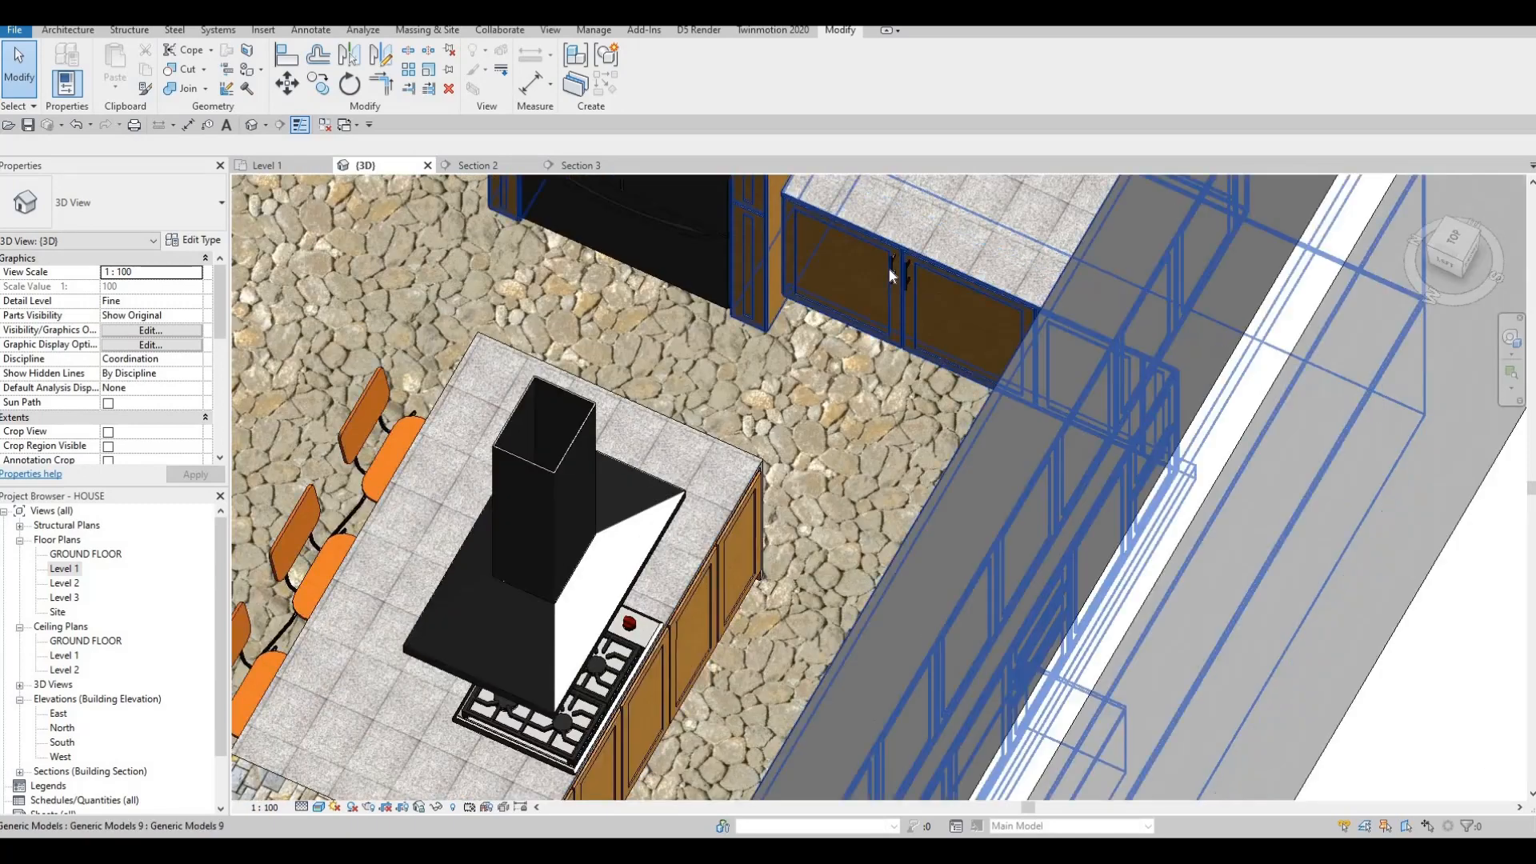
{"action": "left_click", "coordinate": [893, 272]}
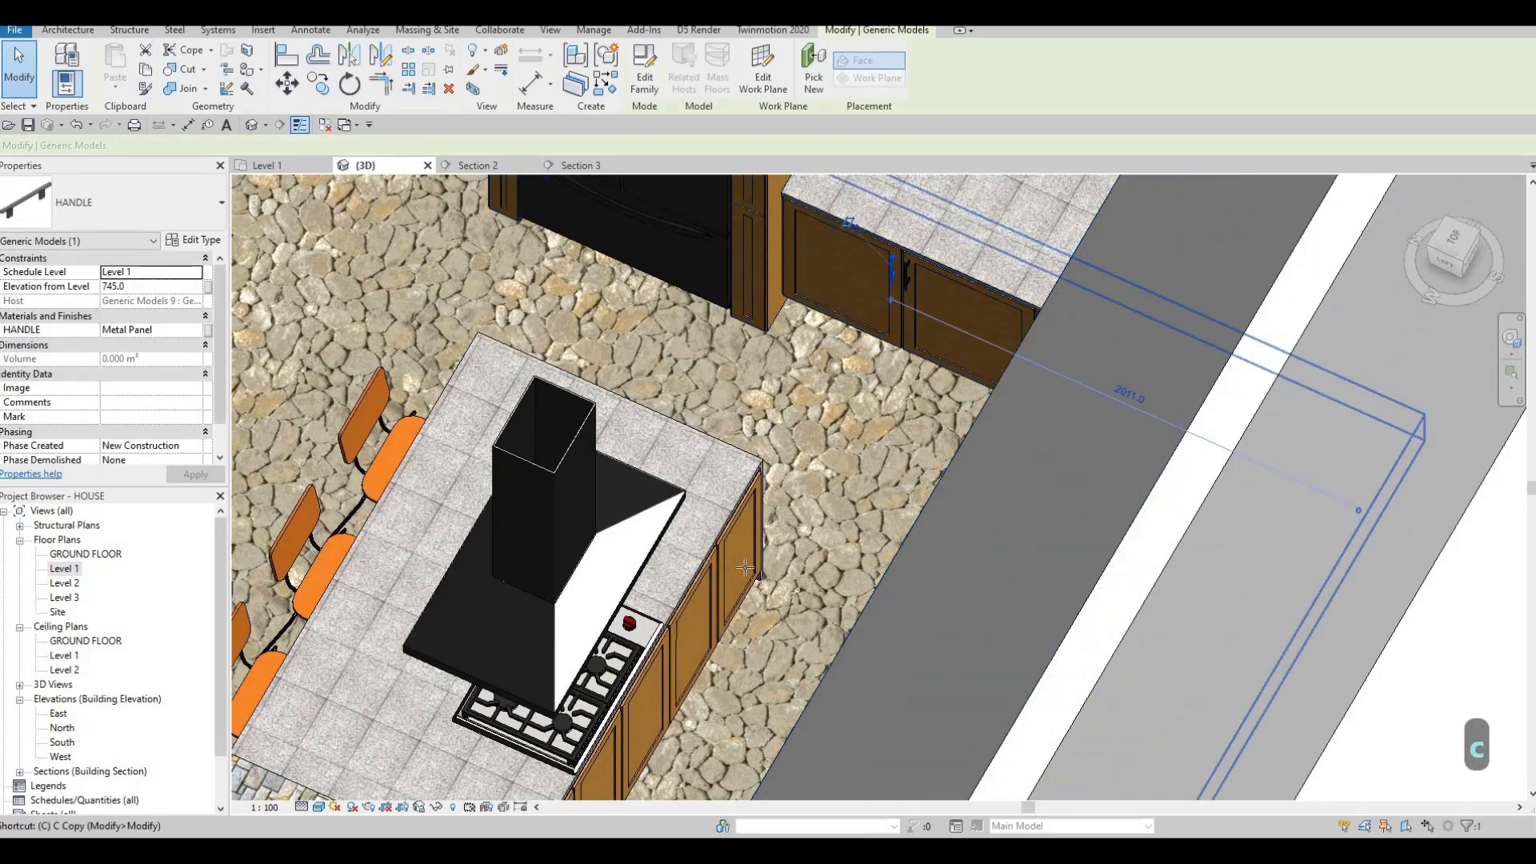
Try Create Similar (CS) and Align (AL) on the handle, cancelling both.
{"action": "key", "text": "c"}
{"action": "key", "text": "s"}
{"action": "scroll", "coordinate": [630, 457], "scroll_direction": "up", "scroll_amount": 4}
{"action": "scroll", "coordinate": [630, 458], "scroll_direction": "up", "scroll_amount": 1}
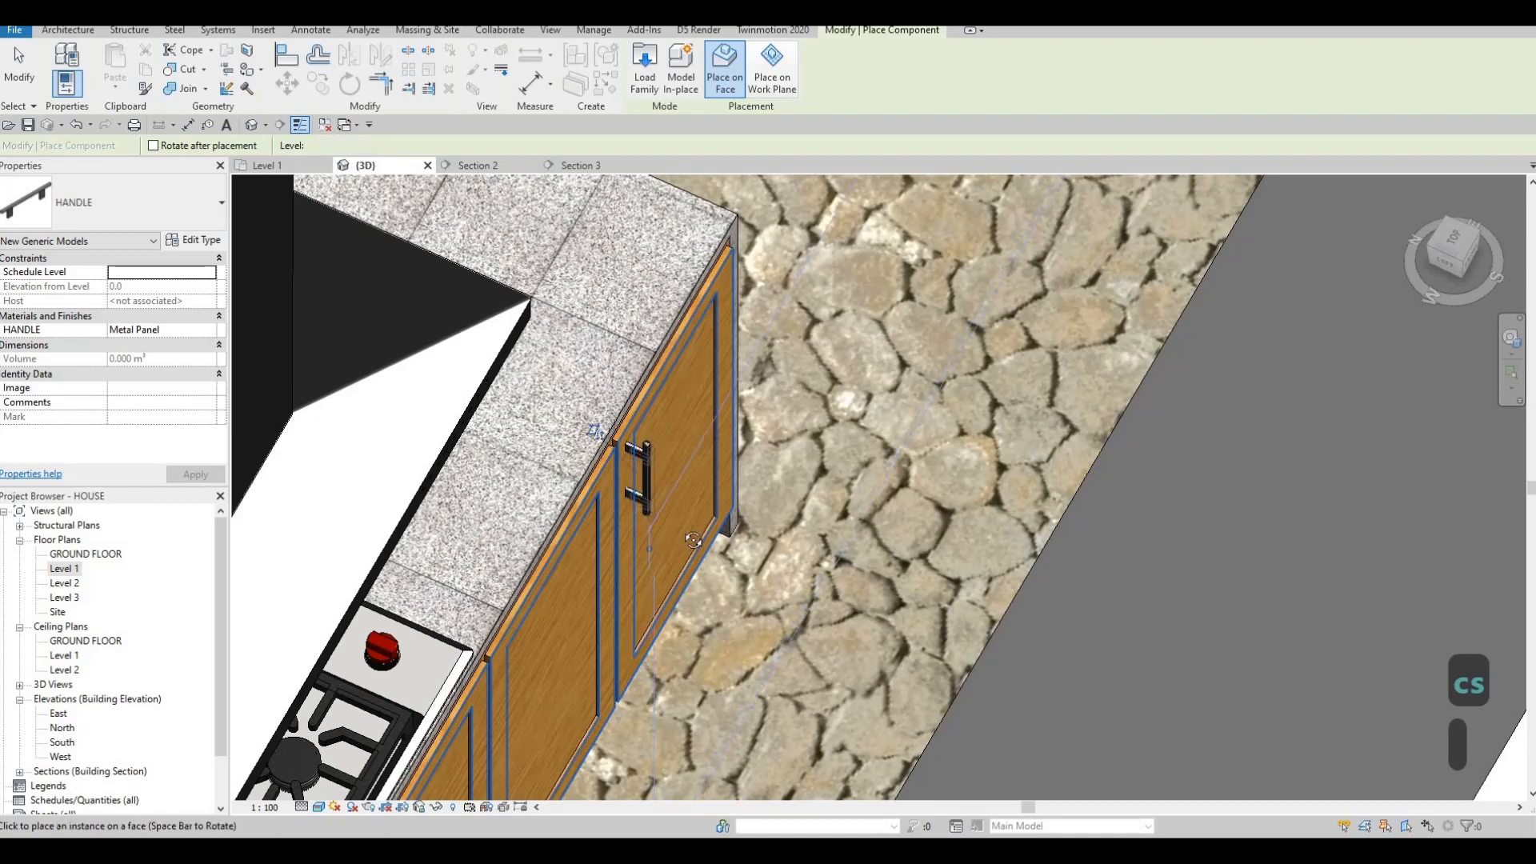
{"action": "key", "text": "Escape"}
{"action": "middle_click_drag", "start_coordinate": [693, 540], "coordinate": [582, 440], "text": "shift"}
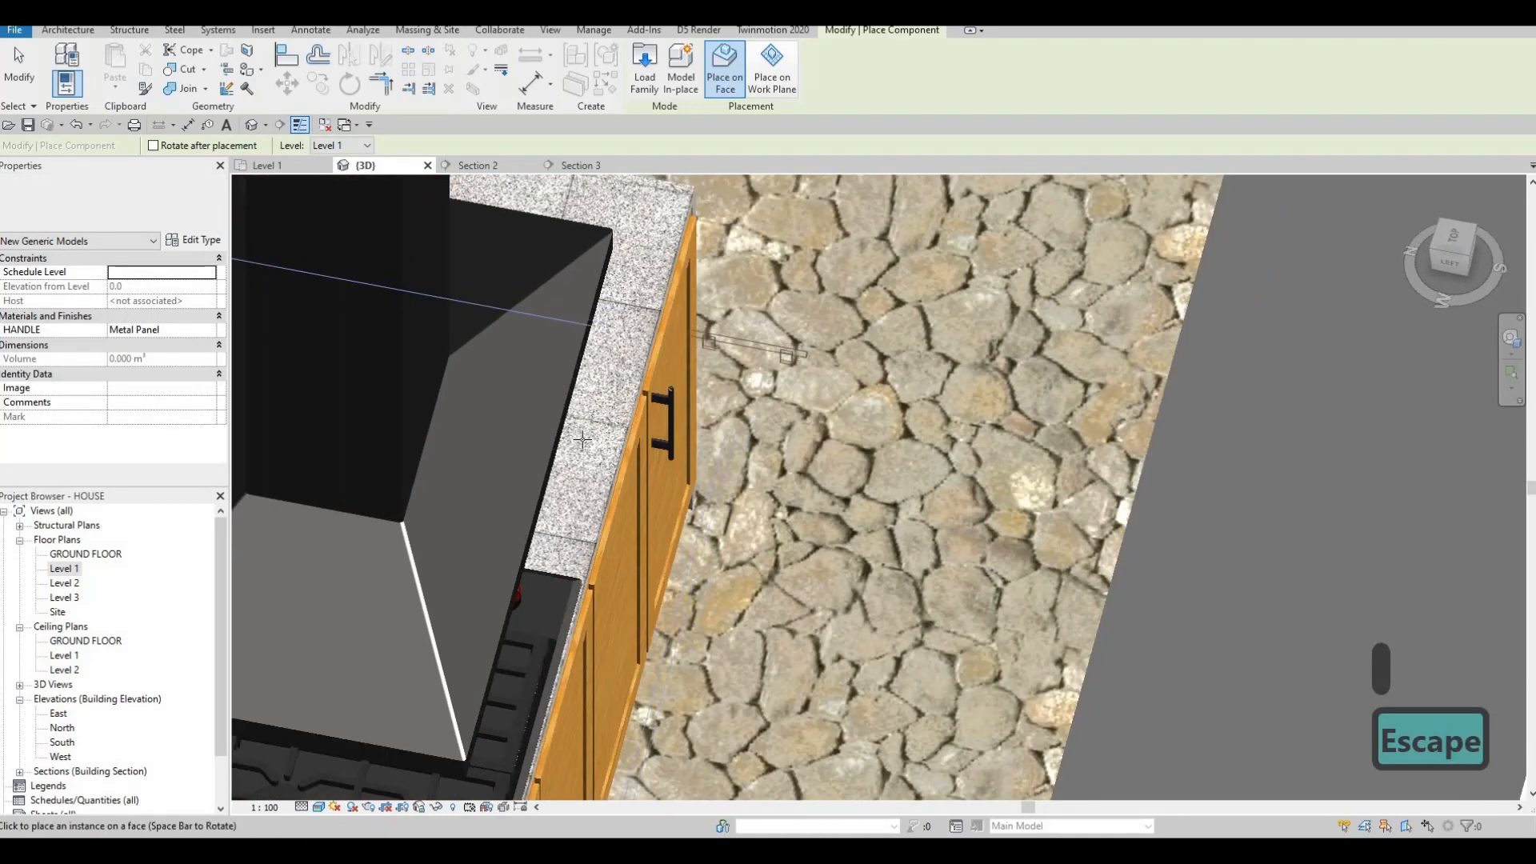
{"action": "key", "text": "Escape"}
{"action": "key", "text": "Escape"}
{"action": "key", "text": "Escape"}
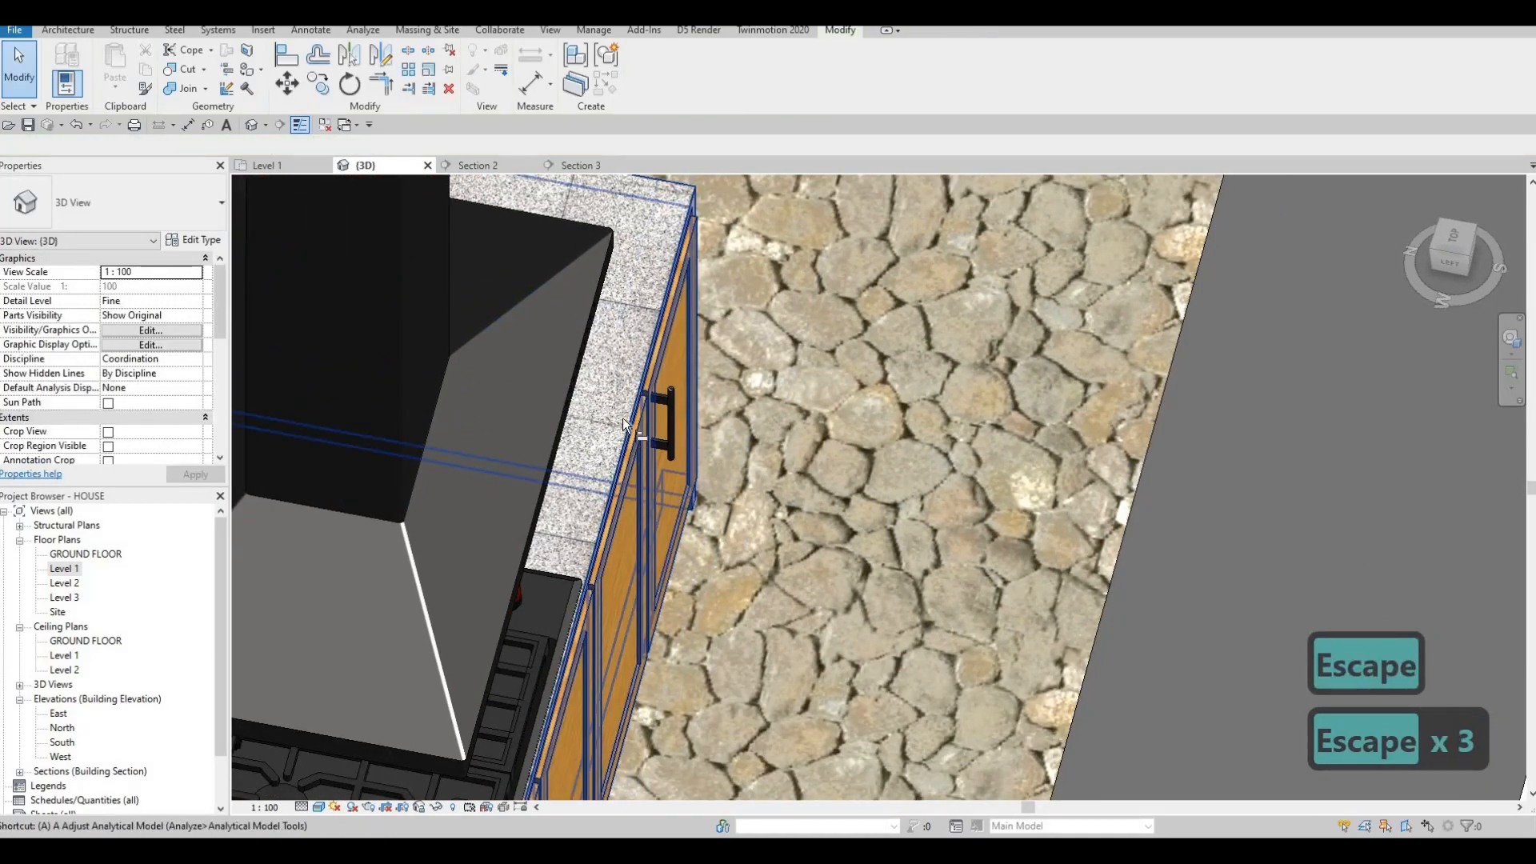
{"action": "key", "text": "a"}
{"action": "key", "text": "l"}
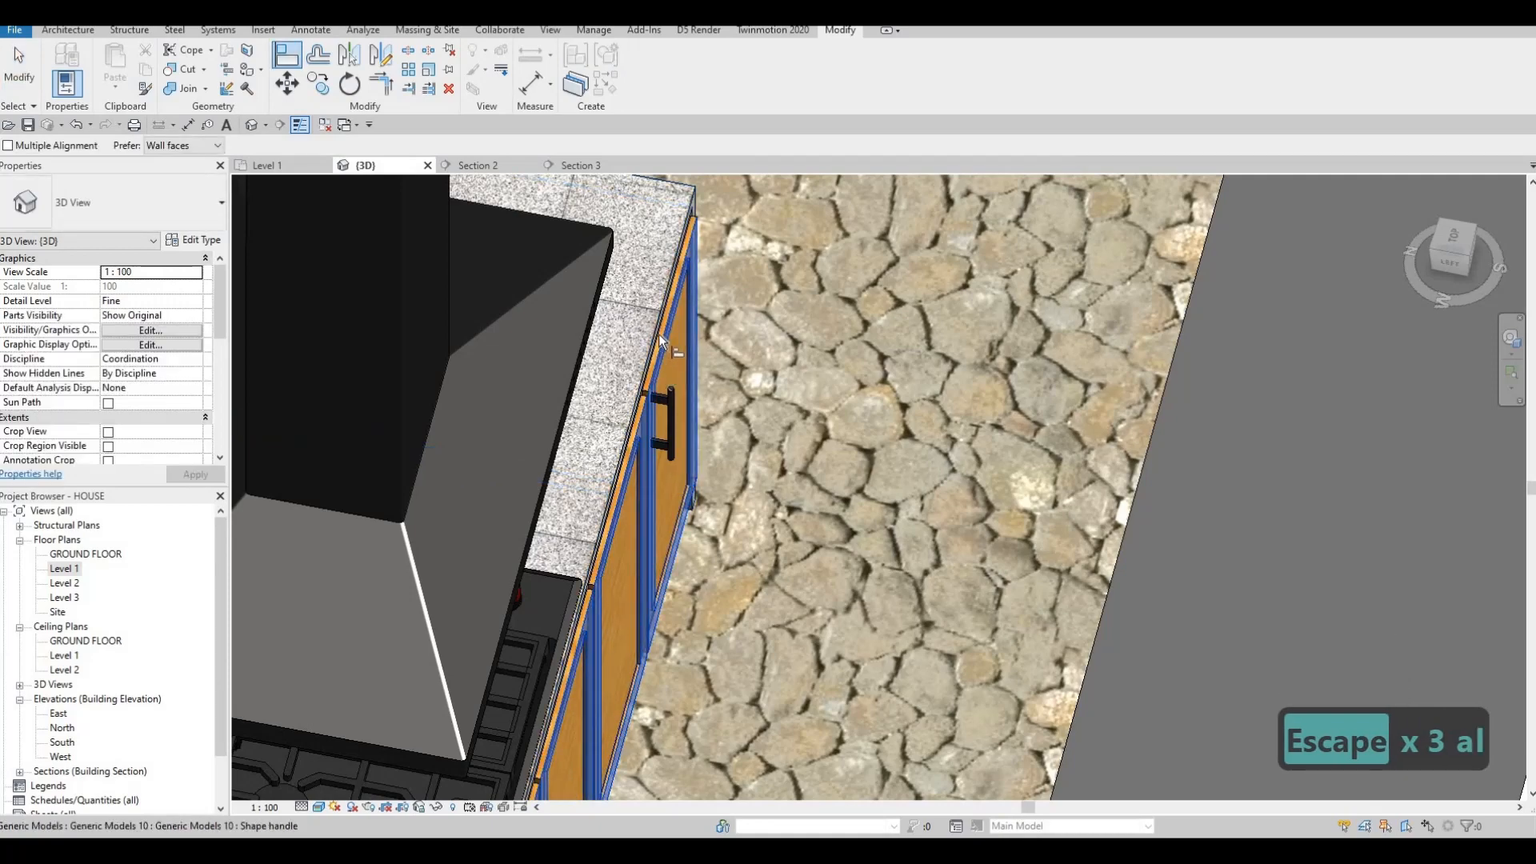
{"action": "key", "text": "Escape"}
{"action": "key", "text": "Escape"}
{"action": "key", "text": "Escape"}
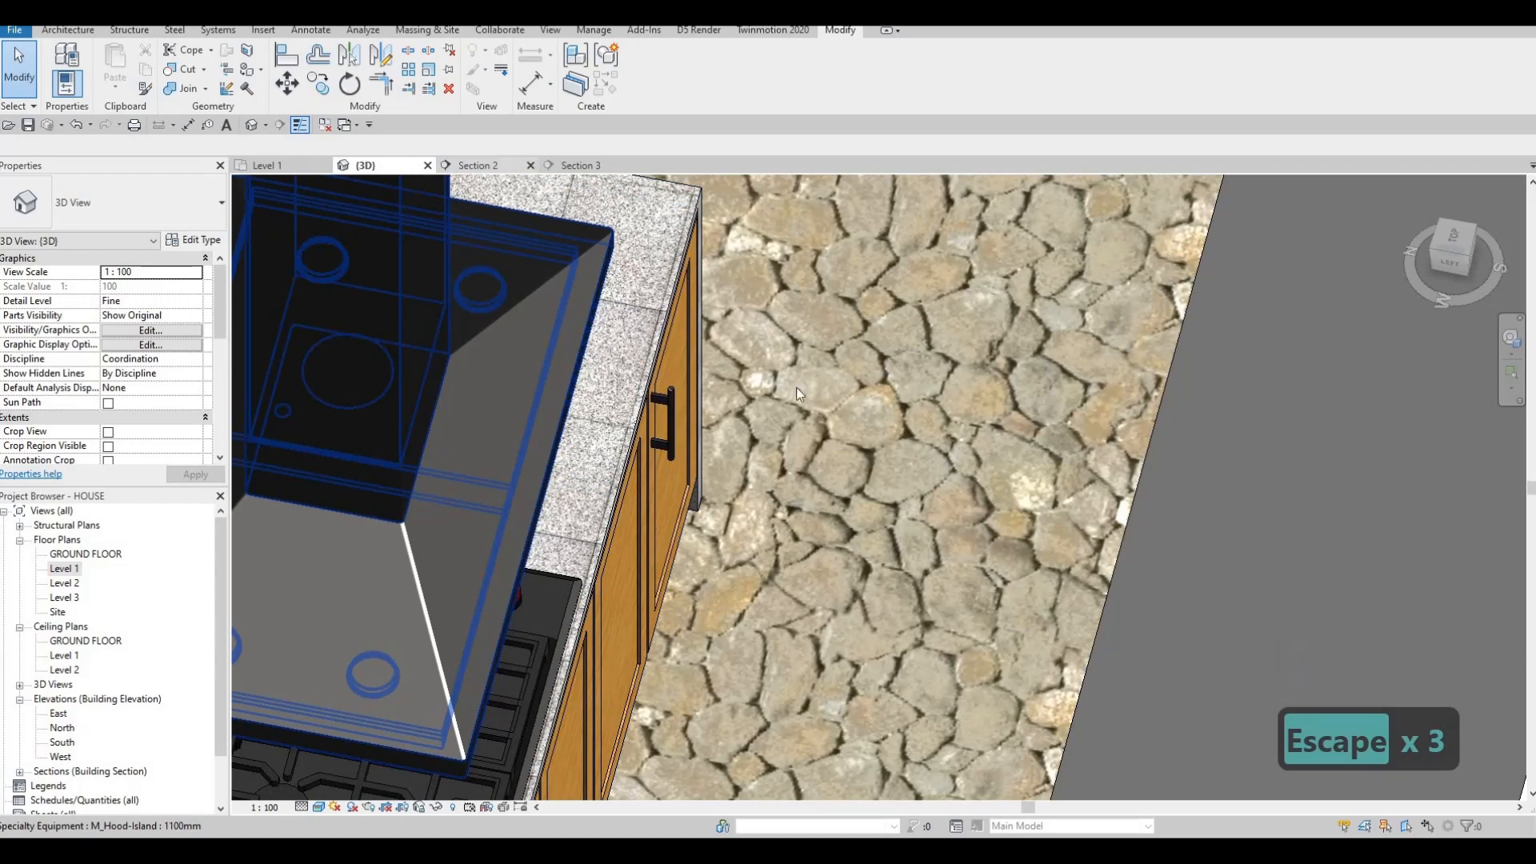
In Section 2, copy the handle with CO onto the neighbouring door beside it.
{"action": "left_click", "coordinate": [471, 163]}
{"action": "middle_click_drag", "start_coordinate": [963, 453], "coordinate": [946, 421]}
{"action": "scroll", "coordinate": [947, 421], "scroll_direction": "up", "scroll_amount": 3}
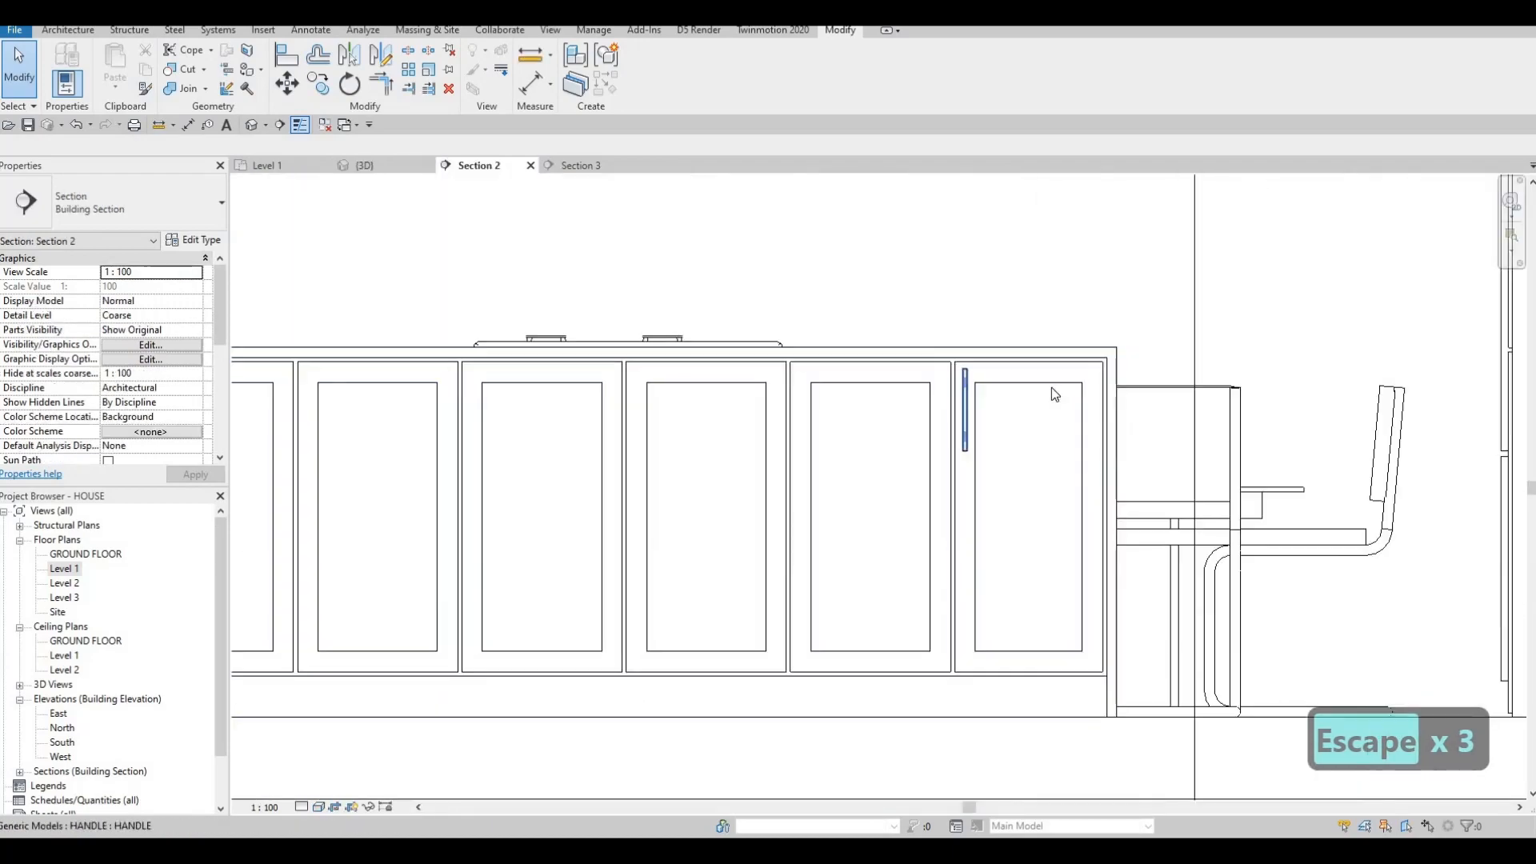
{"action": "key", "text": "Escape"}
{"action": "scroll", "coordinate": [1327, 280], "scroll_direction": "down", "scroll_amount": 2}
{"action": "left_click", "coordinate": [1088, 366]}
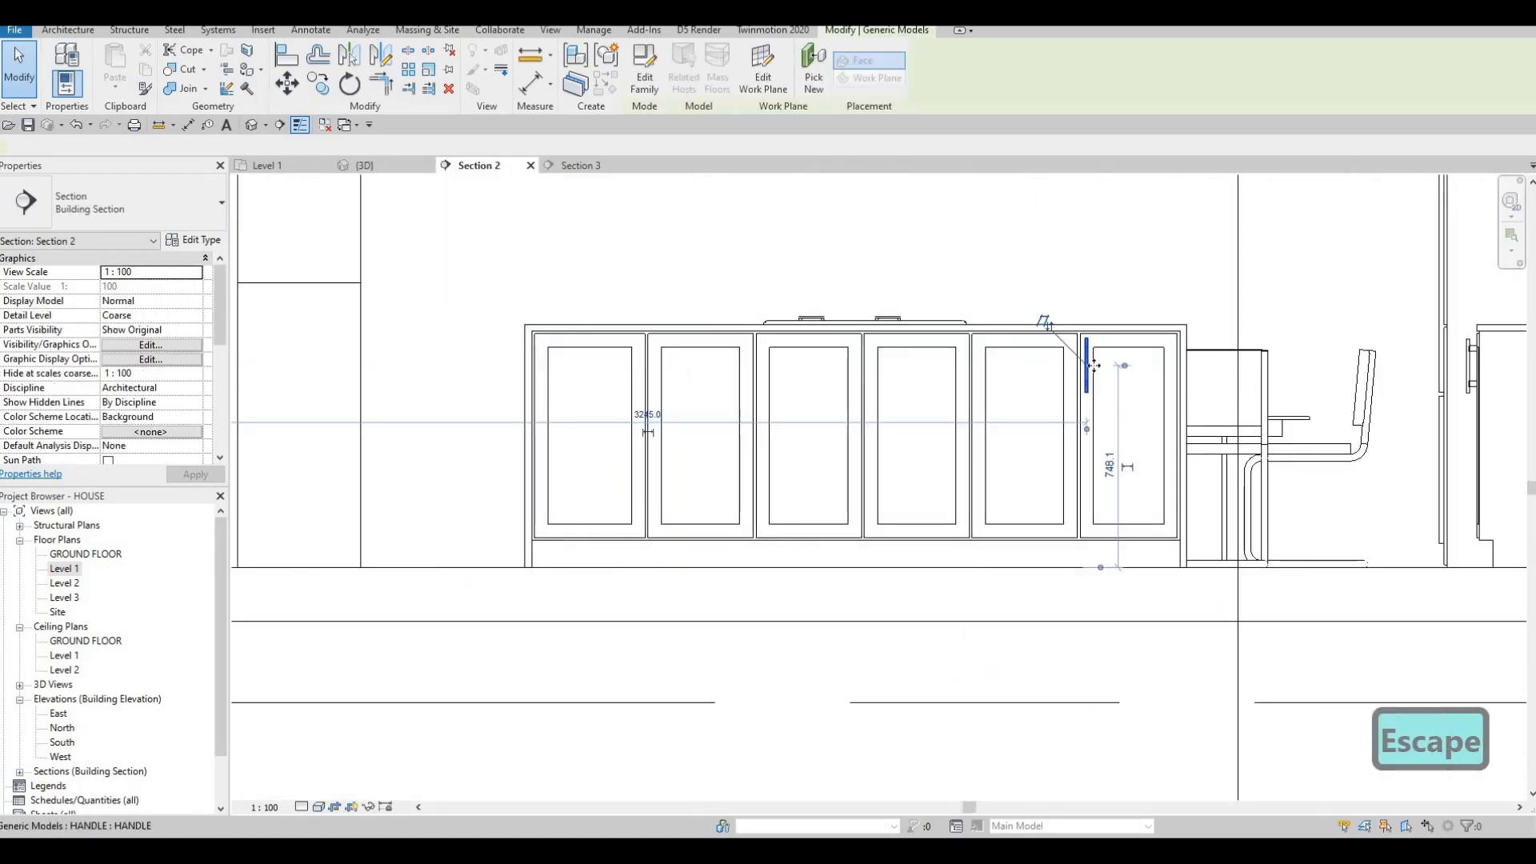
{"action": "scroll", "coordinate": [1089, 334], "scroll_direction": "up", "scroll_amount": 4}
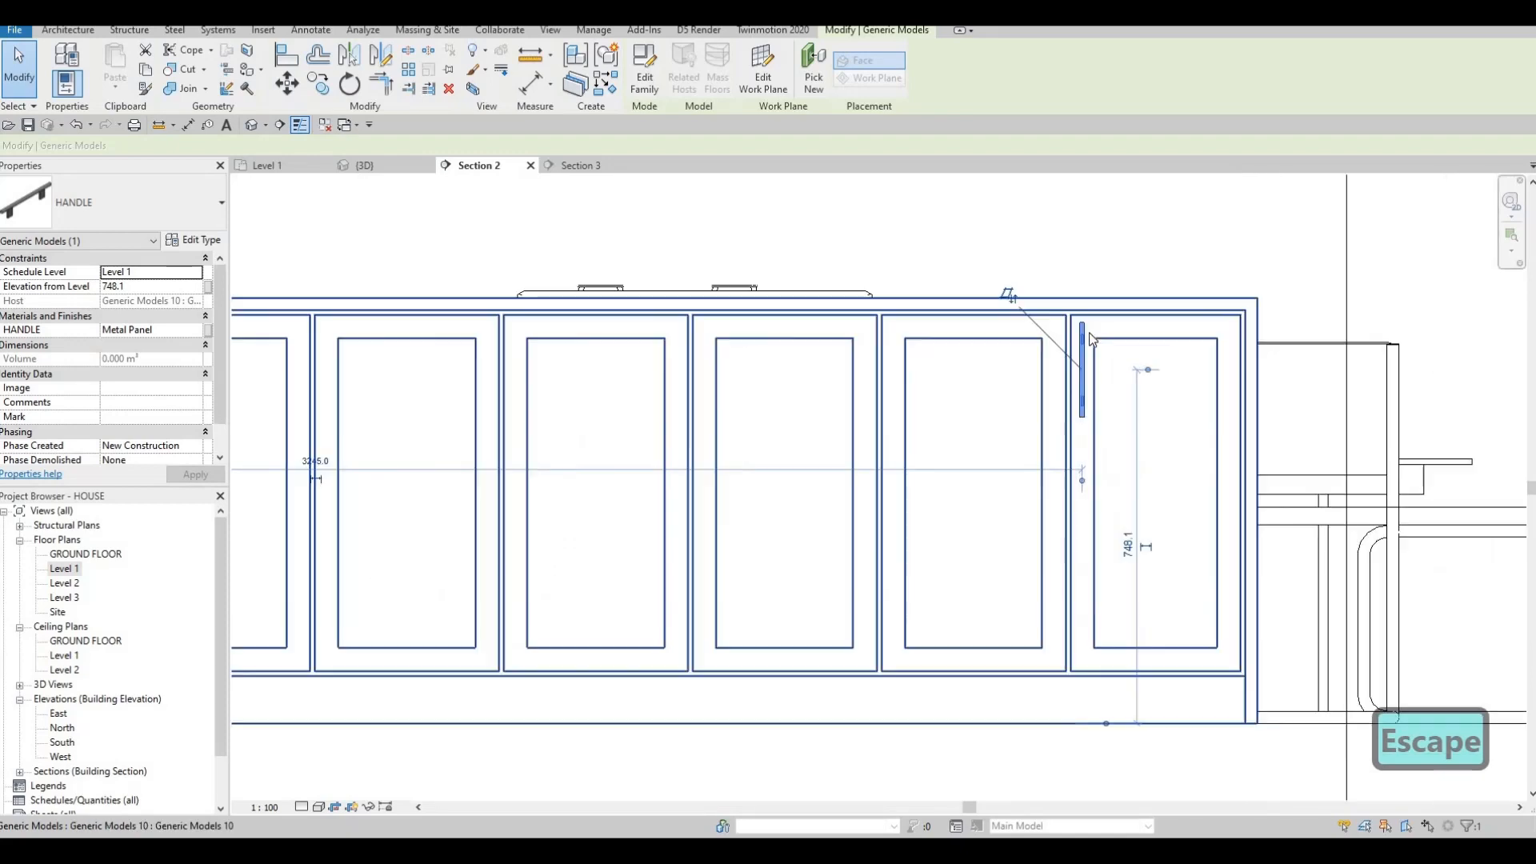
{"action": "key", "text": "Escape"}
{"action": "key", "text": "Escape"}
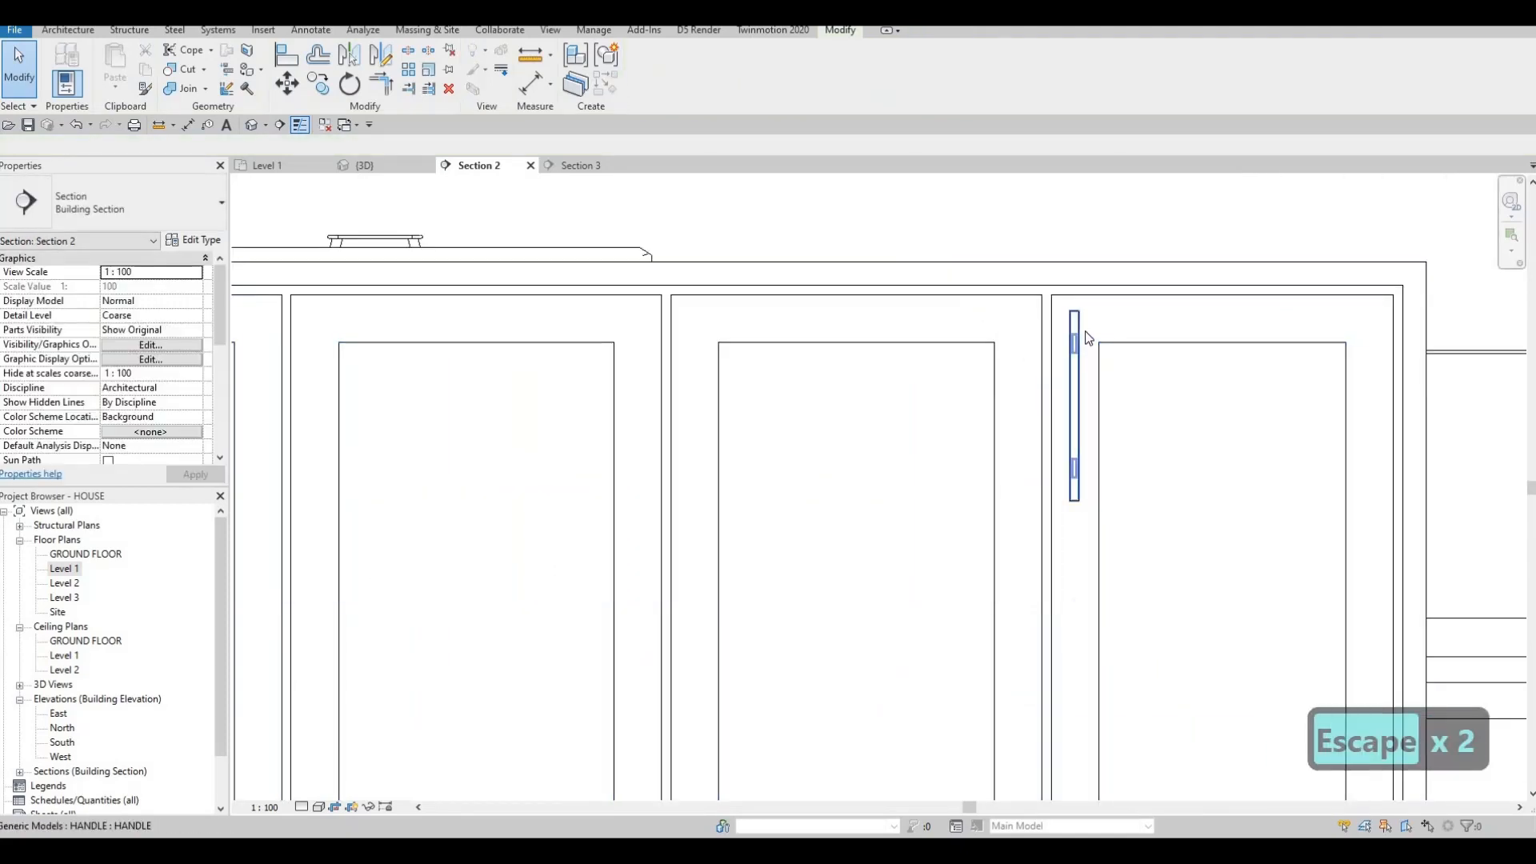
{"action": "left_click", "coordinate": [1081, 335]}
{"action": "key", "text": "c"}
{"action": "key", "text": "o"}
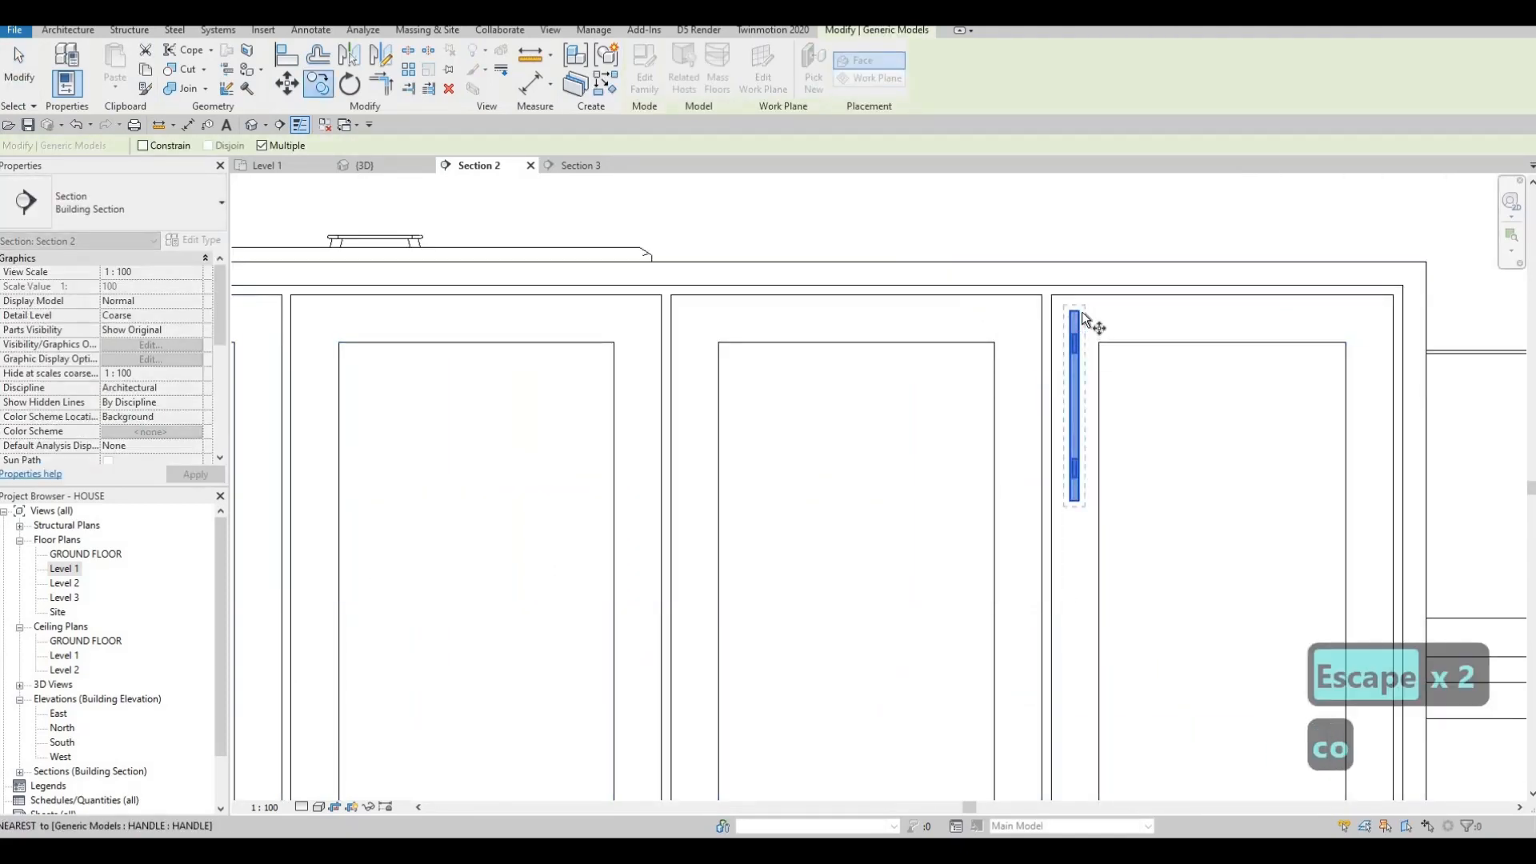
{"action": "left_click", "coordinate": [1077, 313]}
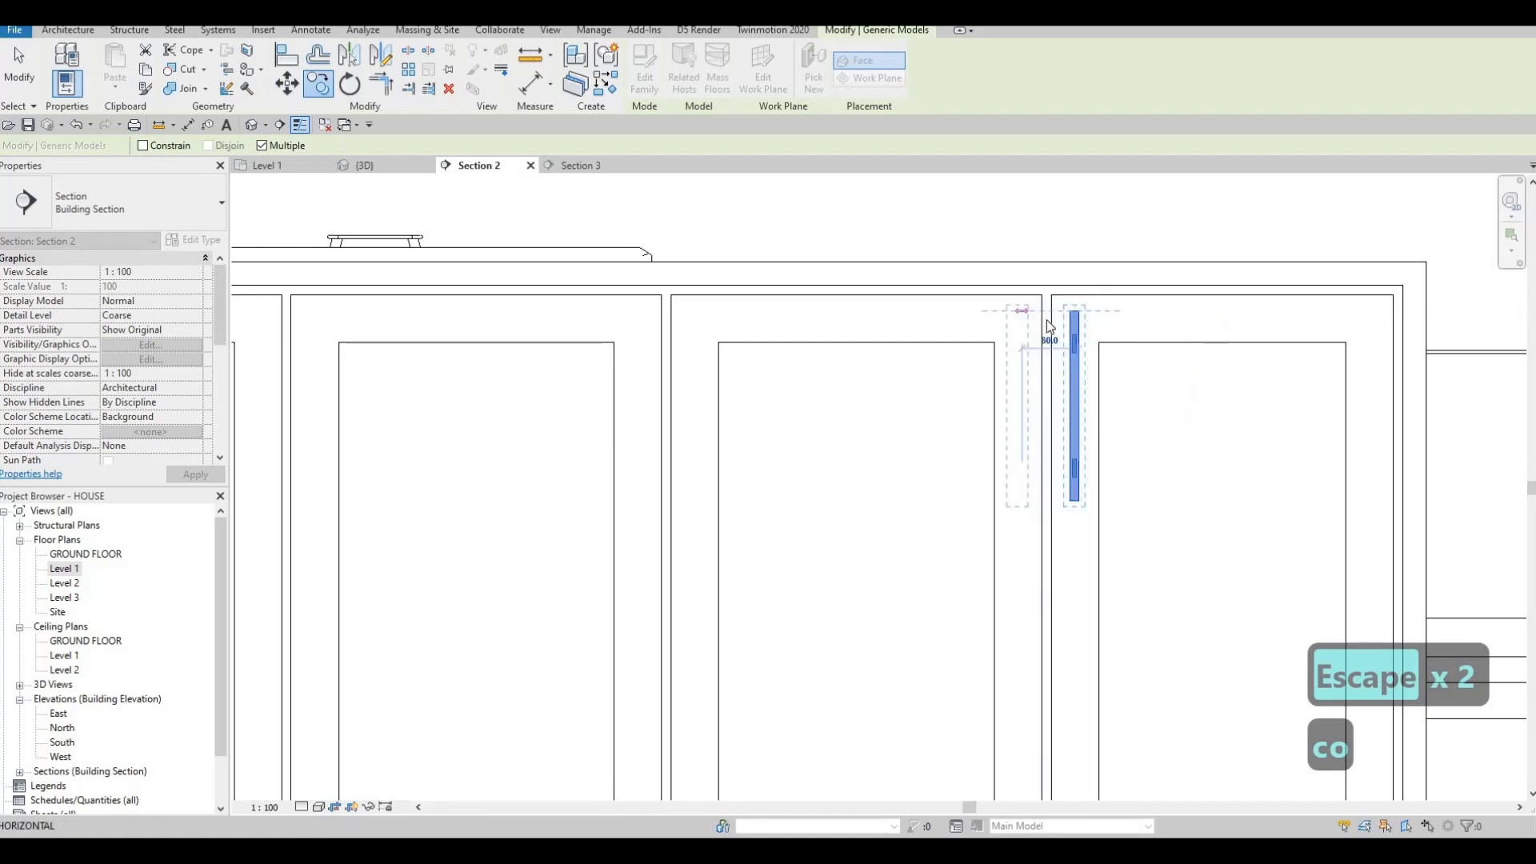
{"action": "left_click", "coordinate": [1050, 327]}
{"action": "key", "text": "Escape"}
{"action": "key", "text": "Escape"}
Copy the handle pair repeatedly onto the further door pairs to the left.
{"action": "left_click", "coordinate": [1078, 326]}
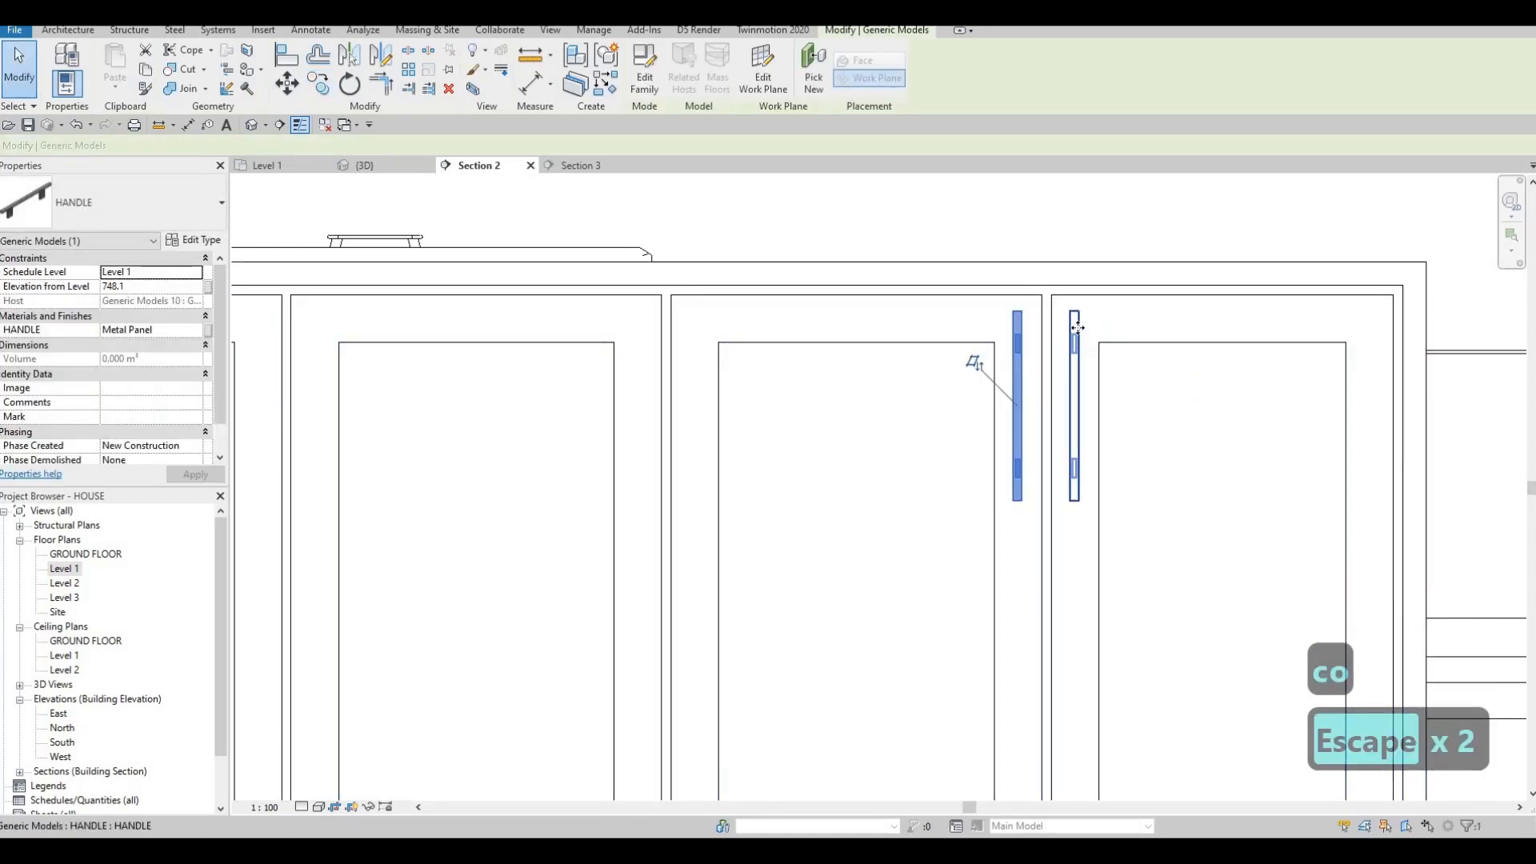
{"action": "left_click", "coordinate": [1077, 327], "text": "ctrl"}
{"action": "key", "text": "c"}
{"action": "key", "text": "o"}
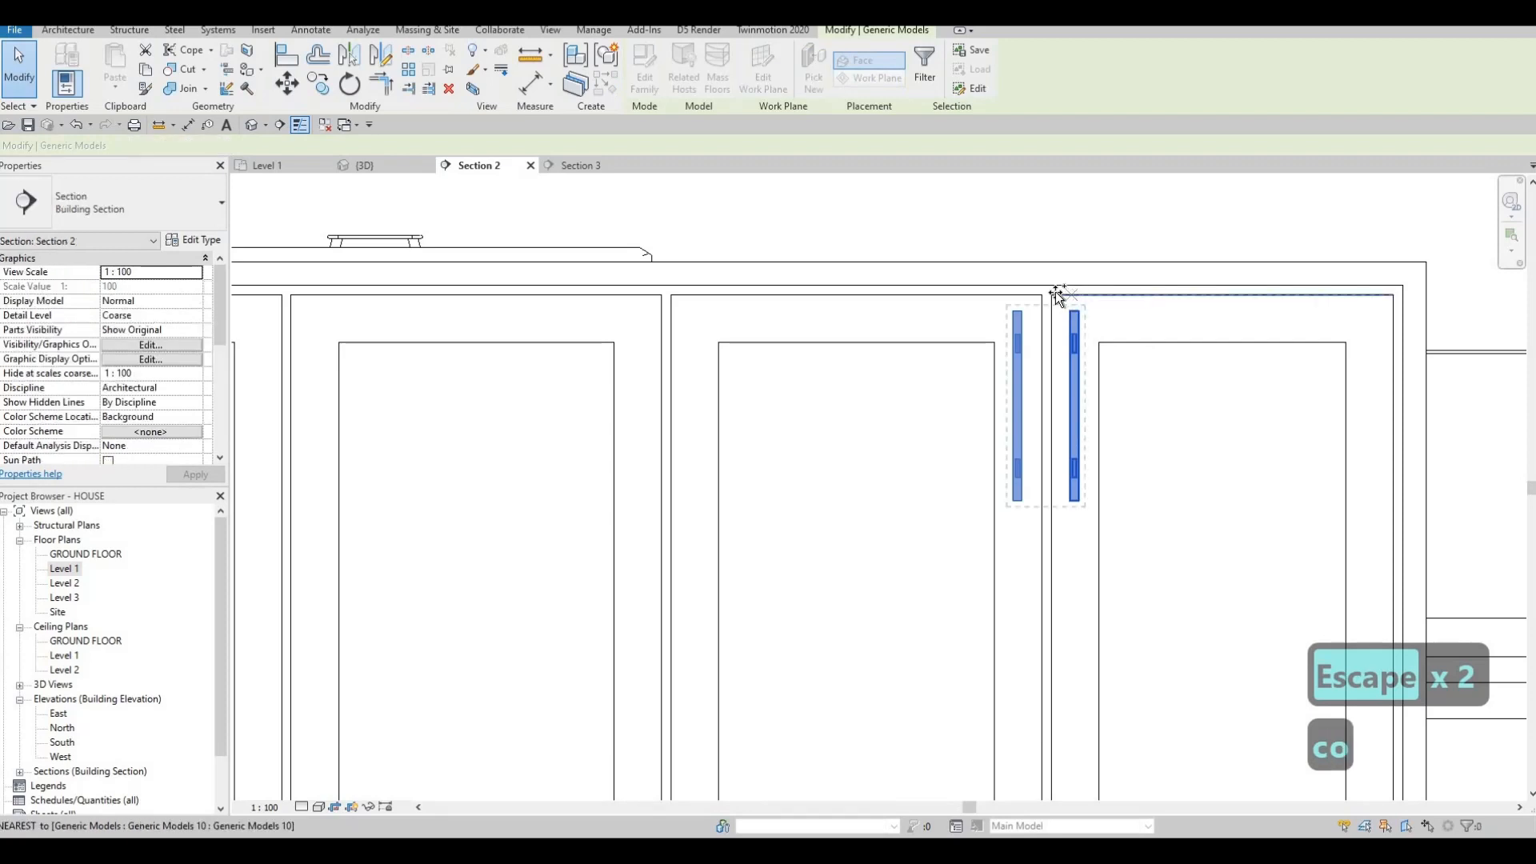
{"action": "left_click", "coordinate": [1053, 295]}
{"action": "middle_click_drag", "start_coordinate": [388, 300], "coordinate": [1106, 316]}
{"action": "left_click", "coordinate": [557, 307]}
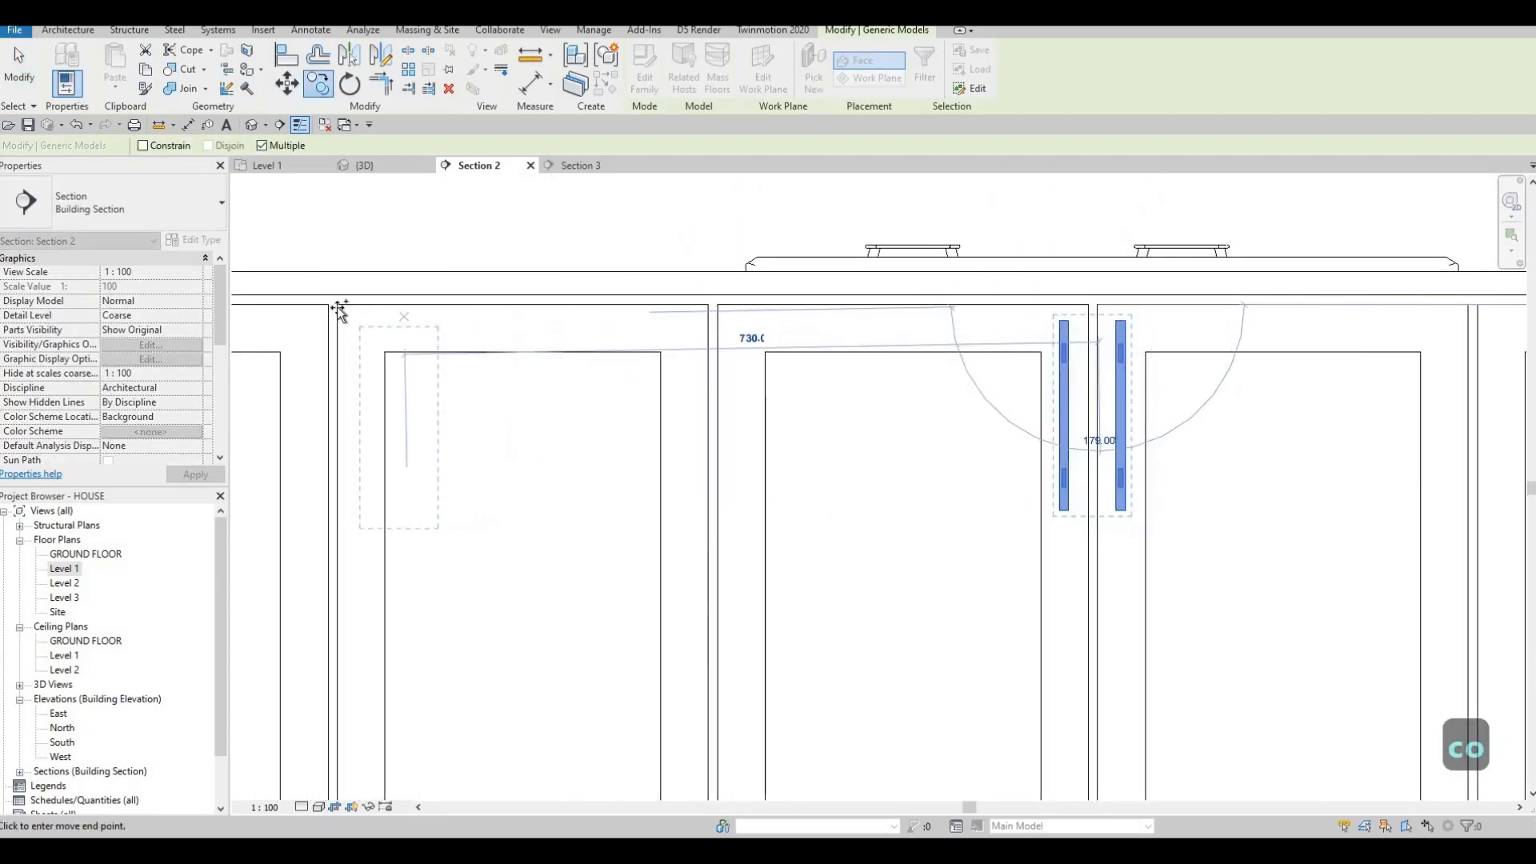
{"action": "left_click", "coordinate": [430, 340]}
{"action": "scroll", "coordinate": [635, 428], "scroll_direction": "down", "scroll_amount": 5}
{"action": "key", "text": "Escape"}
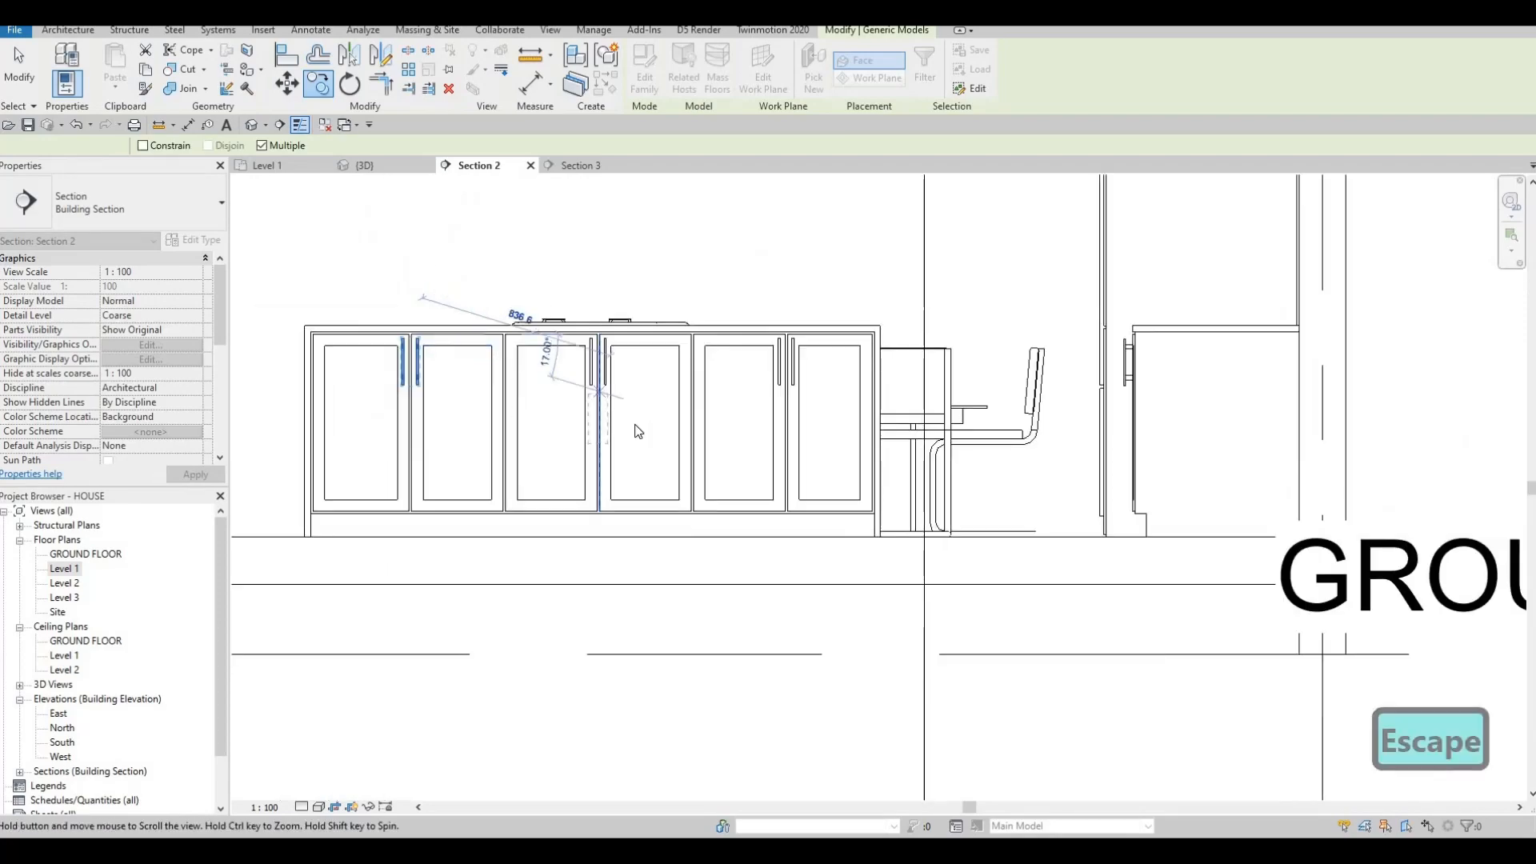
{"action": "key", "text": "Escape"}
{"action": "key", "text": "Escape"}
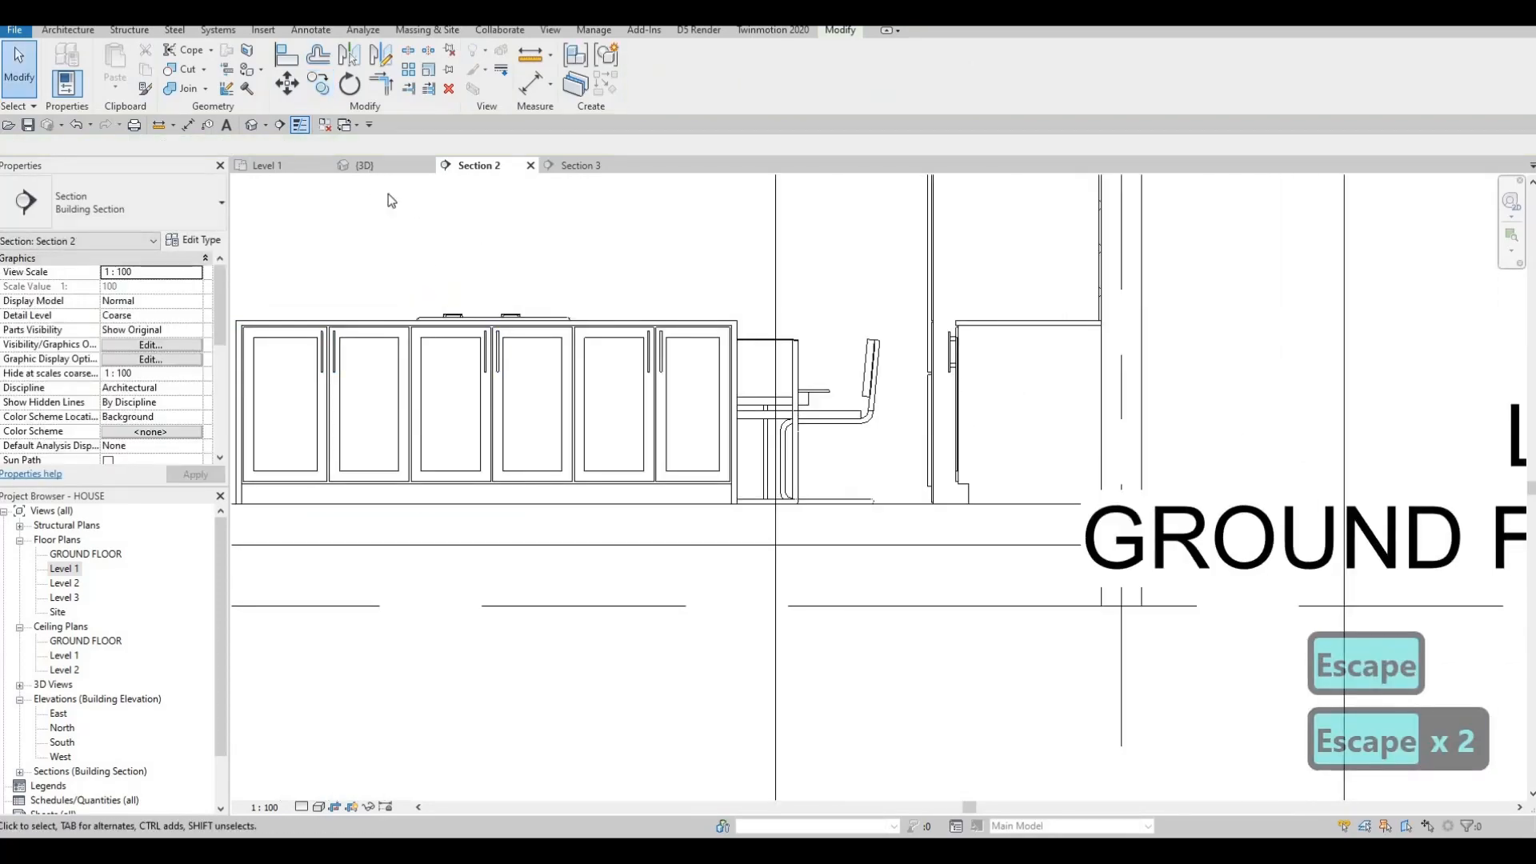
{"action": "left_click", "coordinate": [366, 165]}
{"action": "scroll", "coordinate": [686, 400], "scroll_direction": "down", "scroll_amount": 2}
{"action": "mouse_move", "coordinate": [716, 456]}
{"action": "middle_mouse_down", "text": "shift"}
{"action": "mouse_move", "coordinate": [680, 461]}
{"action": "mouse_move", "coordinate": [724, 449]}
{"action": "middle_mouse_up", "text": "shift"}
{"action": "scroll", "coordinate": [673, 441], "scroll_direction": "down", "scroll_amount": 2}
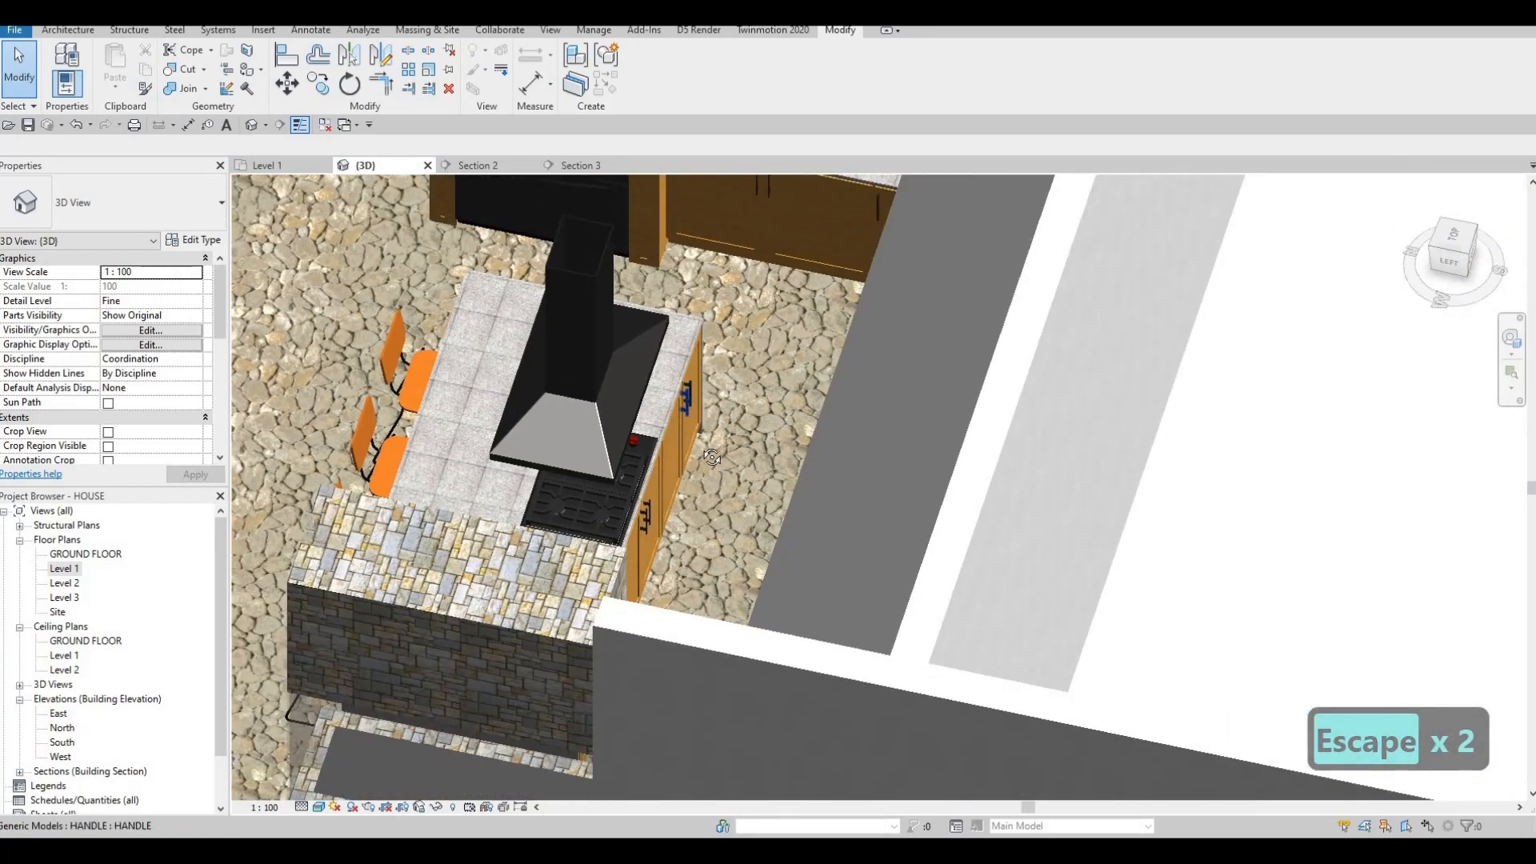
{"action": "scroll", "coordinate": [702, 312], "scroll_direction": "up", "scroll_amount": 5}
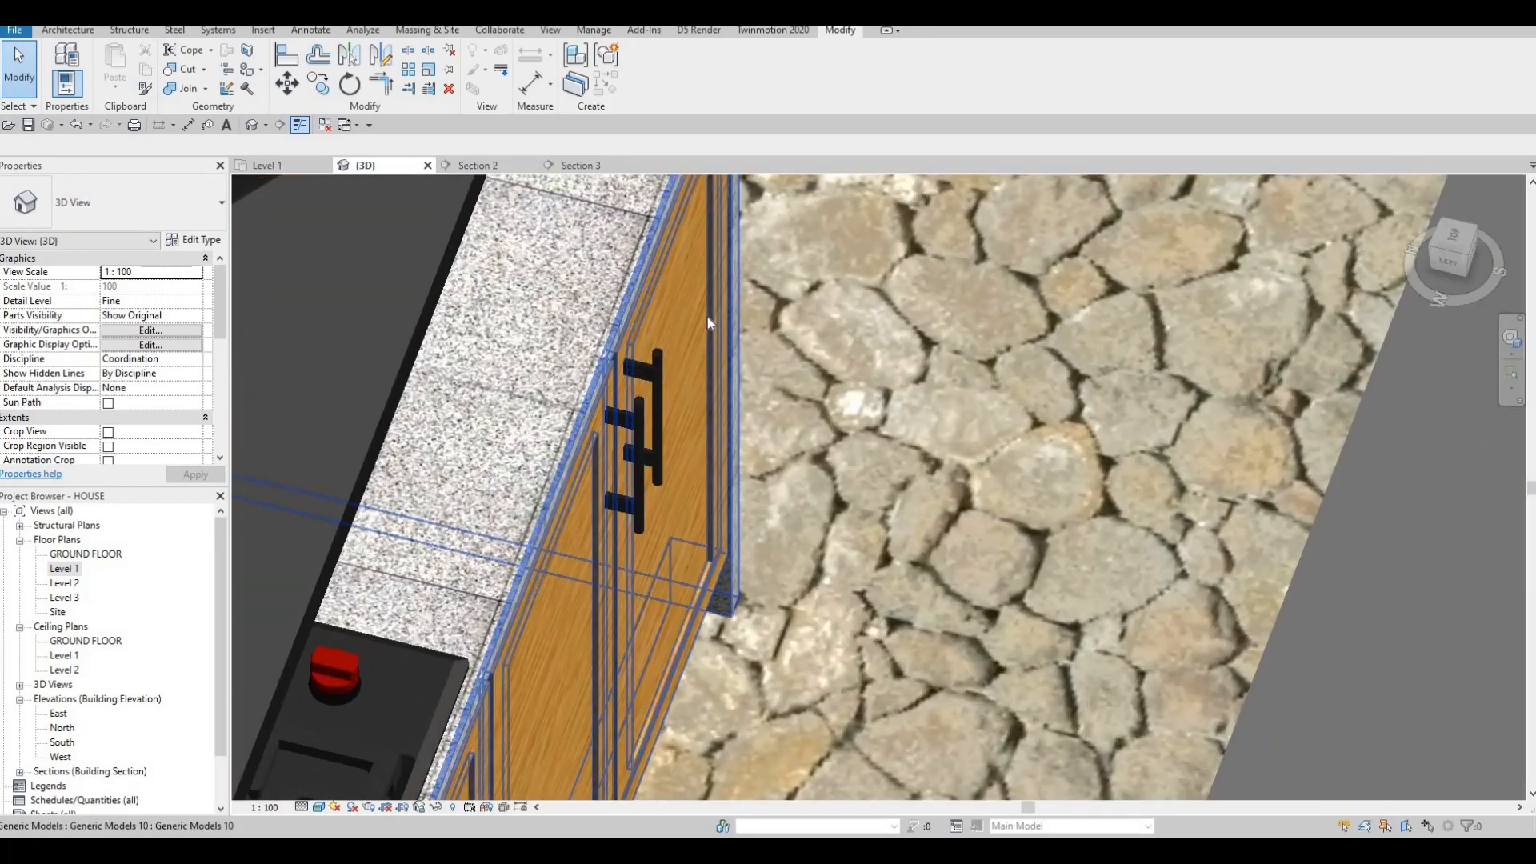
{"action": "scroll", "coordinate": [689, 343], "scroll_direction": "down", "scroll_amount": 4}
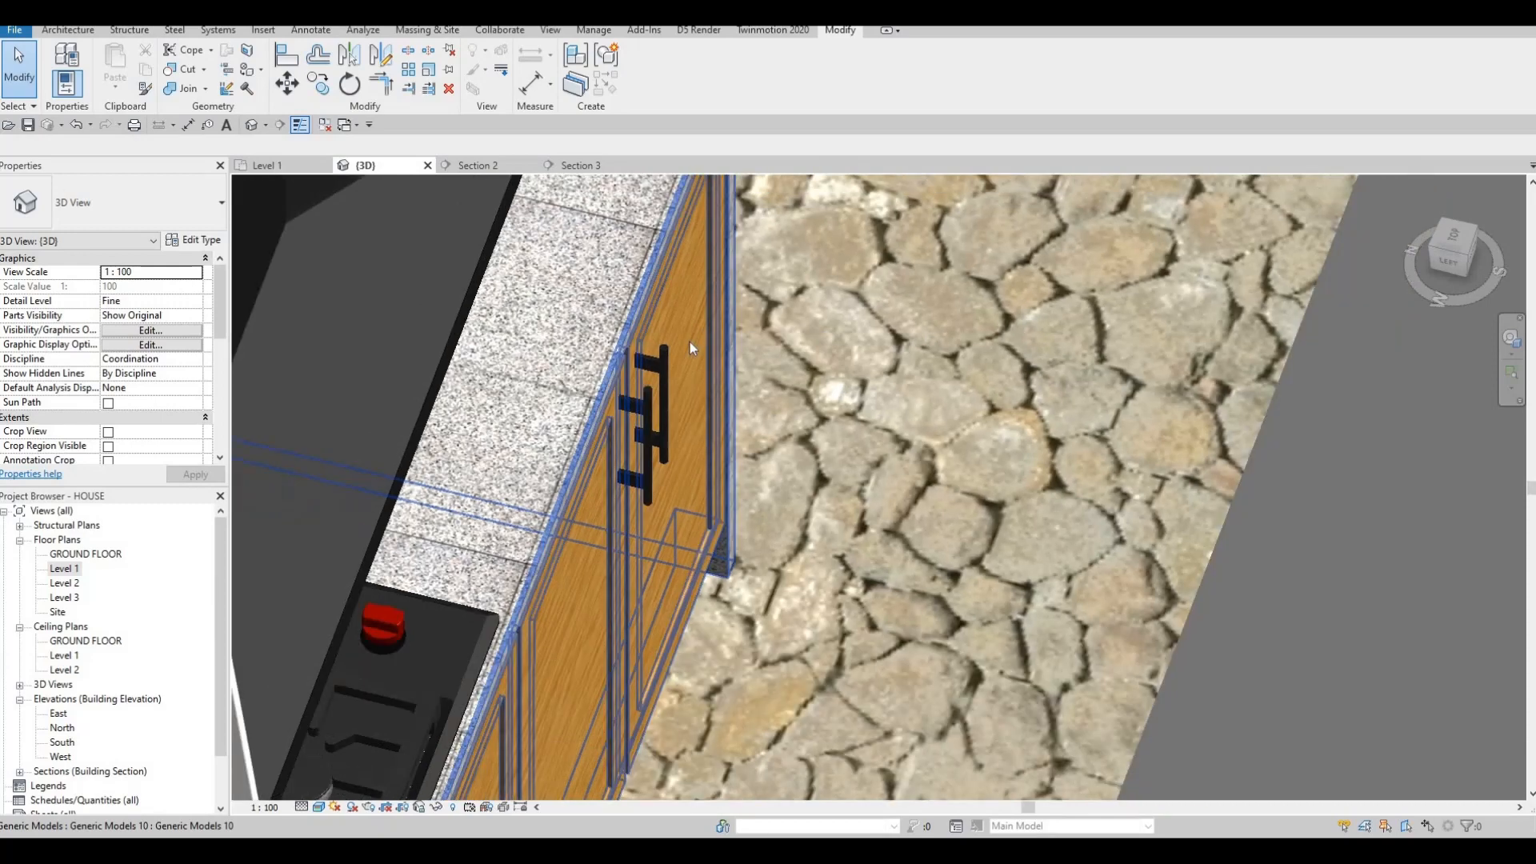
{"action": "middle_click_drag", "start_coordinate": [688, 352], "coordinate": [766, 468], "text": "shift"}
{"action": "scroll", "coordinate": [742, 403], "scroll_direction": "down", "scroll_amount": 3}
{"action": "middle_click_drag", "start_coordinate": [725, 400], "coordinate": [1025, 353], "text": "shift"}
{"action": "scroll", "coordinate": [1020, 376], "scroll_direction": "up", "scroll_amount": 4}
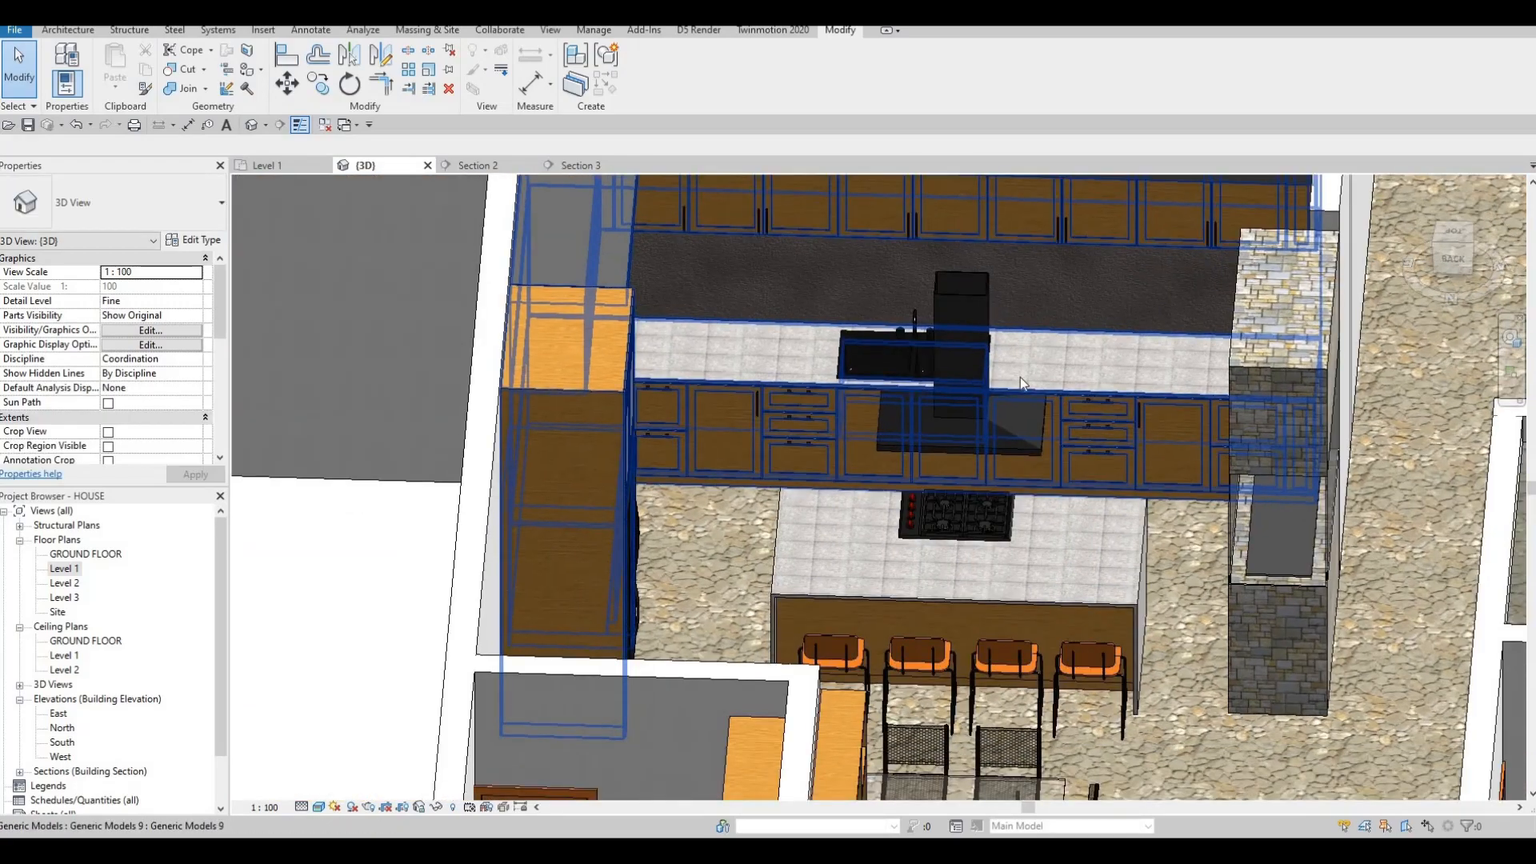
{"action": "scroll", "coordinate": [1051, 515], "scroll_direction": "down", "scroll_amount": 4}
{"action": "middle_click_drag", "start_coordinate": [1051, 515], "coordinate": [875, 487], "text": "shift"}
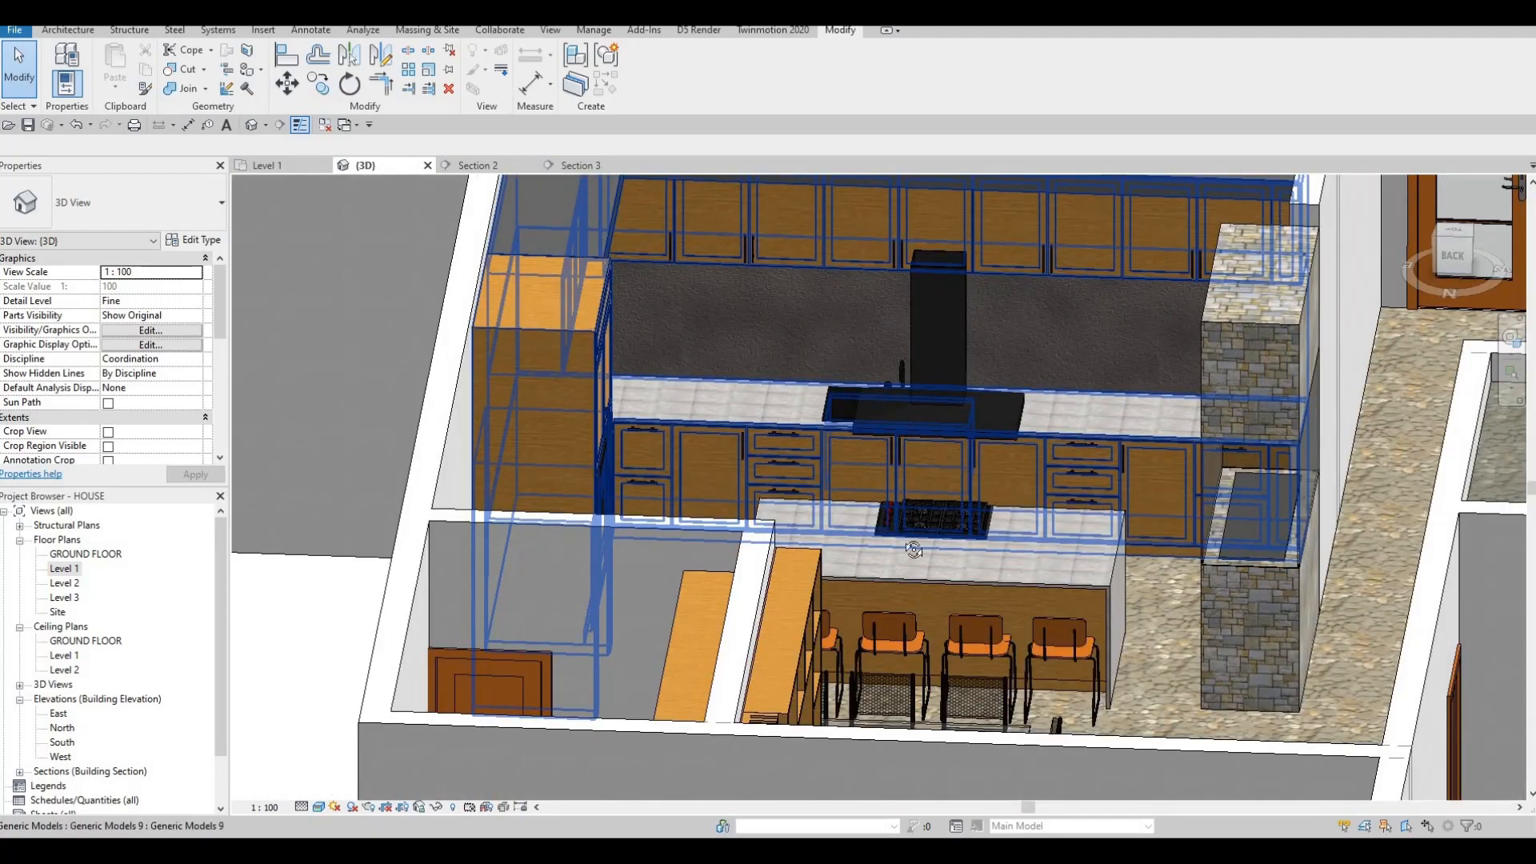
{"action": "middle_click_drag", "start_coordinate": [676, 607], "coordinate": [856, 516], "text": "shift"}
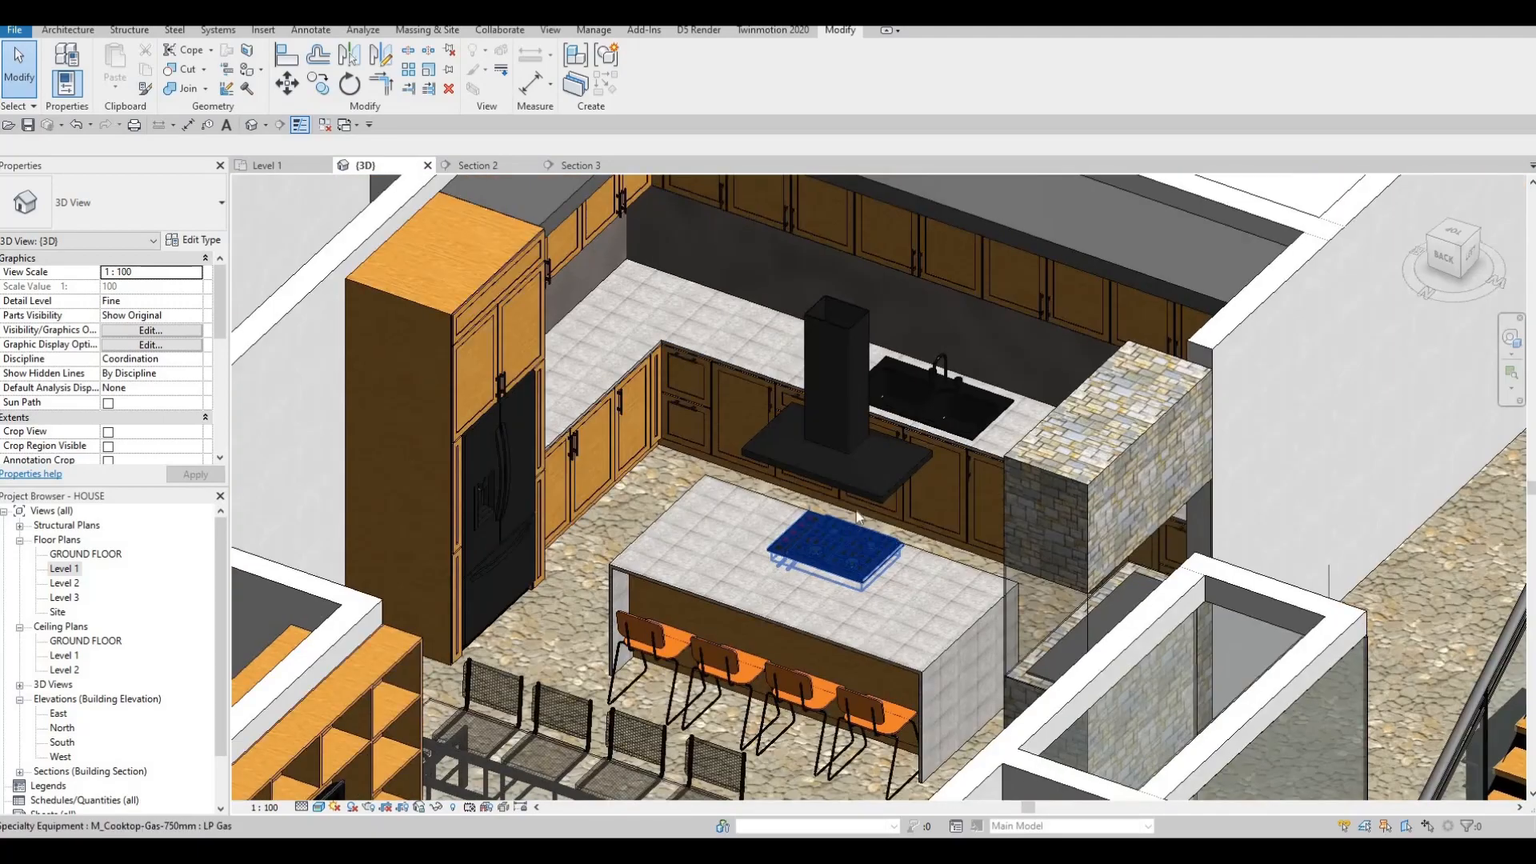
{"action": "middle_click_drag", "start_coordinate": [1032, 240], "coordinate": [832, 296], "text": "shift"}
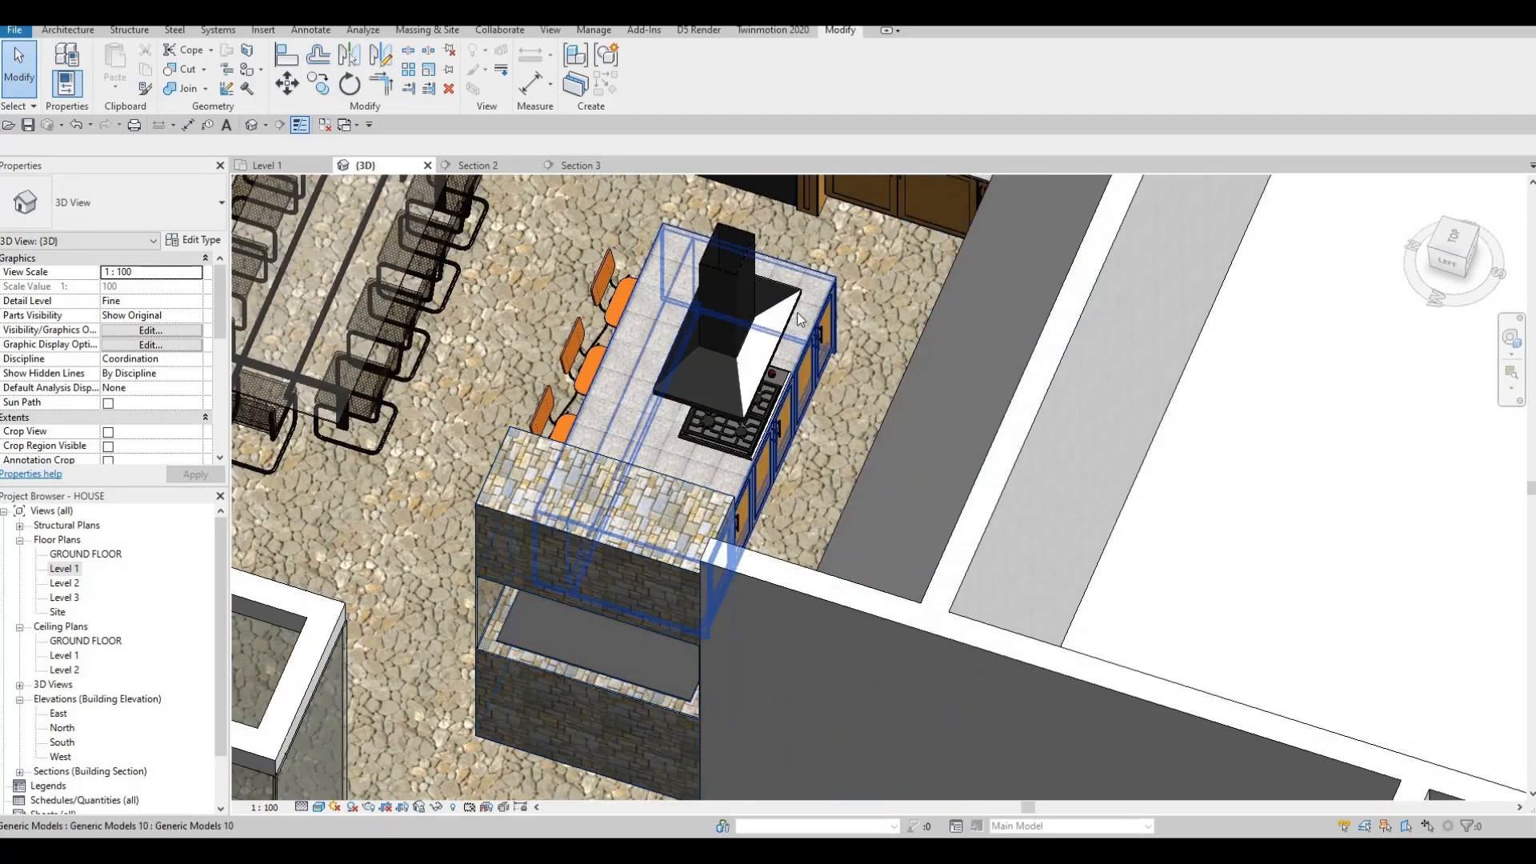
{"action": "scroll", "coordinate": [815, 298], "scroll_direction": "up", "scroll_amount": 4}
{"action": "scroll", "coordinate": [712, 321], "scroll_direction": "up", "scroll_amount": 2}
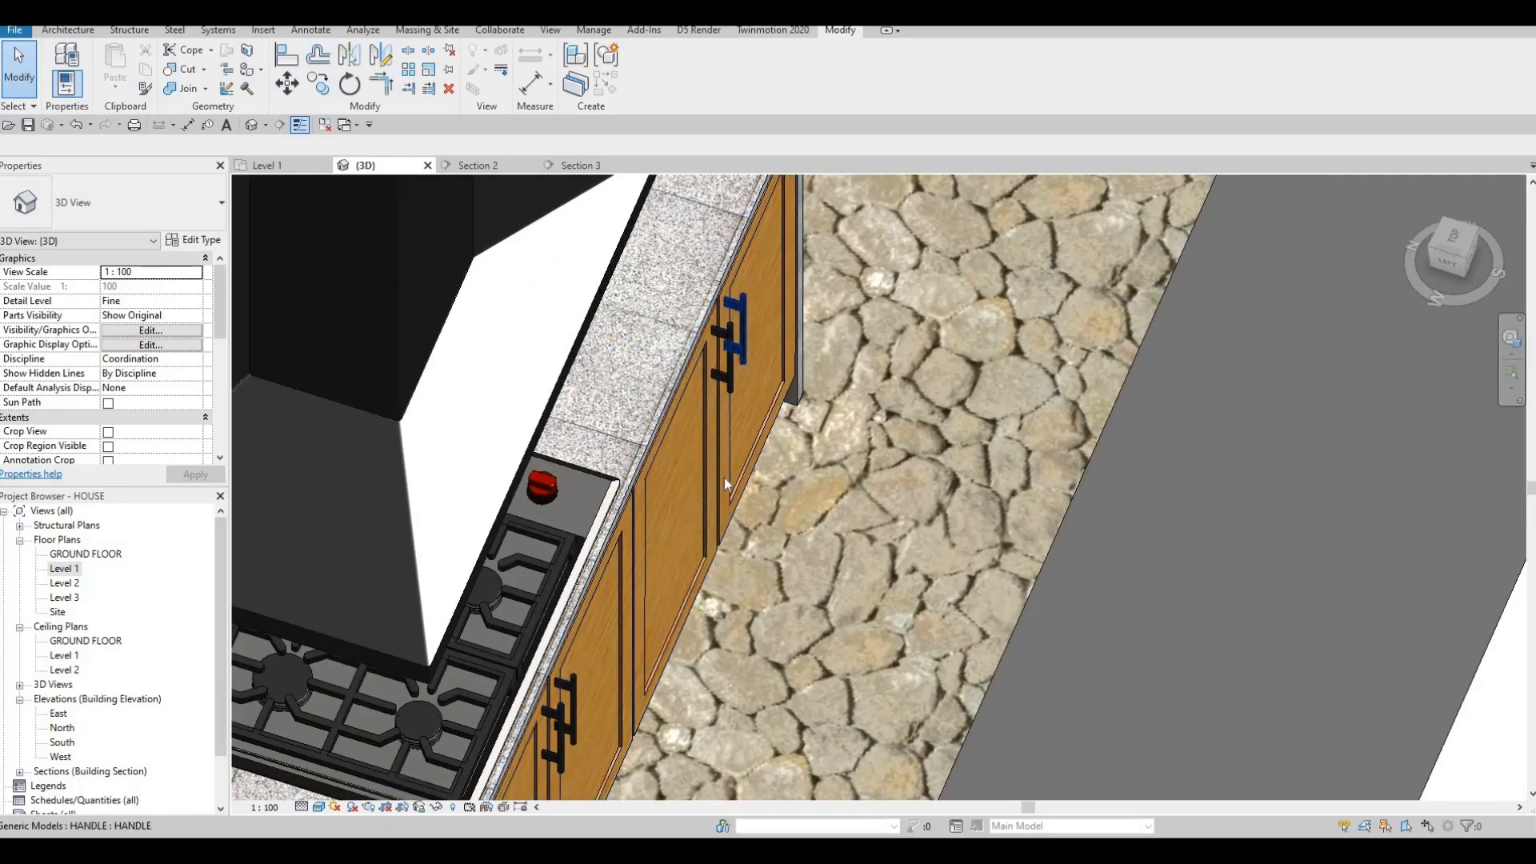
{"action": "key", "text": "Escape"}
{"action": "scroll", "coordinate": [723, 478], "scroll_direction": "down", "scroll_amount": 5}
{"action": "middle_click_drag", "start_coordinate": [956, 528], "coordinate": [963, 448]}
{"action": "scroll", "coordinate": [963, 448], "scroll_direction": "up", "scroll_amount": 3}
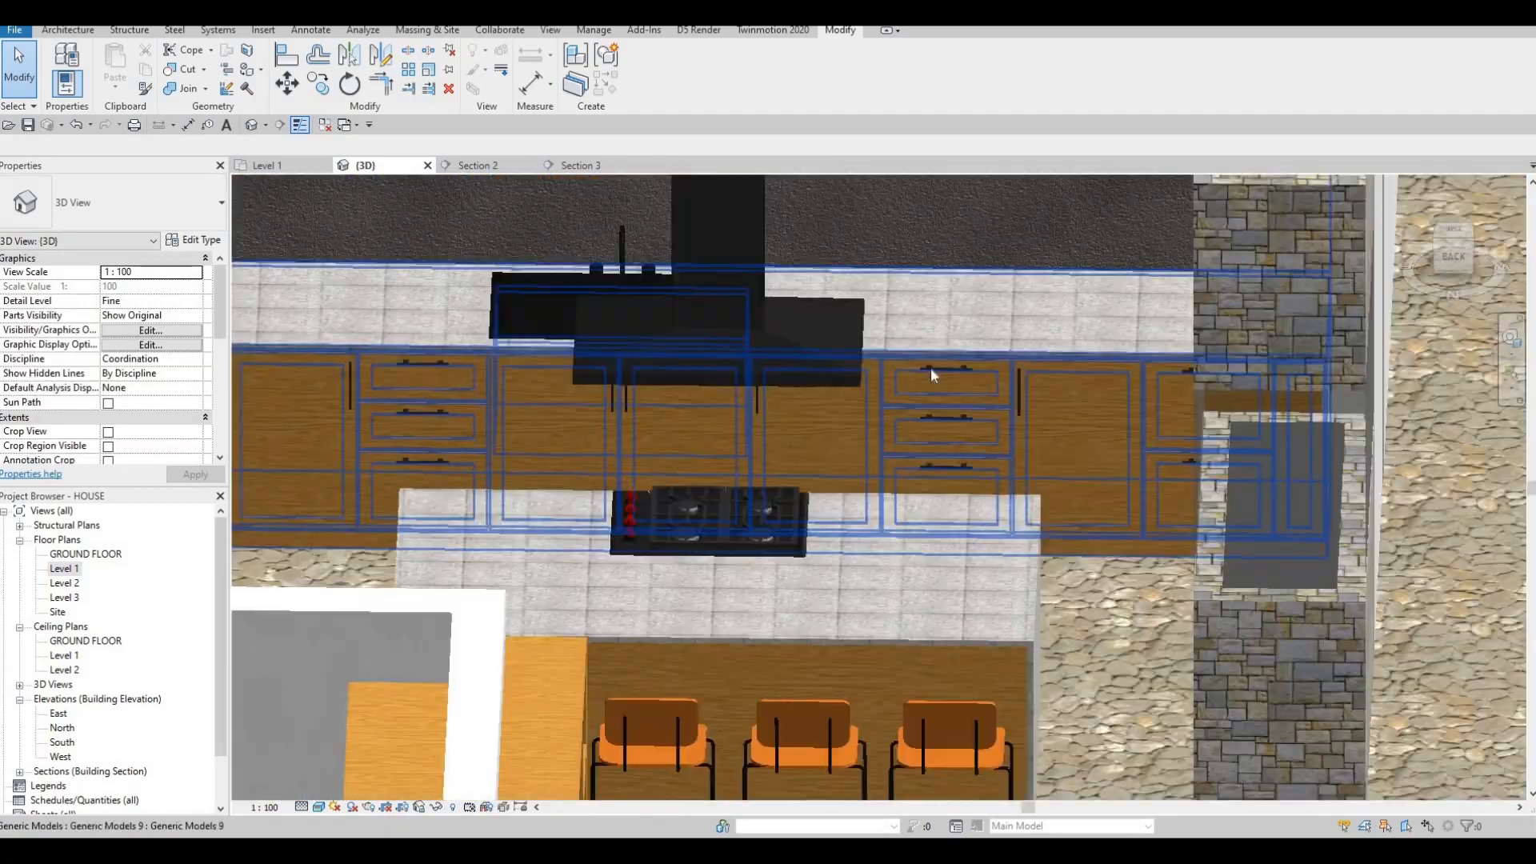
{"action": "scroll", "coordinate": [933, 411], "scroll_direction": "down", "scroll_amount": 2}
{"action": "scroll", "coordinate": [902, 425], "scroll_direction": "down", "scroll_amount": 3}
{"action": "middle_click_drag", "start_coordinate": [893, 396], "coordinate": [942, 439]}
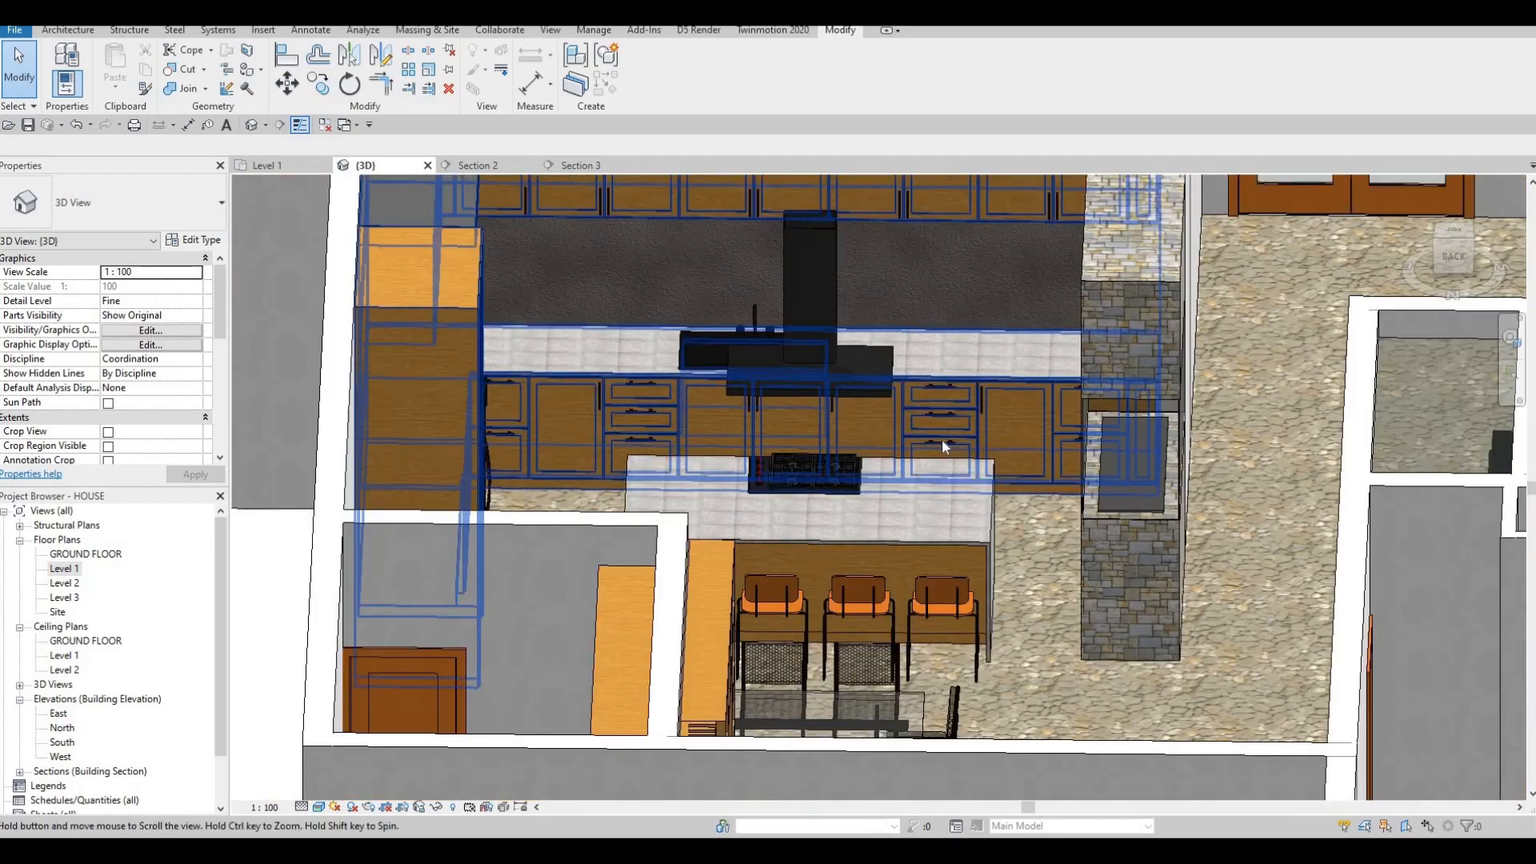
{"action": "scroll", "coordinate": [942, 438], "scroll_direction": "down", "scroll_amount": 2}
{"action": "middle_click_drag", "start_coordinate": [808, 427], "coordinate": [829, 290], "text": "shift"}
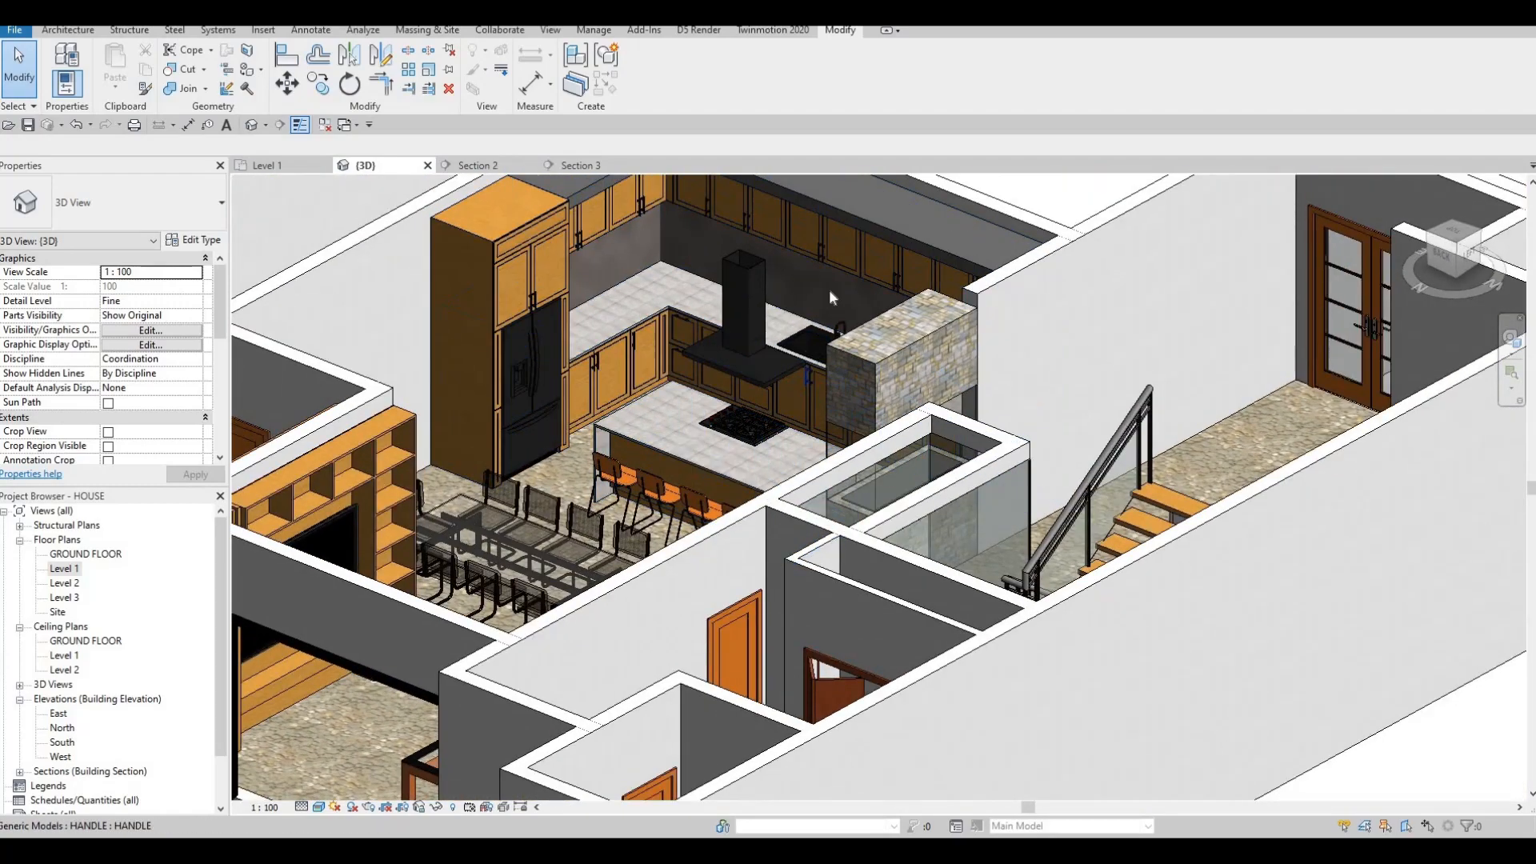
{"action": "middle_click_drag", "start_coordinate": [976, 204], "coordinate": [670, 259], "text": "shift"}
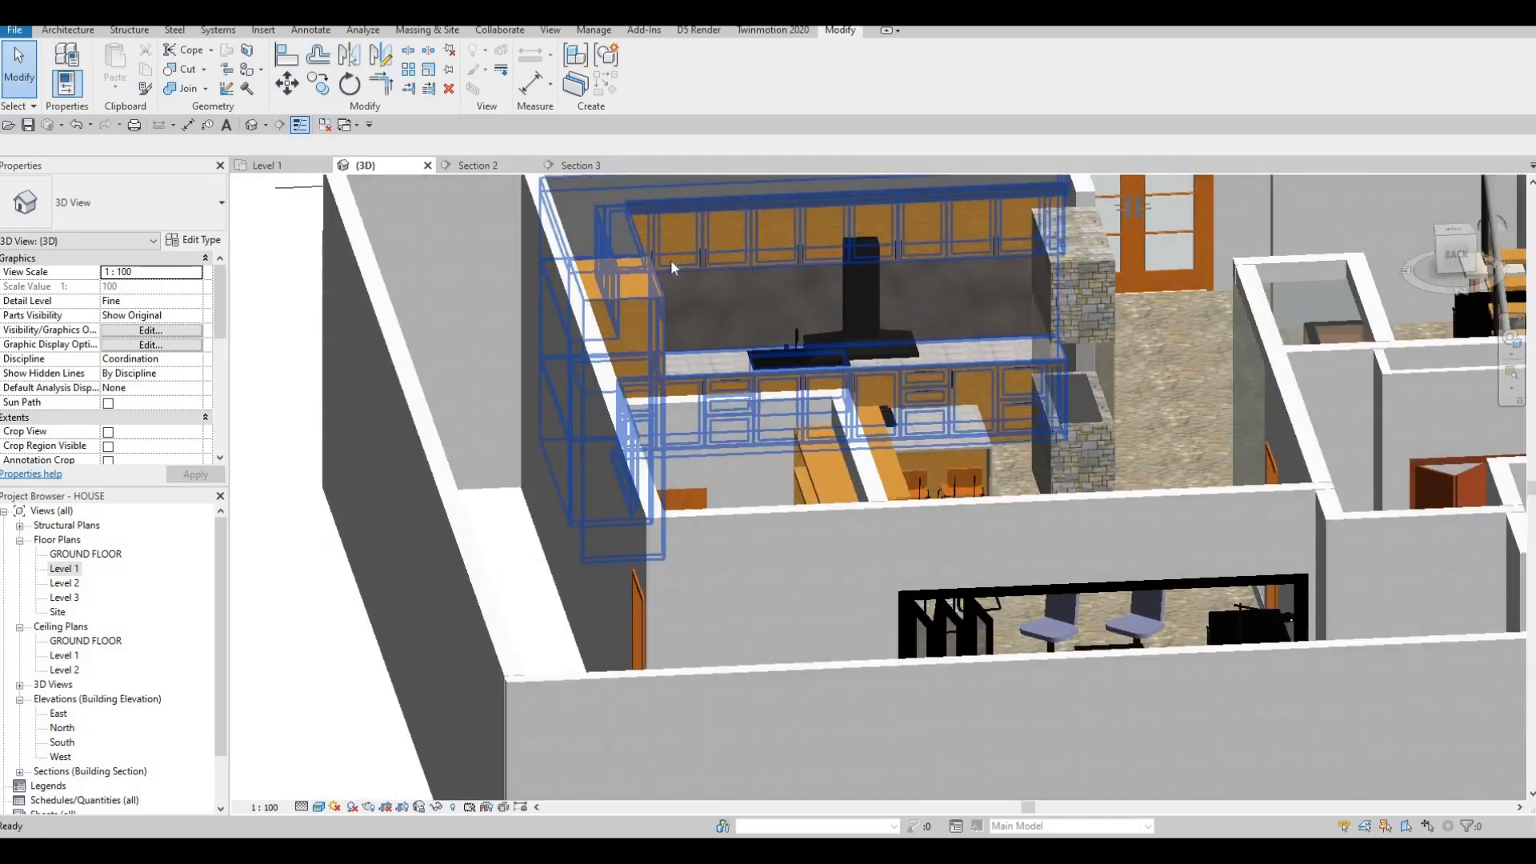
{"action": "scroll", "coordinate": [671, 259], "scroll_direction": "up", "scroll_amount": 5}
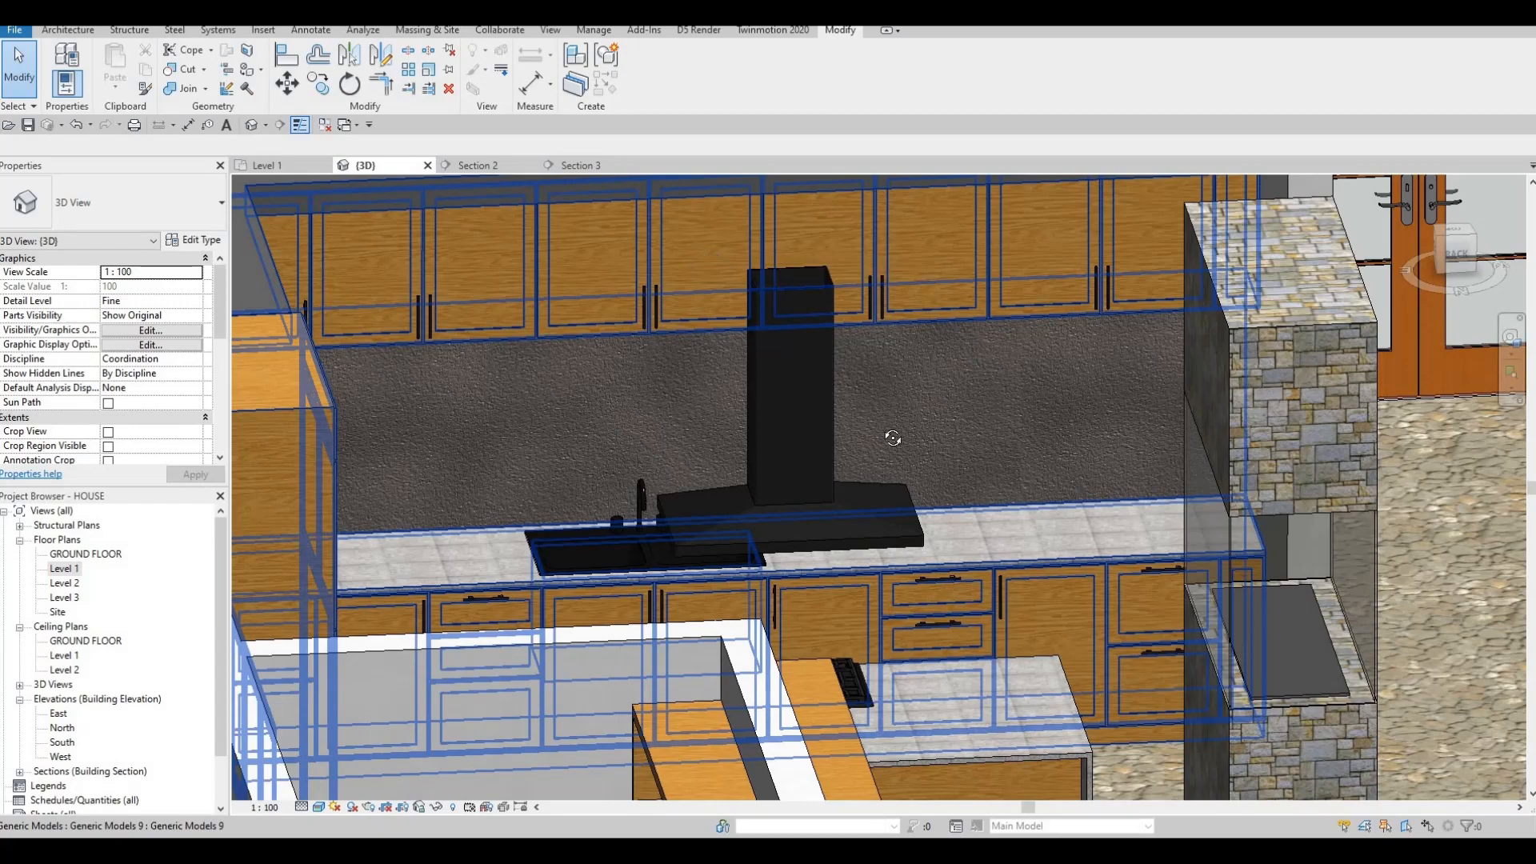
{"action": "scroll", "coordinate": [824, 420], "scroll_direction": "down", "scroll_amount": 3}
{"action": "middle_click_drag", "start_coordinate": [892, 438], "coordinate": [512, 400], "text": "shift"}
{"action": "middle_click_drag", "start_coordinate": [679, 391], "coordinate": [929, 409]}
{"action": "key", "text": "Escape"}
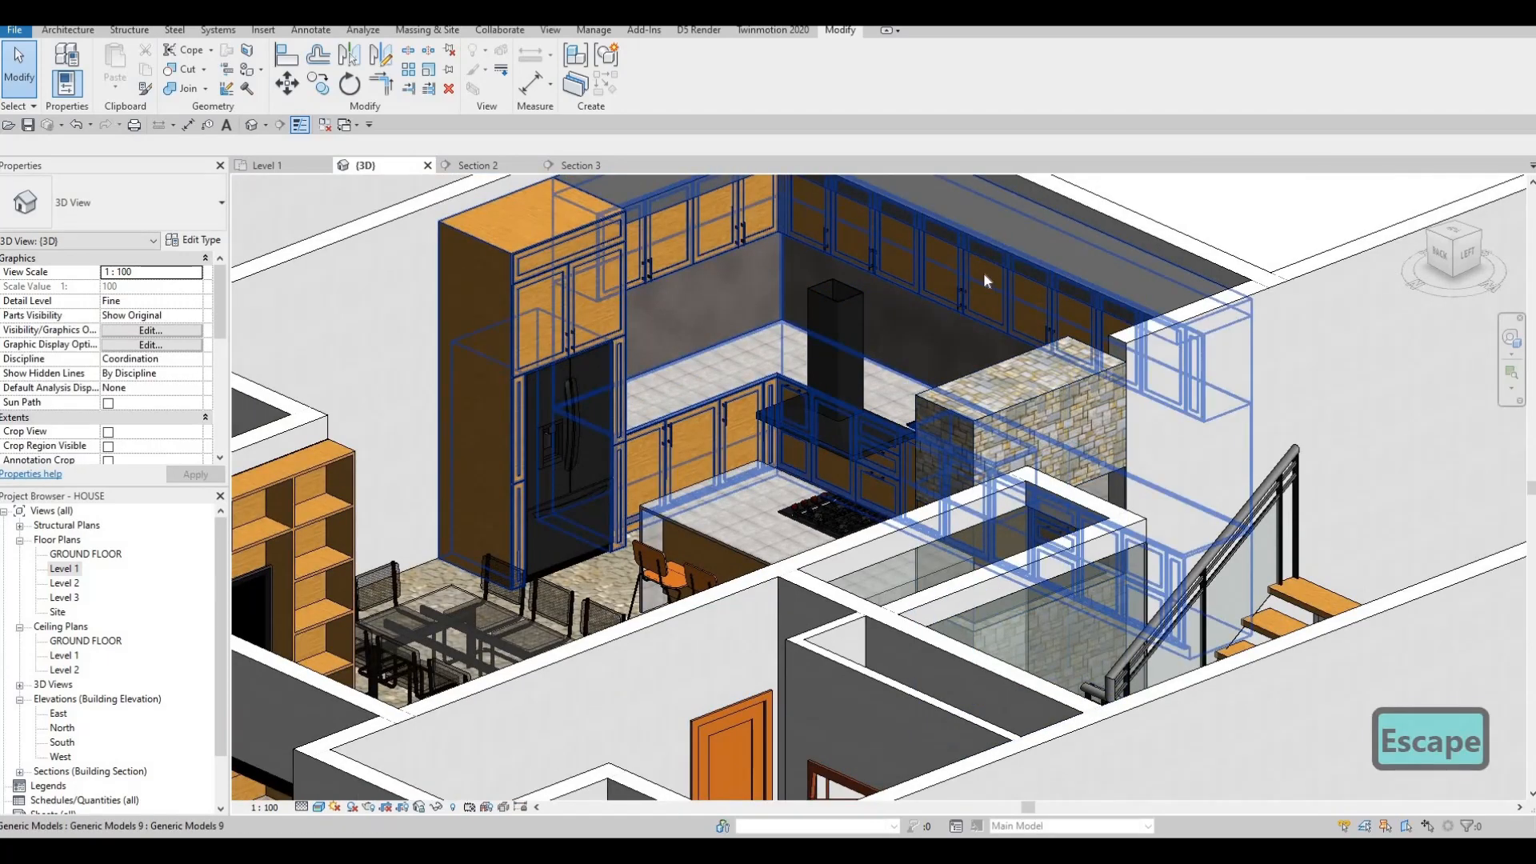
{"action": "key", "text": "Escape"}
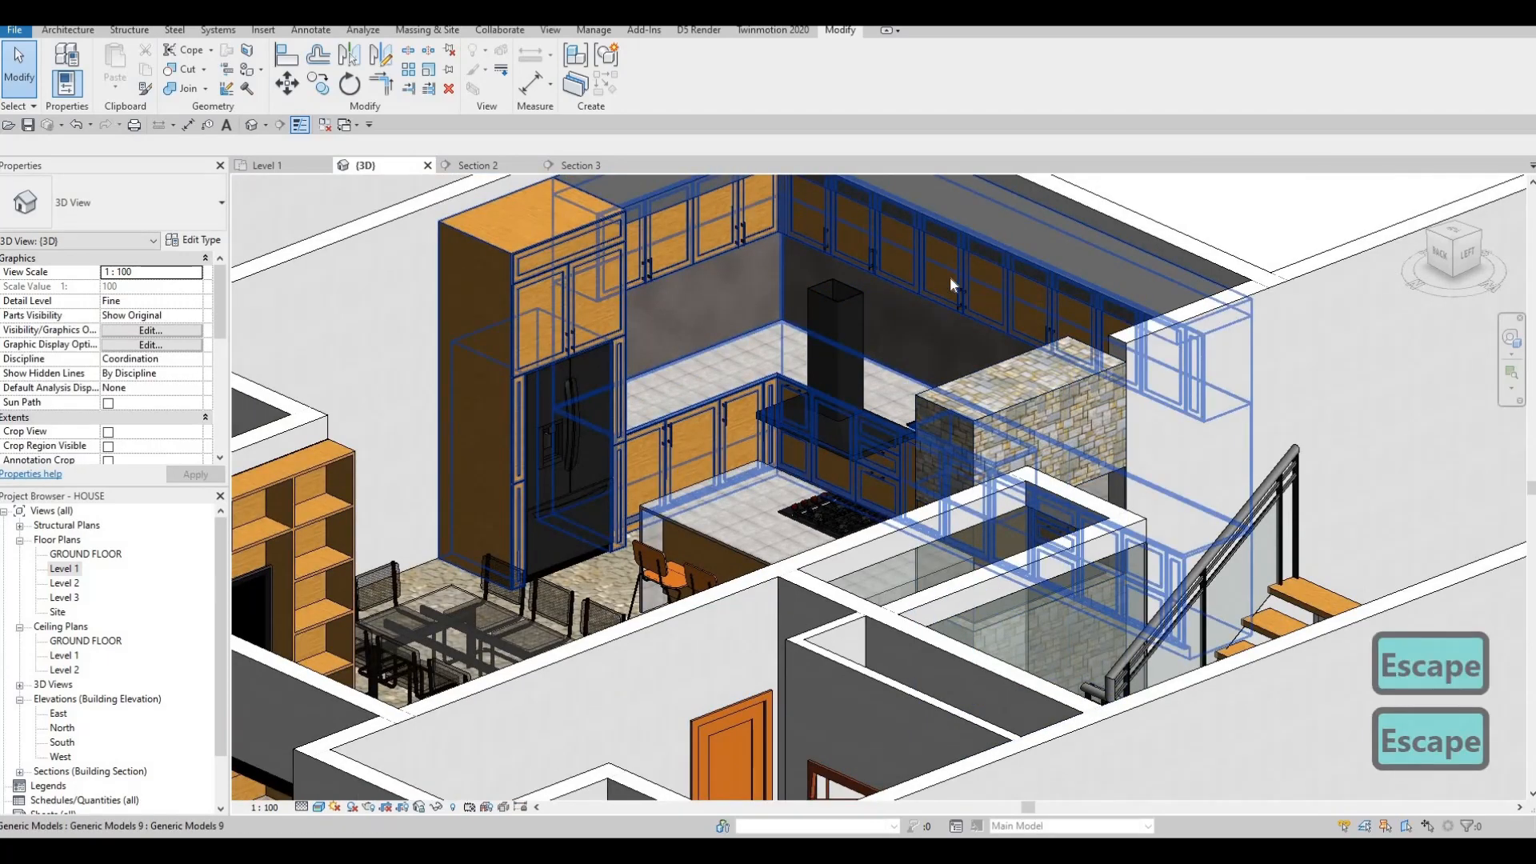
{"action": "scroll", "coordinate": [949, 276], "scroll_direction": "up", "scroll_amount": 2}
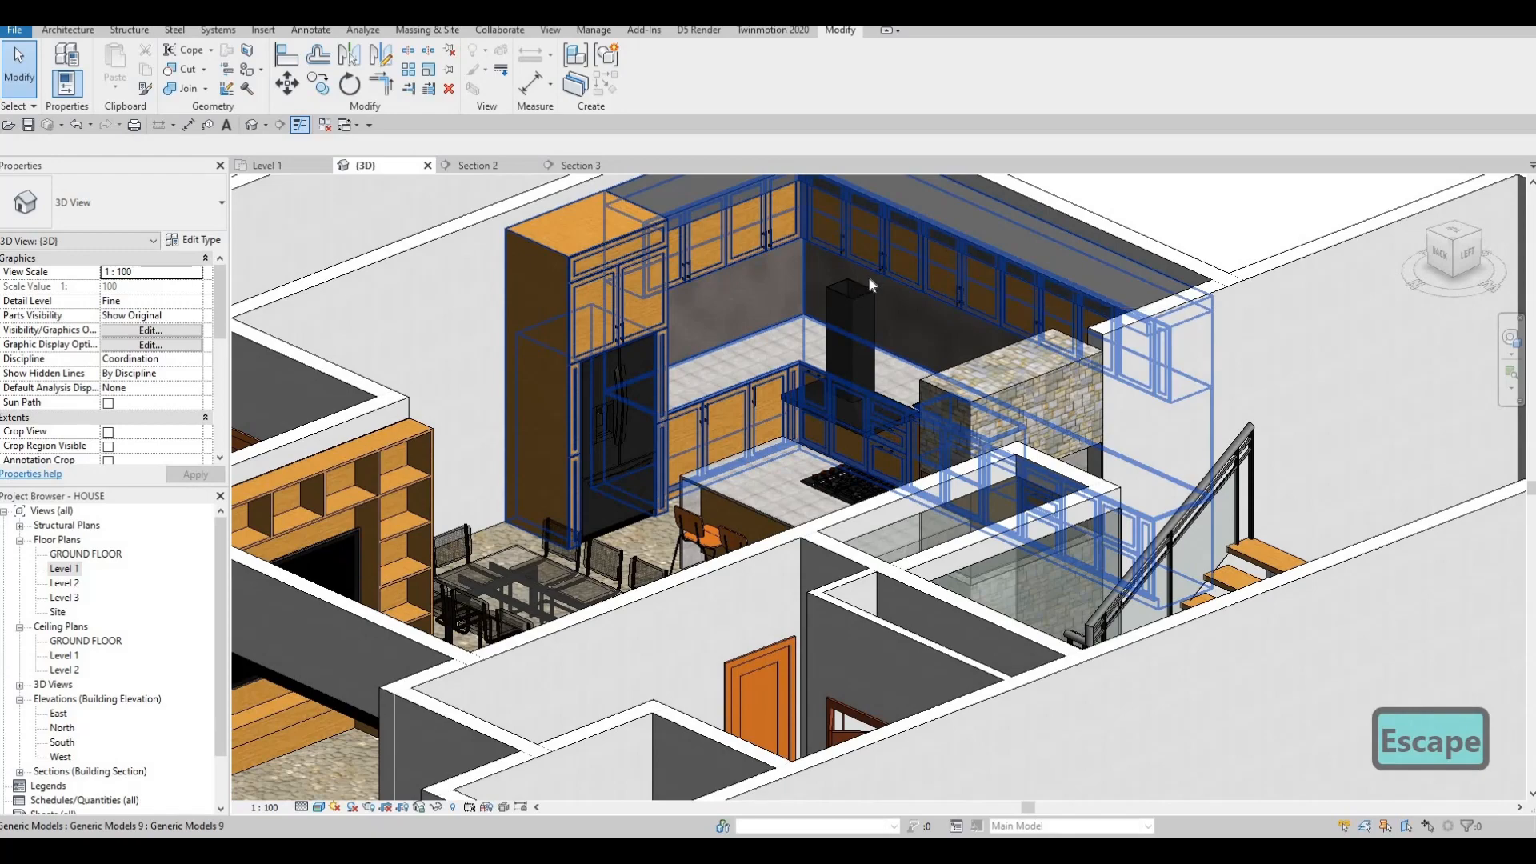
{"action": "key", "text": "Escape"}
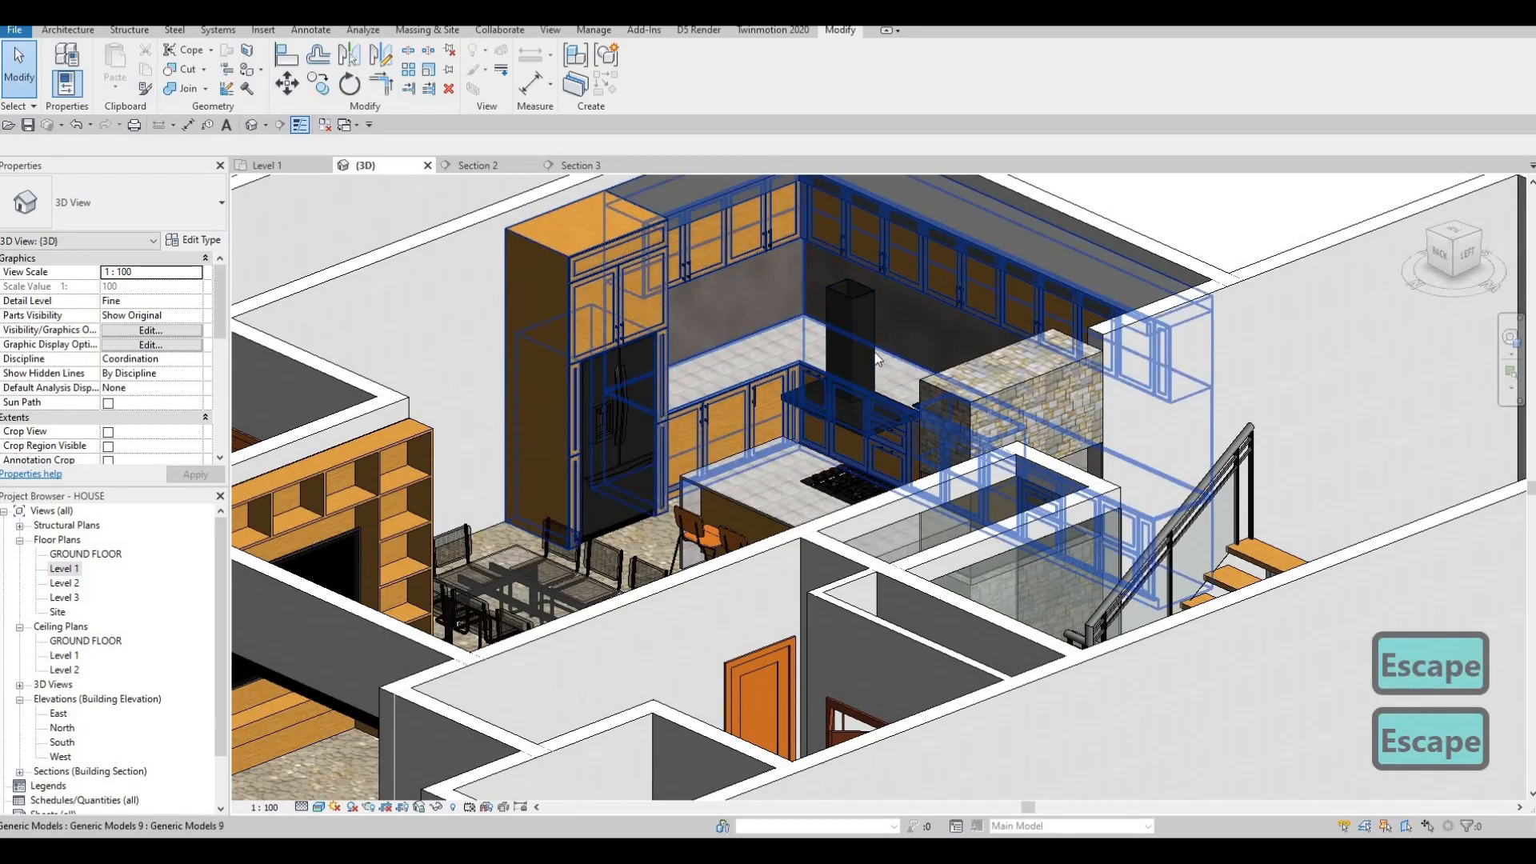
{"action": "scroll", "coordinate": [878, 330], "scroll_direction": "down", "scroll_amount": 3}
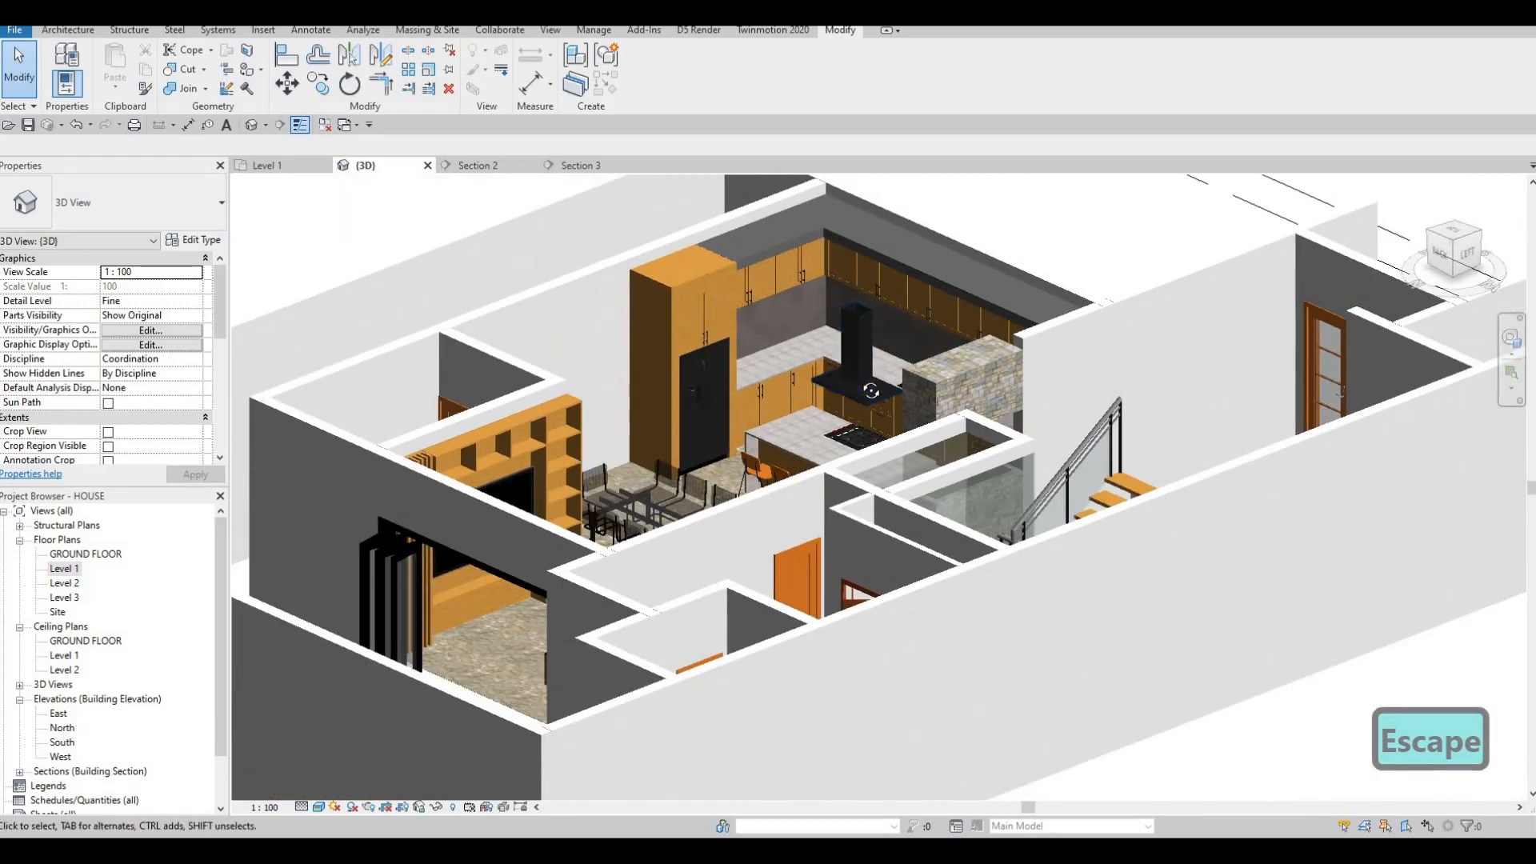
{"action": "middle_click_drag", "start_coordinate": [877, 329], "coordinate": [949, 347], "text": "shift"}
{"action": "scroll", "coordinate": [856, 428], "scroll_direction": "up", "scroll_amount": 5}
{"action": "scroll", "coordinate": [880, 352], "scroll_direction": "down", "scroll_amount": 2}
{"action": "middle_click_drag", "start_coordinate": [718, 400], "coordinate": [785, 309], "text": "shift"}
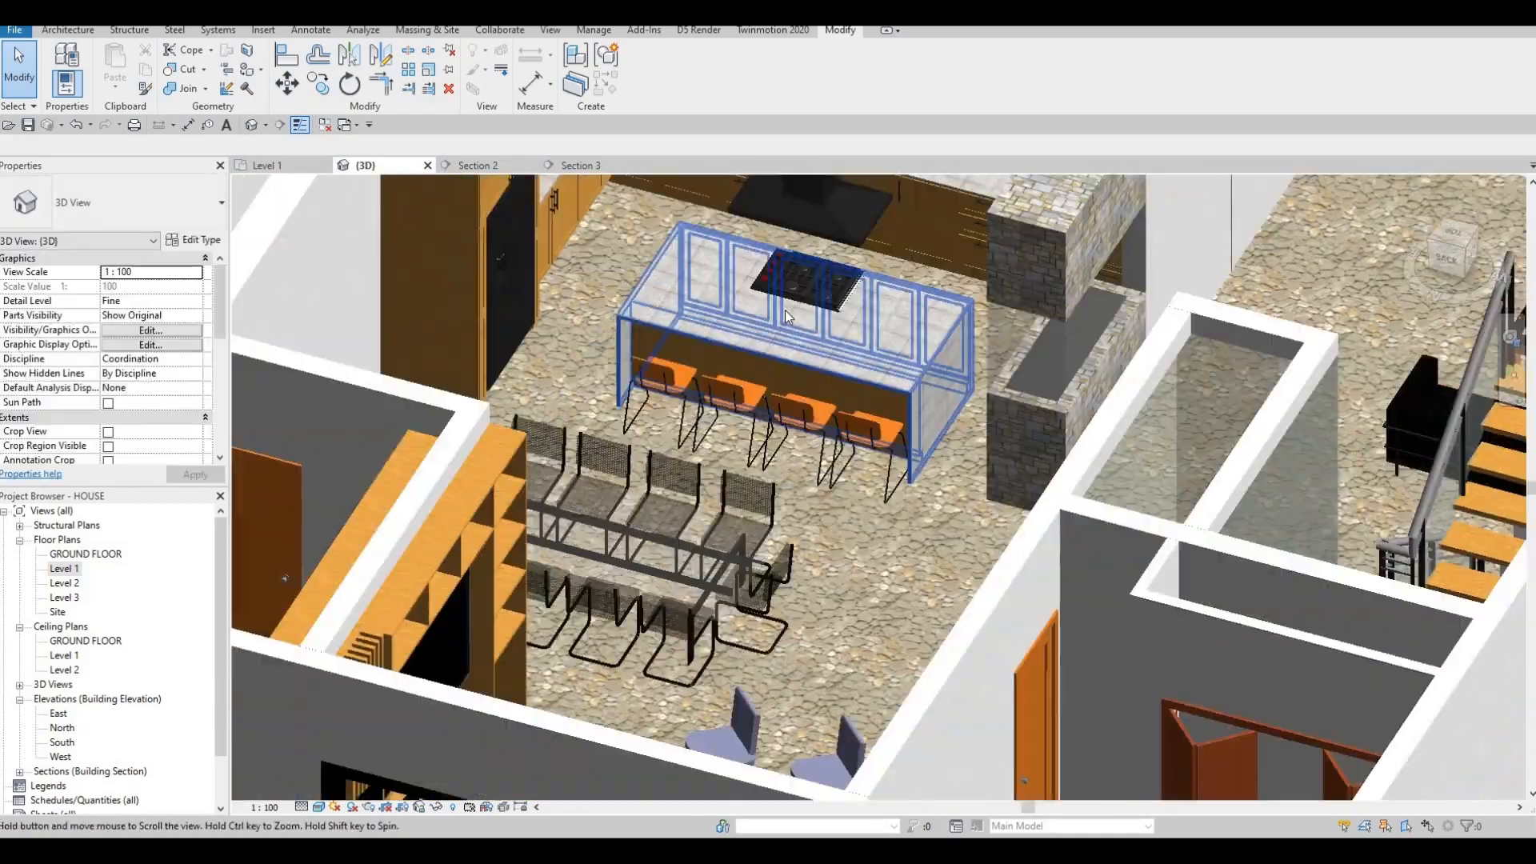
{"action": "scroll", "coordinate": [784, 310], "scroll_direction": "up", "scroll_amount": 3}
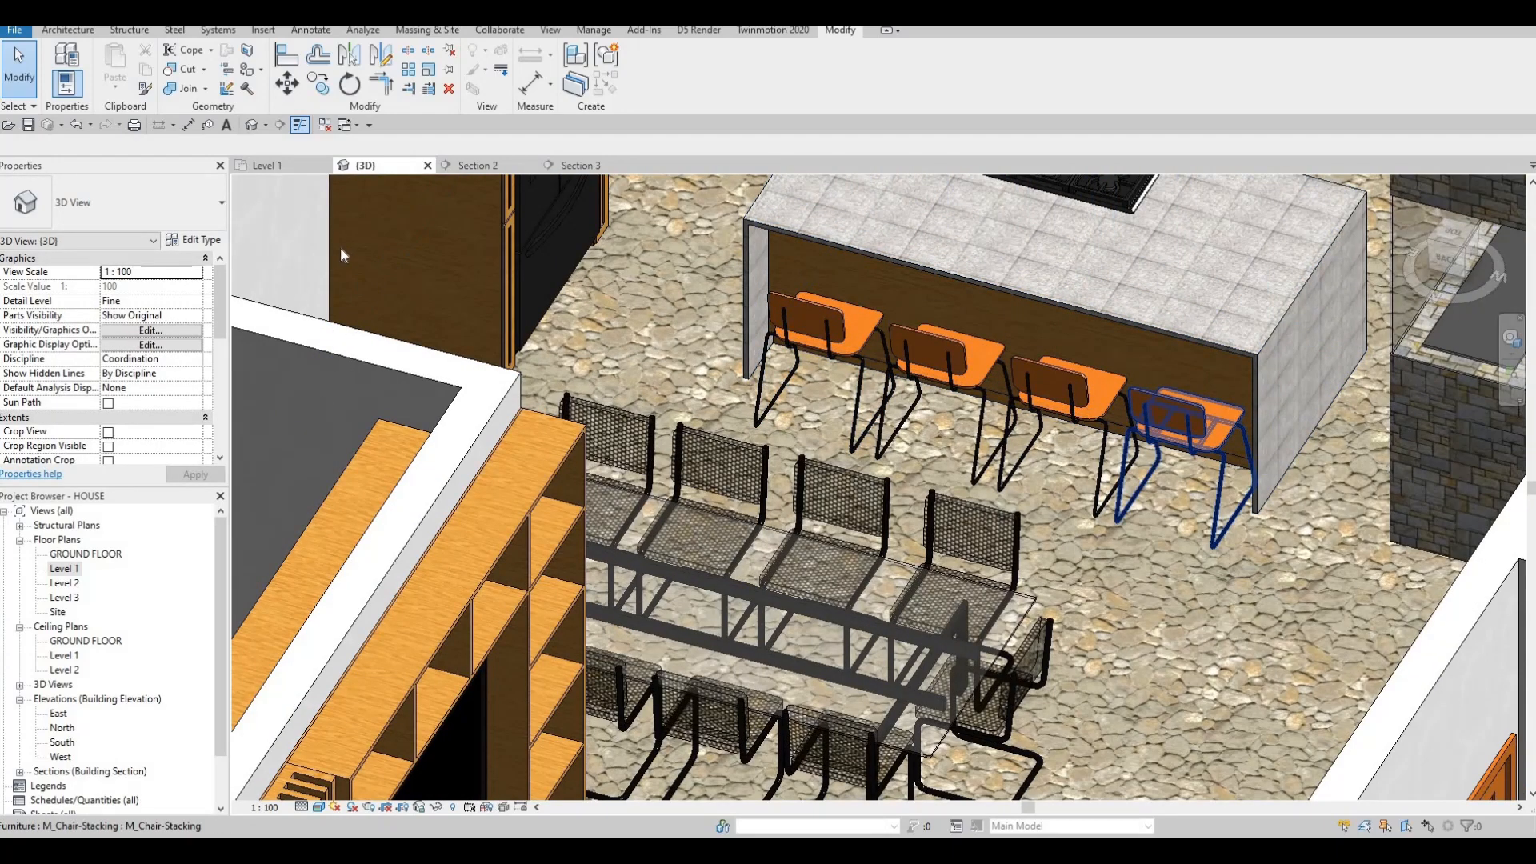
Frame the island stools in the Level 1 plan and bring up the Architecture modelling tools.
{"action": "left_click", "coordinate": [291, 163]}
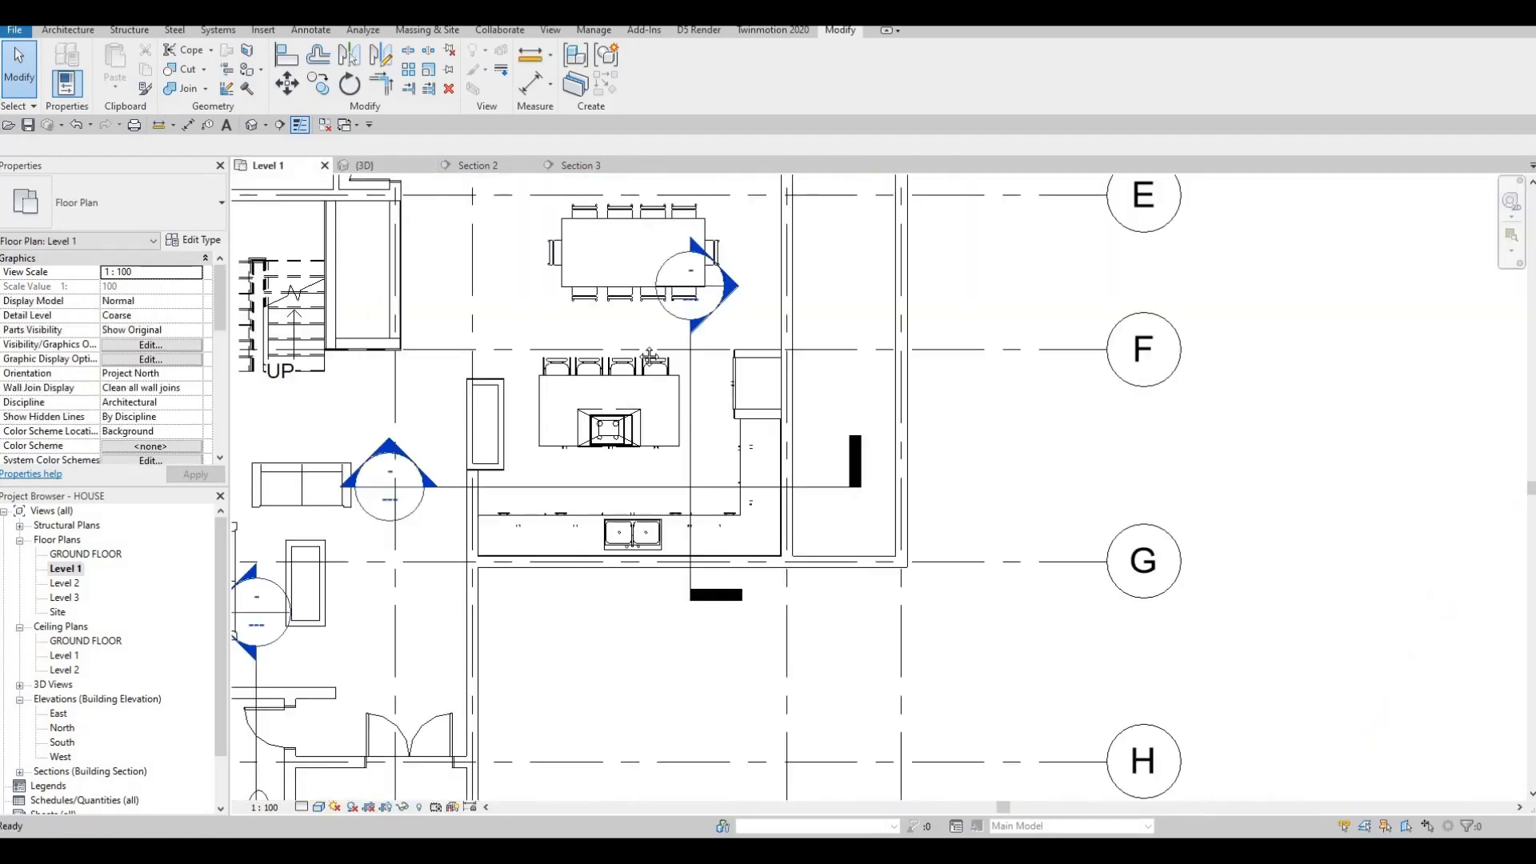
{"action": "middle_click_drag", "start_coordinate": [588, 328], "coordinate": [605, 288]}
{"action": "scroll", "coordinate": [600, 321], "scroll_direction": "up", "scroll_amount": 4}
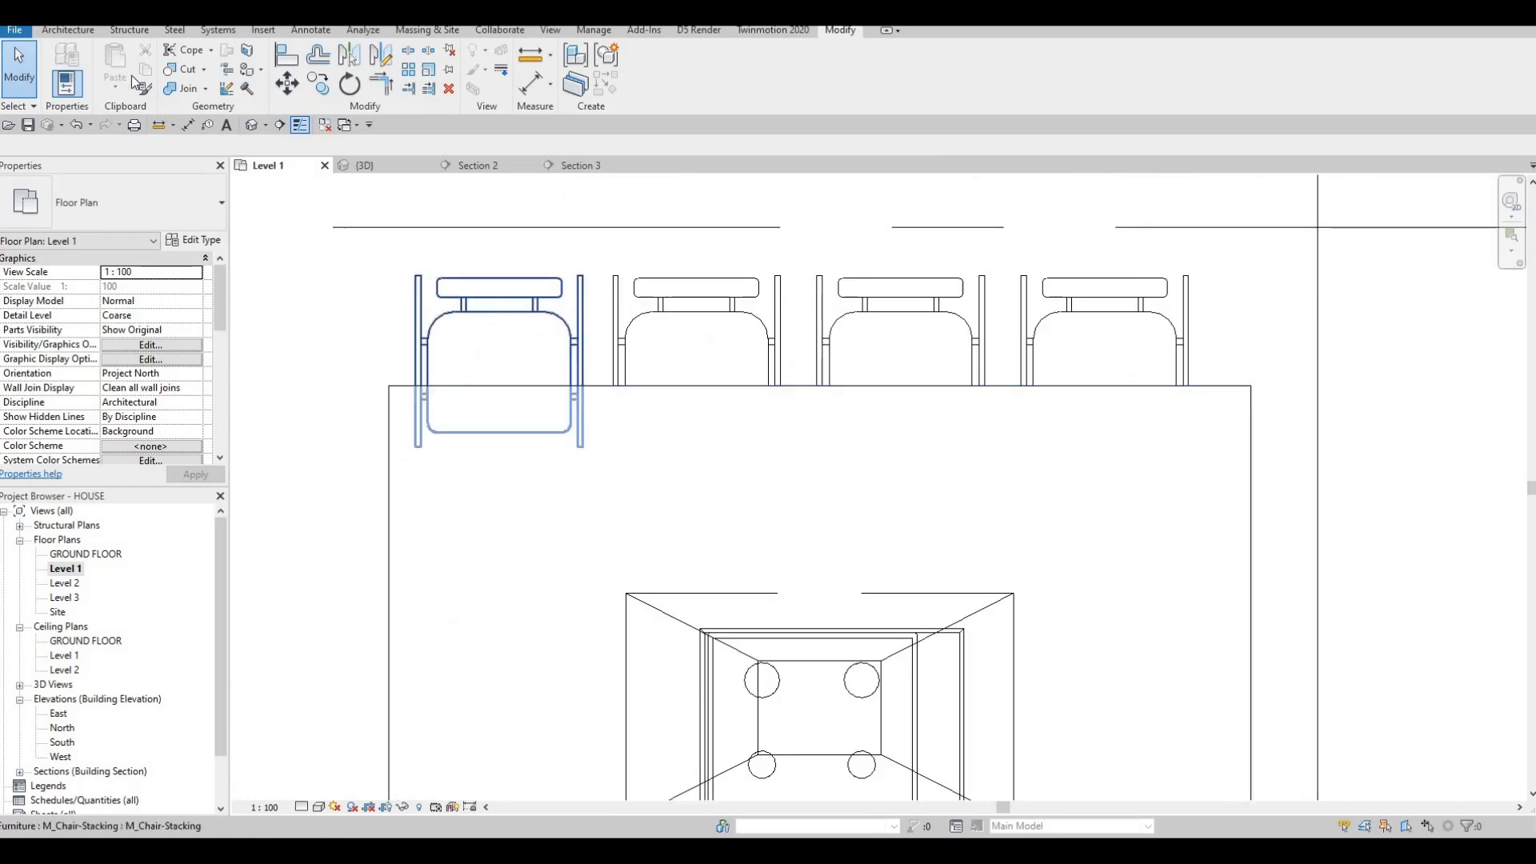
{"action": "left_click", "coordinate": [88, 30]}
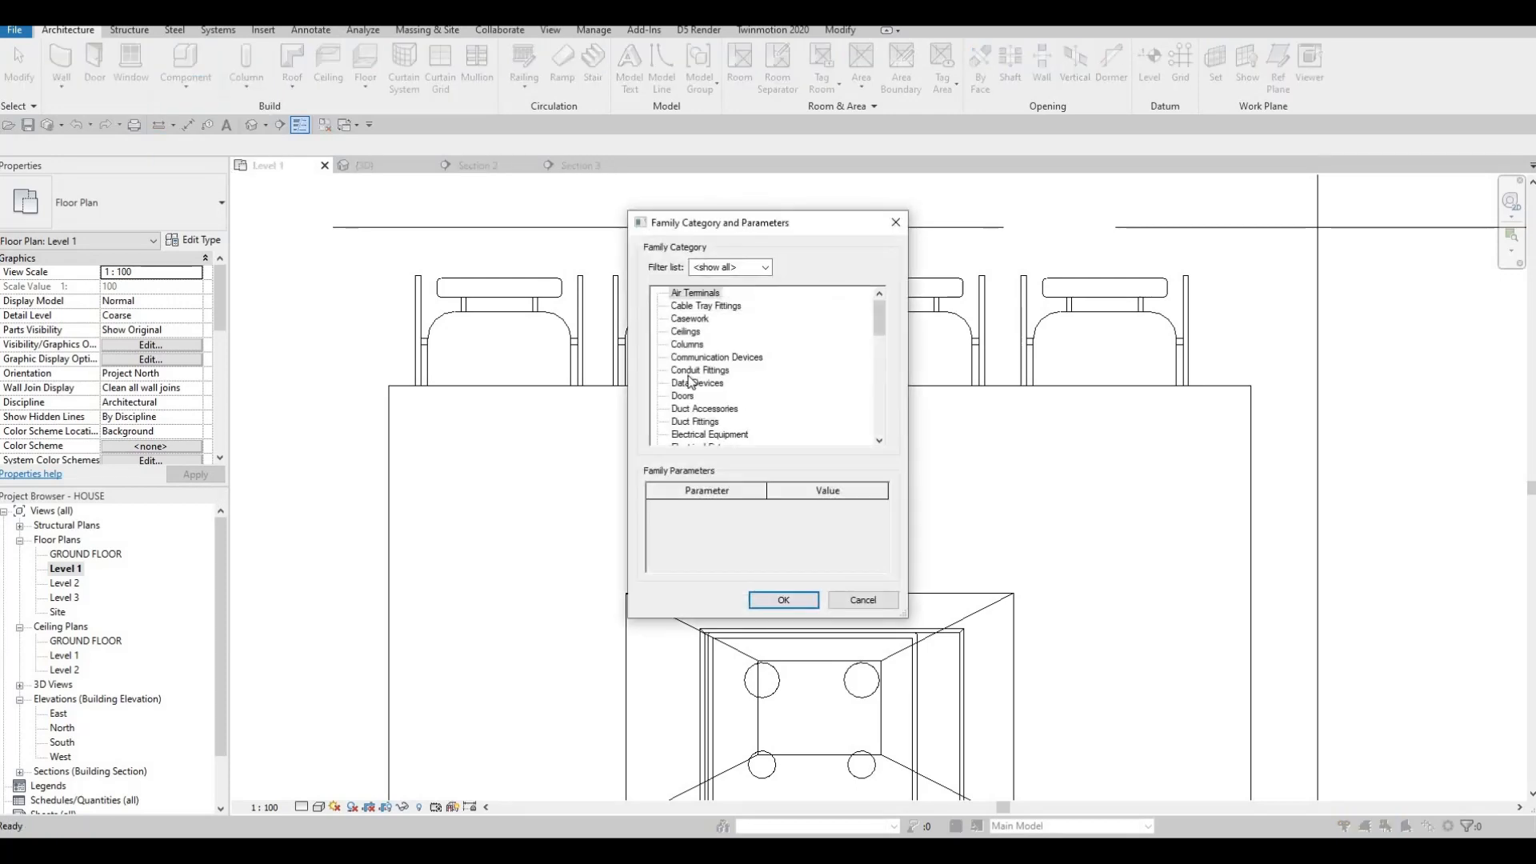
Choose Generic Models, keep the name Generic Models 11, abandon an extrusion, and begin a sweep path sketch.
{"action": "left_click", "coordinate": [783, 600]}
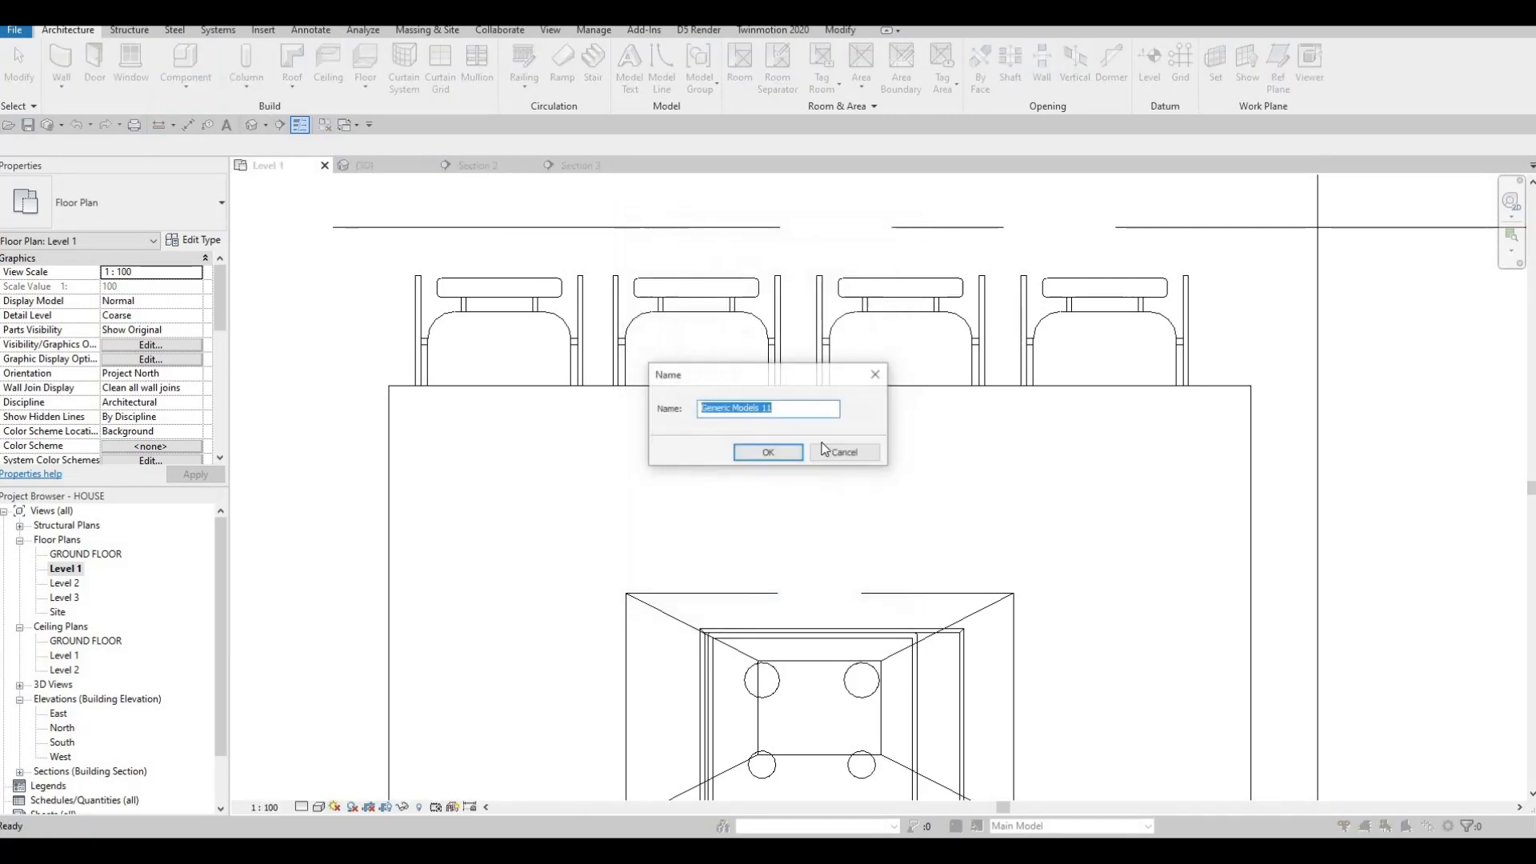
{"action": "key", "text": "Return"}
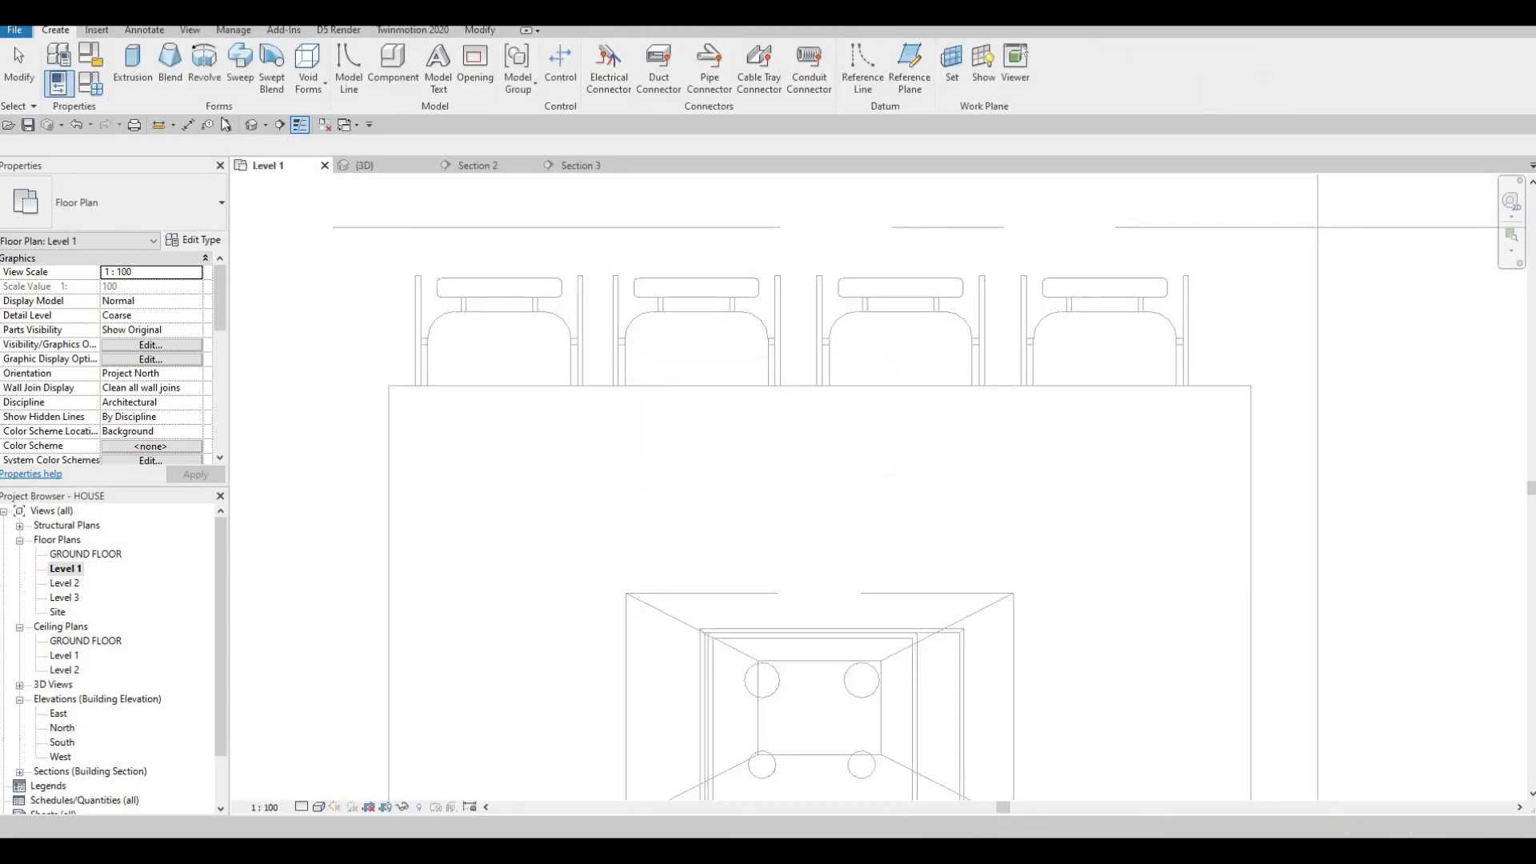
{"action": "left_click", "coordinate": [133, 68]}
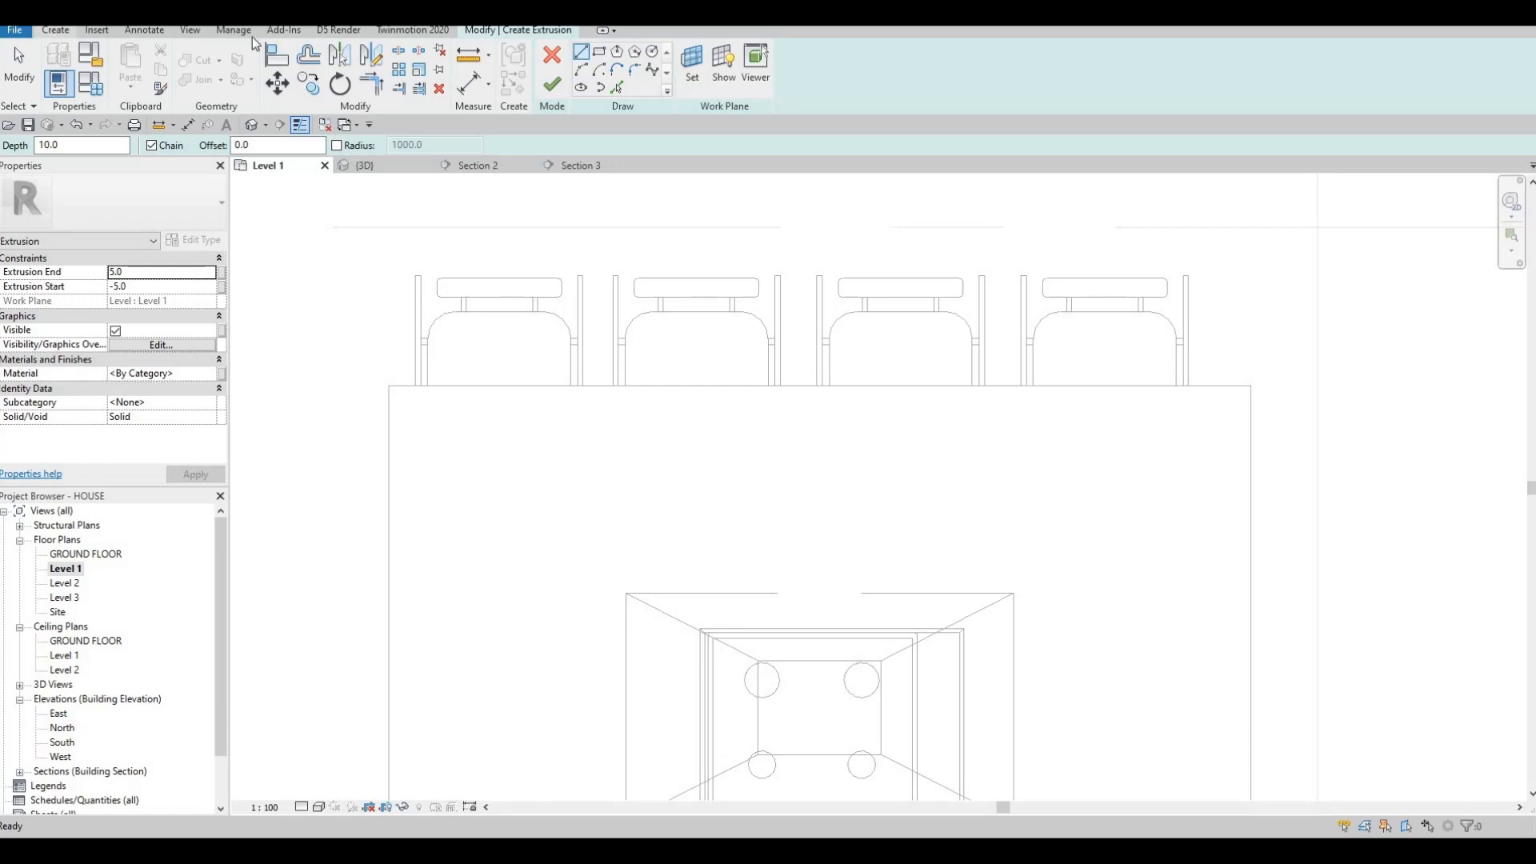
{"action": "left_click", "coordinate": [552, 55]}
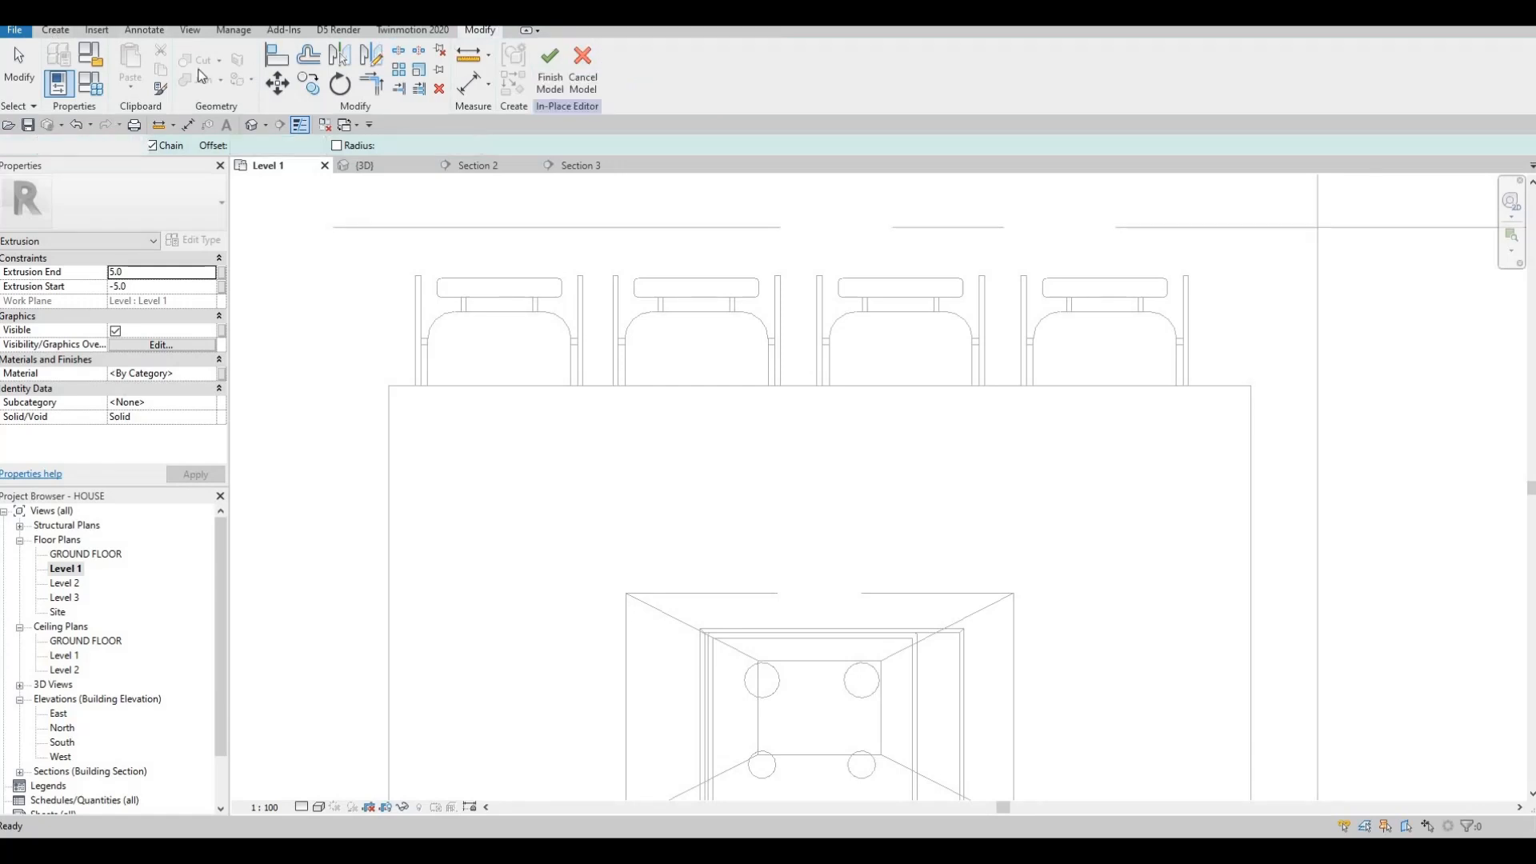
{"action": "left_click", "coordinate": [56, 30]}
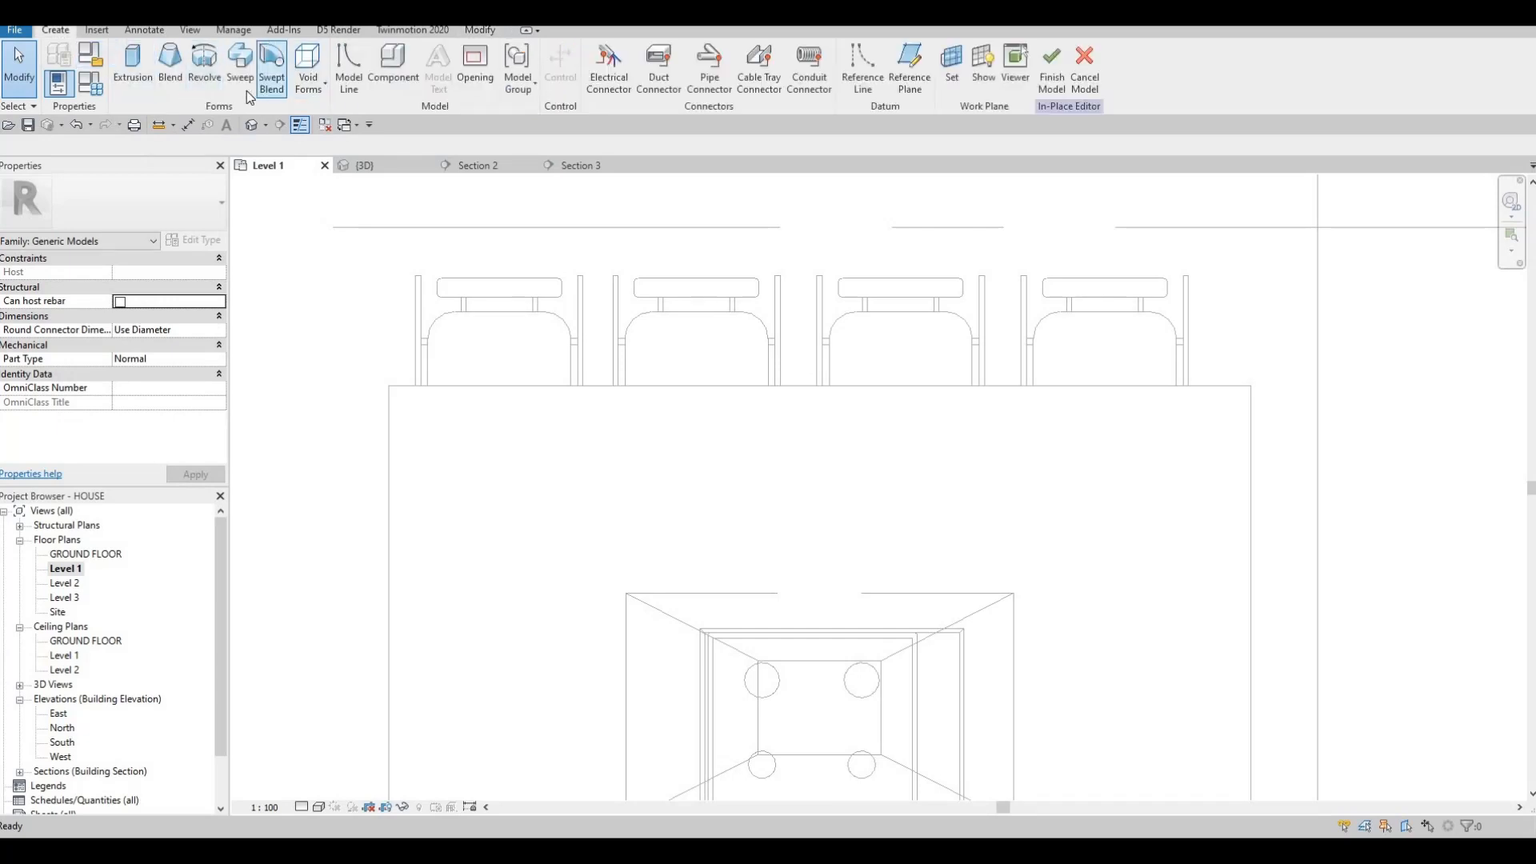
{"action": "left_click", "coordinate": [244, 90]}
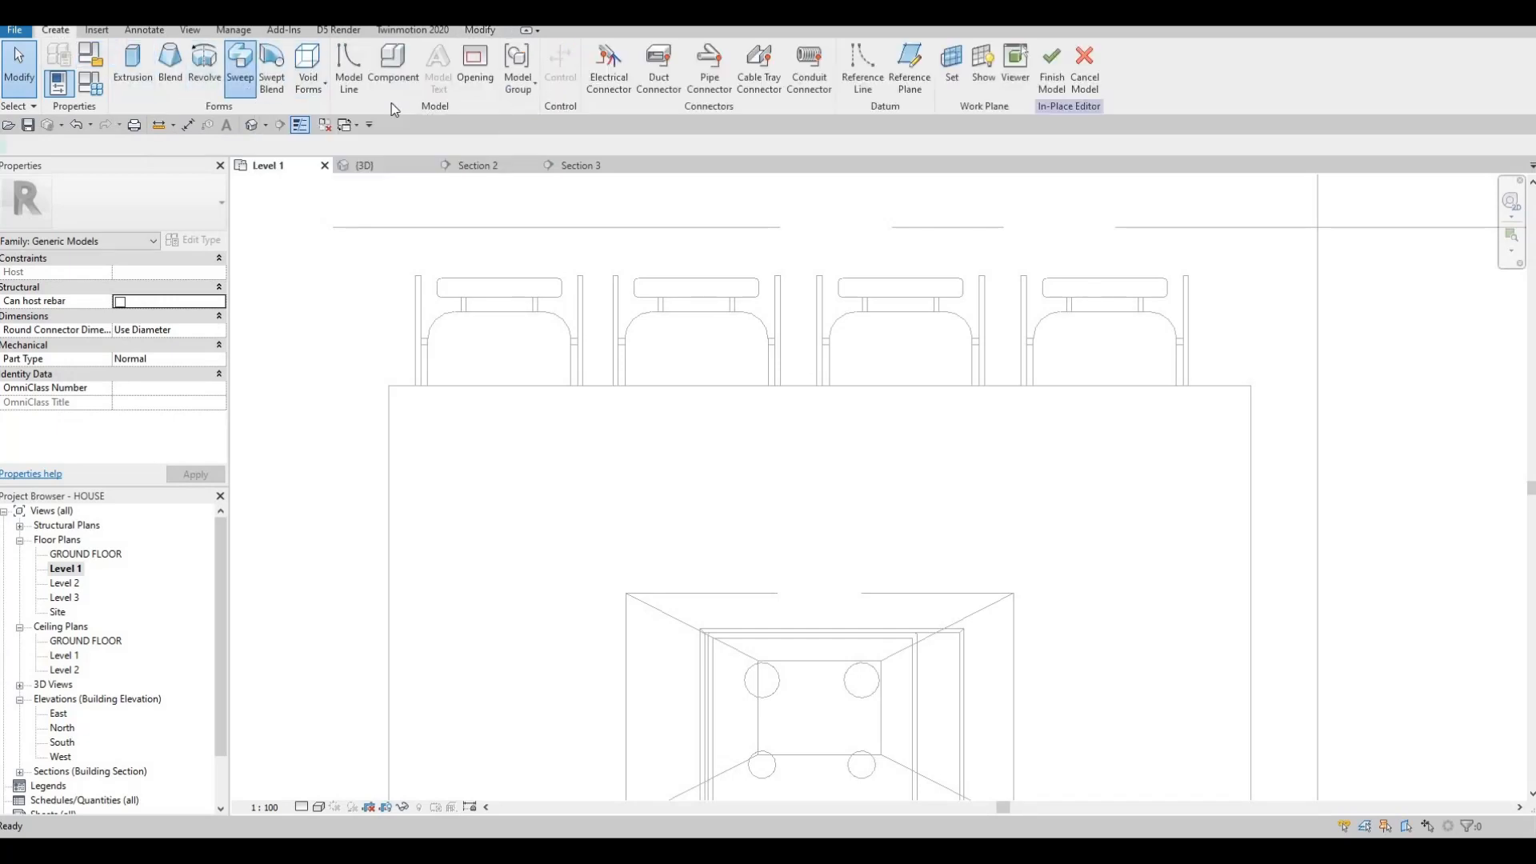
{"action": "left_click", "coordinate": [731, 56]}
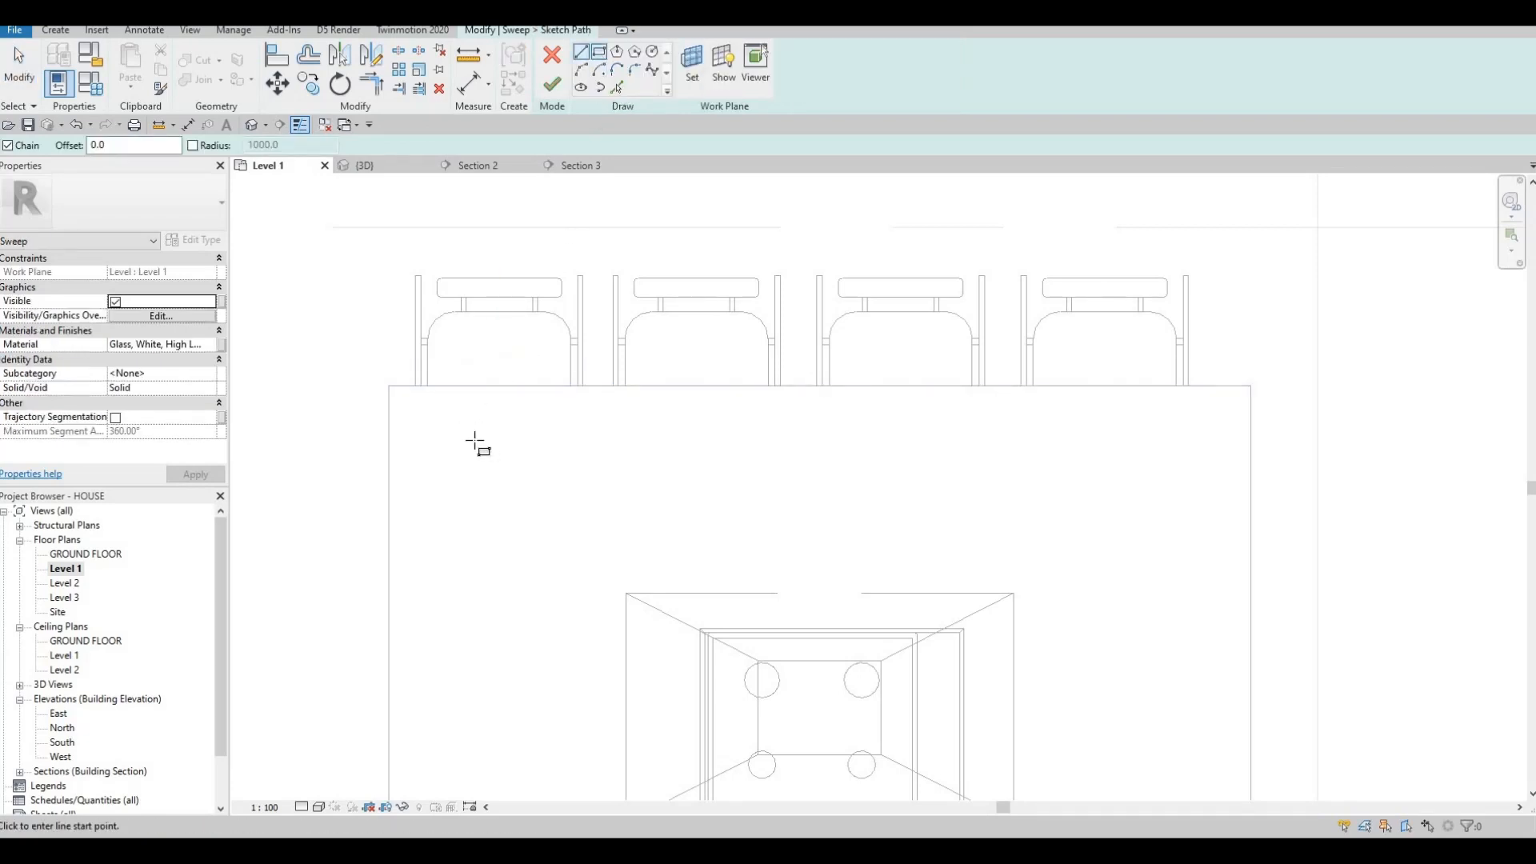
Sketch a rectangular sweep path, delete its bottom side, and check it in 3D.
{"action": "left_click", "coordinate": [449, 456]}
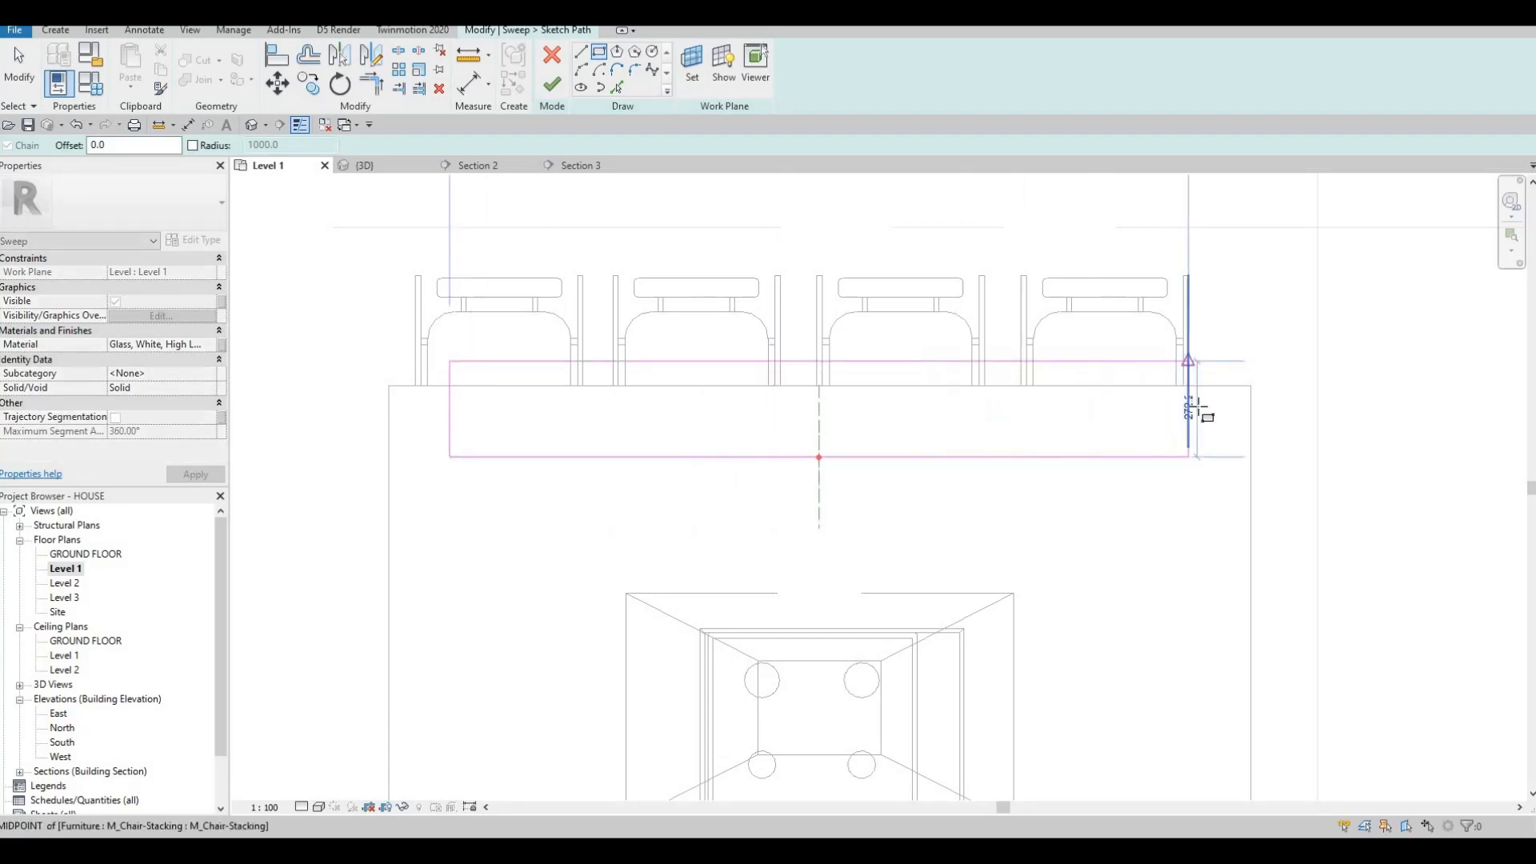
{"action": "left_click", "coordinate": [1196, 414]}
{"action": "key", "text": "Escape"}
{"action": "key", "text": "Escape"}
{"action": "key", "text": "Escape"}
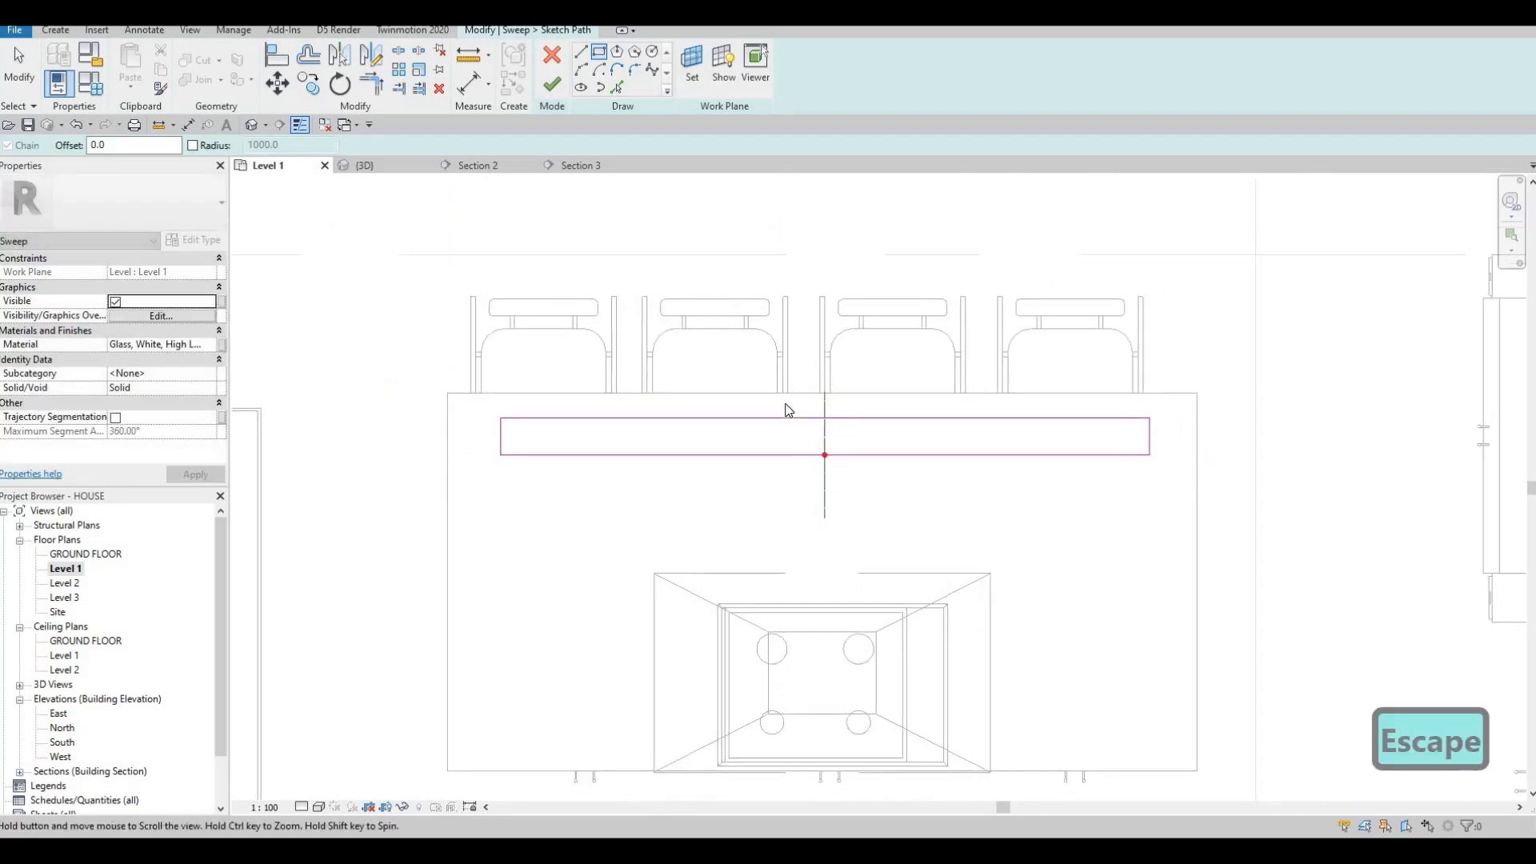
{"action": "scroll", "coordinate": [699, 408], "scroll_direction": "up", "scroll_amount": 3}
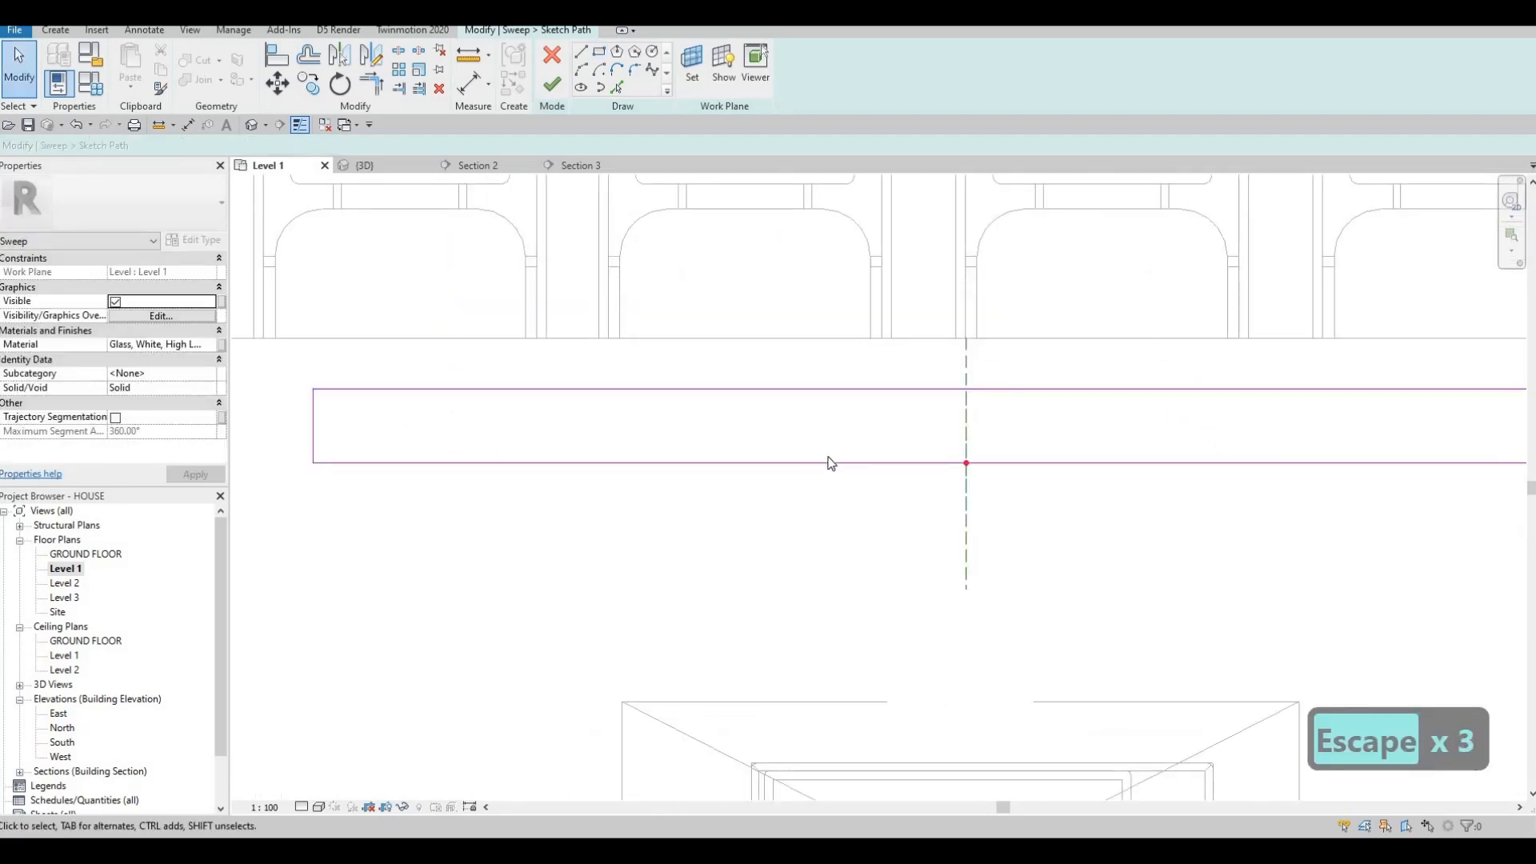
{"action": "scroll", "coordinate": [829, 463], "scroll_direction": "down", "scroll_amount": 1}
{"action": "key", "text": "Escape"}
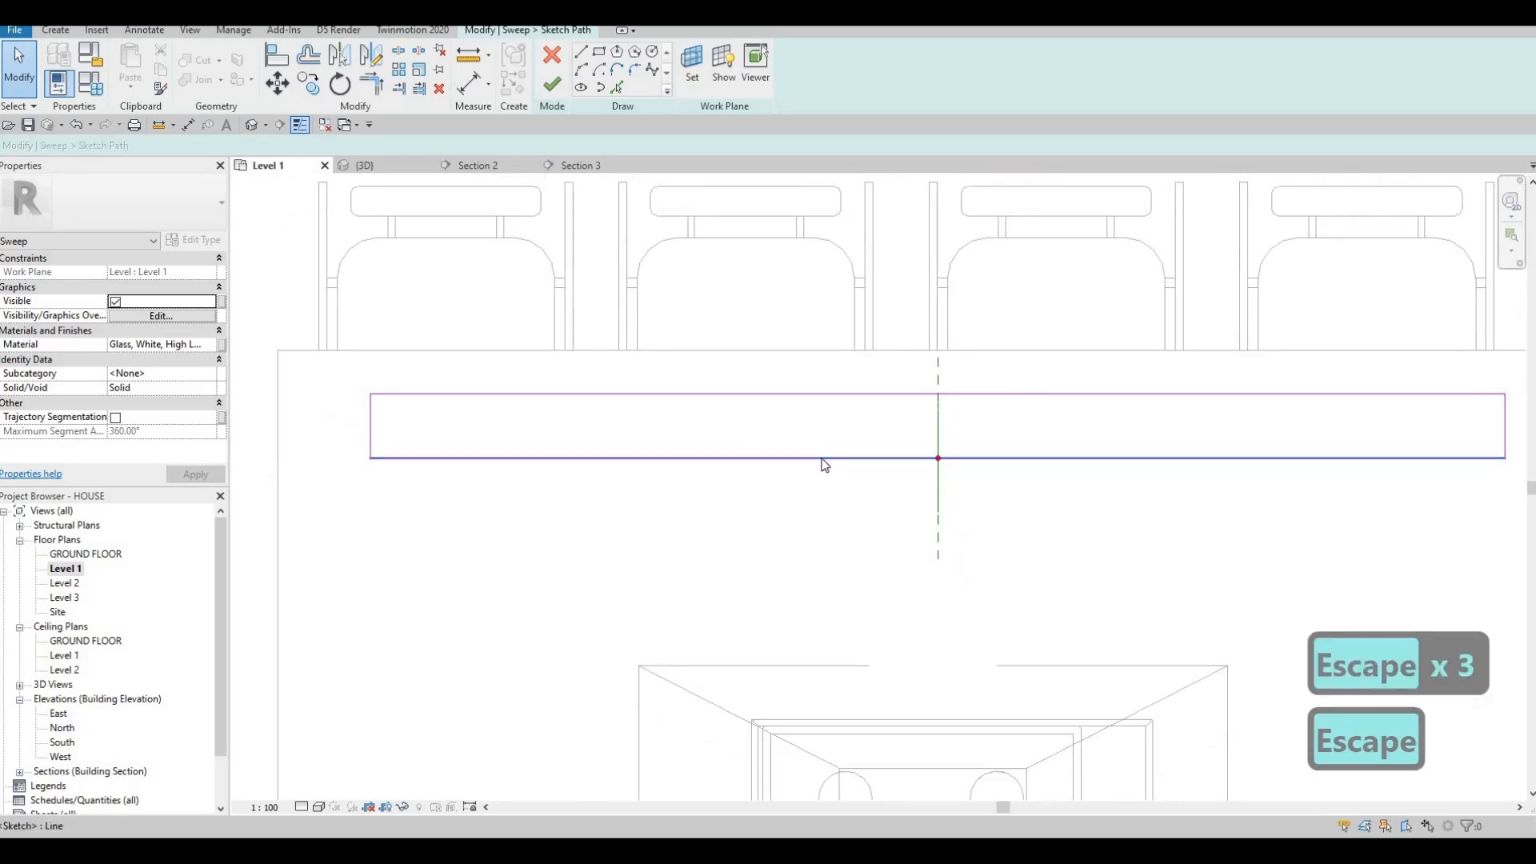
{"action": "left_click", "coordinate": [822, 459]}
{"action": "key", "text": "Delete"}
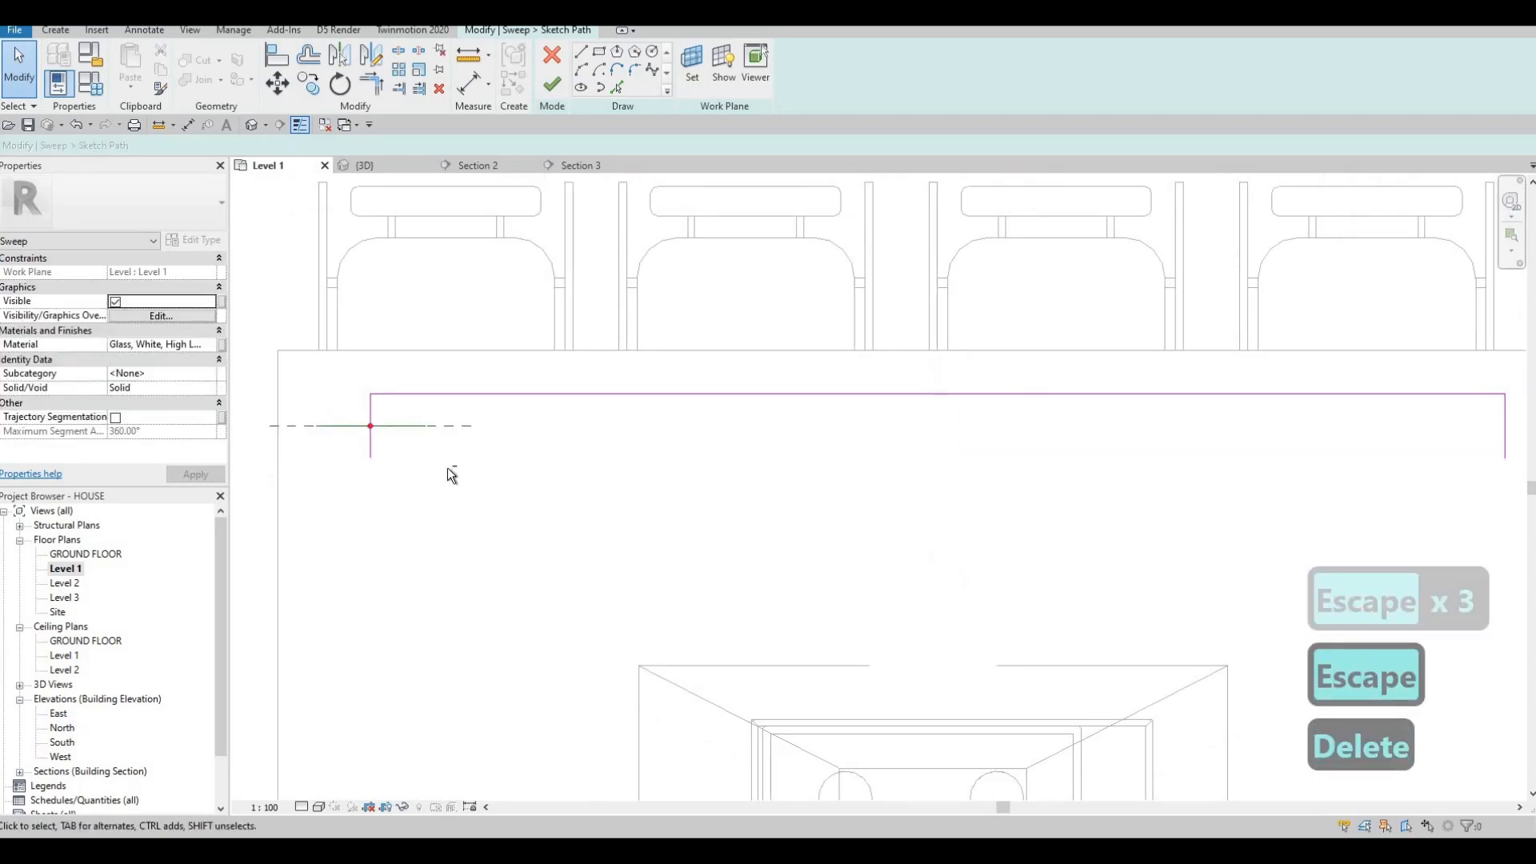
{"action": "middle_click_drag", "start_coordinate": [448, 467], "coordinate": [488, 439]}
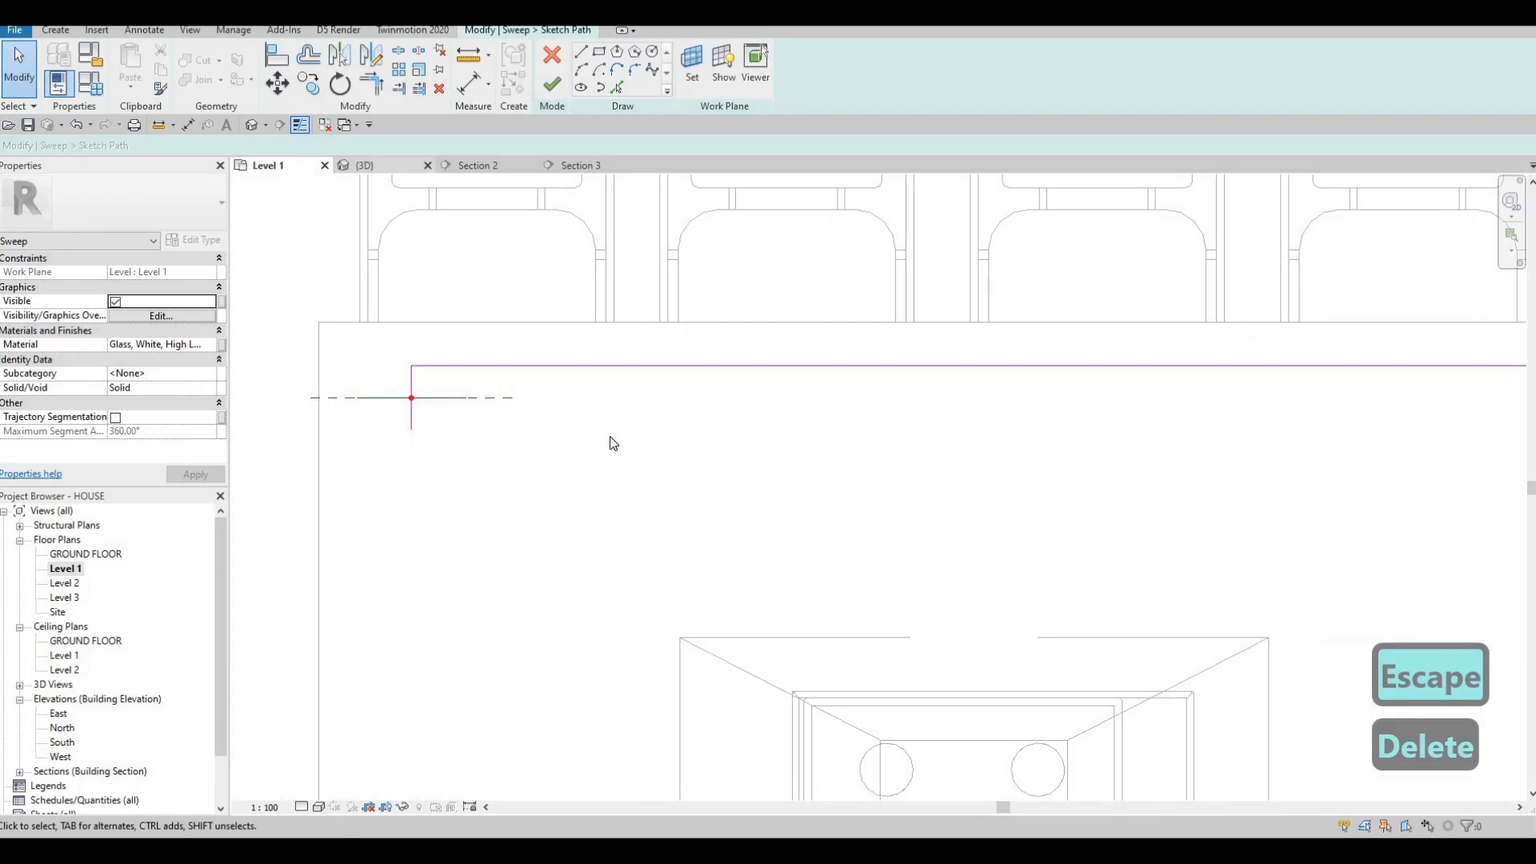
{"action": "key", "text": "ctrl+Tab"}
{"action": "middle_click_drag", "start_coordinate": [864, 379], "coordinate": [1027, 478], "text": "shift"}
{"action": "scroll", "coordinate": [1027, 478], "scroll_direction": "up", "scroll_amount": 4}
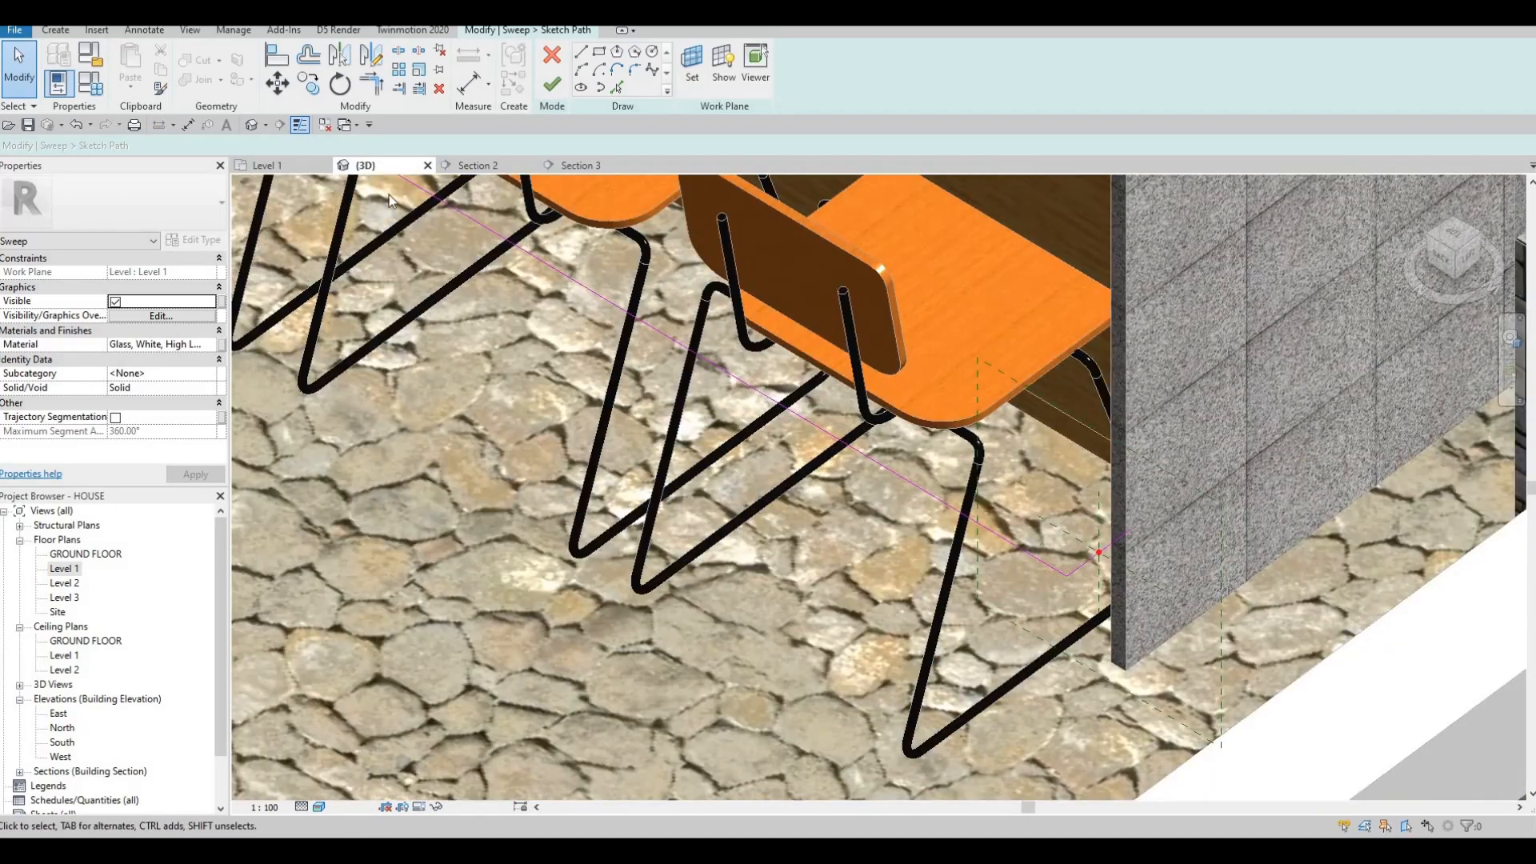
{"action": "left_click", "coordinate": [294, 166]}
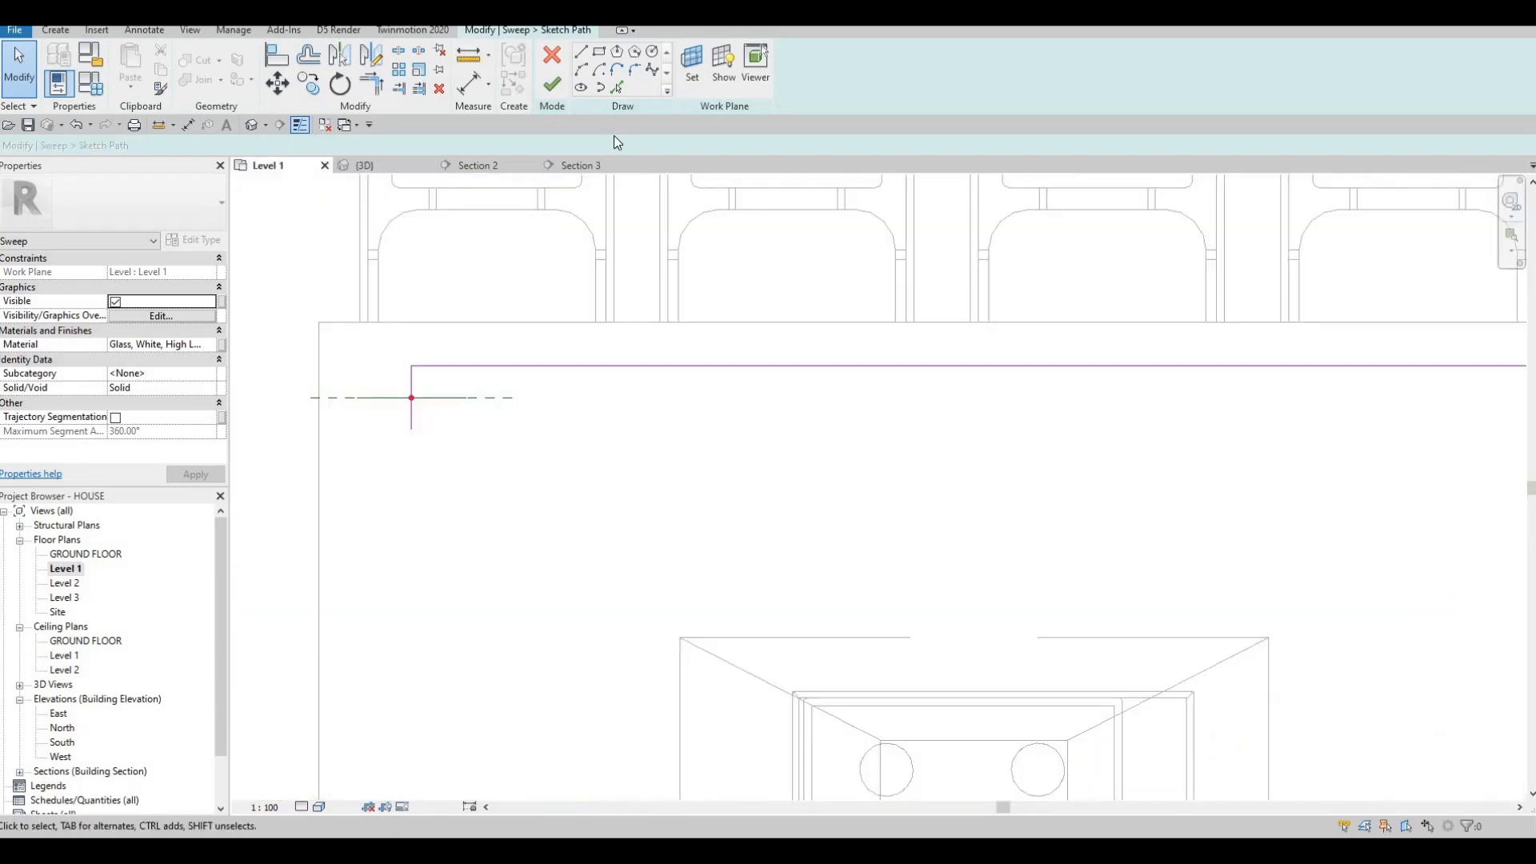
Round the path's left and right corners with fillet arcs.
{"action": "left_click", "coordinate": [626, 86]}
{"action": "left_click", "coordinate": [436, 368]}
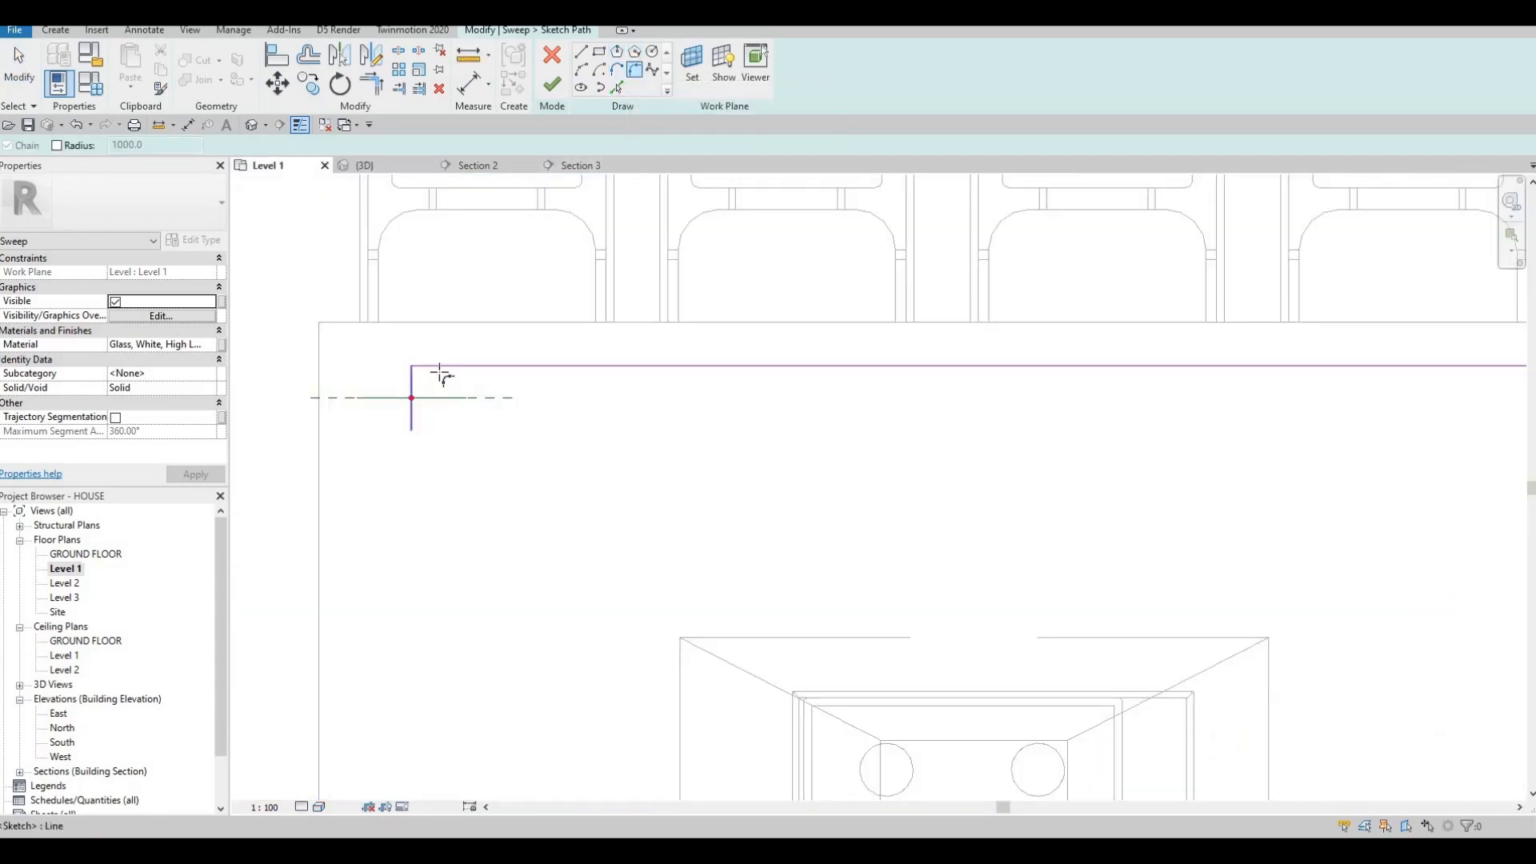
{"action": "left_click", "coordinate": [412, 388]}
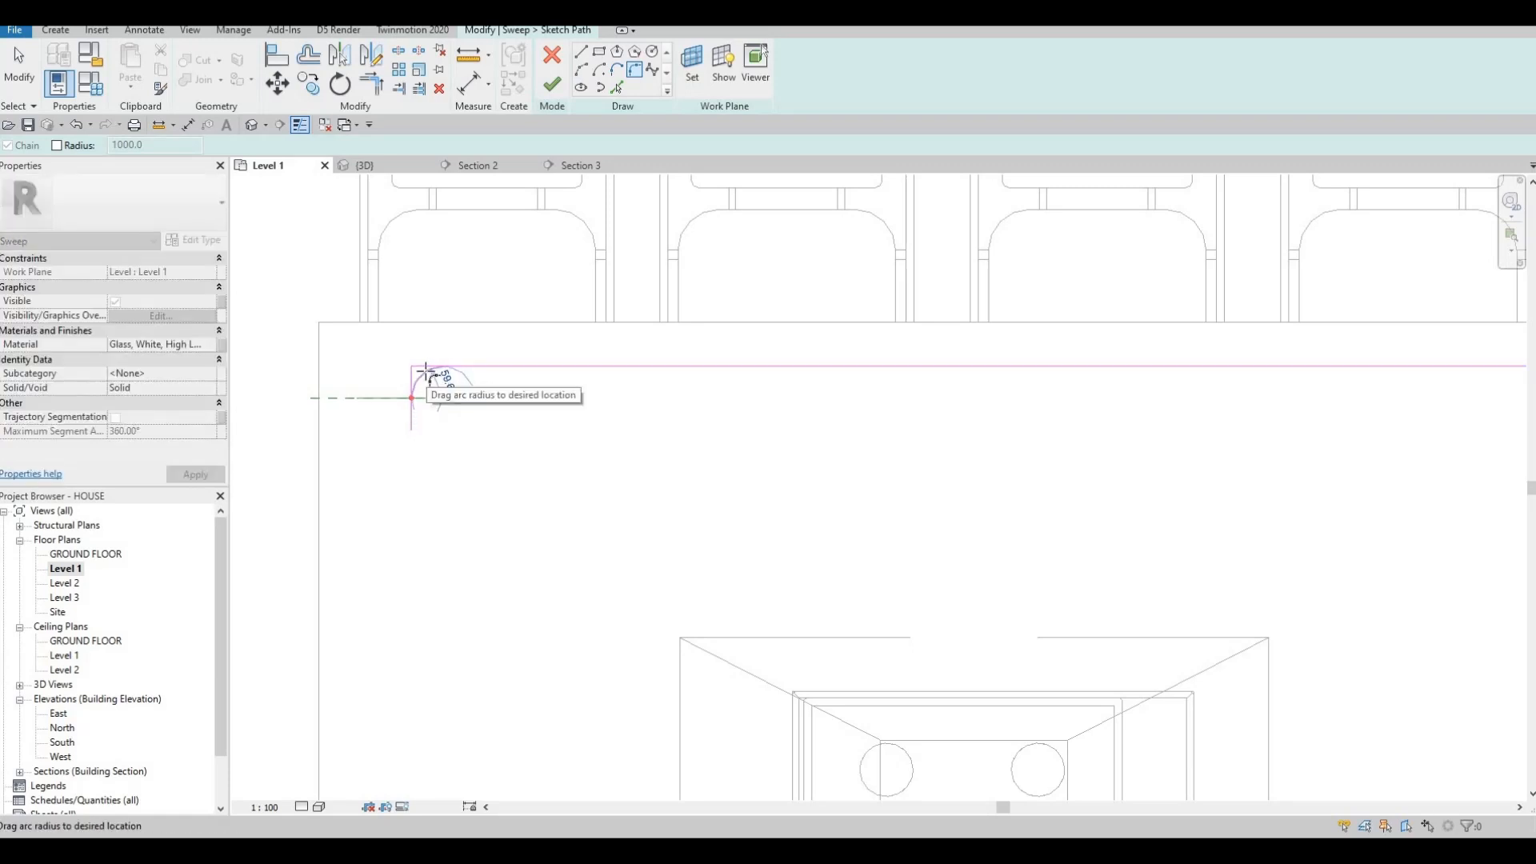
{"action": "left_click", "coordinate": [601, 371]}
{"action": "scroll", "coordinate": [1032, 380], "scroll_direction": "down", "scroll_amount": 1}
{"action": "middle_click_drag", "start_coordinate": [1032, 379], "coordinate": [262, 393]}
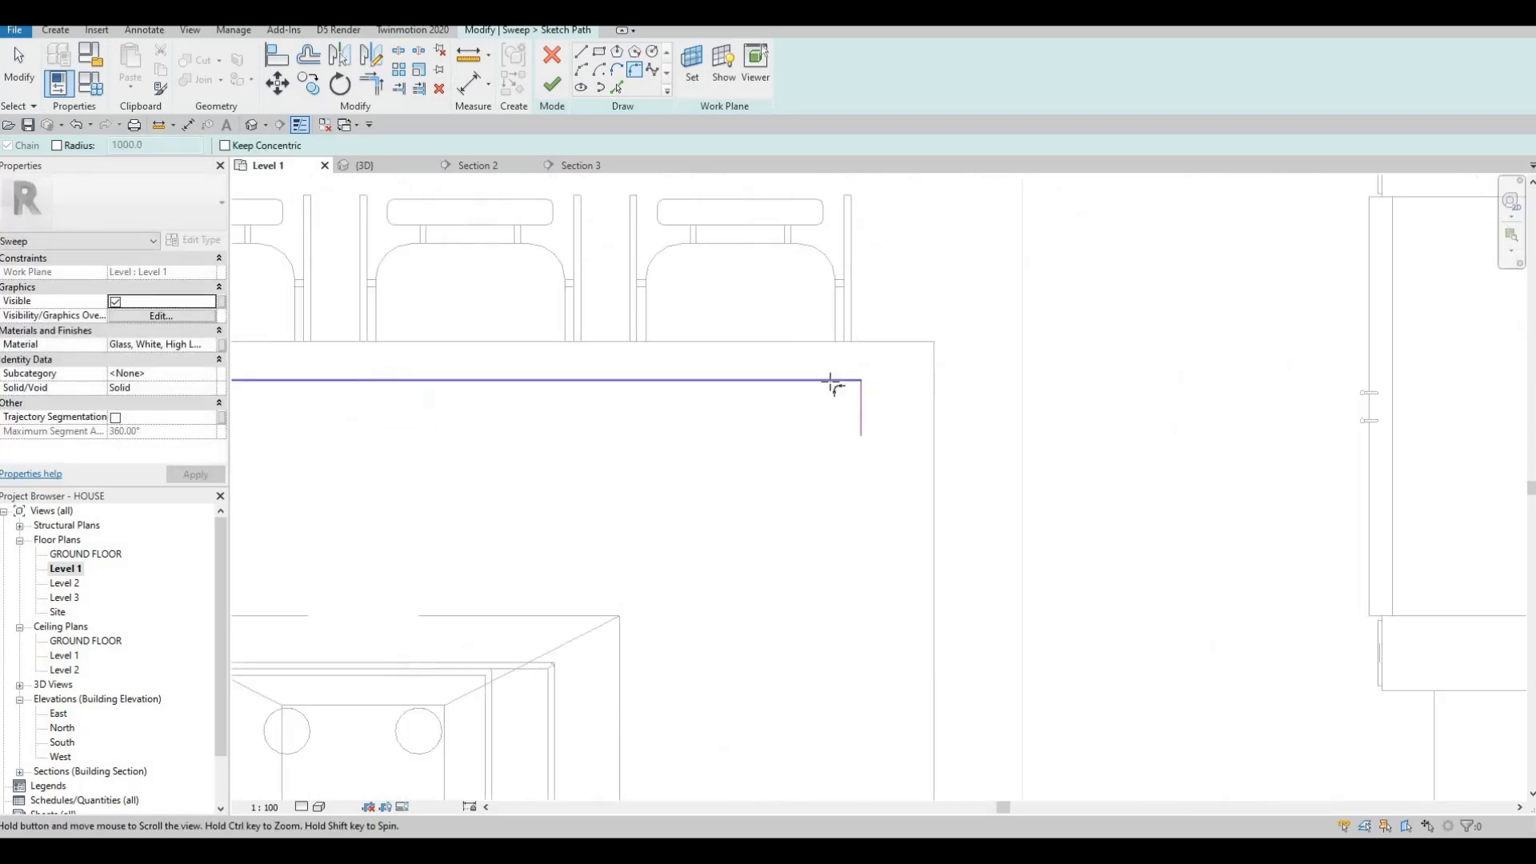
{"action": "left_click", "coordinate": [859, 404]}
{"action": "left_click", "coordinate": [858, 399]}
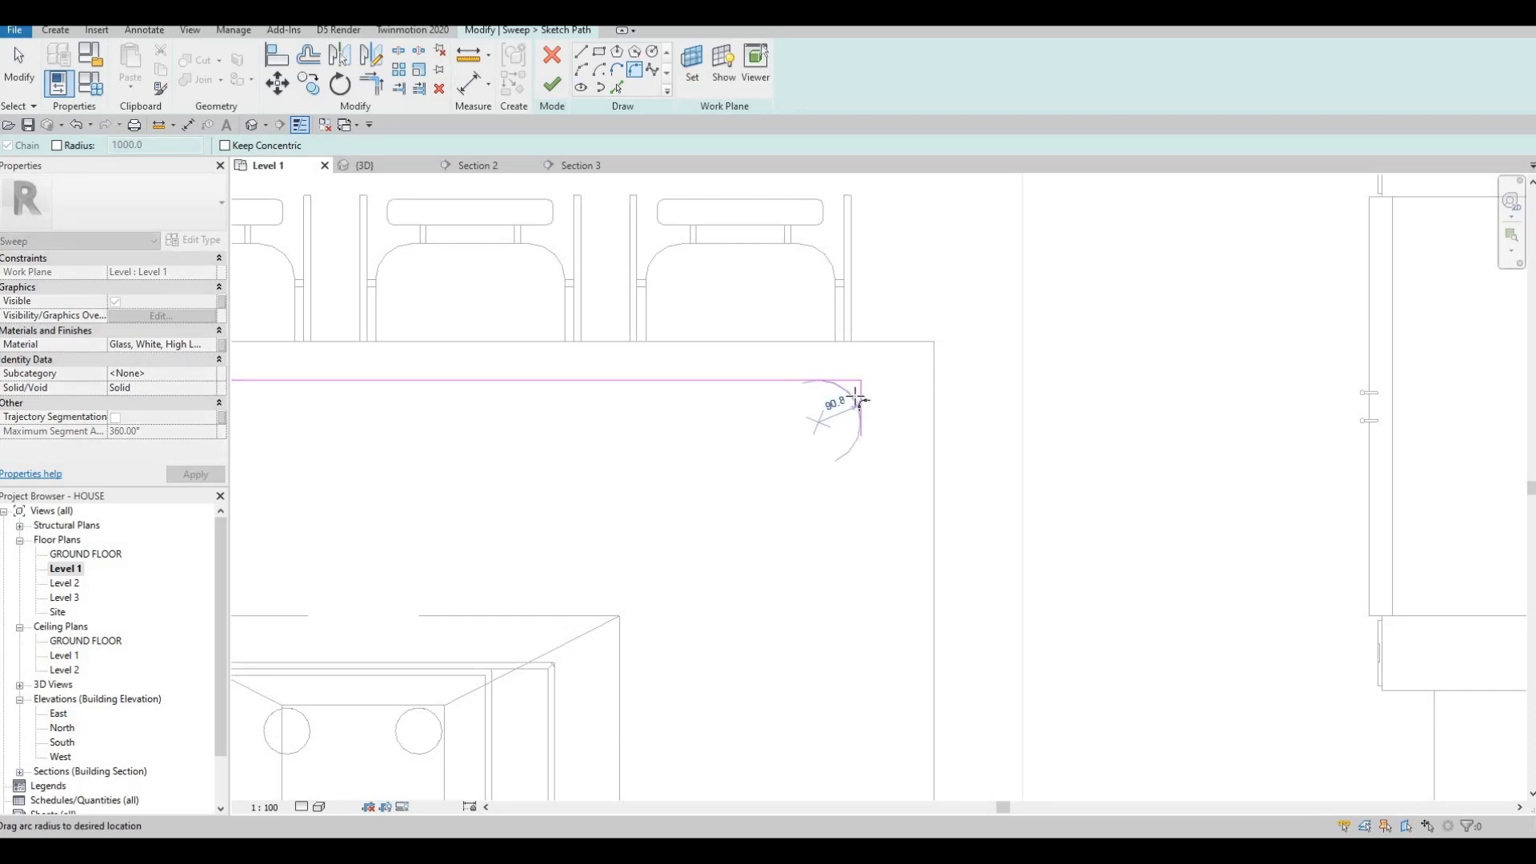
{"action": "left_click", "coordinate": [803, 407]}
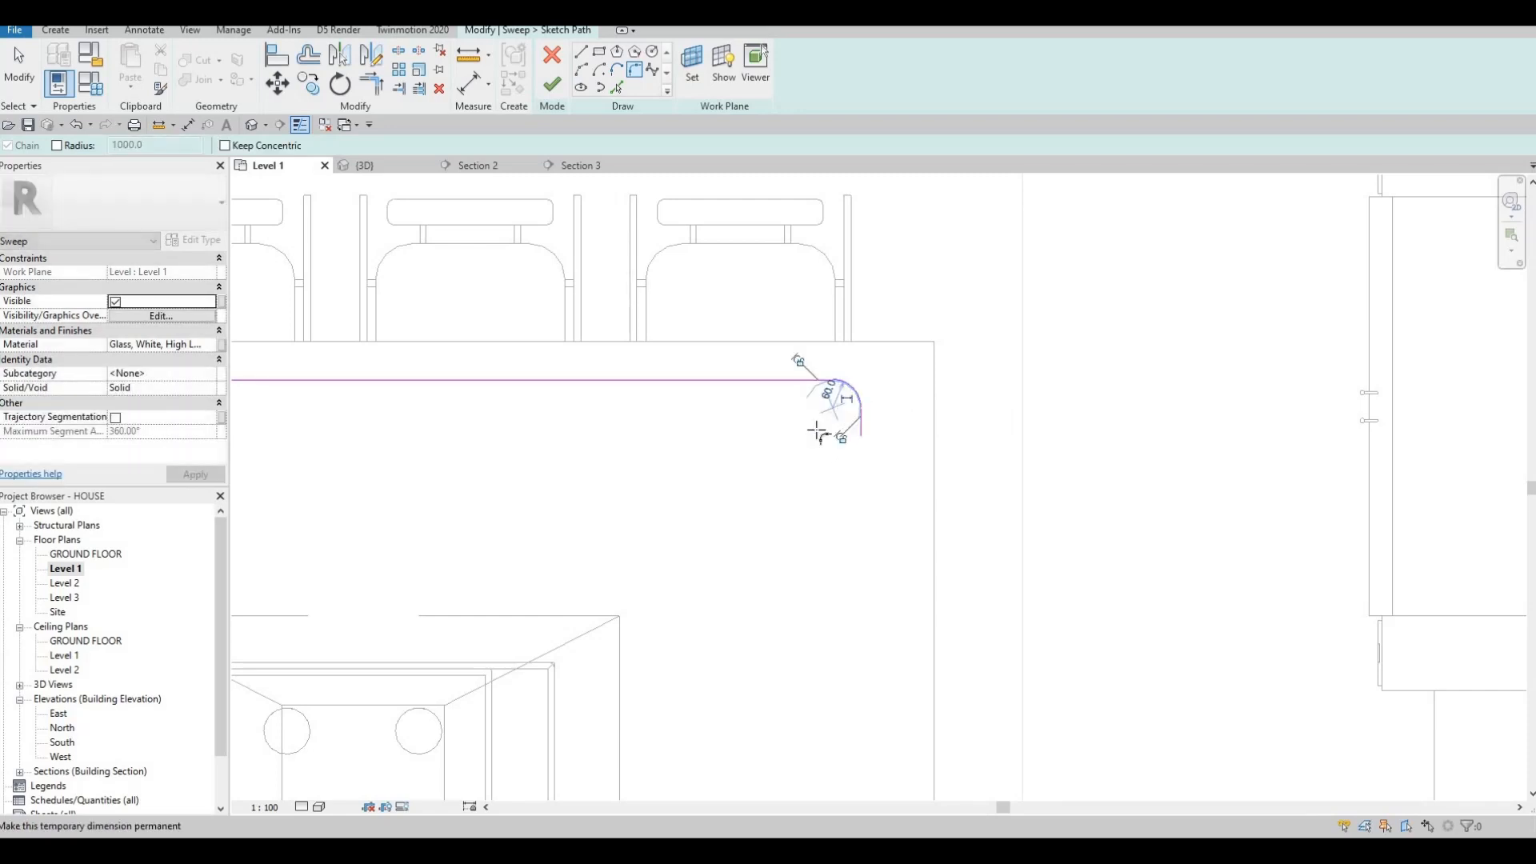
{"action": "key", "text": "Escape"}
In the 3D view, try placing a circle at the path's end, then cancel it.
{"action": "scroll", "coordinate": [720, 412], "scroll_direction": "down", "scroll_amount": 3}
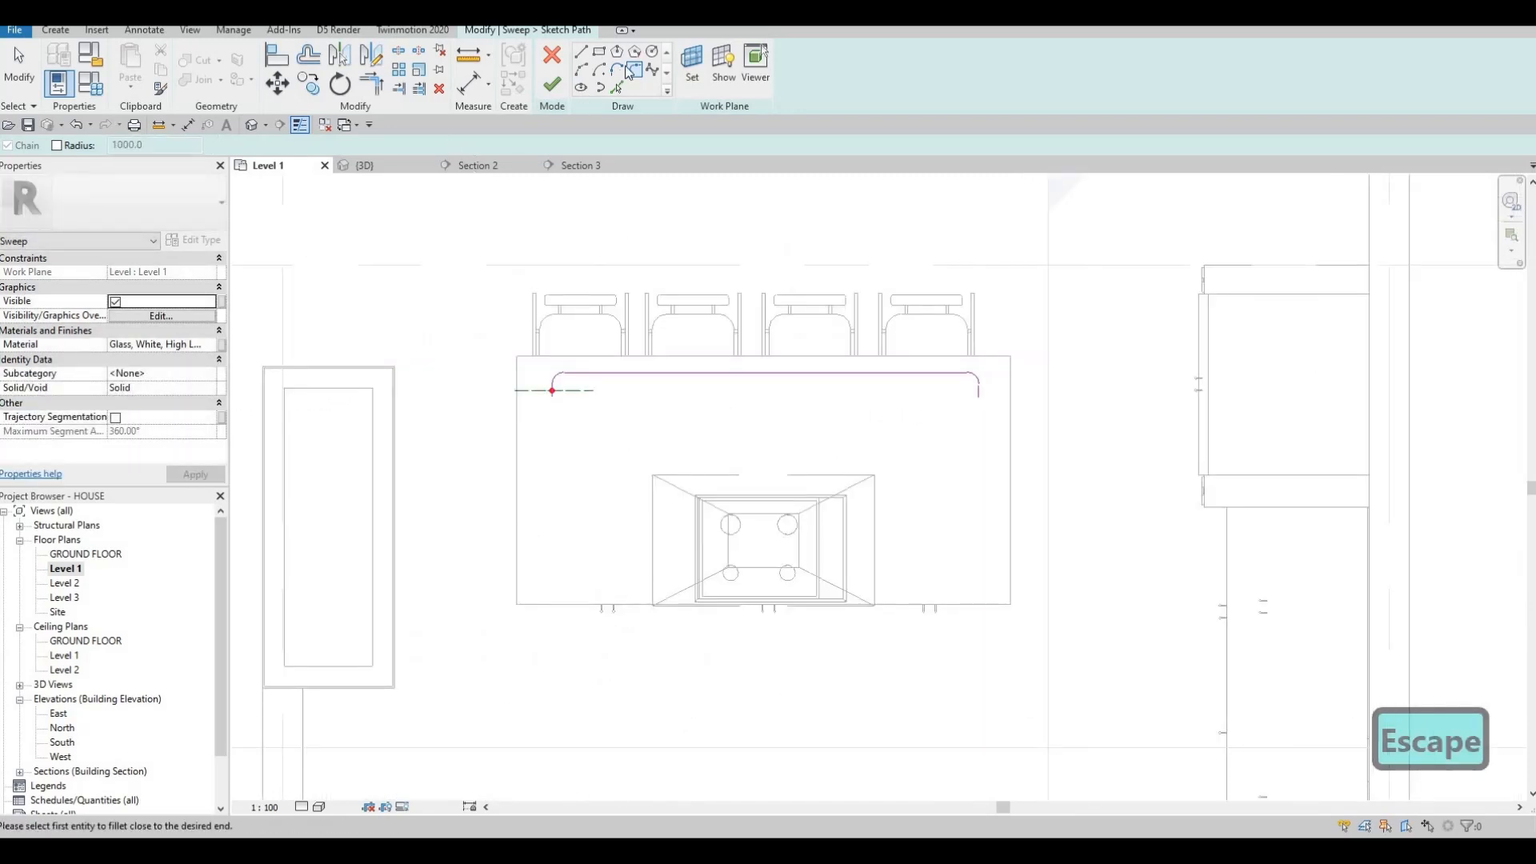
{"action": "key", "text": "ctrl+Tab"}
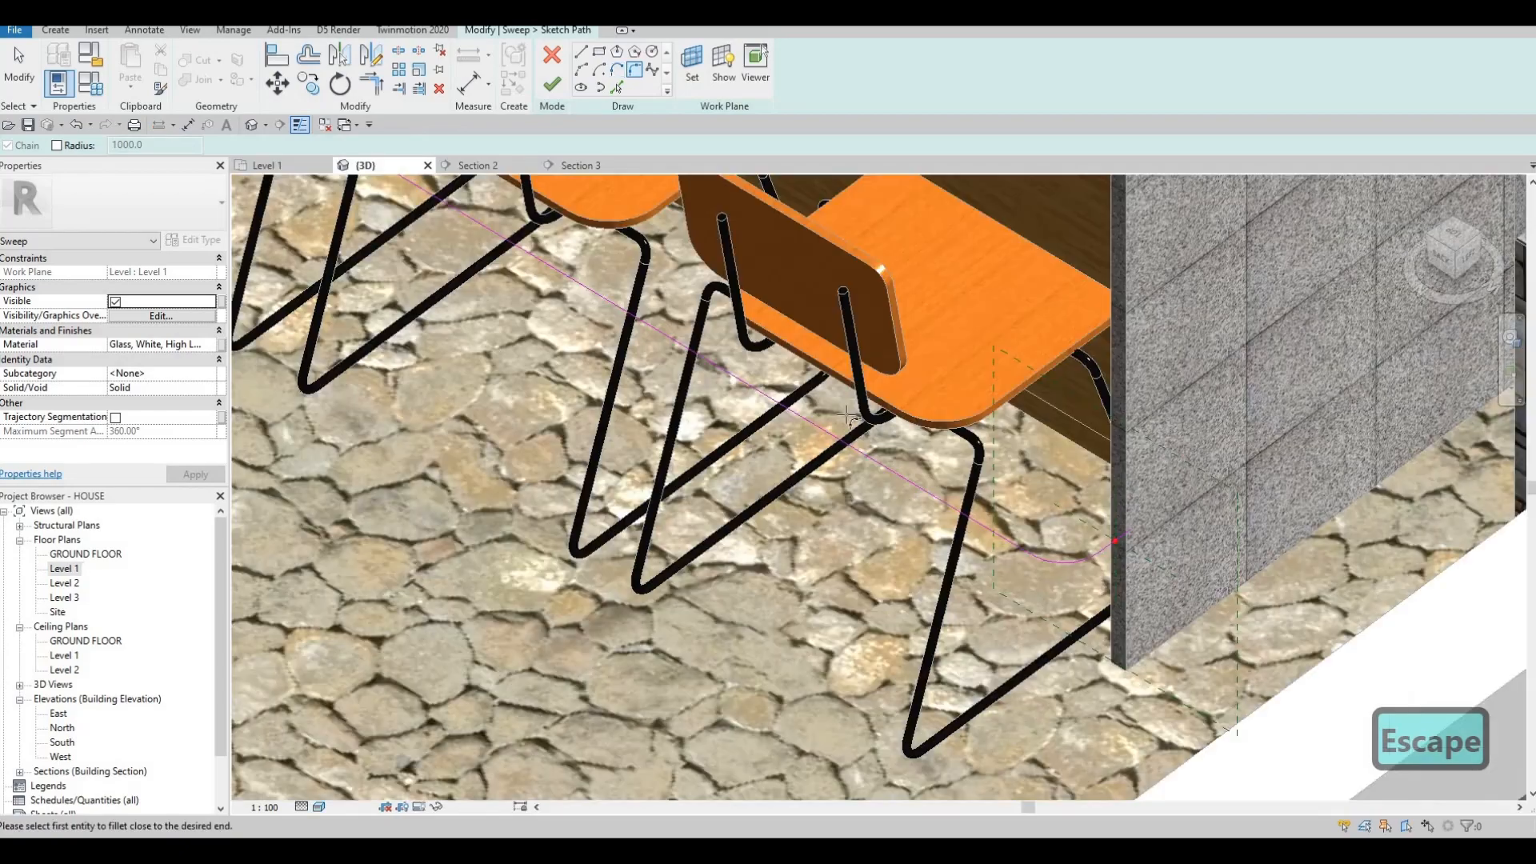
{"action": "middle_click_drag", "start_coordinate": [755, 342], "coordinate": [526, 139]}
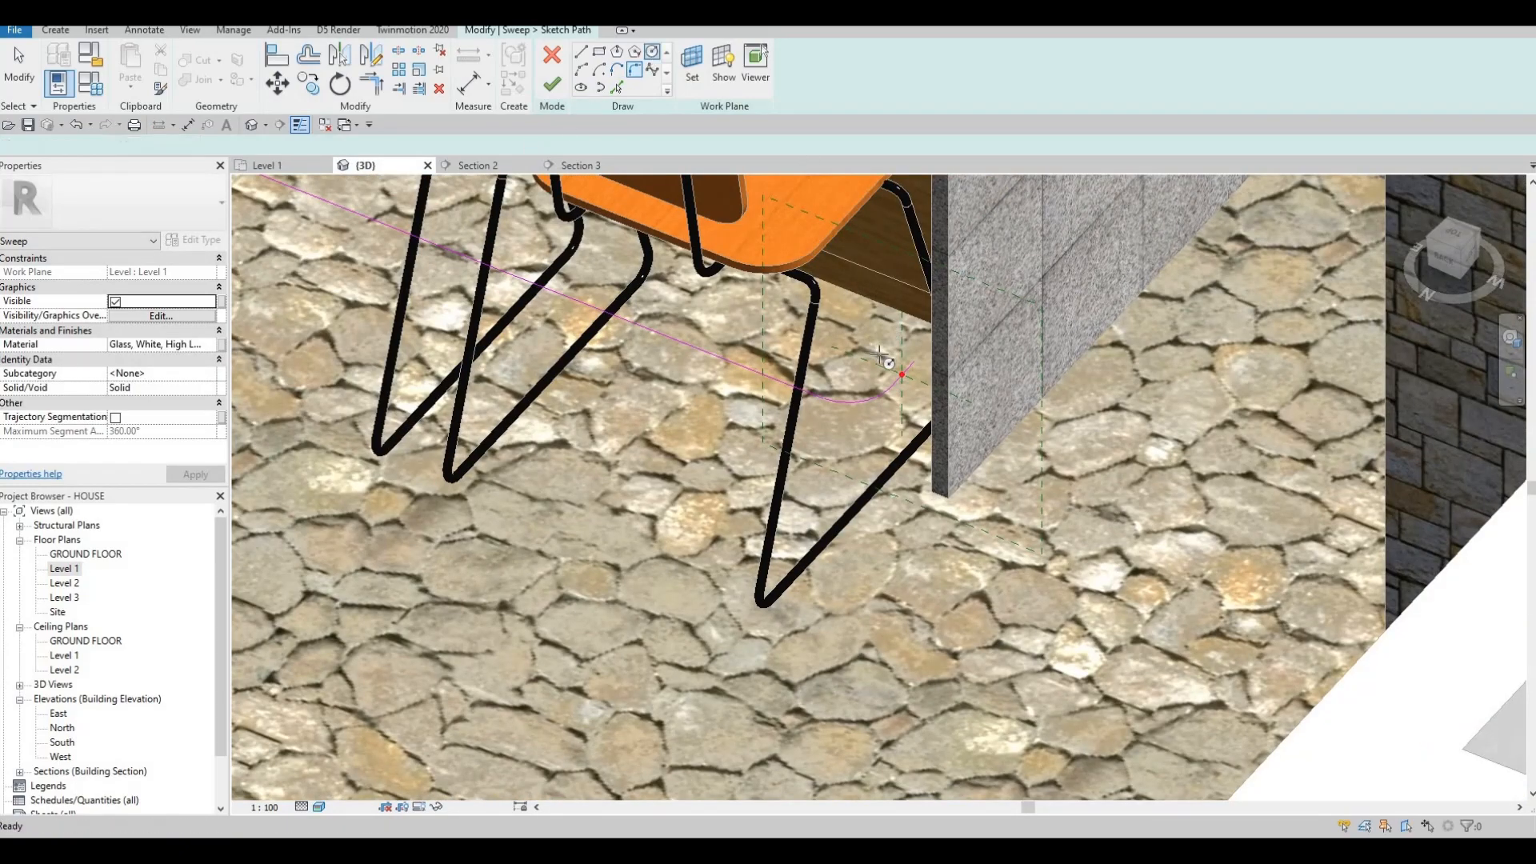
{"action": "left_click", "coordinate": [652, 51]}
{"action": "scroll", "coordinate": [874, 352], "scroll_direction": "up", "scroll_amount": 2}
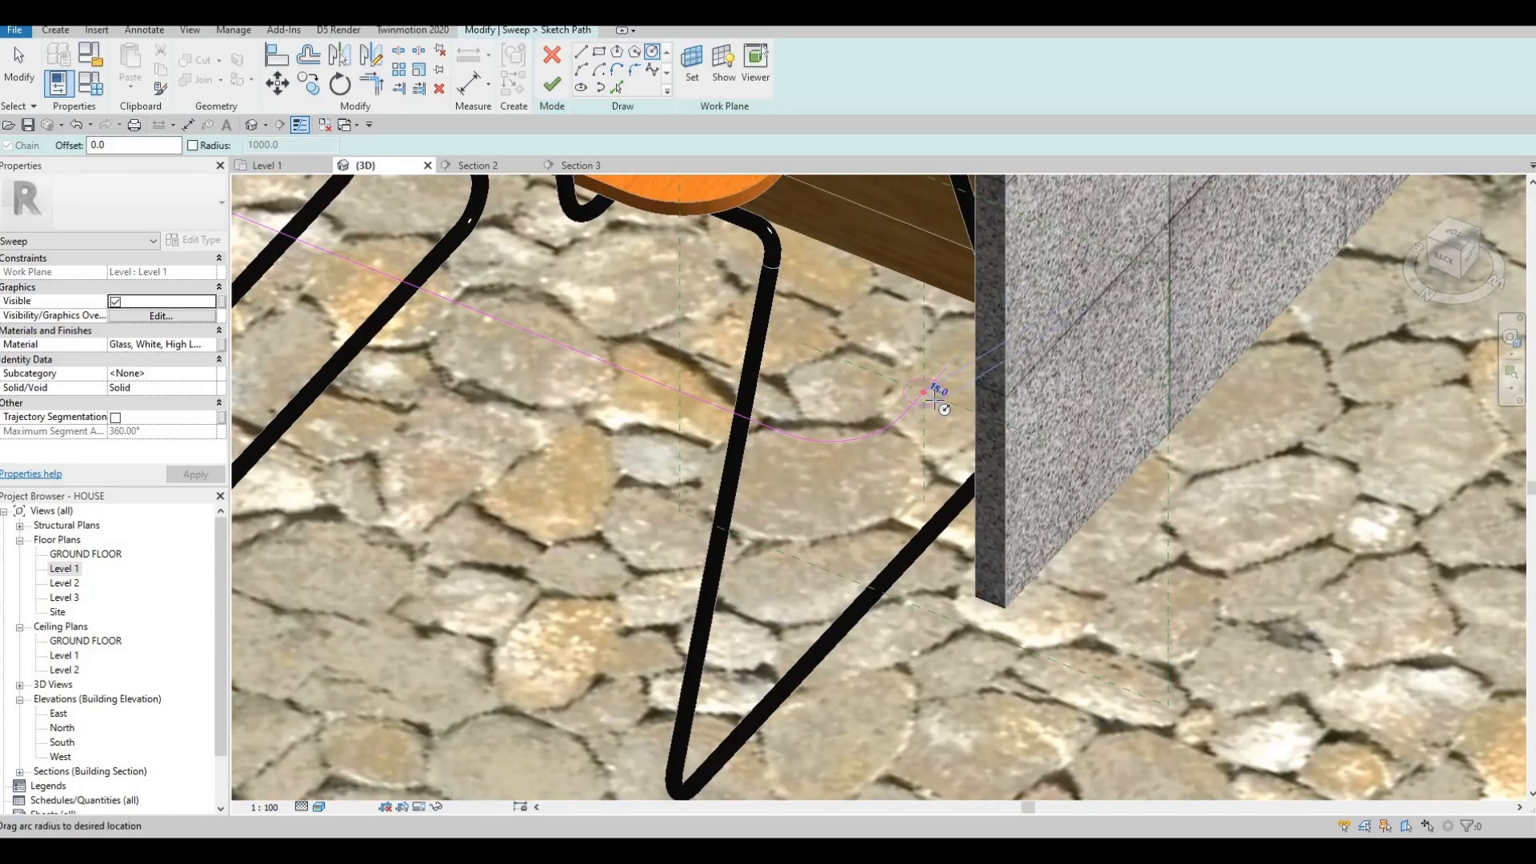
{"action": "left_click", "coordinate": [934, 398]}
{"action": "scroll", "coordinate": [932, 392], "scroll_direction": "up", "scroll_amount": 3}
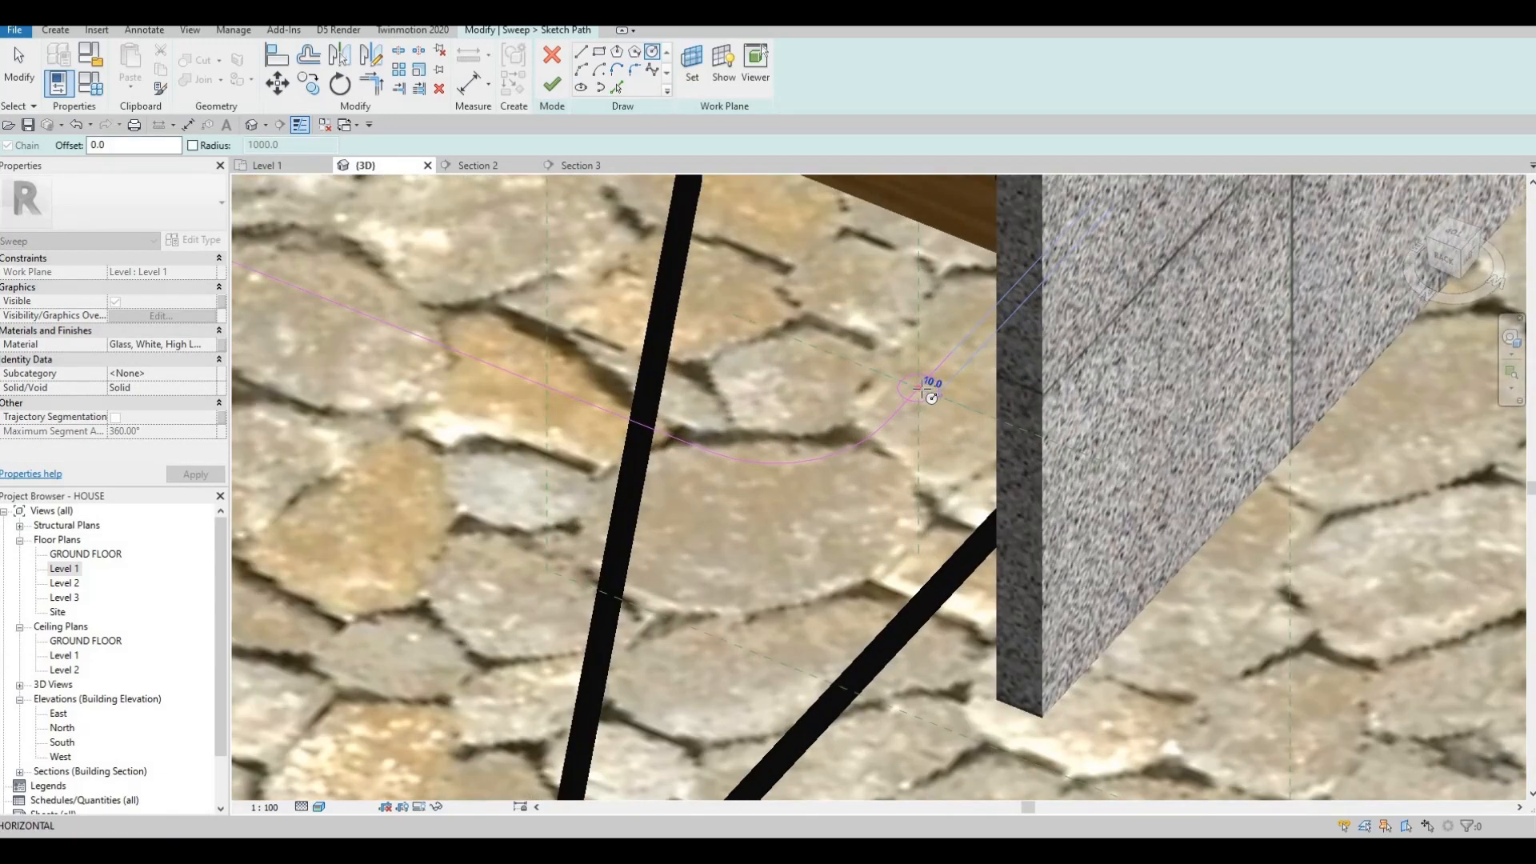
{"action": "key", "text": "Escape"}
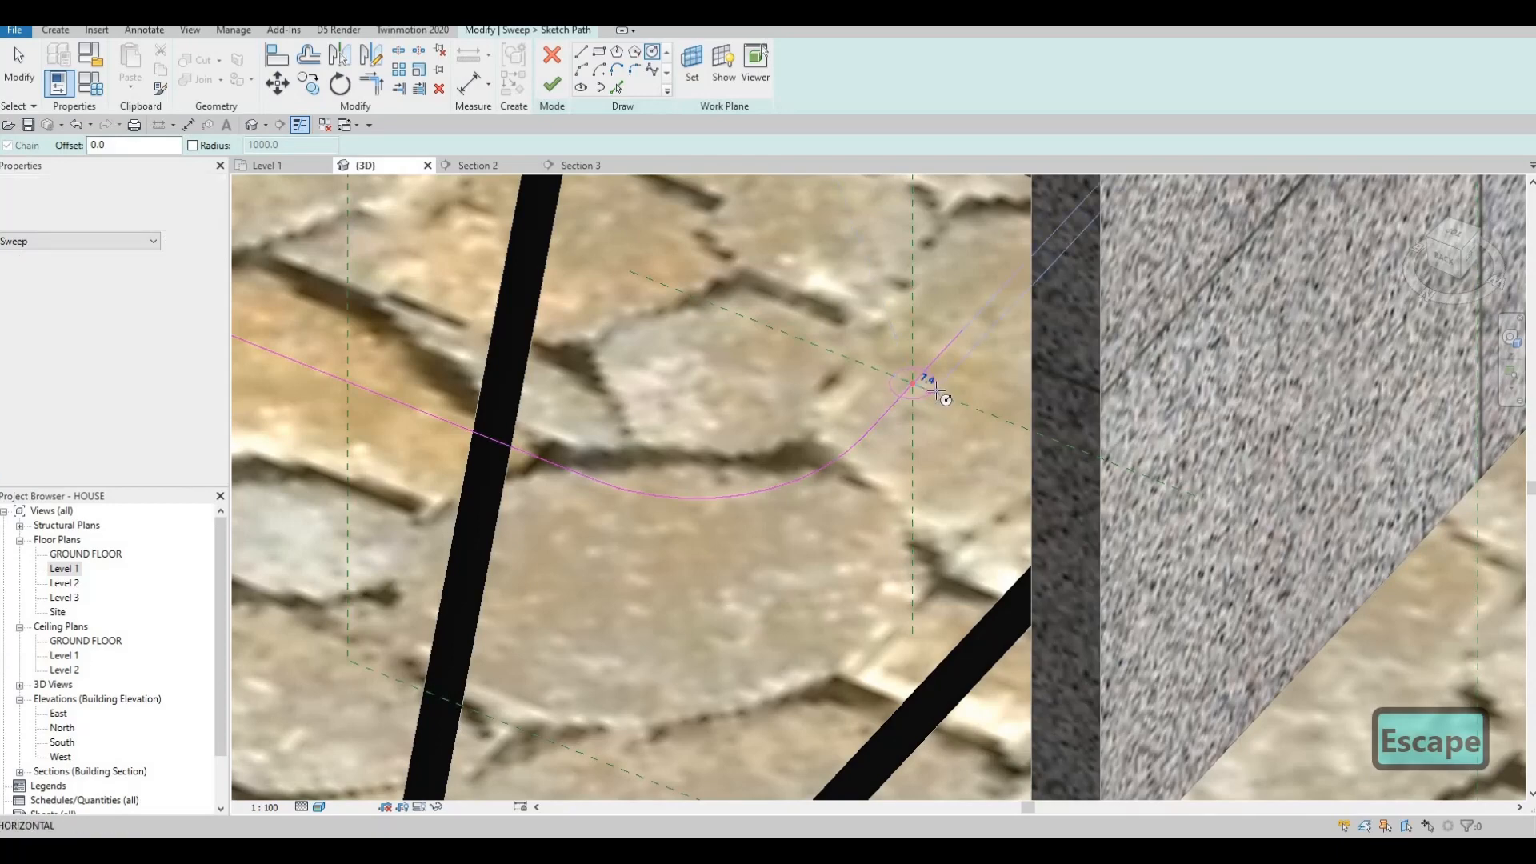
Orbit back to the chairs and delete the small circle left at the path end.
{"action": "scroll", "coordinate": [886, 340], "scroll_direction": "down", "scroll_amount": 2}
{"action": "mouse_move", "coordinate": [914, 278]}
{"action": "middle_mouse_down", "text": "shift"}
{"action": "mouse_move", "coordinate": [760, 640]}
{"action": "mouse_move", "coordinate": [944, 473]}
{"action": "middle_mouse_up", "text": "shift"}
{"action": "scroll", "coordinate": [927, 365], "scroll_direction": "down", "scroll_amount": 3}
{"action": "scroll", "coordinate": [948, 384], "scroll_direction": "up", "scroll_amount": 4}
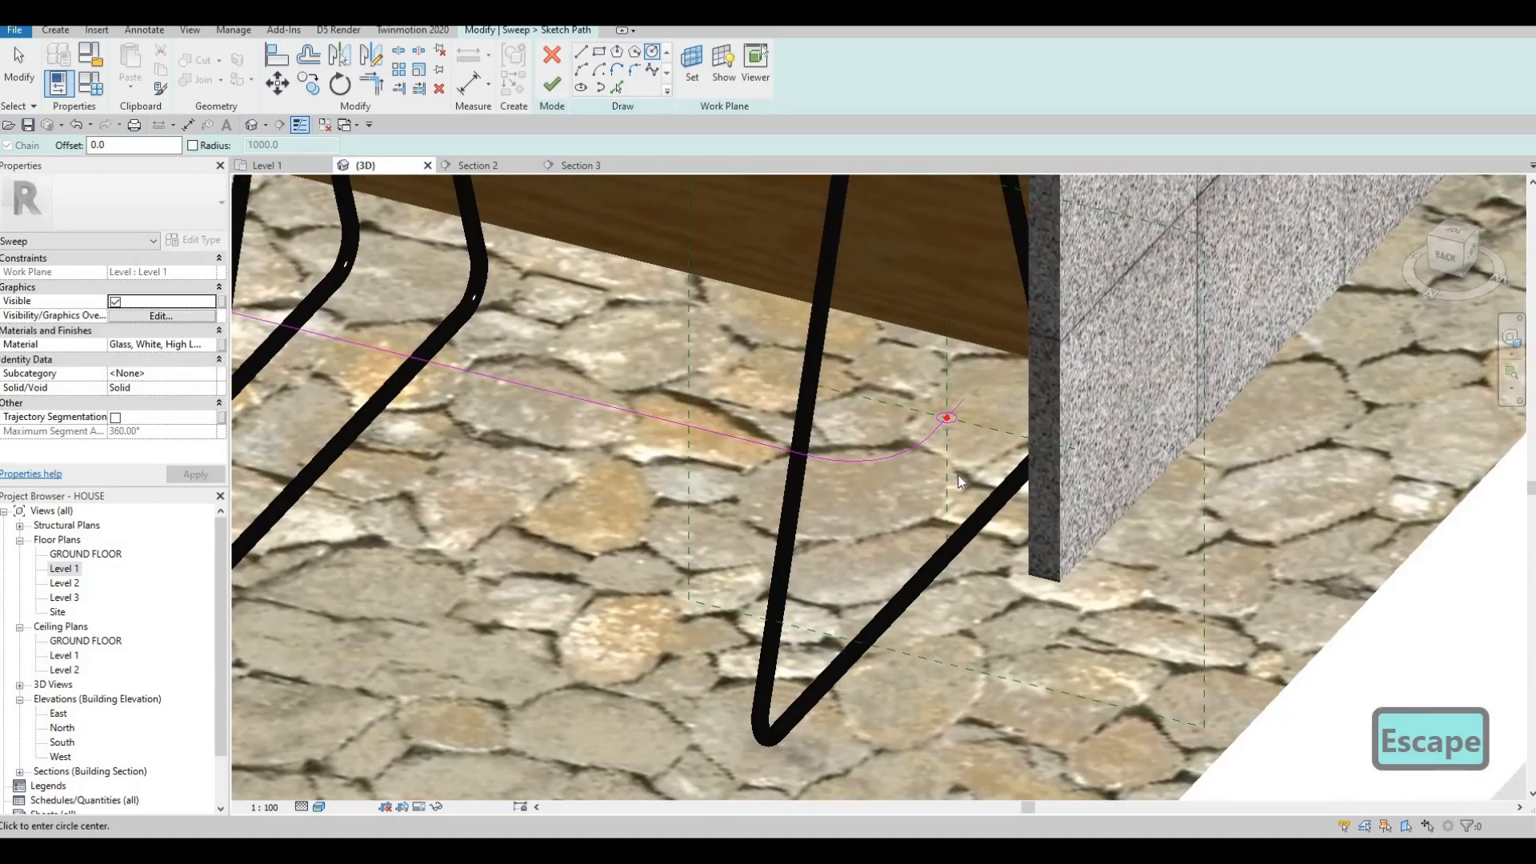
{"action": "key", "text": "Escape"}
{"action": "key", "text": "Escape"}
{"action": "left_click", "coordinate": [944, 490]}
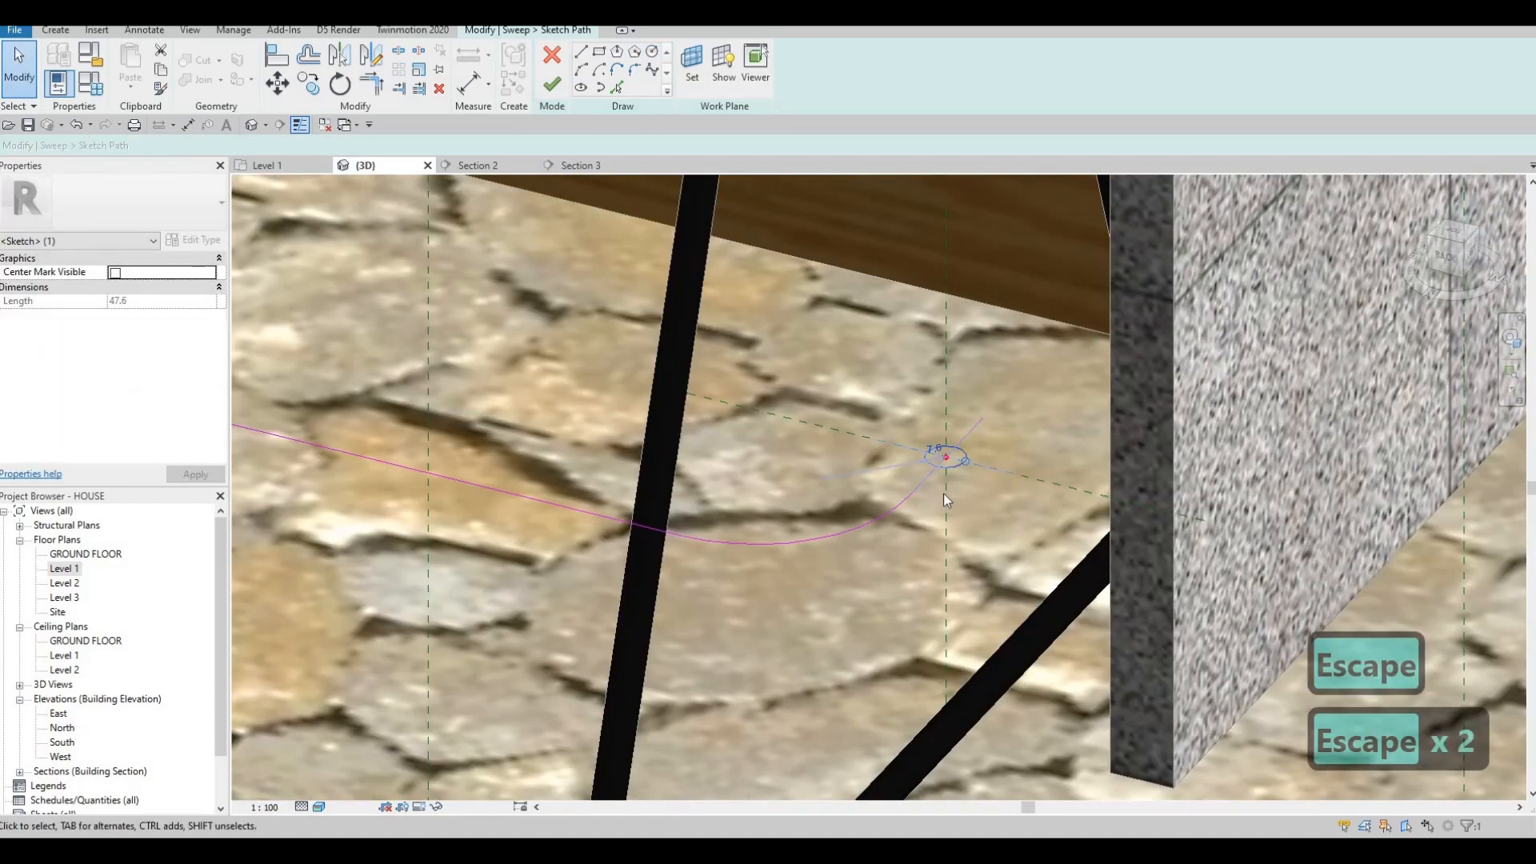
{"action": "key", "text": "Delete"}
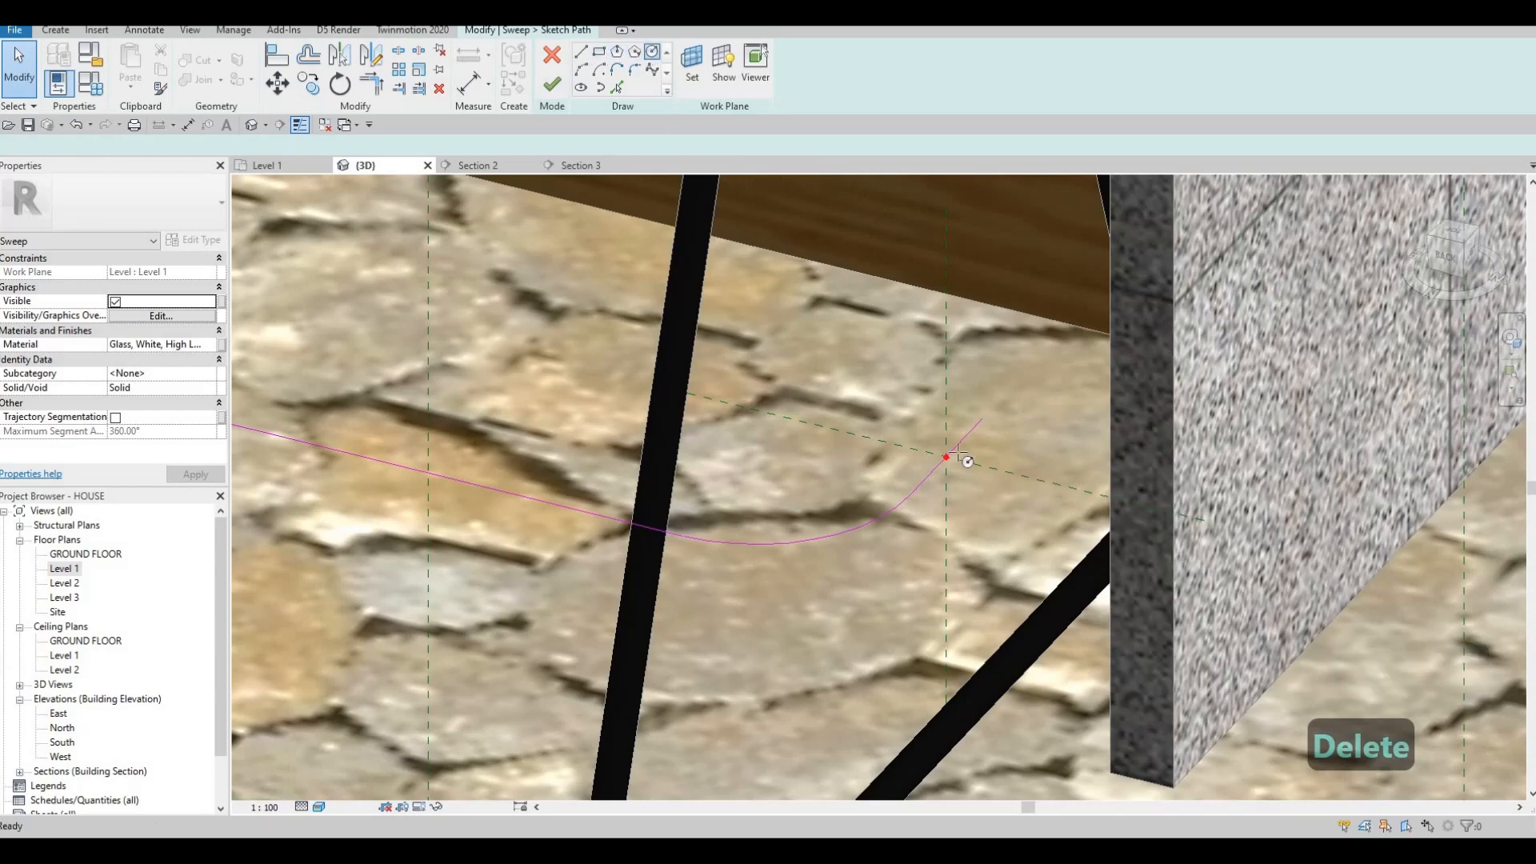
Attempt an arc at the path endpoint, reorient the view, and select the profile's reference plane.
{"action": "key", "text": "Tab"}
{"action": "key", "text": "Tab"}
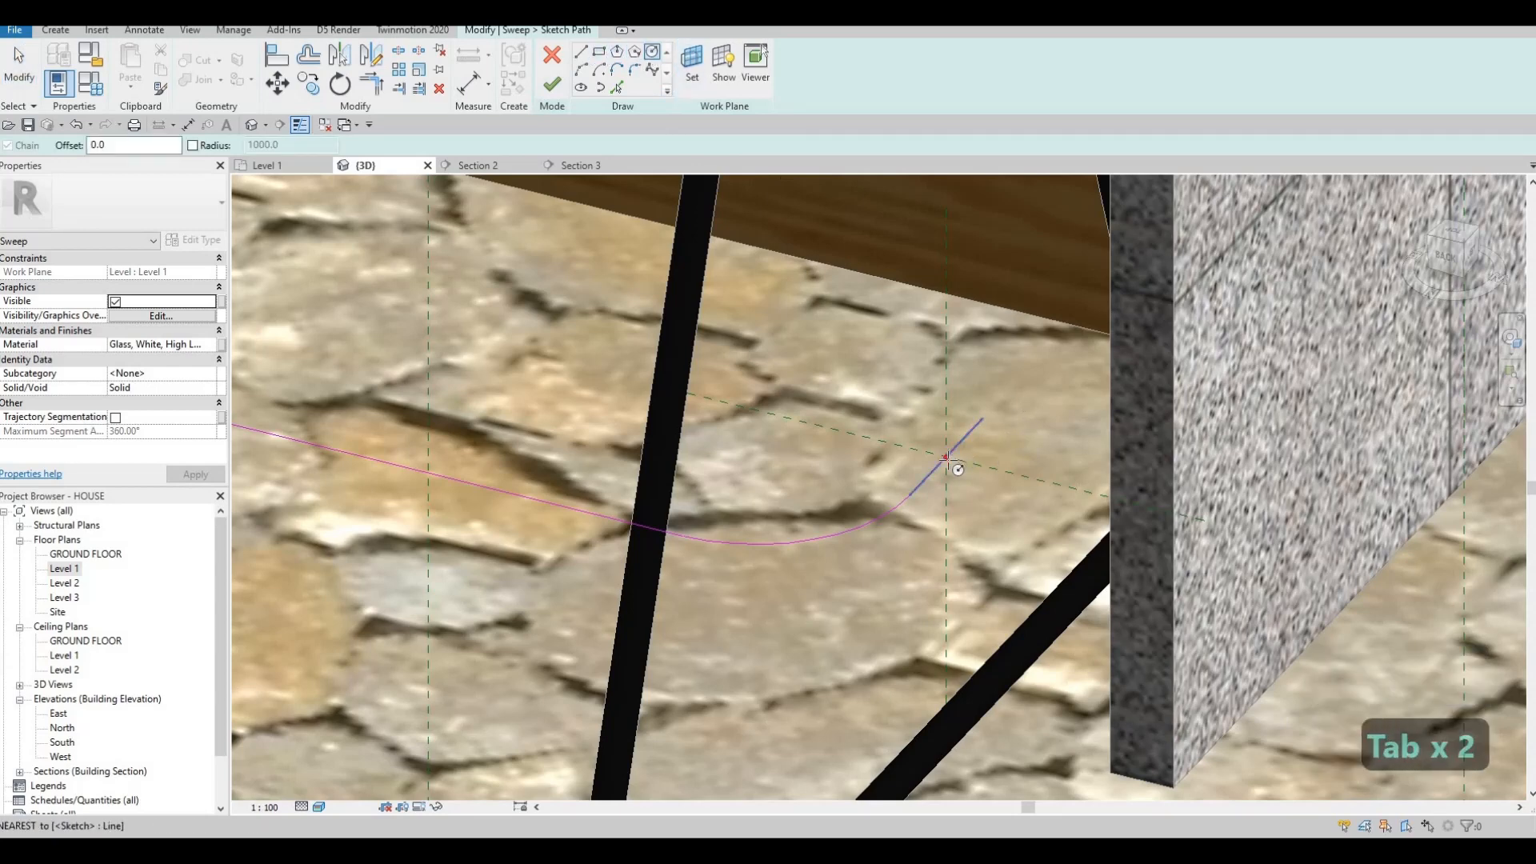
{"action": "key", "text": "Tab"}
{"action": "key", "text": "Tab"}
{"action": "left_click", "coordinate": [947, 457]}
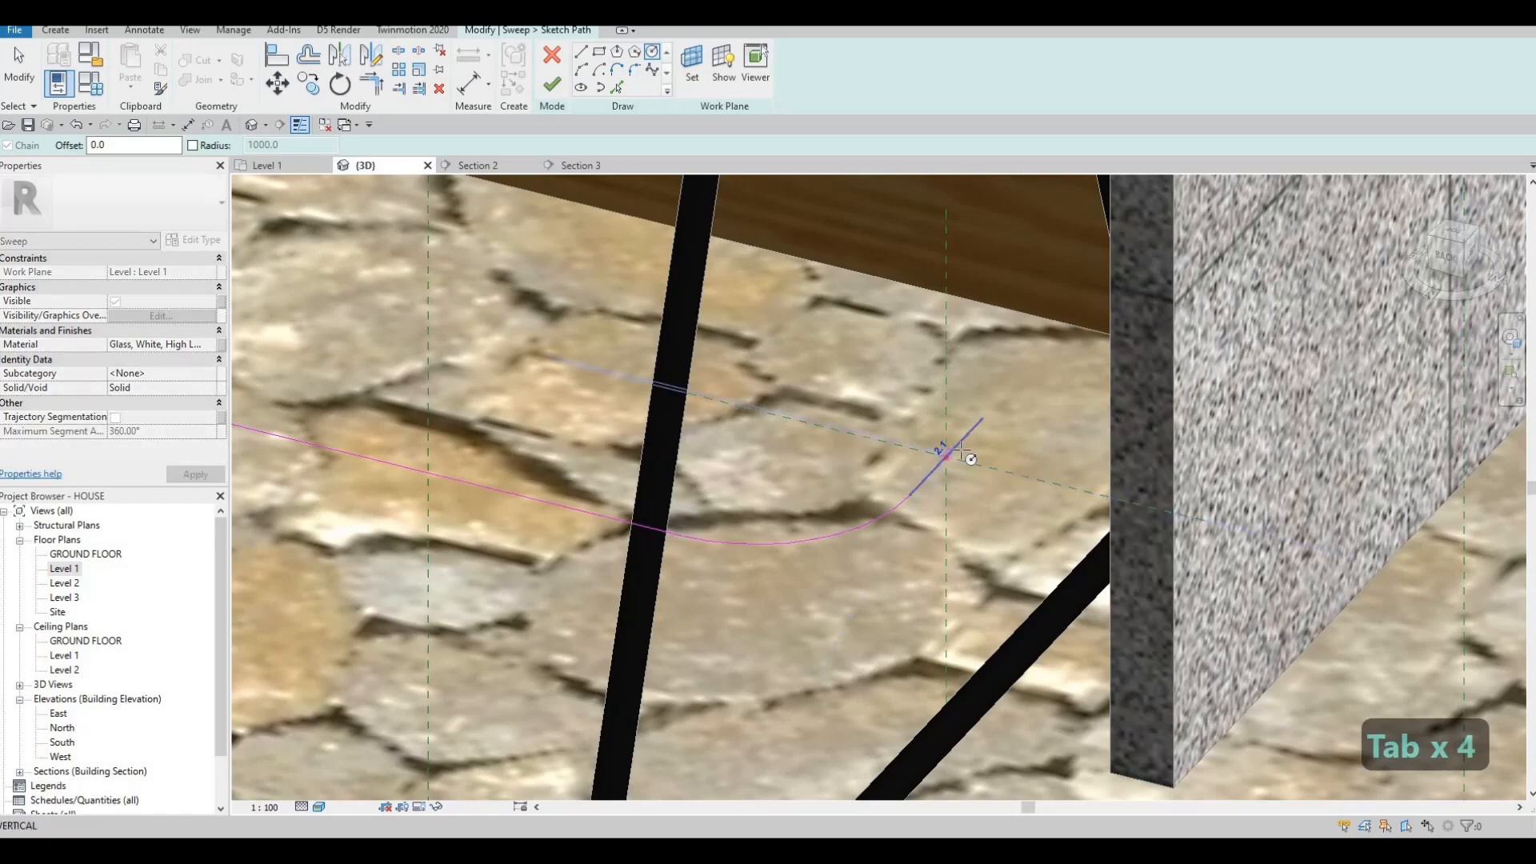
{"action": "key", "text": "Escape"}
{"action": "key", "text": "Escape"}
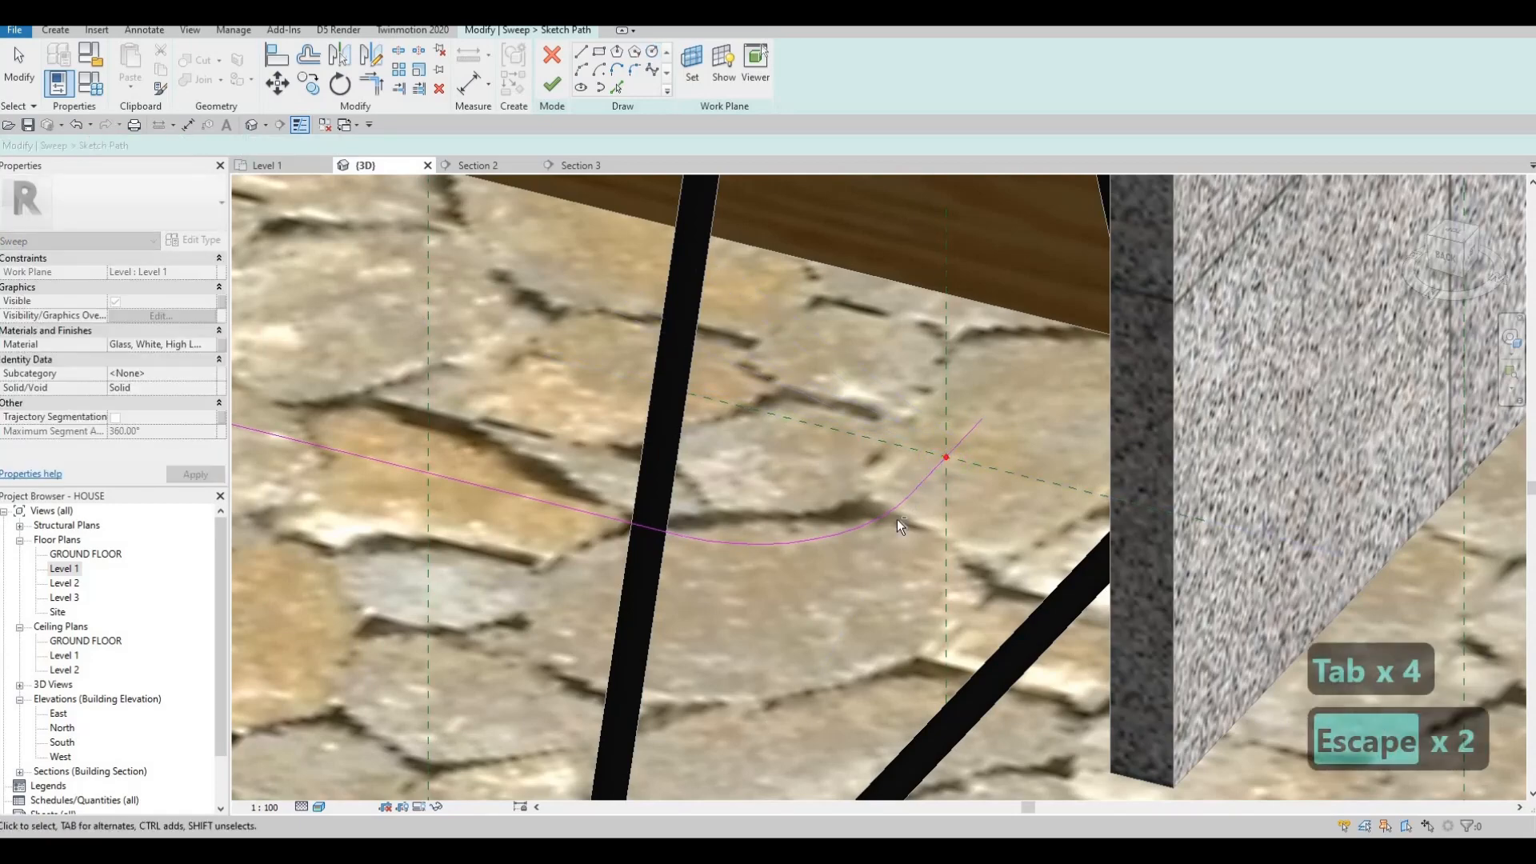
{"action": "mouse_move", "coordinate": [936, 502]}
{"action": "middle_mouse_down", "text": "shift"}
{"action": "mouse_move", "coordinate": [885, 472]}
{"action": "mouse_move", "coordinate": [991, 401]}
{"action": "mouse_move", "coordinate": [937, 488]}
{"action": "mouse_move", "coordinate": [728, 656]}
{"action": "middle_mouse_up", "text": "shift"}
{"action": "scroll", "coordinate": [938, 488], "scroll_direction": "down", "scroll_amount": 2}
{"action": "scroll", "coordinate": [704, 649], "scroll_direction": "down", "scroll_amount": 1}
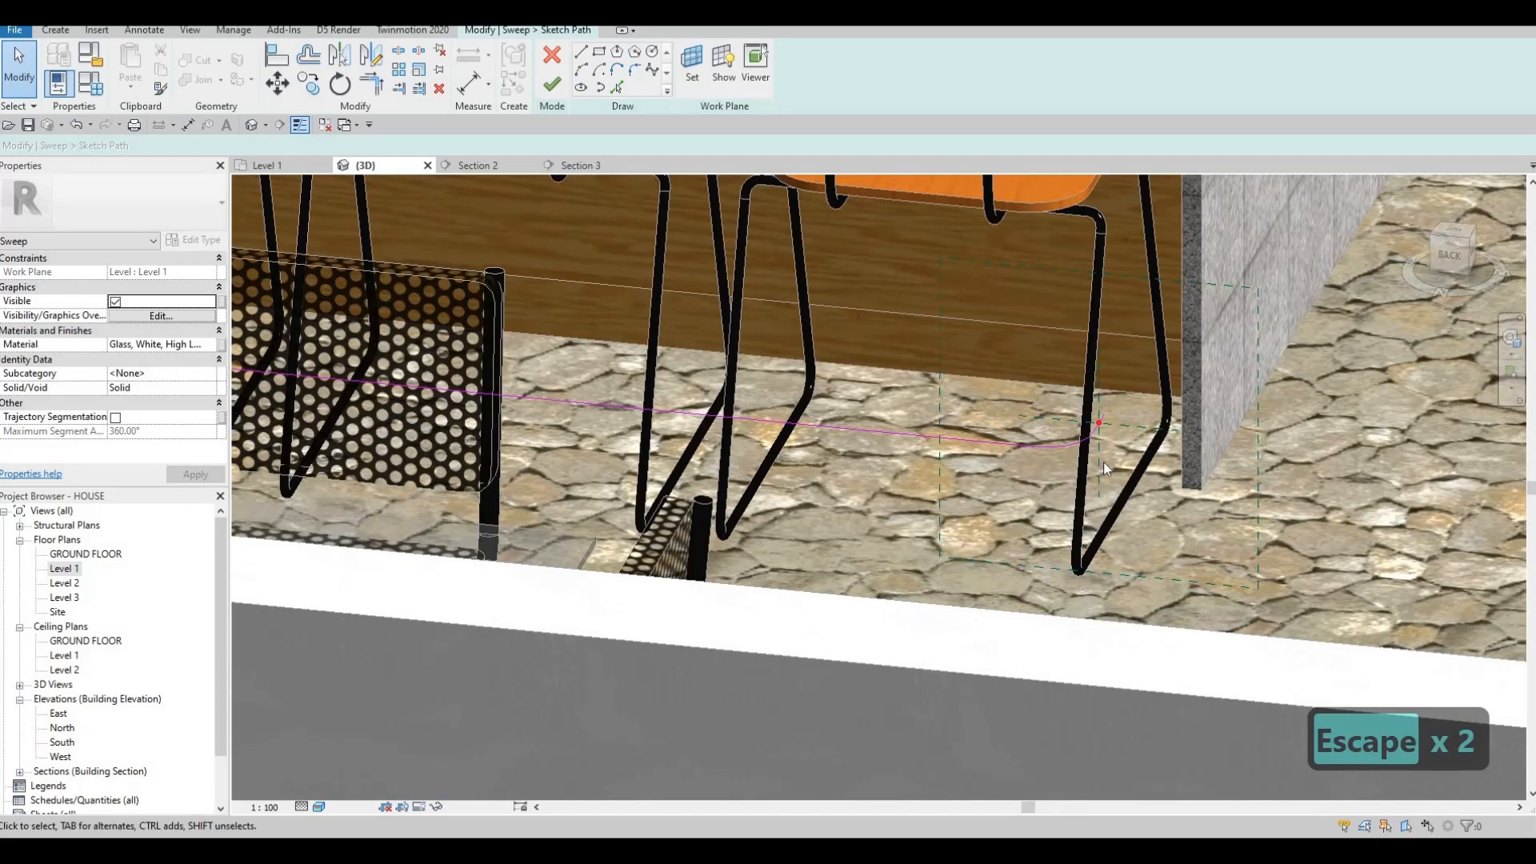
{"action": "middle_click_drag", "start_coordinate": [1102, 462], "coordinate": [1117, 508]}
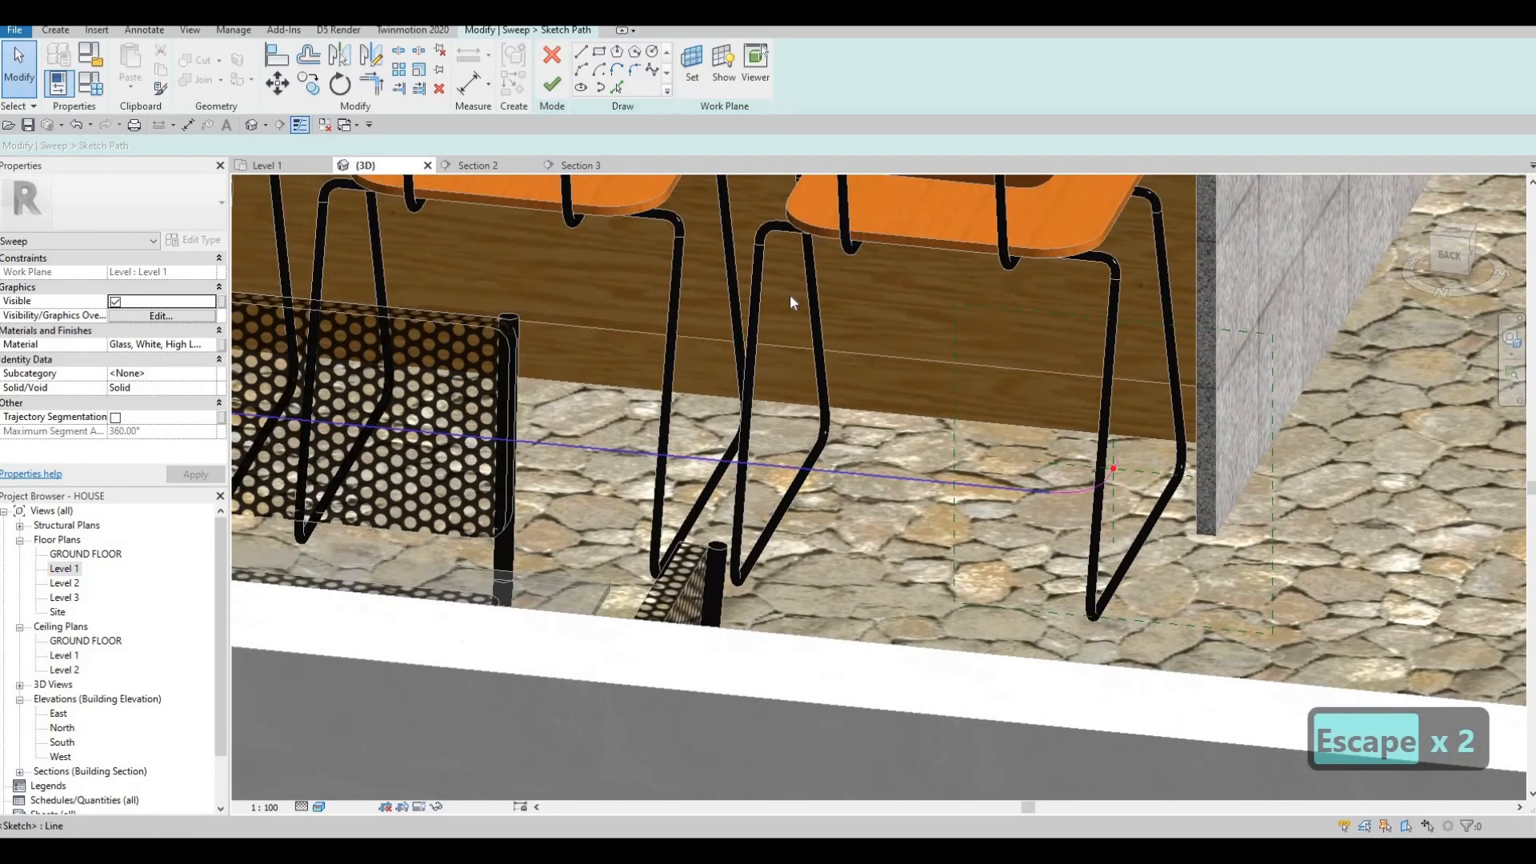
{"action": "left_click", "coordinate": [983, 317]}
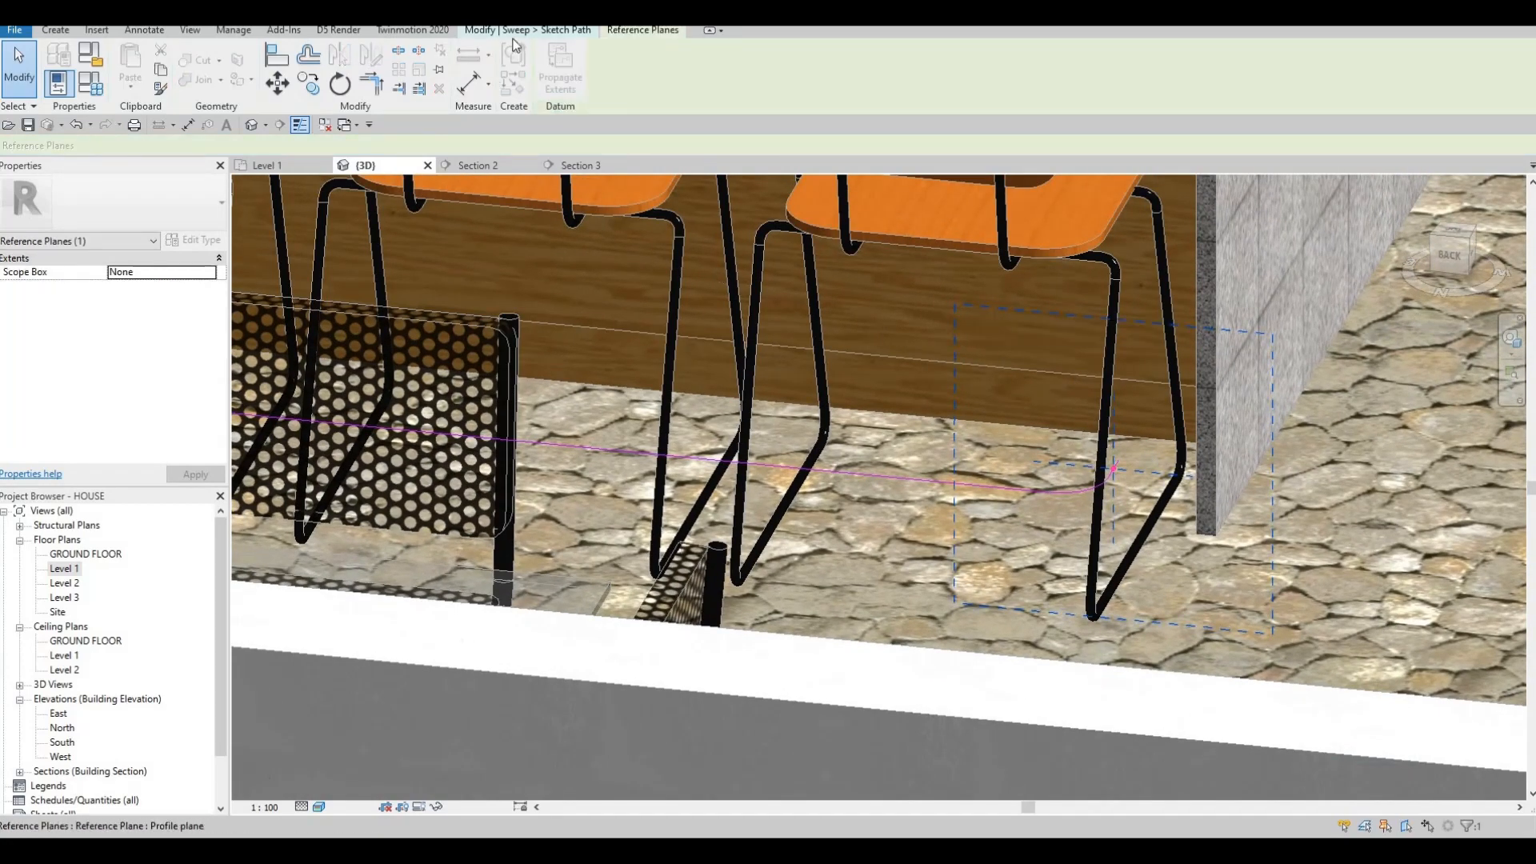
{"action": "scroll", "coordinate": [1146, 79], "scroll_direction": "up", "scroll_amount": 9}
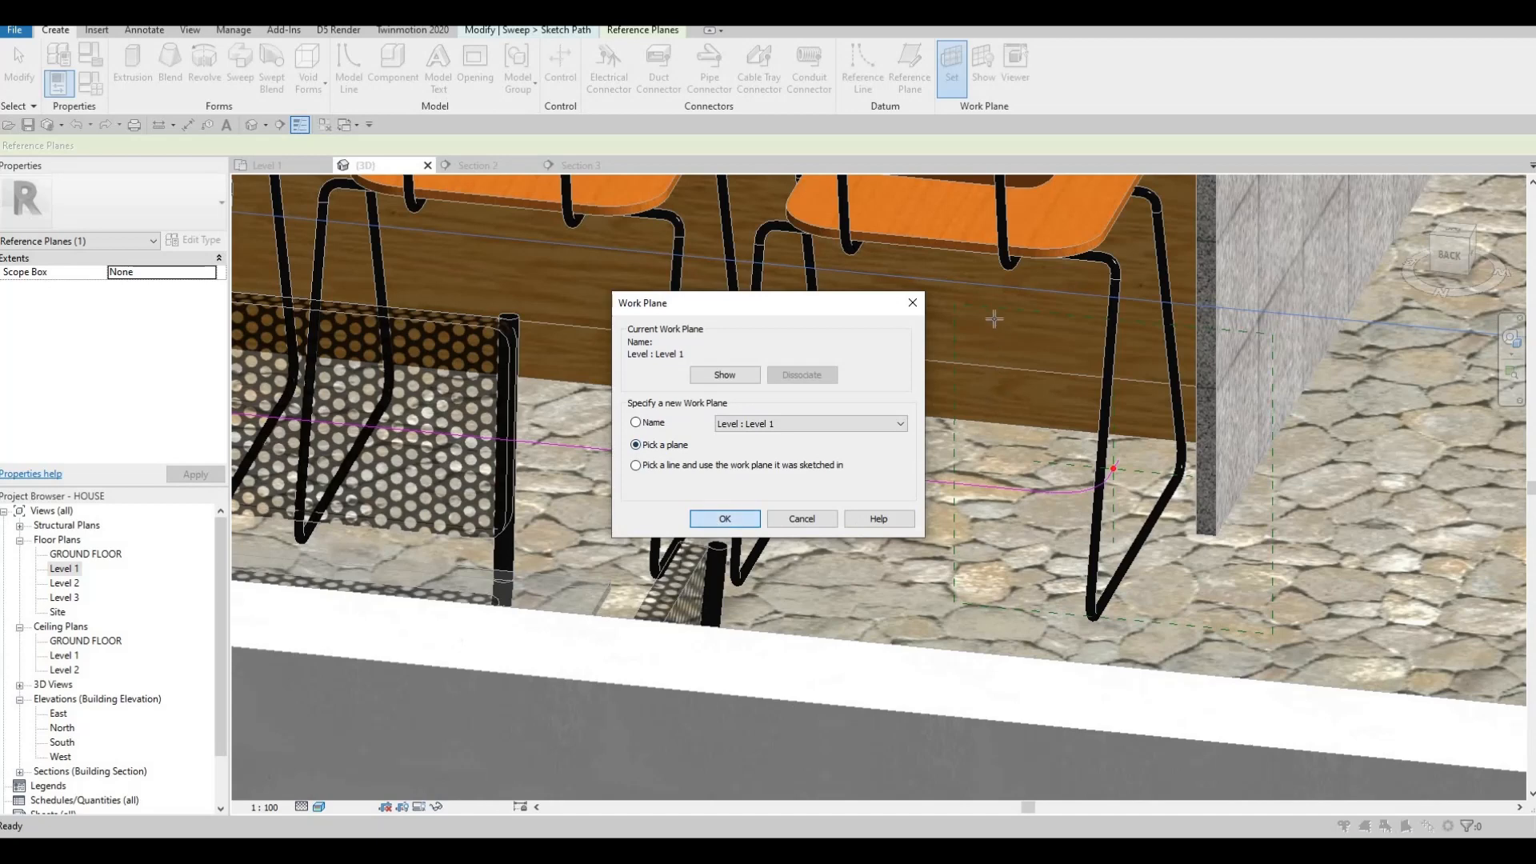
{"action": "key", "text": "Return"}
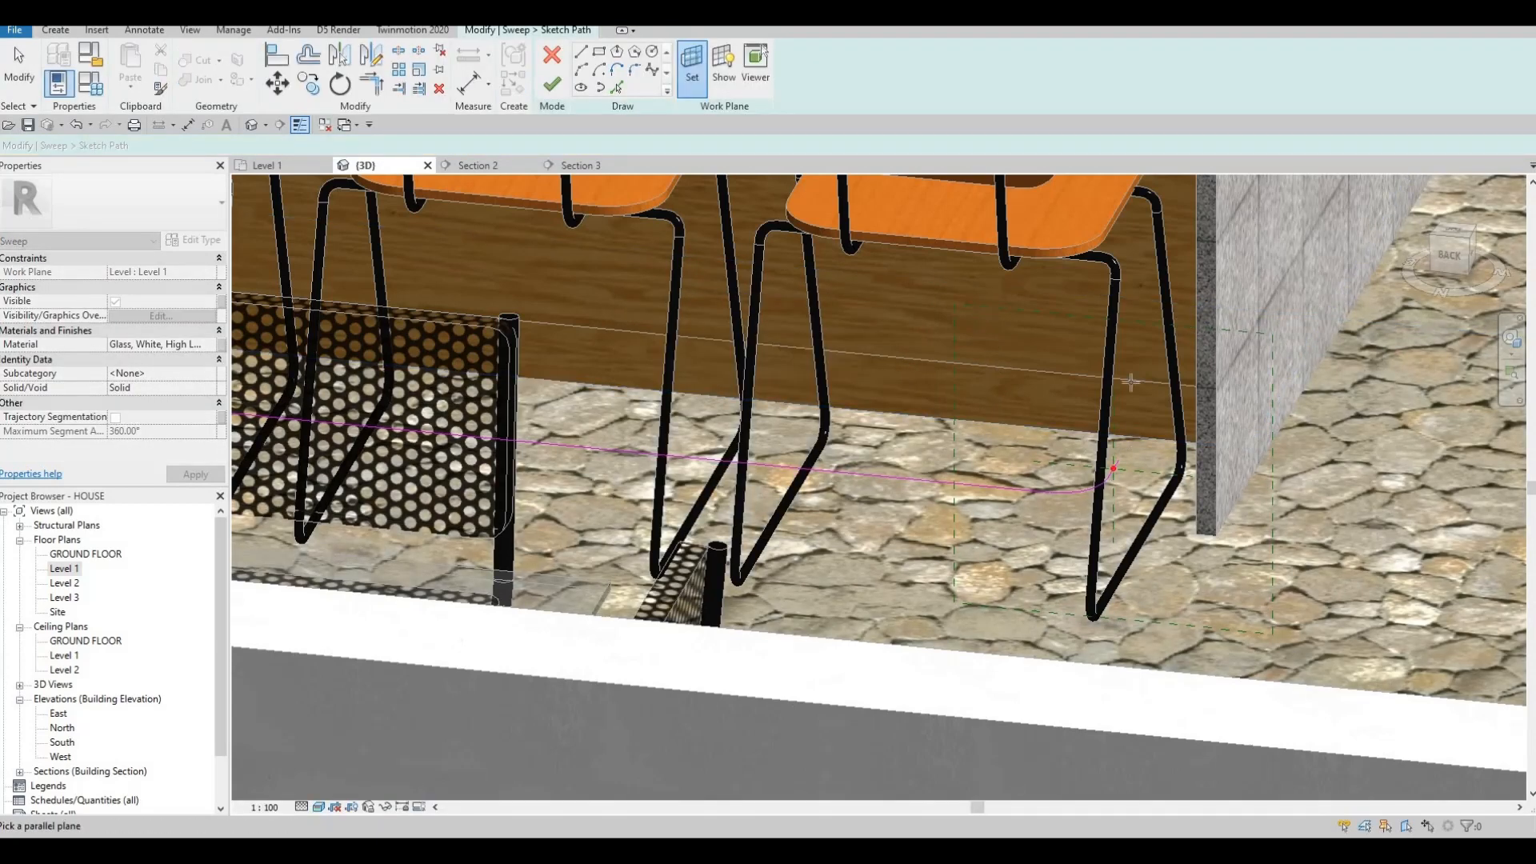
{"action": "scroll", "coordinate": [1124, 460], "scroll_direction": "down", "scroll_amount": 2}
{"action": "key", "text": "Escape"}
{"action": "key", "text": "Escape"}
{"action": "key", "text": "Escape"}
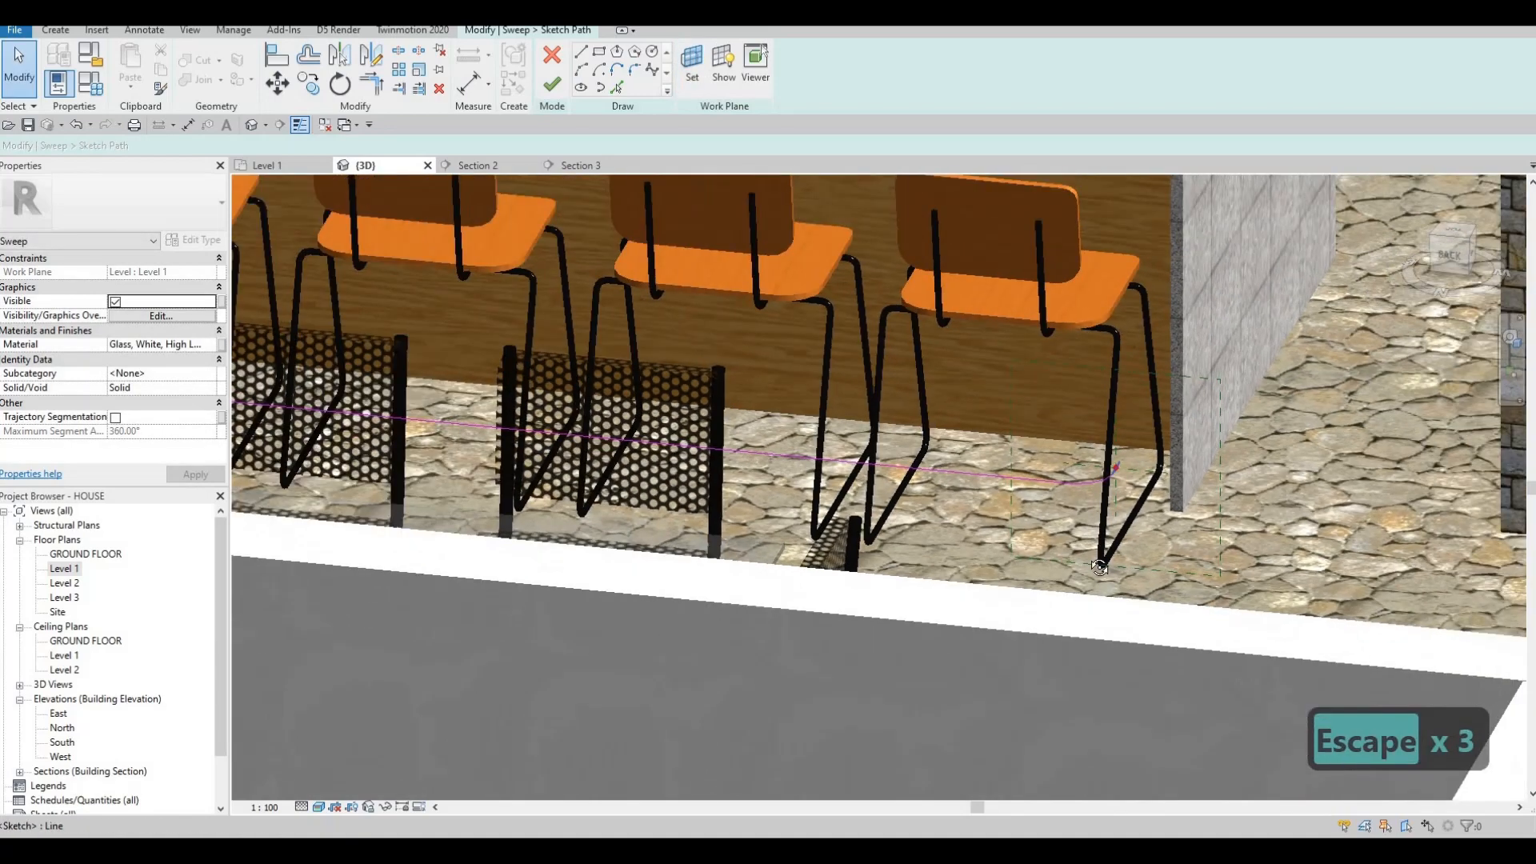
{"action": "middle_click_drag", "start_coordinate": [1100, 567], "coordinate": [1183, 456], "text": "shift"}
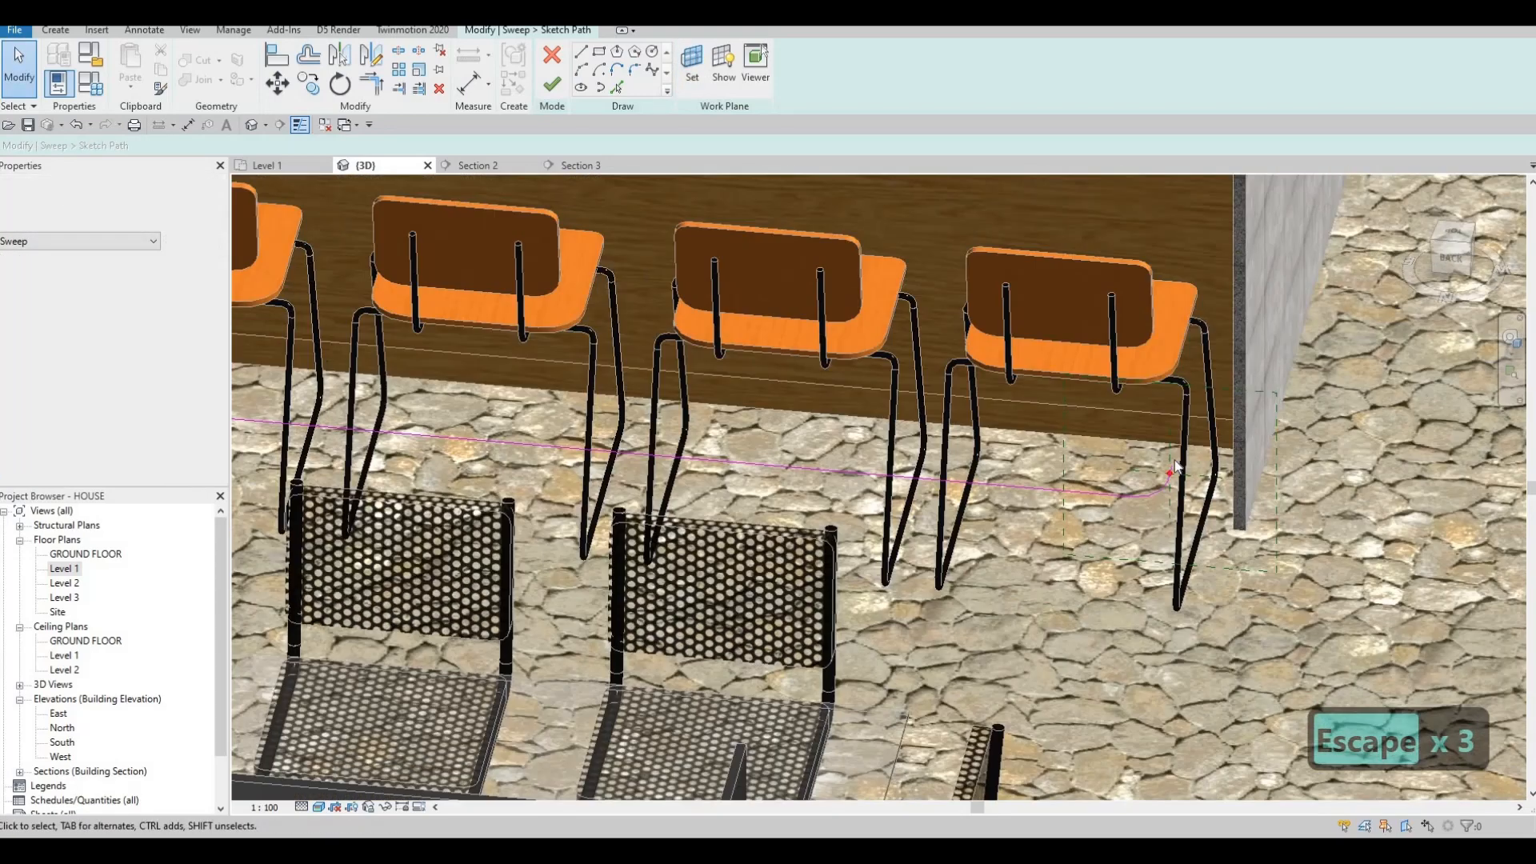
{"action": "scroll", "coordinate": [1186, 450], "scroll_direction": "up", "scroll_amount": 3}
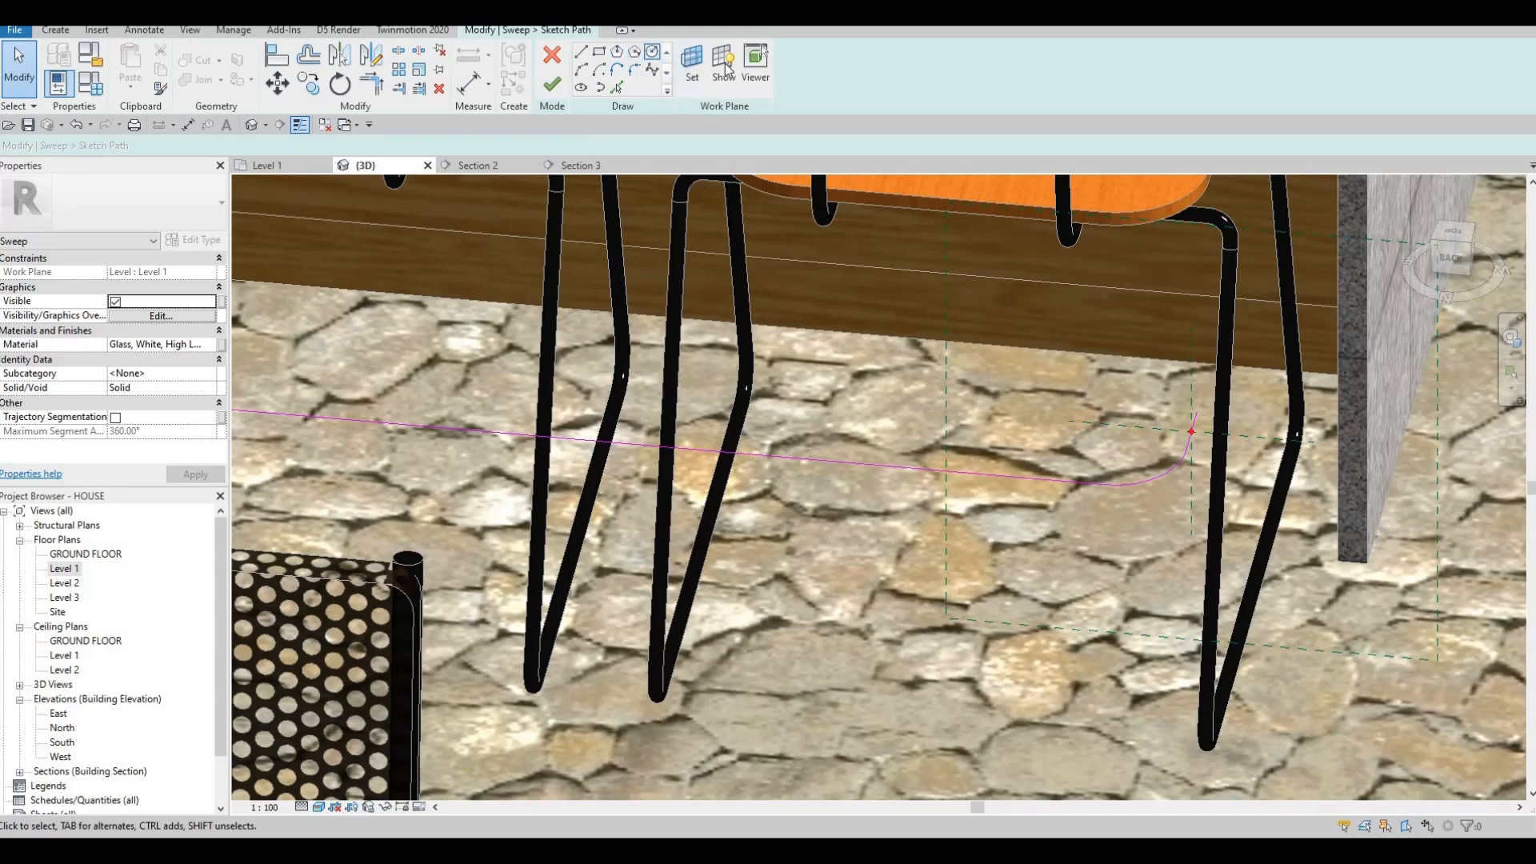
{"action": "left_click", "coordinate": [692, 60]}
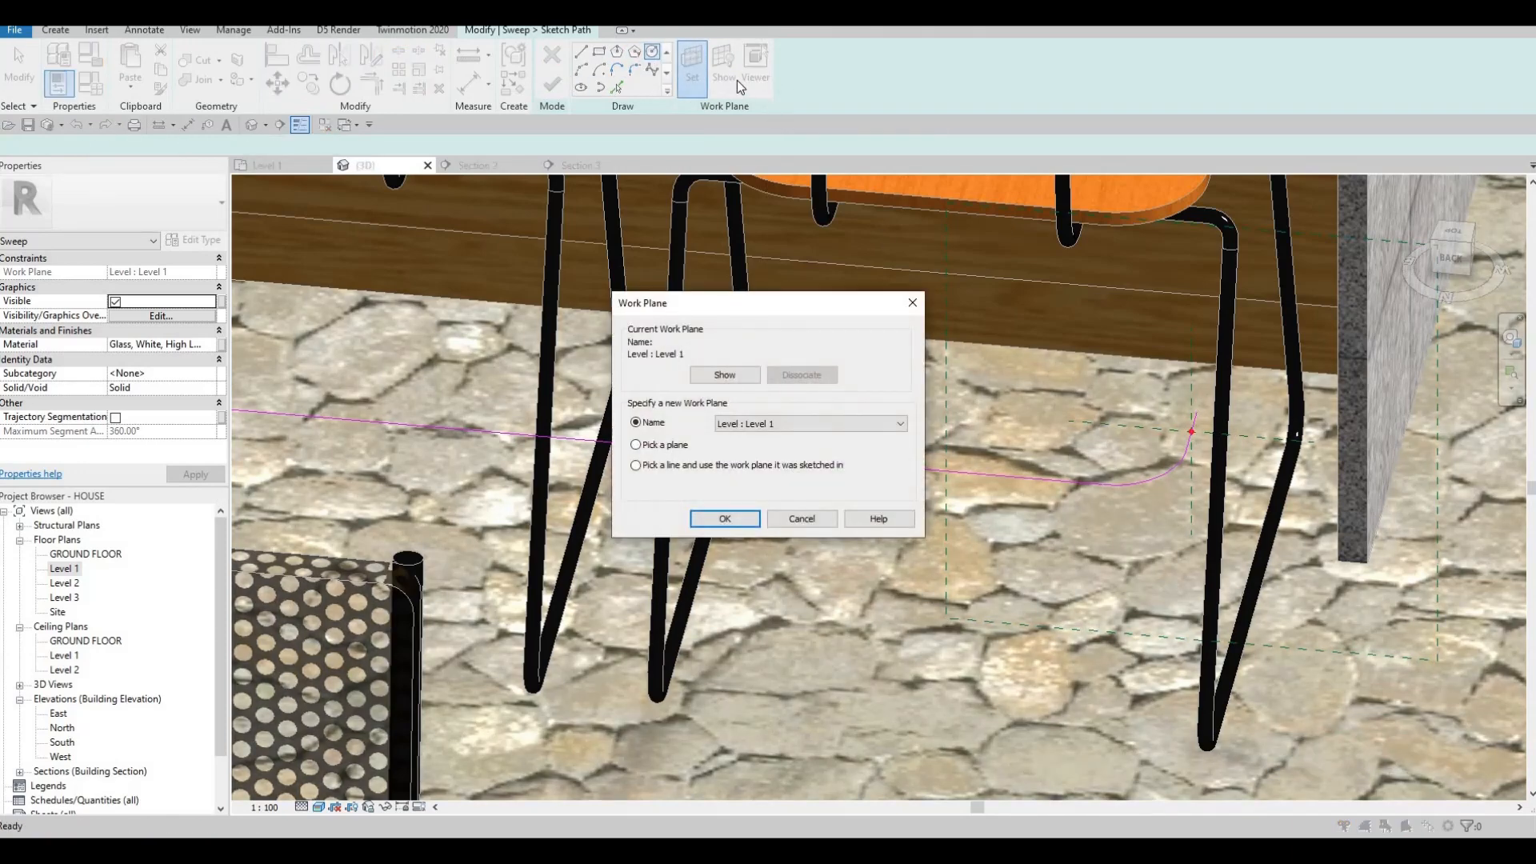
{"action": "key", "text": "Escape"}
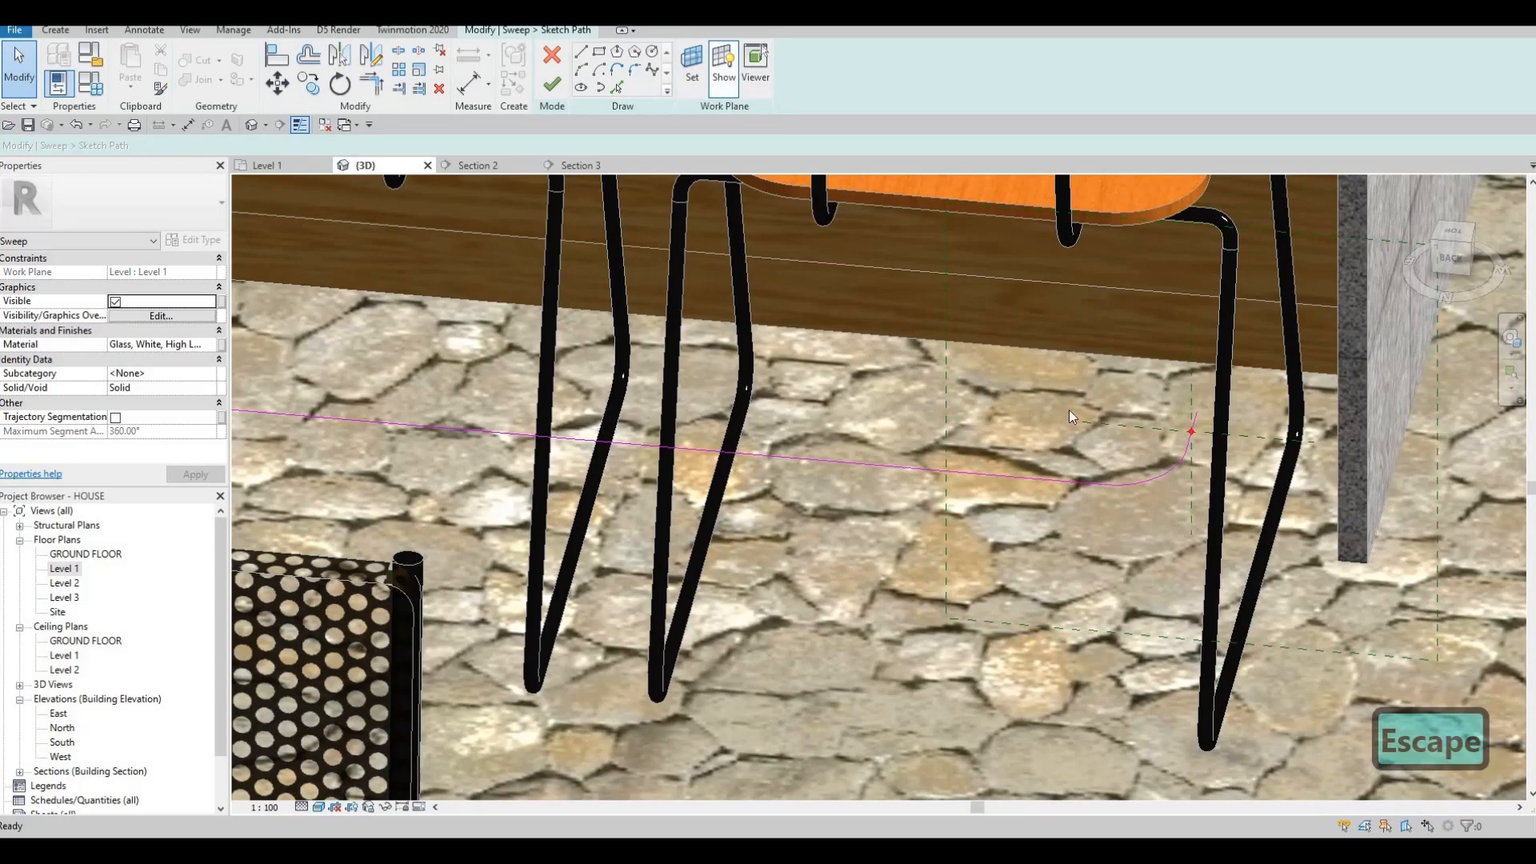
{"action": "scroll", "coordinate": [1069, 423], "scroll_direction": "down", "scroll_amount": 6}
{"action": "middle_click_drag", "start_coordinate": [1069, 448], "coordinate": [953, 434], "text": "shift"}
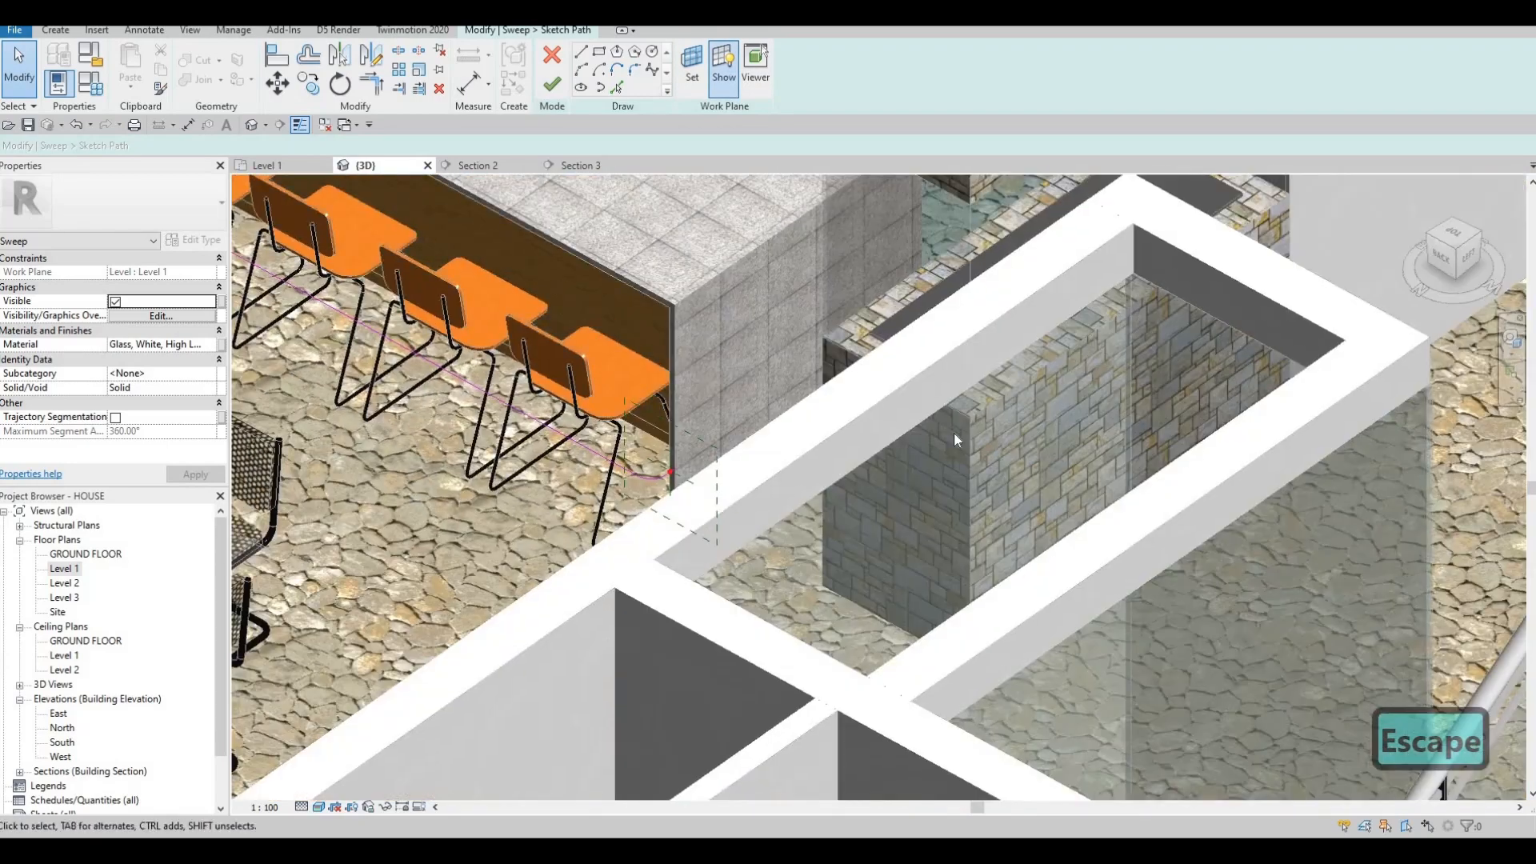
{"action": "scroll", "coordinate": [954, 440], "scroll_direction": "down", "scroll_amount": 8}
{"action": "scroll", "coordinate": [925, 414], "scroll_direction": "up", "scroll_amount": 3}
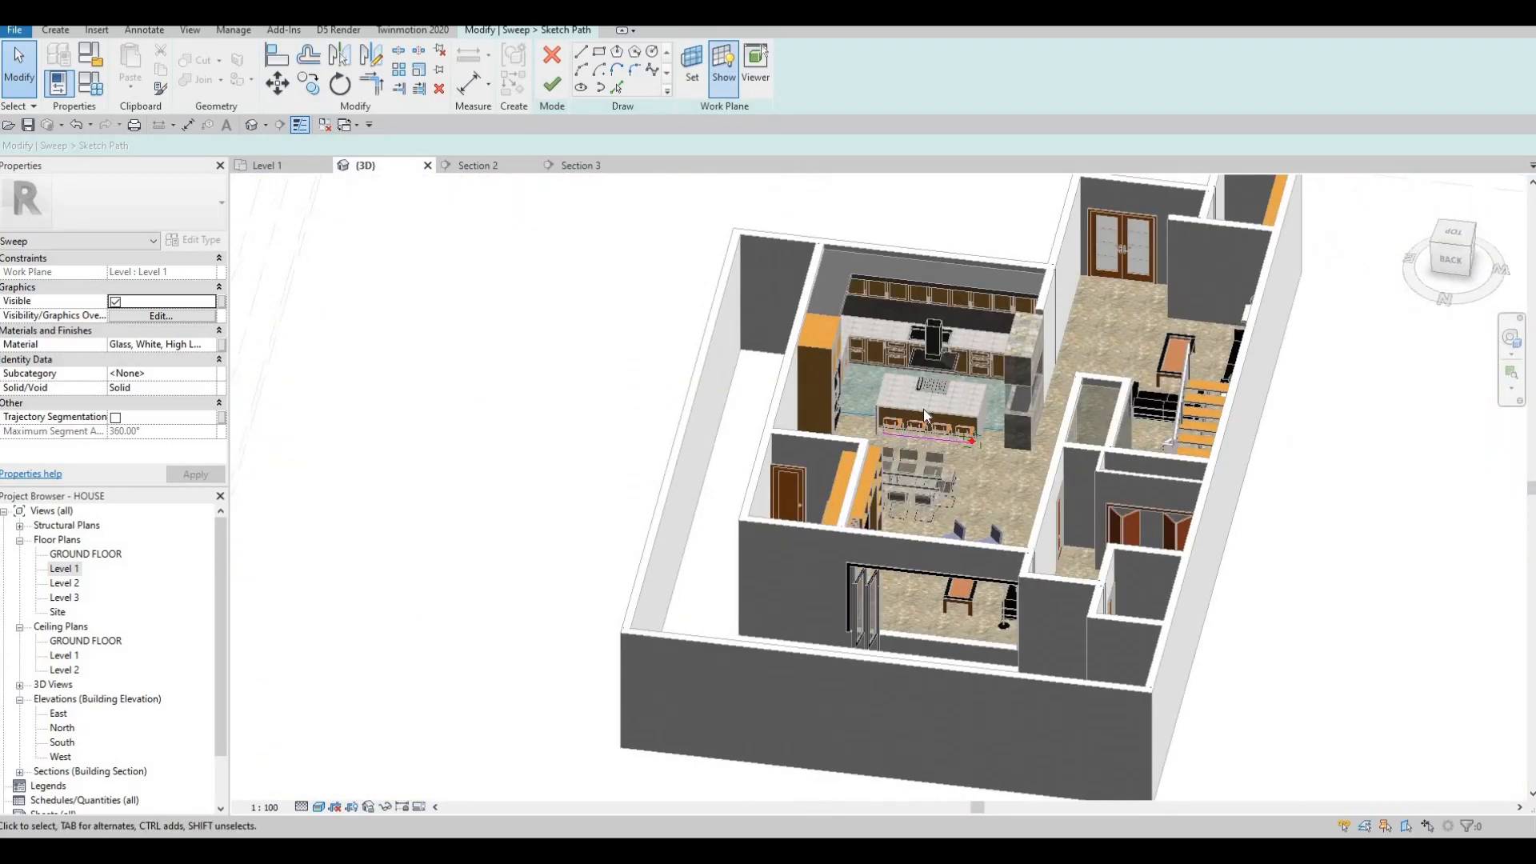
{"action": "scroll", "coordinate": [923, 409], "scroll_direction": "up", "scroll_amount": 5}
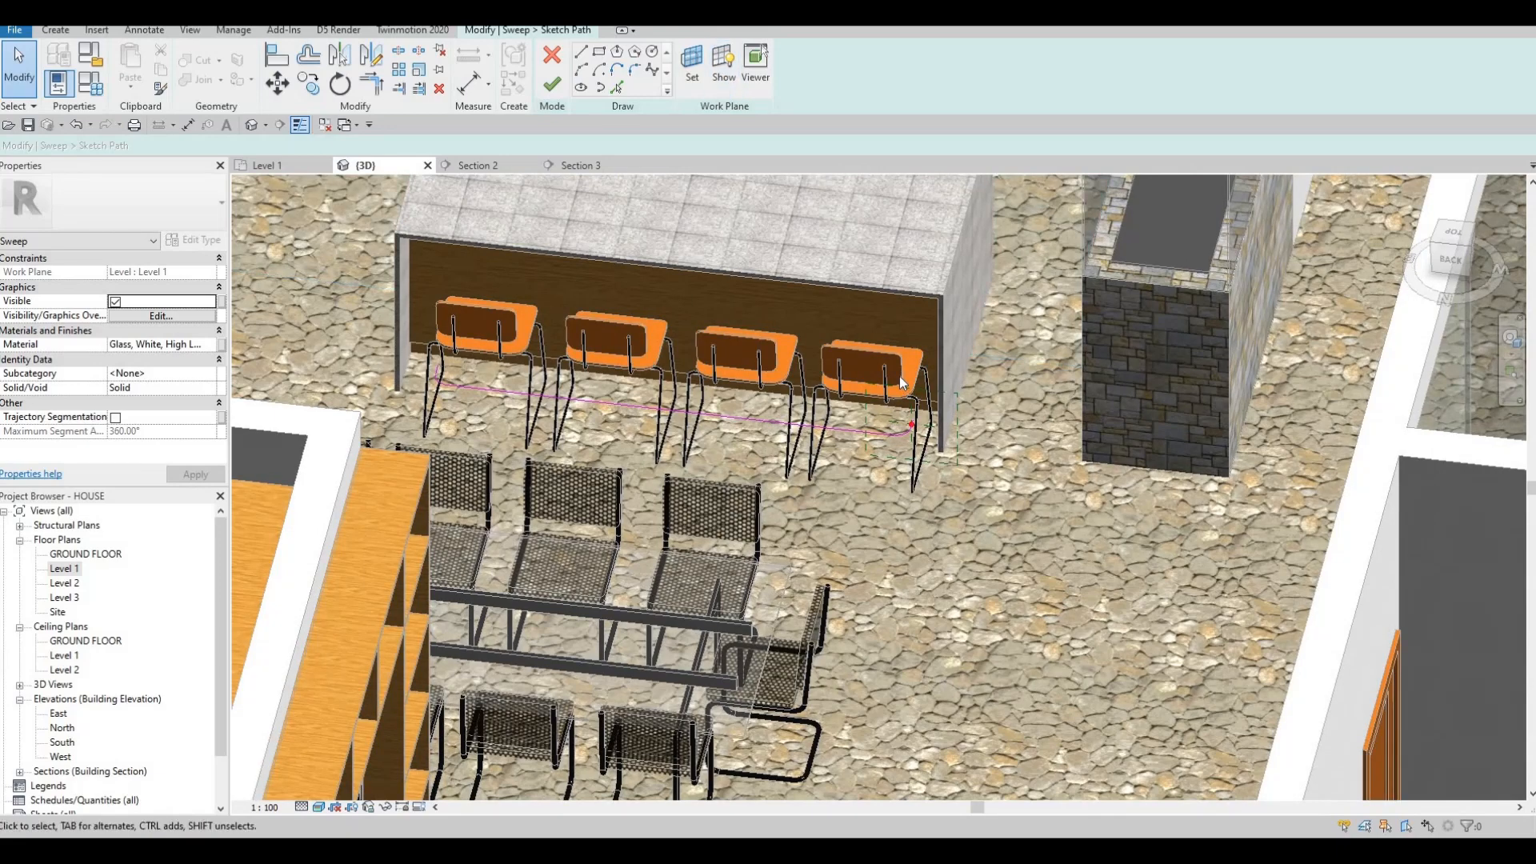
{"action": "scroll", "coordinate": [857, 403], "scroll_direction": "up", "scroll_amount": 4}
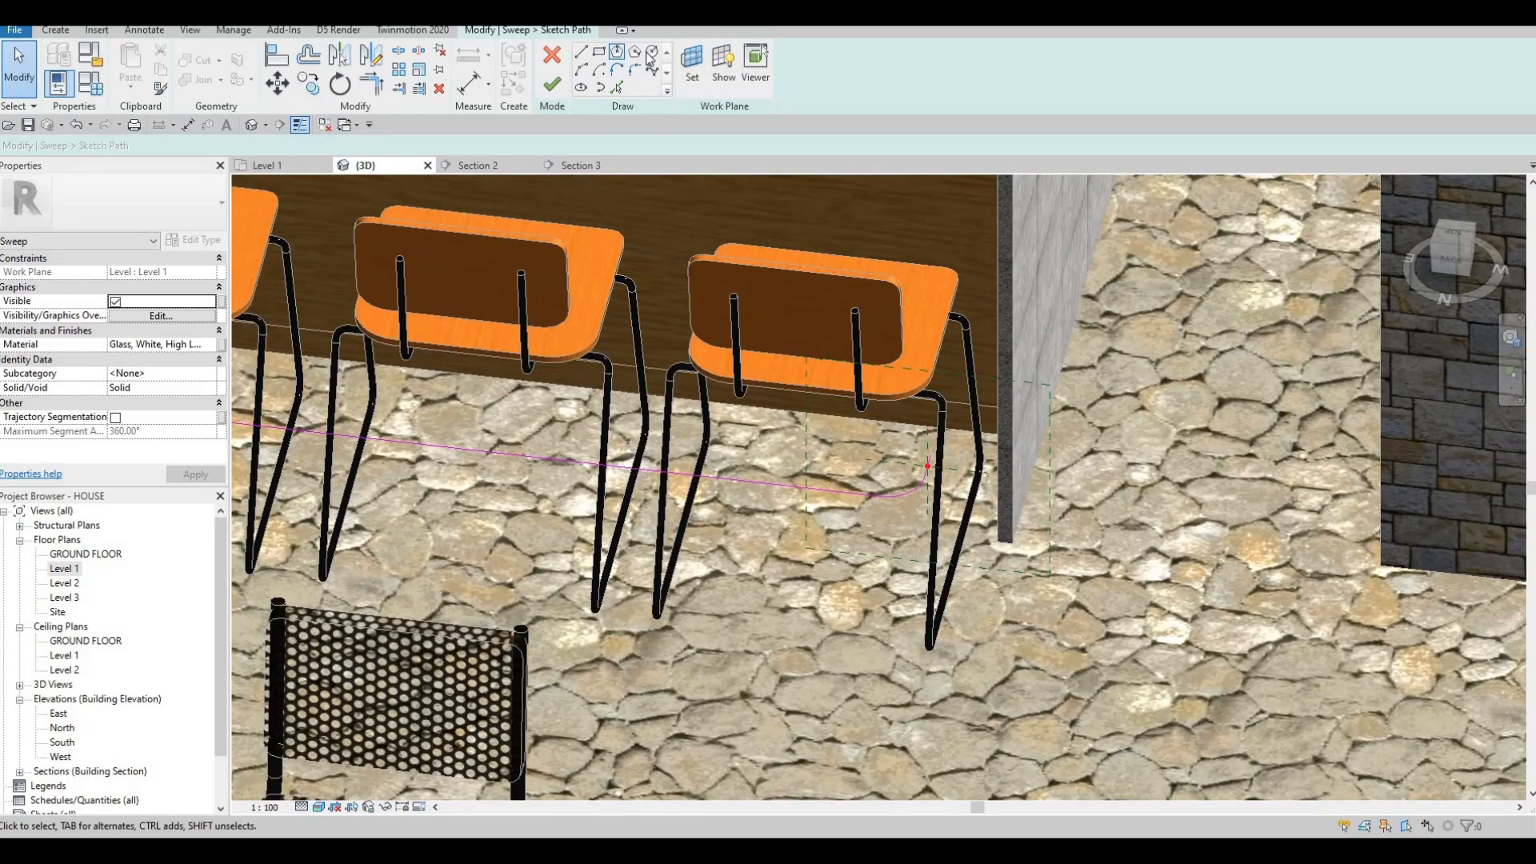
{"action": "left_click", "coordinate": [947, 471]}
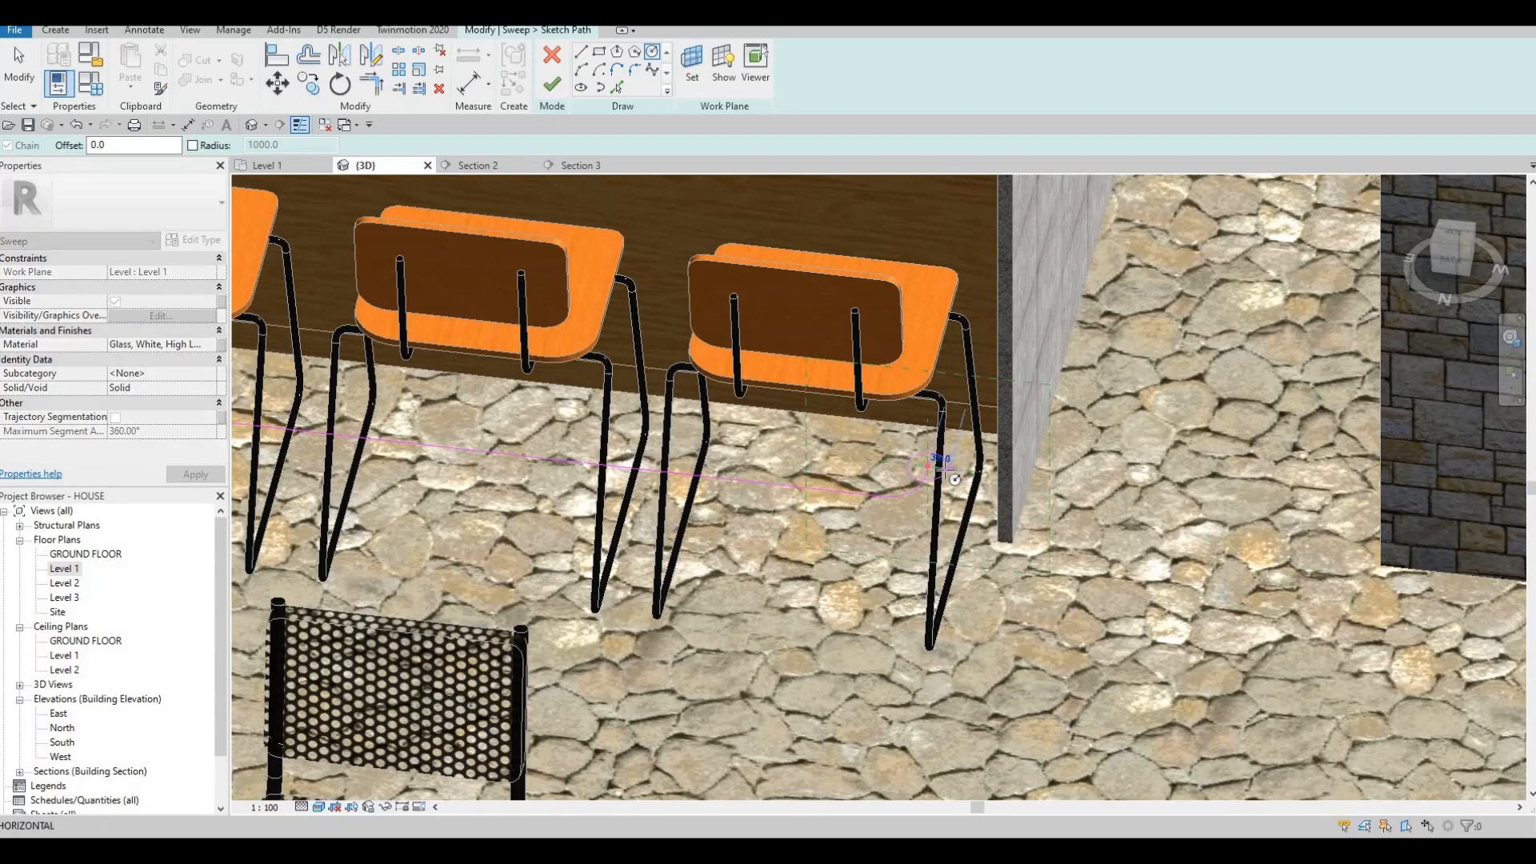
{"action": "left_click", "coordinate": [552, 84]}
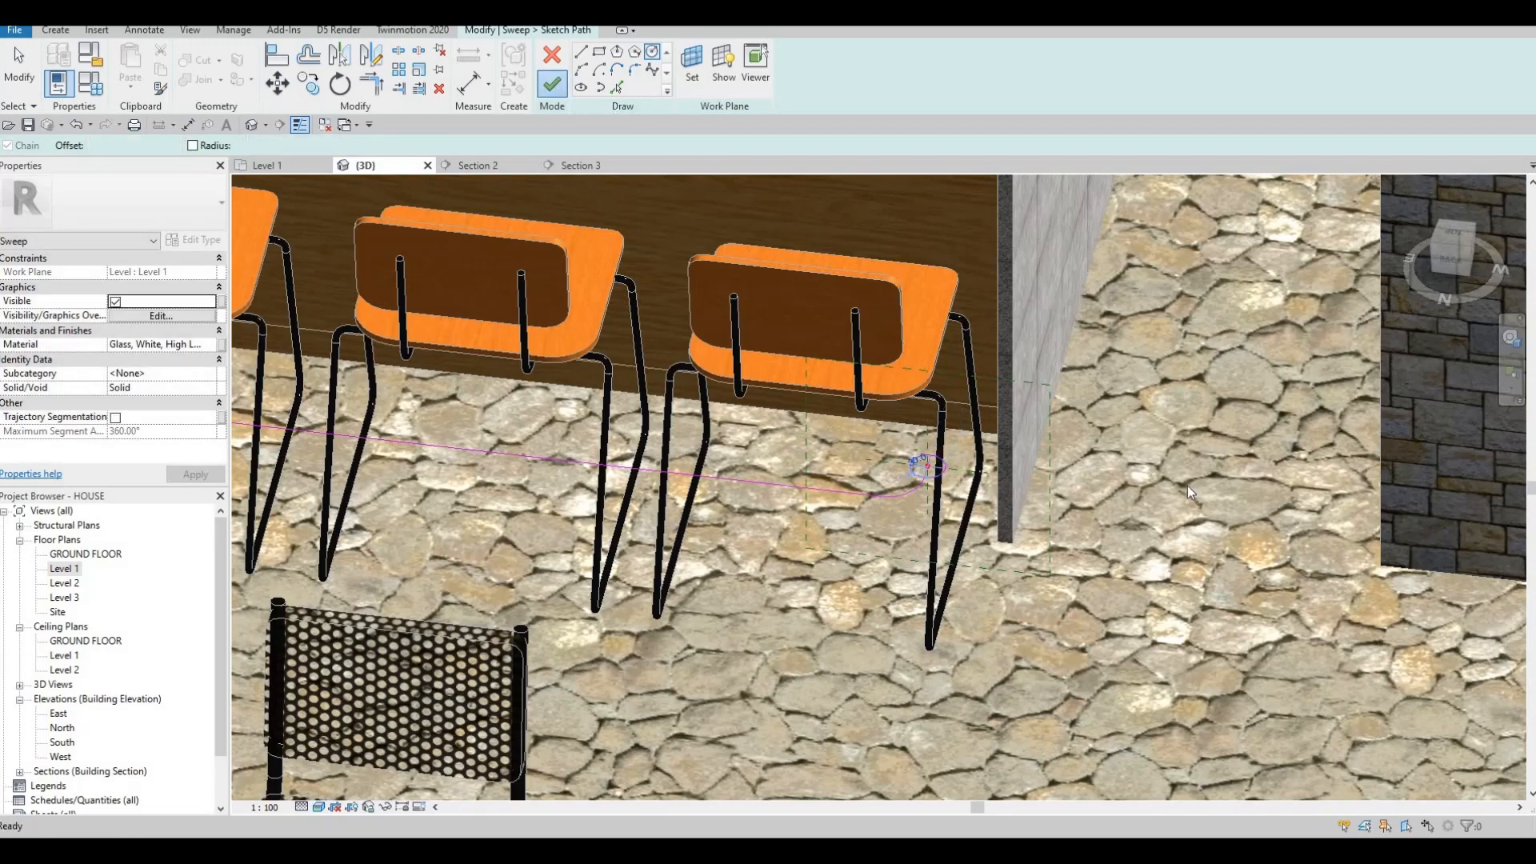
{"action": "key", "text": "Escape"}
{"action": "key", "text": "Escape"}
{"action": "key", "text": "Escape"}
{"action": "scroll", "coordinate": [888, 521], "scroll_direction": "up", "scroll_amount": 3}
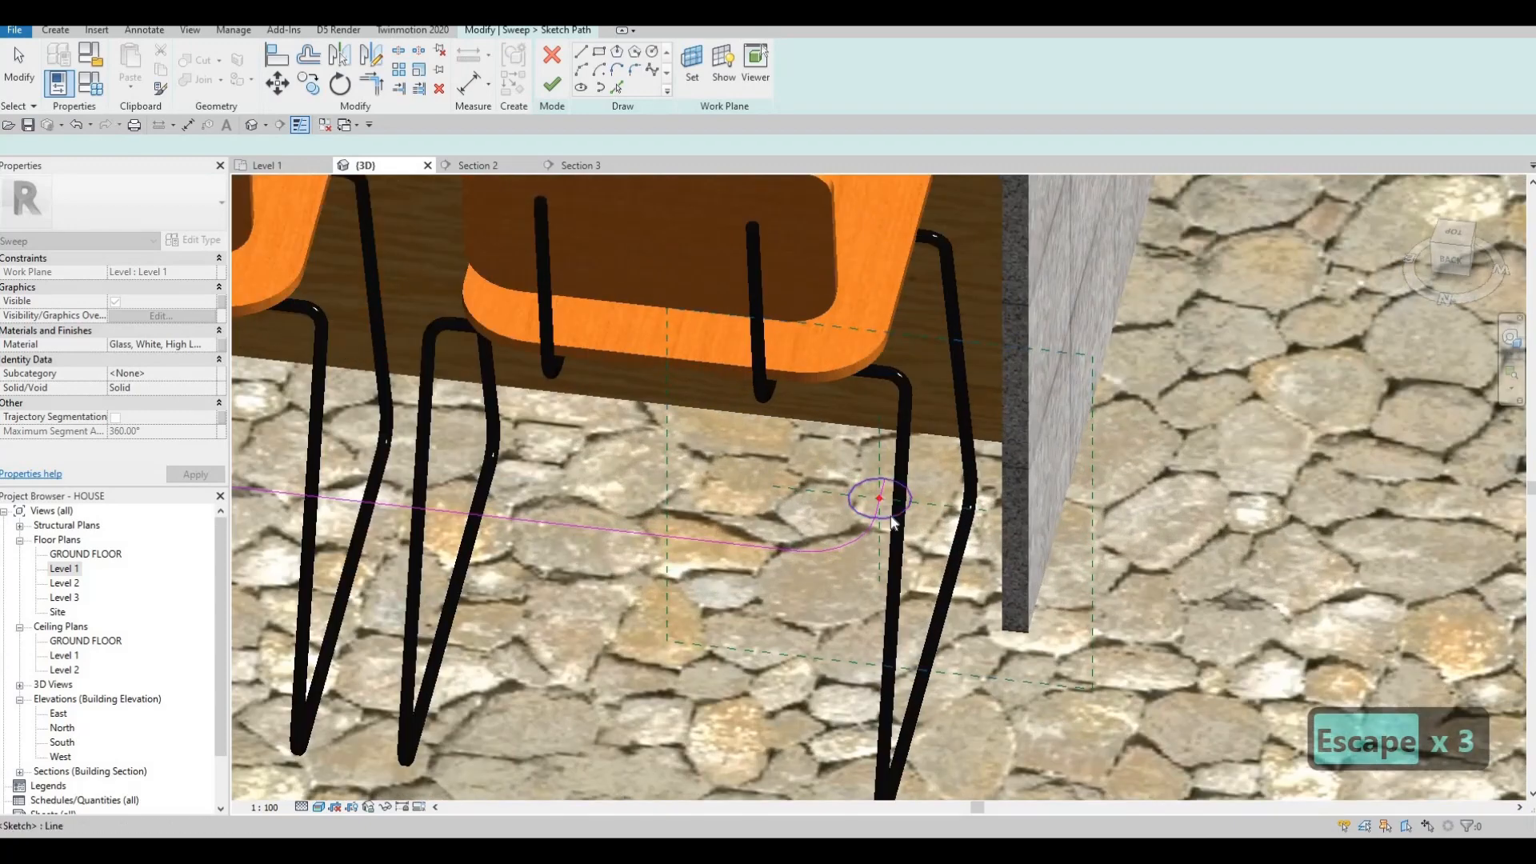
{"action": "key", "text": "Delete"}
{"action": "scroll", "coordinate": [1106, 444], "scroll_direction": "down", "scroll_amount": 5}
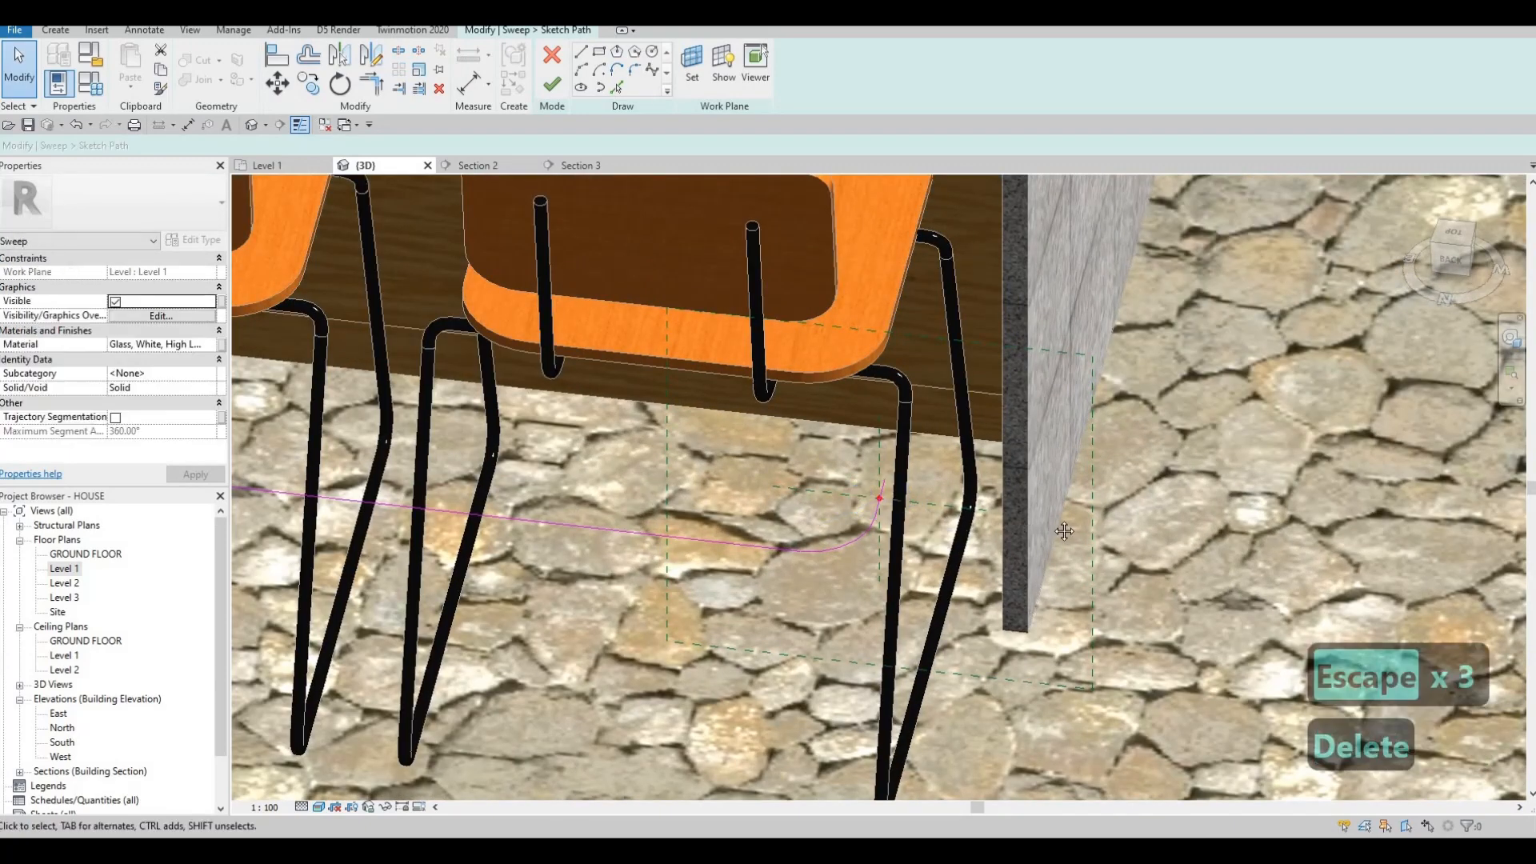
{"action": "key", "text": "Escape"}
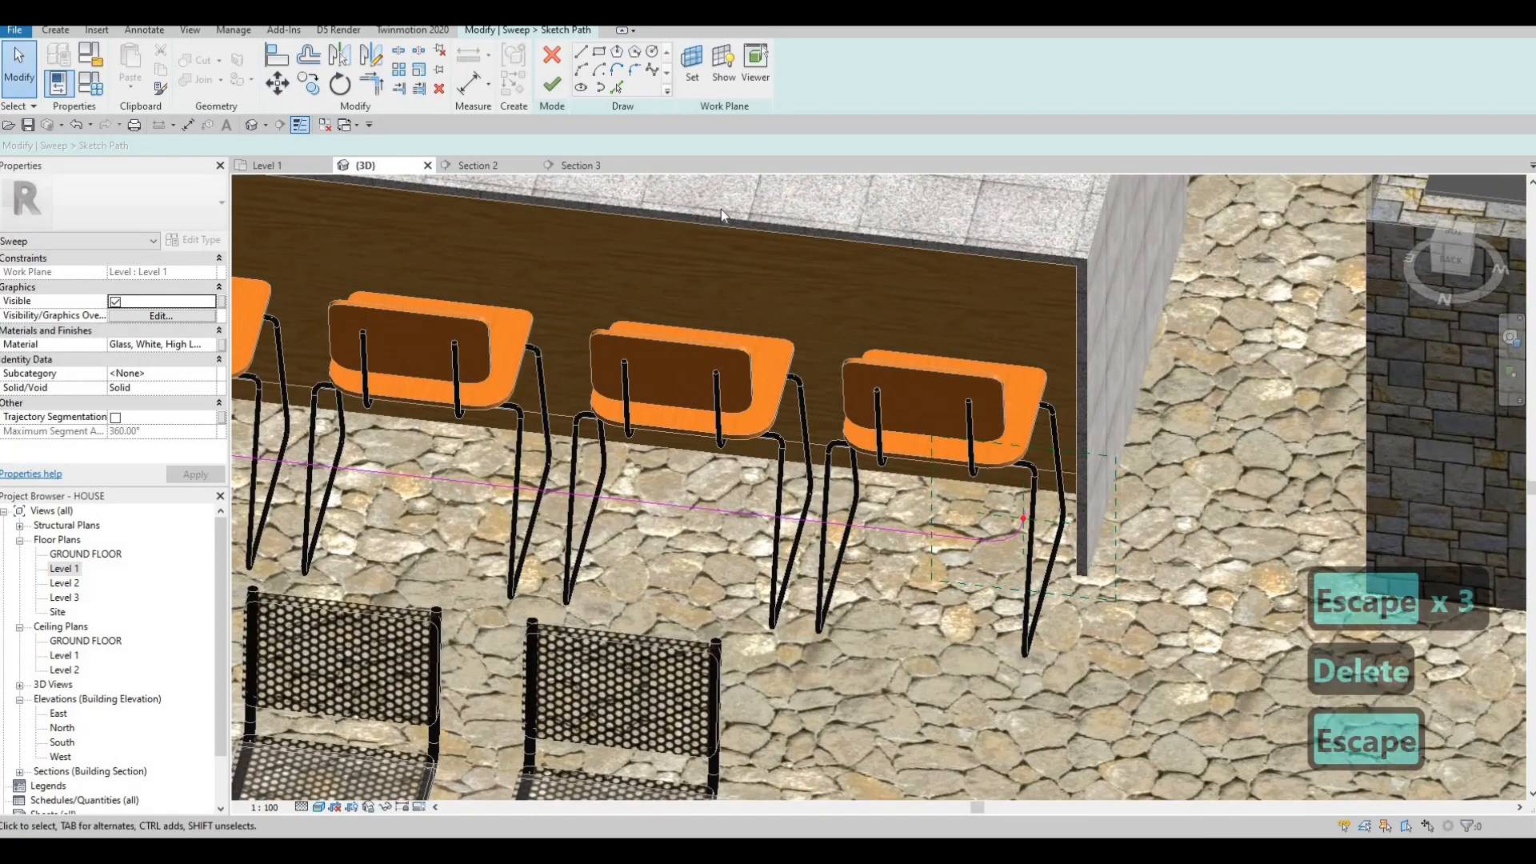
{"action": "left_click", "coordinate": [600, 89]}
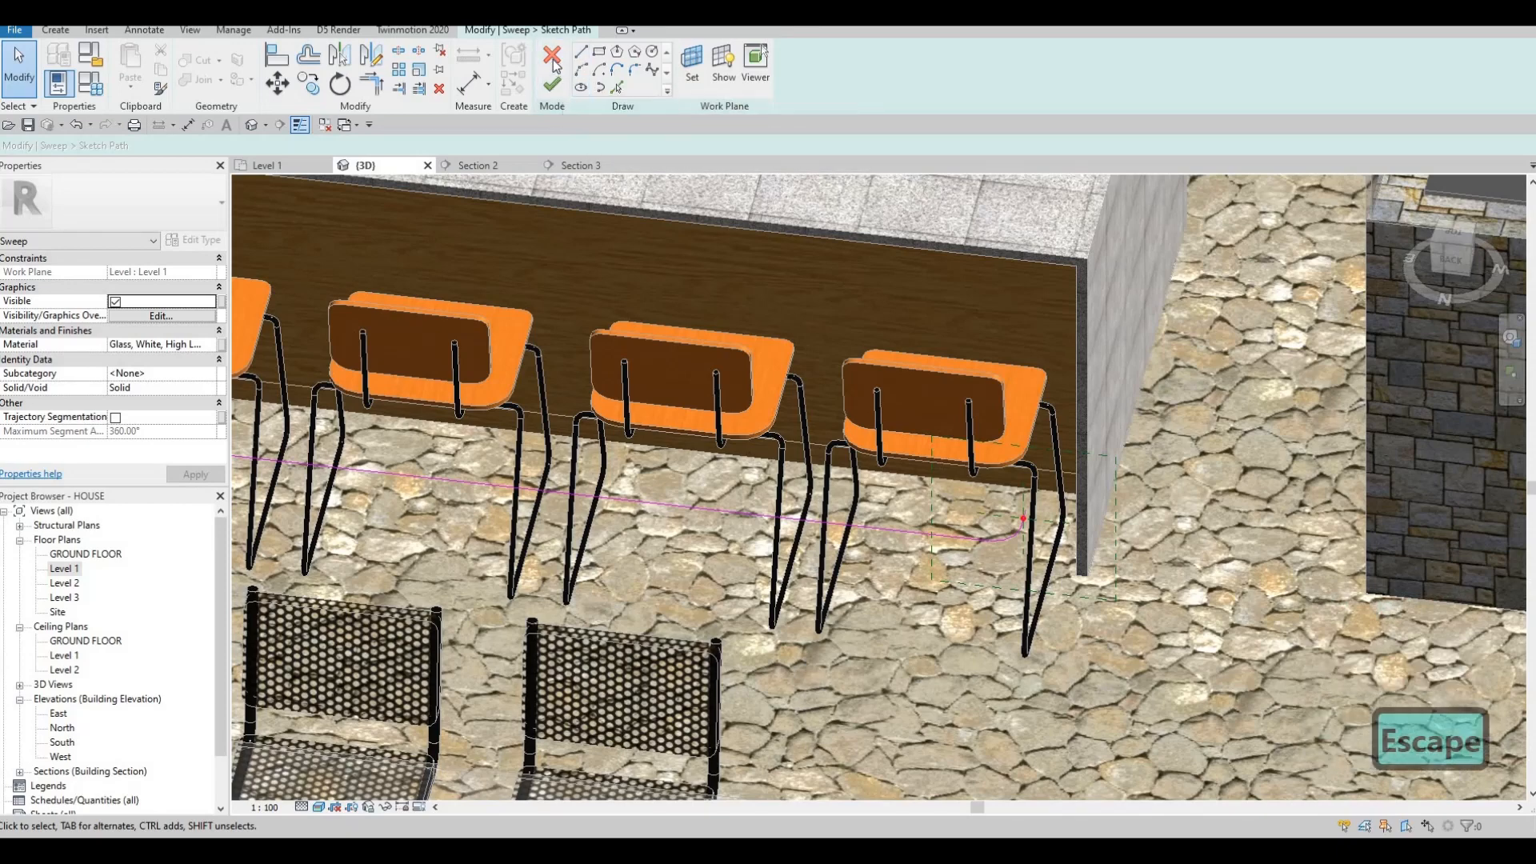
Cancel the sweep path edit, discard the Sweep, and cancel the in-place model.
{"action": "left_click", "coordinate": [561, 78]}
{"action": "key", "text": "Escape"}
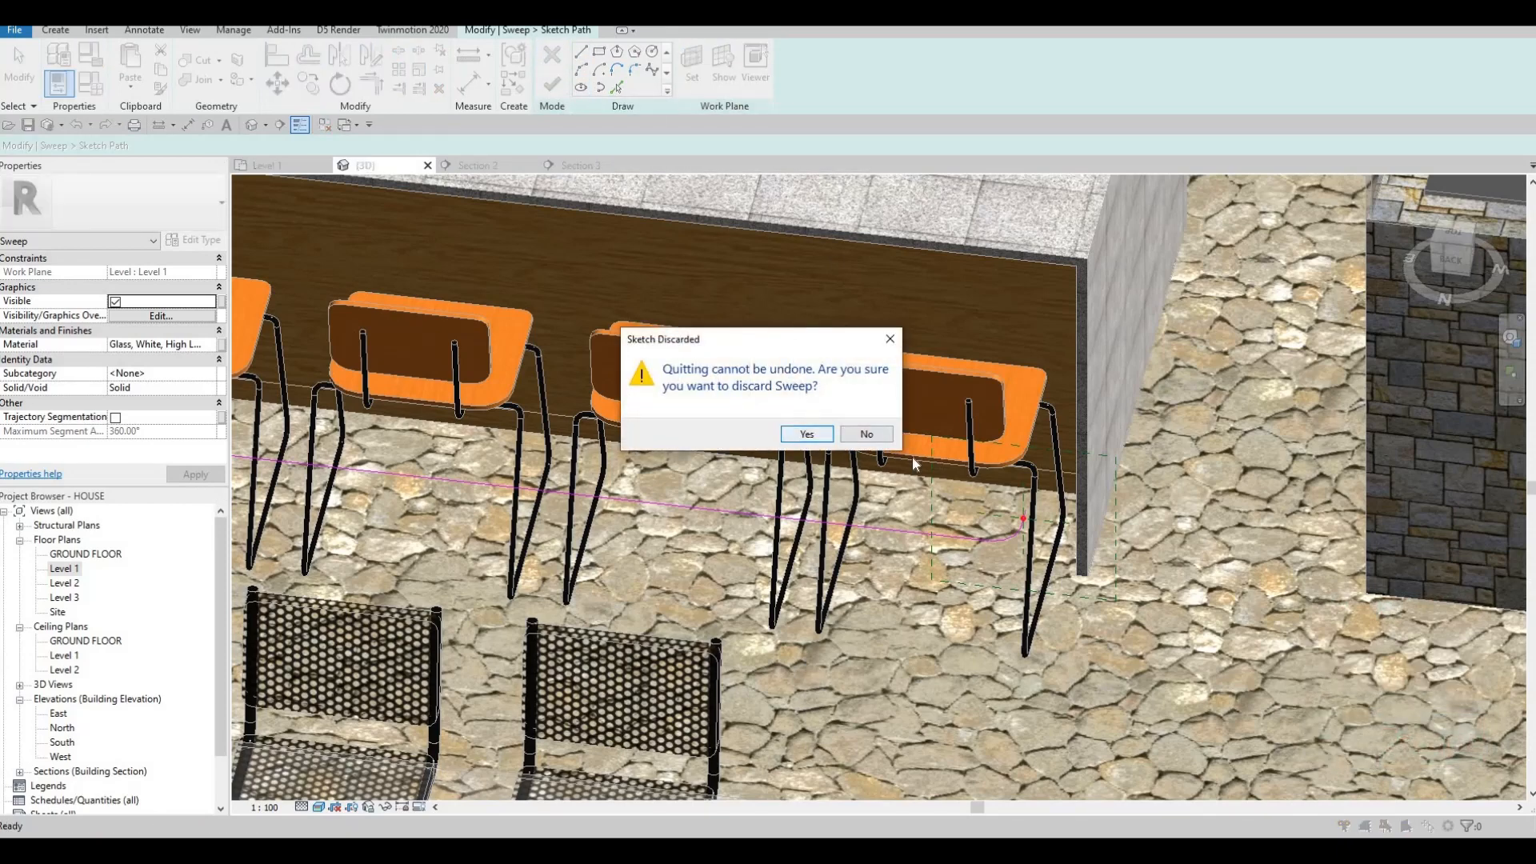
{"action": "scroll", "coordinate": [876, 385], "scroll_direction": "down", "scroll_amount": 4}
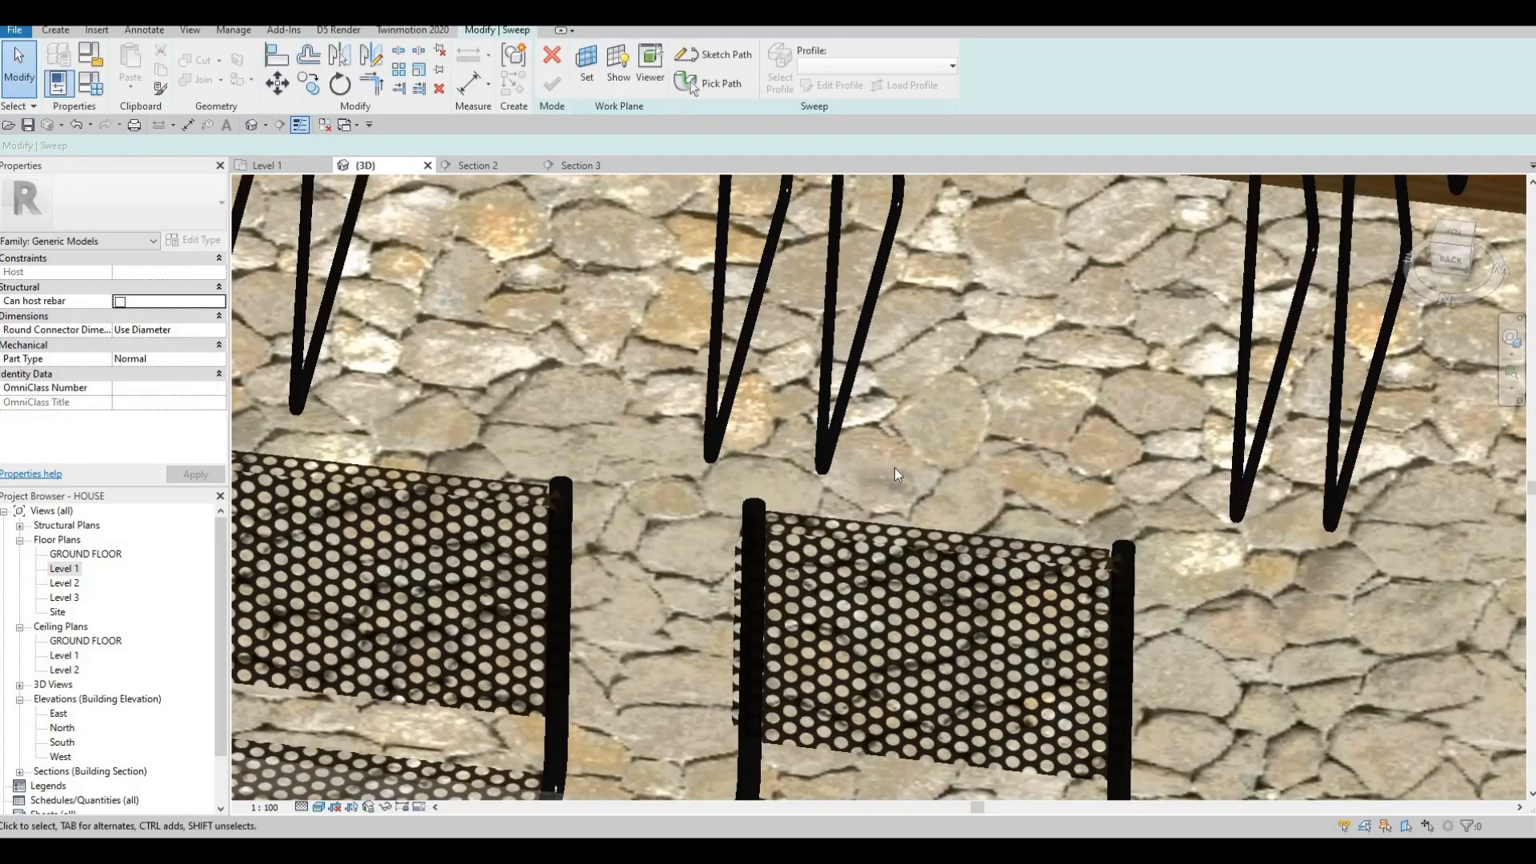
{"action": "scroll", "coordinate": [888, 424], "scroll_direction": "down", "scroll_amount": 3}
{"action": "middle_click_drag", "start_coordinate": [872, 352], "coordinate": [856, 447]}
{"action": "scroll", "coordinate": [854, 416], "scroll_direction": "down", "scroll_amount": 4}
{"action": "middle_click_drag", "start_coordinate": [847, 301], "coordinate": [219, 565], "text": "shift"}
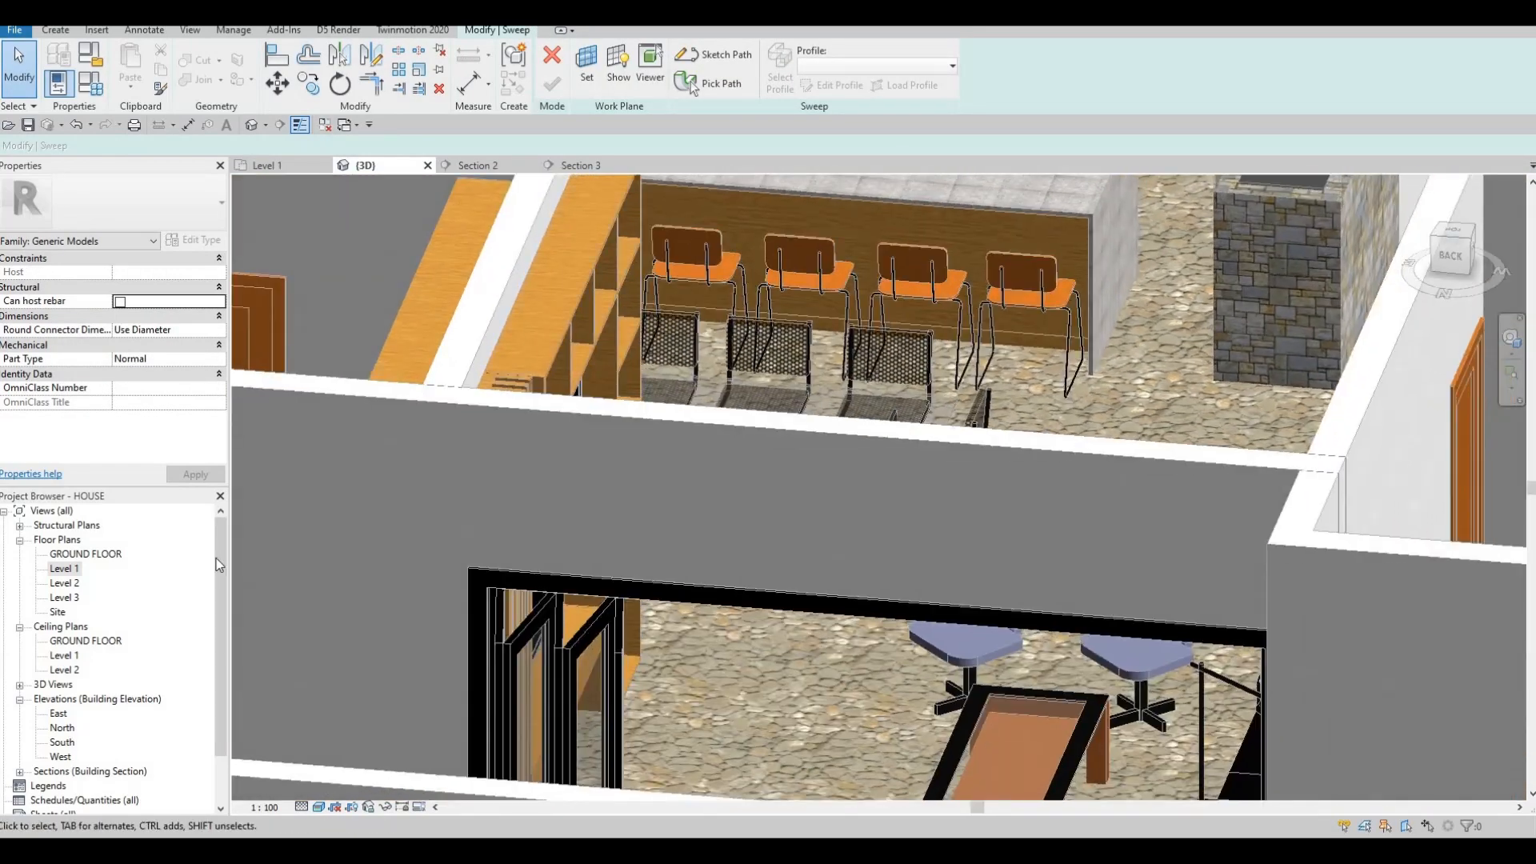
{"action": "left_click", "coordinate": [64, 568]}
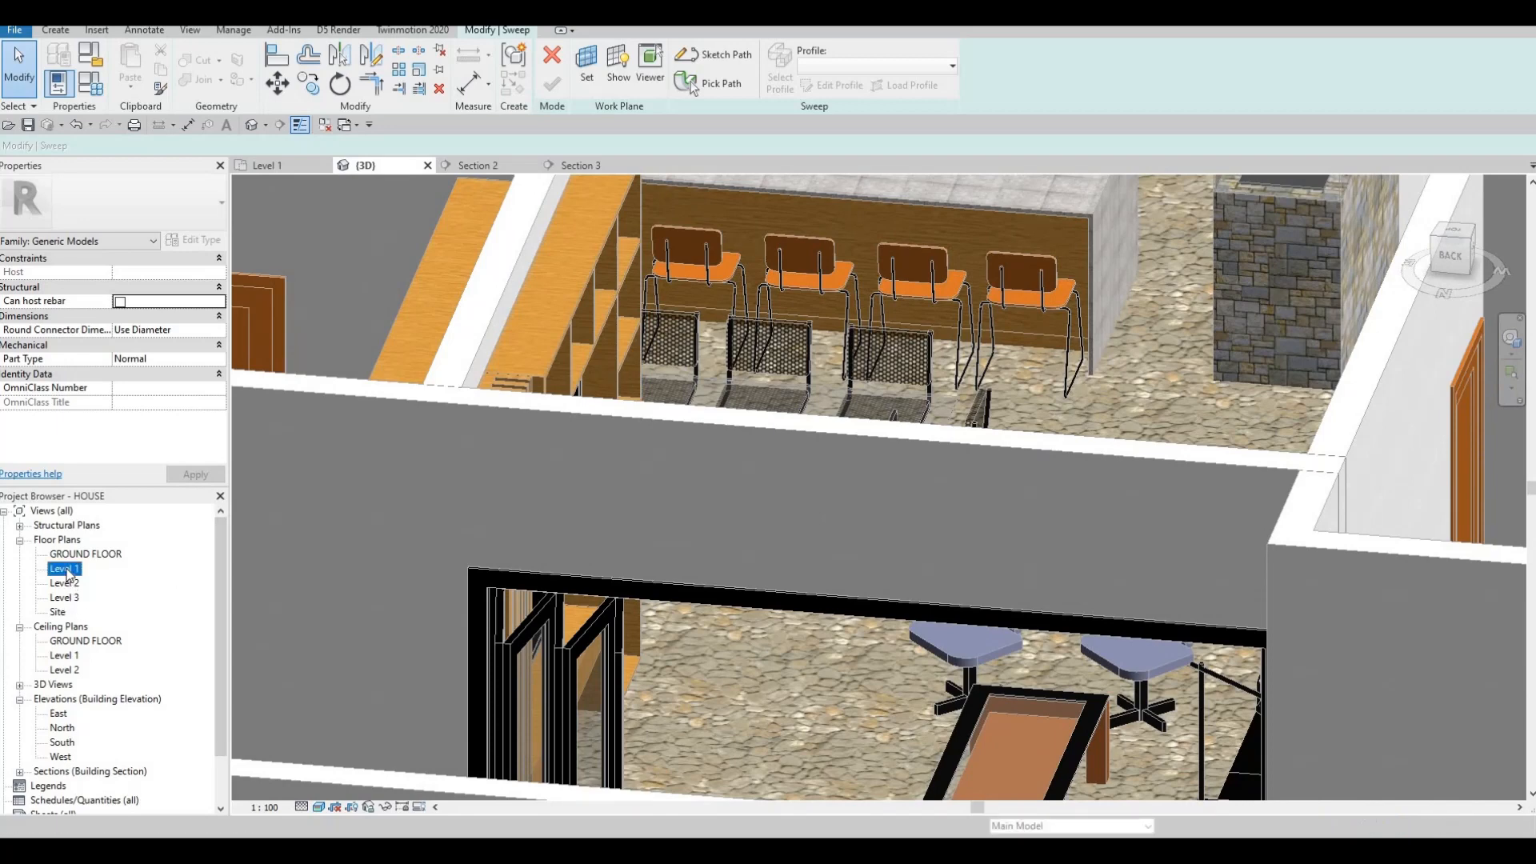
{"action": "left_click", "coordinate": [553, 55]}
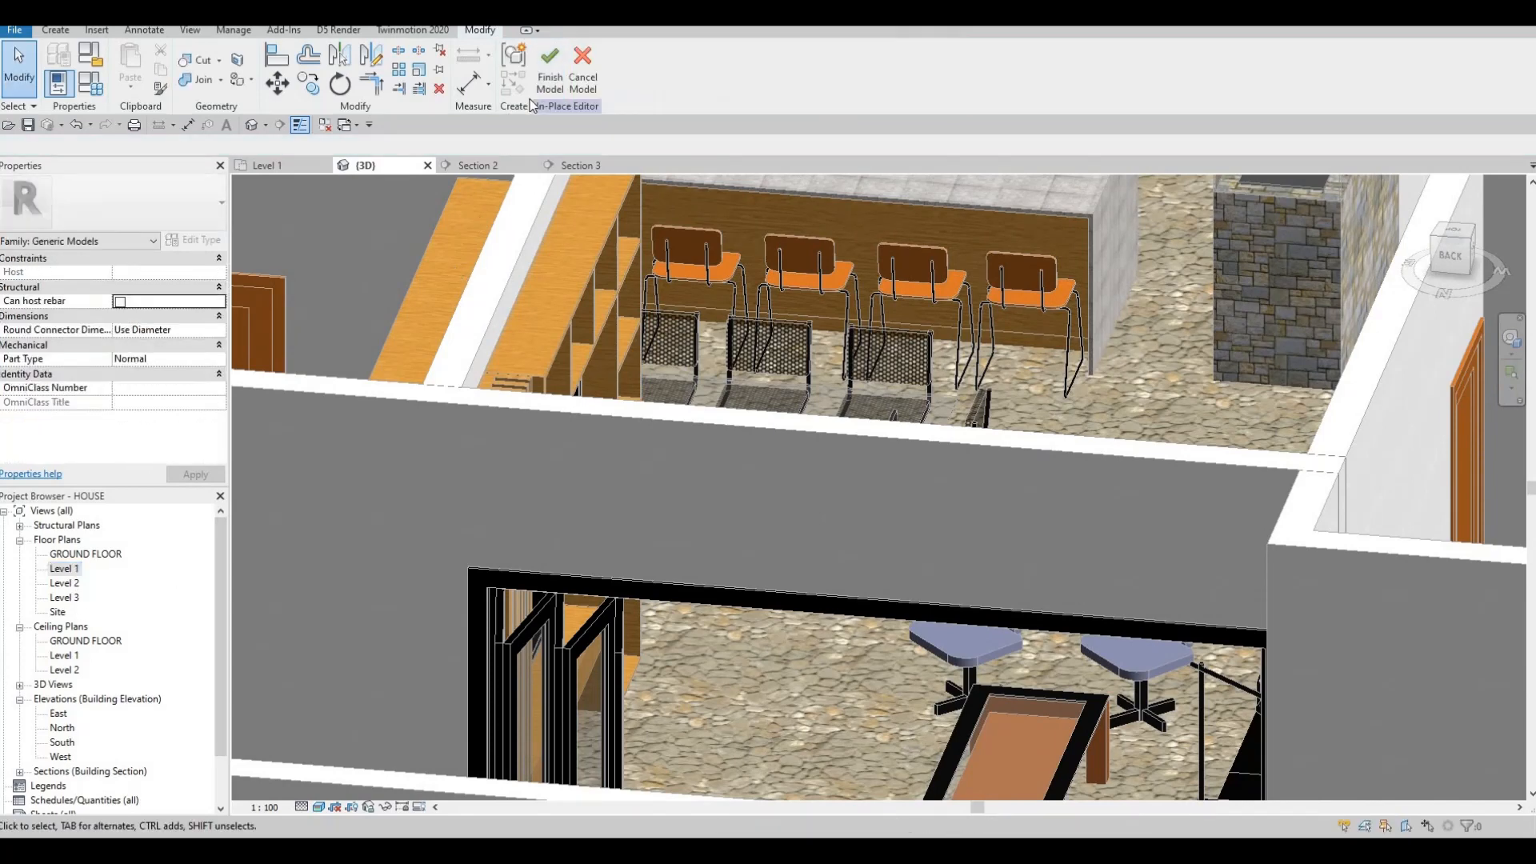
{"action": "left_click", "coordinate": [583, 68]}
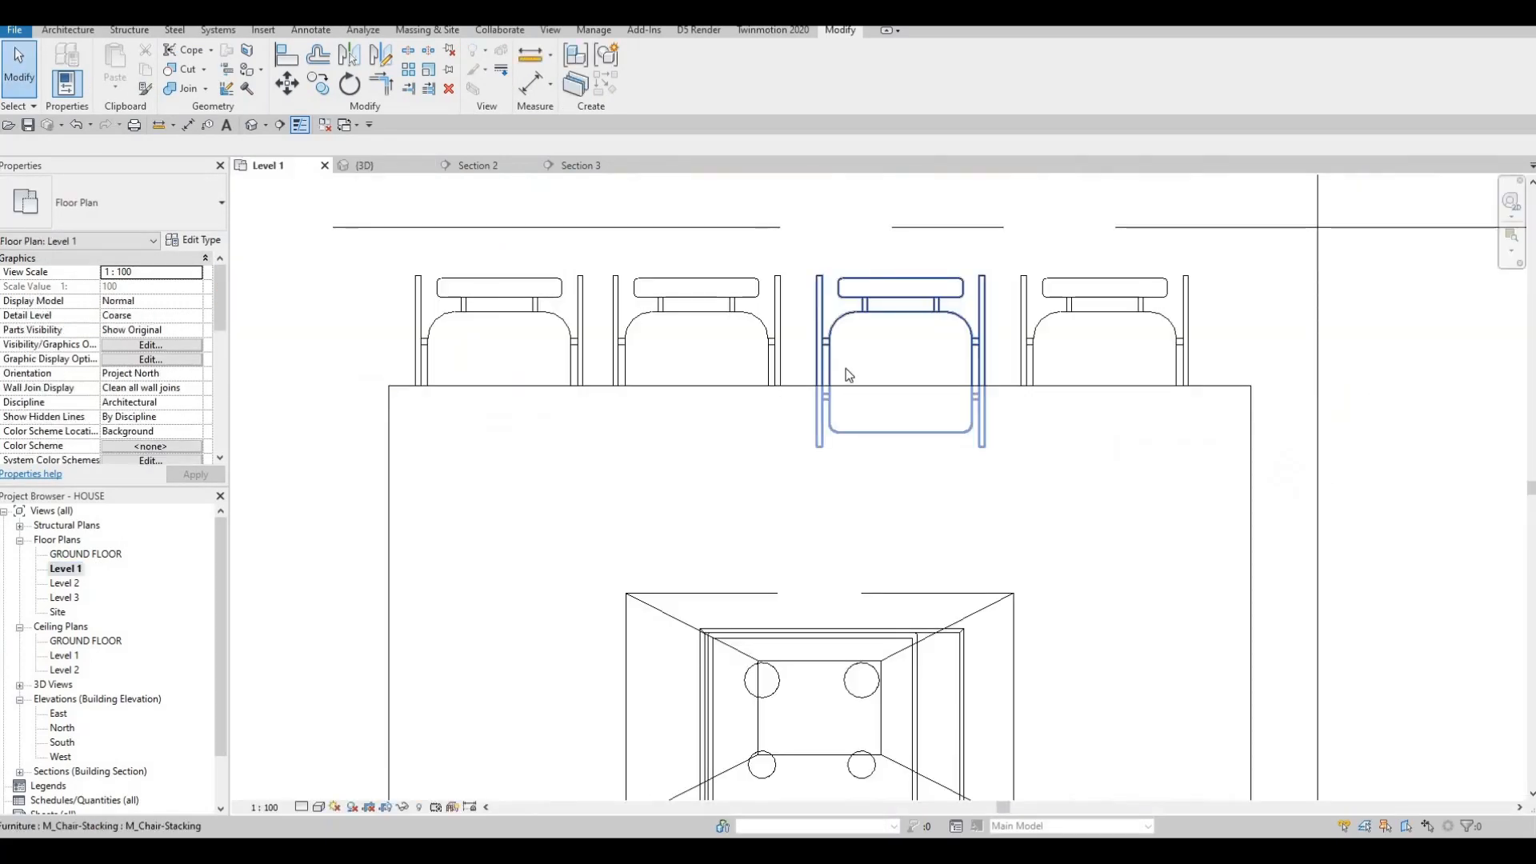
Flip Section 2 across the island's far side, then open its view showing the four bar chairs.
{"action": "scroll", "coordinate": [847, 368], "scroll_direction": "down", "scroll_amount": 5}
{"action": "key", "text": "Escape"}
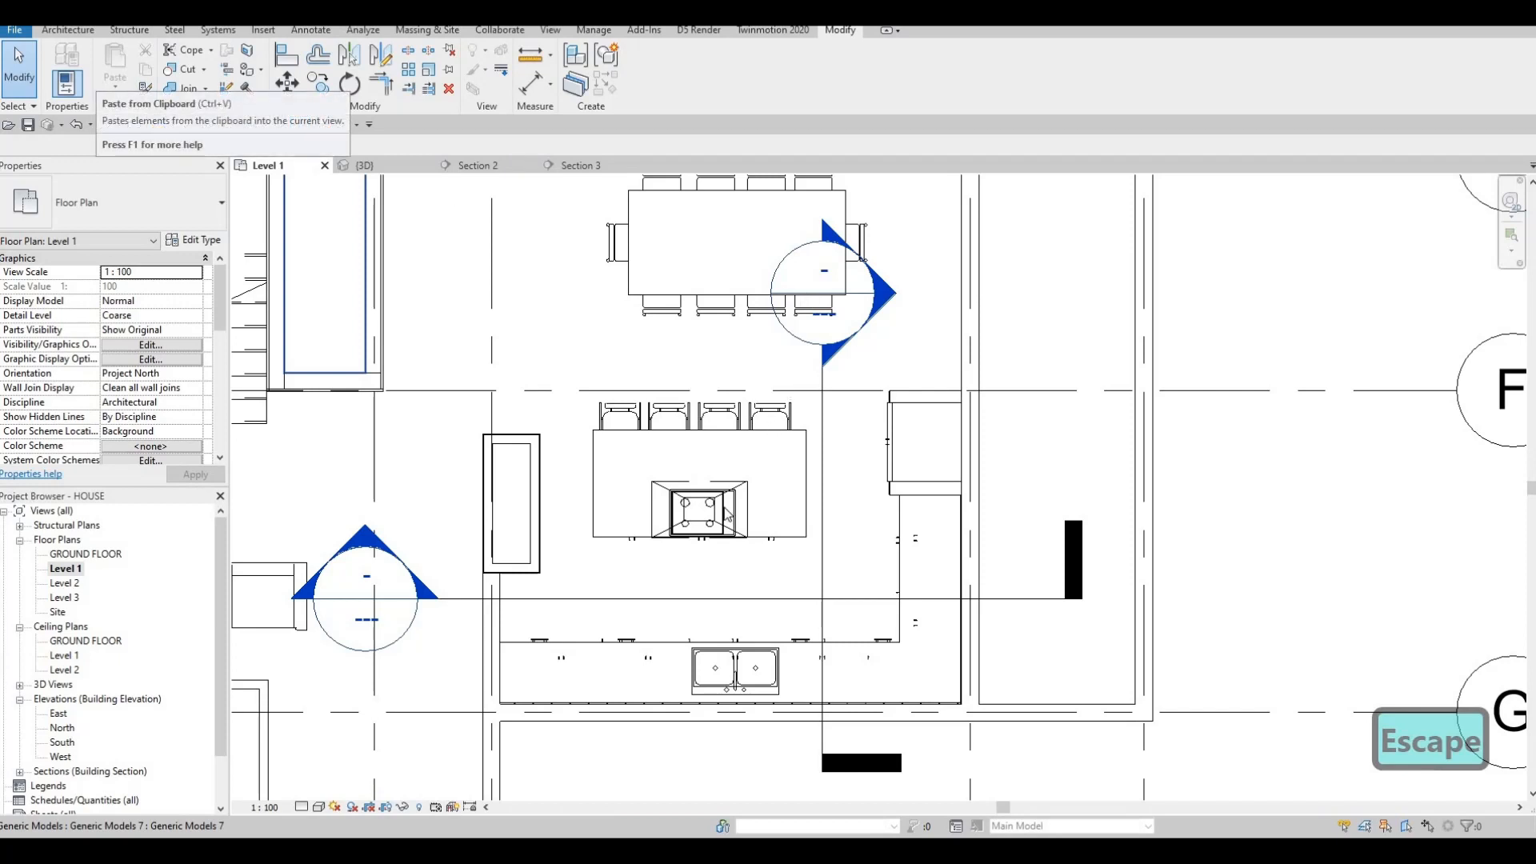
{"action": "left_click", "coordinate": [675, 597]}
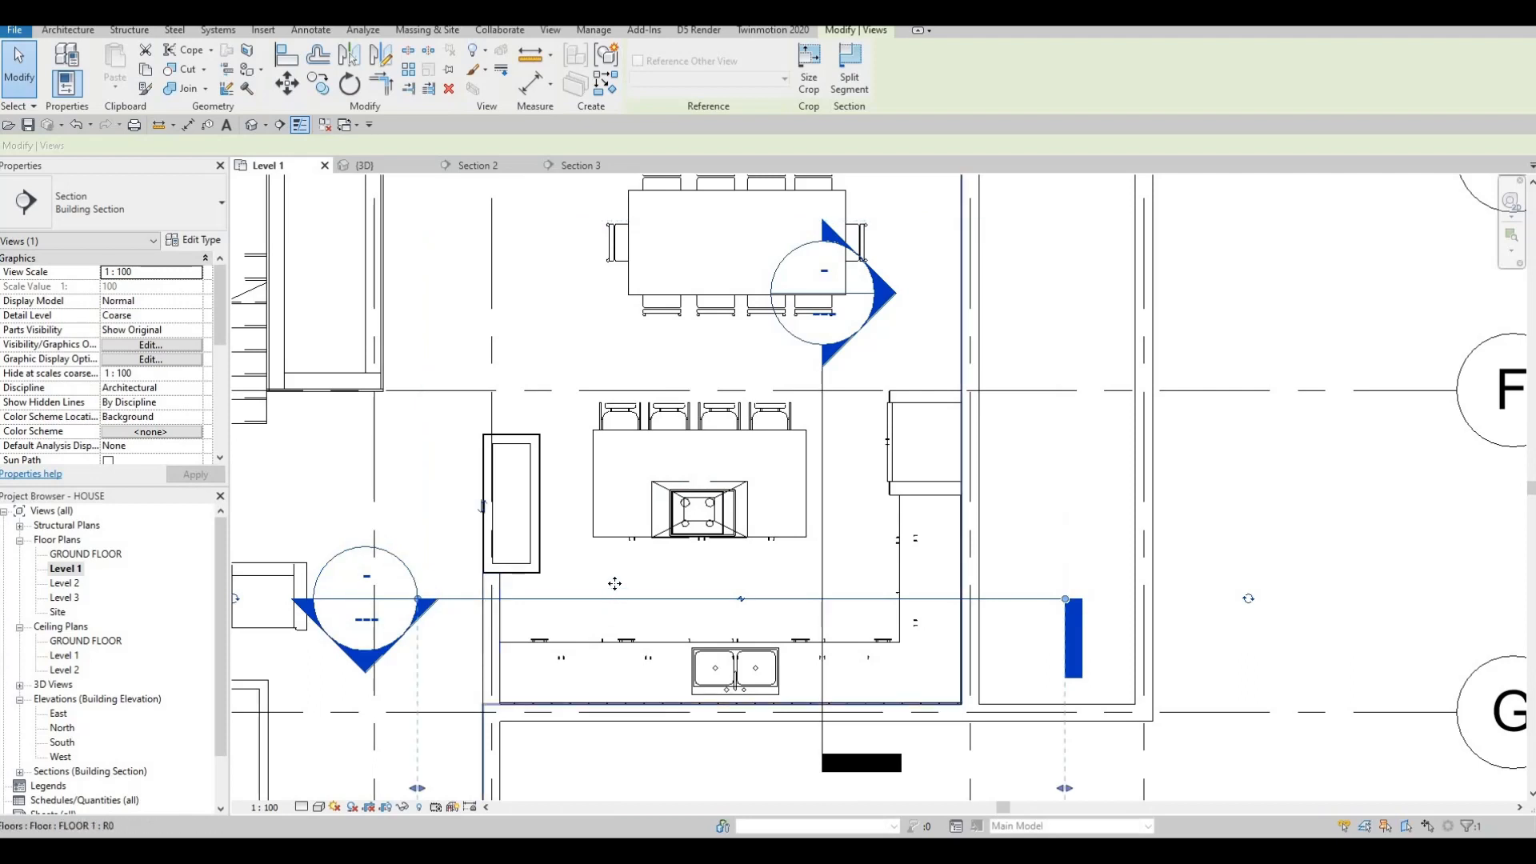
{"action": "left_click_drag", "start_coordinate": [616, 599], "coordinate": [590, 345]}
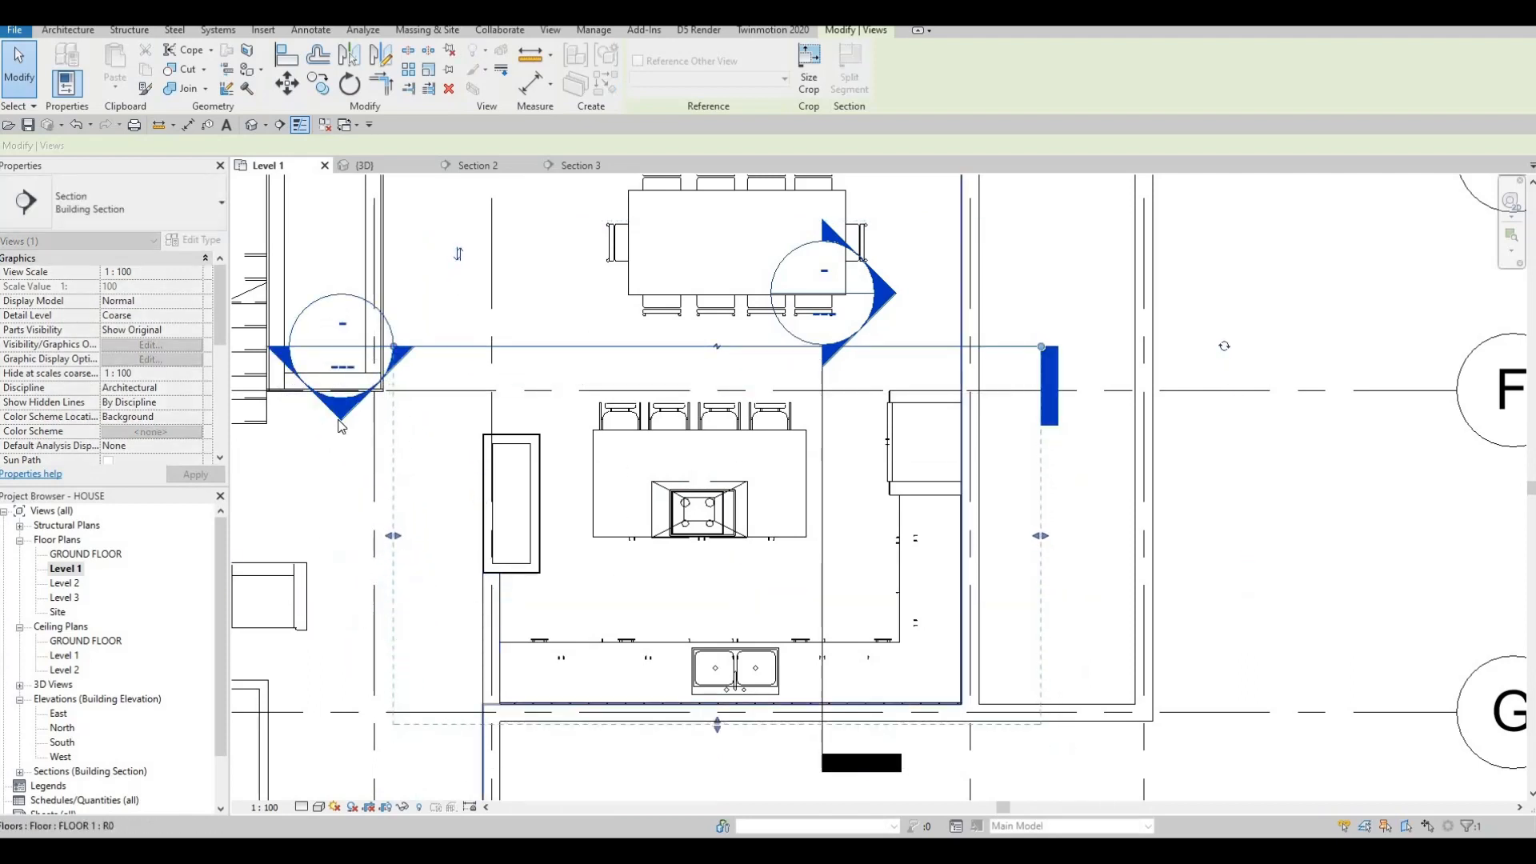
{"action": "key", "text": "Escape"}
{"action": "double_click", "coordinate": [335, 417]}
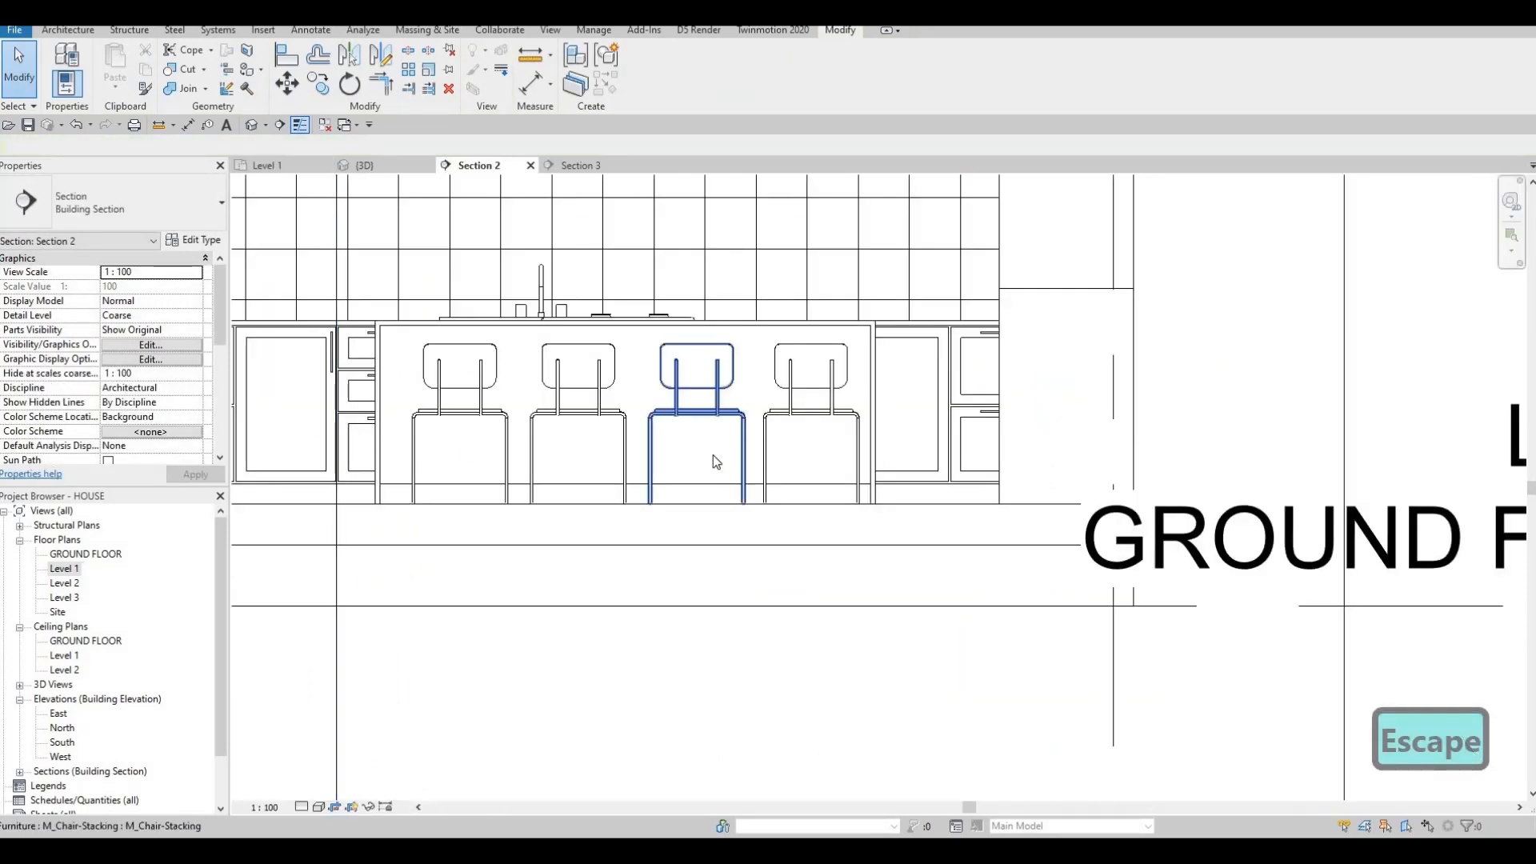
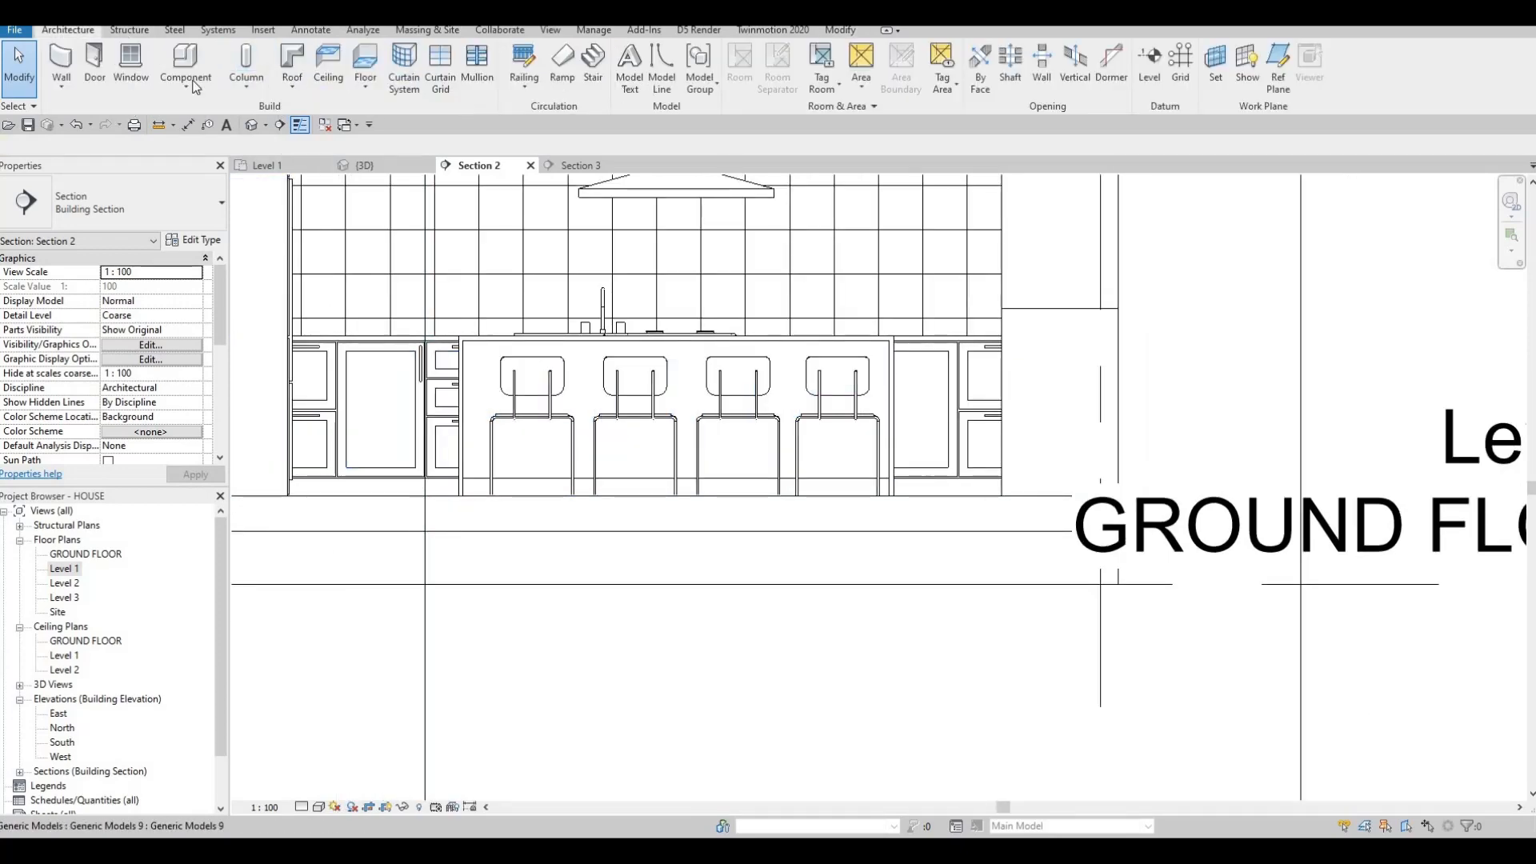
Create a default-named in-place Generic Models element in Section 2 and start a Sweep.
{"action": "left_click", "coordinate": [188, 85]}
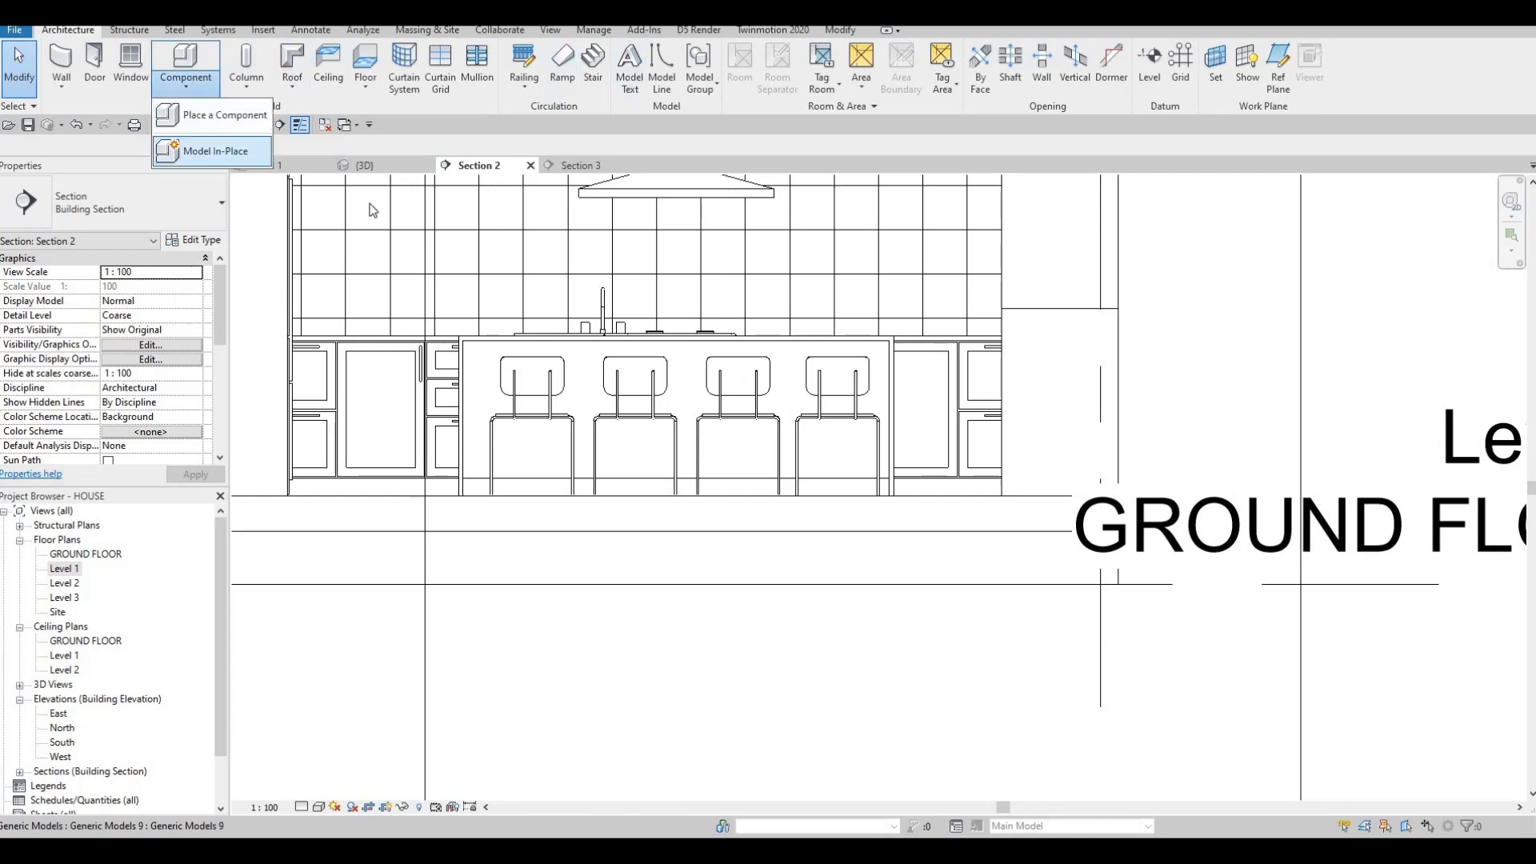
{"action": "left_click", "coordinate": [215, 151]}
{"action": "scroll", "coordinate": [729, 388], "scroll_direction": "down", "scroll_amount": 3}
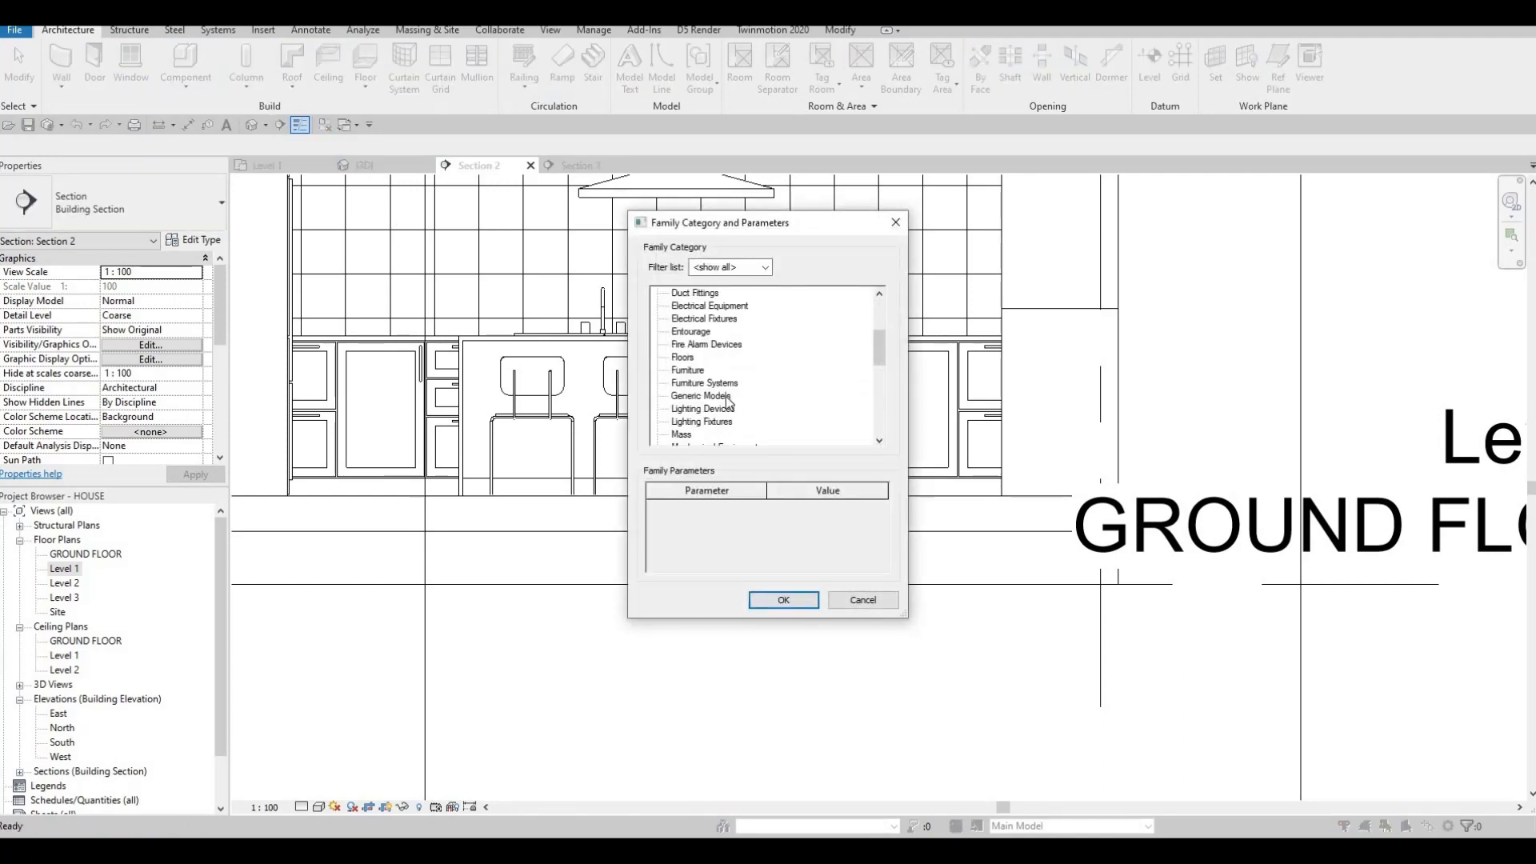
{"action": "scroll", "coordinate": [719, 396], "scroll_direction": "down", "scroll_amount": 1}
{"action": "scroll", "coordinate": [708, 384], "scroll_direction": "down", "scroll_amount": 1}
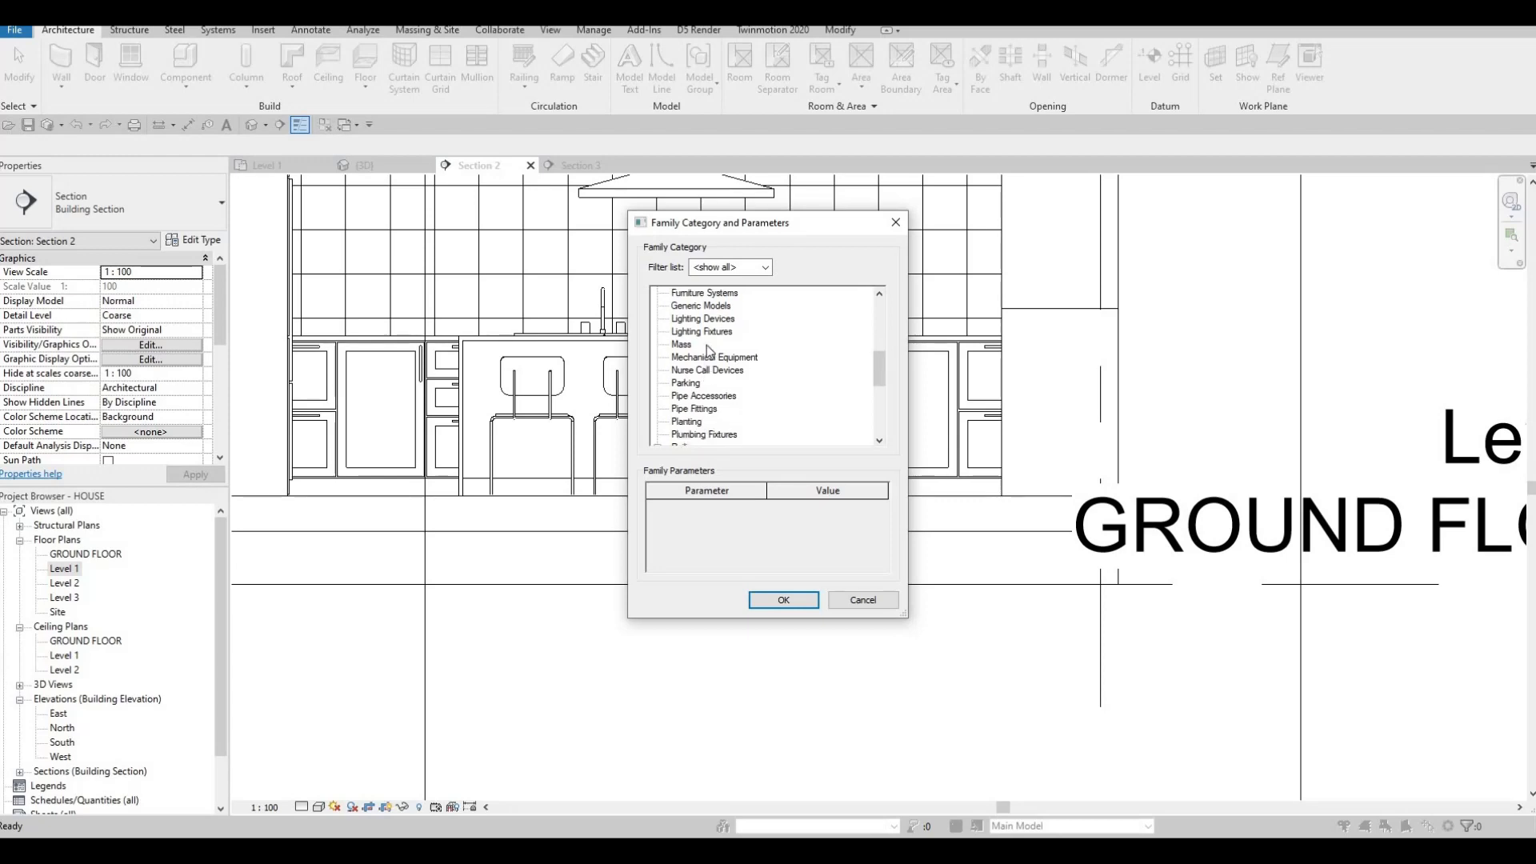
{"action": "left_click", "coordinate": [803, 600]}
{"action": "left_click", "coordinate": [731, 450]}
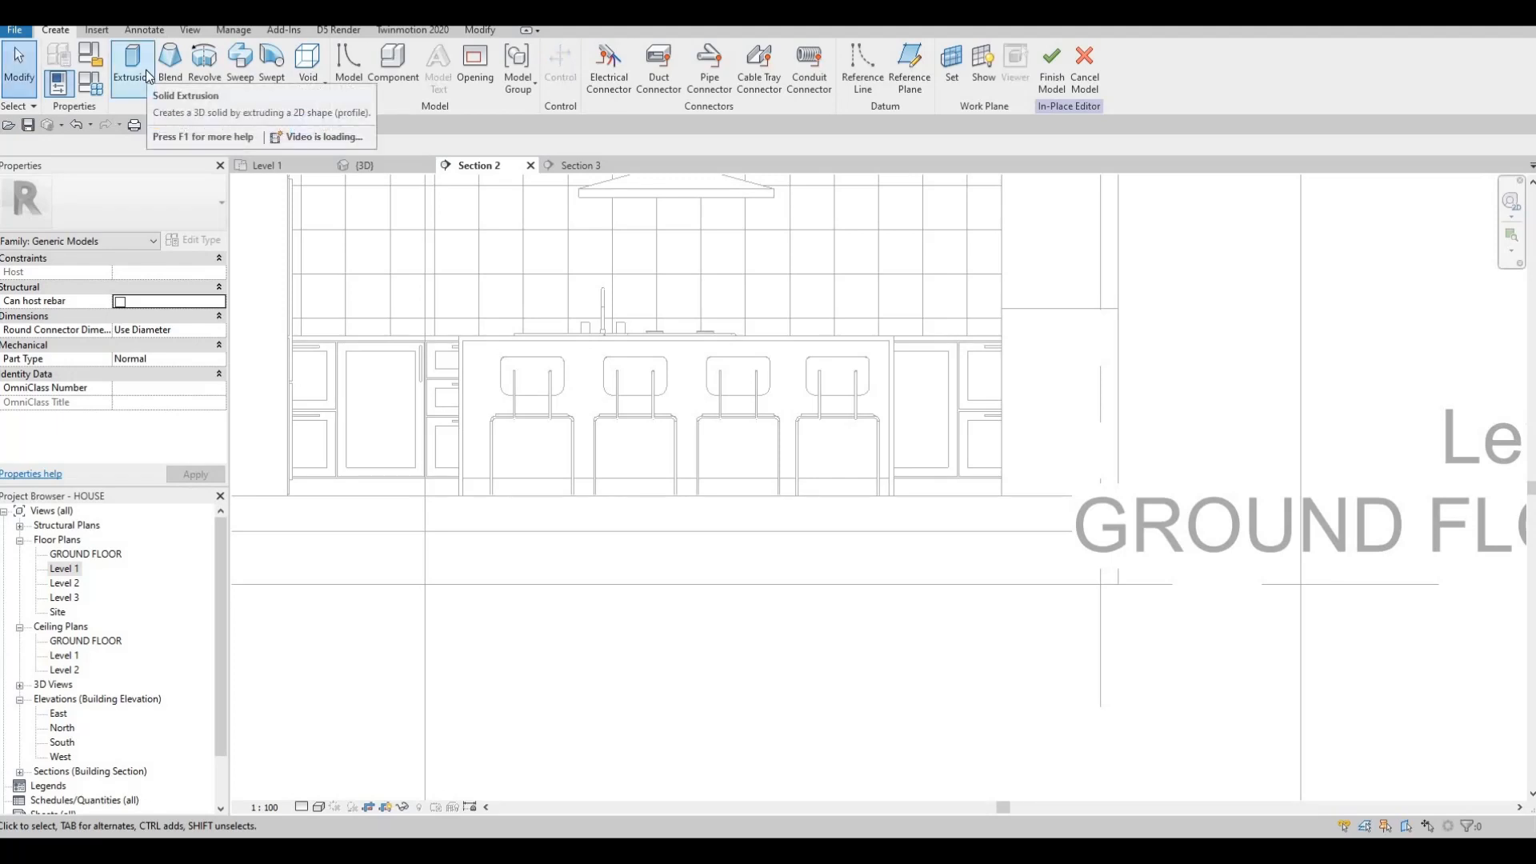
{"action": "left_click", "coordinate": [240, 64]}
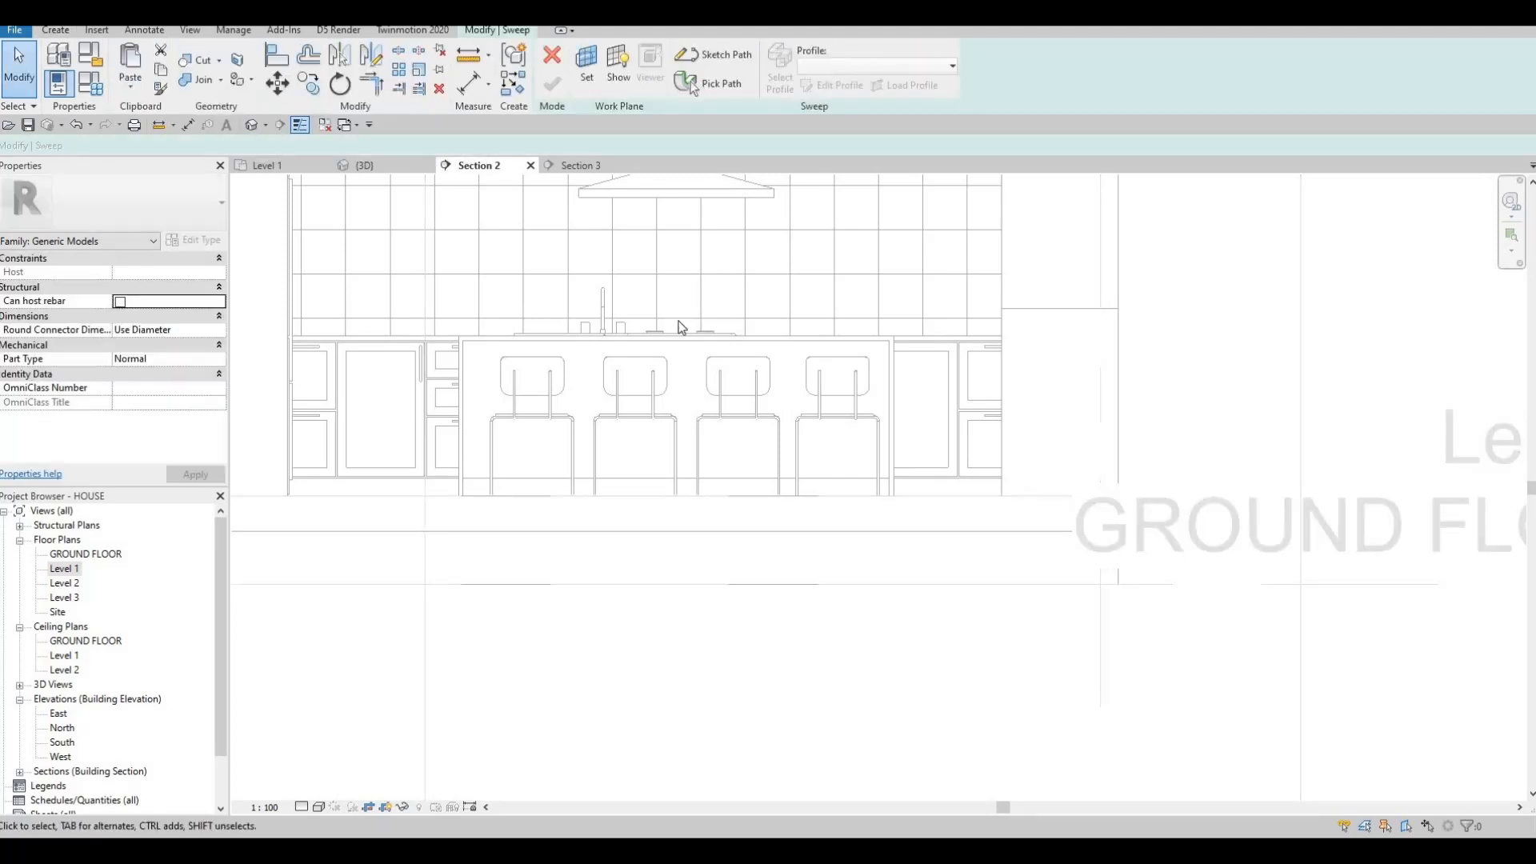
Start the sweep path sketch and pick the kitchen island's face as the new work plane.
{"action": "left_click", "coordinate": [723, 54]}
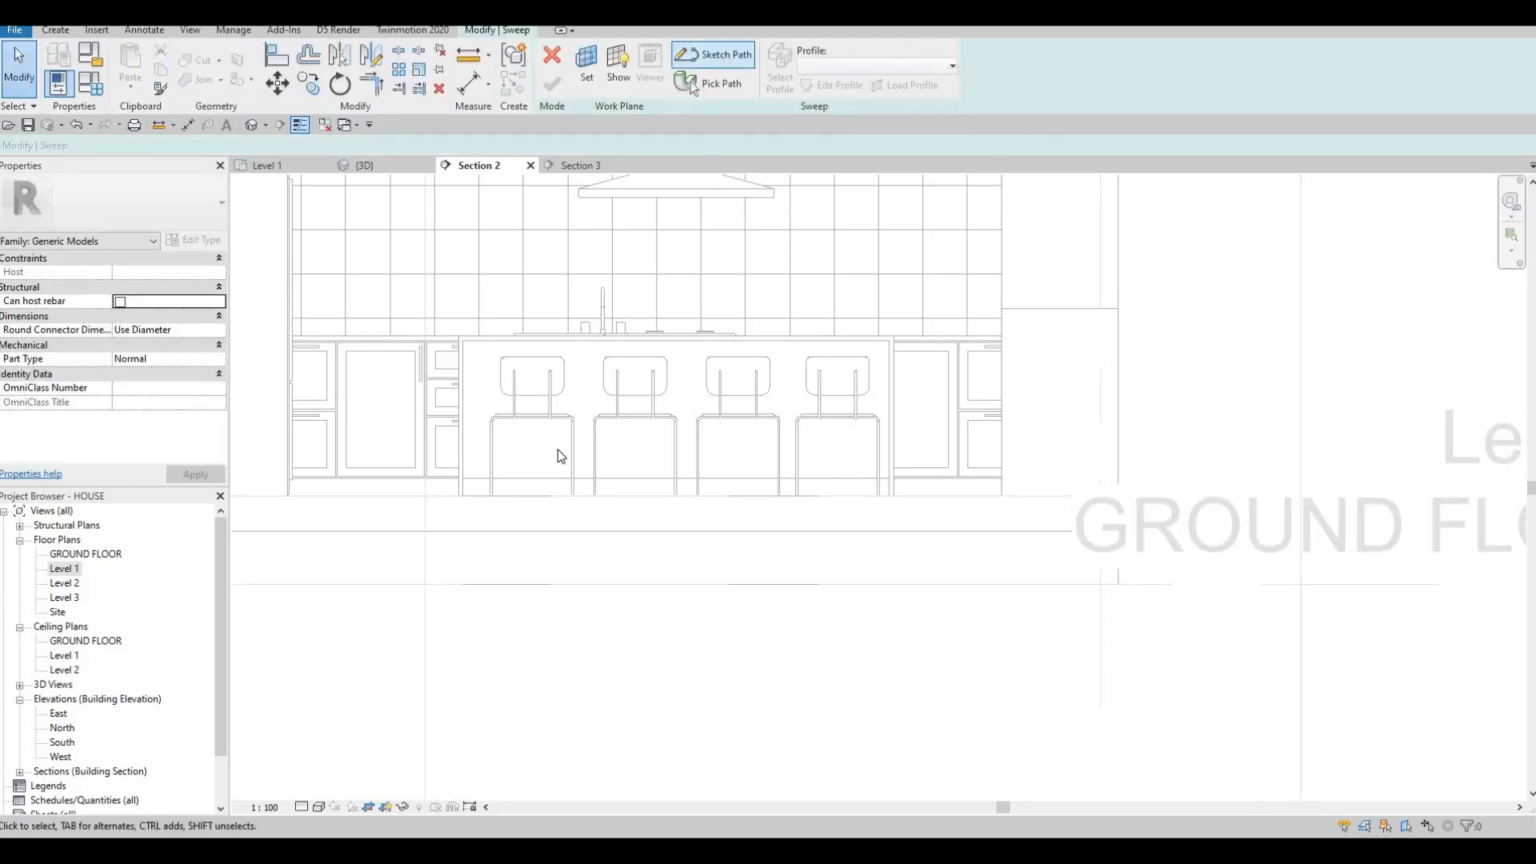
{"action": "left_click", "coordinate": [723, 518]}
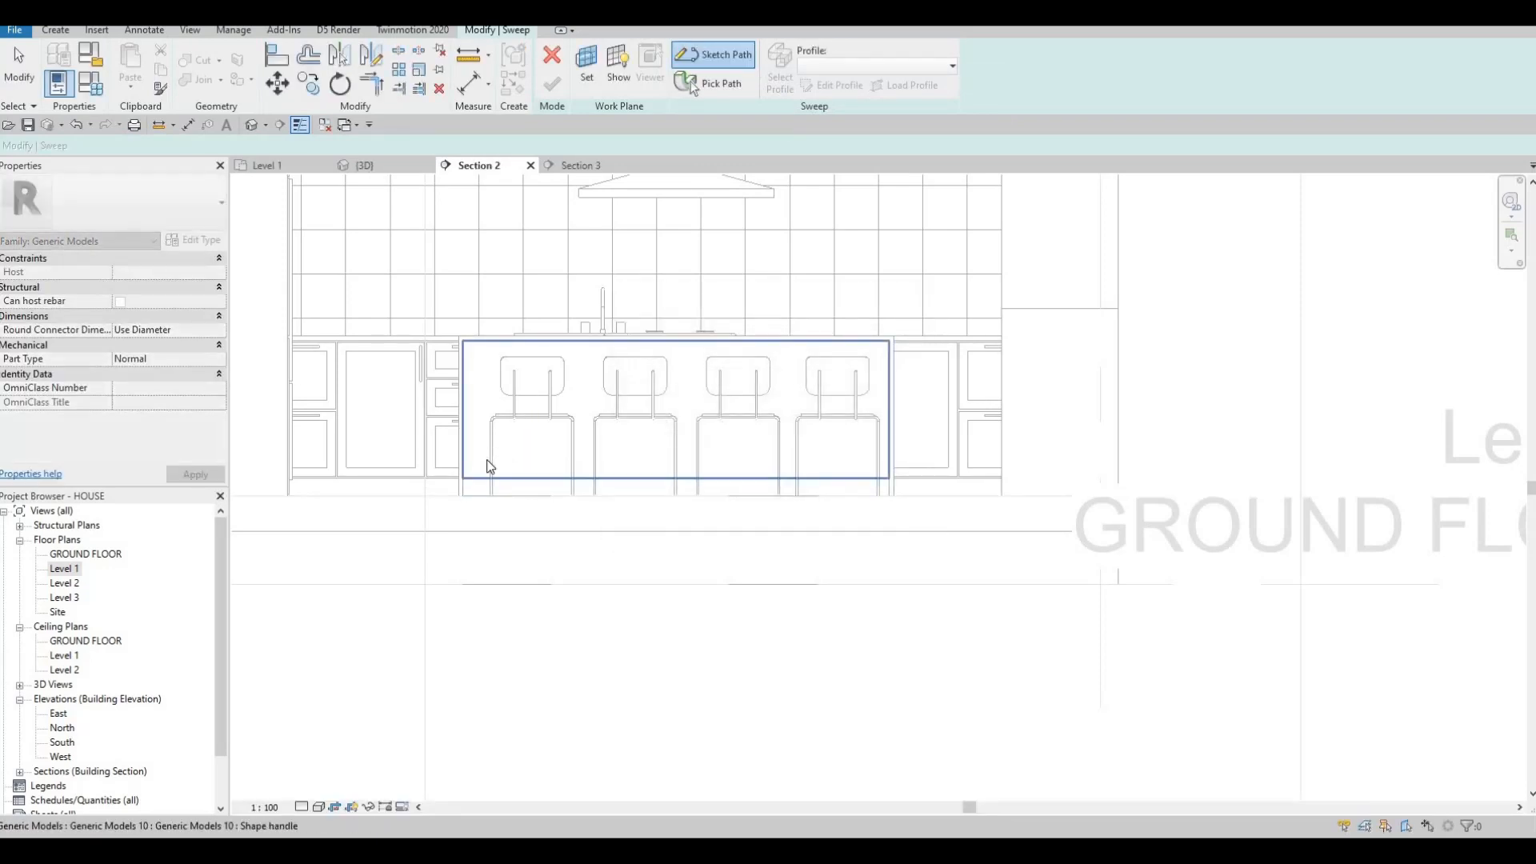
{"action": "left_click", "coordinate": [355, 565]}
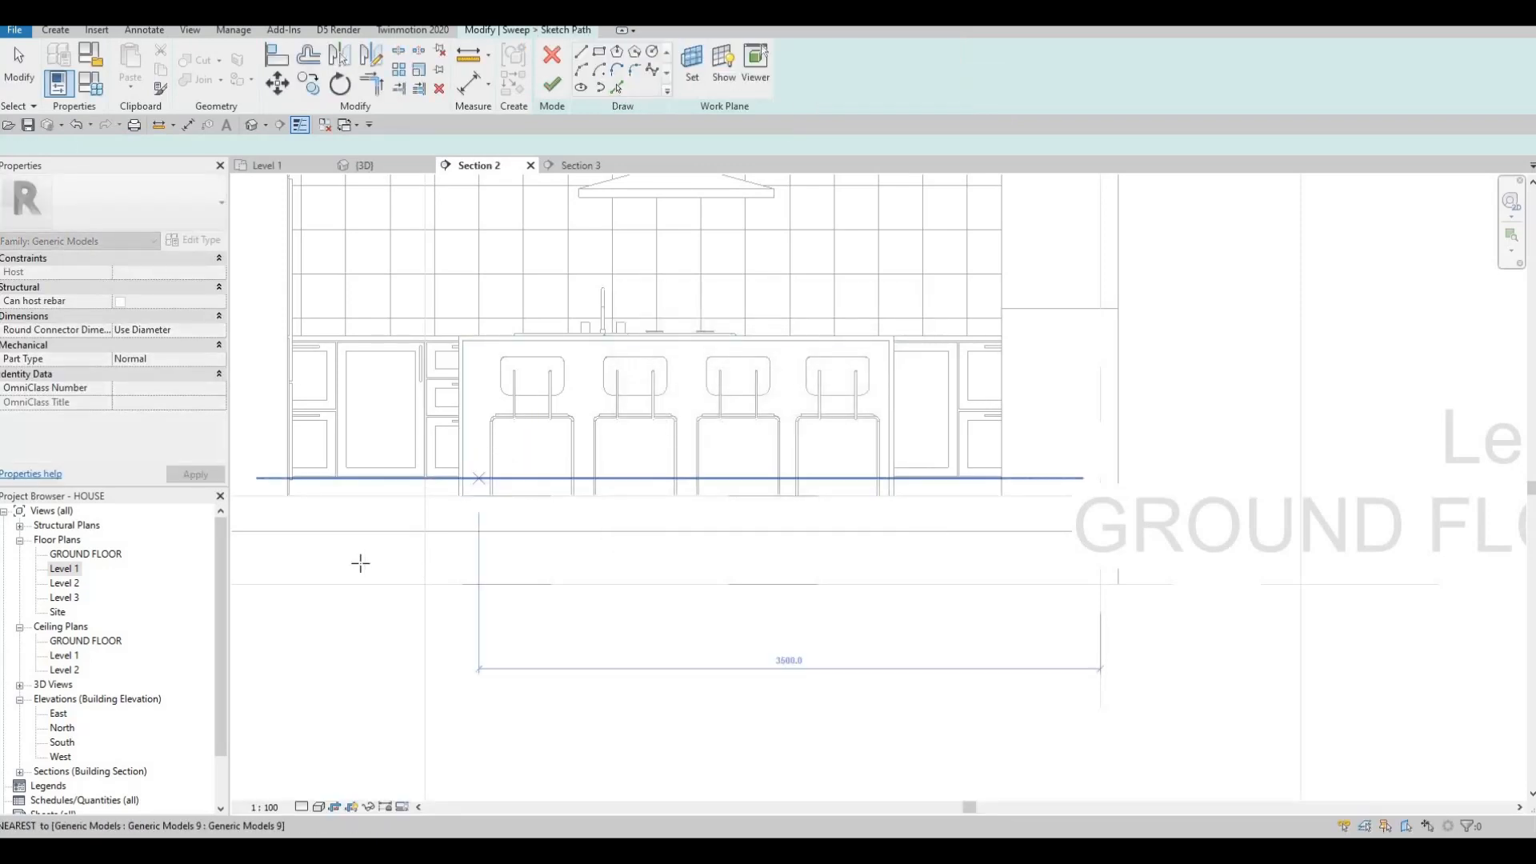
Try sketching the path in the Level 1 plan, dismiss the work-plane error, and return to Section 2.
{"action": "left_click", "coordinate": [55, 568]}
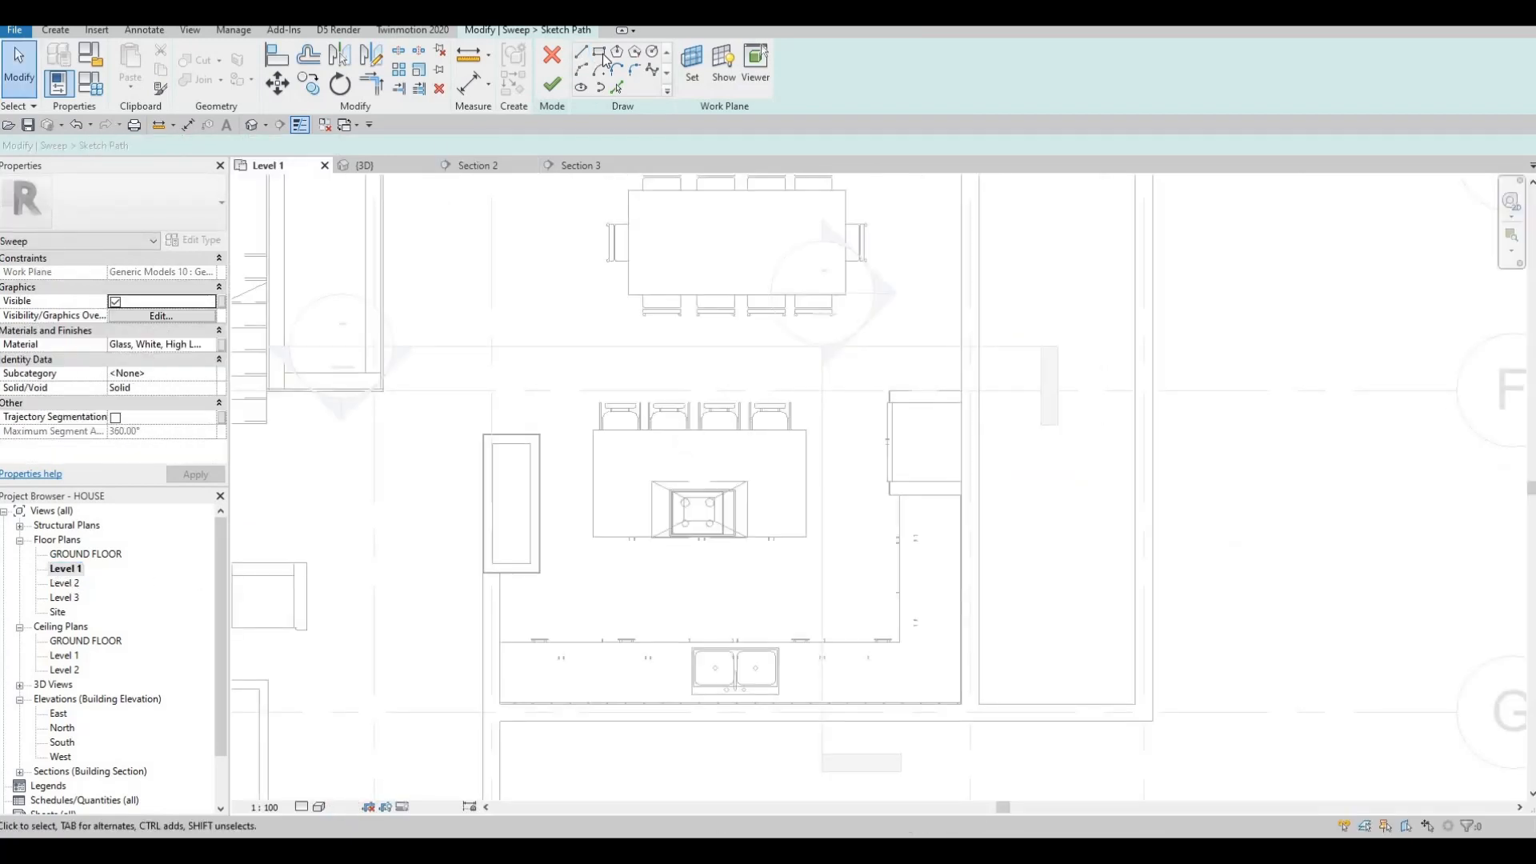
{"action": "scroll", "coordinate": [683, 406], "scroll_direction": "up", "scroll_amount": 2}
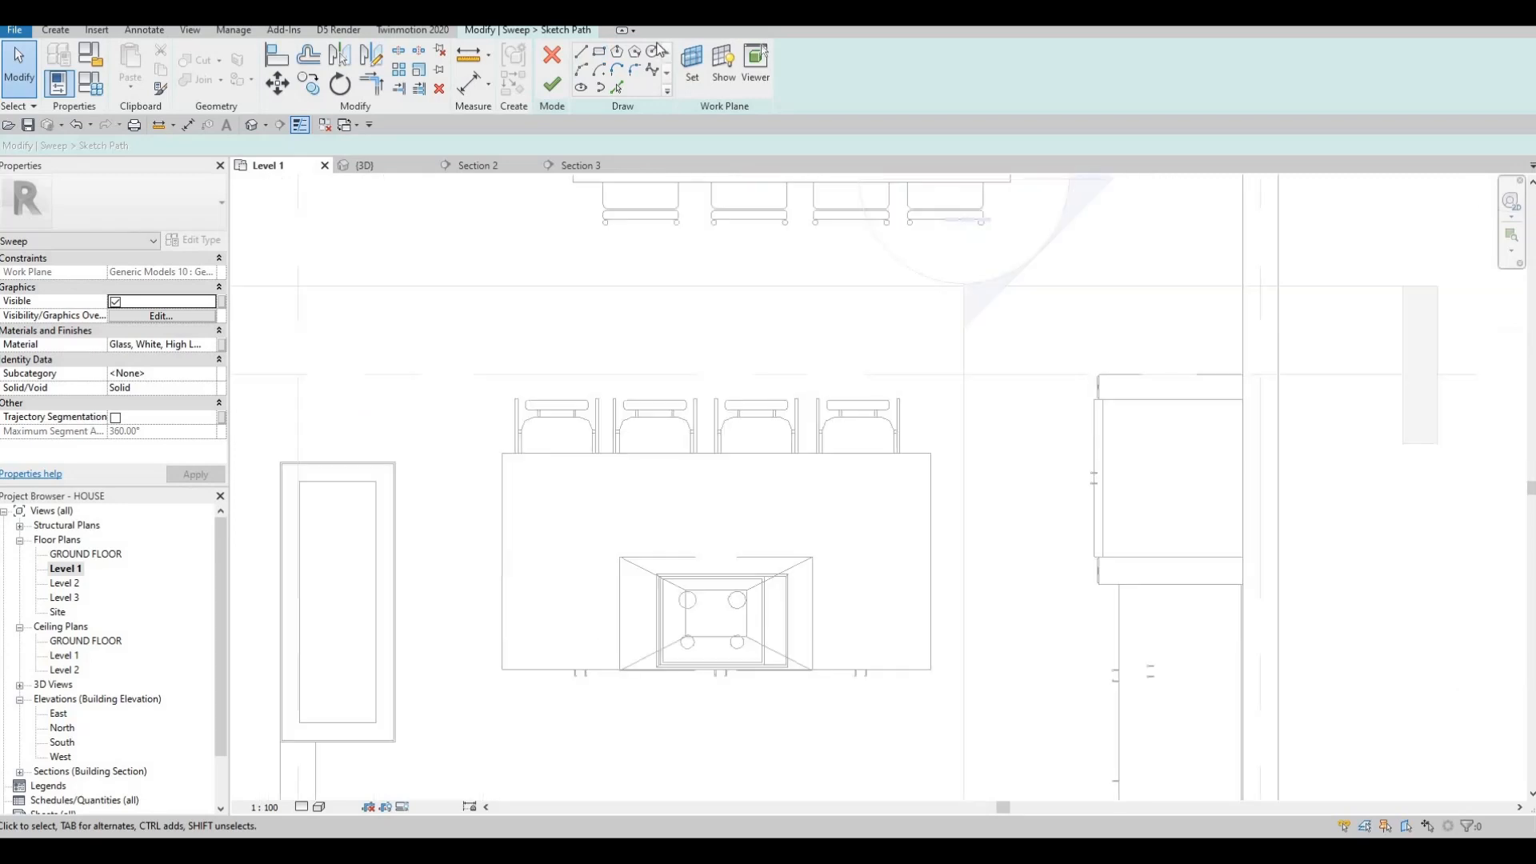
{"action": "left_click", "coordinate": [599, 52]}
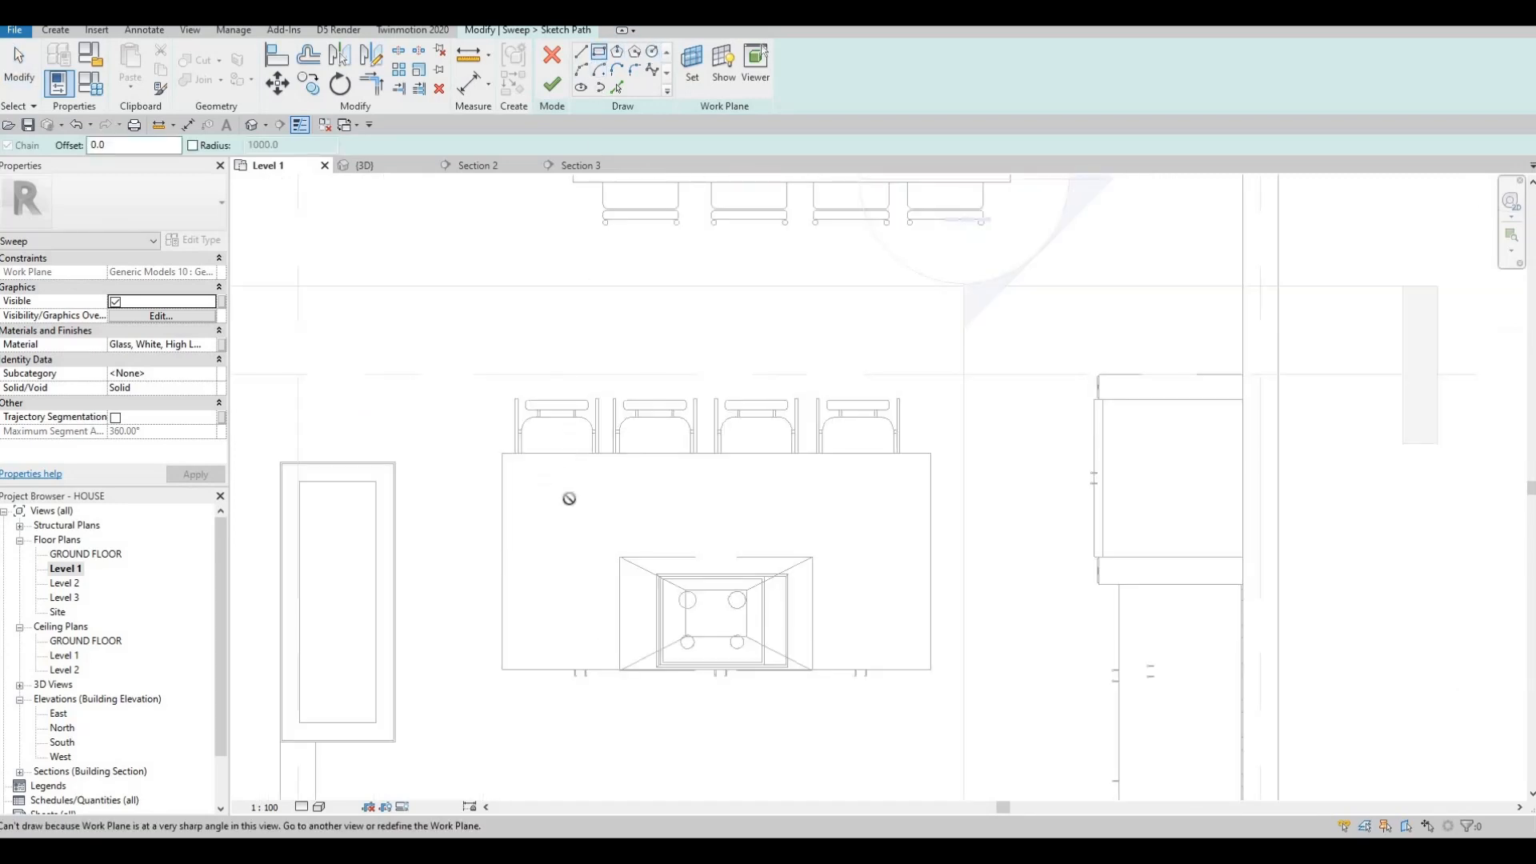
{"action": "left_click", "coordinate": [686, 452]}
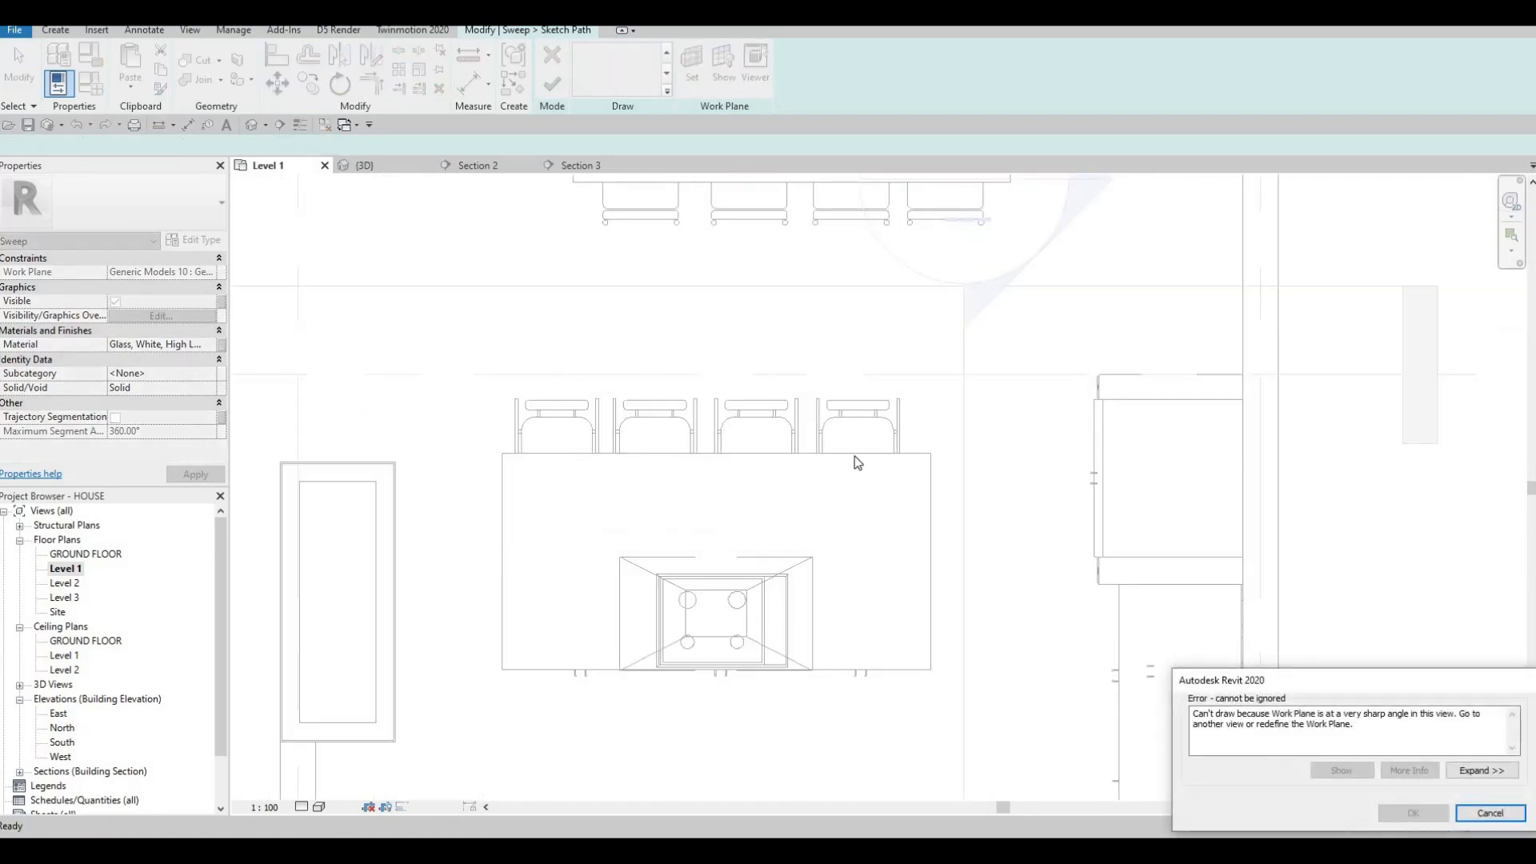
{"action": "key", "text": "Escape"}
{"action": "key", "text": "Escape"}
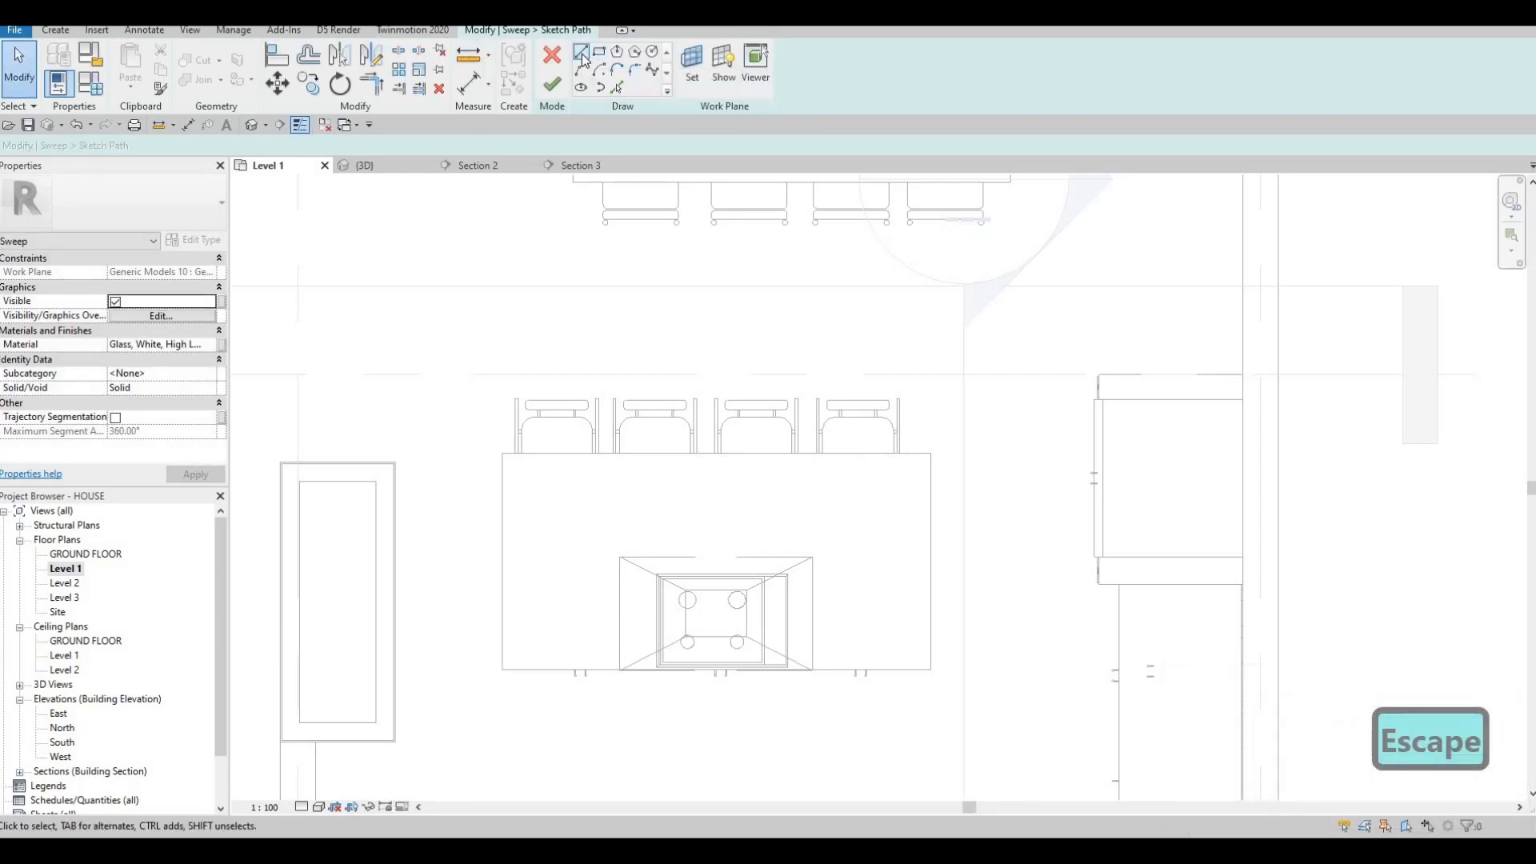
{"action": "left_click", "coordinate": [581, 54]}
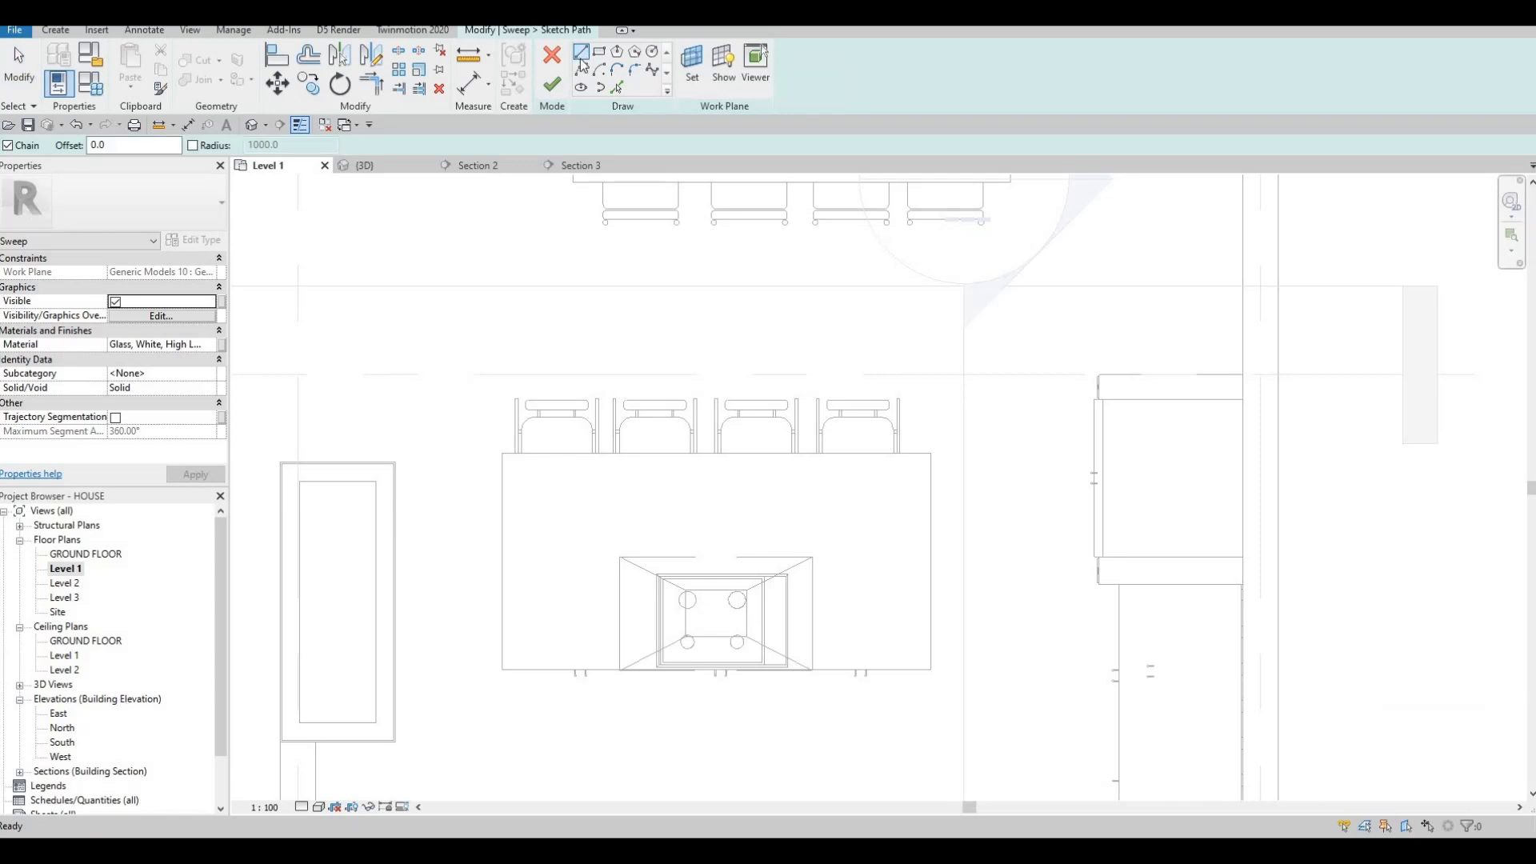
{"action": "left_click", "coordinate": [479, 165]}
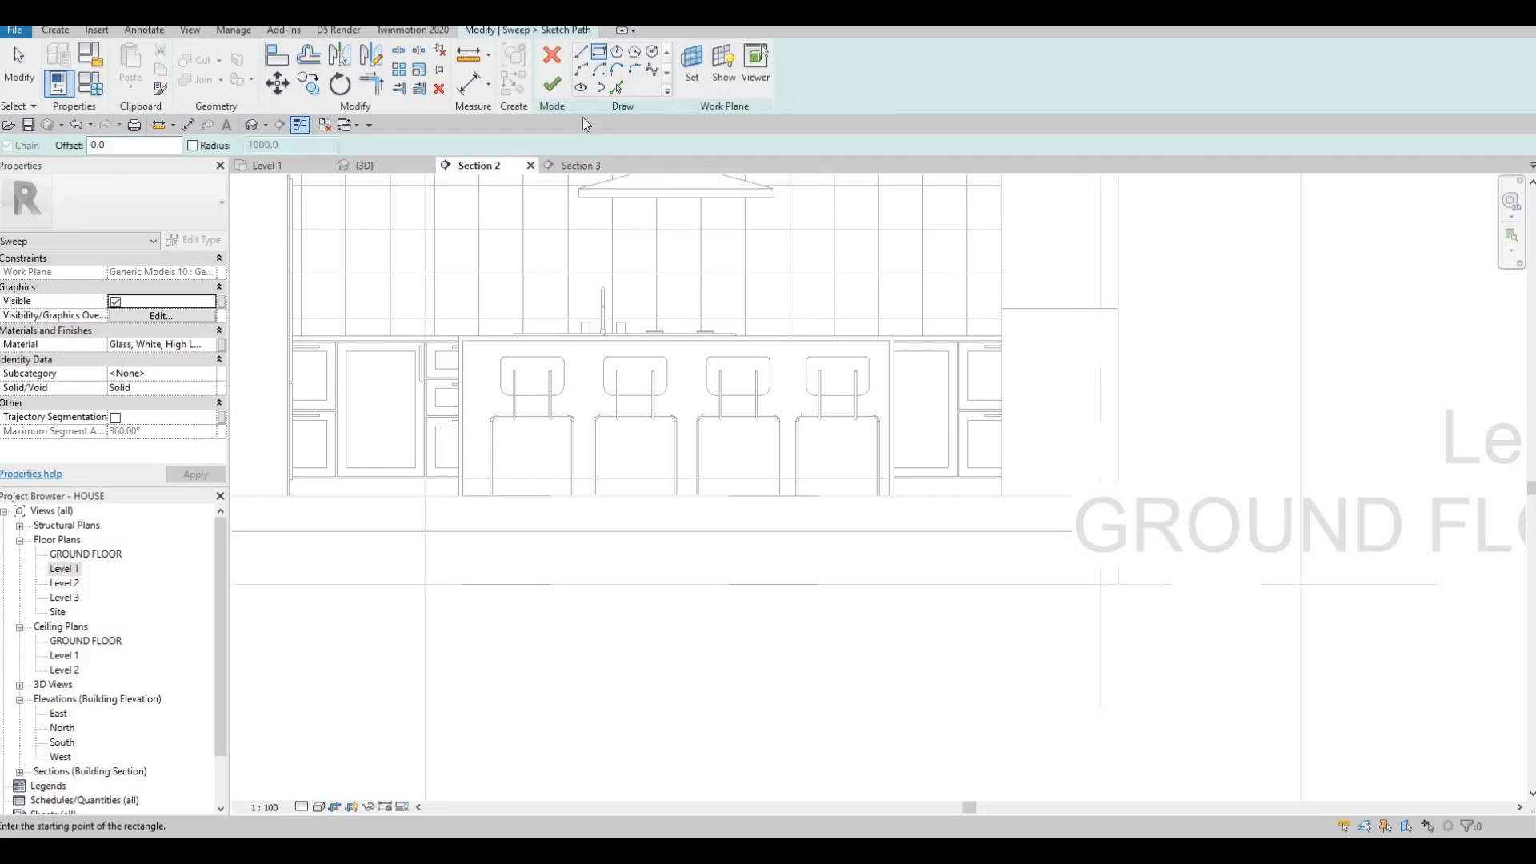
Draw a horizontal path line across the island front and finish the sweep path.
{"action": "left_click", "coordinate": [581, 87]}
{"action": "left_click", "coordinate": [476, 467]}
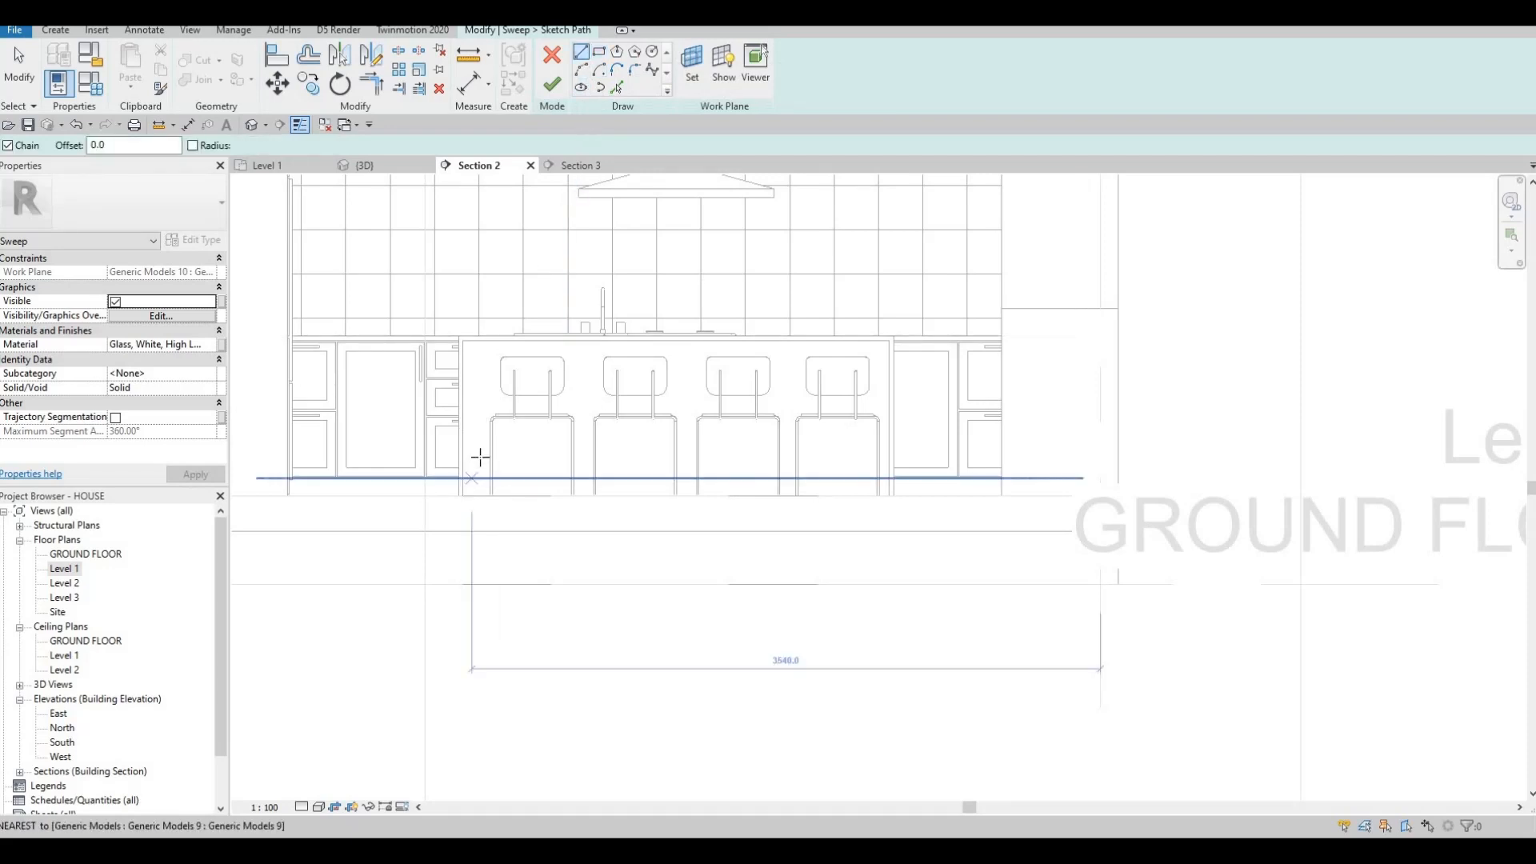
{"action": "left_click", "coordinate": [872, 462]}
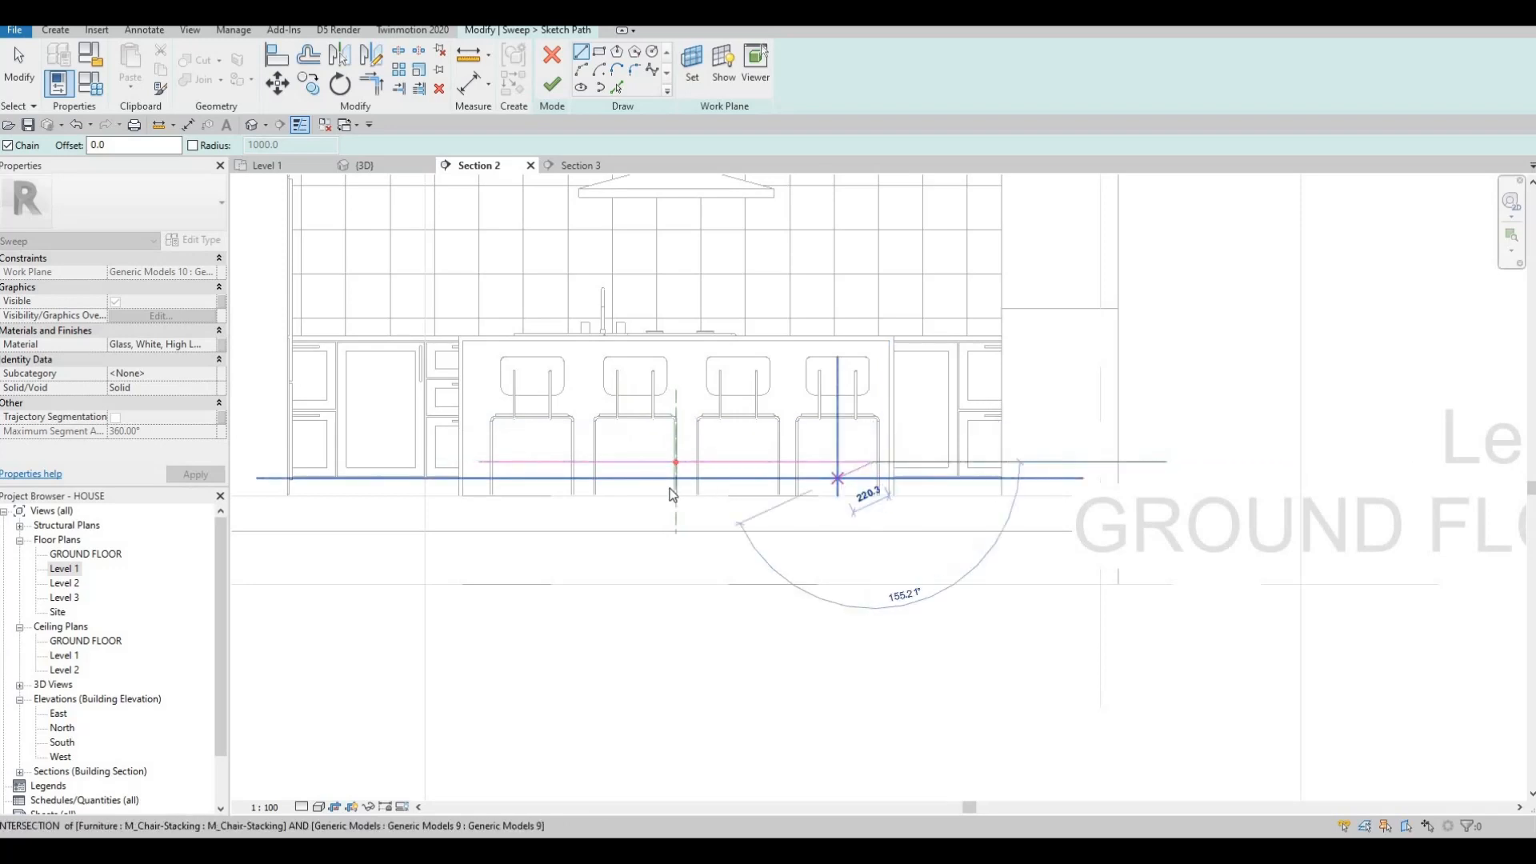
{"action": "key", "text": "Escape"}
{"action": "key", "text": "Escape"}
{"action": "key", "text": "Escape"}
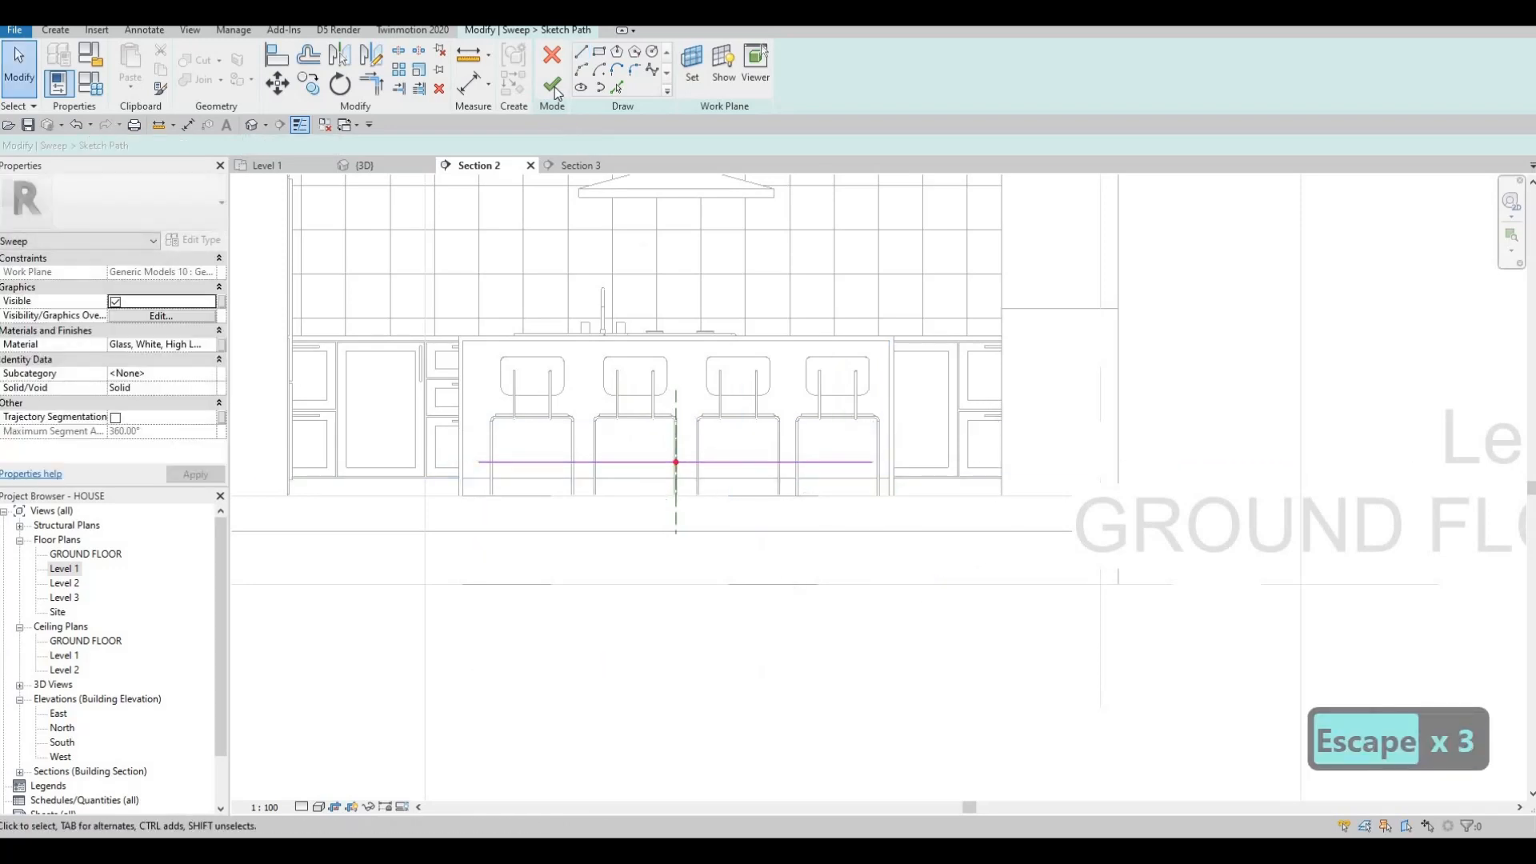
{"action": "left_click", "coordinate": [553, 84]}
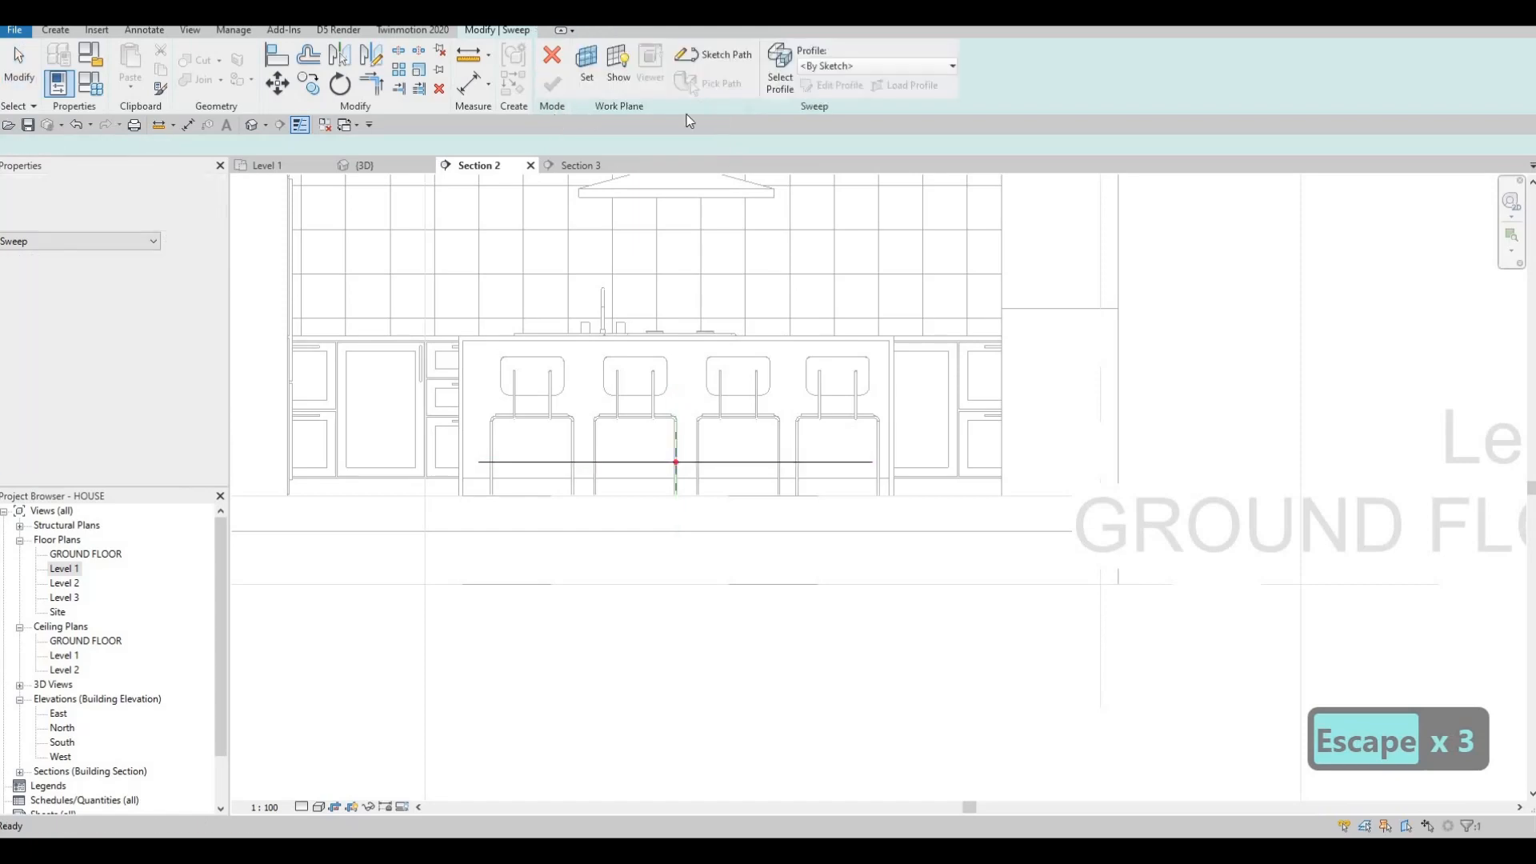
Begin editing the sweep profile, moving to the 3D view to sketch it.
{"action": "left_click", "coordinate": [831, 85]}
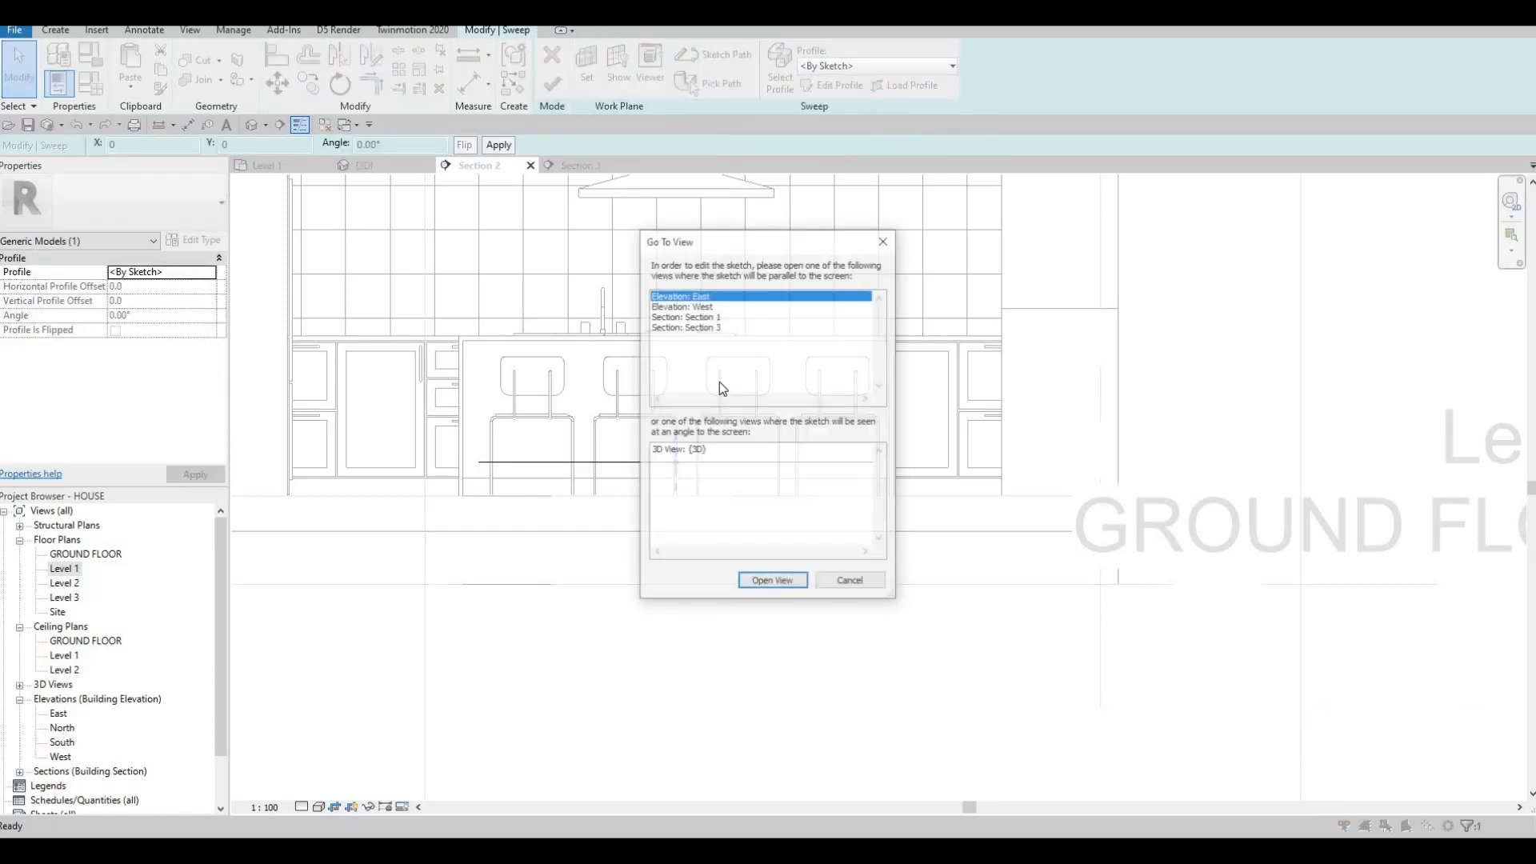
{"action": "key", "text": "Escape"}
{"action": "key", "text": "Escape"}
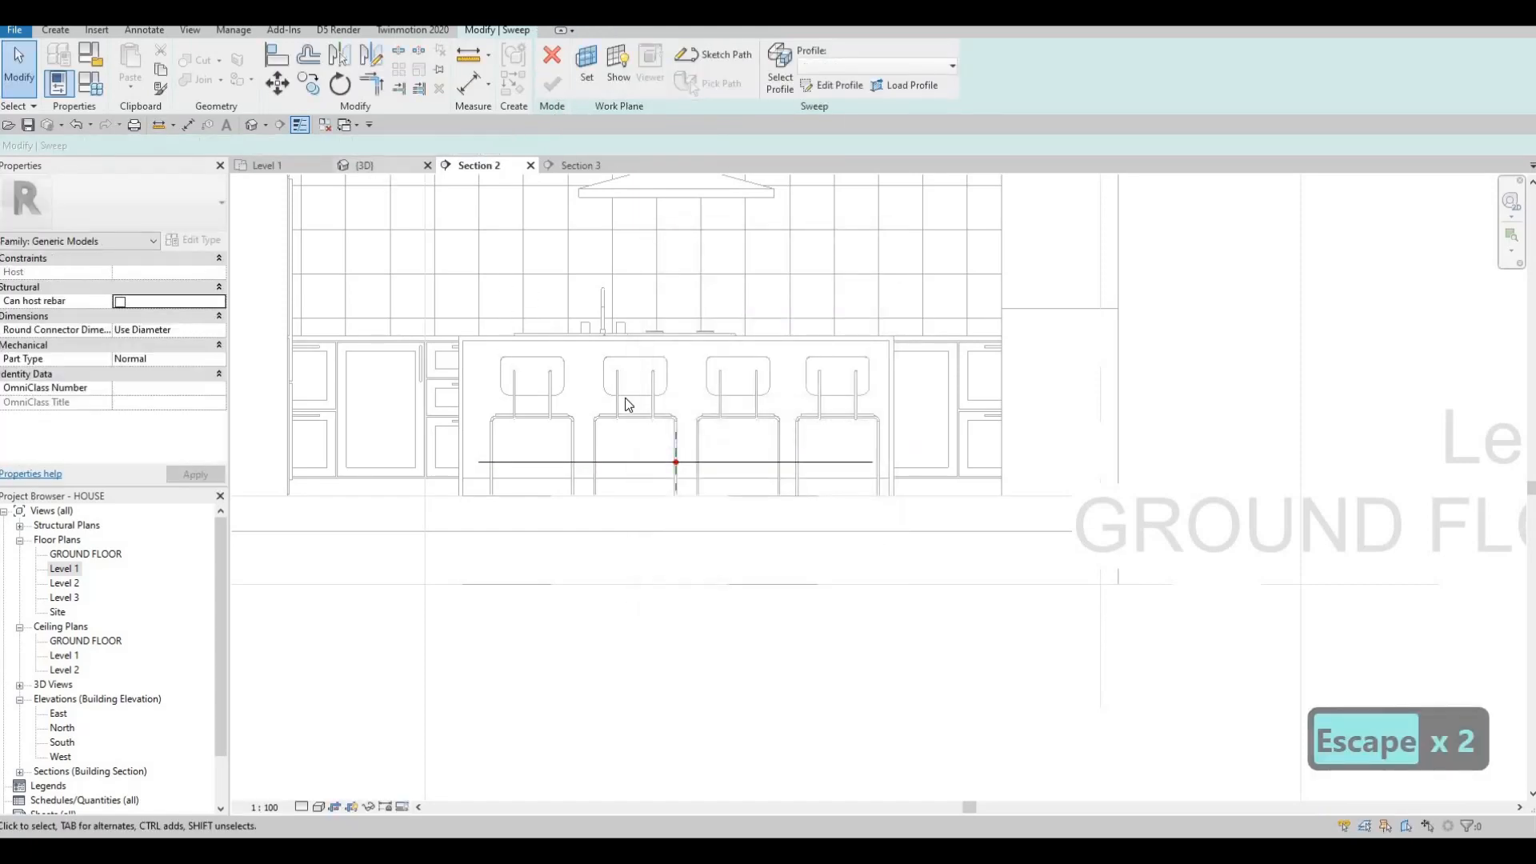
{"action": "left_click", "coordinate": [379, 168]}
Draw a small circle on the island front as the sweep's profile in the 3D view.
{"action": "middle_click_drag", "start_coordinate": [832, 505], "coordinate": [964, 560], "text": "shift"}
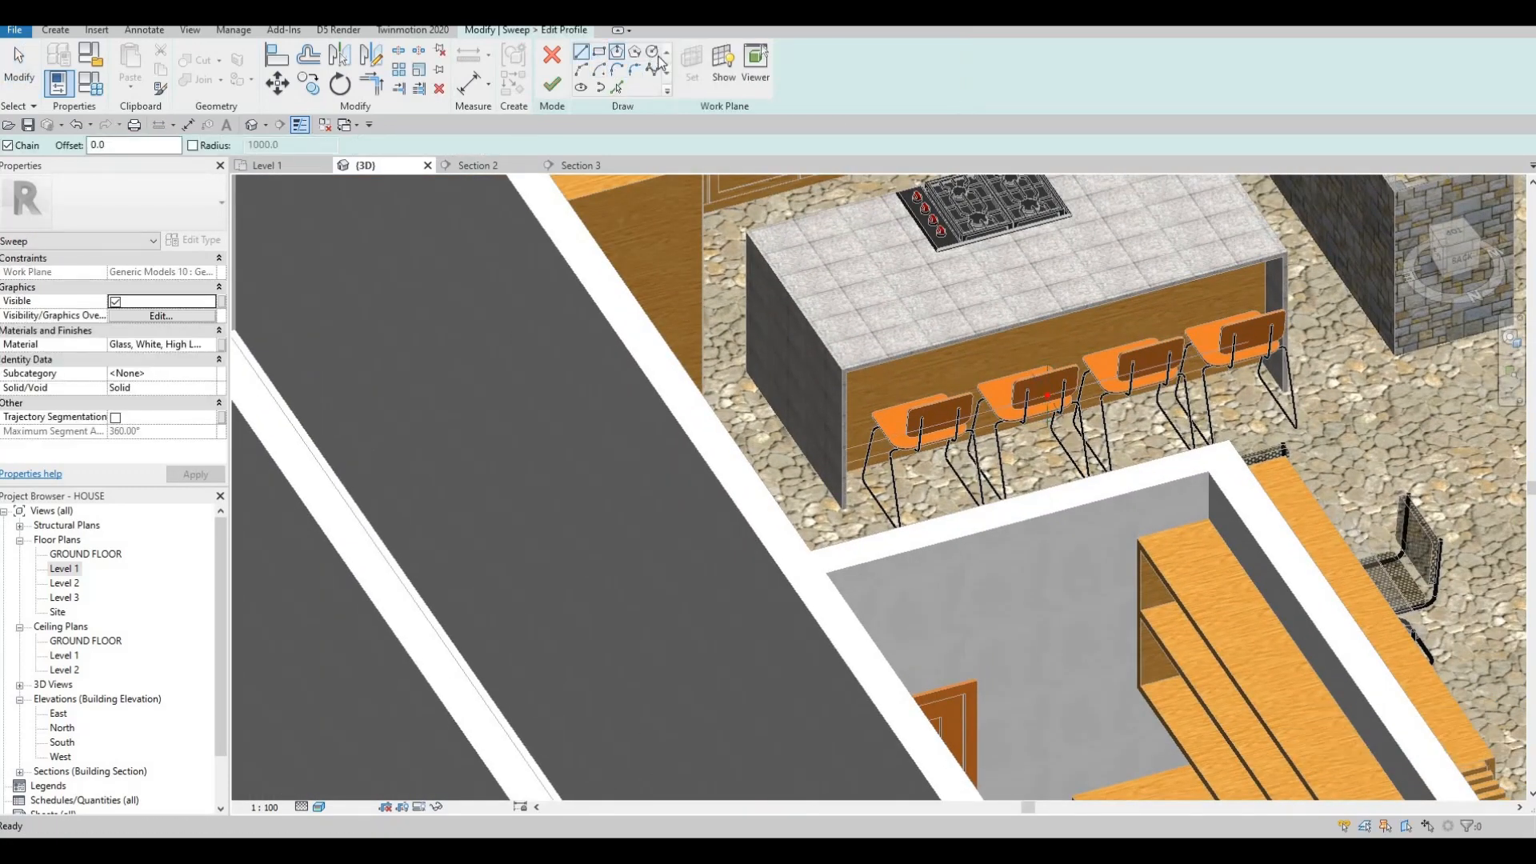
{"action": "scroll", "coordinate": [1192, 445], "scroll_direction": "up", "scroll_amount": 5}
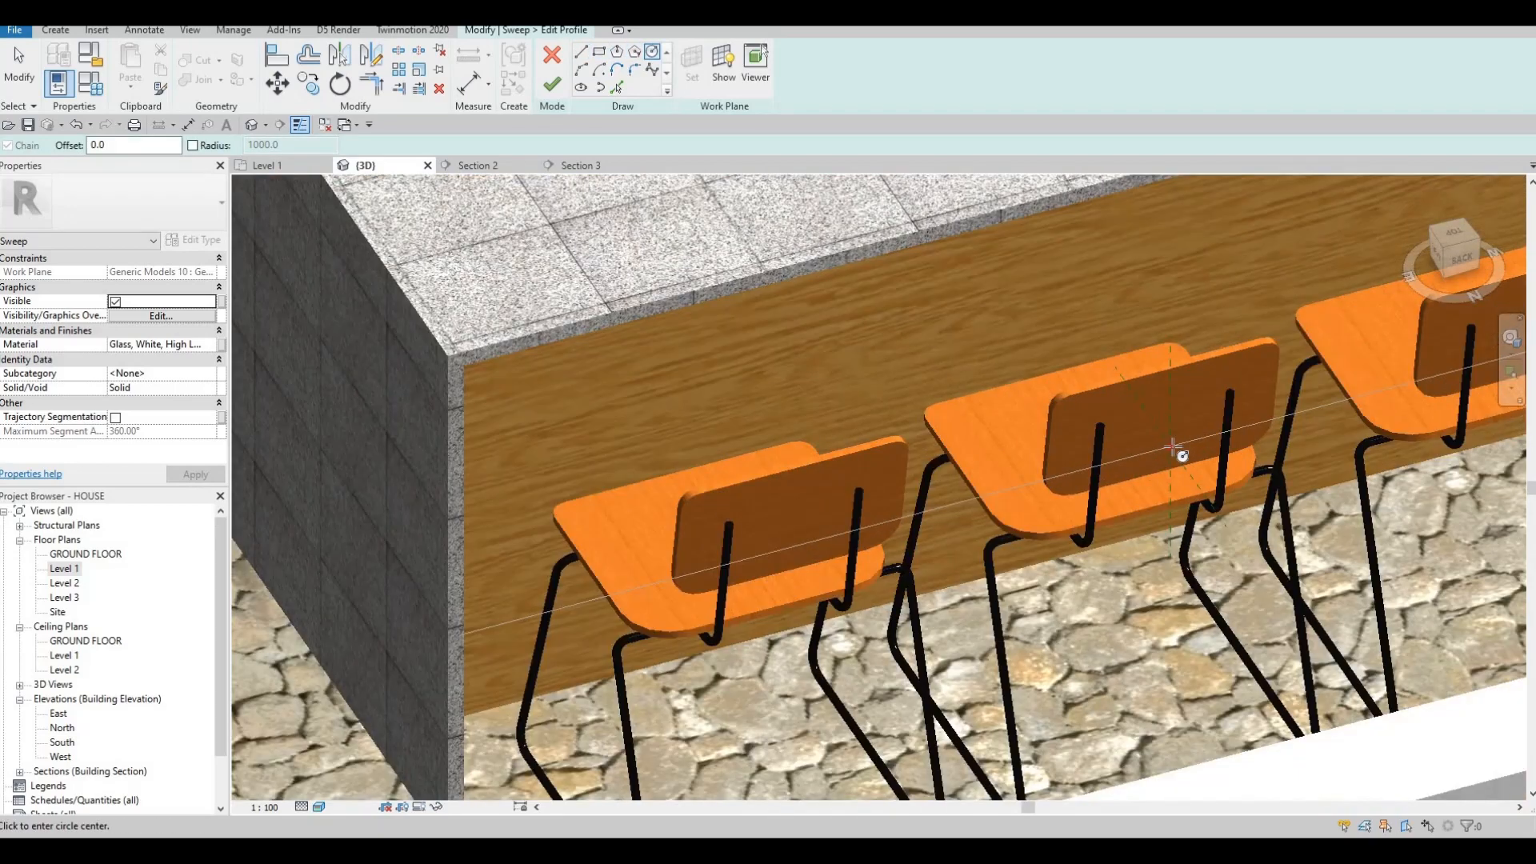
{"action": "left_click", "coordinate": [1188, 466]}
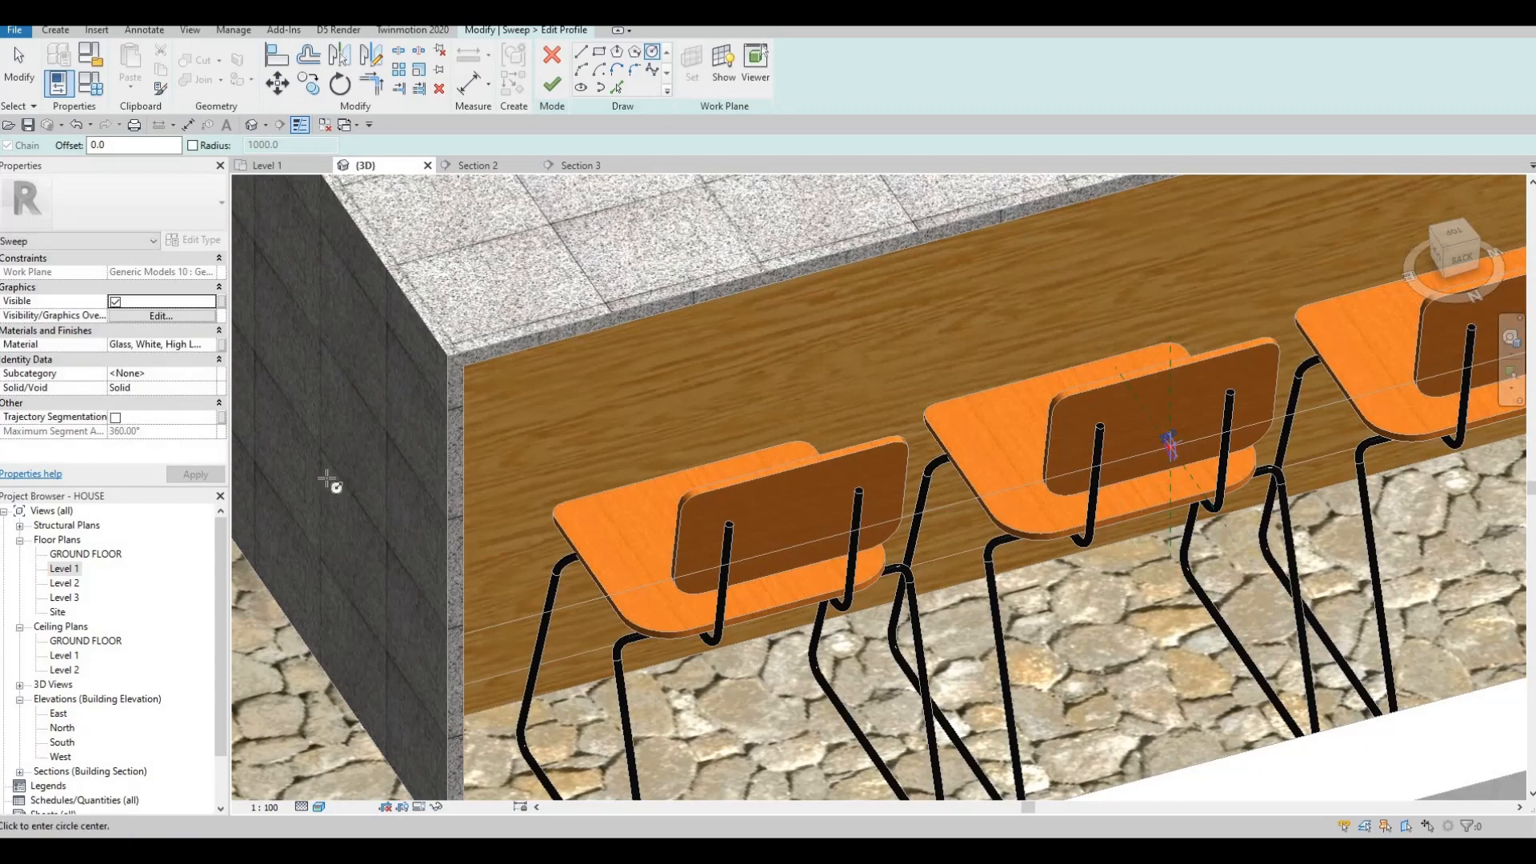
{"action": "left_click", "coordinate": [204, 341]}
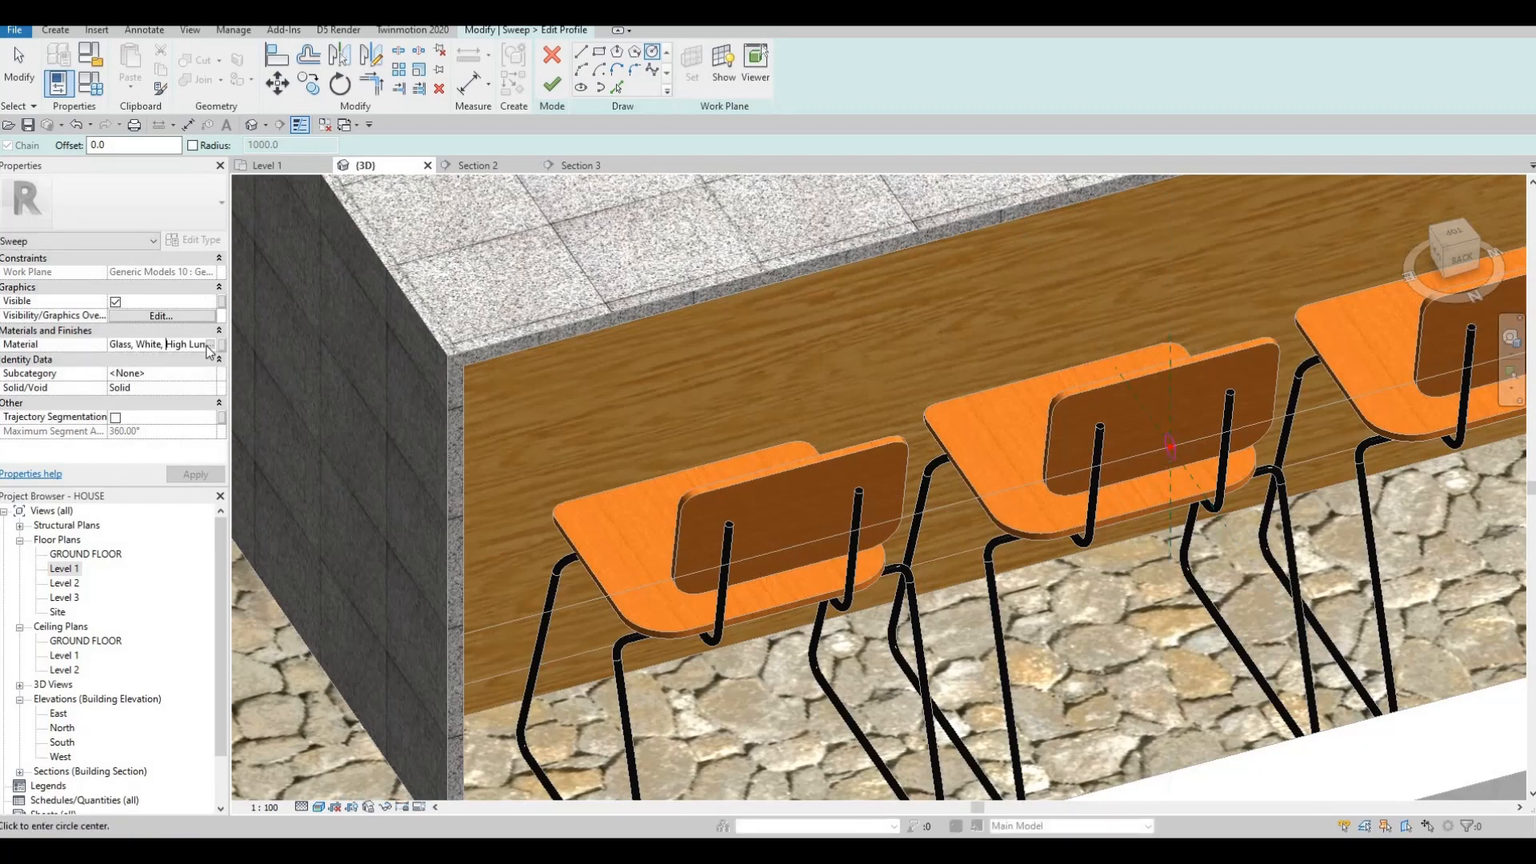
Assign Aluminum 2014-T4 from the Material Browser as the sweep's material.
{"action": "left_click", "coordinate": [211, 345]}
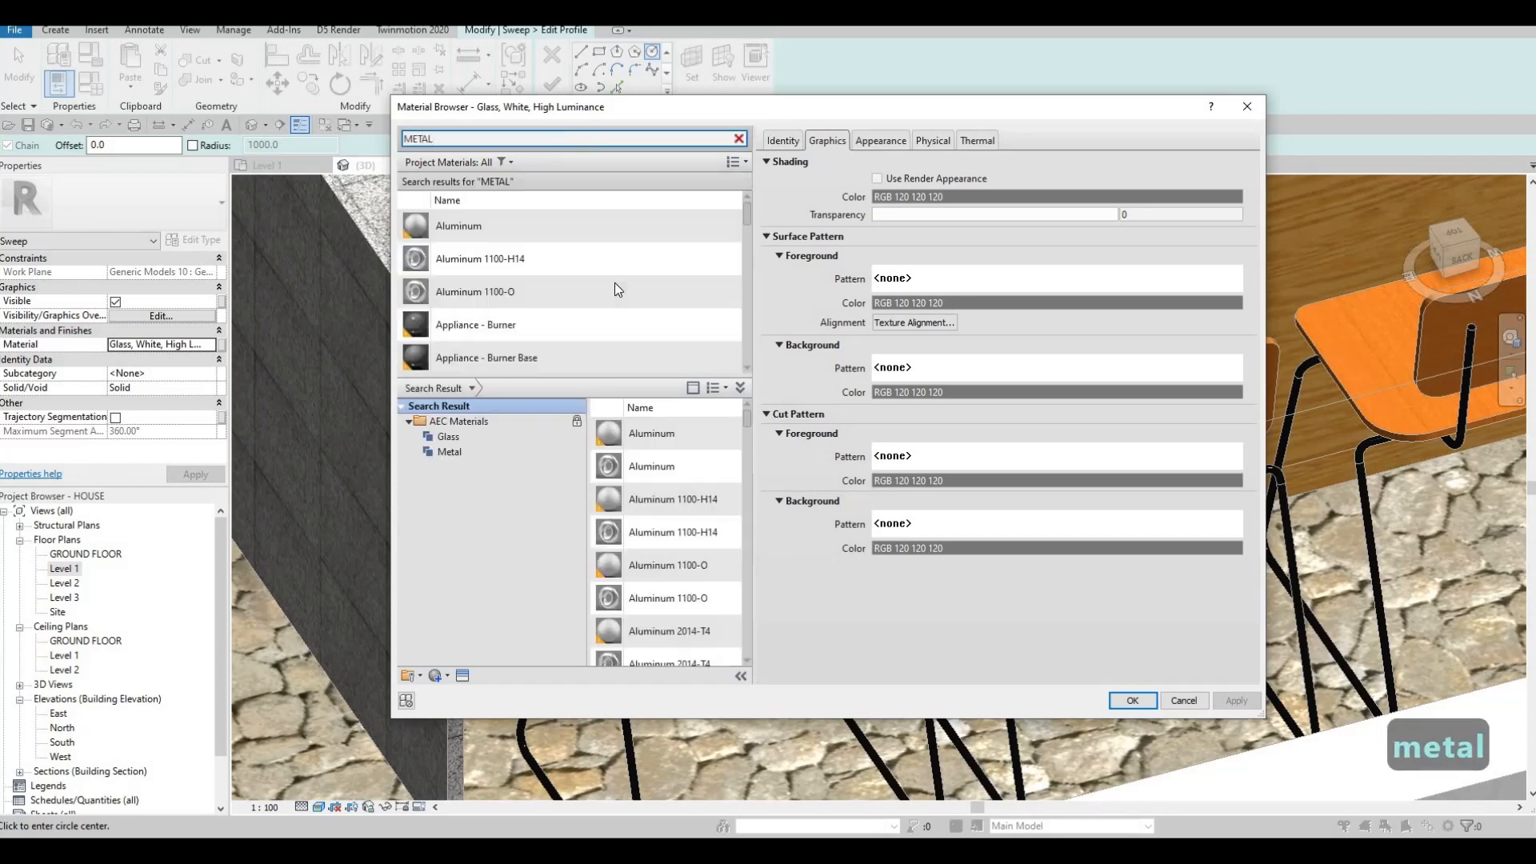
{"action": "left_click", "coordinate": [564, 292]}
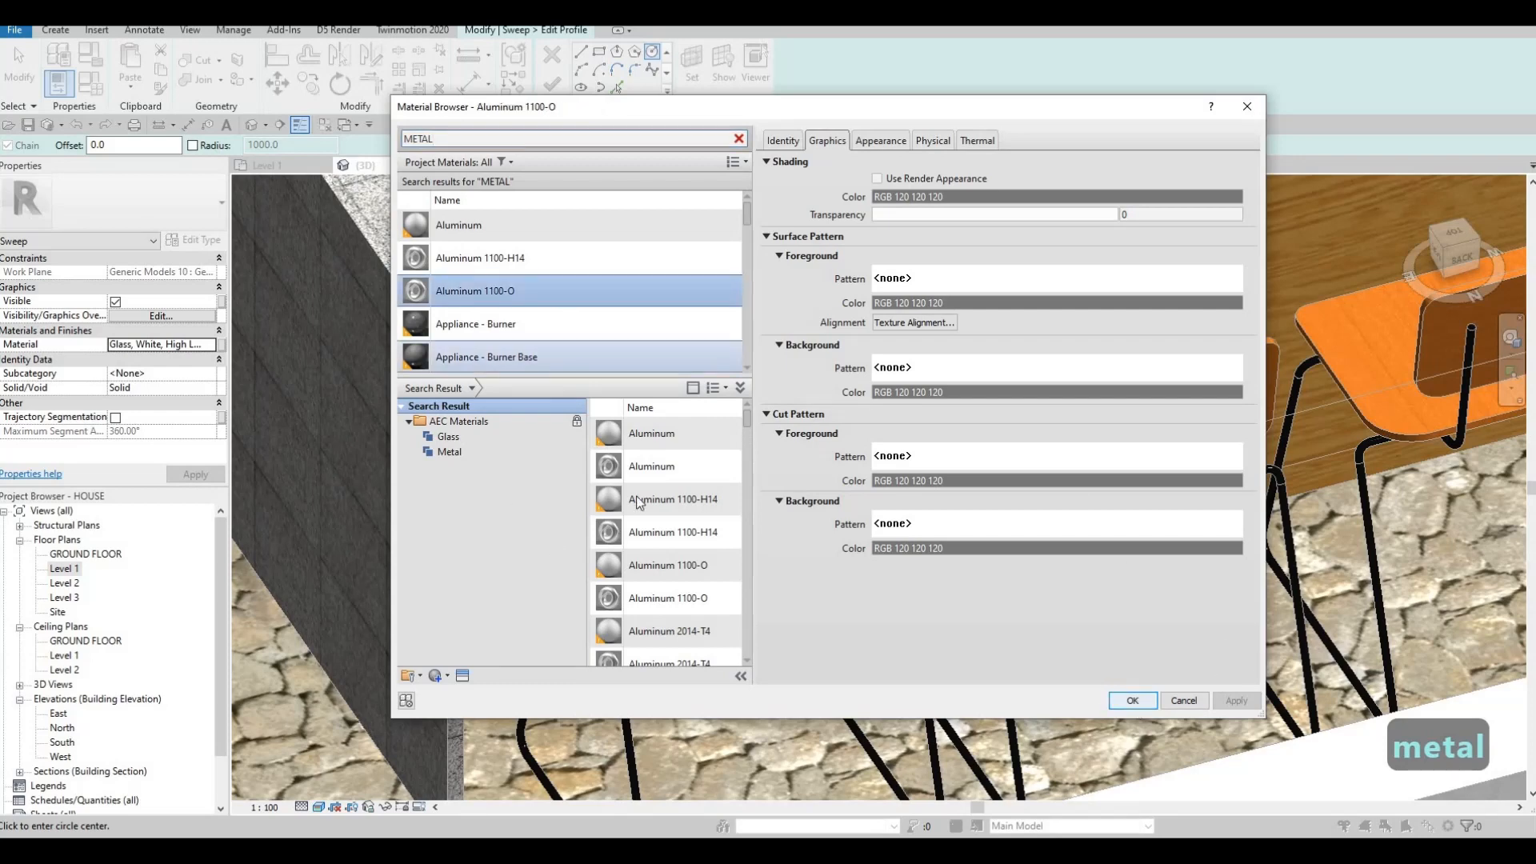
{"action": "left_click", "coordinate": [724, 565]}
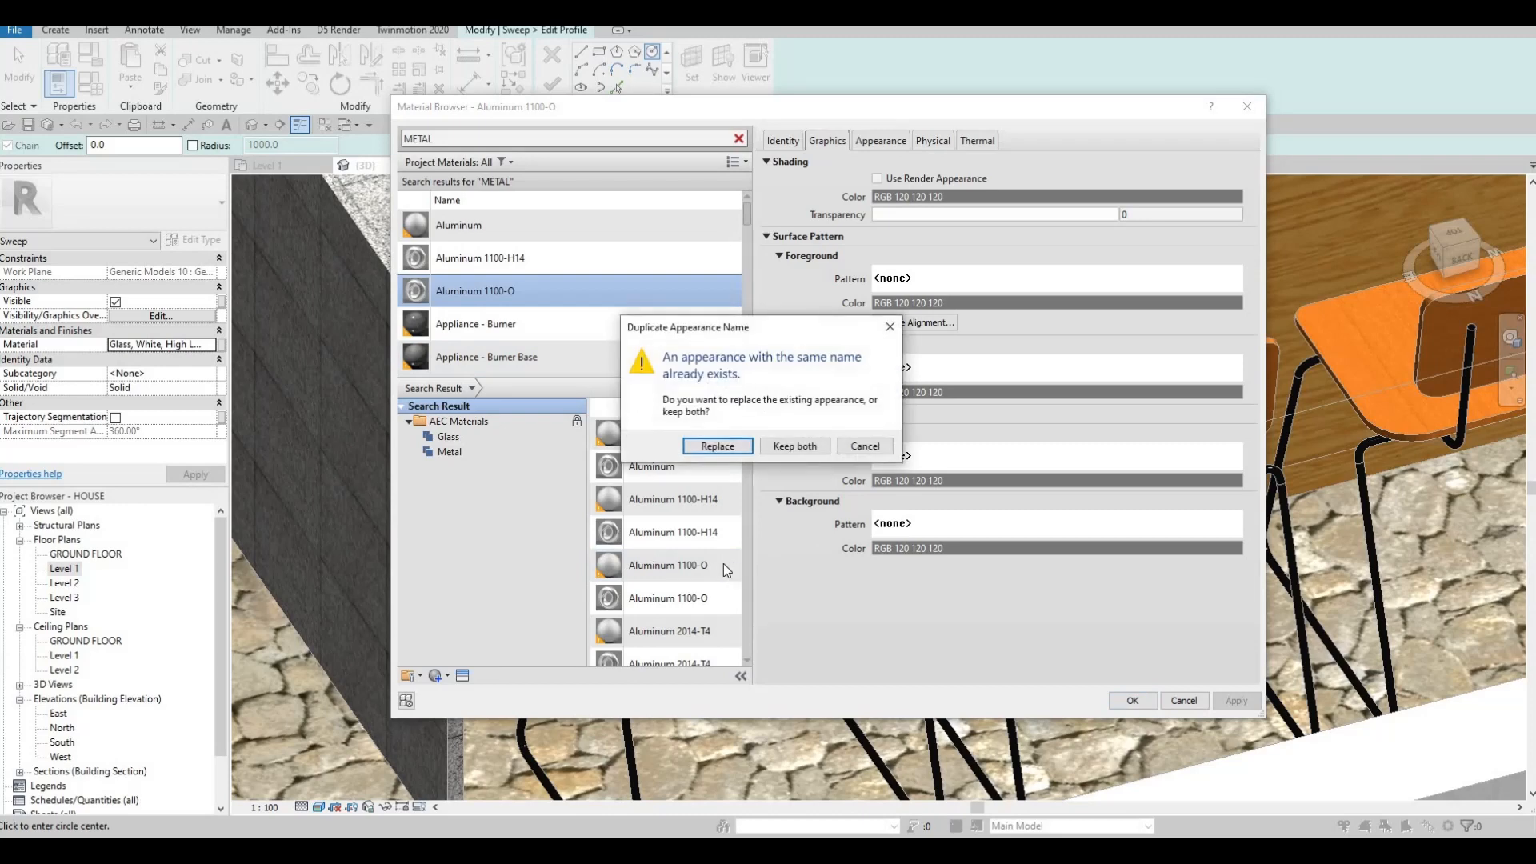
{"action": "key", "text": "Escape"}
{"action": "left_click", "coordinate": [723, 565]}
{"action": "key", "text": "Escape"}
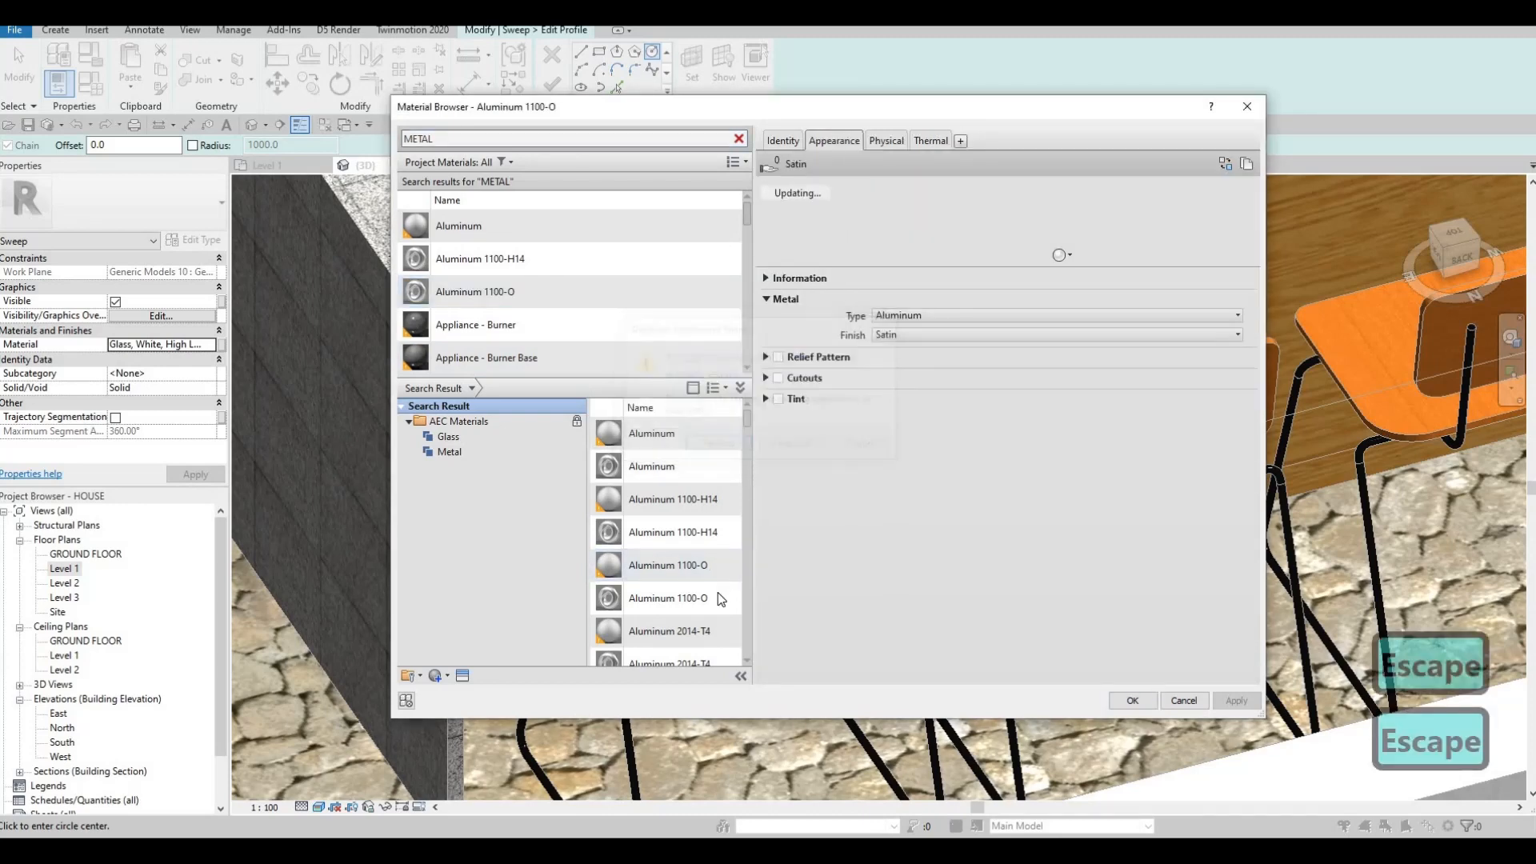
{"action": "left_click", "coordinate": [716, 631]}
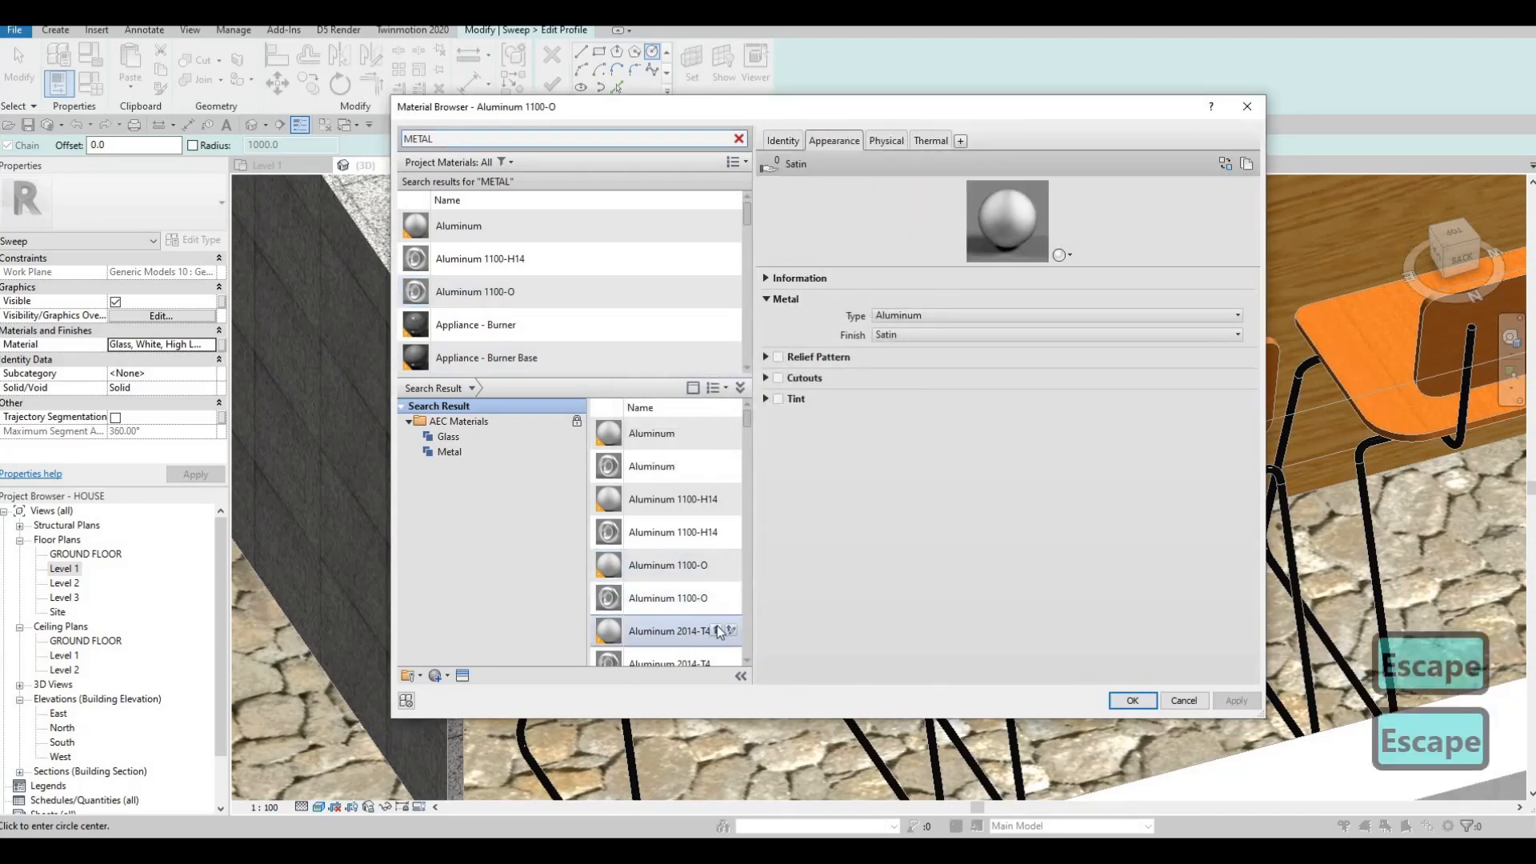
{"action": "left_click", "coordinate": [1133, 701]}
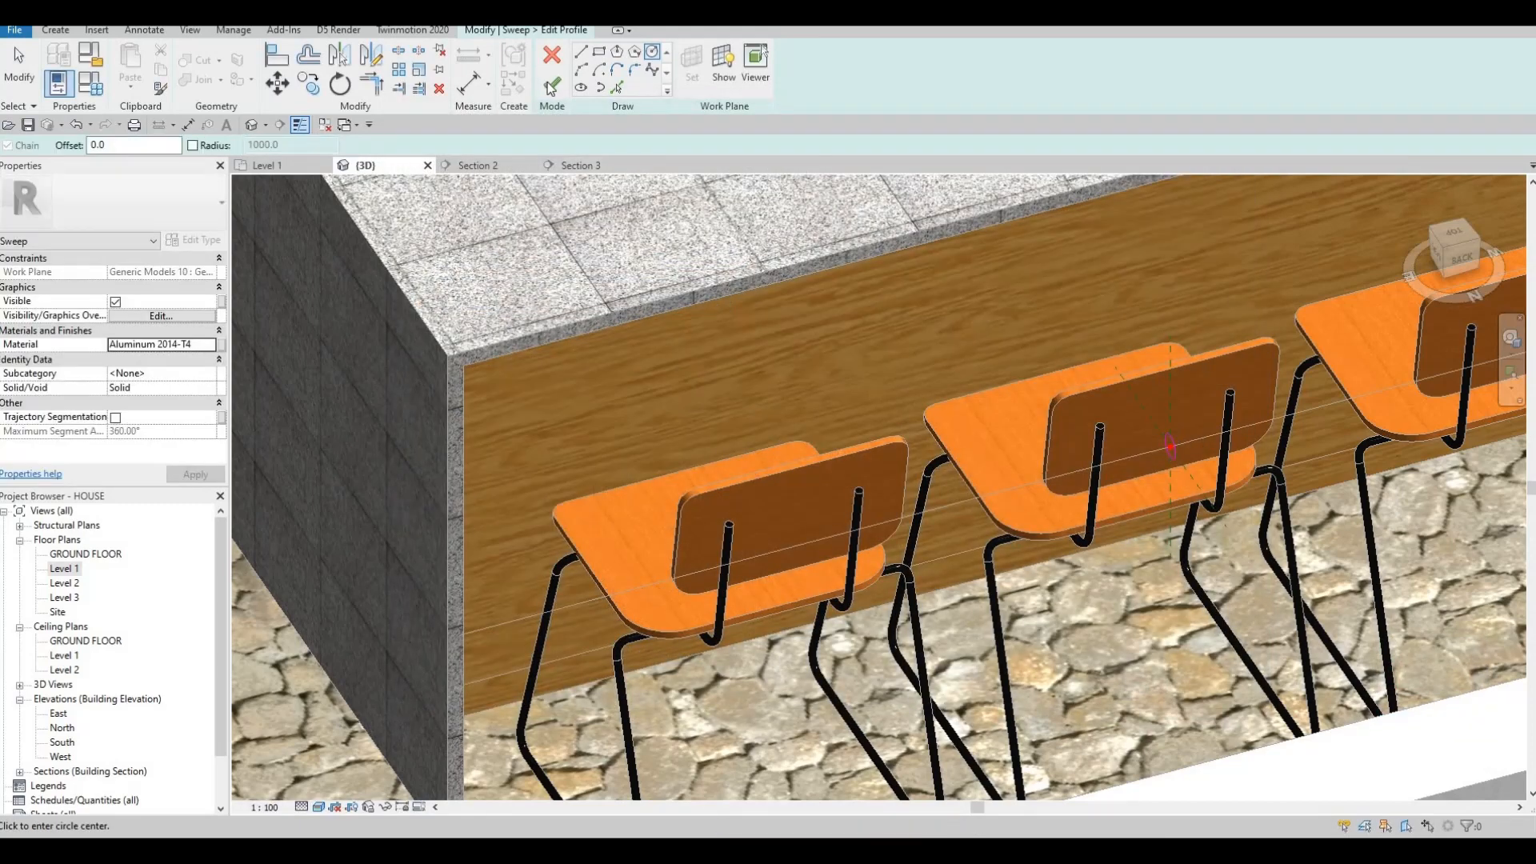
Finish the profile, the sweep and the in-place model, leaving an aluminium footrest rod.
{"action": "left_click", "coordinate": [552, 84]}
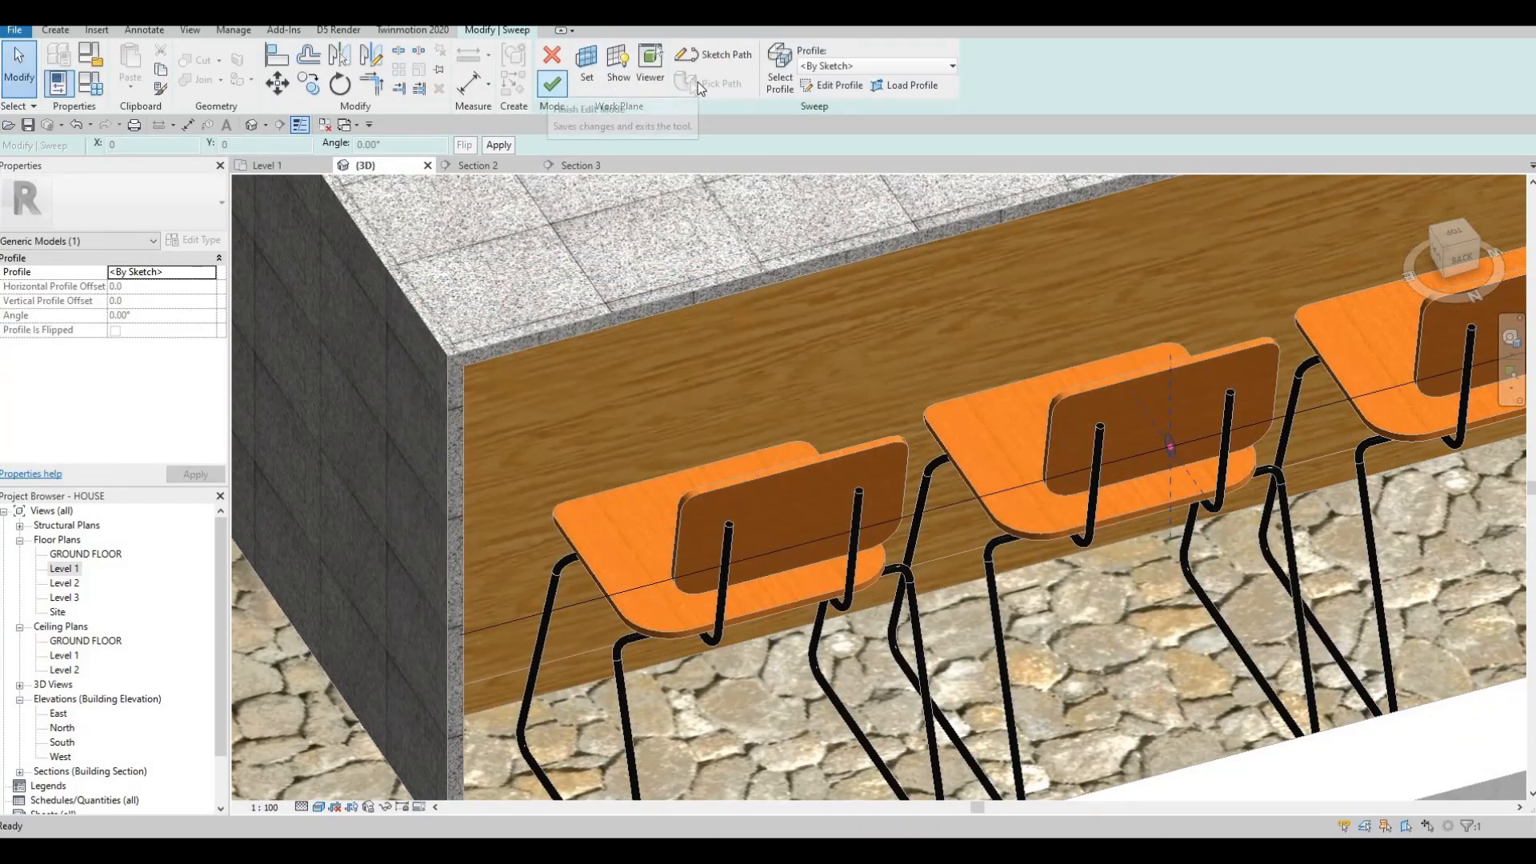
{"action": "left_click", "coordinate": [553, 85]}
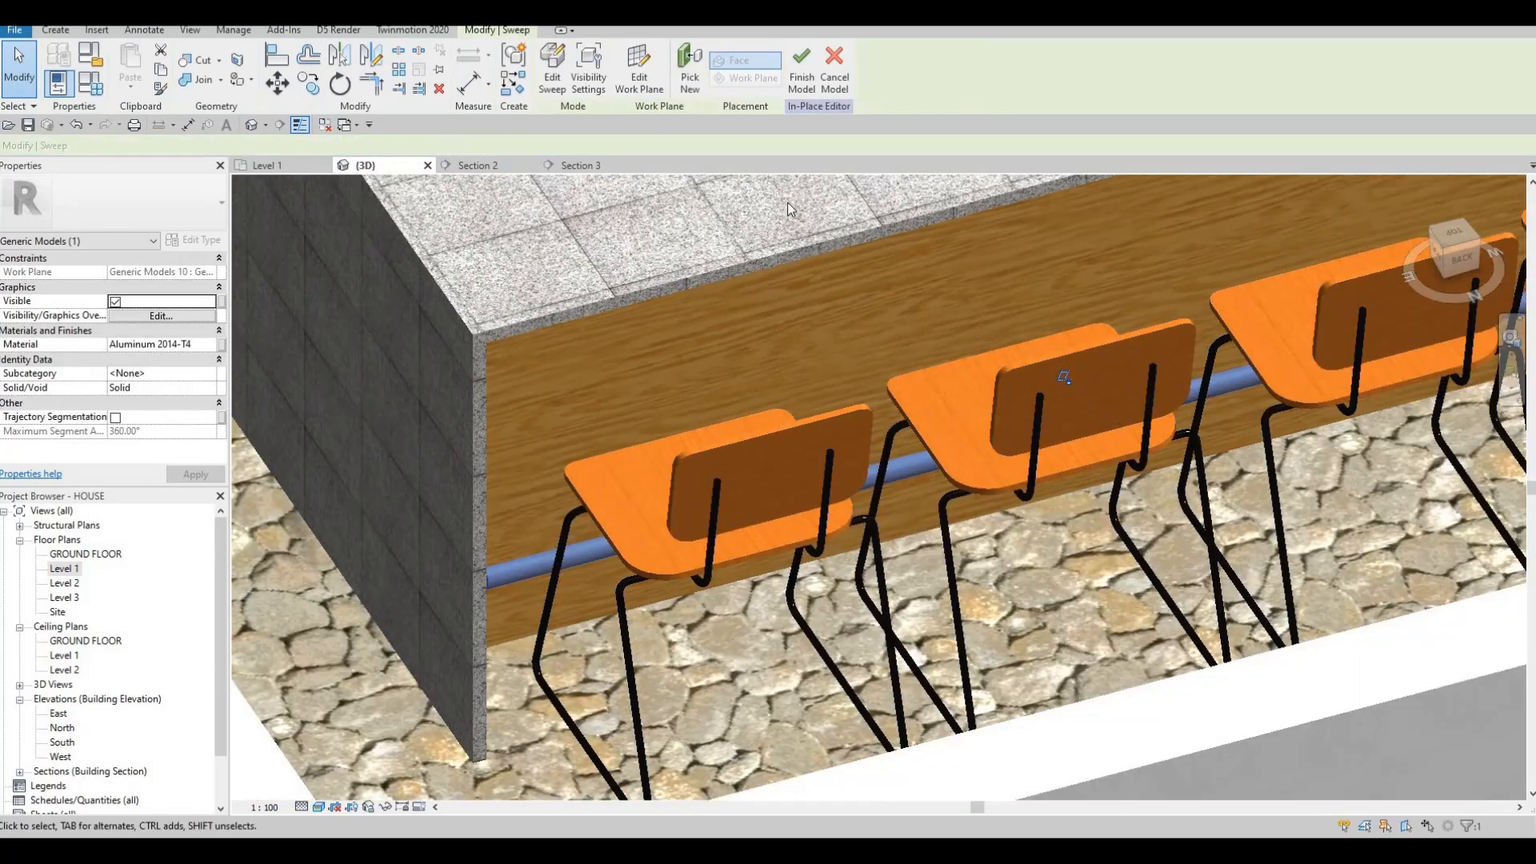
{"action": "key", "text": "Escape"}
{"action": "middle_click_drag", "start_coordinate": [787, 203], "coordinate": [757, 208], "text": "shift"}
{"action": "middle_click_drag", "start_coordinate": [842, 252], "coordinate": [413, 439], "text": "shift"}
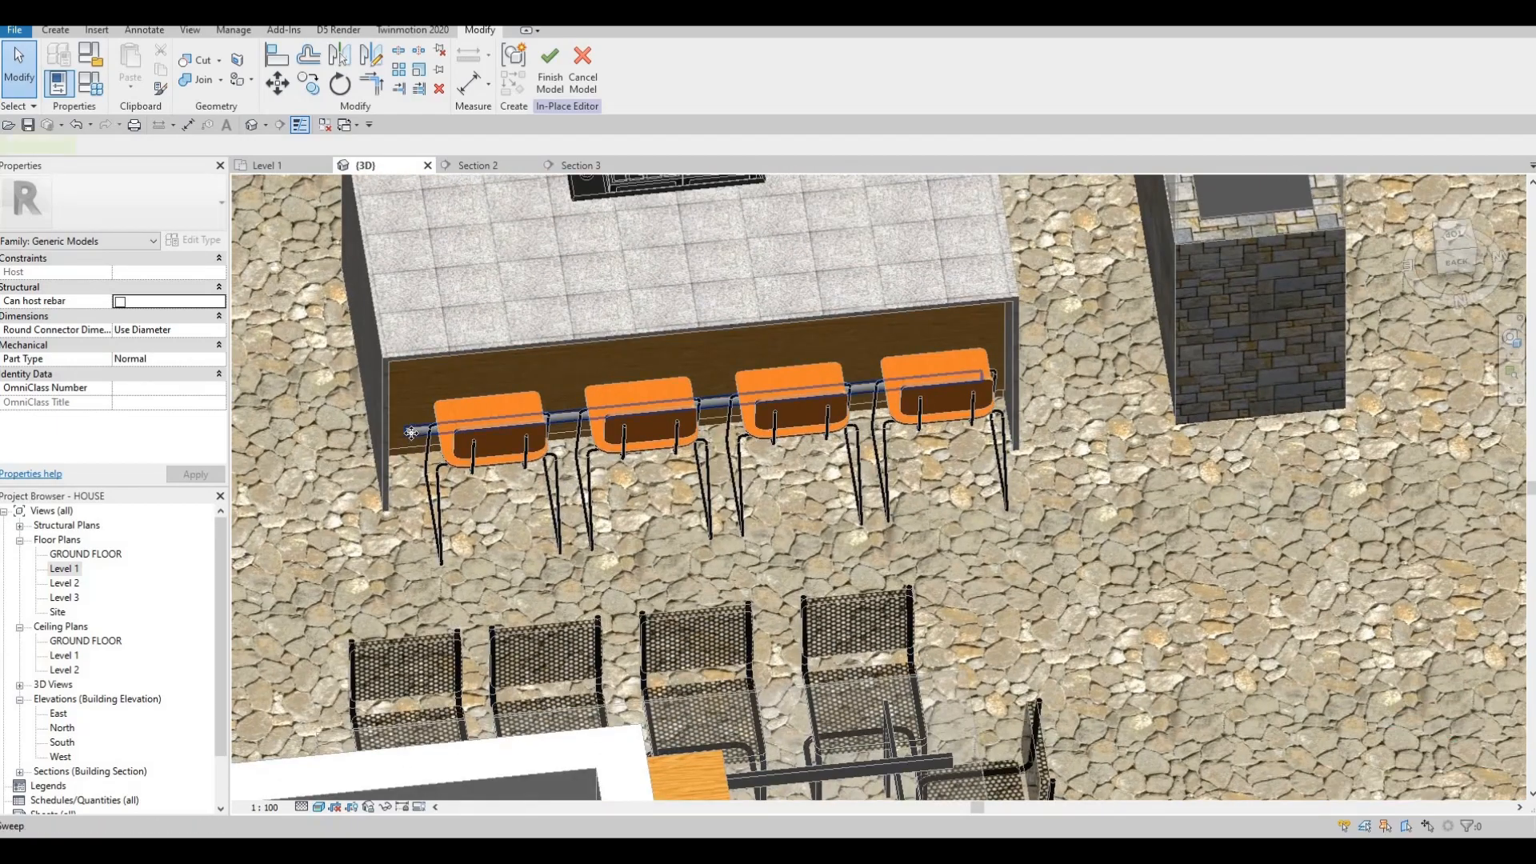
{"action": "left_click", "coordinate": [412, 435]}
{"action": "scroll", "coordinate": [412, 435], "scroll_direction": "up", "scroll_amount": 4}
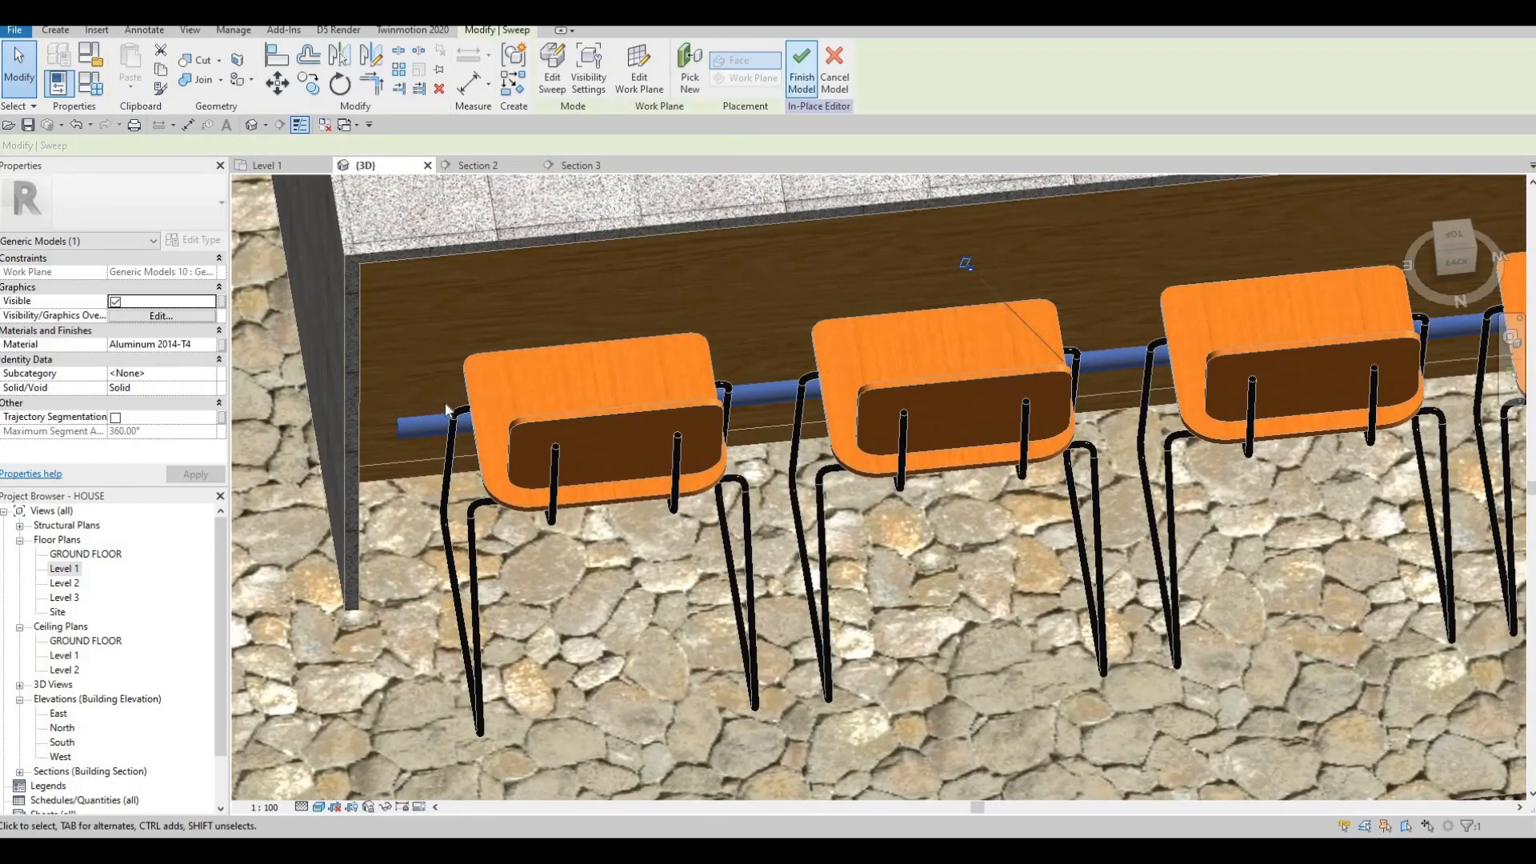
{"action": "left_click", "coordinate": [419, 425]}
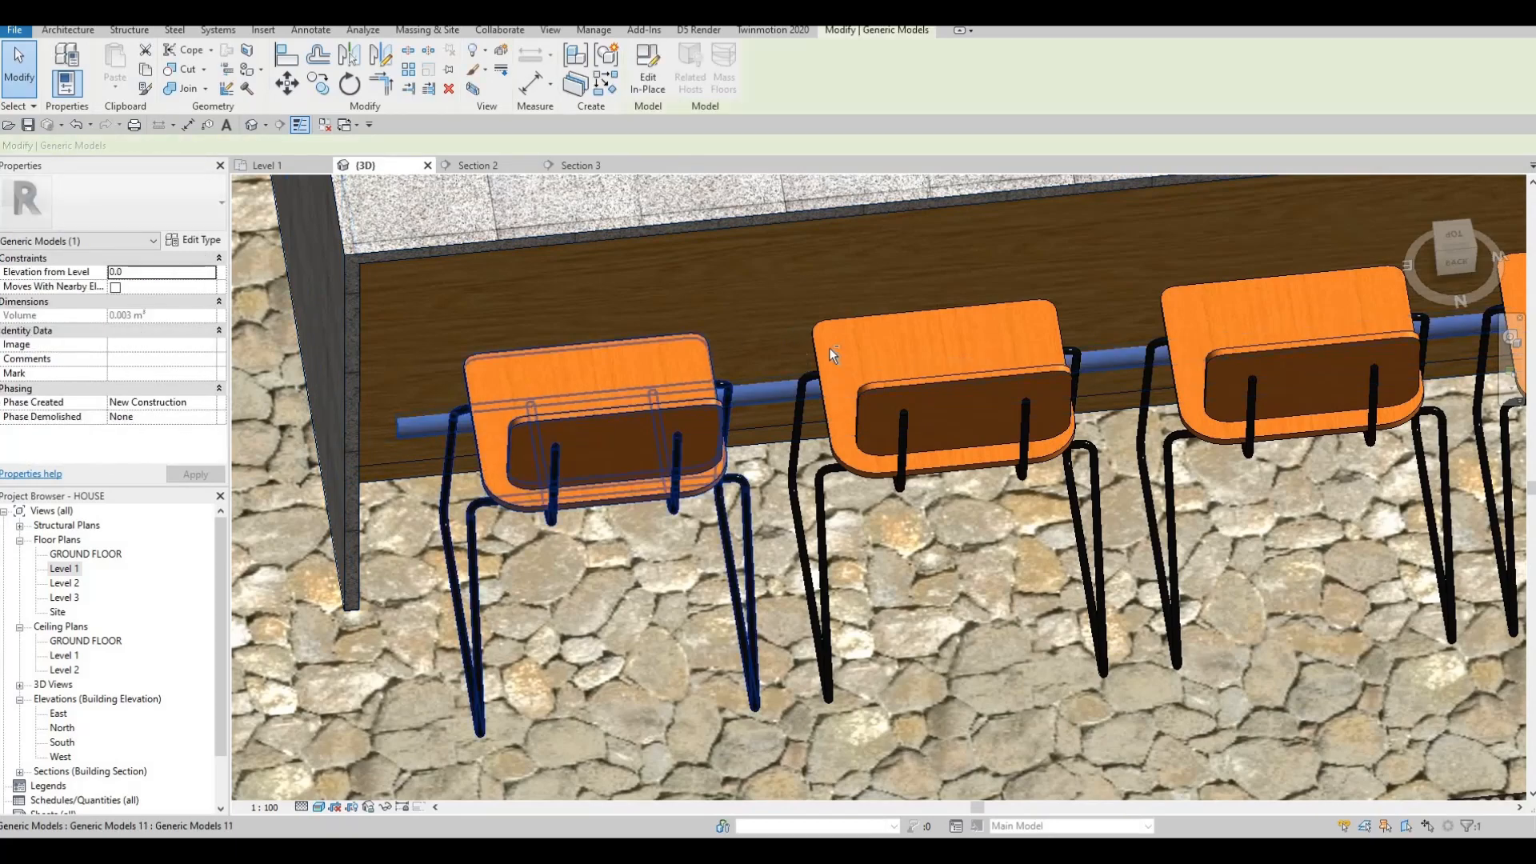
Nudge the footrest rail toward the stools with the Up arrow in the Level 1 plan.
{"action": "middle_click_drag", "start_coordinate": [829, 348], "coordinate": [773, 216], "text": "shift"}
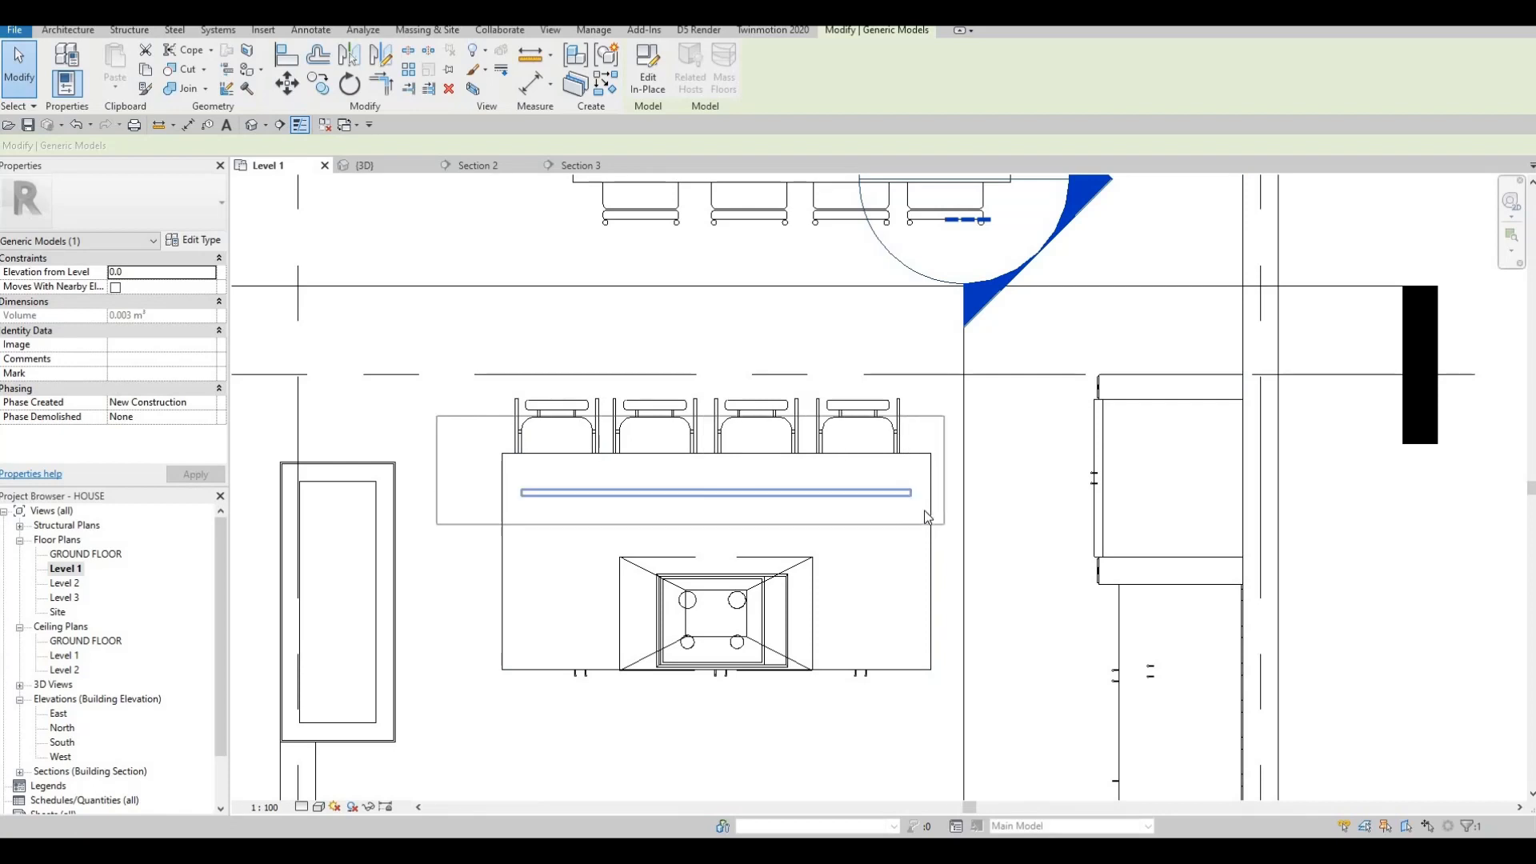
{"action": "scroll", "coordinate": [474, 458], "scroll_direction": "up", "scroll_amount": 2}
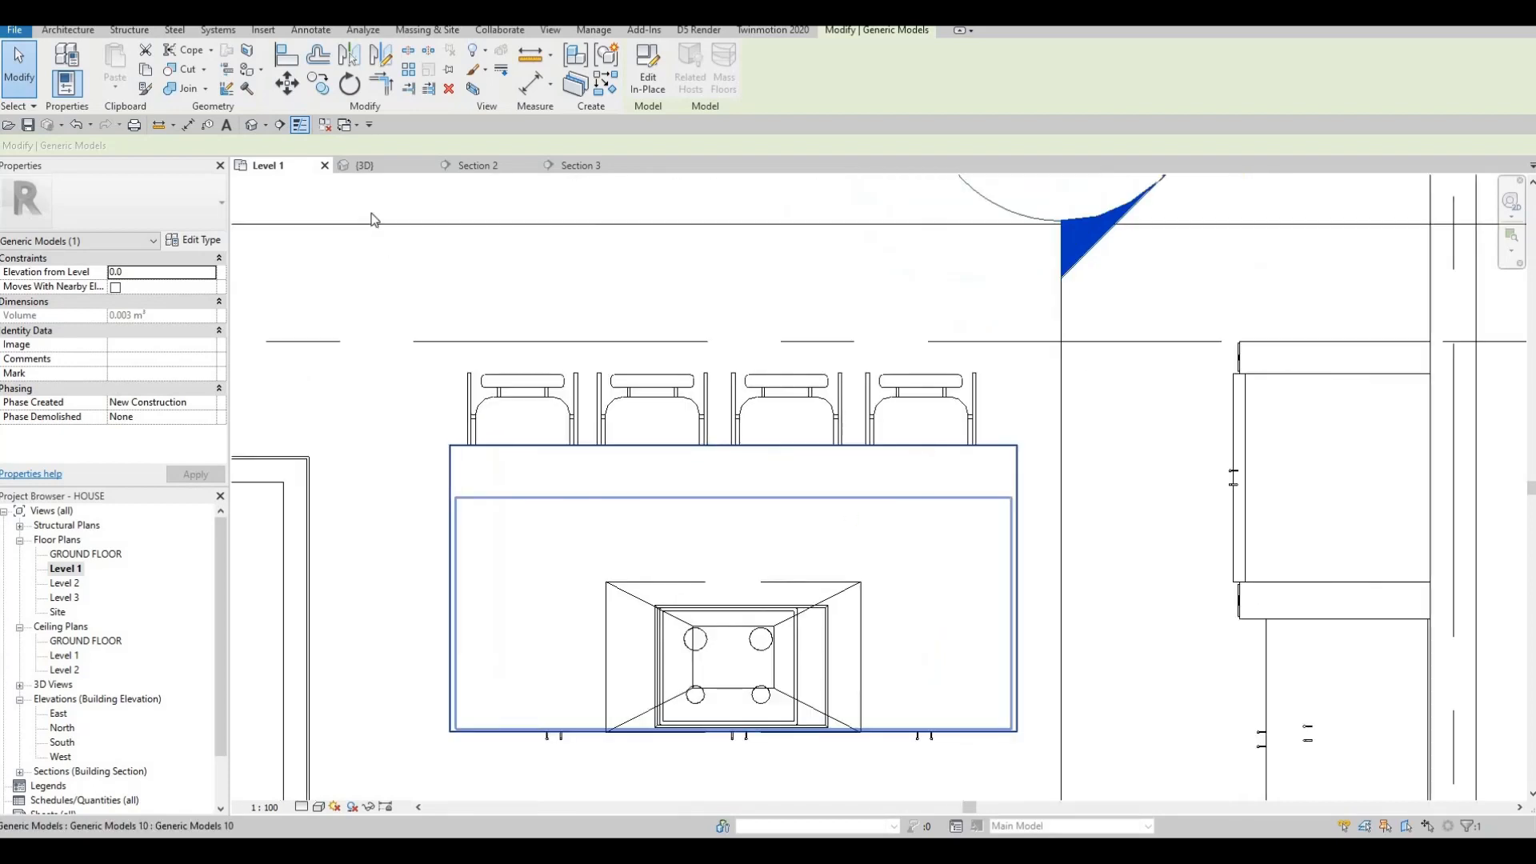
{"action": "key", "text": "Escape"}
{"action": "key", "text": "Escape"}
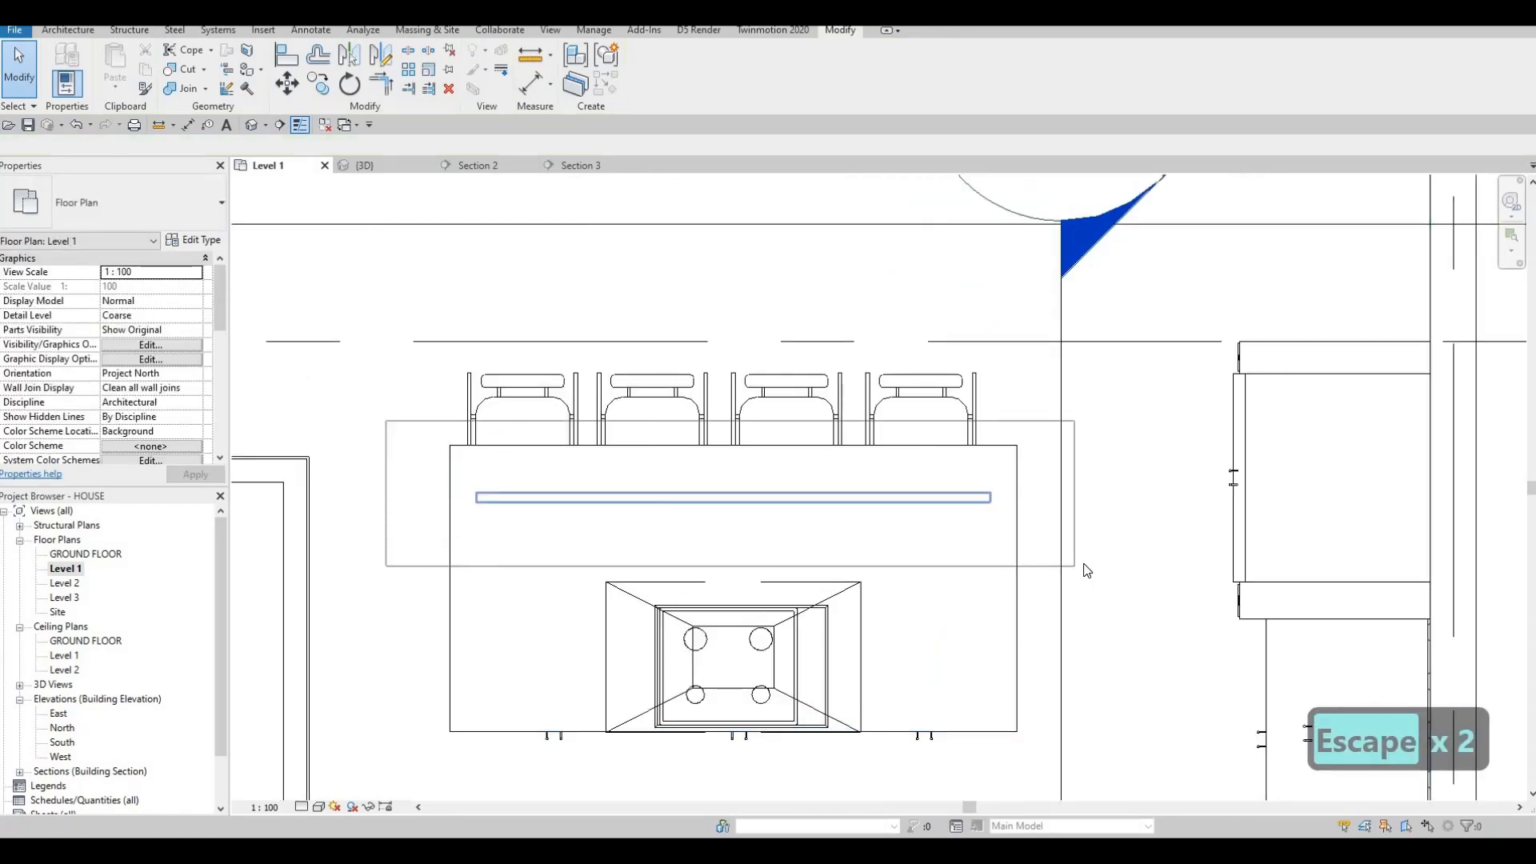
{"action": "left_click", "coordinate": [1086, 569]}
{"action": "key", "text": "Up"}
{"action": "key", "text": "Up"}
{"action": "key", "text": "Up"}
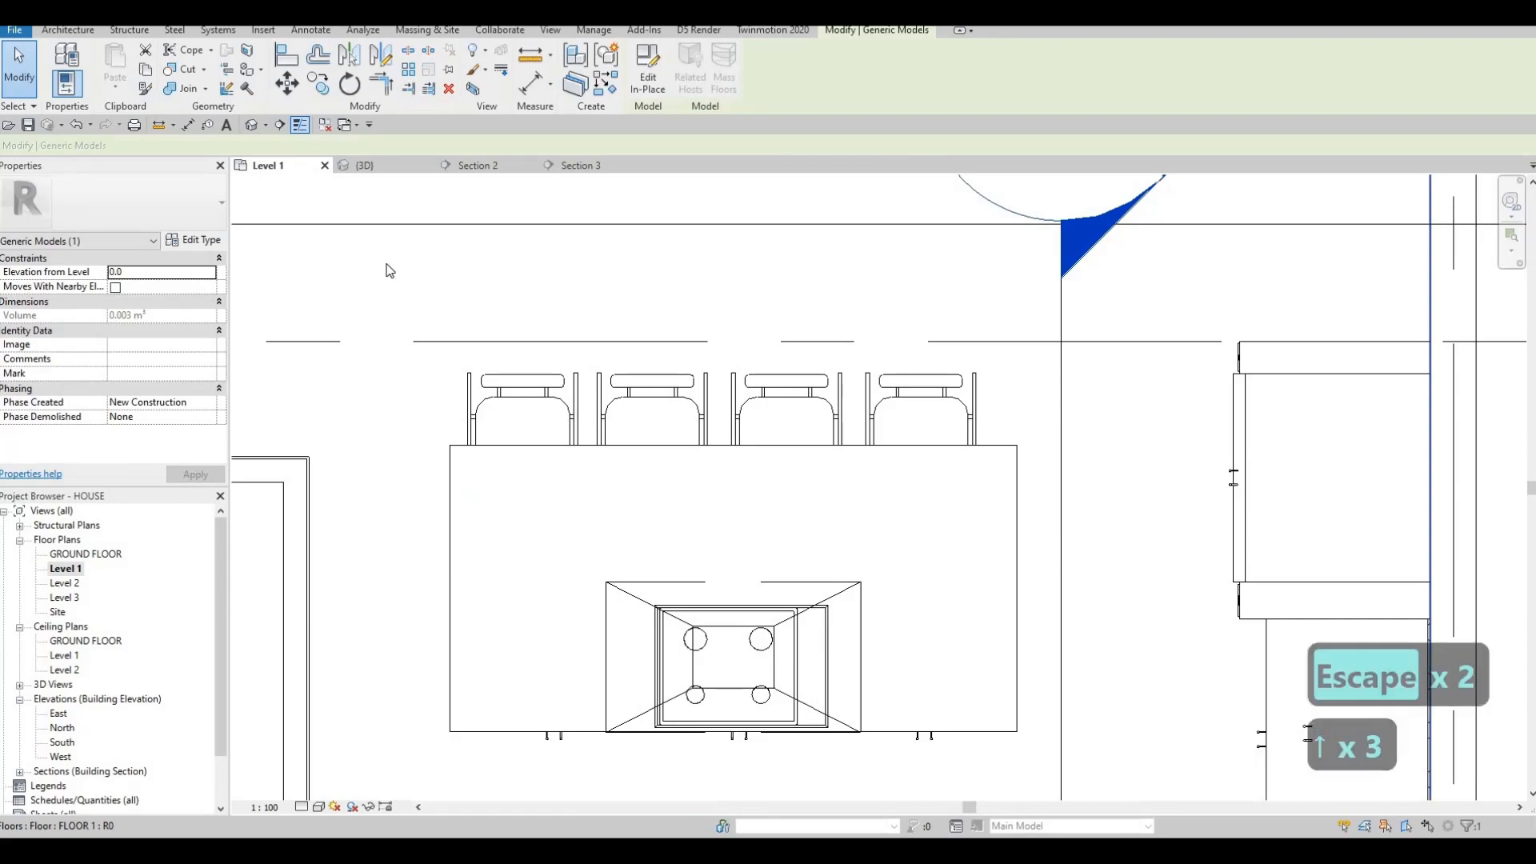
{"action": "key", "text": "Escape"}
Select the rail in the 3D view and reopen it with Edit In-Place.
{"action": "left_click", "coordinate": [365, 165]}
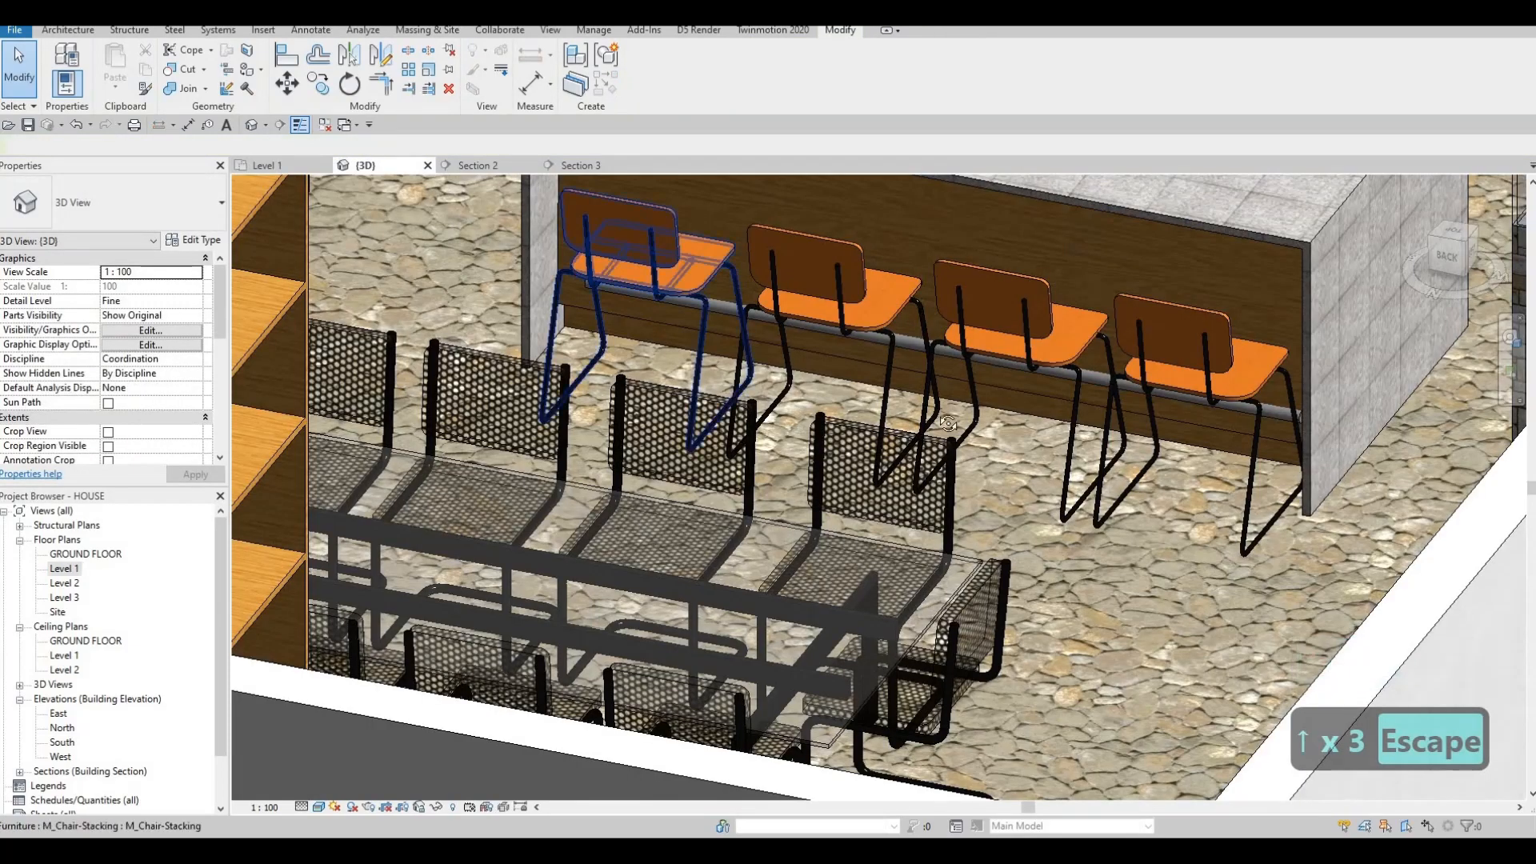
{"action": "middle_click_drag", "start_coordinate": [955, 416], "coordinate": [915, 445], "text": "shift"}
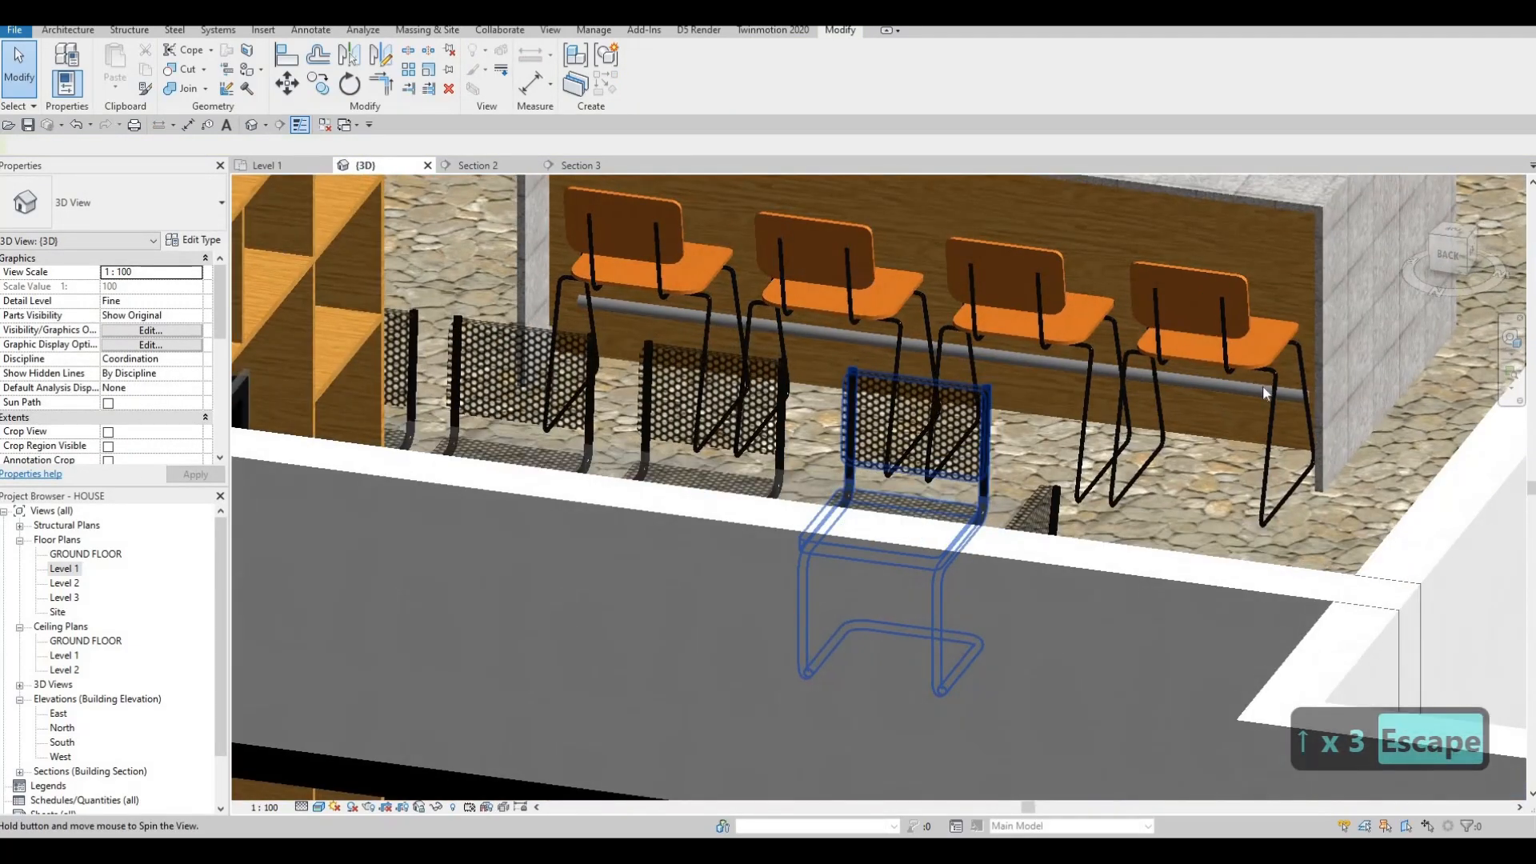
{"action": "scroll", "coordinate": [1272, 408], "scroll_direction": "up", "scroll_amount": 3}
{"action": "left_click", "coordinate": [1306, 420]}
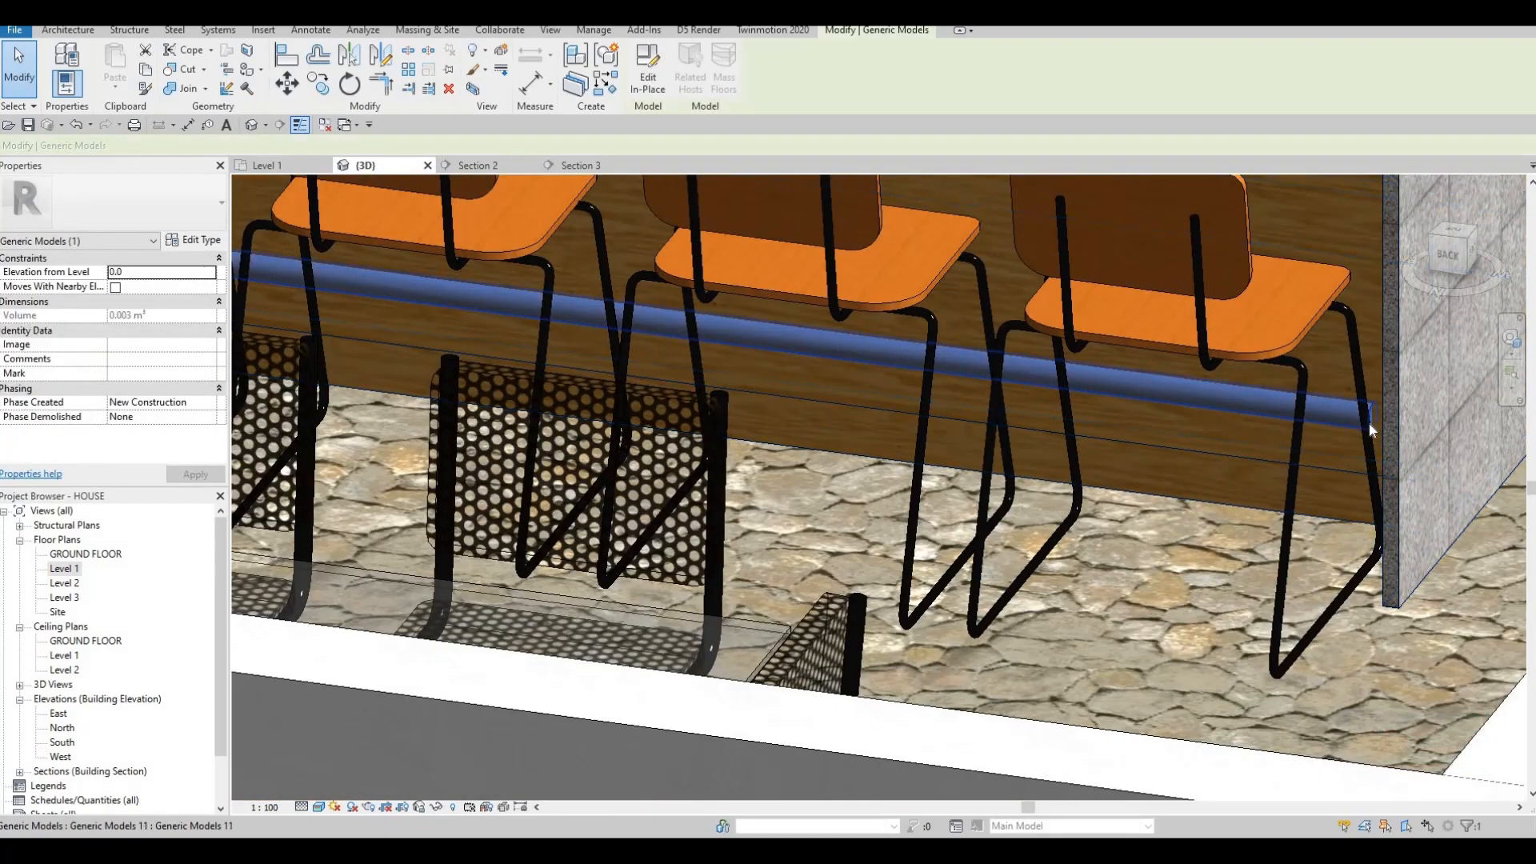
{"action": "middle_click_drag", "start_coordinate": [1368, 430], "coordinate": [1317, 394], "text": "shift"}
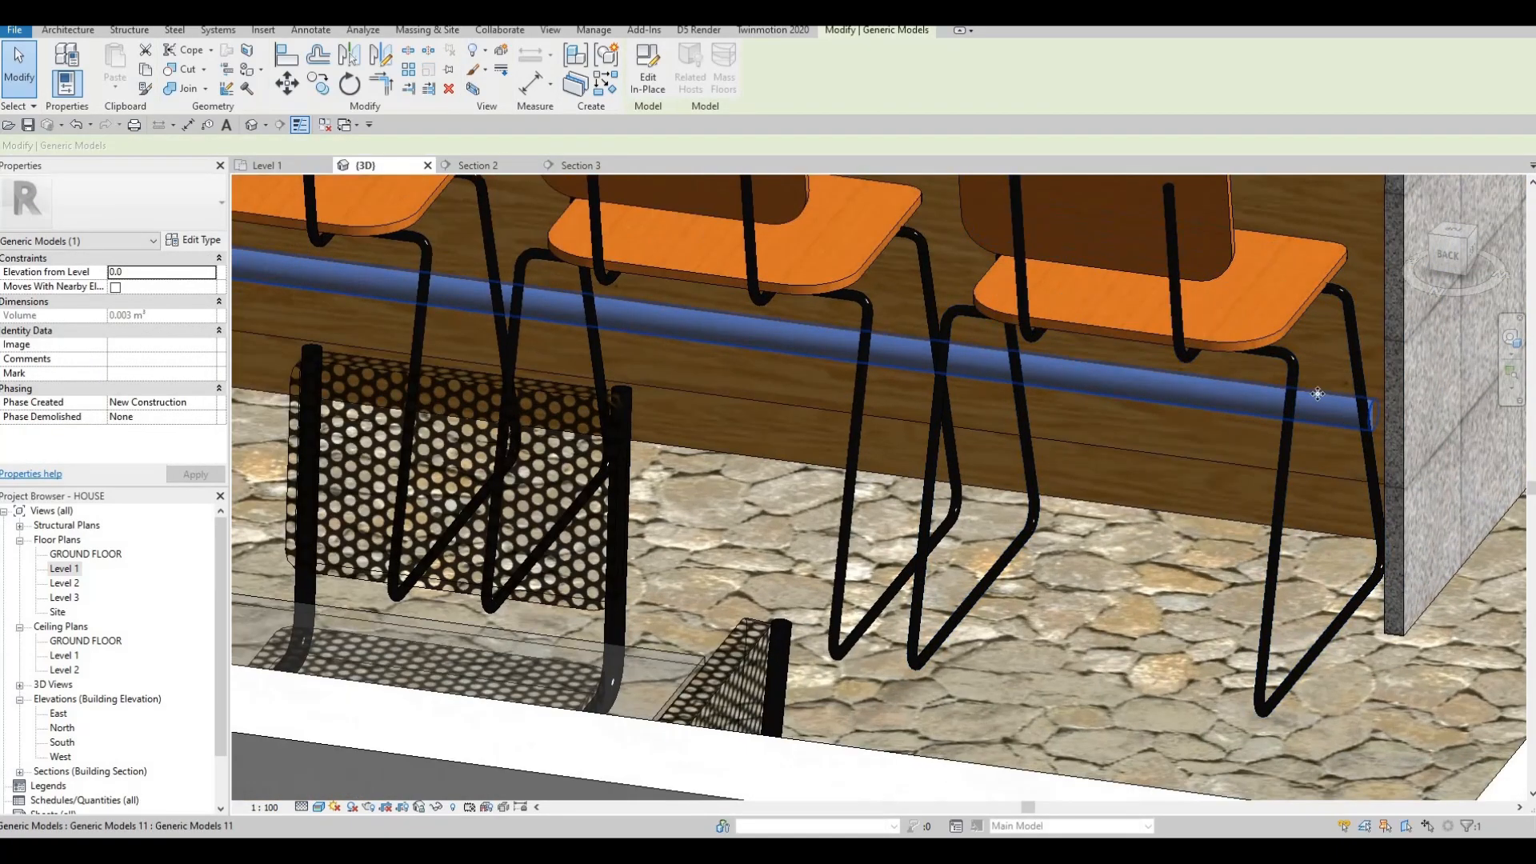
{"action": "left_click", "coordinate": [644, 75]}
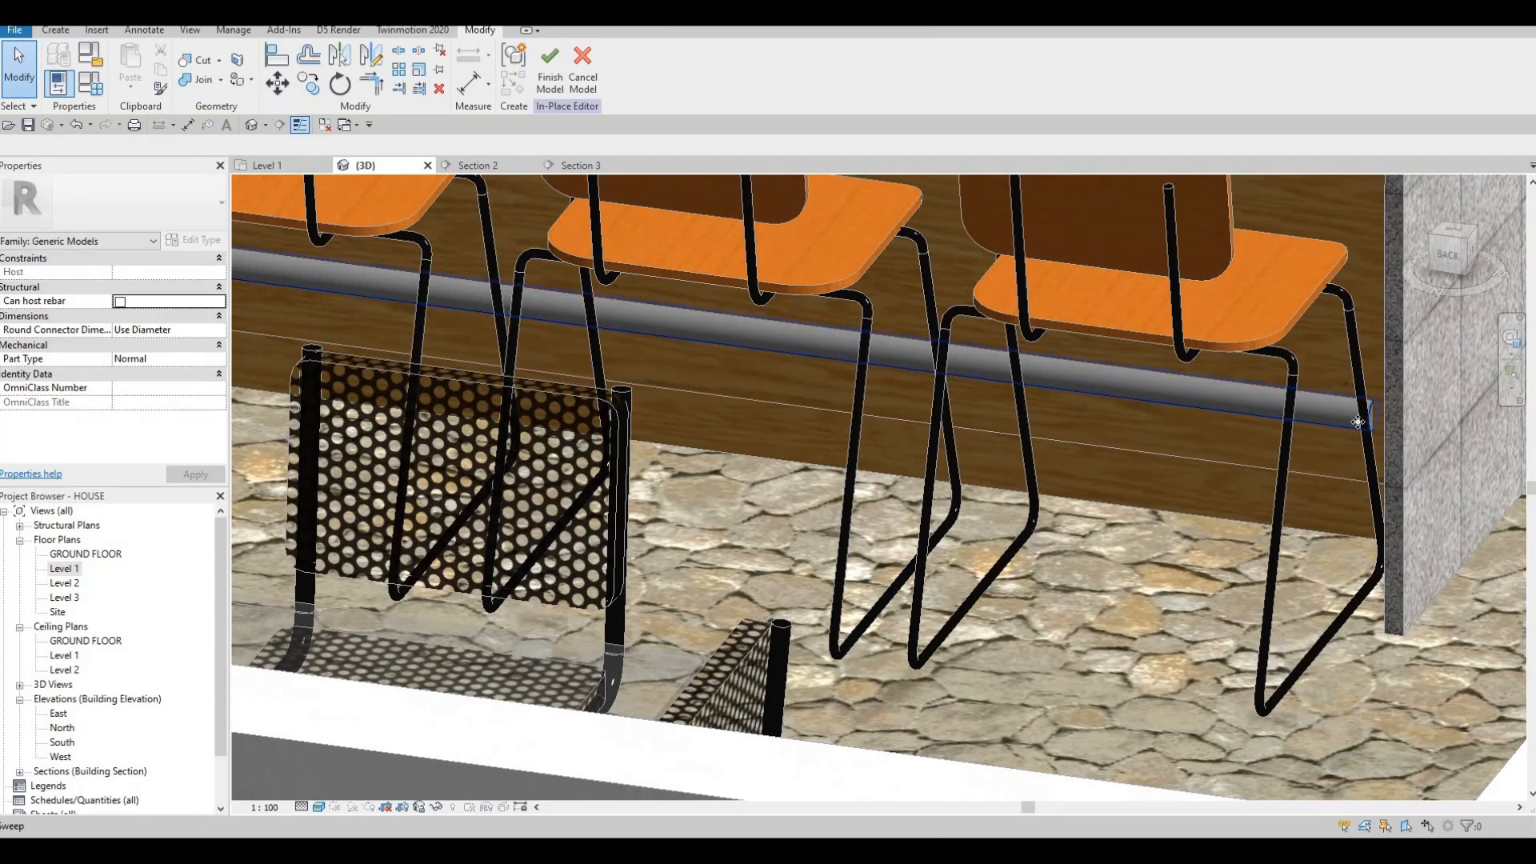
Edit the rail's sweep path and drag its ends in the 3D view.
{"action": "left_click", "coordinate": [1179, 423]}
{"action": "middle_click_drag", "start_coordinate": [1268, 395], "coordinate": [710, 104], "text": "shift"}
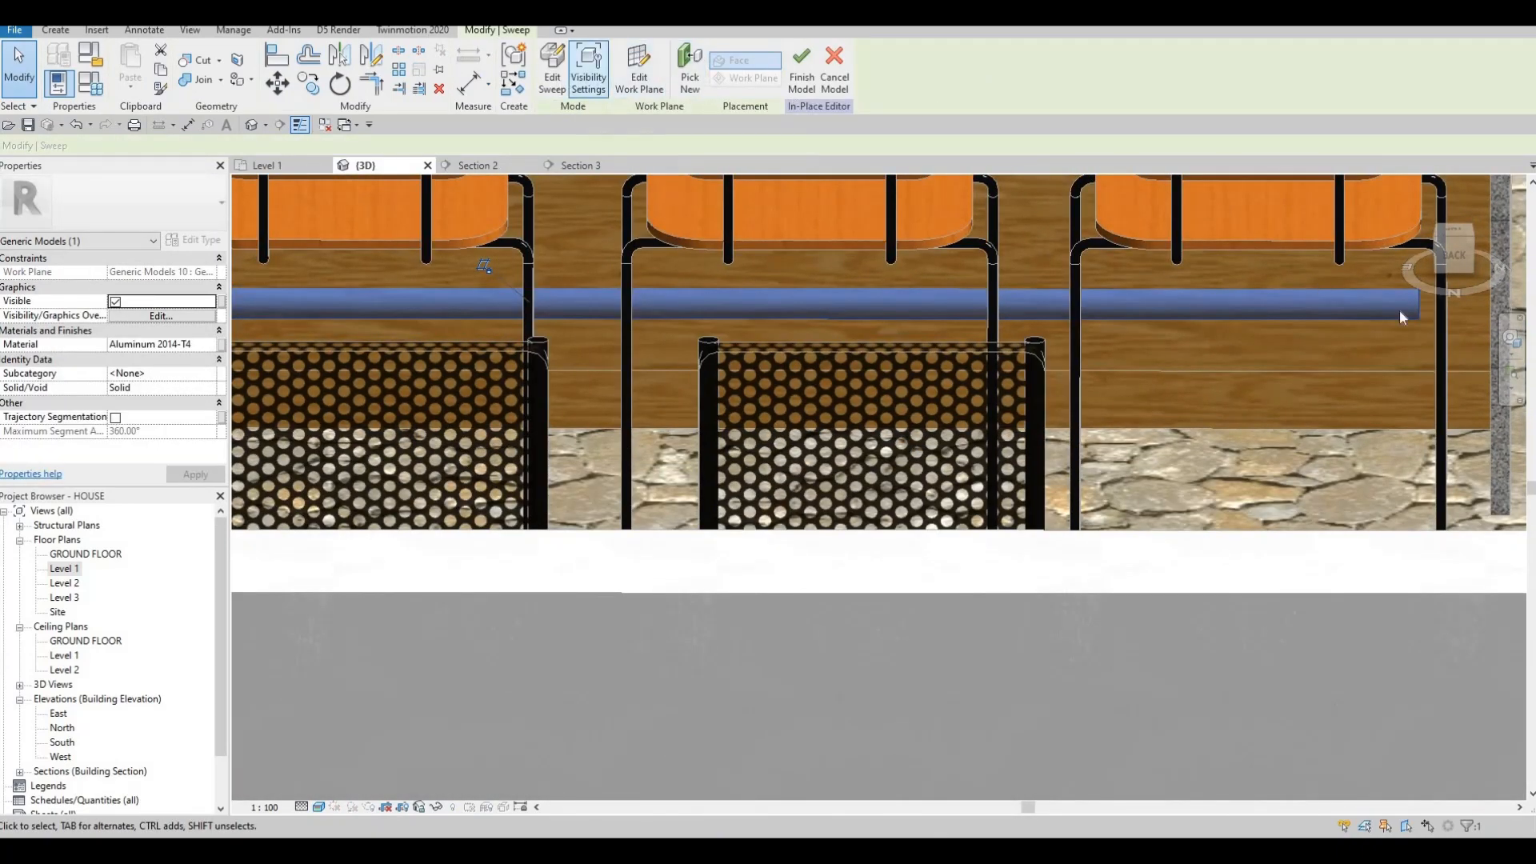
{"action": "left_click", "coordinate": [552, 73]}
{"action": "middle_click_drag", "start_coordinate": [1014, 306], "coordinate": [942, 357]}
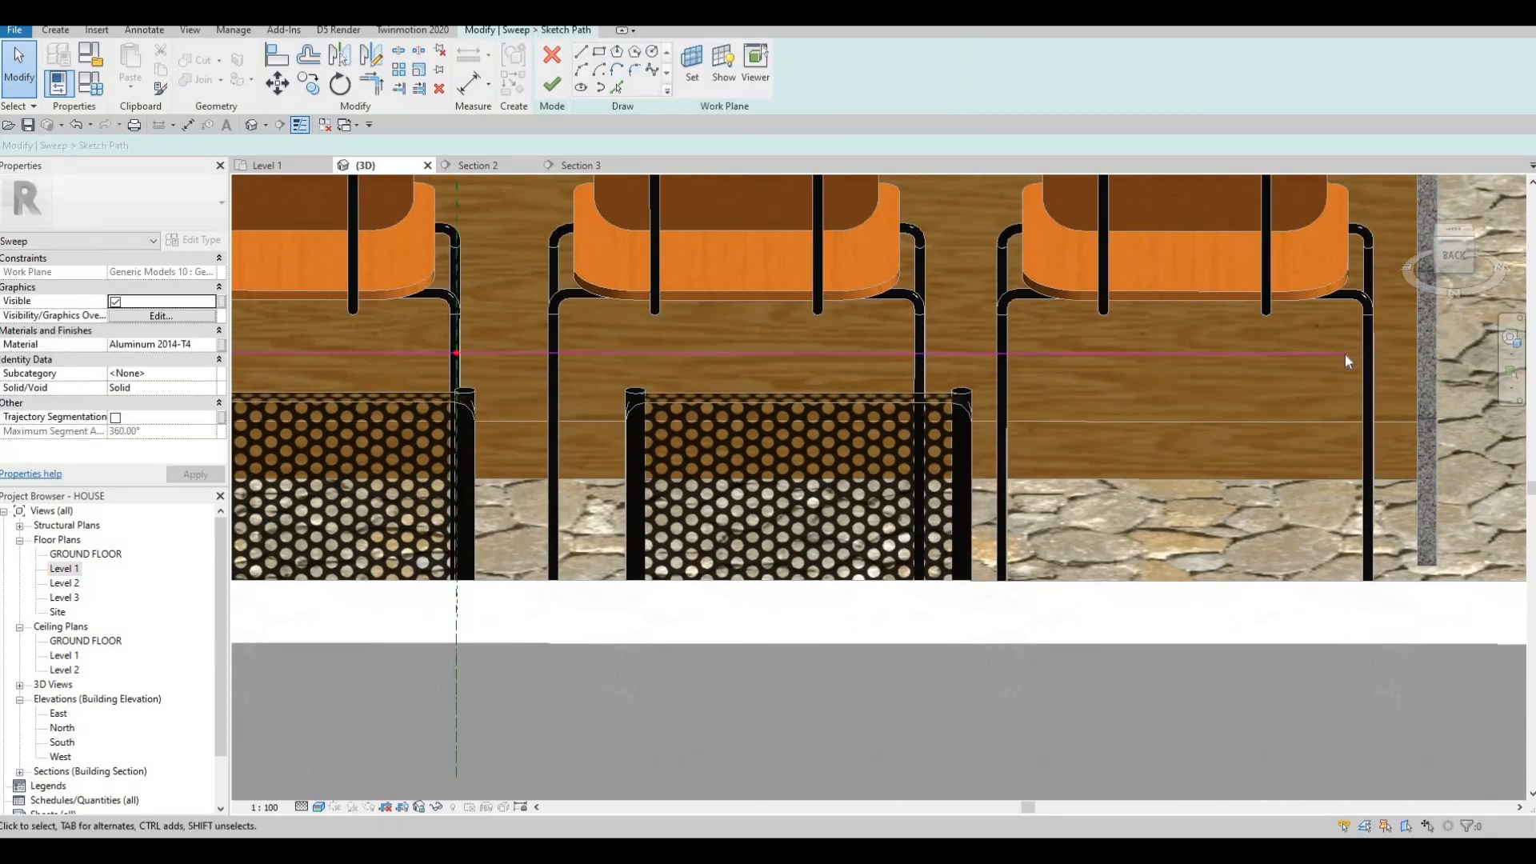
{"action": "left_click_drag", "start_coordinate": [1419, 354], "coordinate": [1417, 354]}
{"action": "mouse_move", "coordinate": [377, 363]}
{"action": "middle_mouse_down"}
{"action": "mouse_move", "coordinate": [708, 363]}
{"action": "mouse_move", "coordinate": [1029, 440]}
{"action": "mouse_move", "coordinate": [1119, 415]}
{"action": "middle_mouse_up"}
{"action": "scroll", "coordinate": [1093, 418], "scroll_direction": "down", "scroll_amount": 1}
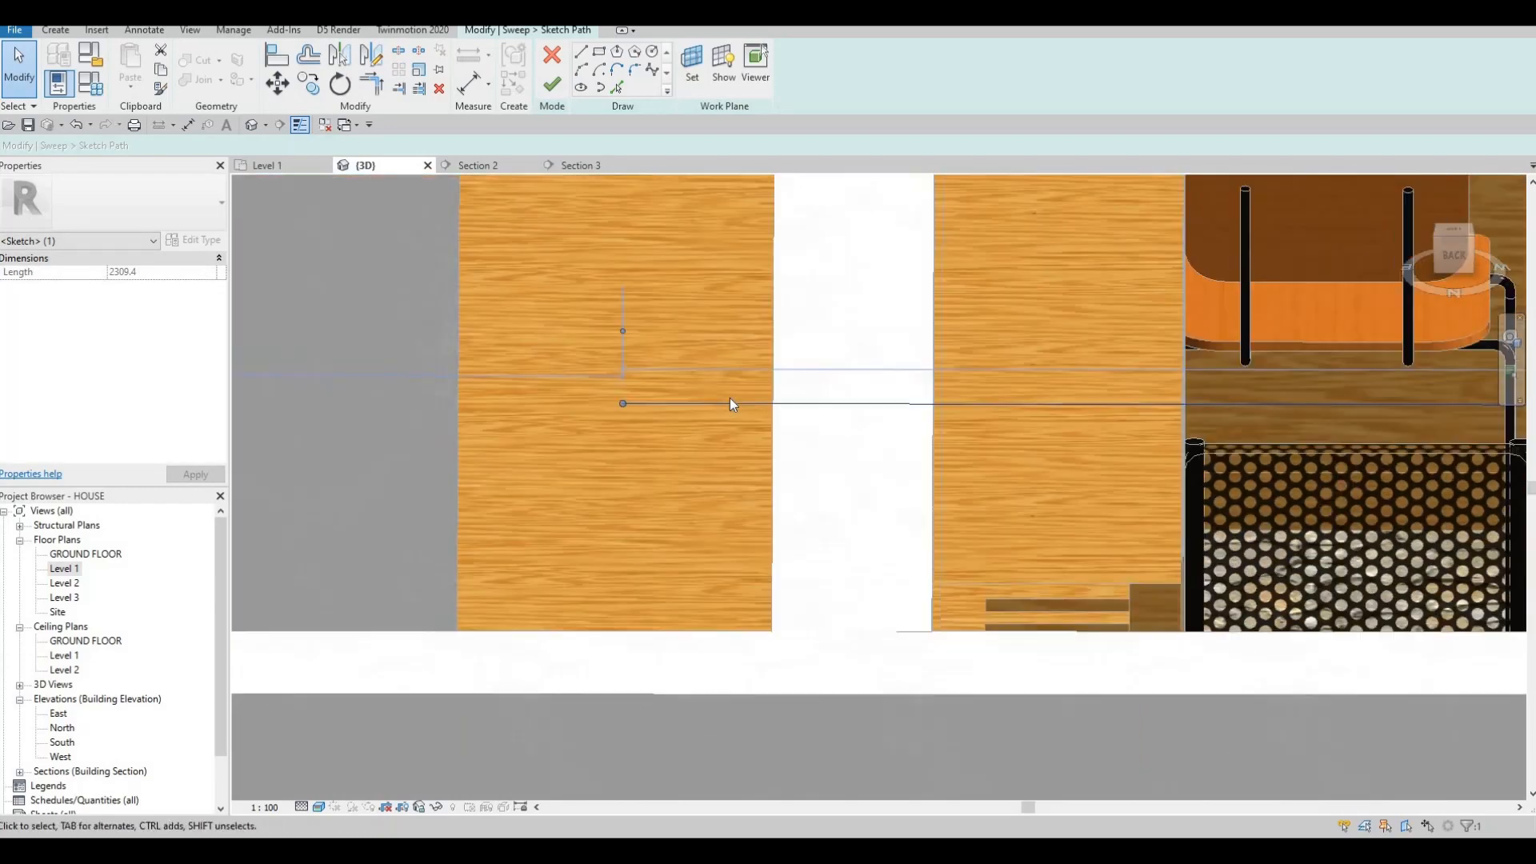
{"action": "left_click_drag", "start_coordinate": [737, 407], "coordinate": [601, 404]}
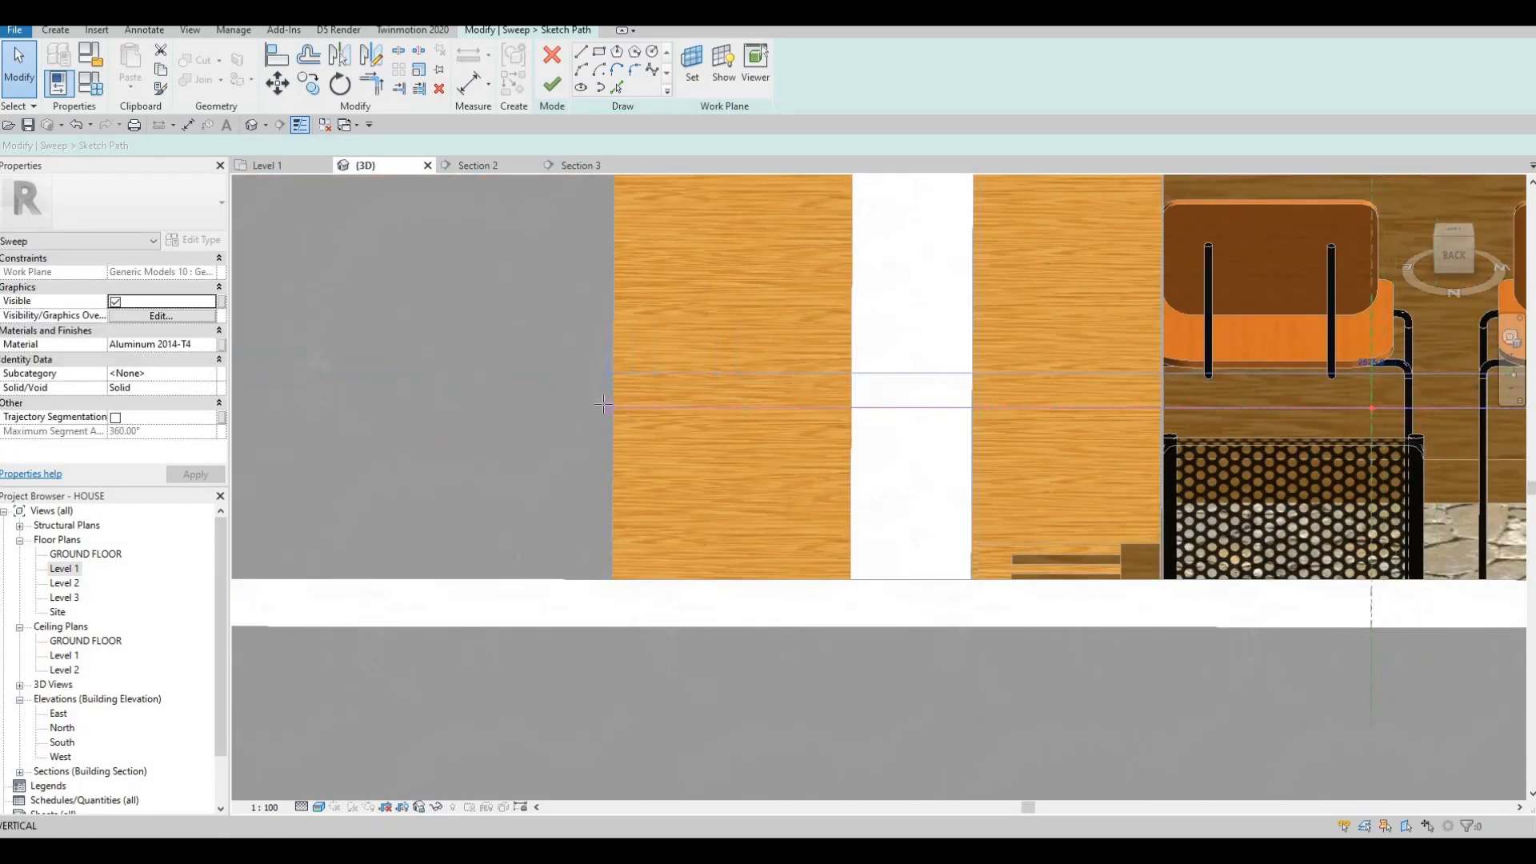
{"action": "middle_click_drag", "start_coordinate": [613, 440], "coordinate": [650, 296], "text": "shift"}
{"action": "left_click", "coordinate": [649, 296]}
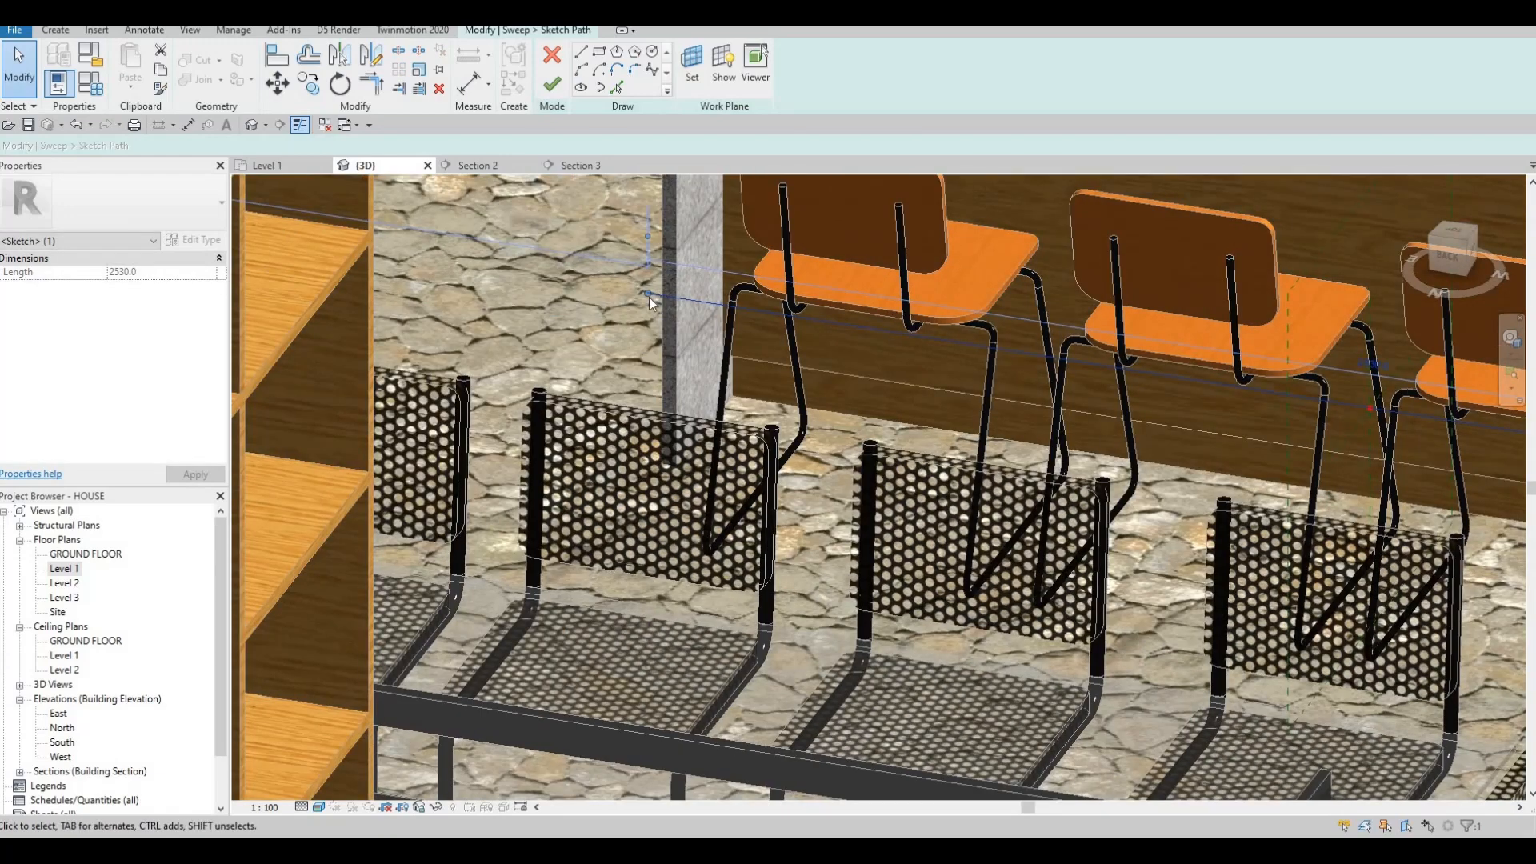
{"action": "left_click_drag", "start_coordinate": [679, 302], "coordinate": [674, 296]}
Set the path length to 2400 in Section 2, finish path and sweep, and check in 3D.
{"action": "left_click", "coordinate": [479, 165]}
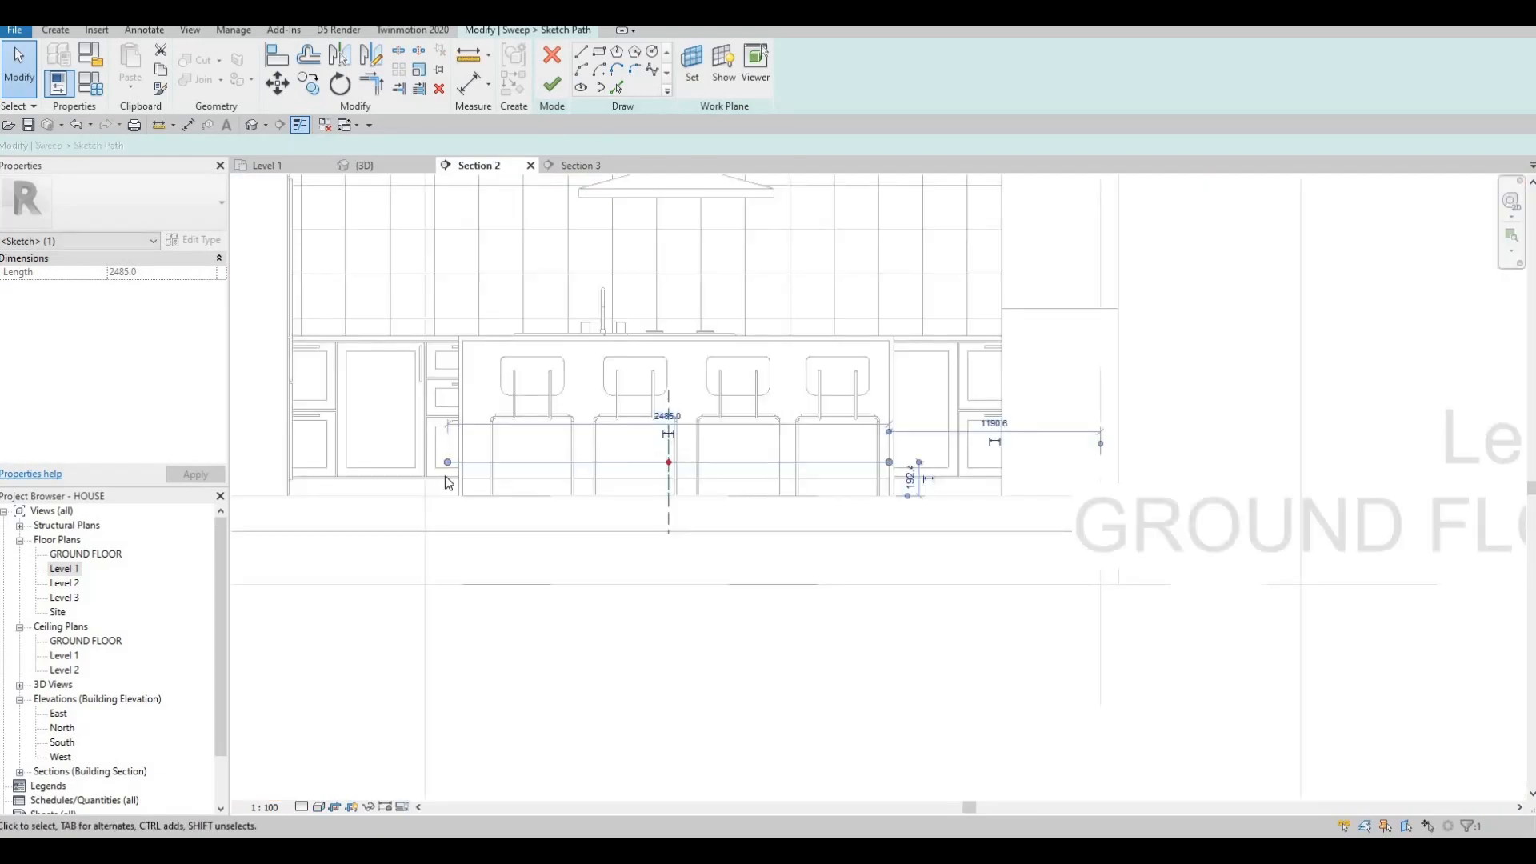
{"action": "scroll", "coordinate": [452, 466], "scroll_direction": "up", "scroll_amount": 3}
{"action": "left_click_drag", "start_coordinate": [494, 456], "coordinate": [497, 455]}
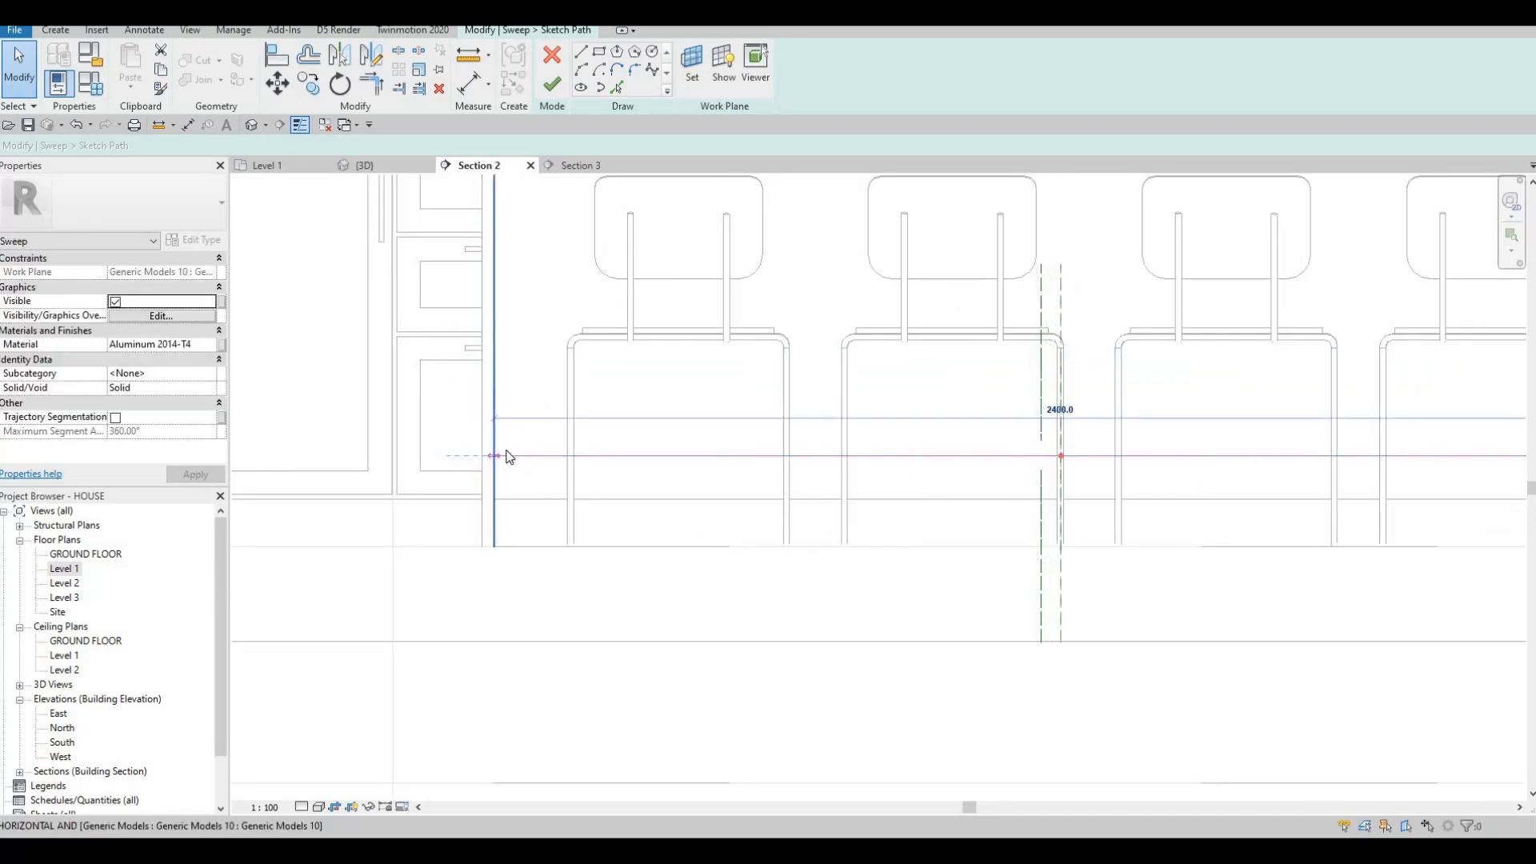
{"action": "scroll", "coordinate": [781, 487], "scroll_direction": "down", "scroll_amount": 2}
{"action": "scroll", "coordinate": [1120, 456], "scroll_direction": "up", "scroll_amount": 3}
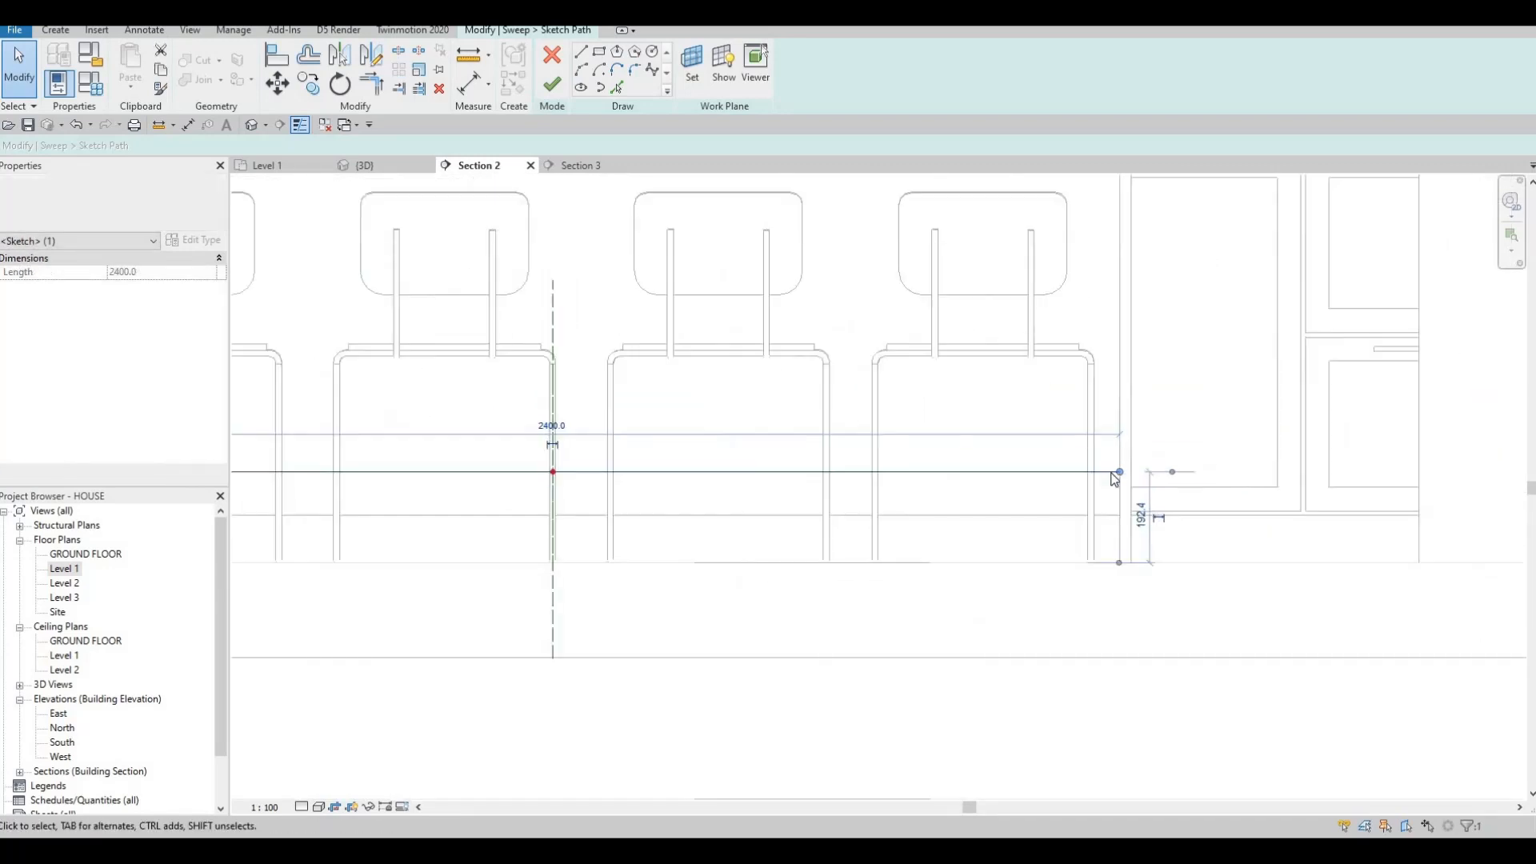
{"action": "left_click", "coordinate": [552, 83]}
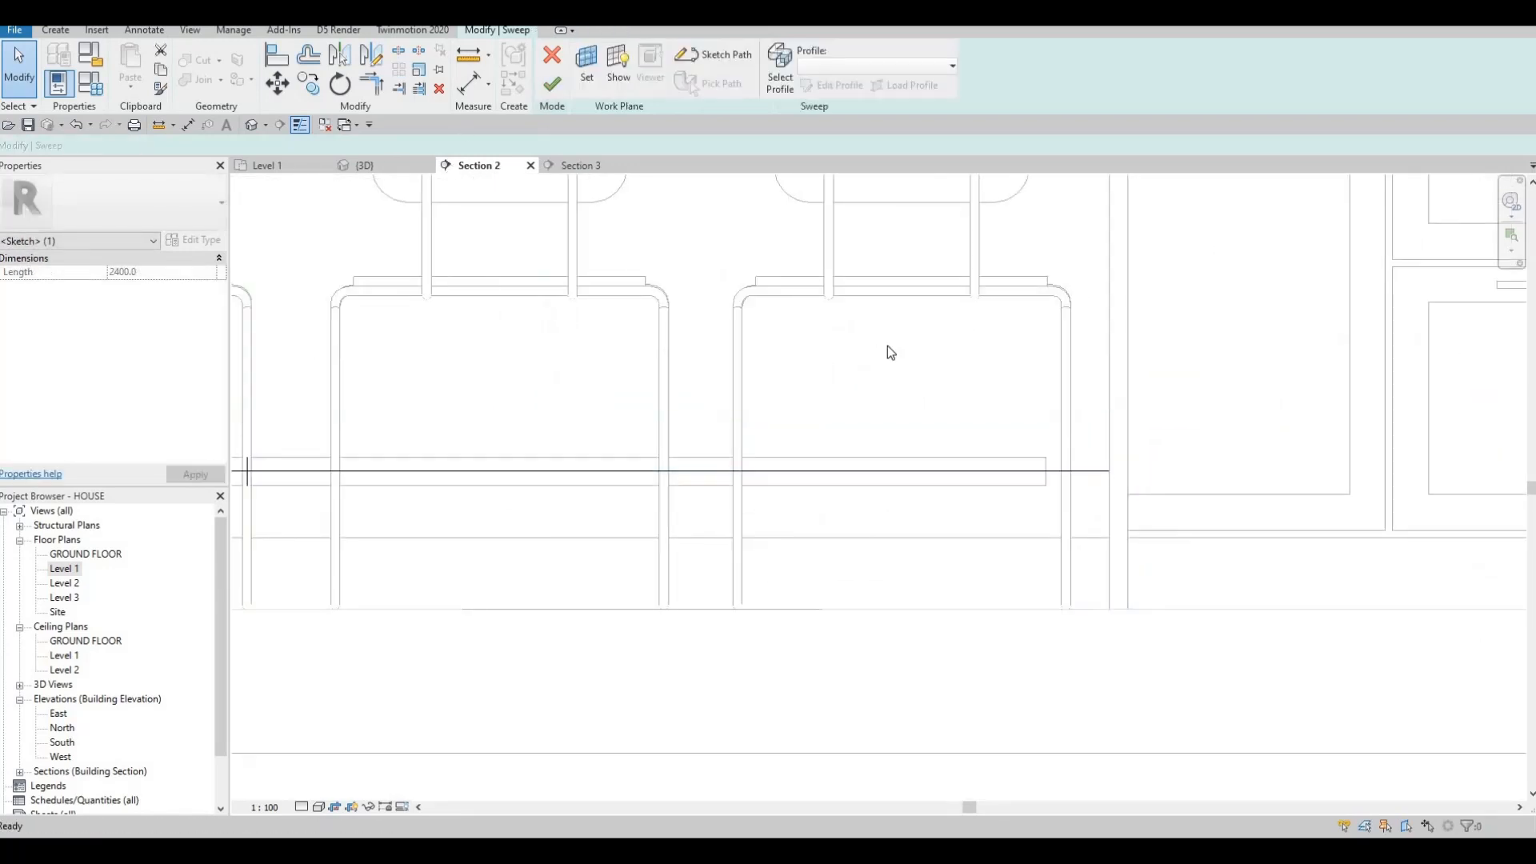
{"action": "left_click", "coordinate": [551, 86]}
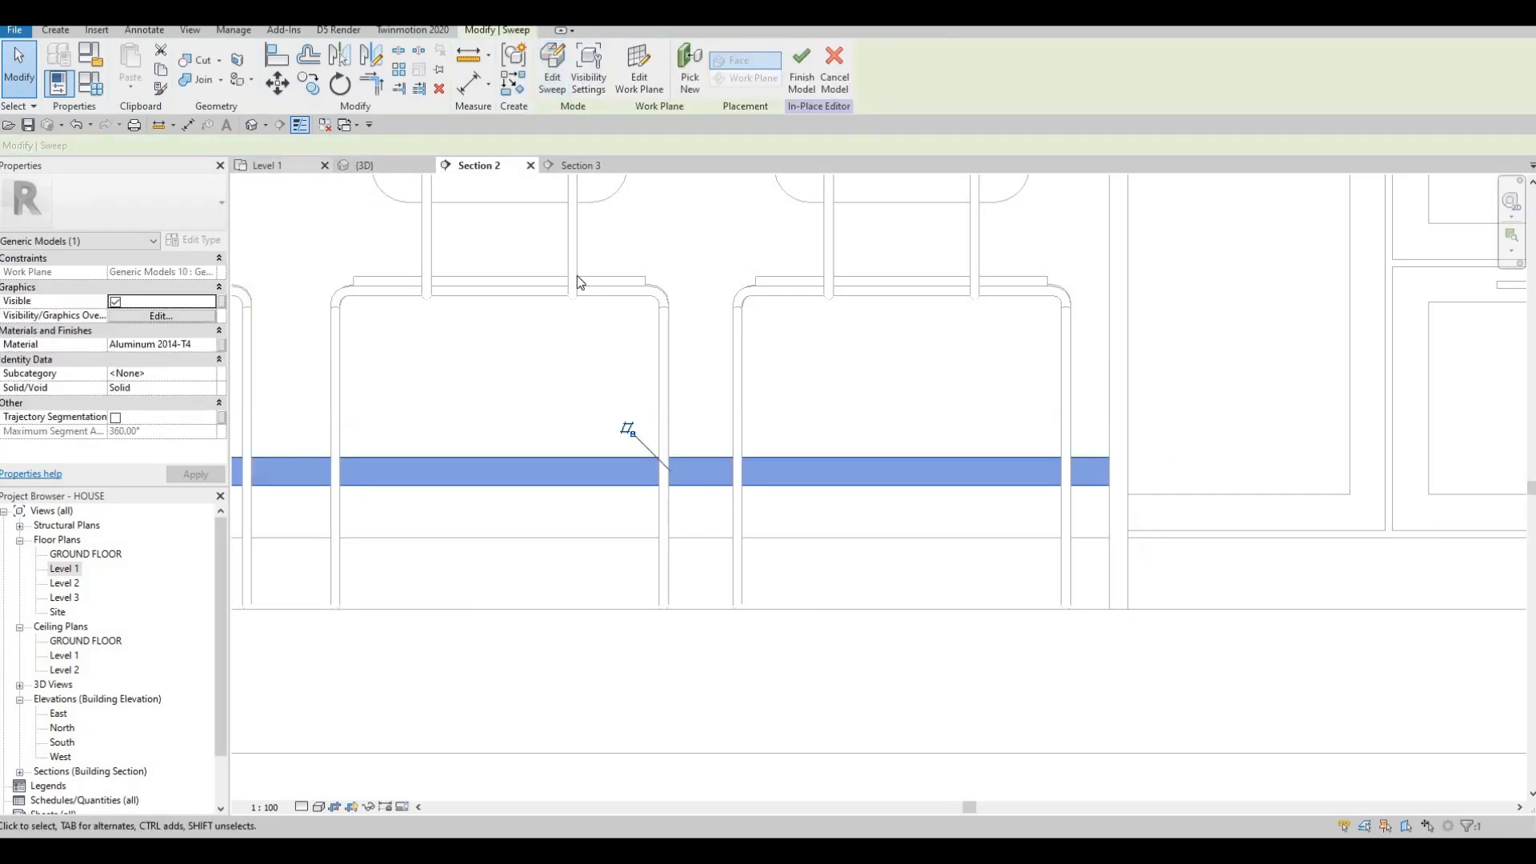
{"action": "left_click", "coordinate": [365, 166]}
{"action": "key", "text": "Escape"}
{"action": "scroll", "coordinate": [576, 384], "scroll_direction": "down", "scroll_amount": 2}
{"action": "middle_click_drag", "start_coordinate": [496, 464], "coordinate": [480, 72], "text": "shift"}
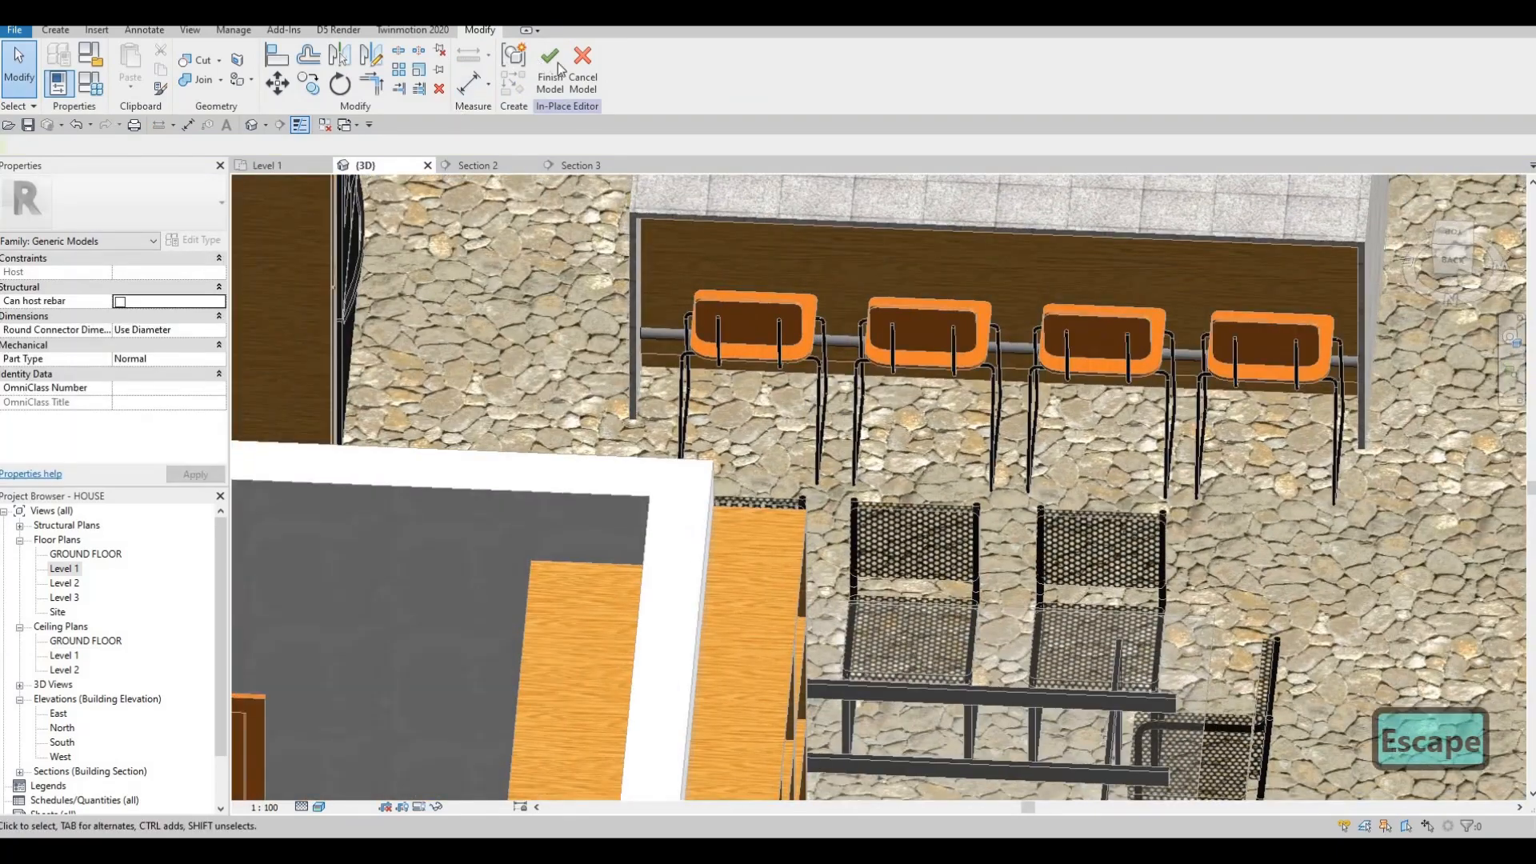
{"action": "key", "text": "Escape"}
{"action": "scroll", "coordinate": [780, 400], "scroll_direction": "down", "scroll_amount": 2}
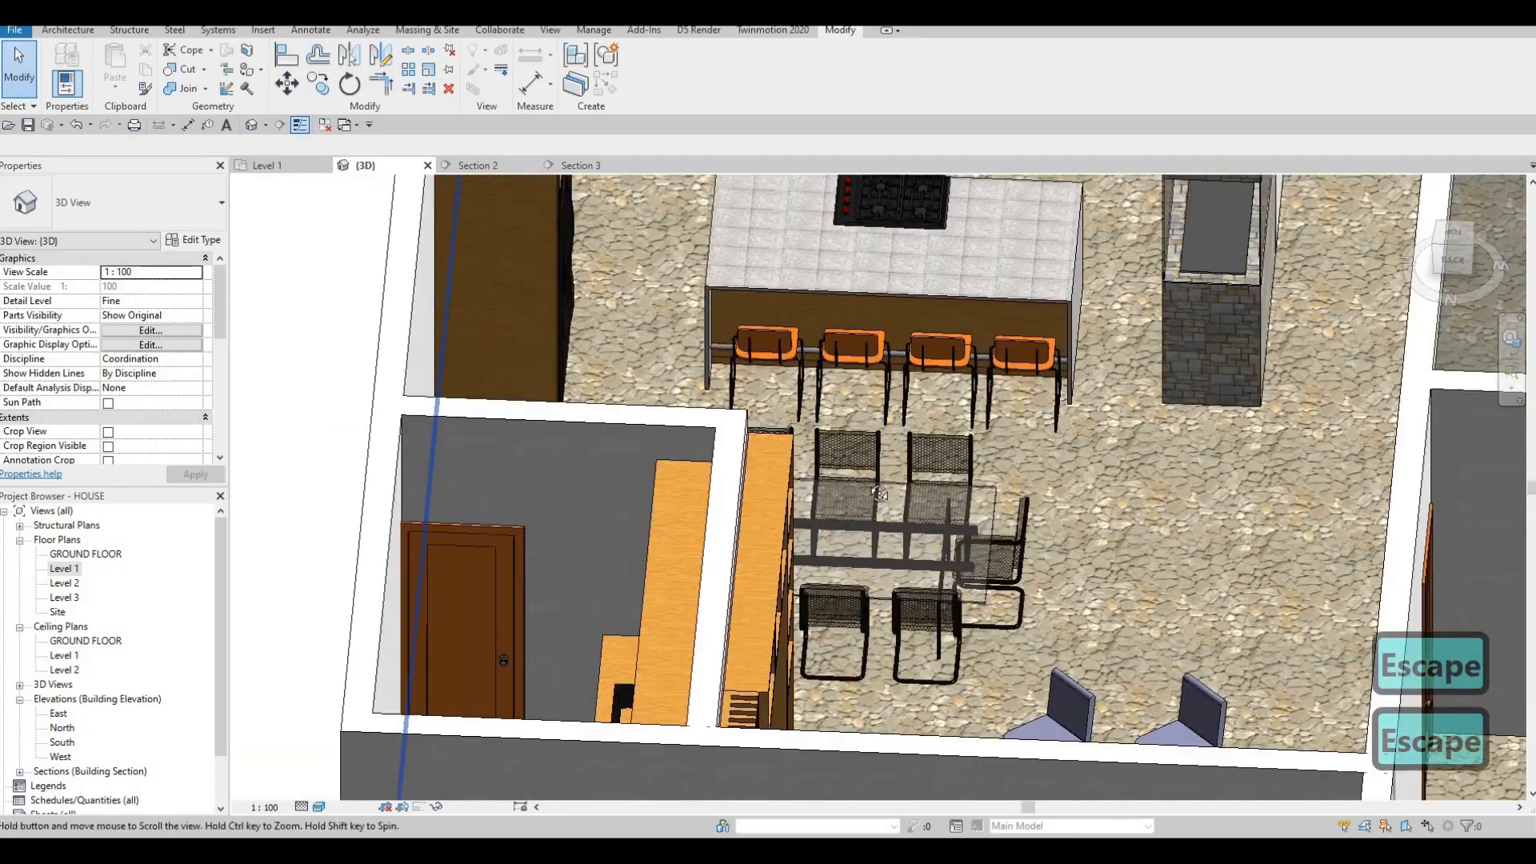
{"action": "middle_click_drag", "start_coordinate": [781, 437], "coordinate": [944, 308], "text": "shift"}
{"action": "scroll", "coordinate": [1032, 220], "scroll_direction": "up", "scroll_amount": 5}
{"action": "scroll", "coordinate": [1043, 480], "scroll_direction": "down", "scroll_amount": 3}
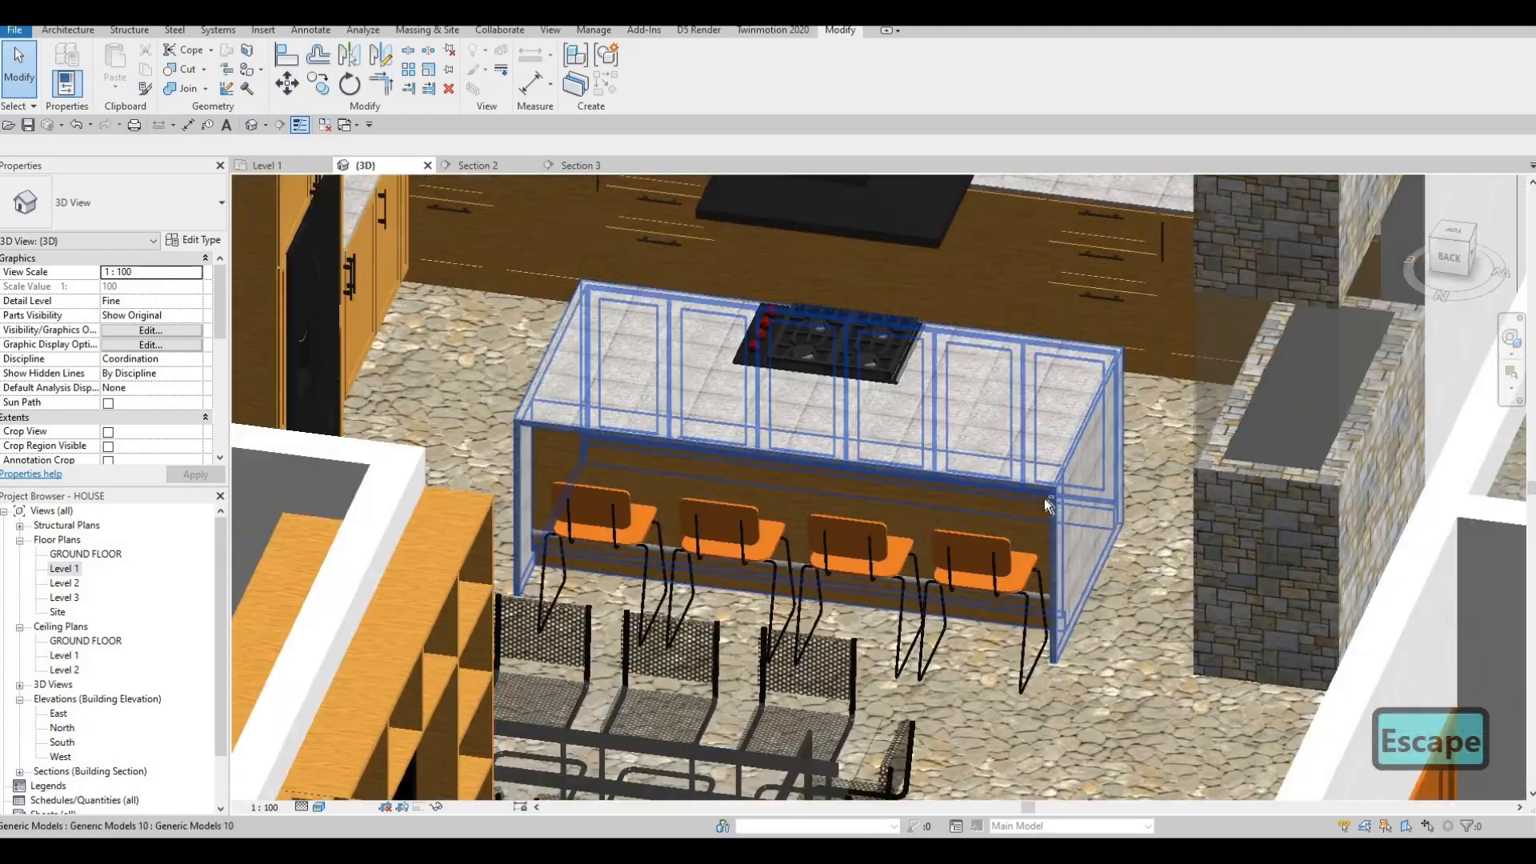
{"action": "middle_click_drag", "start_coordinate": [916, 546], "coordinate": [592, 512], "text": "shift"}
{"action": "scroll", "coordinate": [590, 507], "scroll_direction": "down", "scroll_amount": 5}
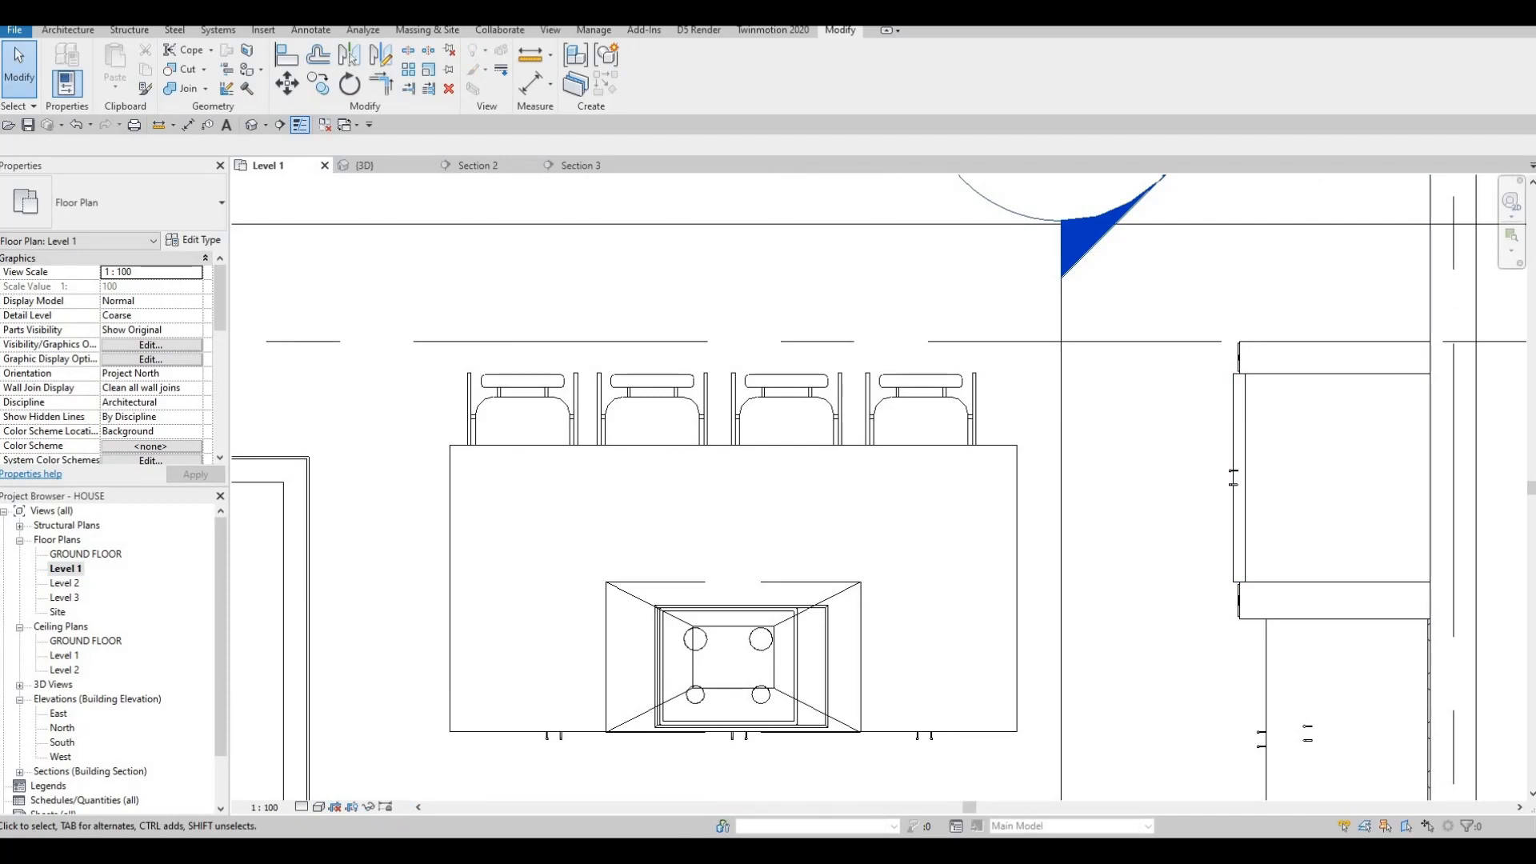
{"action": "scroll", "coordinate": [699, 447], "scroll_direction": "down", "scroll_amount": 5}
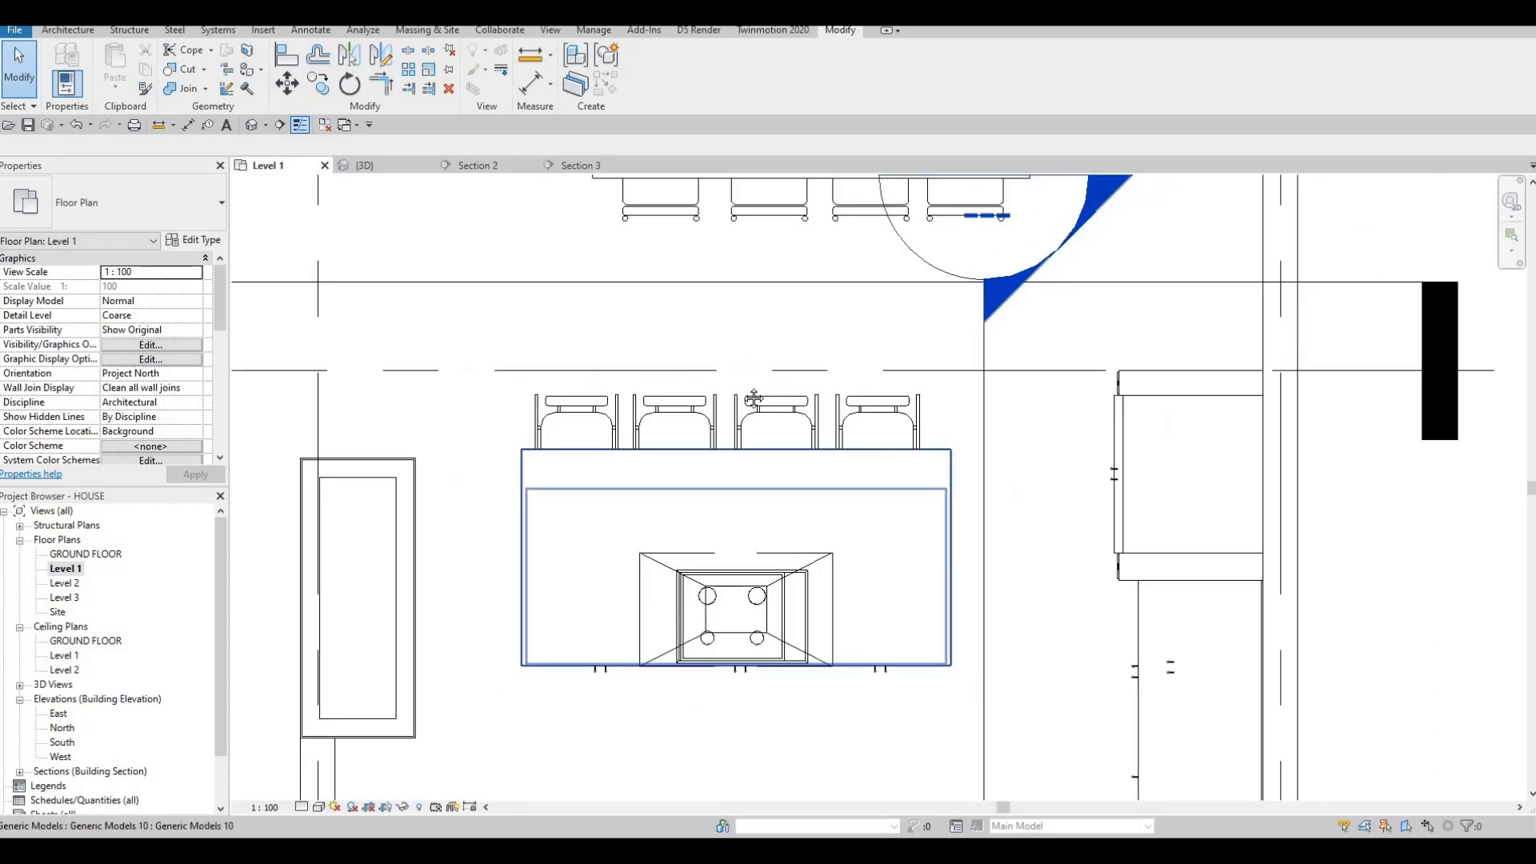
{"action": "middle_click_drag", "start_coordinate": [616, 464], "coordinate": [690, 728]}
{"action": "scroll", "coordinate": [731, 404], "scroll_direction": "down", "scroll_amount": 1}
{"action": "key", "text": "Escape"}
{"action": "scroll", "coordinate": [592, 344], "scroll_direction": "down", "scroll_amount": 1}
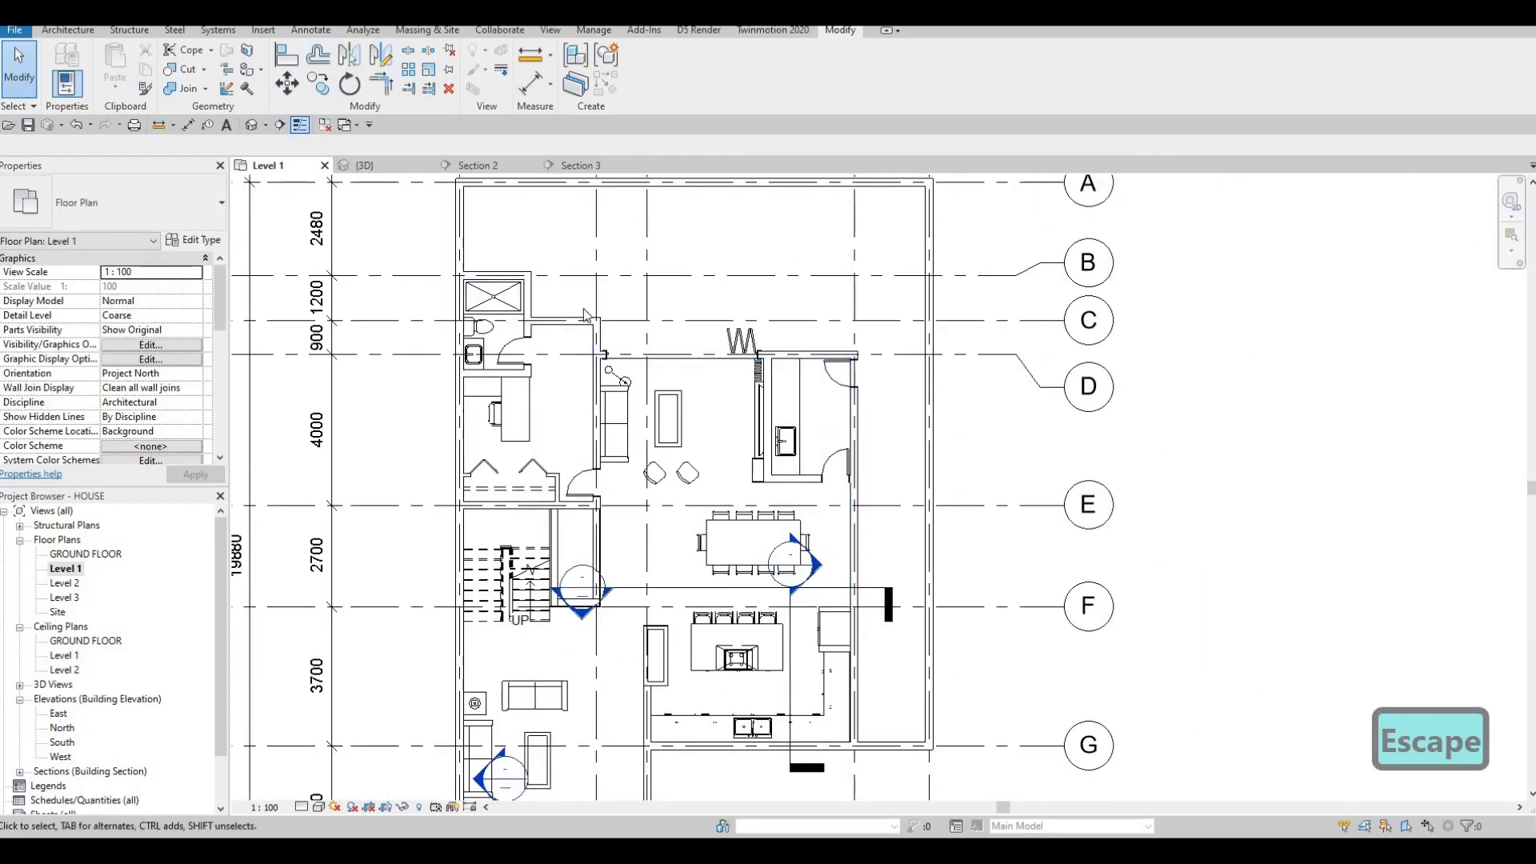
{"action": "scroll", "coordinate": [552, 328], "scroll_direction": "up", "scroll_amount": 2}
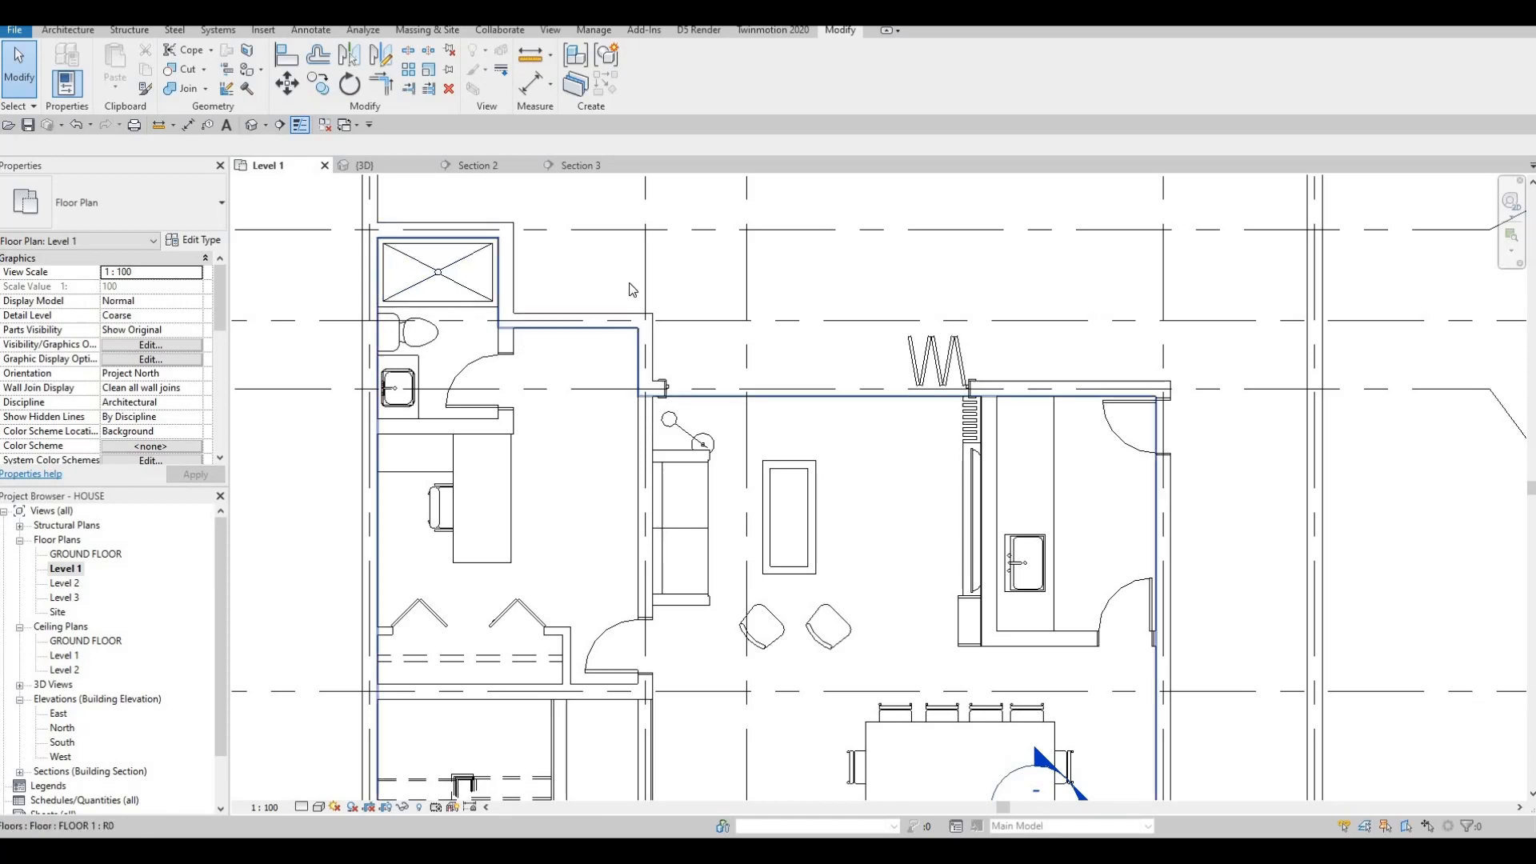
{"action": "left_click", "coordinate": [74, 29]}
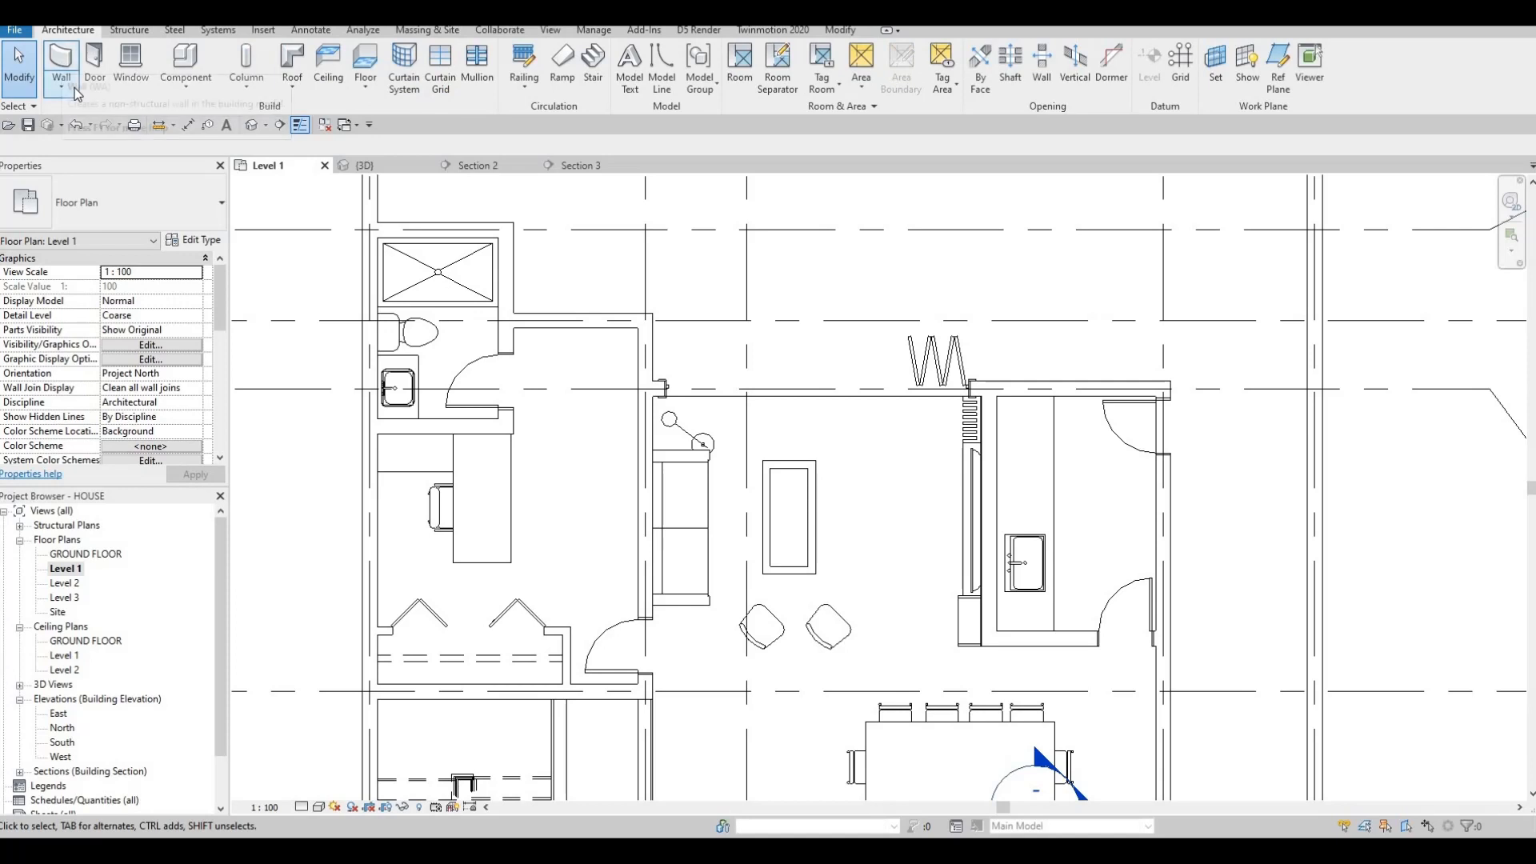
Draw a 1400 Curtain Wall segment along a Level 1 exterior wall, flipped outward.
{"action": "left_click", "coordinate": [63, 82]}
{"action": "left_click", "coordinate": [68, 65]}
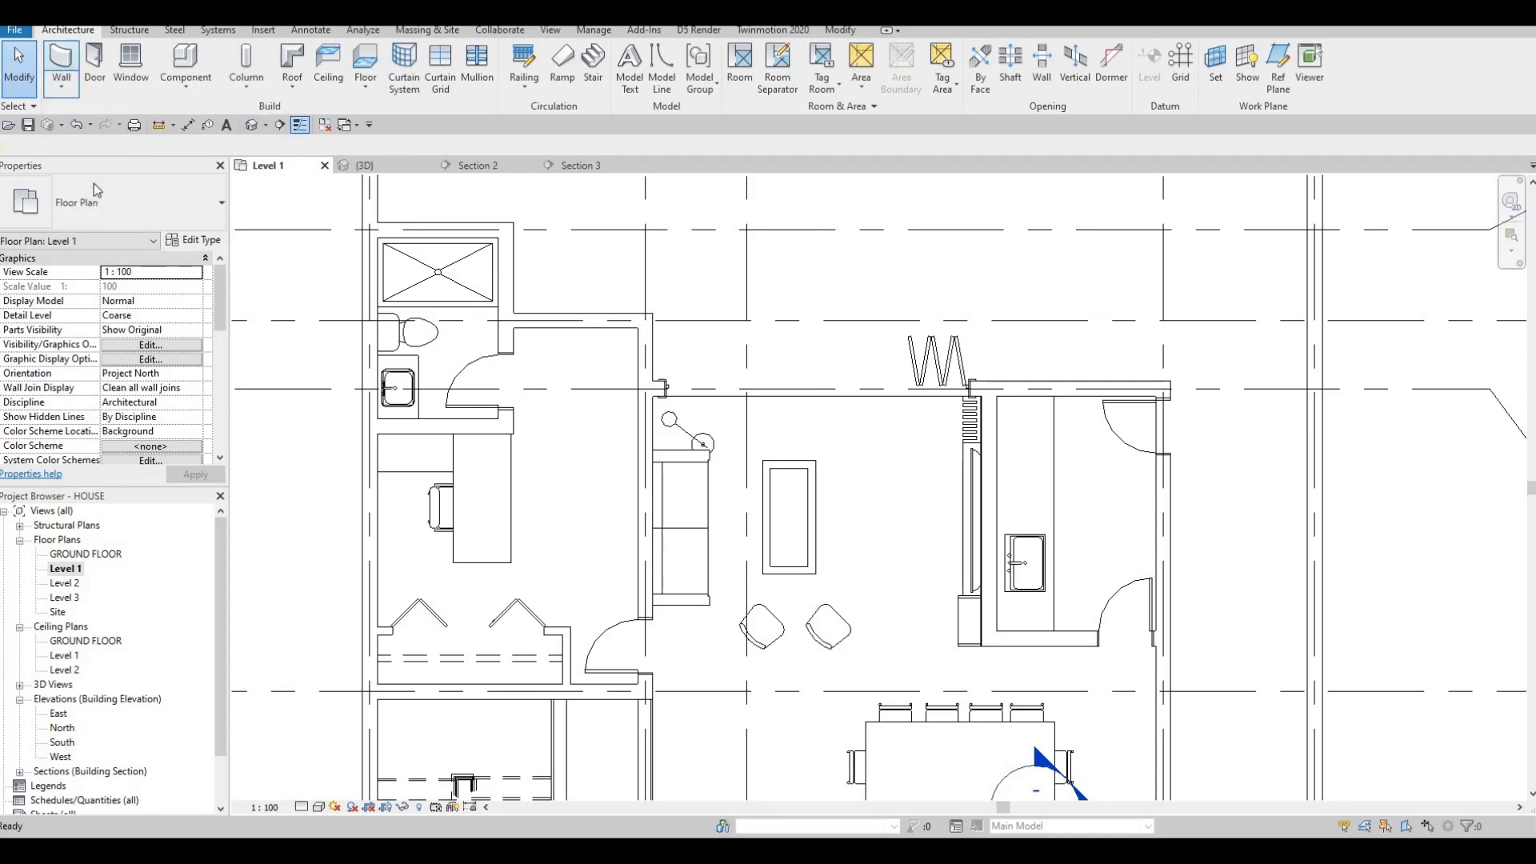
{"action": "scroll", "coordinate": [567, 268], "scroll_direction": "up", "scroll_amount": 2}
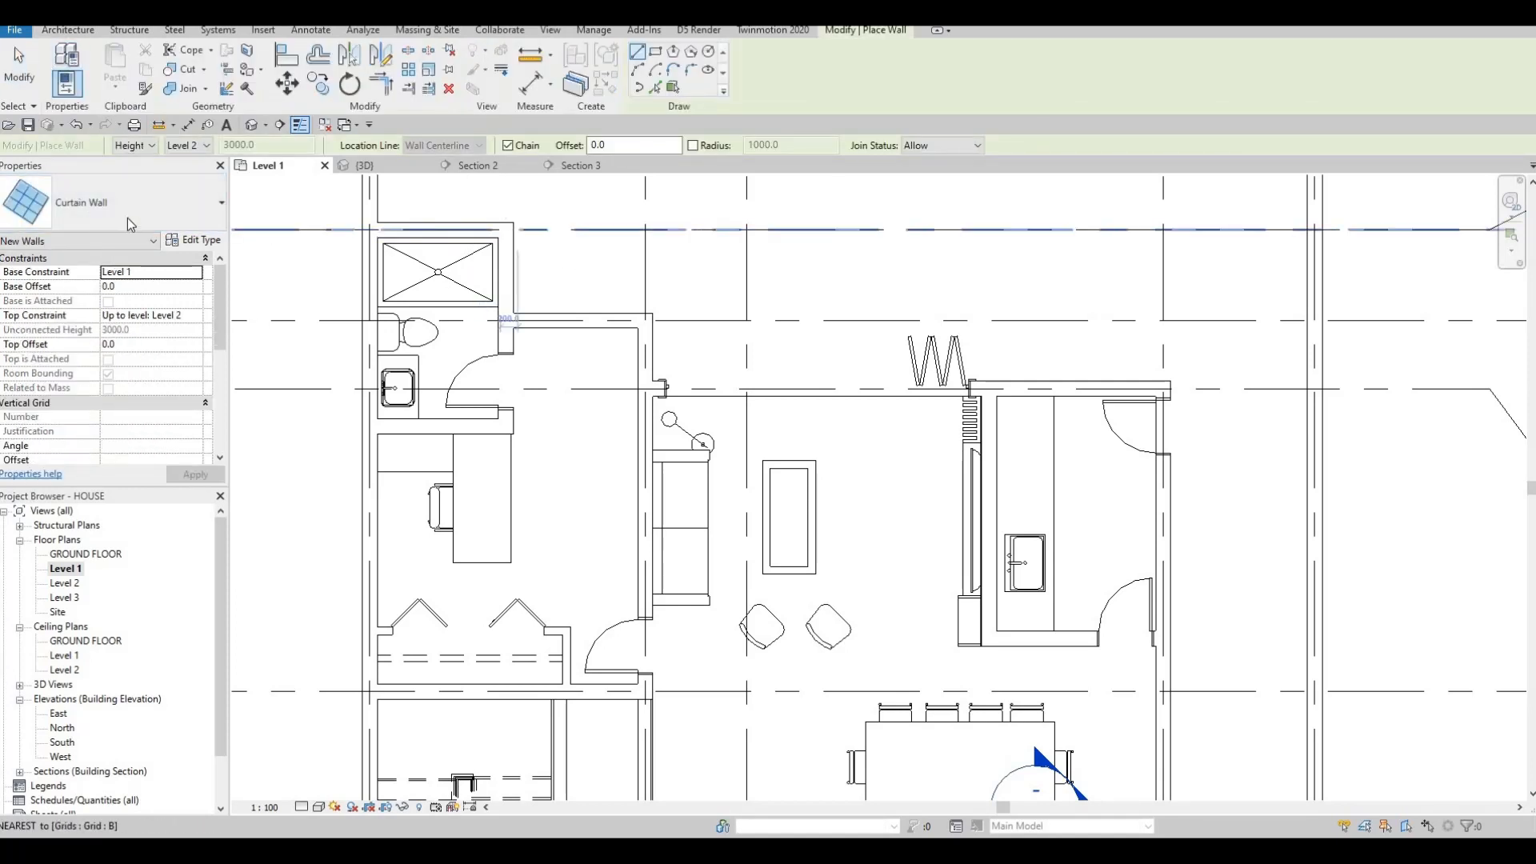
{"action": "left_click", "coordinate": [128, 209]}
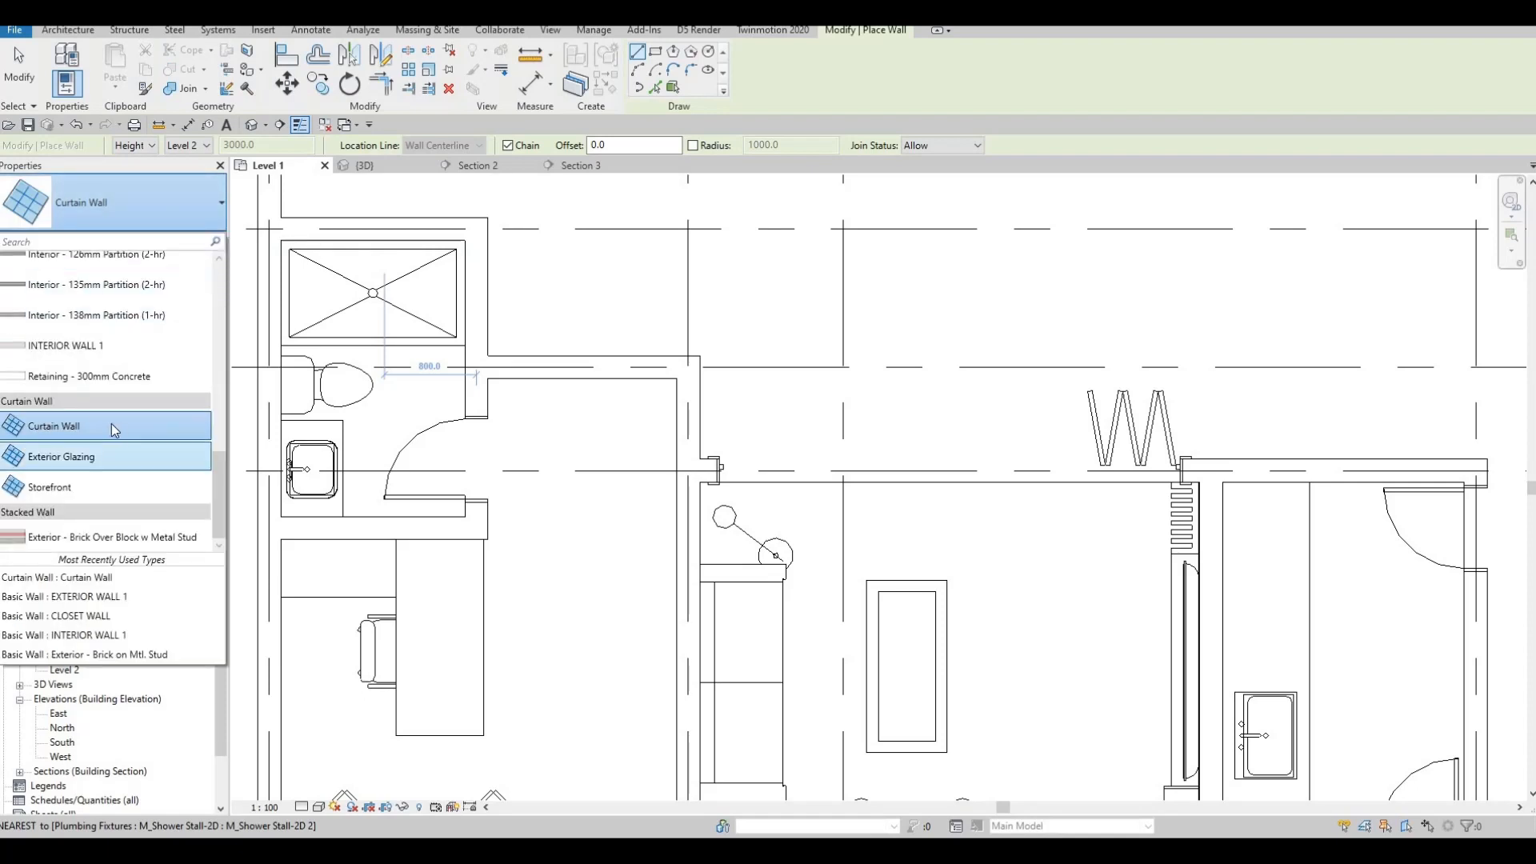
{"action": "left_click", "coordinate": [82, 425]}
{"action": "scroll", "coordinate": [607, 364], "scroll_direction": "up", "scroll_amount": 2}
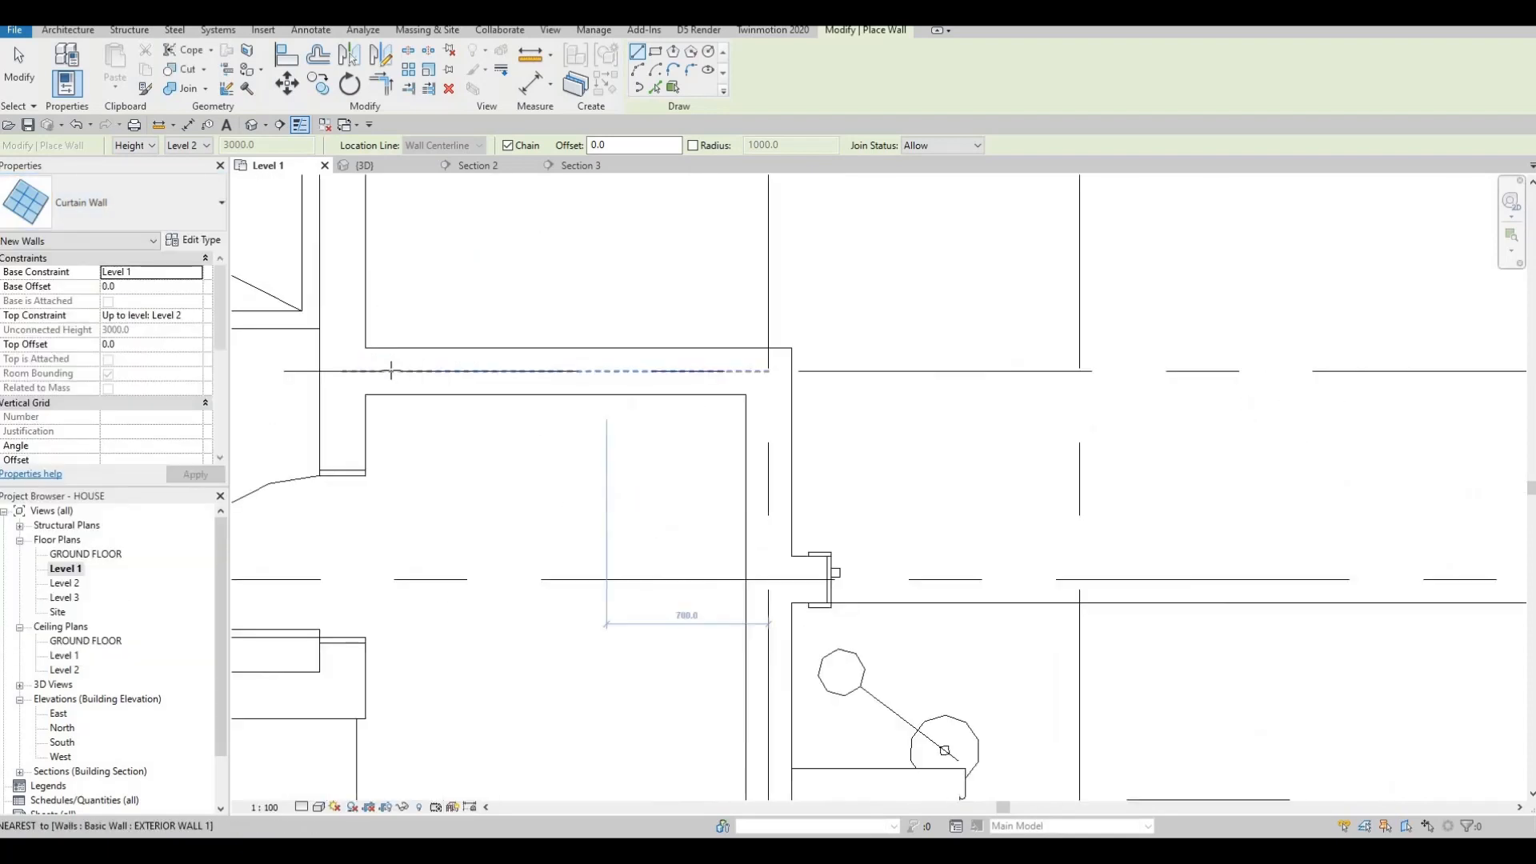
{"action": "left_click", "coordinate": [389, 370]}
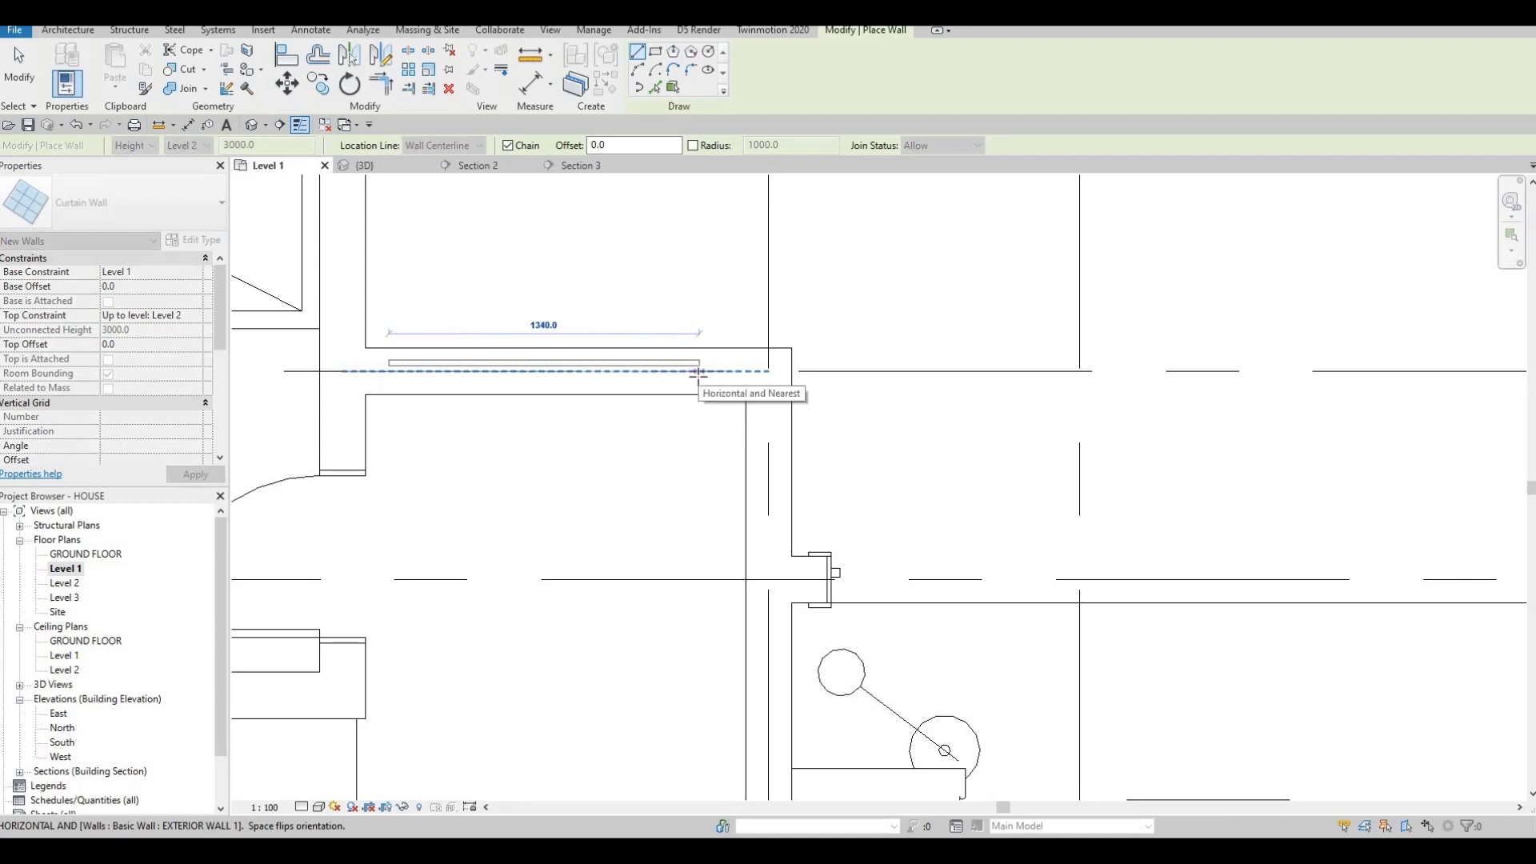
{"action": "key", "text": "space"}
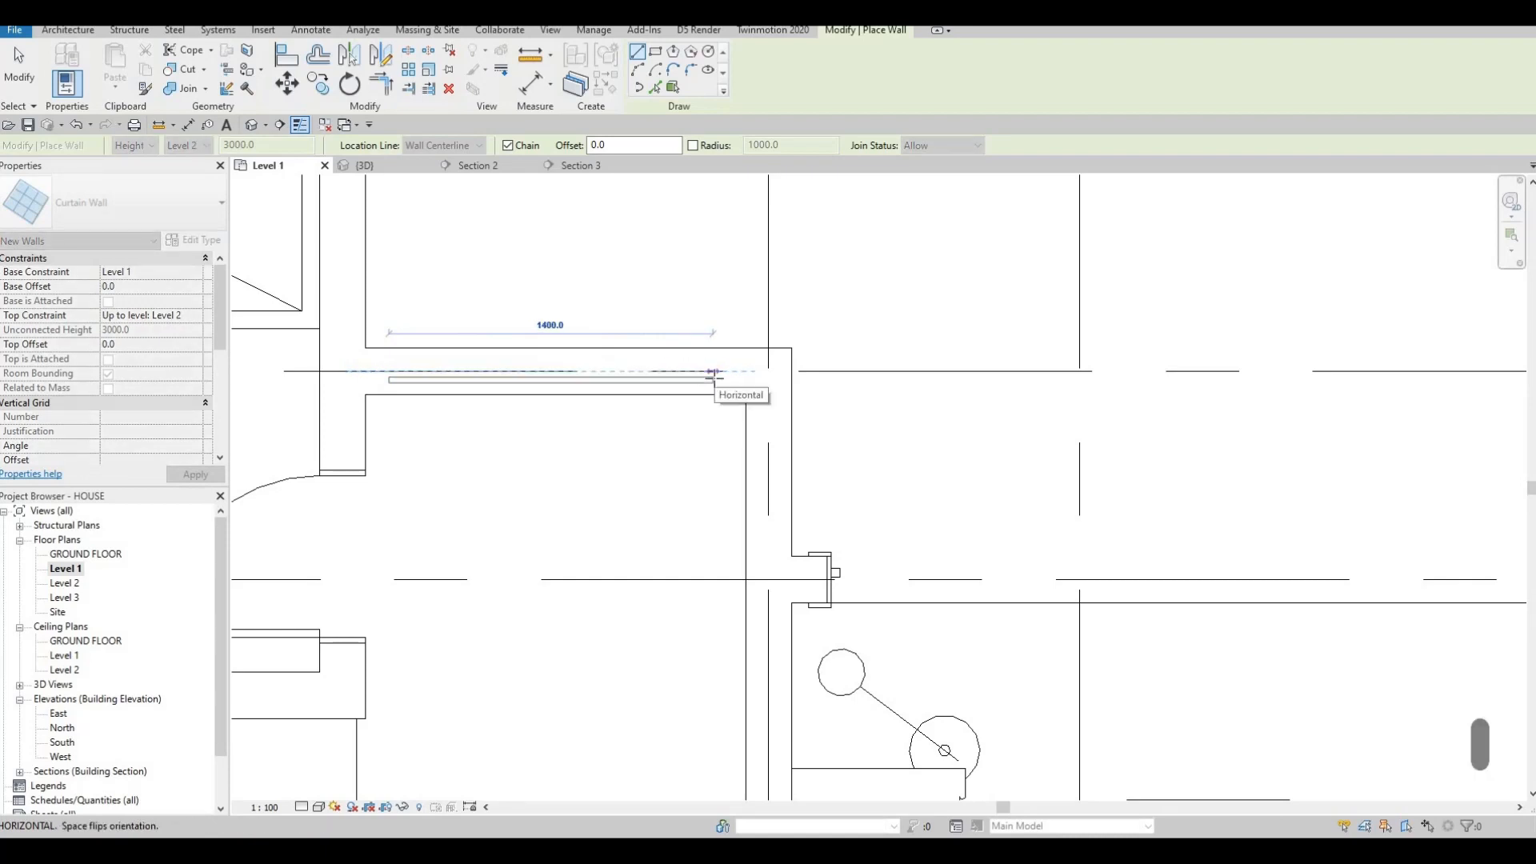
{"action": "left_click", "coordinate": [715, 378]}
{"action": "key", "text": "Escape"}
Draw a 1300 curtain wall segment on the shower room's top exterior wall.
{"action": "scroll", "coordinate": [655, 392], "scroll_direction": "down", "scroll_amount": 3}
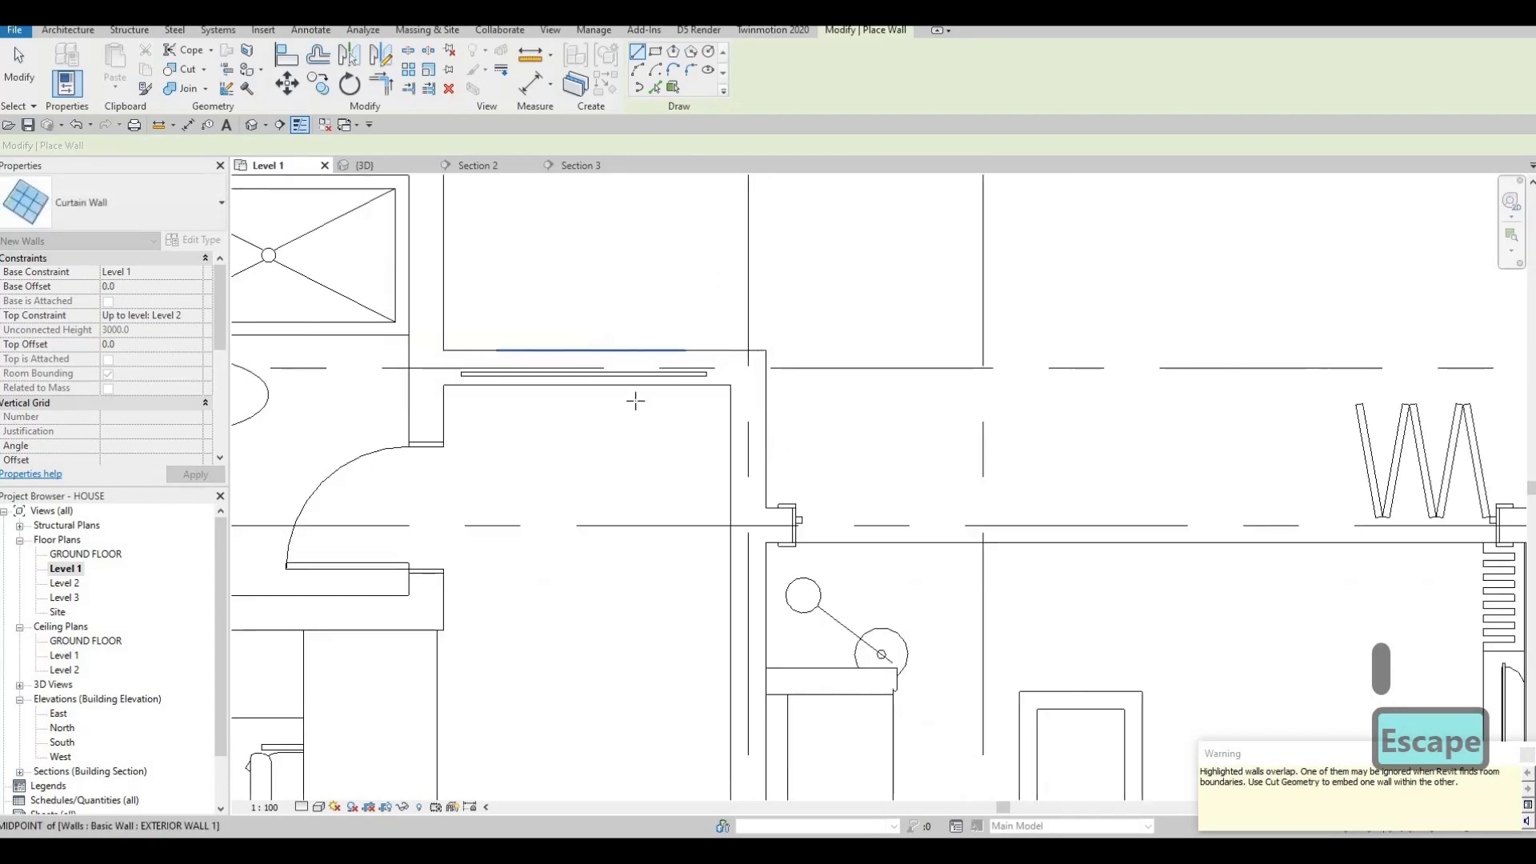
{"action": "middle_click_drag", "start_coordinate": [900, 472], "coordinate": [694, 443]}
{"action": "scroll", "coordinate": [644, 366], "scroll_direction": "down", "scroll_amount": 1}
{"action": "middle_click_drag", "start_coordinate": [243, 215], "coordinate": [653, 339]}
{"action": "scroll", "coordinate": [651, 340], "scroll_direction": "up", "scroll_amount": 5}
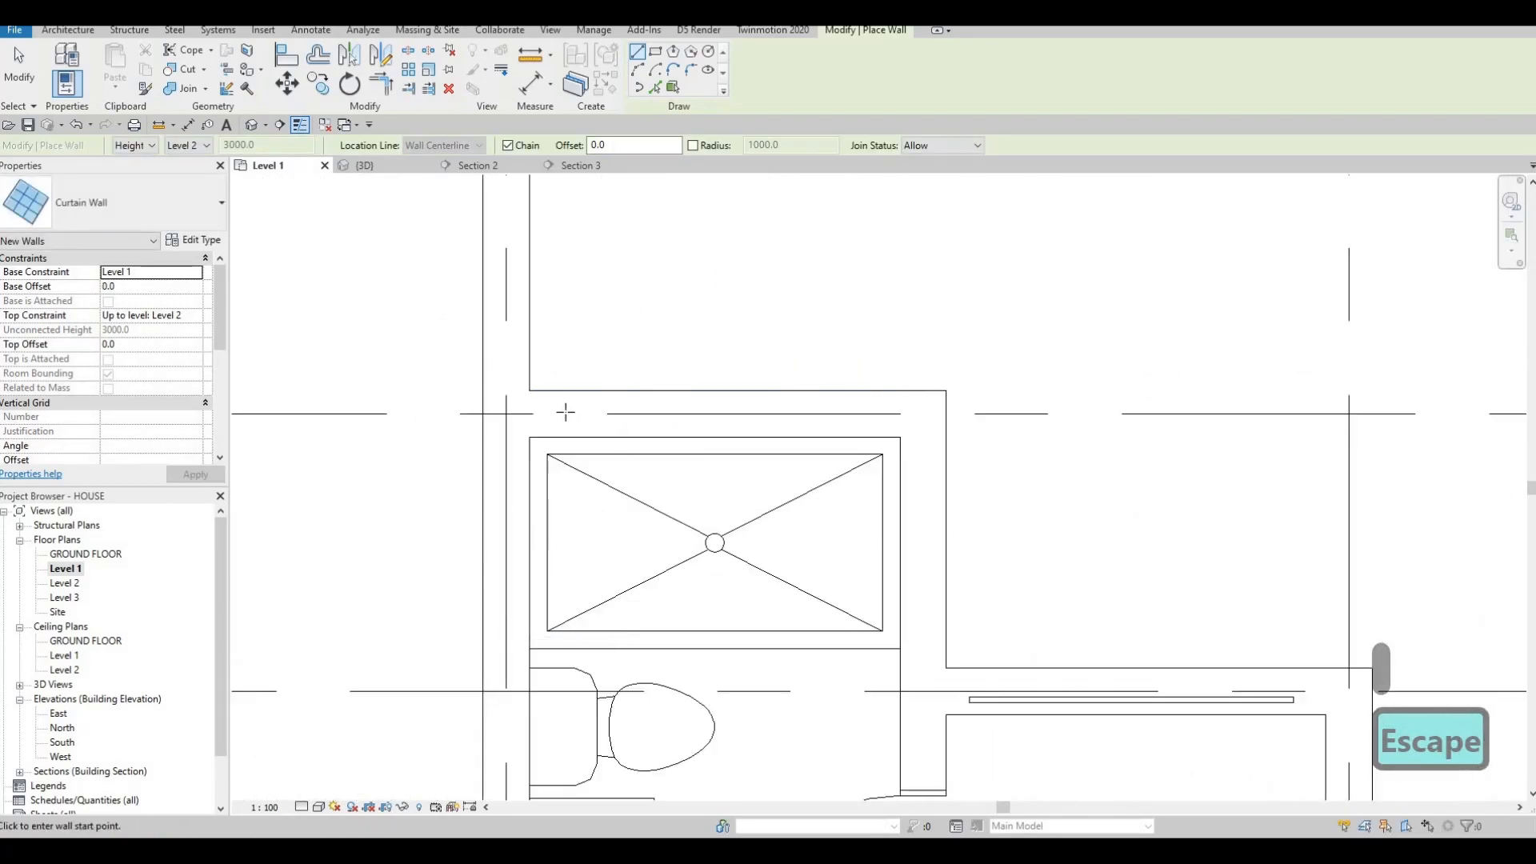
{"action": "left_click", "coordinate": [566, 413]}
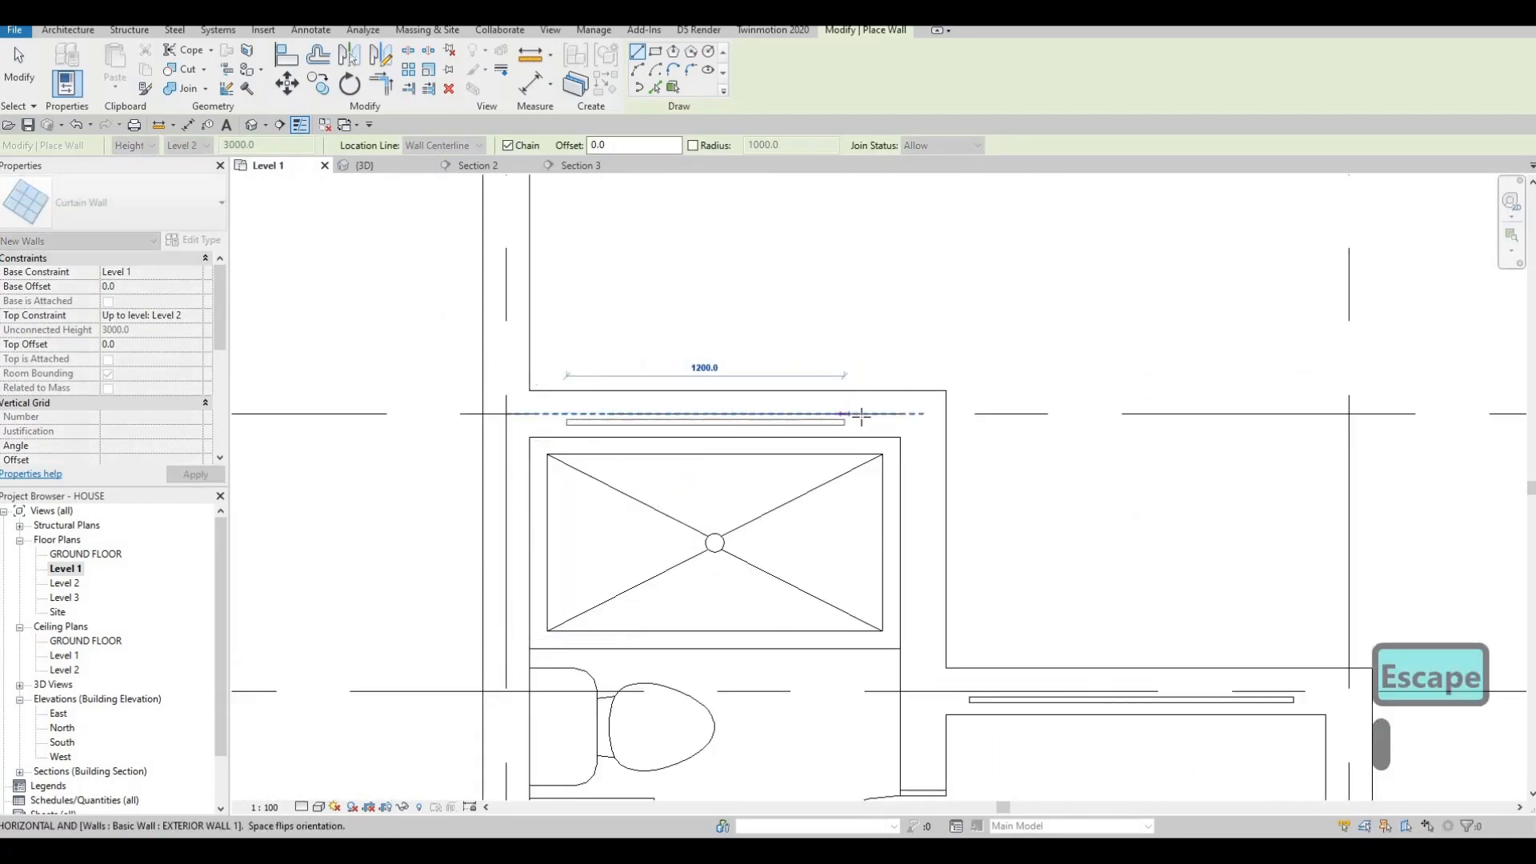
{"action": "left_click", "coordinate": [761, 357]}
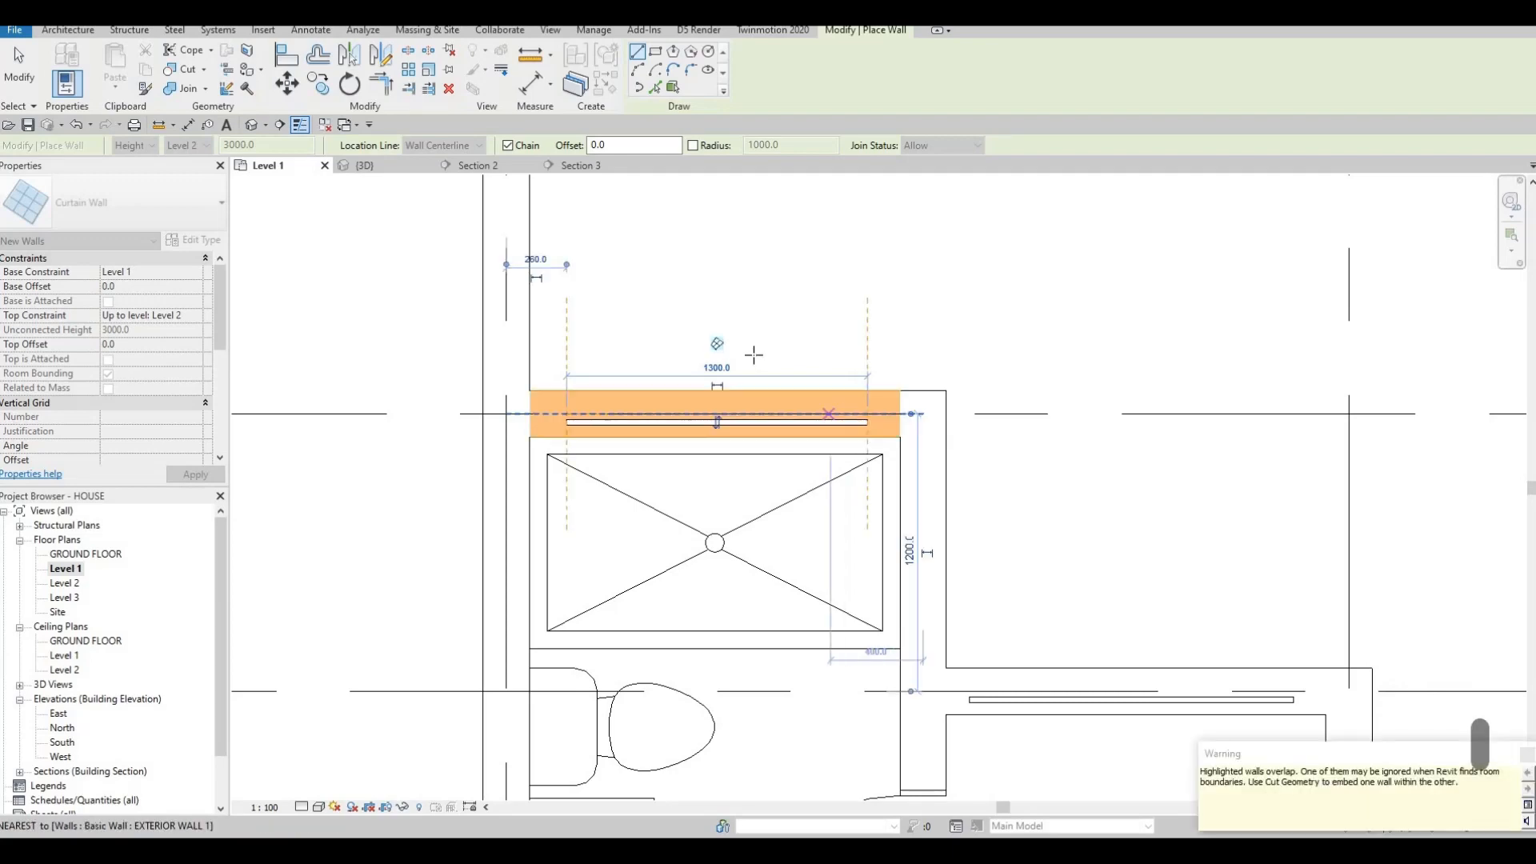
{"action": "key", "text": "Escape"}
{"action": "scroll", "coordinate": [659, 340], "scroll_direction": "down", "scroll_amount": 2}
{"action": "scroll", "coordinate": [660, 341], "scroll_direction": "down", "scroll_amount": 4}
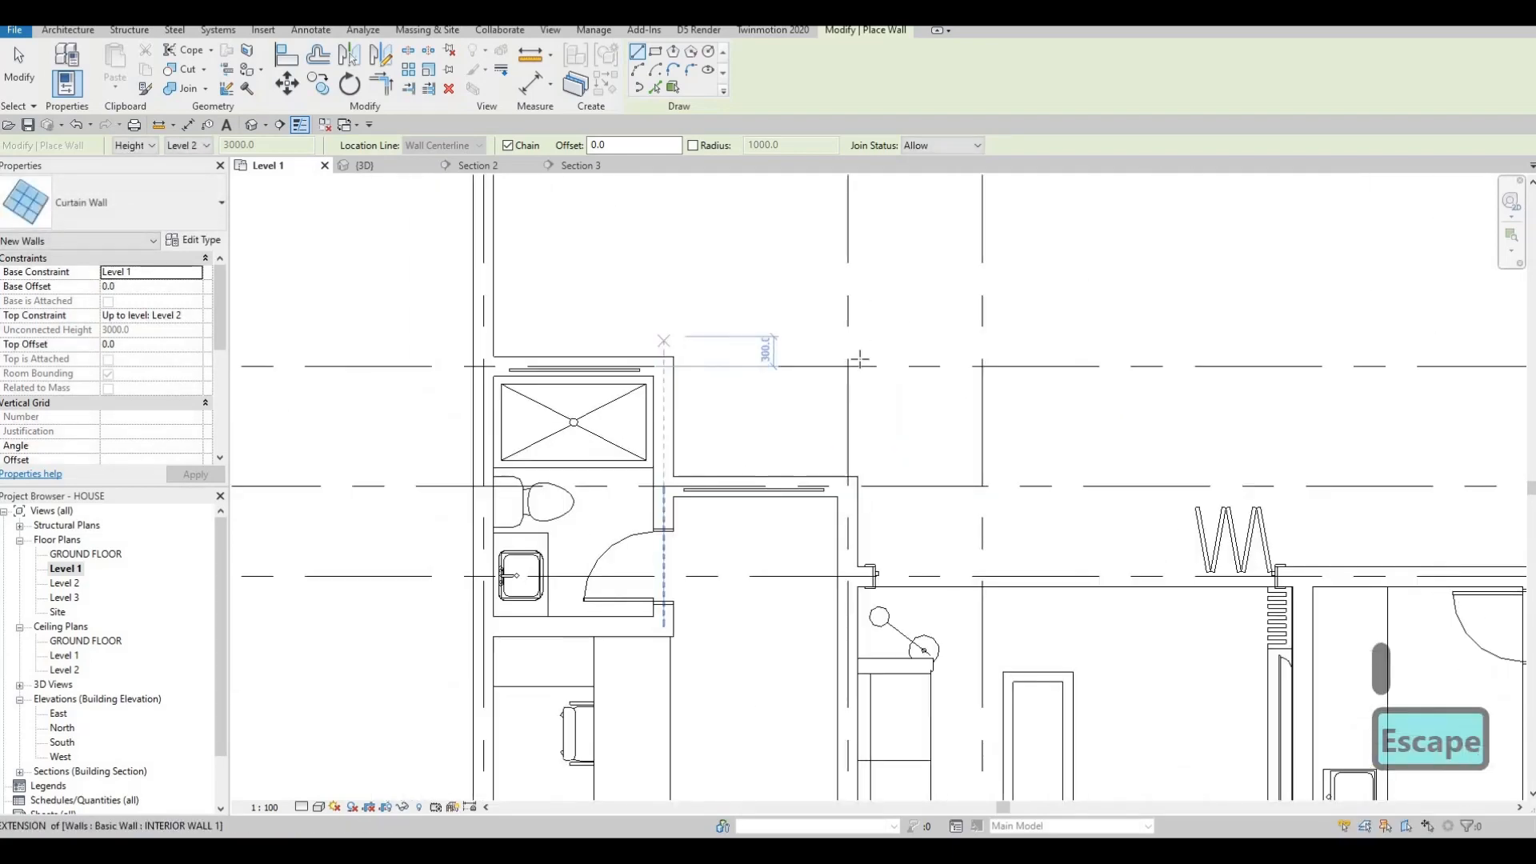
Draw a 980 curtain wall segment on the right exterior wall.
{"action": "middle_click_drag", "start_coordinate": [1051, 536], "coordinate": [872, 365]}
{"action": "scroll", "coordinate": [871, 365], "scroll_direction": "up", "scroll_amount": 5}
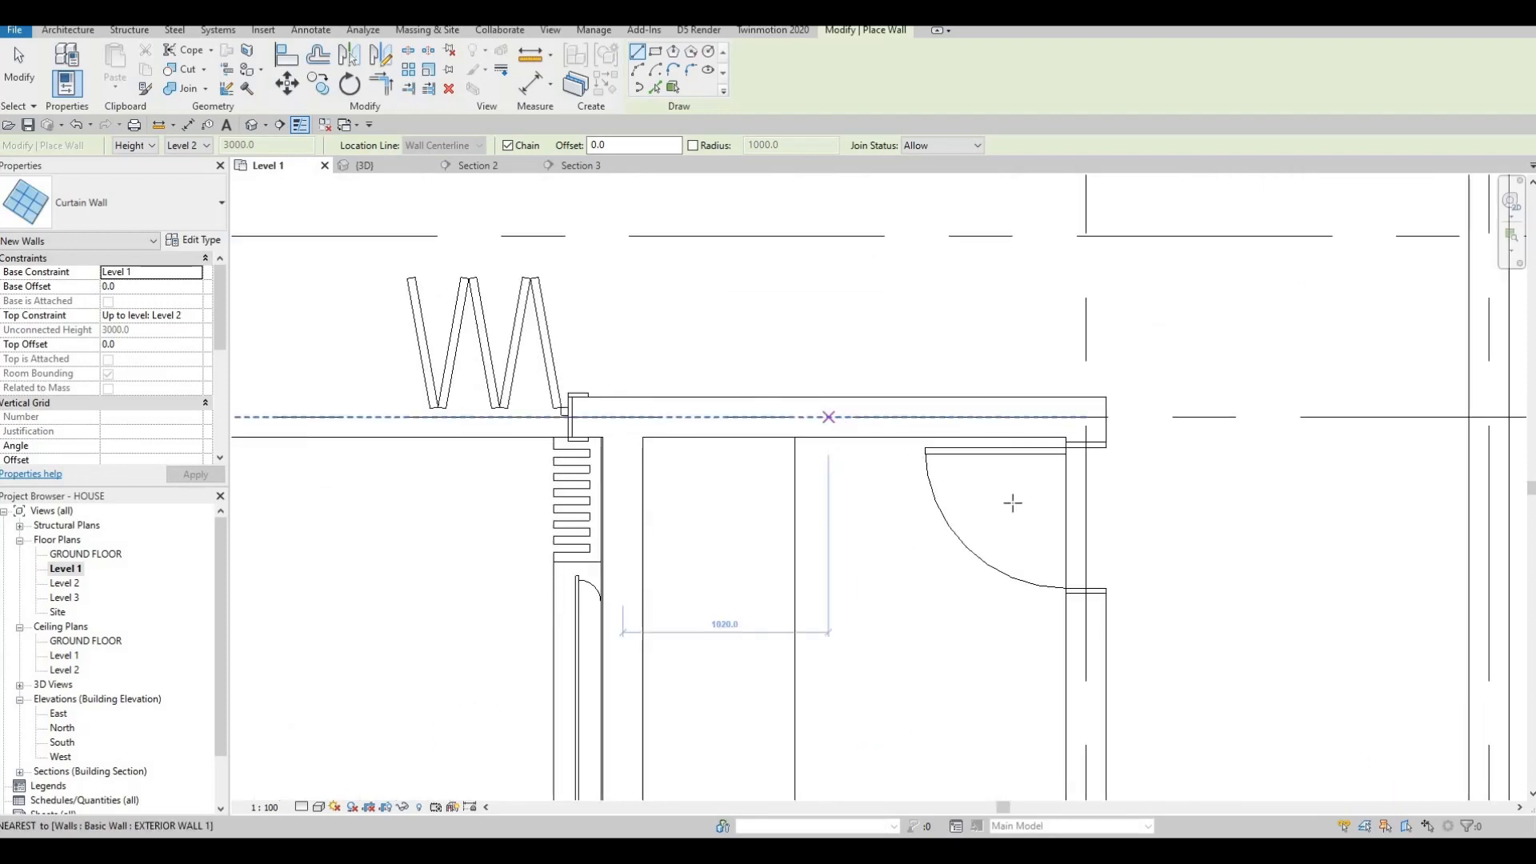
{"action": "middle_click_drag", "start_coordinate": [1048, 573], "coordinate": [991, 364]}
{"action": "scroll", "coordinate": [991, 364], "scroll_direction": "down", "scroll_amount": 1}
{"action": "left_click", "coordinate": [1020, 433]}
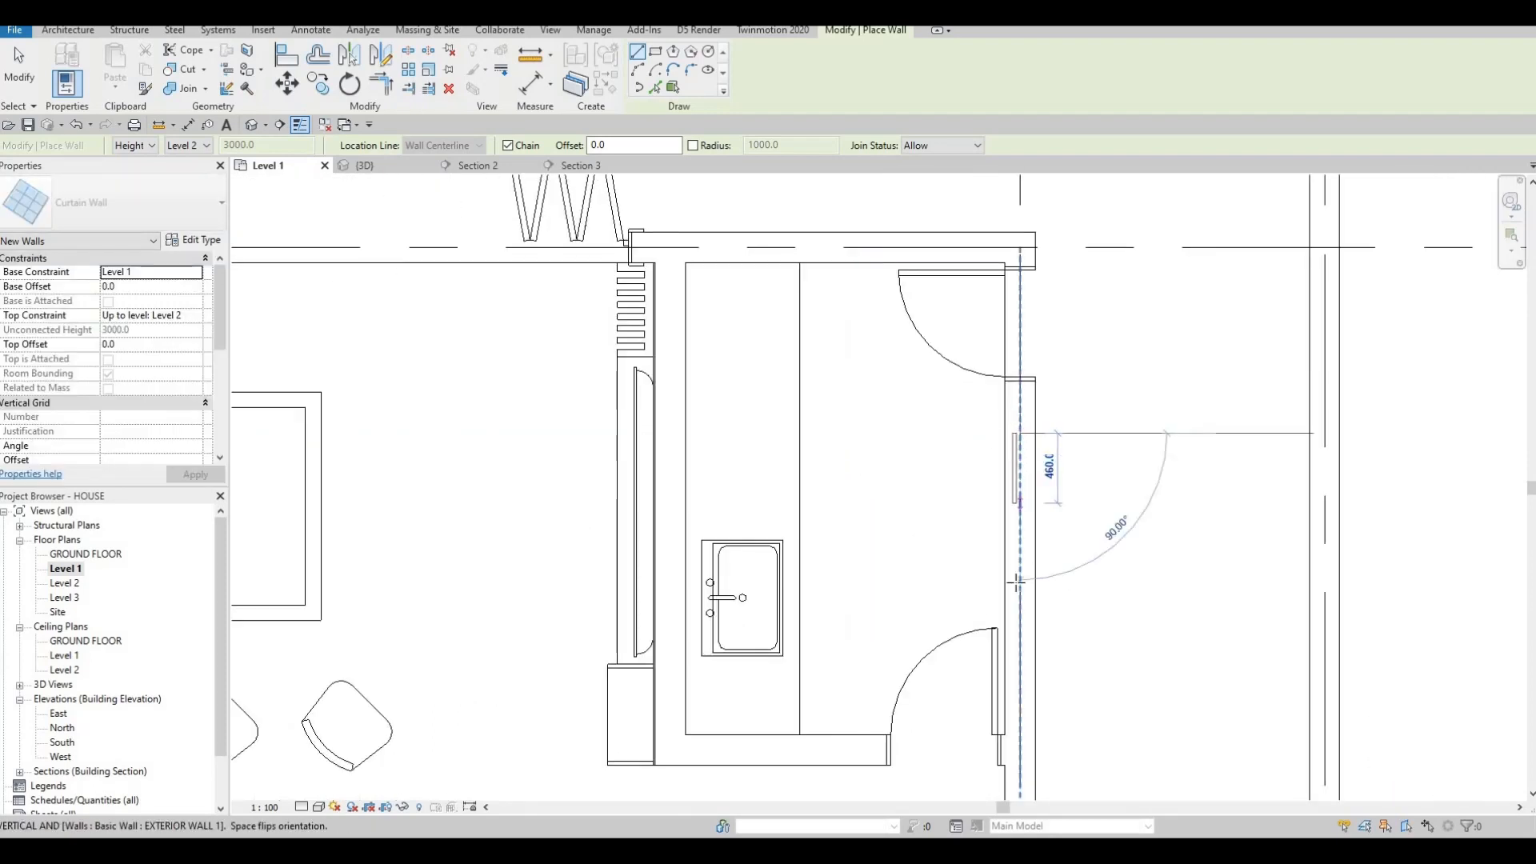
{"action": "left_click", "coordinate": [1020, 582]}
{"action": "key", "text": "Escape"}
Try starting walls near the dining area at Grid E, cancelling both previews.
{"action": "scroll", "coordinate": [1005, 493], "scroll_direction": "down", "scroll_amount": 5}
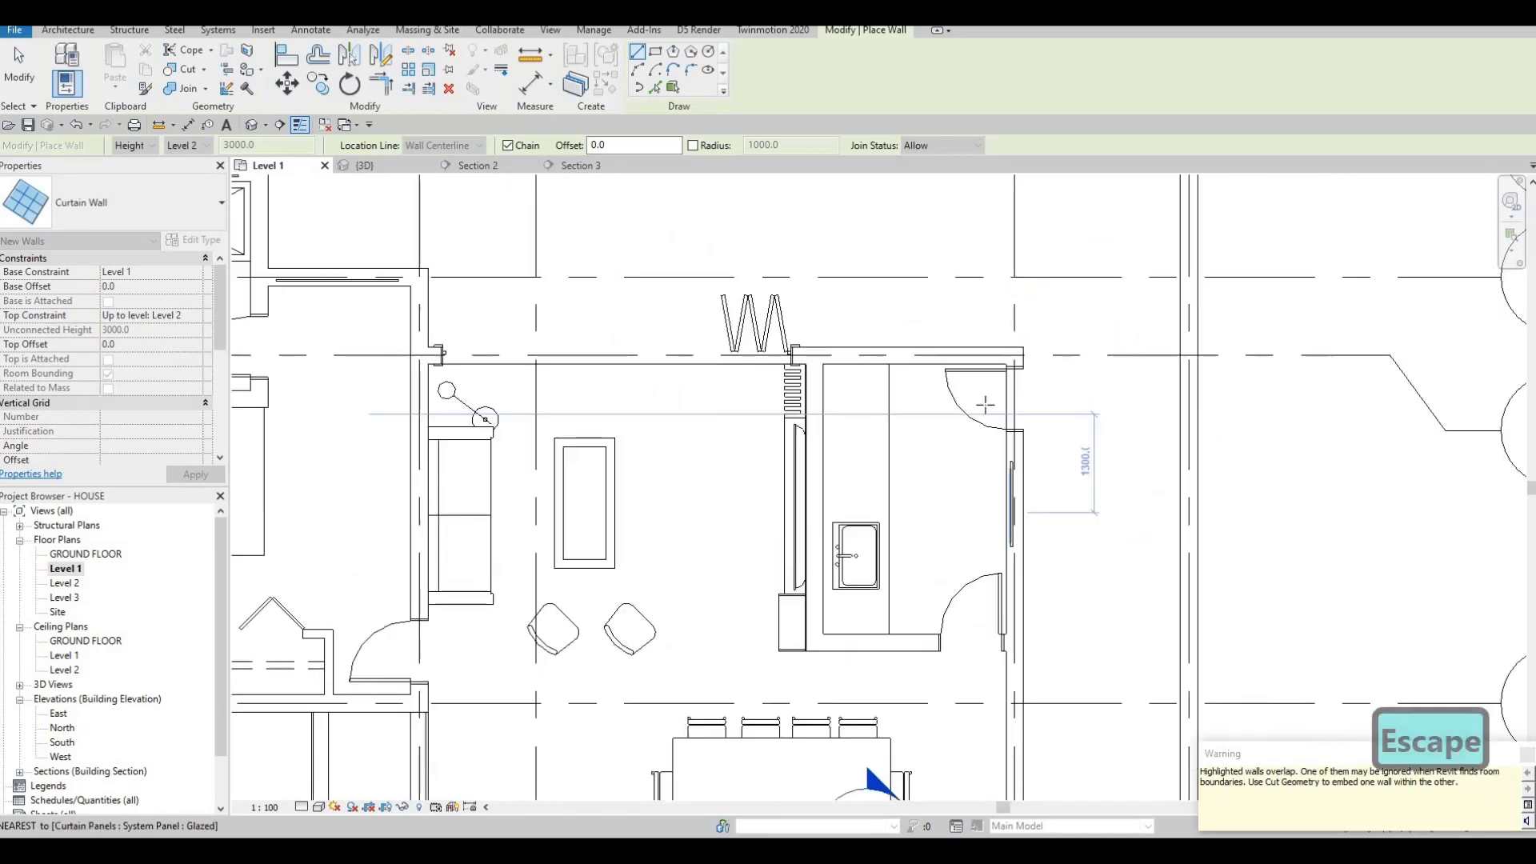
{"action": "middle_click_drag", "start_coordinate": [1005, 633], "coordinate": [980, 310]}
{"action": "scroll", "coordinate": [982, 328], "scroll_direction": "up", "scroll_amount": 1}
{"action": "scroll", "coordinate": [982, 328], "scroll_direction": "up", "scroll_amount": 2}
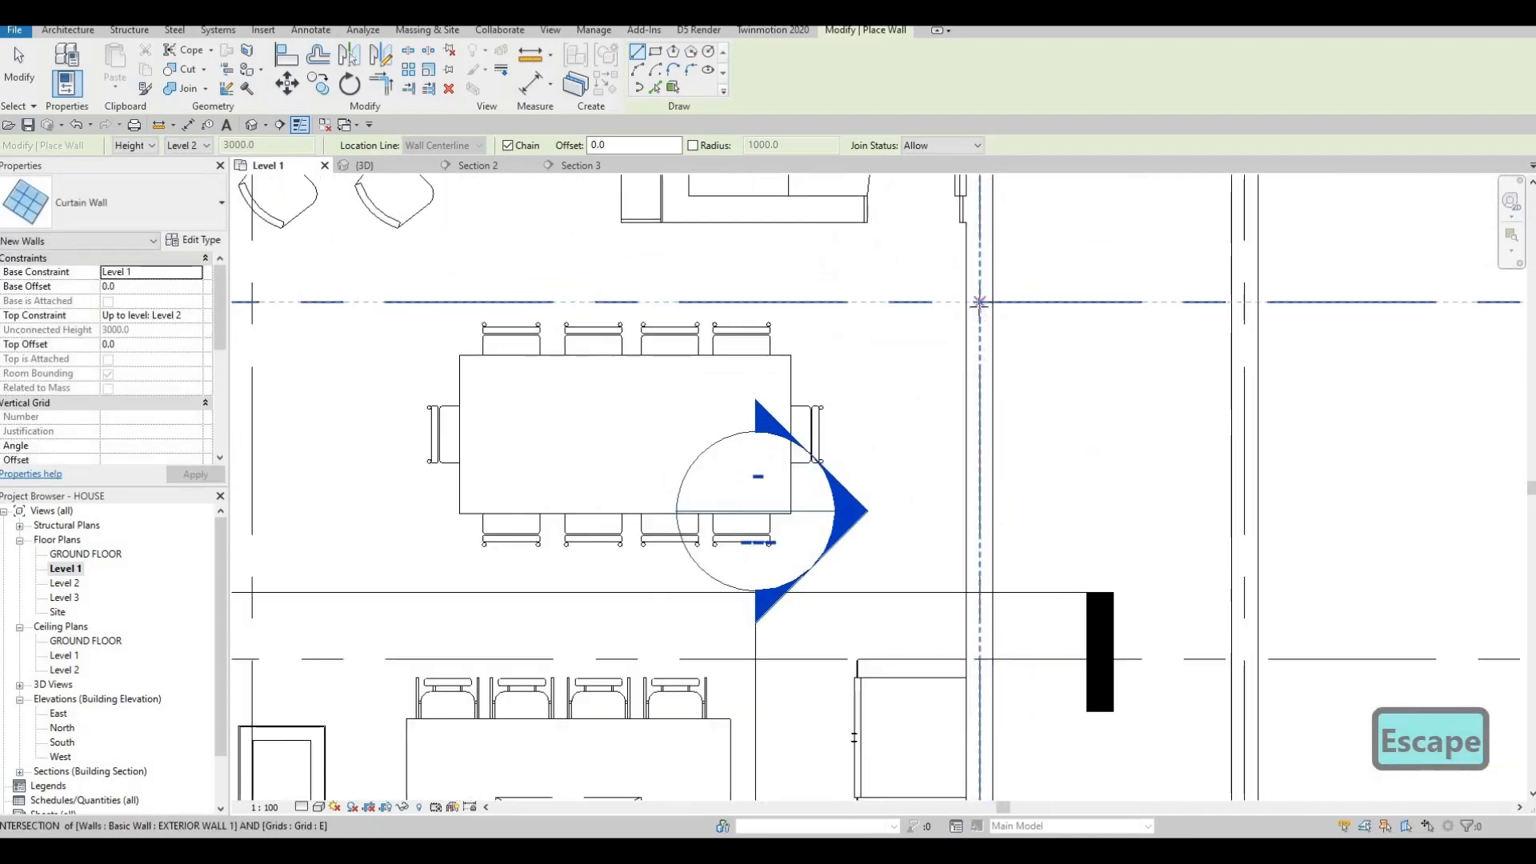
{"action": "left_click", "coordinate": [979, 302]}
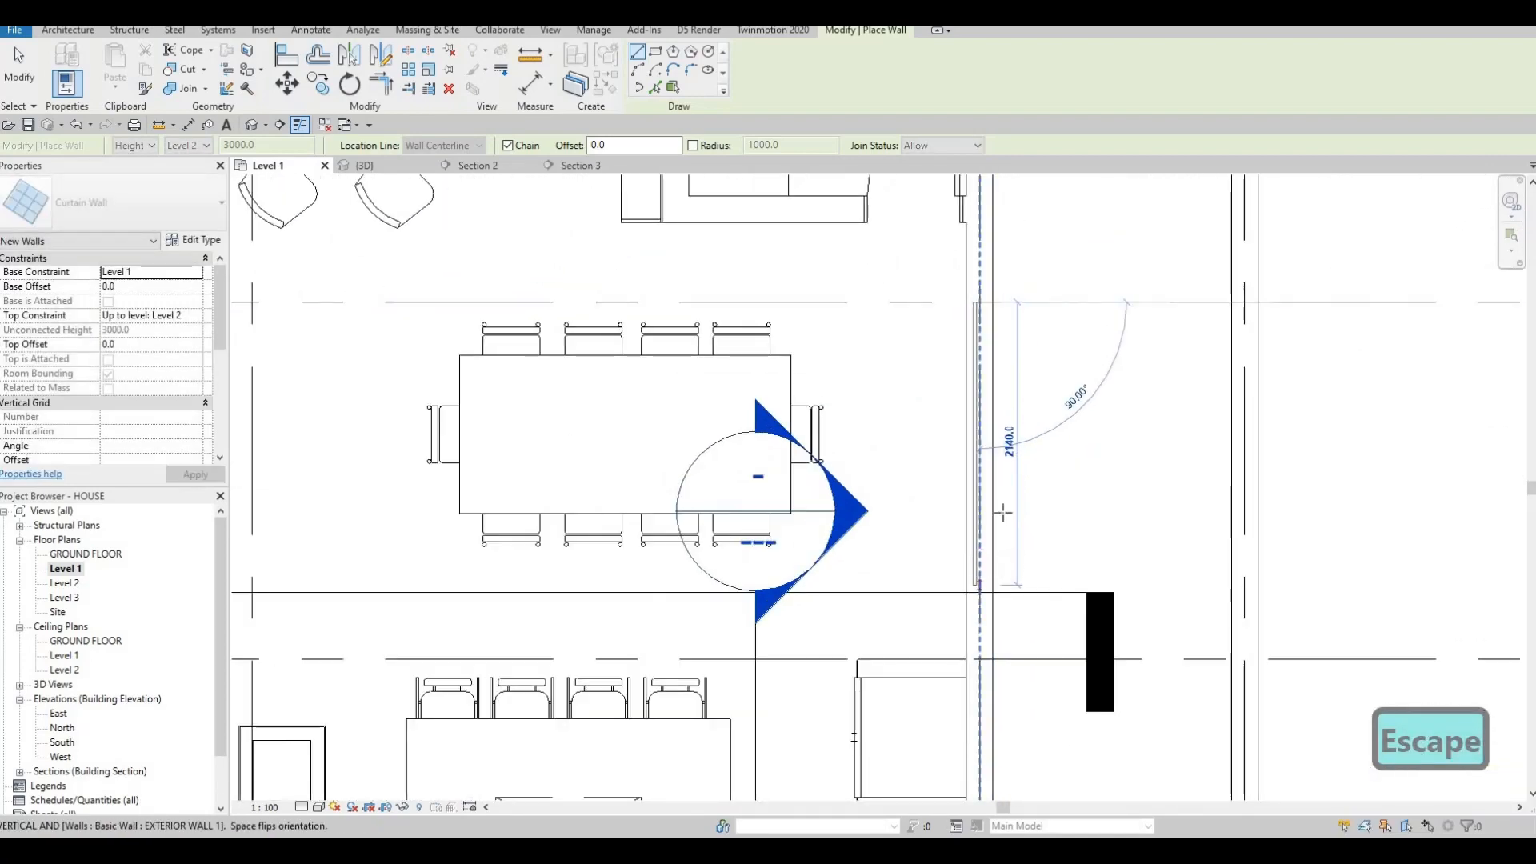
{"action": "key", "text": "Escape"}
{"action": "scroll", "coordinate": [1003, 512], "scroll_direction": "down", "scroll_amount": 3}
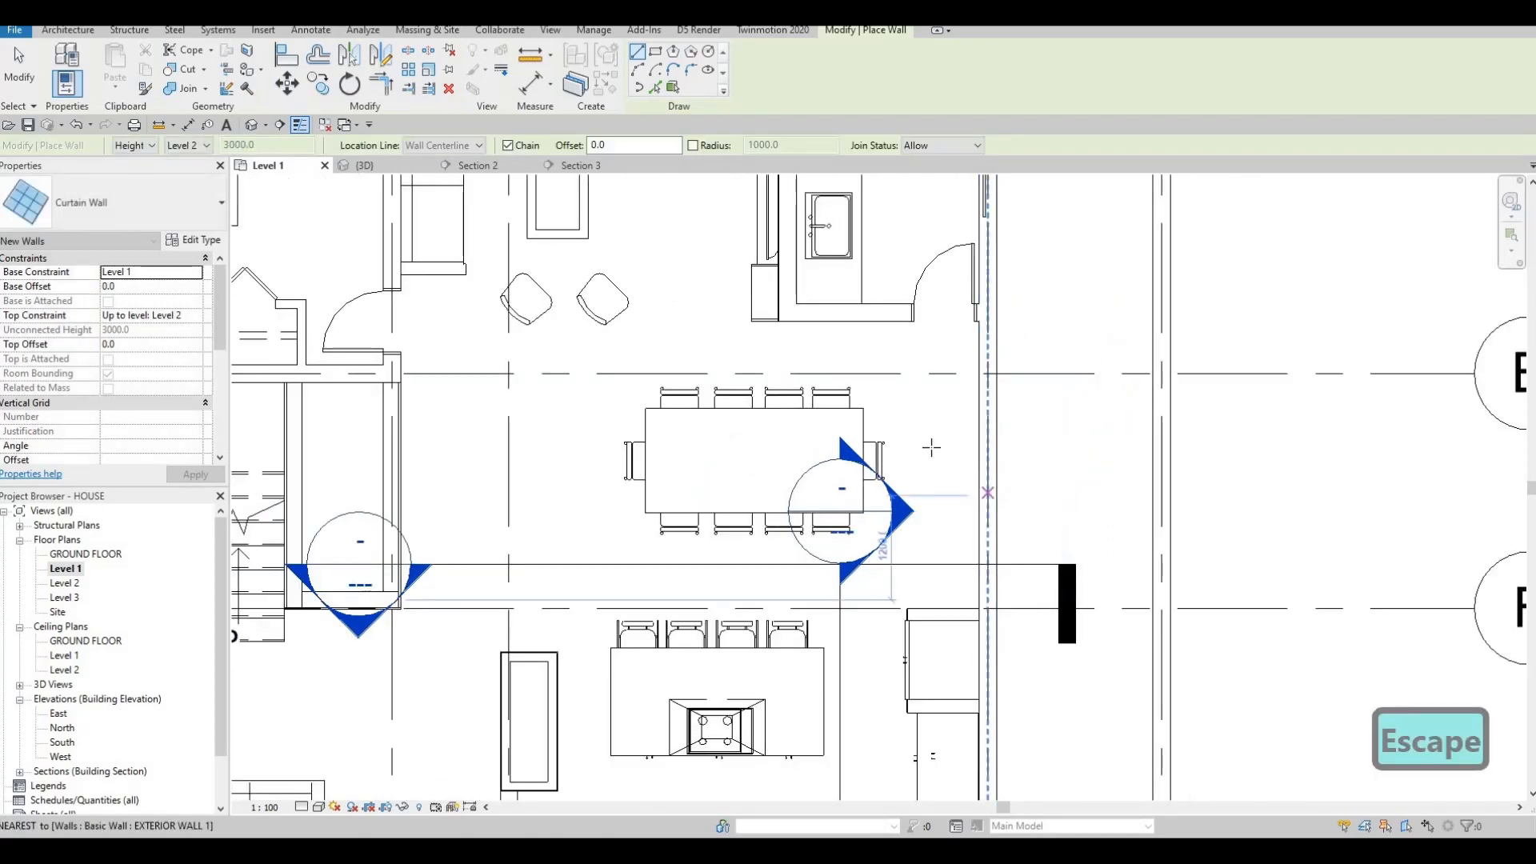
{"action": "middle_click_drag", "start_coordinate": [945, 372], "coordinate": [979, 345]}
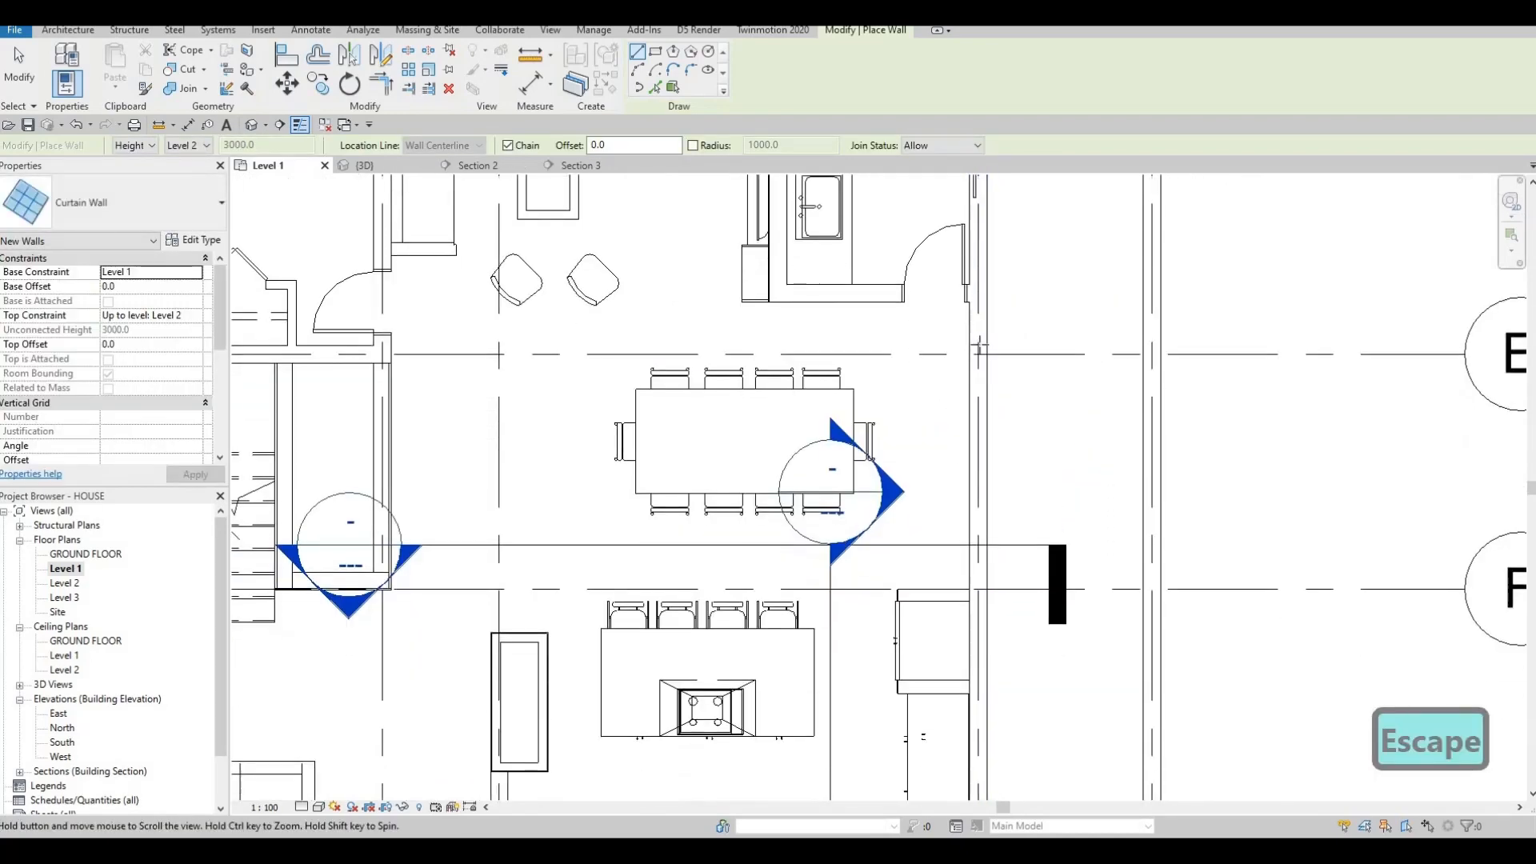
{"action": "scroll", "coordinate": [980, 345], "scroll_direction": "down", "scroll_amount": 1}
{"action": "scroll", "coordinate": [976, 336], "scroll_direction": "up", "scroll_amount": 3}
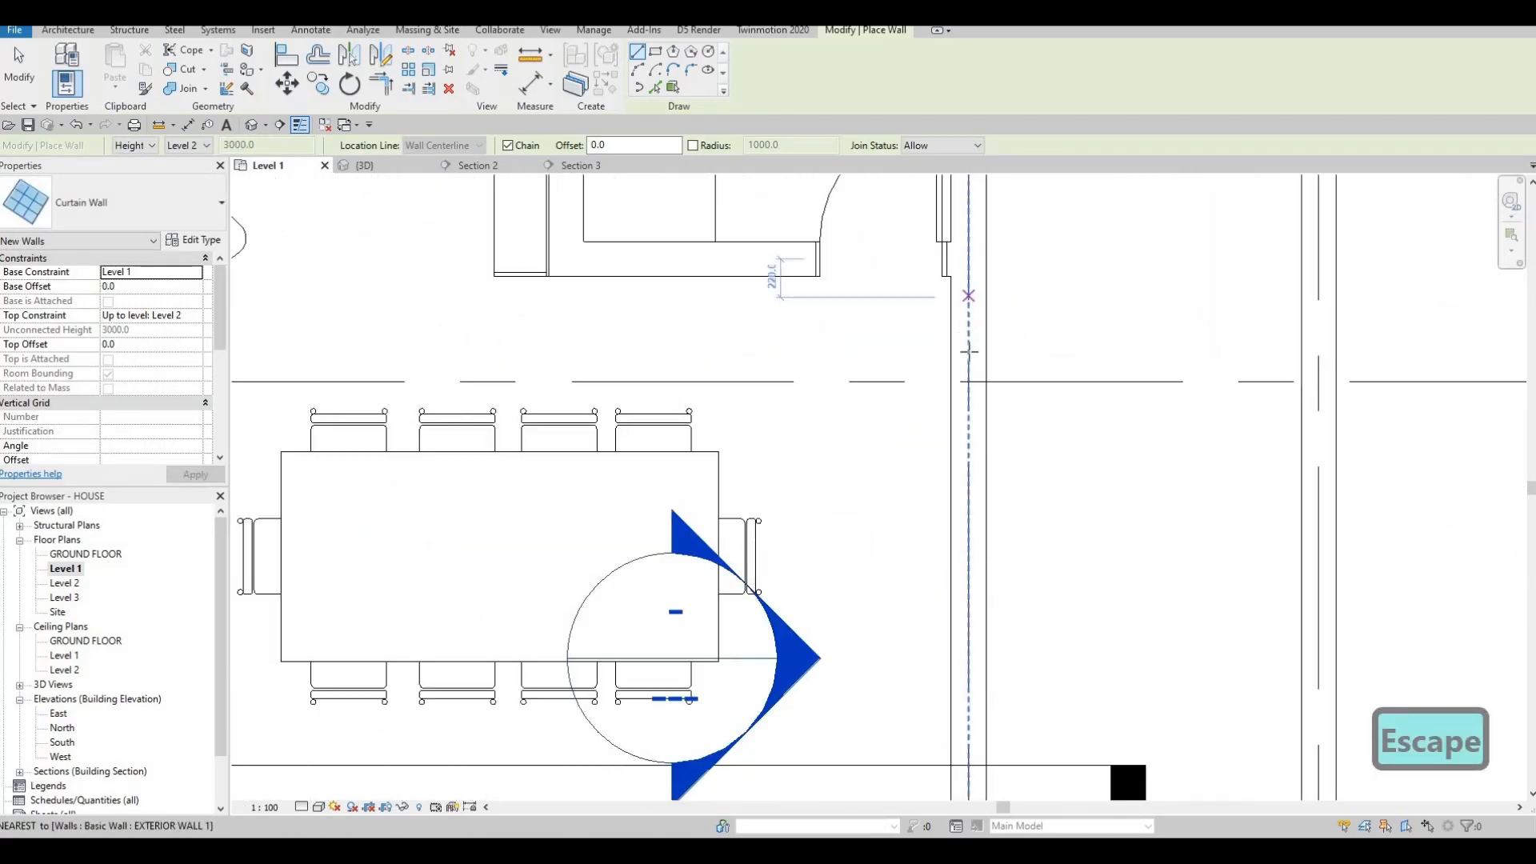
{"action": "left_click", "coordinate": [969, 297]}
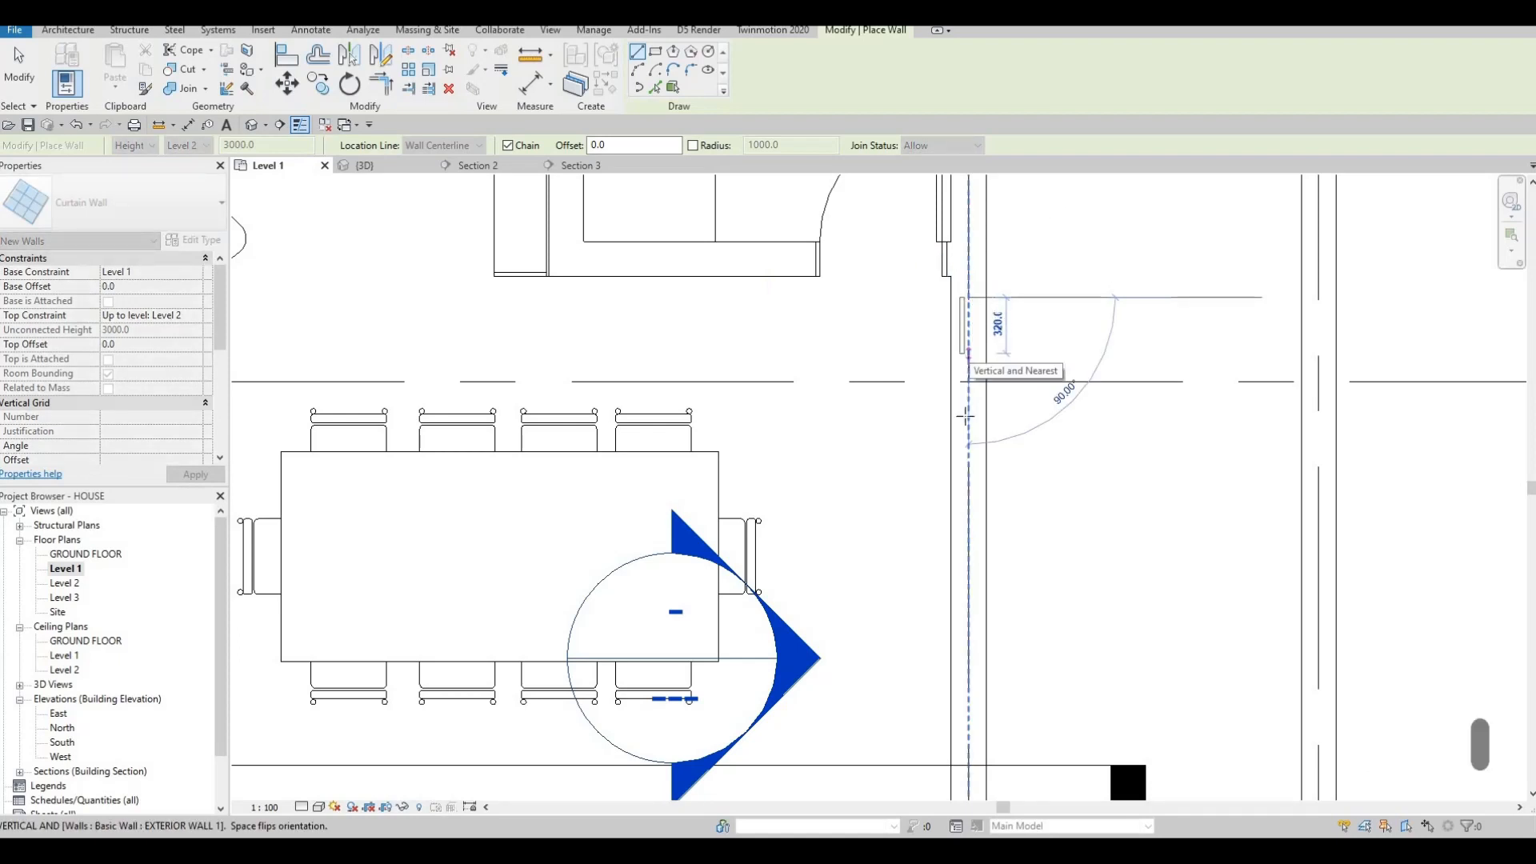
{"action": "key", "text": "Escape"}
Add a short curtain wall on the right exterior wall by the black column.
{"action": "middle_click_drag", "start_coordinate": [971, 743], "coordinate": [959, 520]}
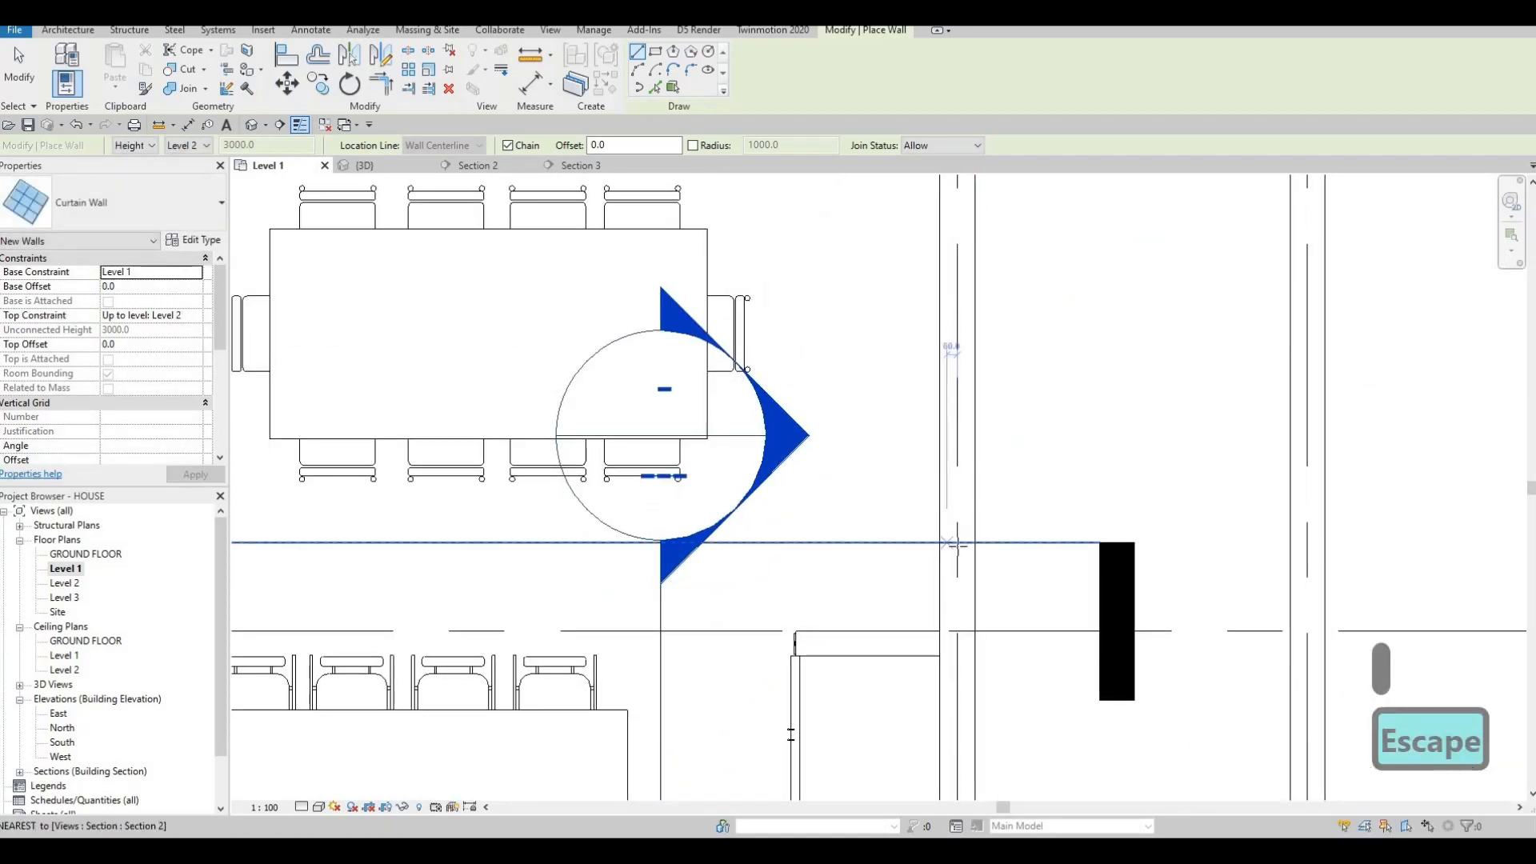
{"action": "left_click", "coordinate": [954, 520]}
{"action": "left_click", "coordinate": [953, 585]}
{"action": "key", "text": "Escape"}
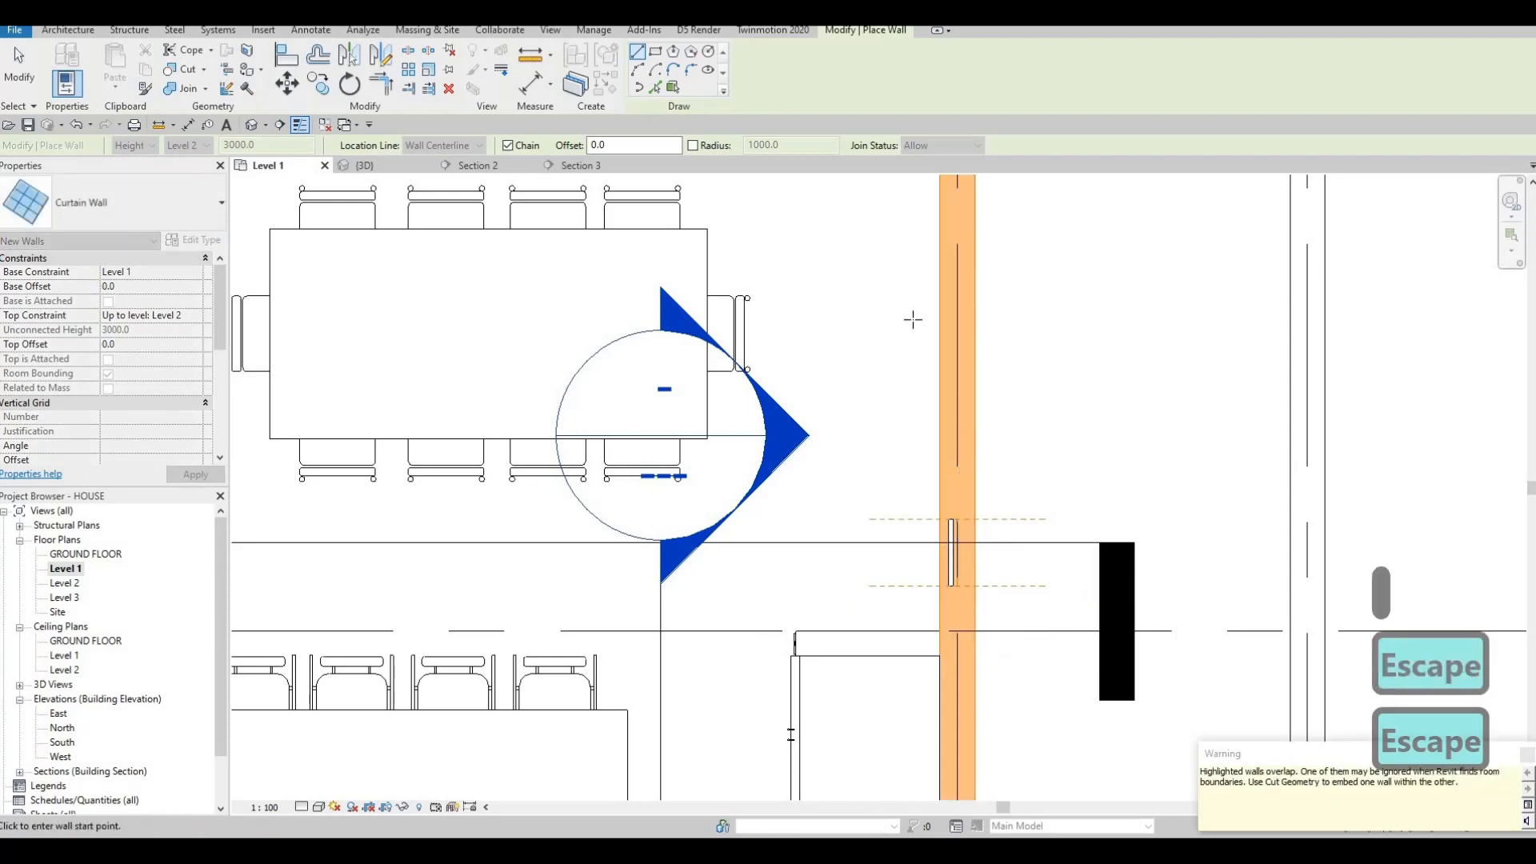
{"action": "scroll", "coordinate": [919, 442], "scroll_direction": "down", "scroll_amount": 2}
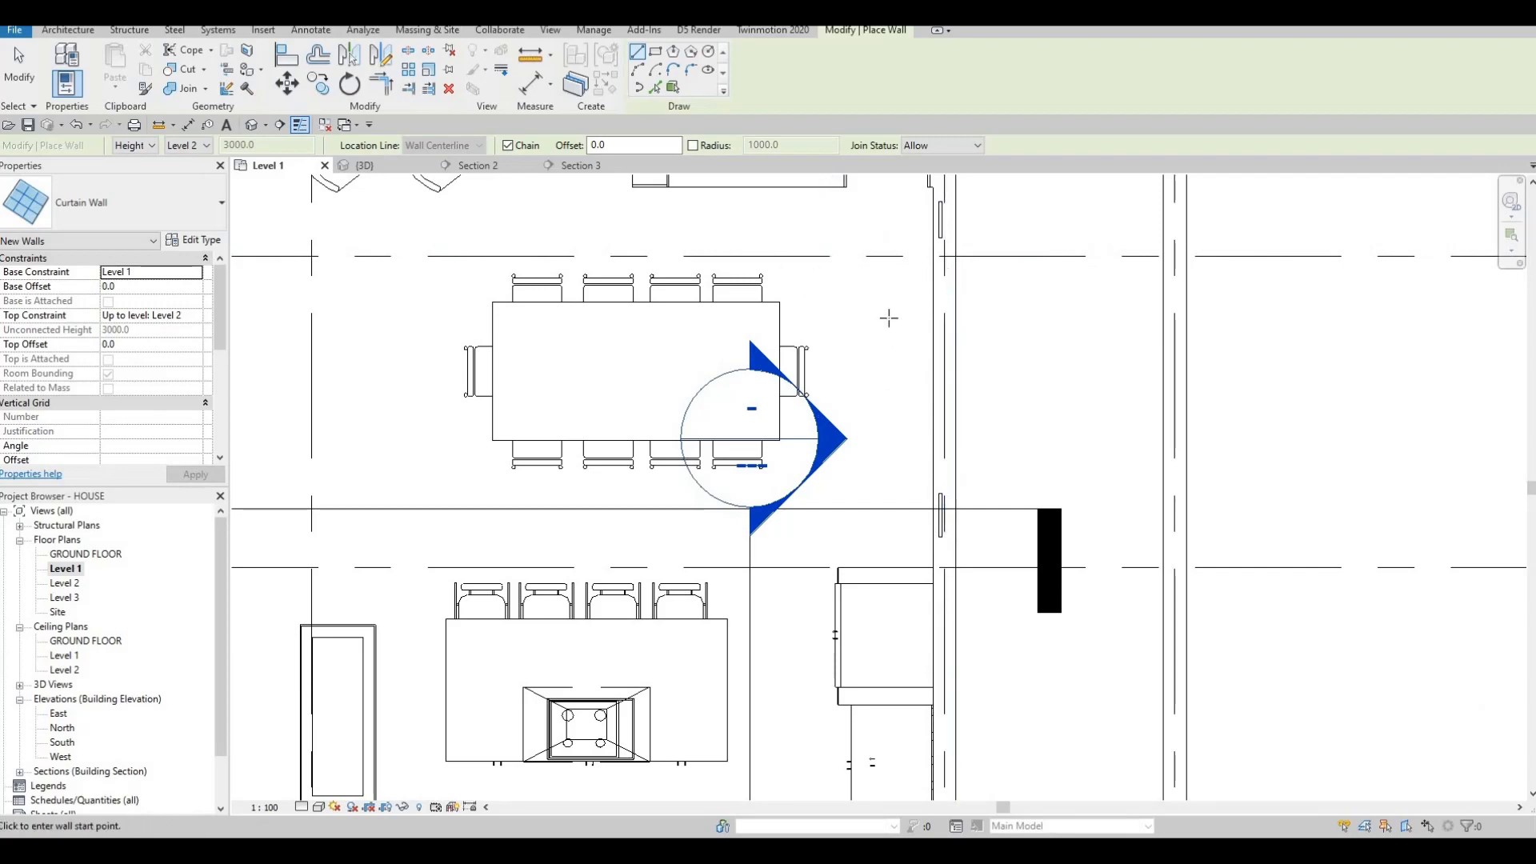
{"action": "scroll", "coordinate": [866, 553], "scroll_direction": "down", "scroll_amount": 2}
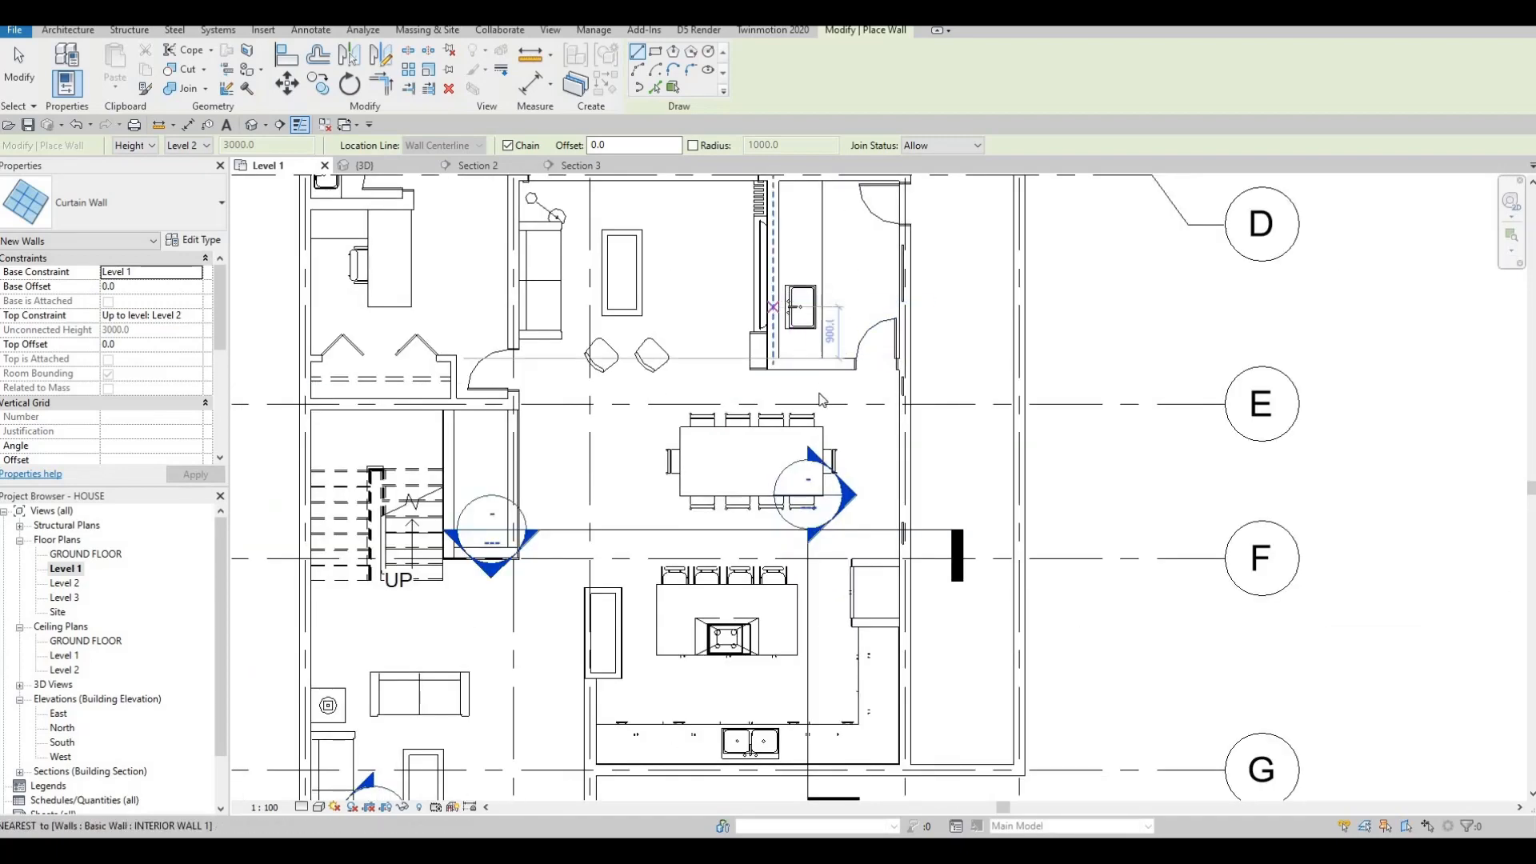
{"action": "key", "text": "Escape"}
Start a new curtain wall with CS near grids E to G, then cancel it.
{"action": "middle_click_drag", "start_coordinate": [819, 346], "coordinate": [834, 411]}
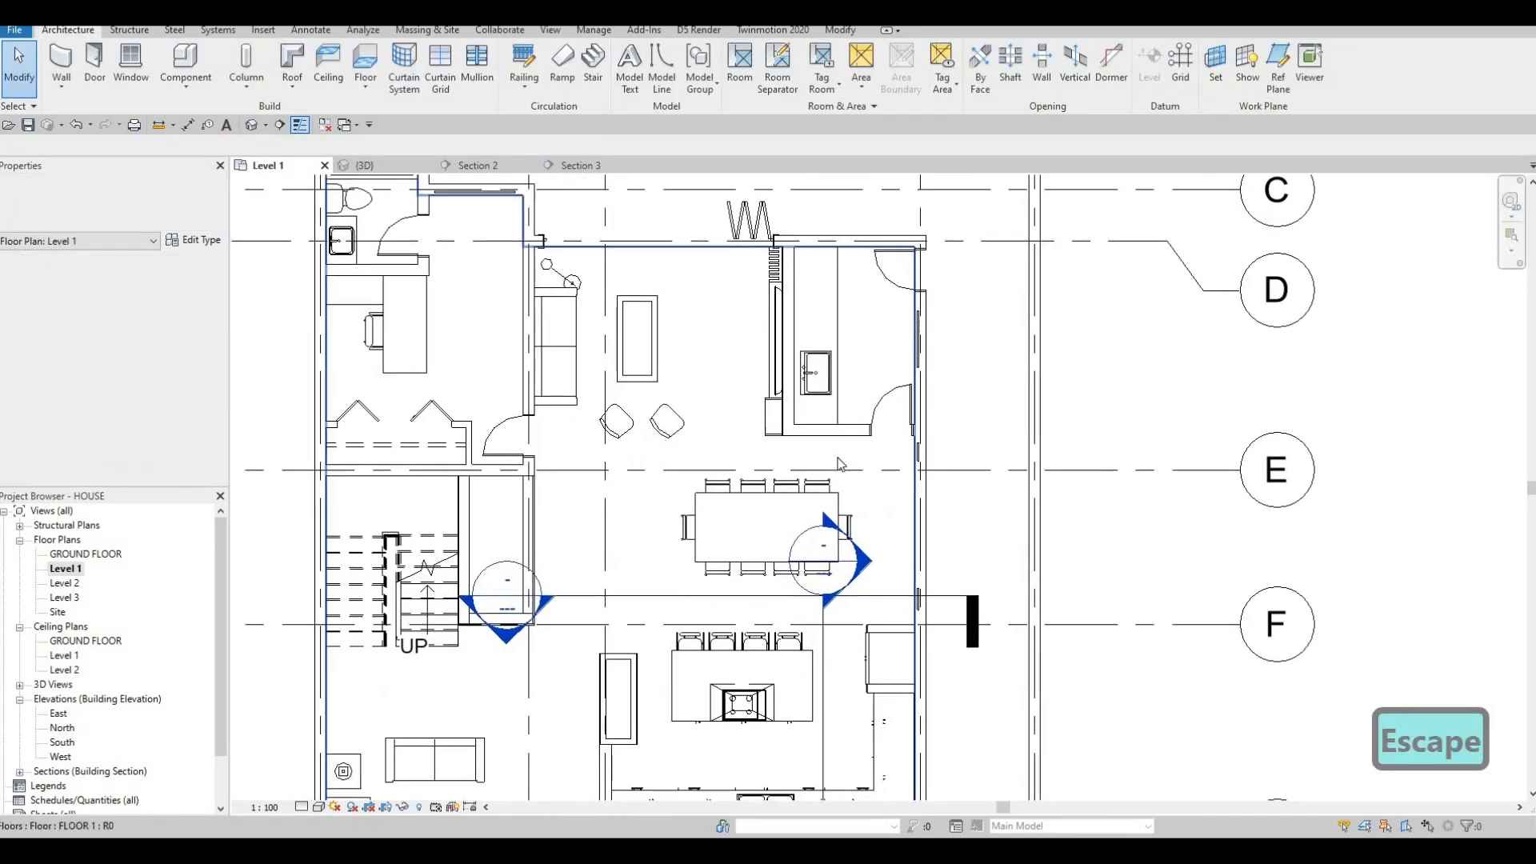
{"action": "scroll", "coordinate": [832, 416], "scroll_direction": "down", "scroll_amount": 1}
{"action": "middle_click_drag", "start_coordinate": [620, 612], "coordinate": [679, 453]}
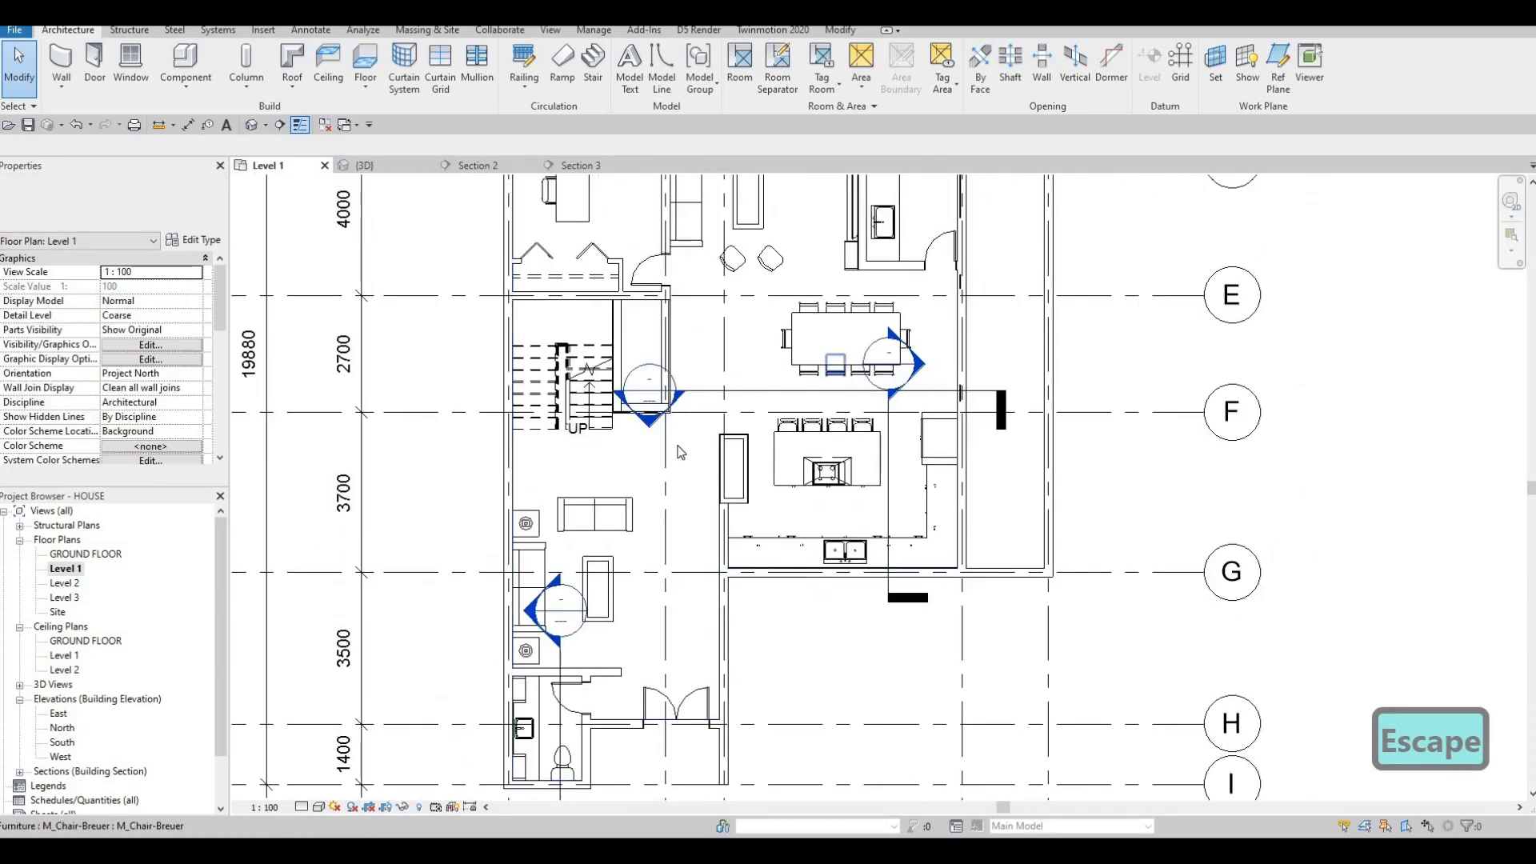
{"action": "middle_click_drag", "start_coordinate": [532, 335], "coordinate": [546, 304]}
{"action": "scroll", "coordinate": [693, 284], "scroll_direction": "up", "scroll_amount": 1}
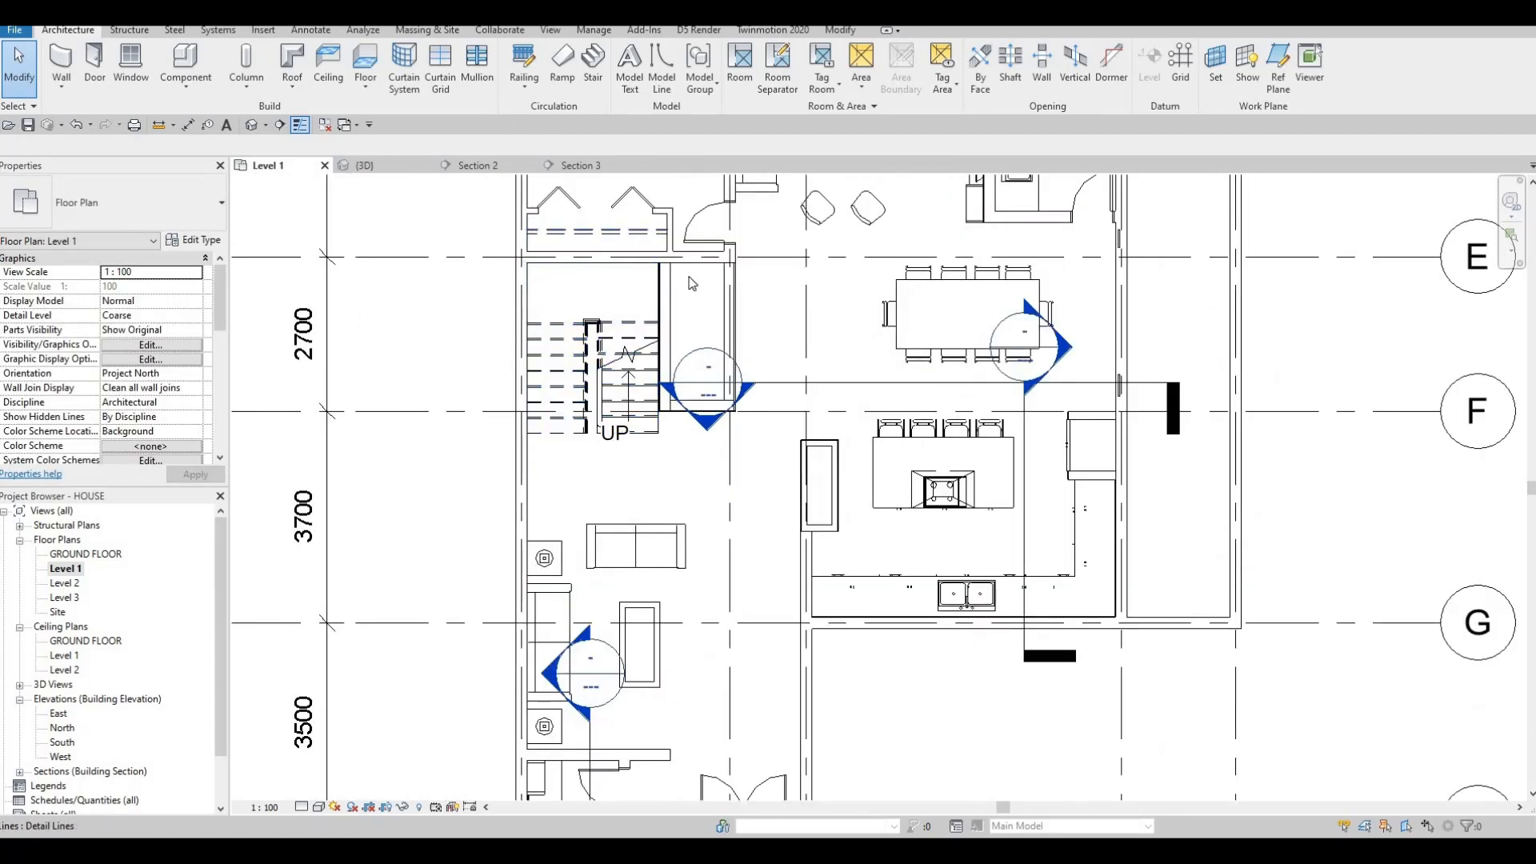
{"action": "key", "text": "Escape"}
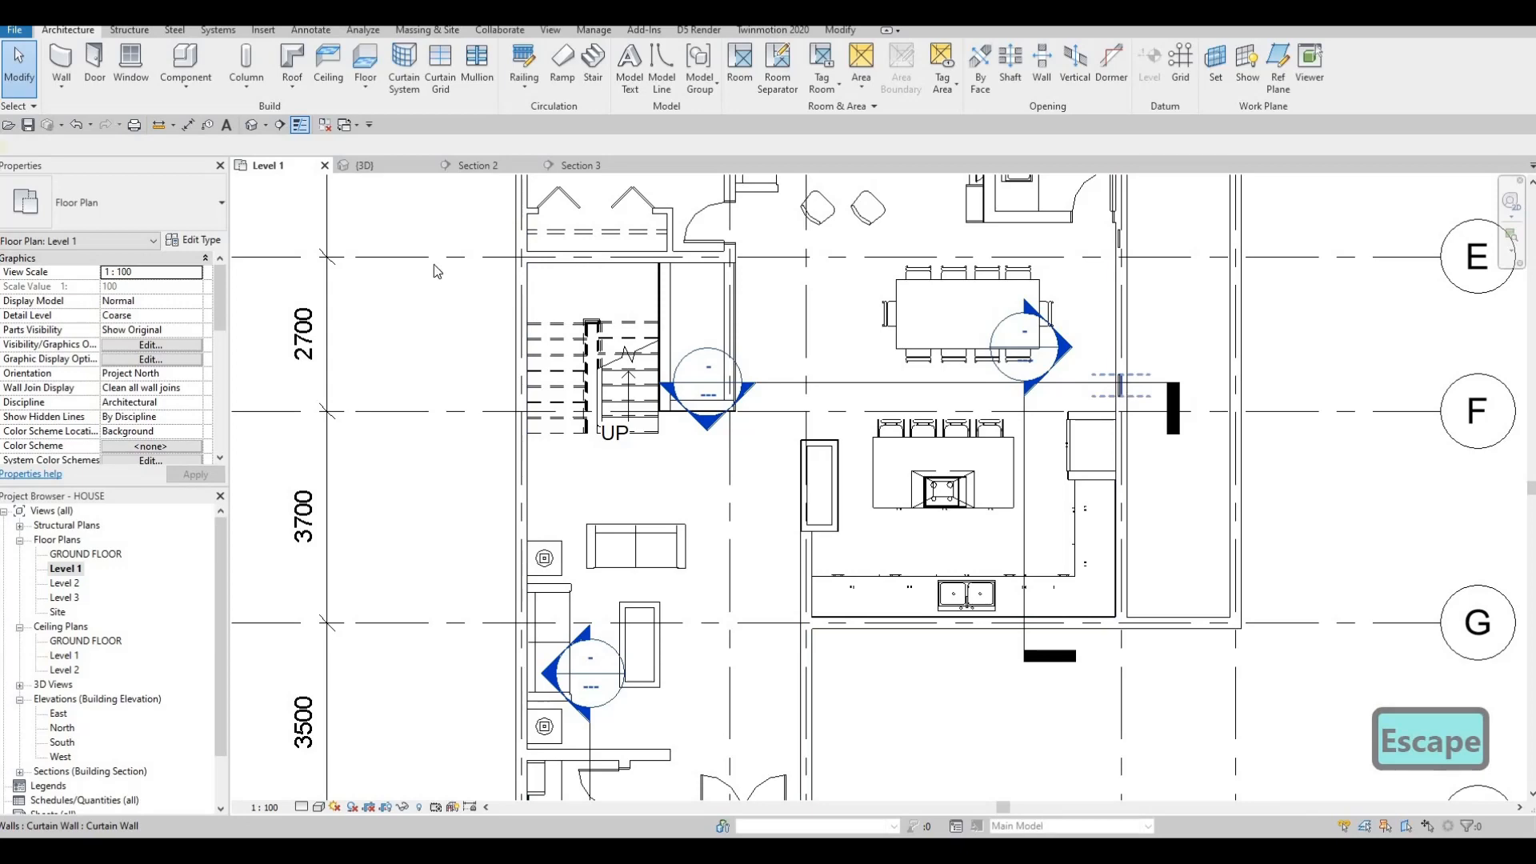
{"action": "key", "text": "c"}
{"action": "key", "text": "s"}
{"action": "scroll", "coordinate": [504, 269], "scroll_direction": "up", "scroll_amount": 2}
{"action": "left_click", "coordinate": [549, 266]}
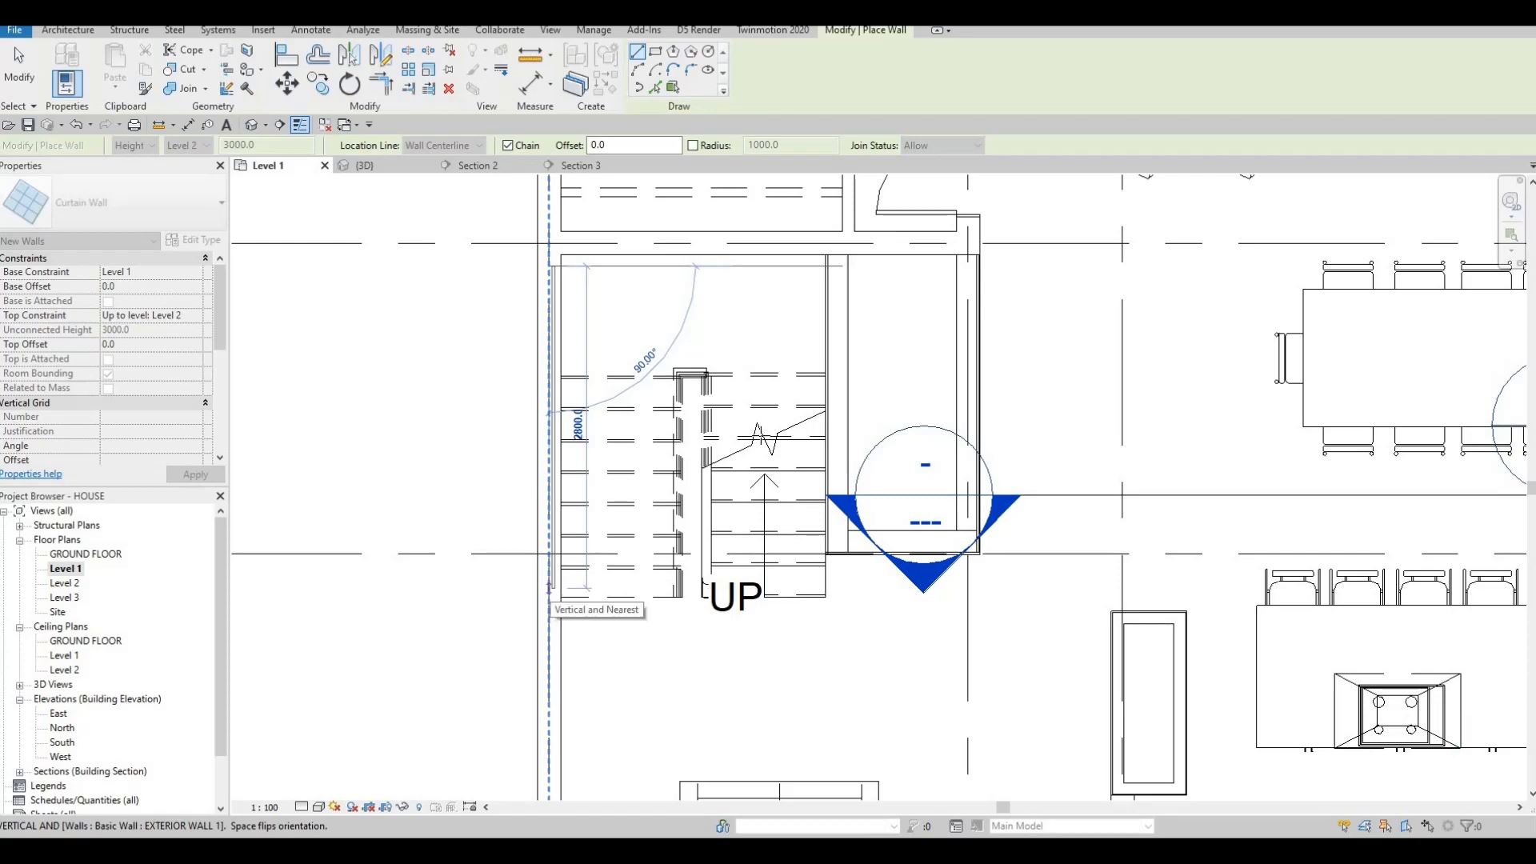
{"action": "middle_click_drag", "start_coordinate": [742, 363], "coordinate": [758, 342]}
{"action": "key", "text": "Escape"}
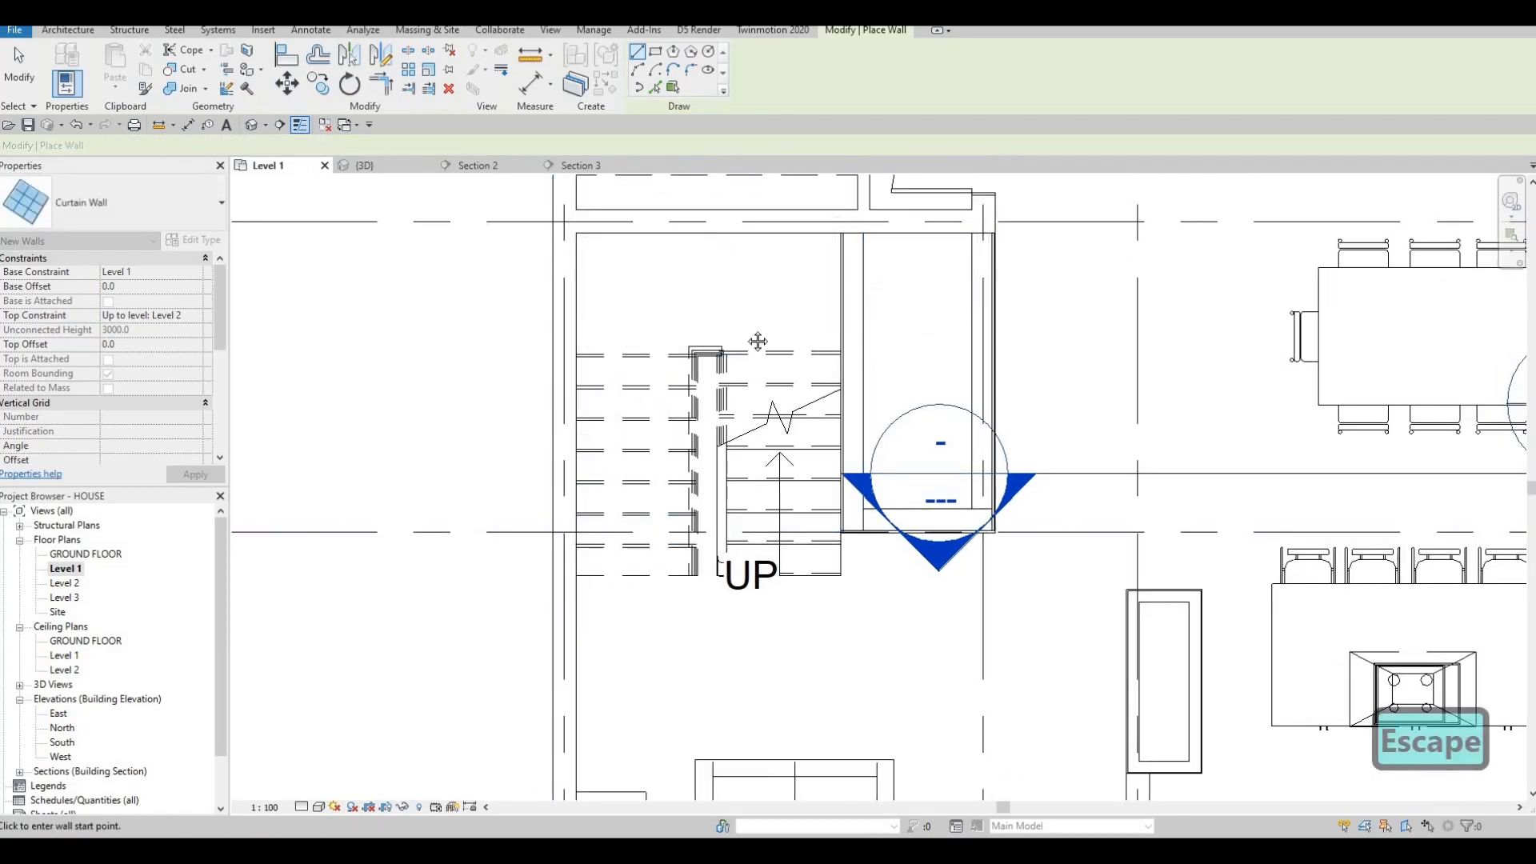
Bring the living room, bathroom and left wall into view, clearing the wall preview.
{"action": "scroll", "coordinate": [663, 388], "scroll_direction": "down", "scroll_amount": 1}
{"action": "middle_click_drag", "start_coordinate": [636, 667], "coordinate": [679, 449]}
{"action": "scroll", "coordinate": [587, 403], "scroll_direction": "down", "scroll_amount": 3}
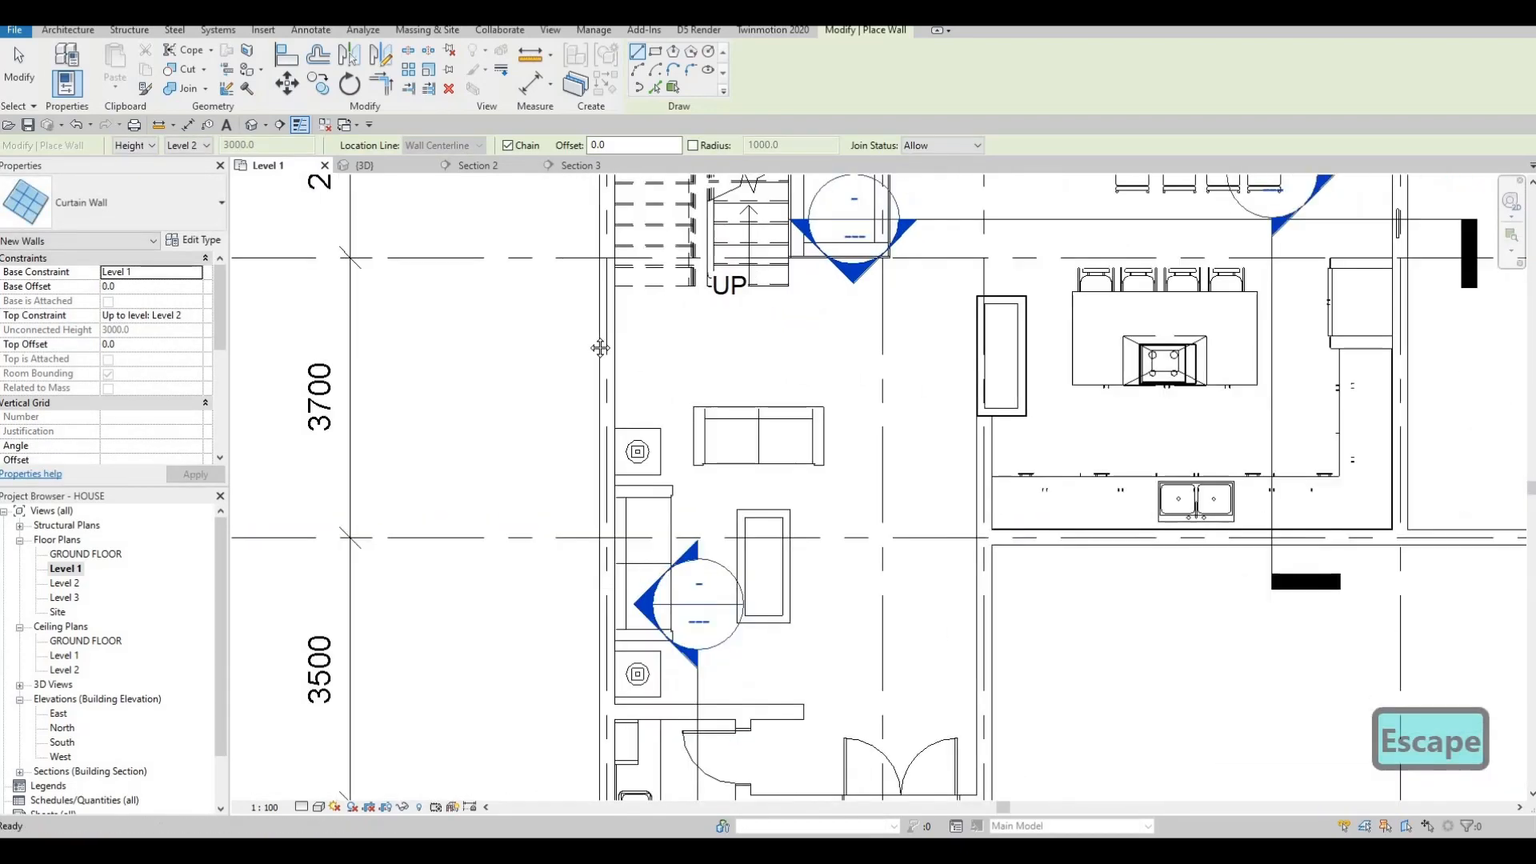
{"action": "middle_click_drag", "start_coordinate": [661, 344], "coordinate": [670, 258]}
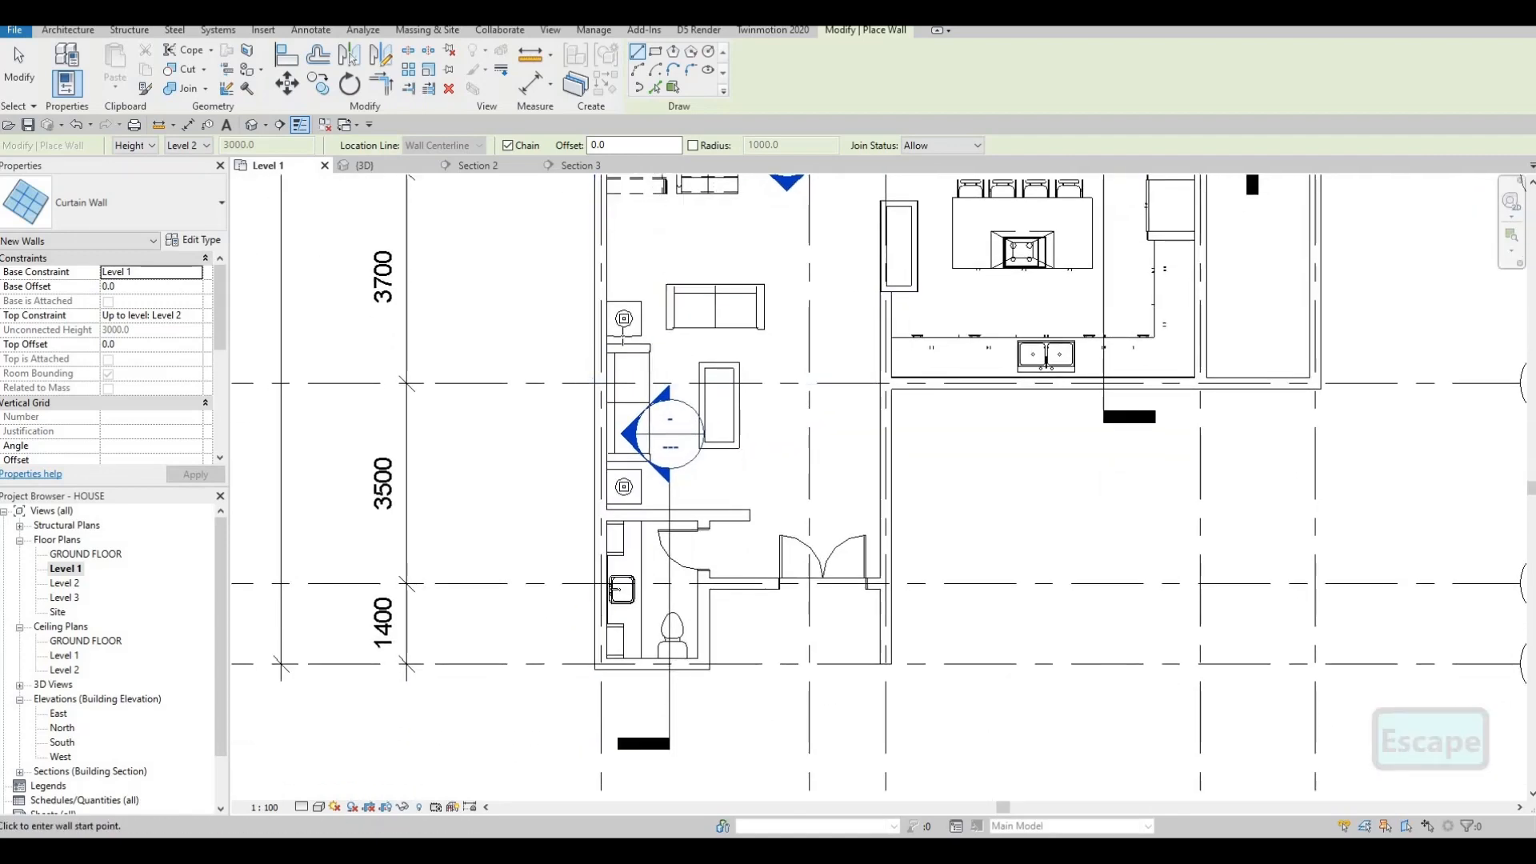
{"action": "middle_click_drag", "start_coordinate": [600, 204], "coordinate": [602, 288]}
{"action": "scroll", "coordinate": [602, 288], "scroll_direction": "up", "scroll_amount": 2}
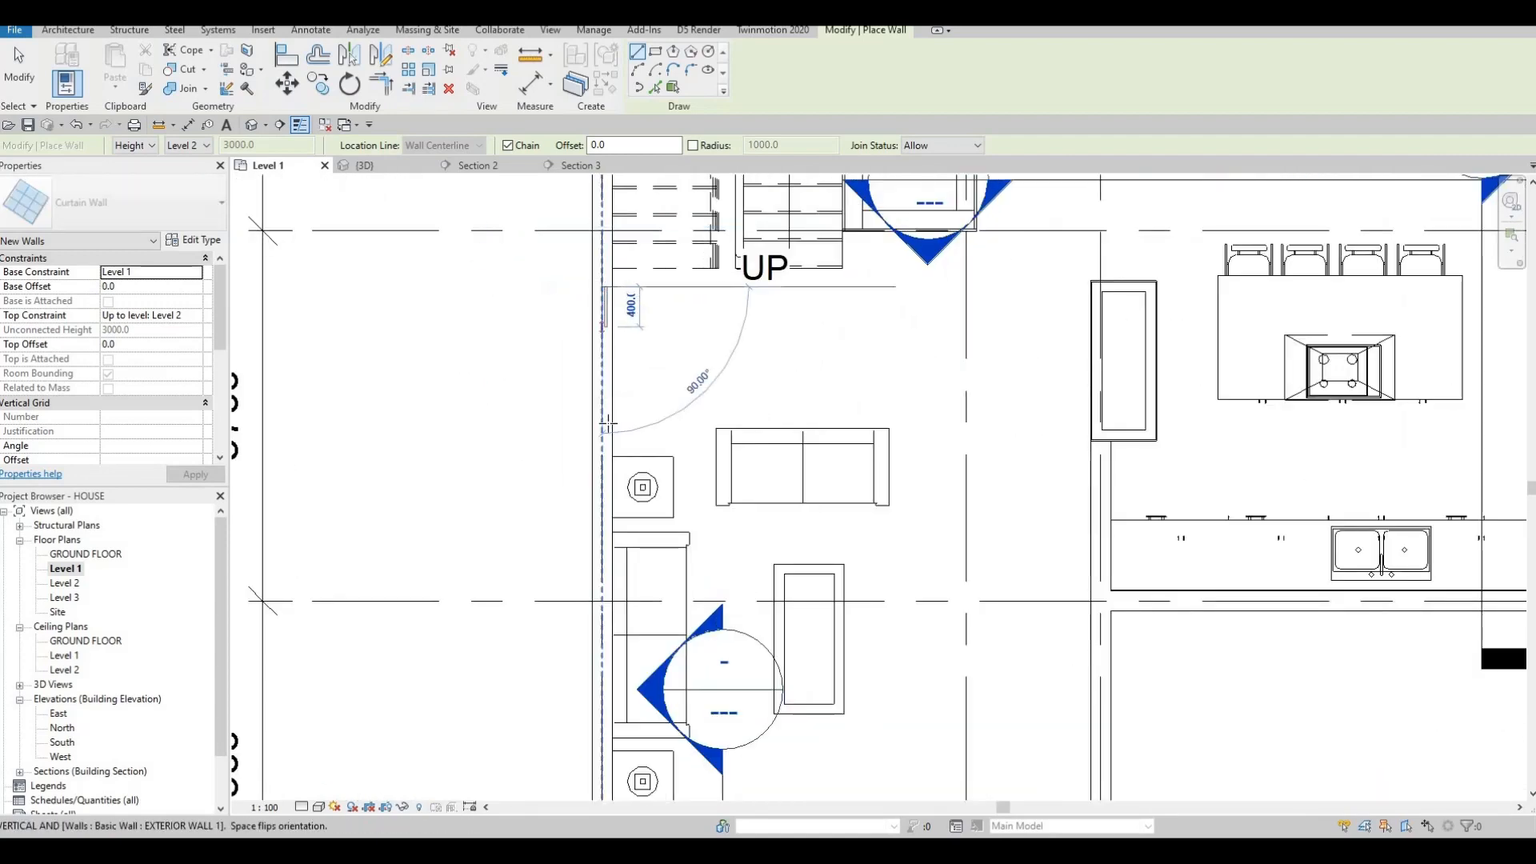
{"action": "key", "text": "Escape"}
{"action": "key", "text": "Escape"}
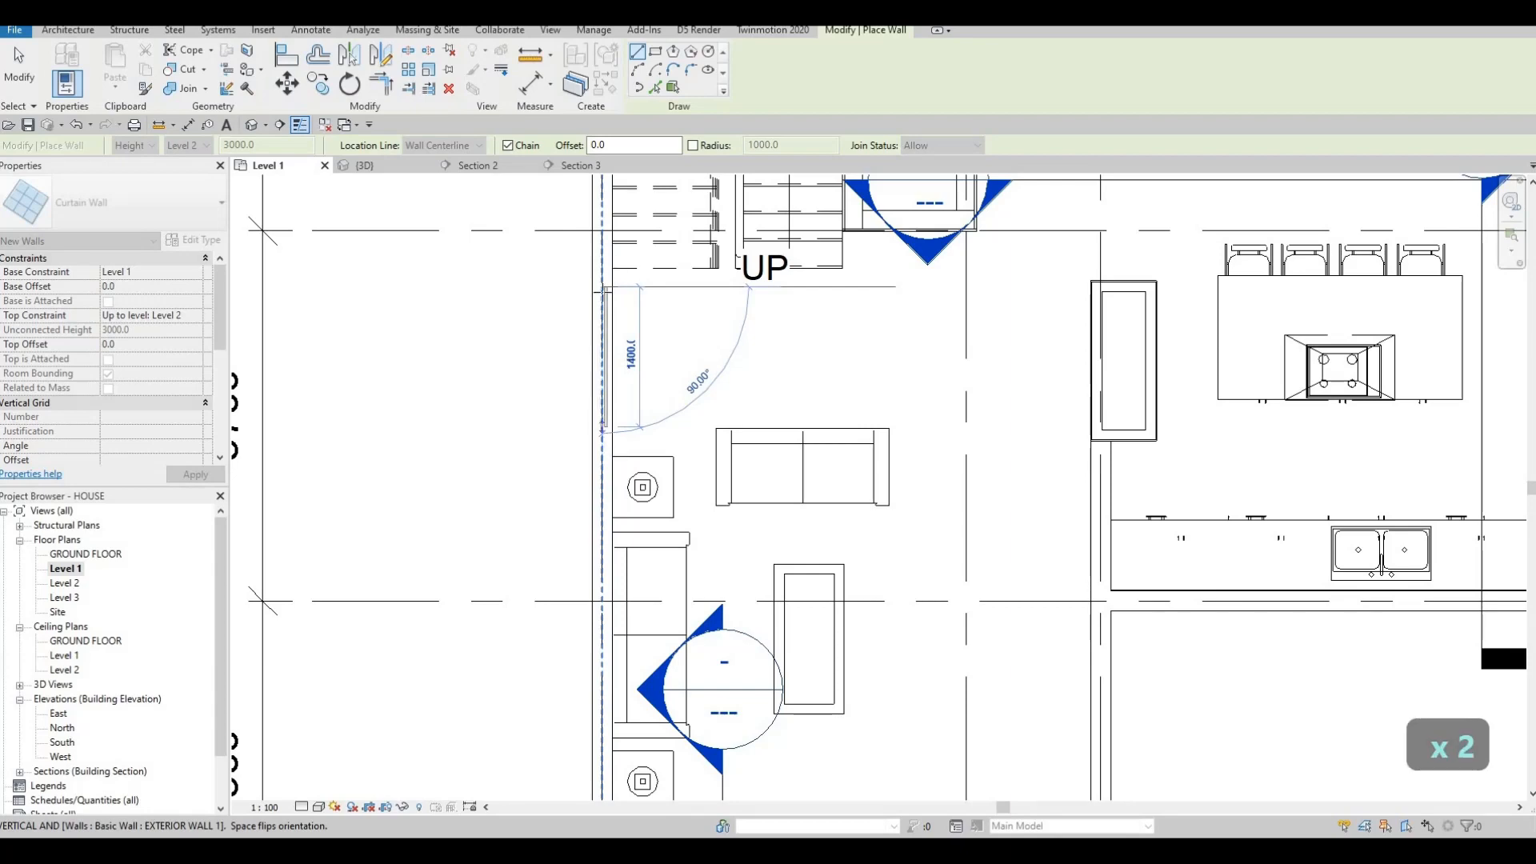
{"action": "scroll", "coordinate": [703, 360], "scroll_direction": "down", "scroll_amount": 5}
{"action": "scroll", "coordinate": [719, 424], "scroll_direction": "down", "scroll_amount": 3}
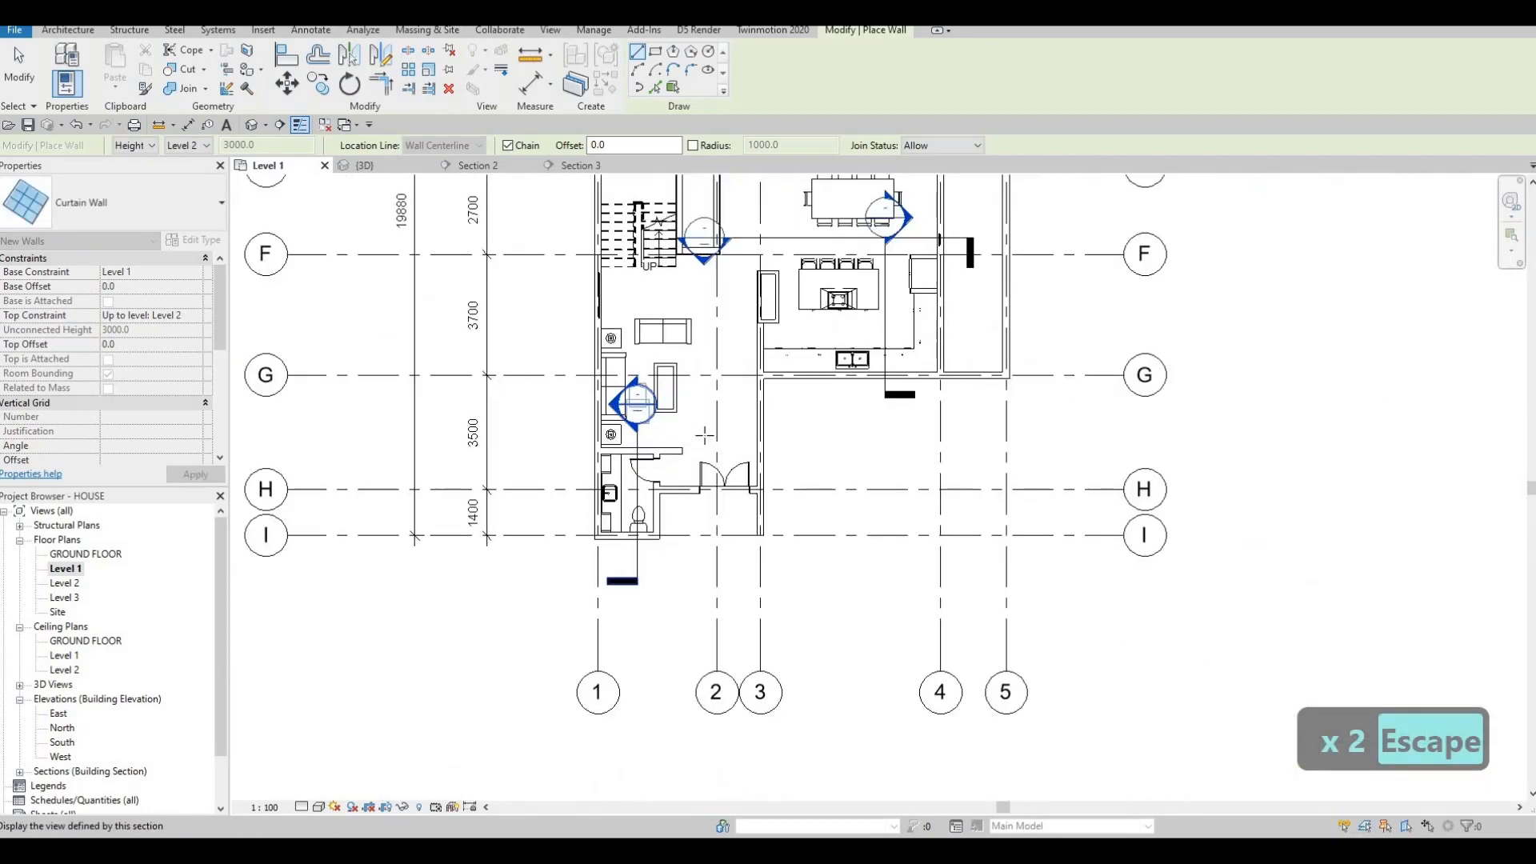
{"action": "scroll", "coordinate": [756, 344], "scroll_direction": "up", "scroll_amount": 4}
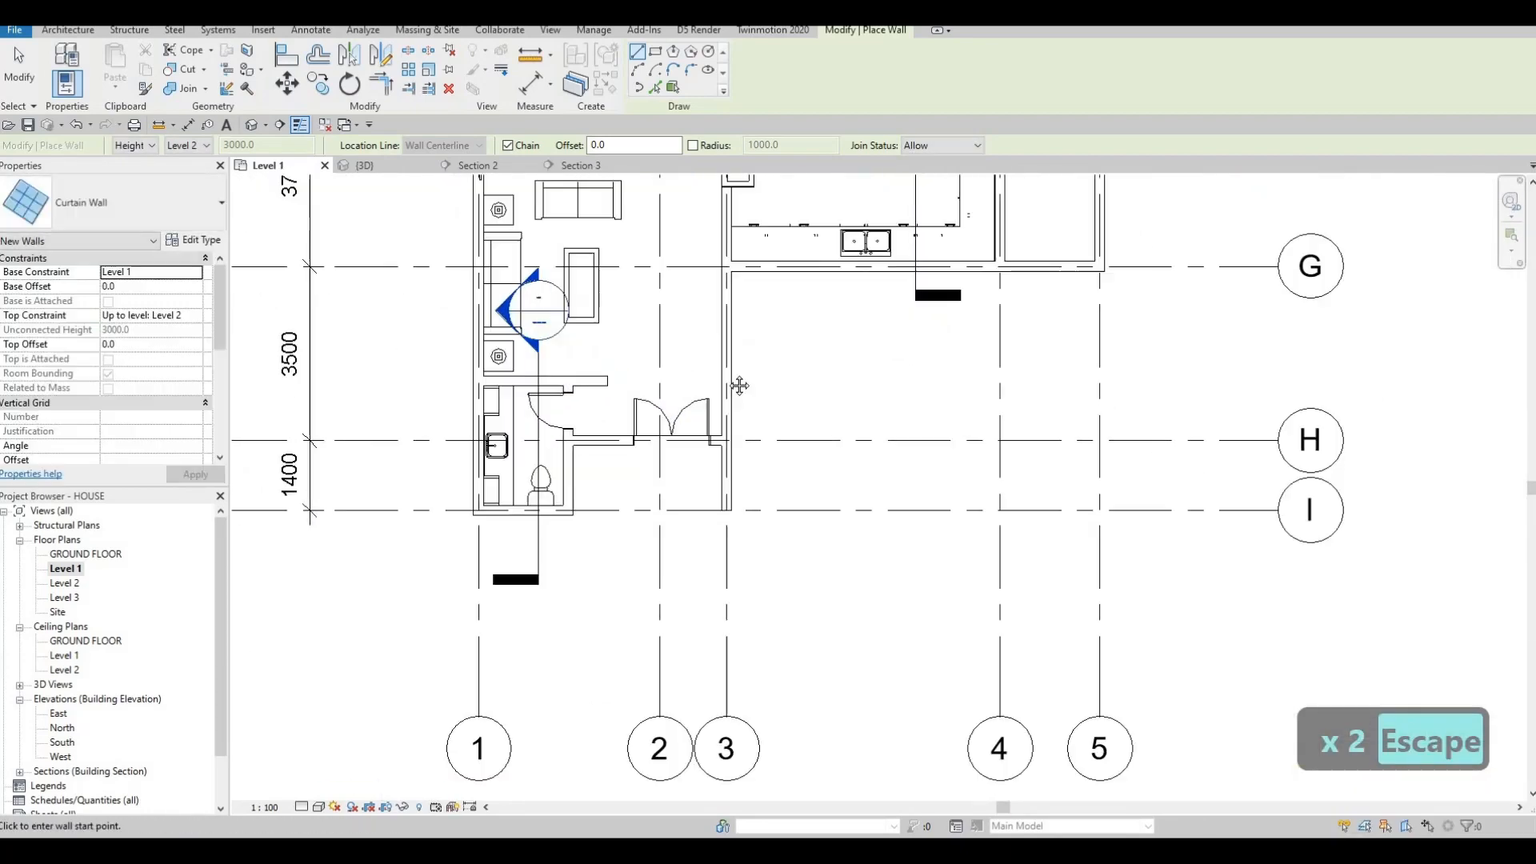
{"action": "scroll", "coordinate": [744, 349], "scroll_direction": "down", "scroll_amount": 2}
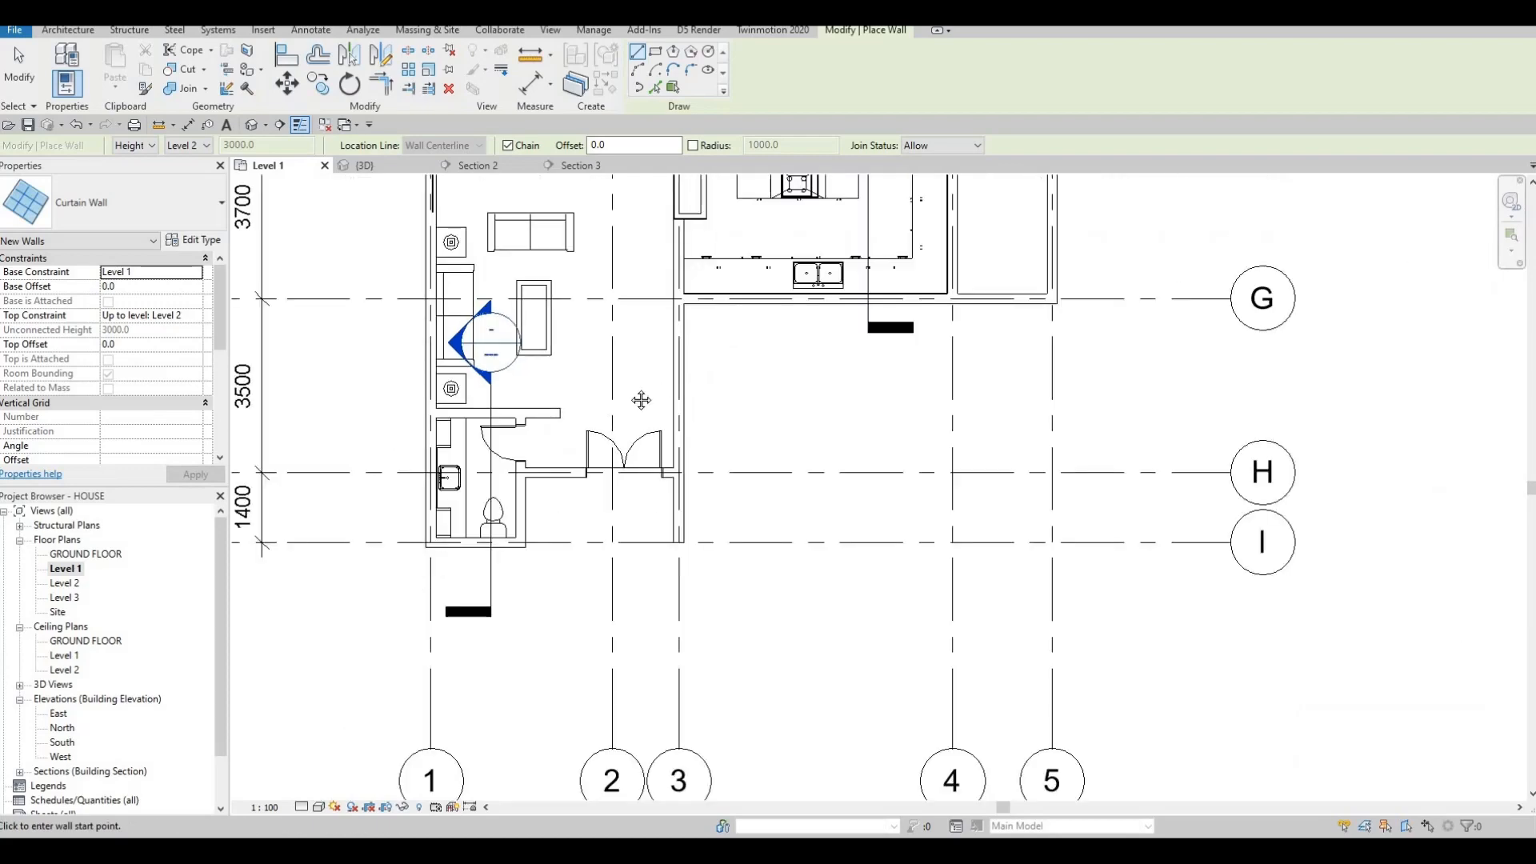
Draw the curtain wall strip along the bathroom's bottom exterior wall.
{"action": "middle_click_drag", "start_coordinate": [742, 348], "coordinate": [851, 291]}
{"action": "scroll", "coordinate": [584, 477], "scroll_direction": "up", "scroll_amount": 2}
{"action": "scroll", "coordinate": [584, 476], "scroll_direction": "up", "scroll_amount": 3}
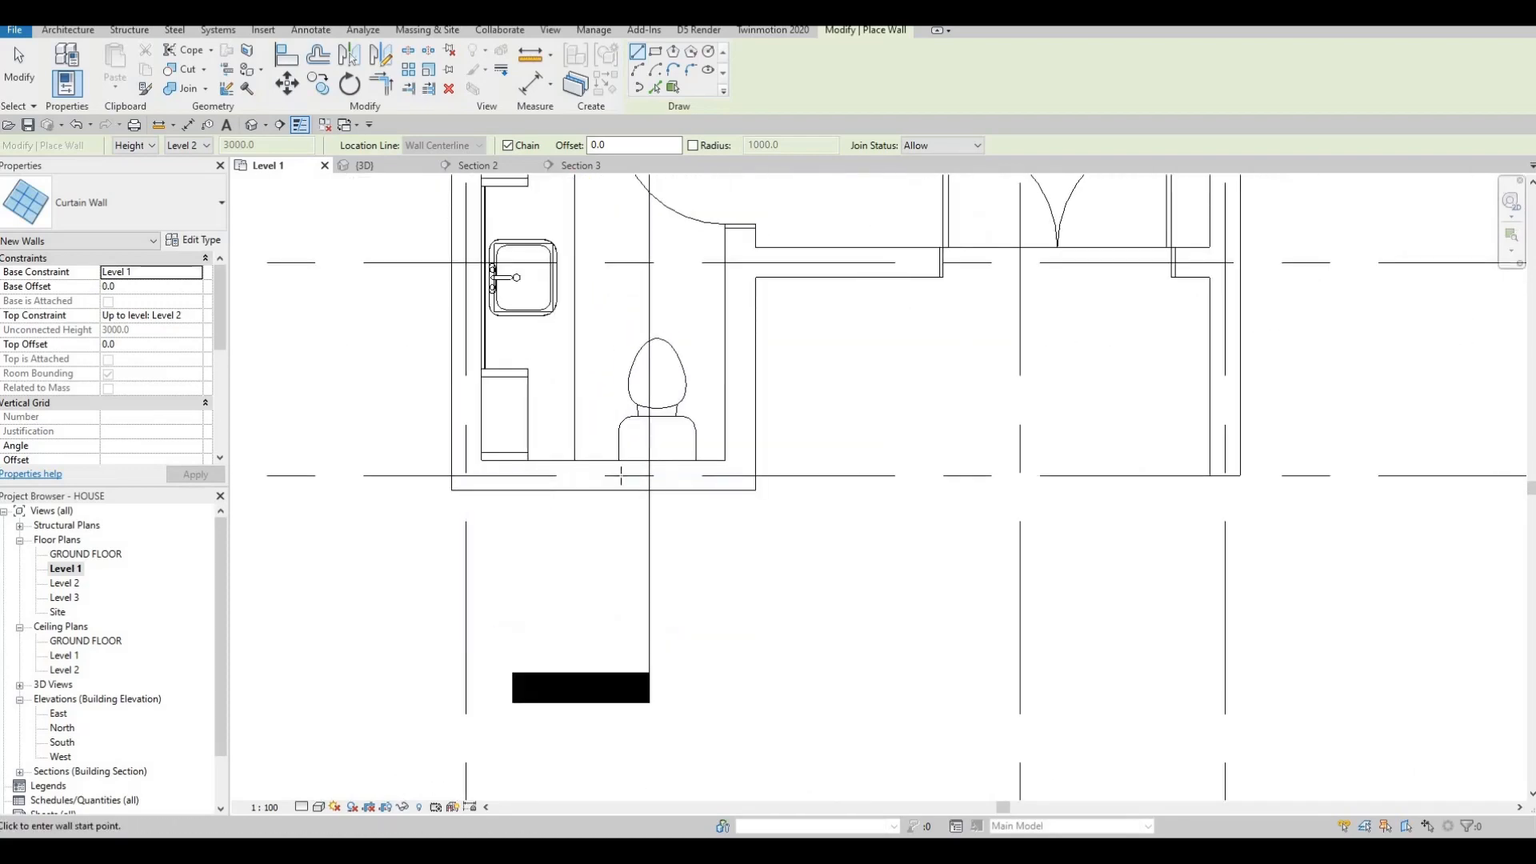
{"action": "left_click", "coordinate": [683, 477]}
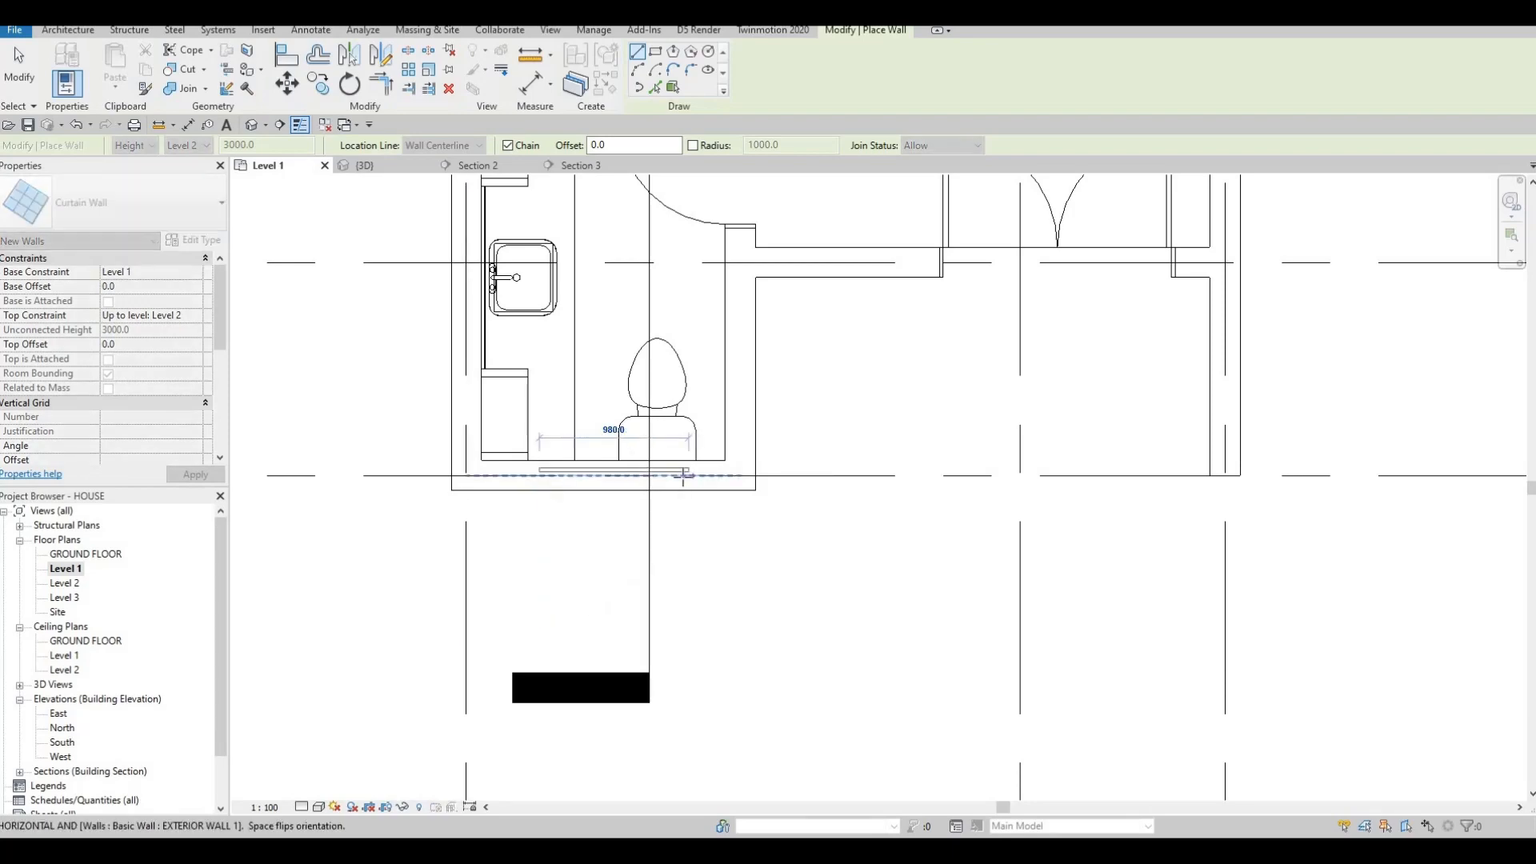
{"action": "left_click", "coordinate": [638, 340]}
{"action": "key", "text": "Escape"}
Look over the plan layout toward the dining area and upper rooms, then exit wall placement.
{"action": "scroll", "coordinate": [559, 448], "scroll_direction": "down", "scroll_amount": 5}
{"action": "middle_click_drag", "start_coordinate": [919, 277], "coordinate": [796, 378]}
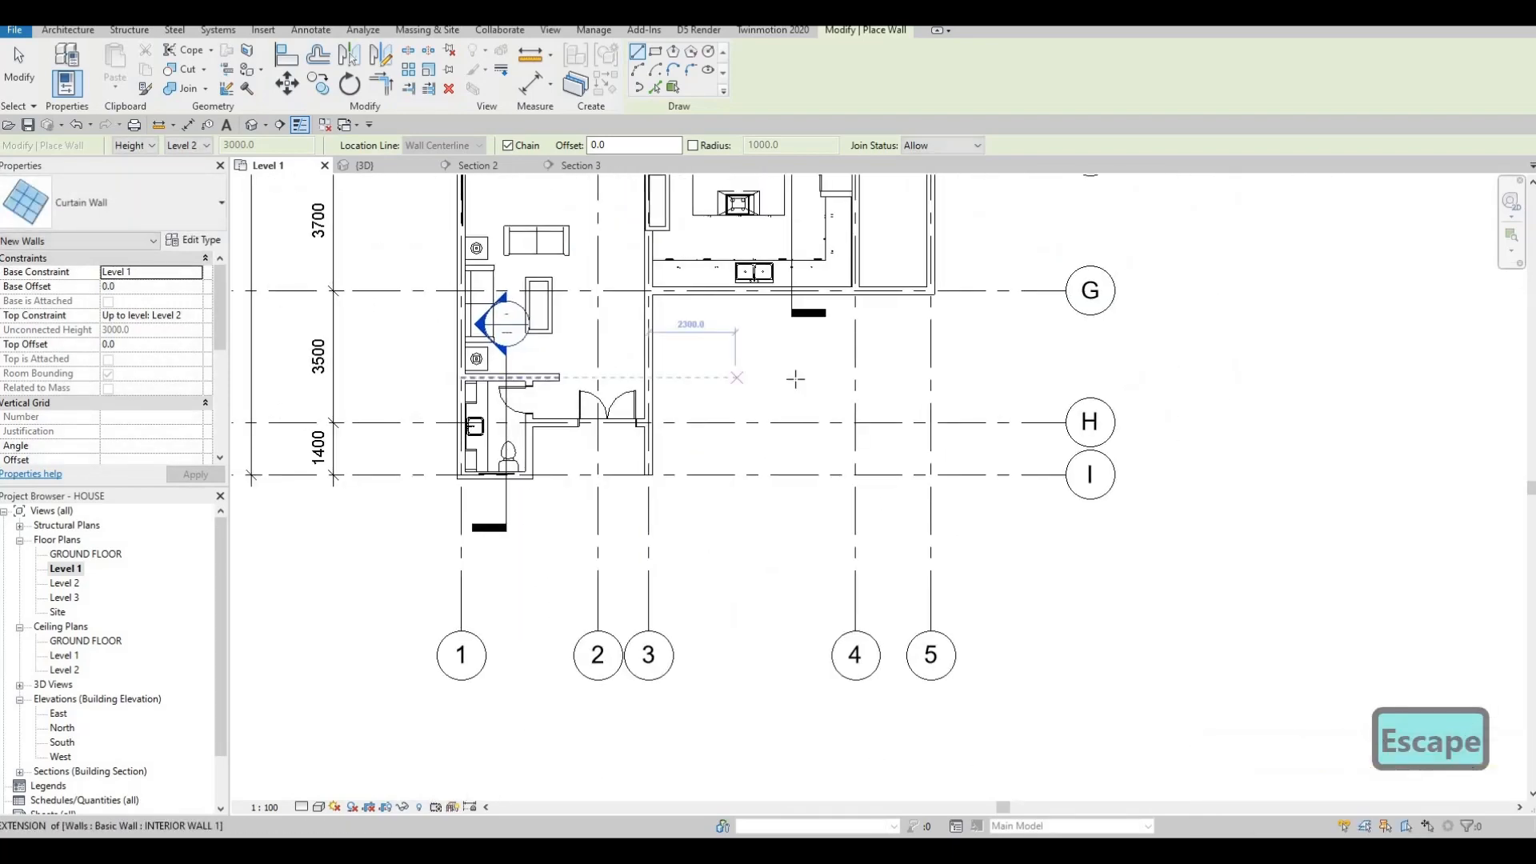
{"action": "scroll", "coordinate": [898, 218], "scroll_direction": "down", "scroll_amount": 1}
{"action": "middle_click_drag", "start_coordinate": [897, 217], "coordinate": [829, 534]}
{"action": "scroll", "coordinate": [828, 496], "scroll_direction": "up", "scroll_amount": 1}
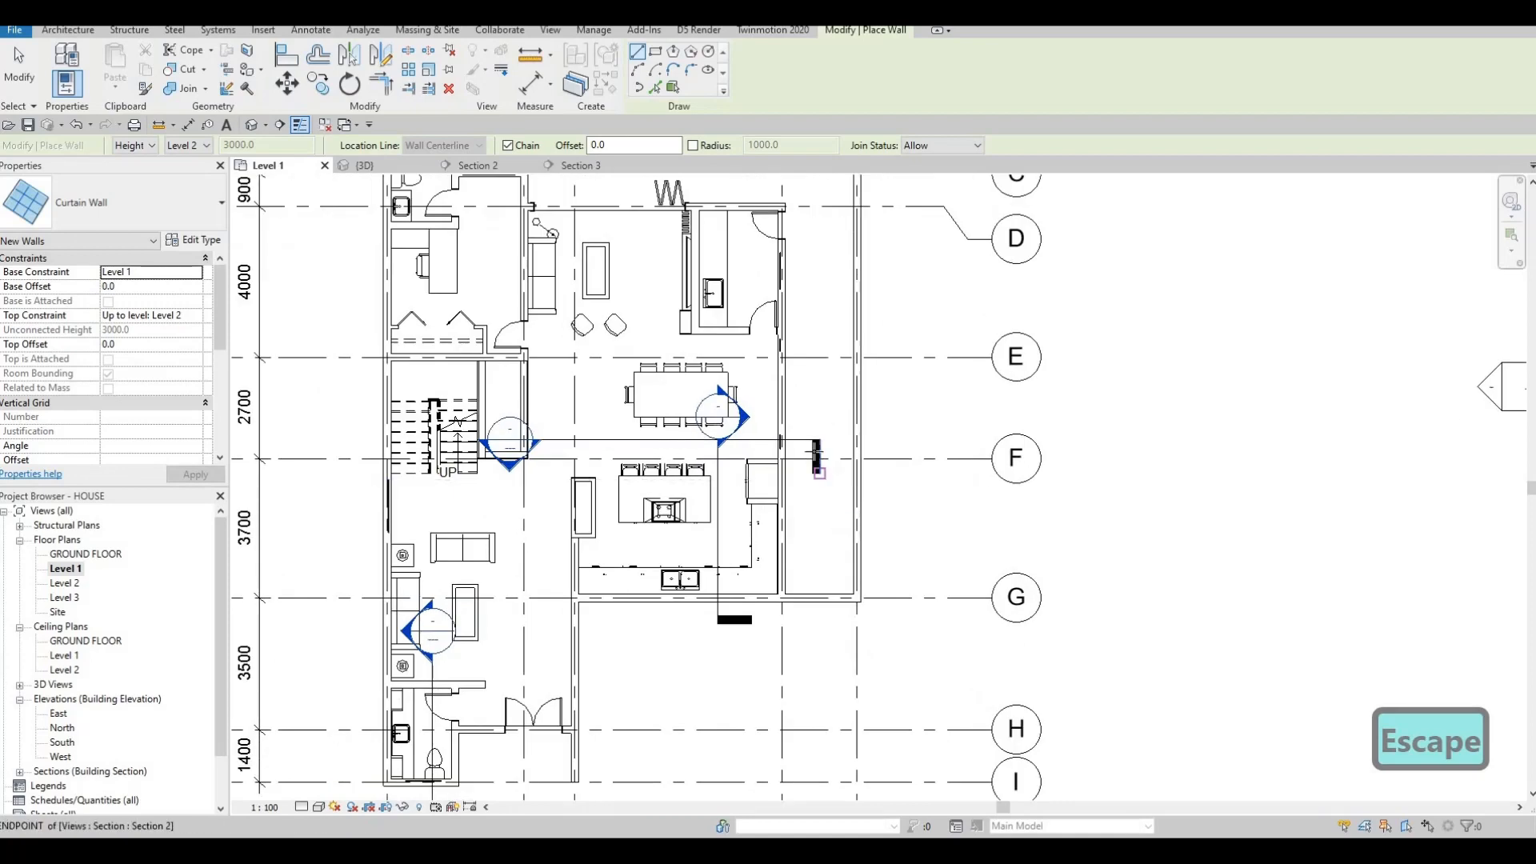
{"action": "scroll", "coordinate": [795, 420], "scroll_direction": "up", "scroll_amount": 4}
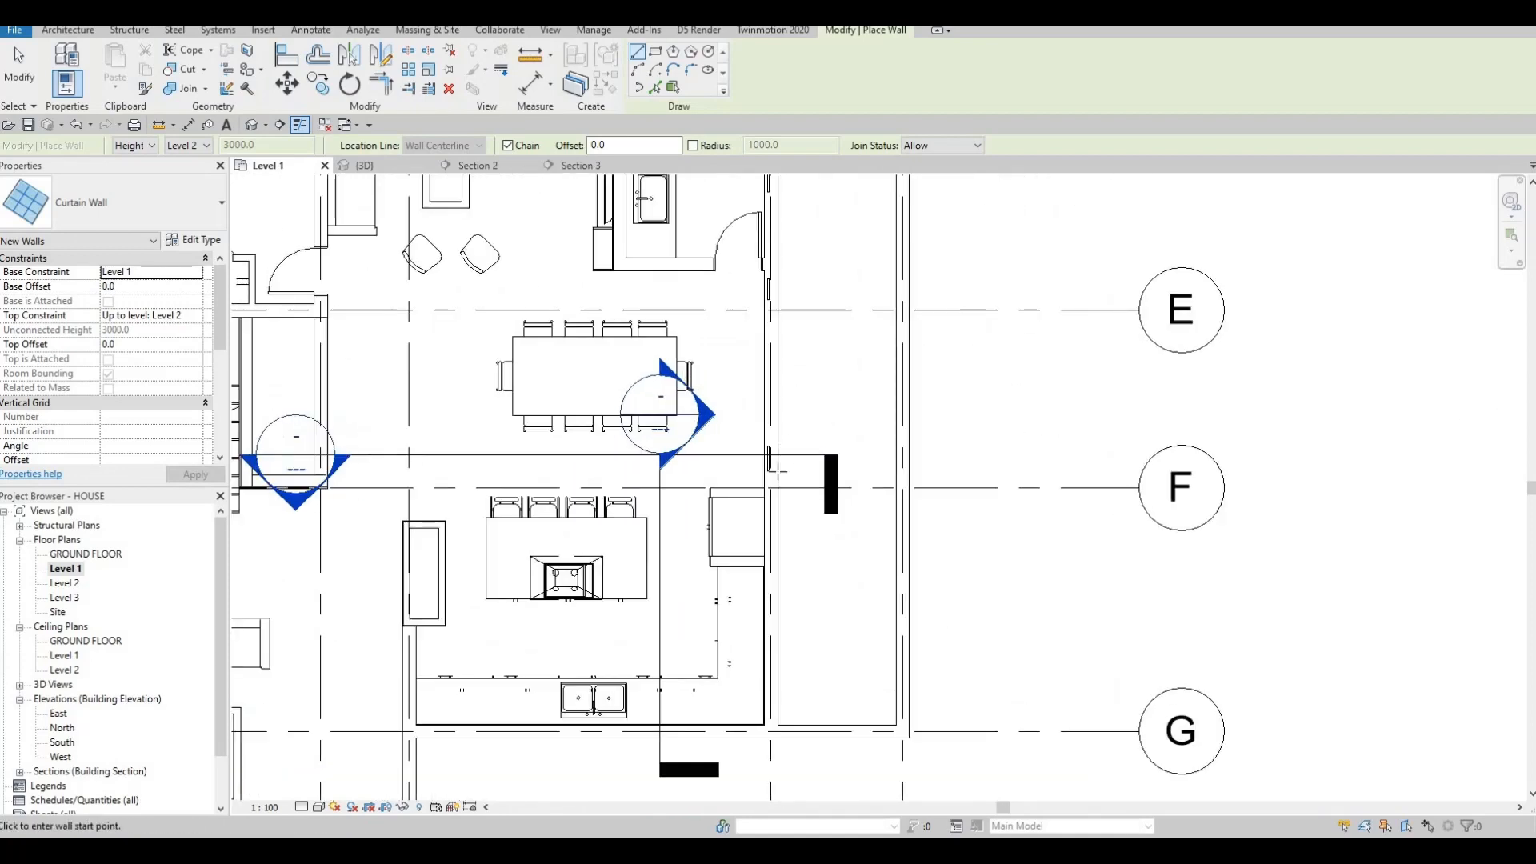
{"action": "scroll", "coordinate": [799, 420], "scroll_direction": "down", "scroll_amount": 4}
{"action": "middle_click_drag", "start_coordinate": [779, 479], "coordinate": [825, 569]}
{"action": "scroll", "coordinate": [832, 438], "scroll_direction": "up", "scroll_amount": 2}
{"action": "scroll", "coordinate": [798, 487], "scroll_direction": "up", "scroll_amount": 1}
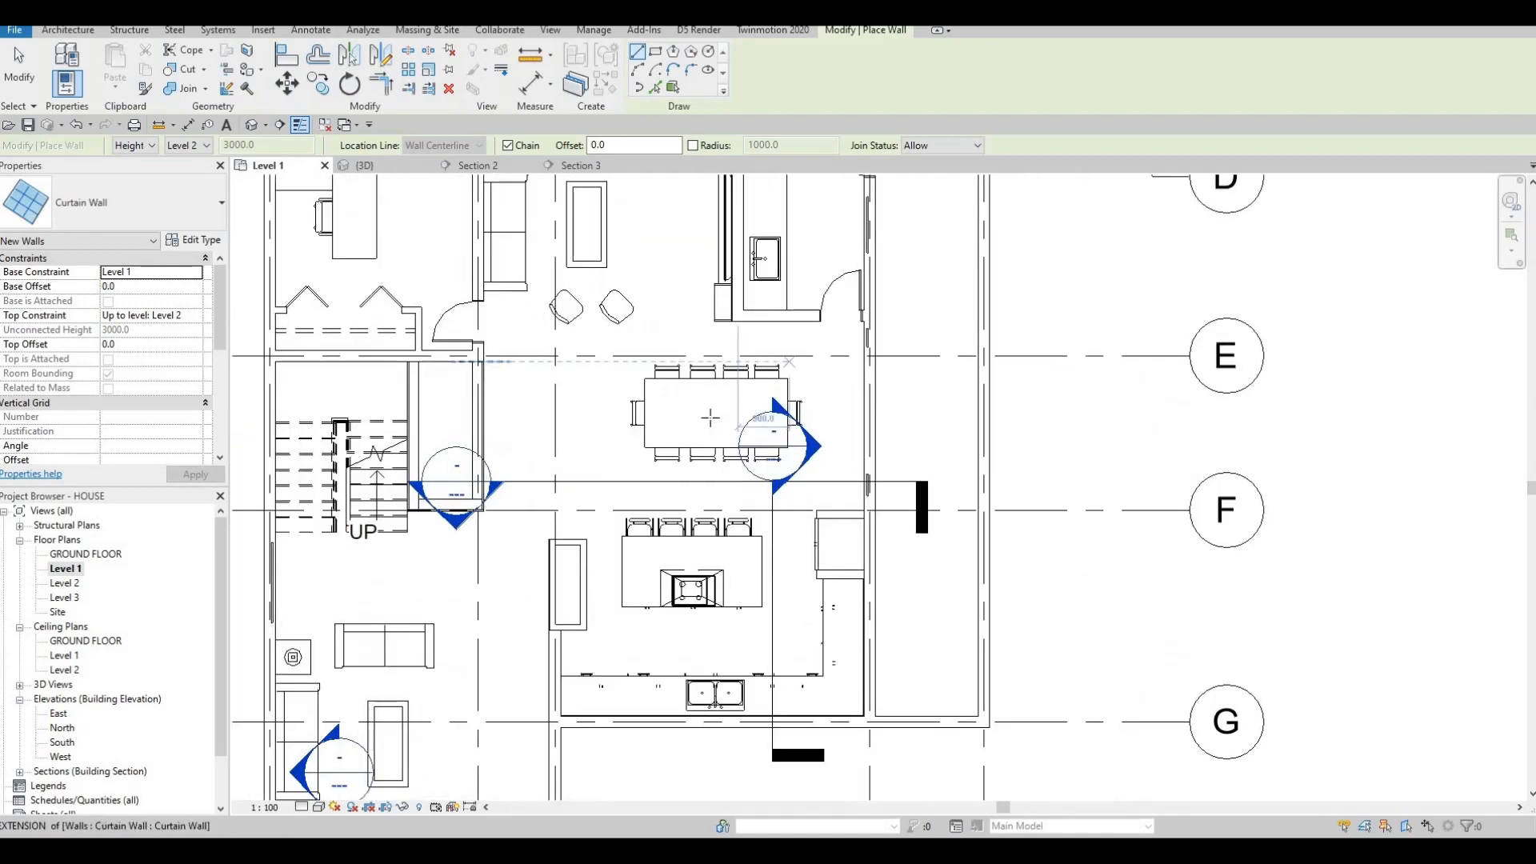
{"action": "scroll", "coordinate": [757, 360], "scroll_direction": "down", "scroll_amount": 4}
{"action": "middle_click_drag", "start_coordinate": [757, 360], "coordinate": [771, 461]}
{"action": "scroll", "coordinate": [739, 417], "scroll_direction": "up", "scroll_amount": 3}
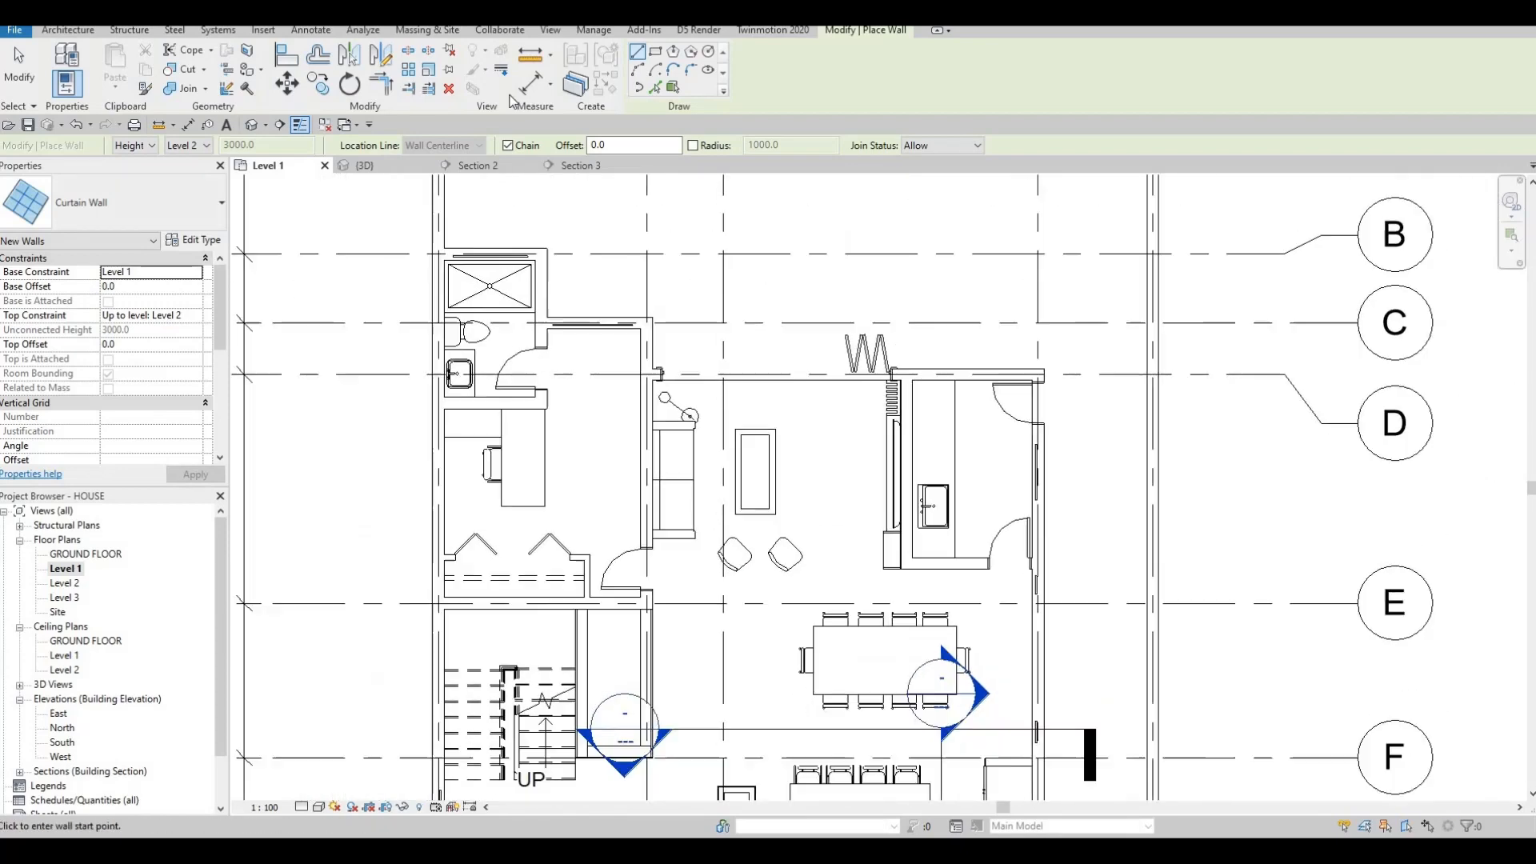
{"action": "key", "text": "Escape"}
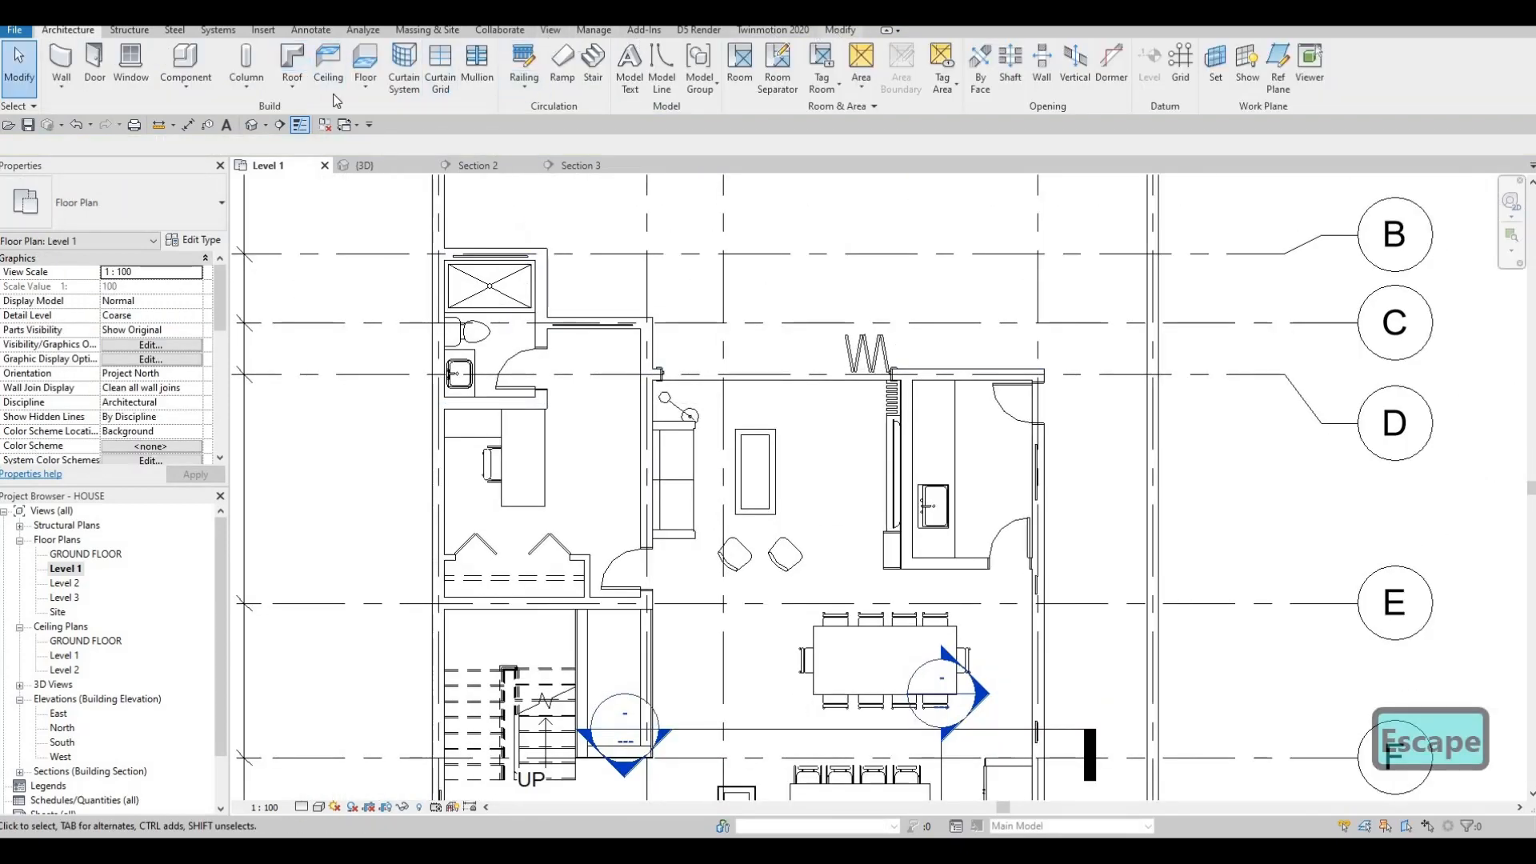
Use Cut Geometry to cut the bathroom's top wall with its overlapping wall.
{"action": "left_click", "coordinate": [25, 74]}
{"action": "left_click", "coordinate": [182, 70]}
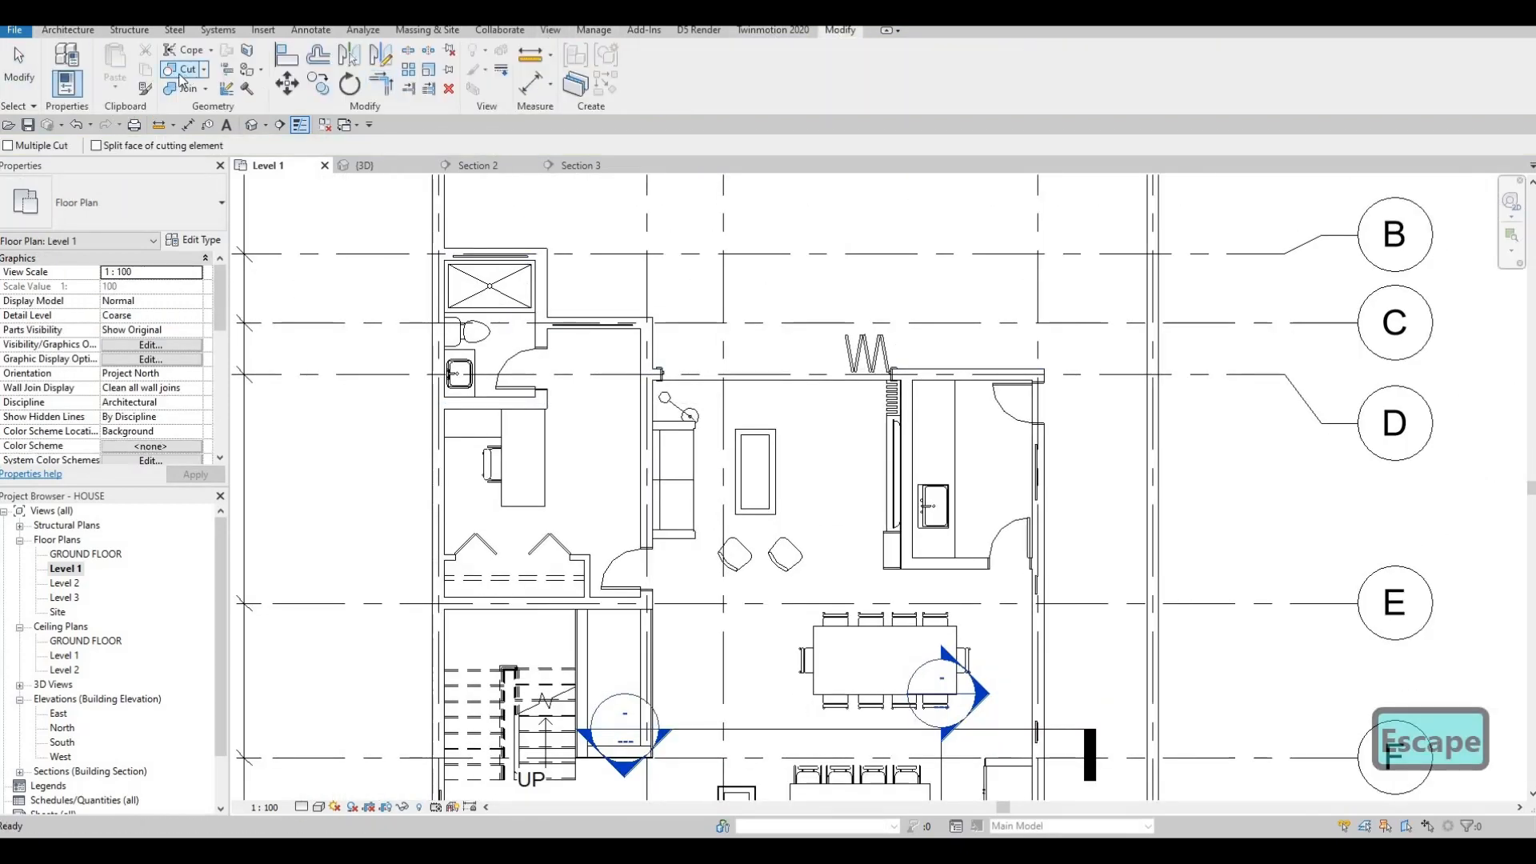
{"action": "scroll", "coordinate": [480, 229], "scroll_direction": "up", "scroll_amount": 3}
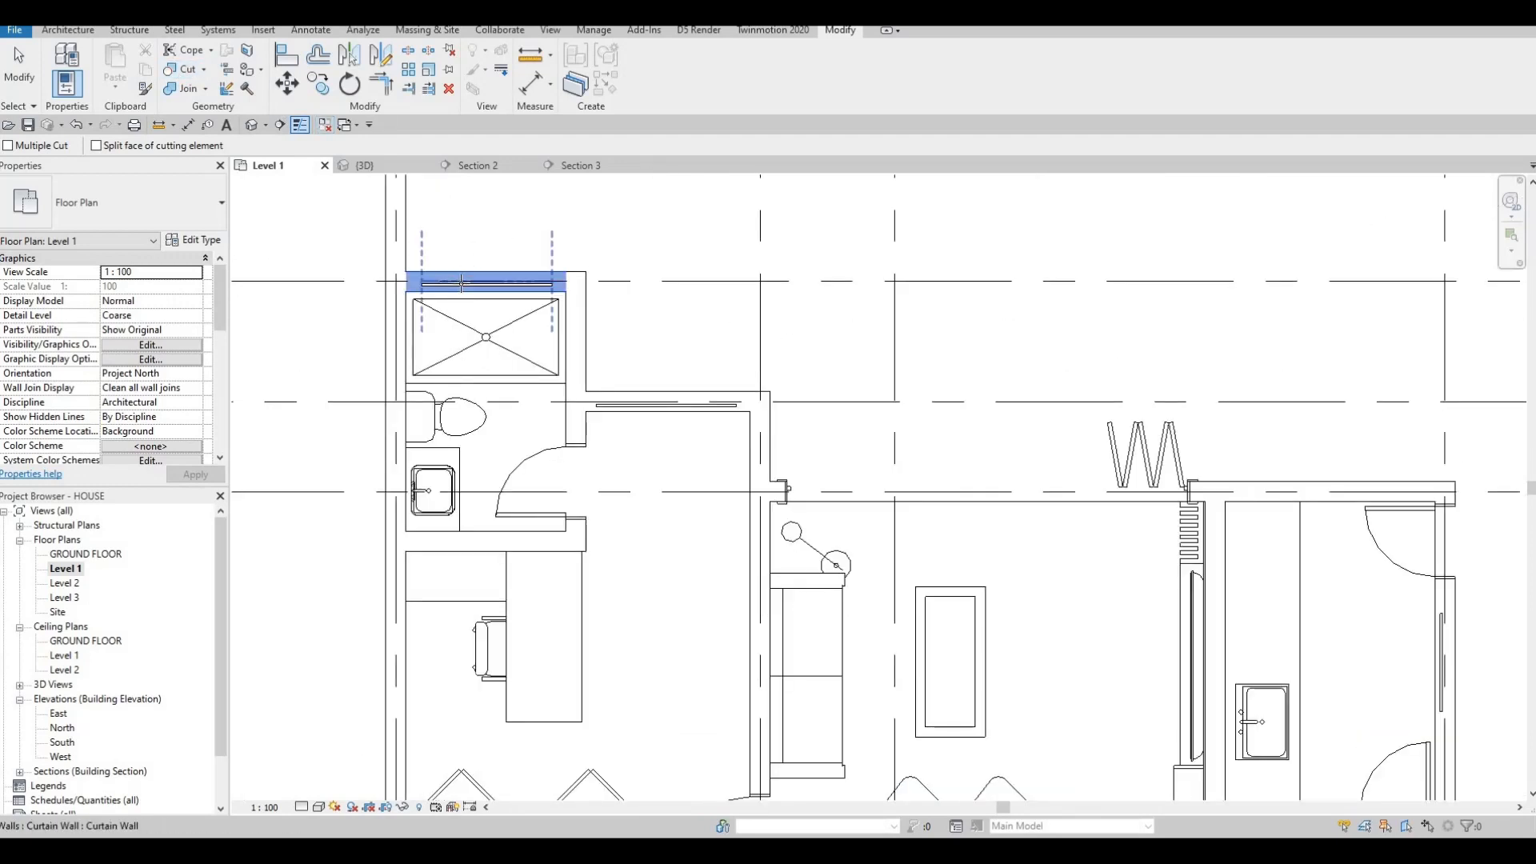
{"action": "left_click", "coordinate": [667, 404]}
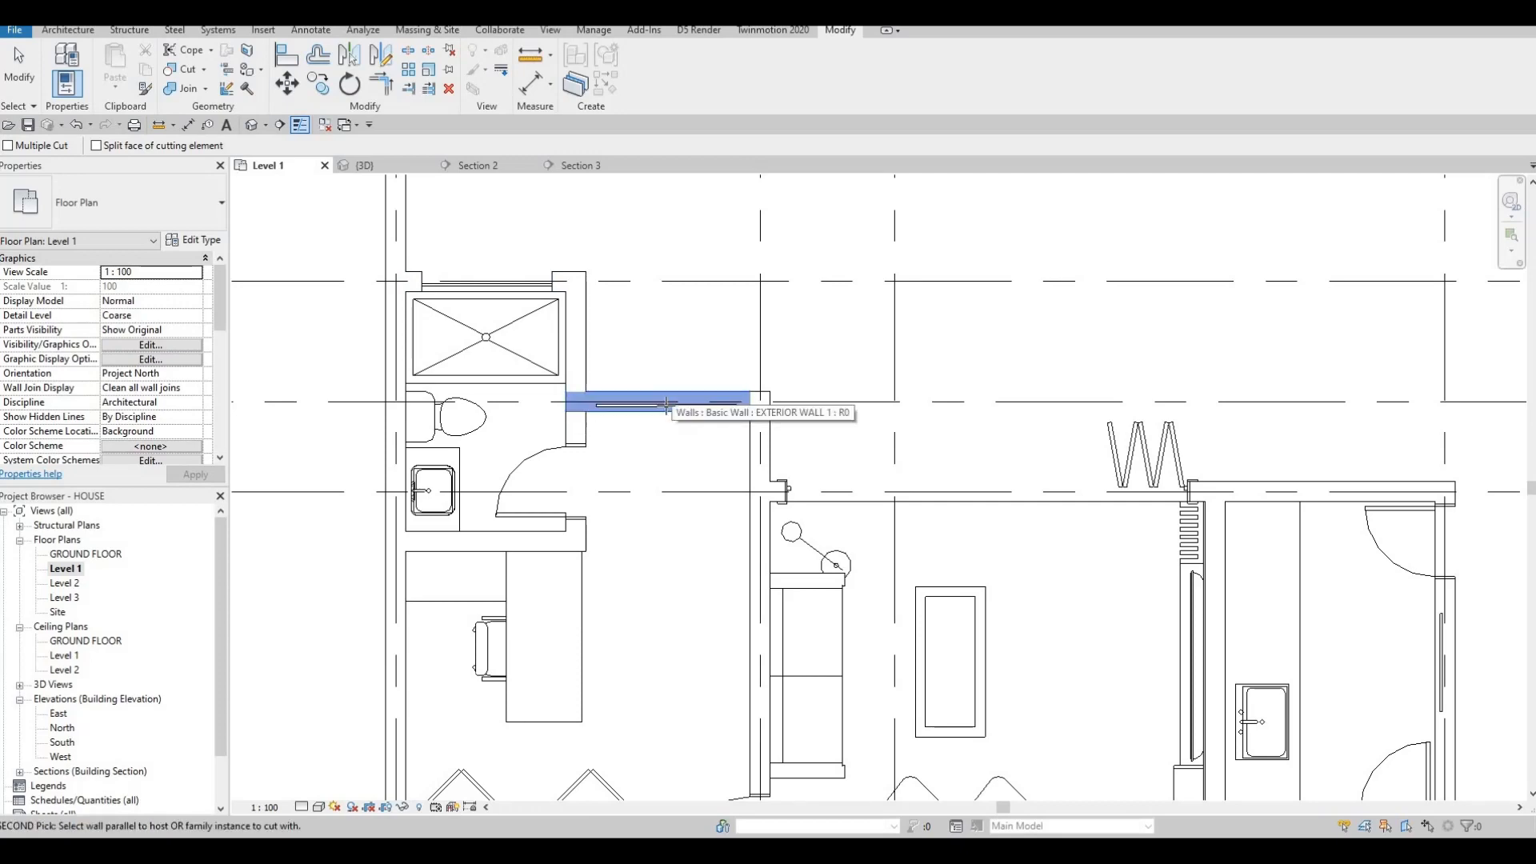
{"action": "left_click", "coordinate": [728, 430]}
Cut two right-hand exterior walls with the curtain walls that overlap them.
{"action": "scroll", "coordinate": [1074, 590], "scroll_direction": "down", "scroll_amount": 2}
{"action": "middle_click_drag", "start_coordinate": [1328, 620], "coordinate": [987, 504]}
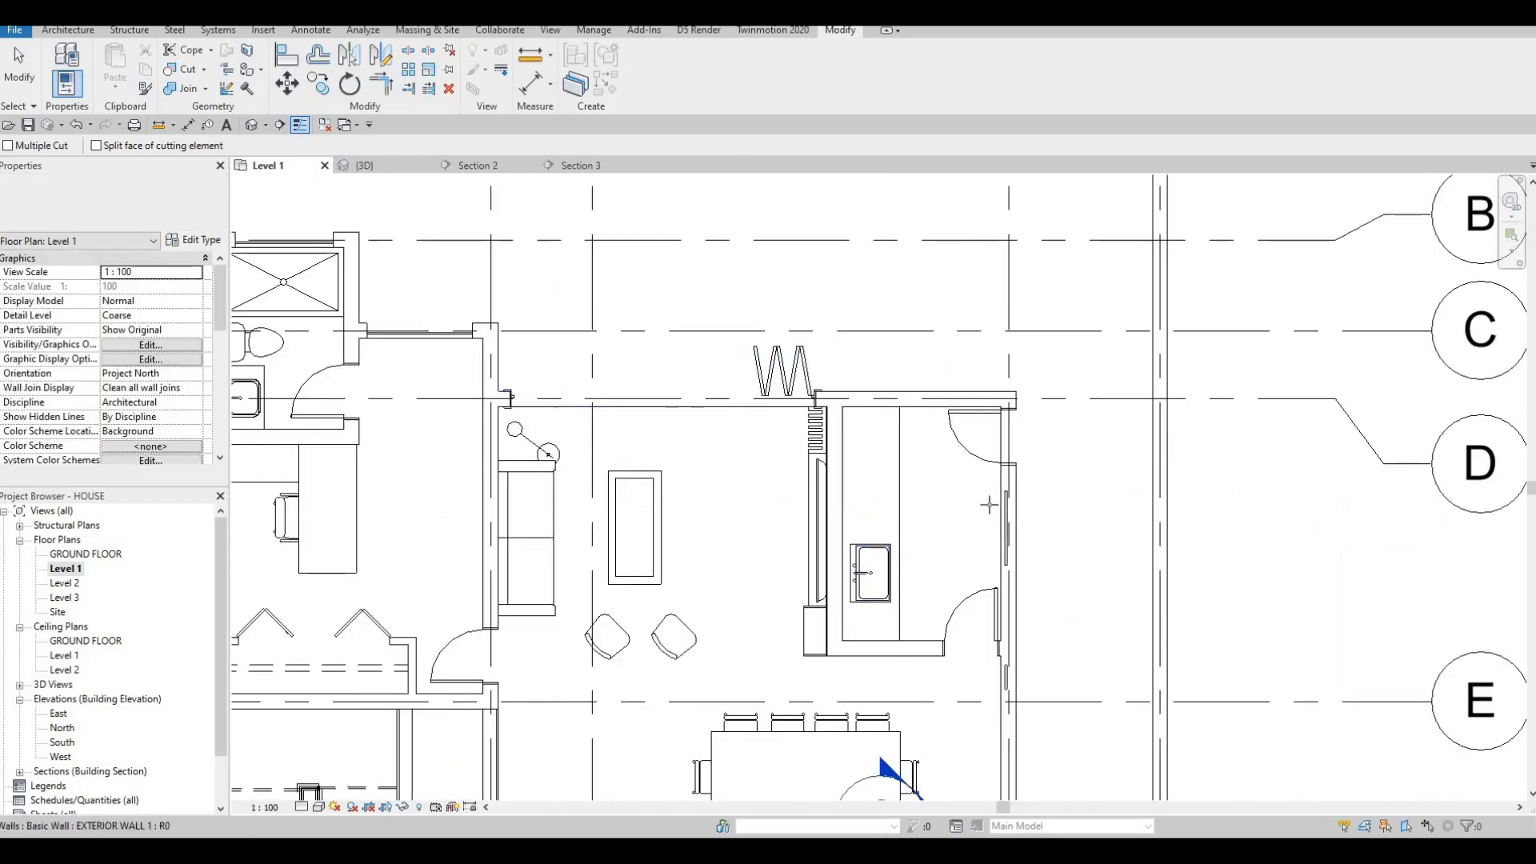
{"action": "scroll", "coordinate": [987, 504], "scroll_direction": "up", "scroll_amount": 3}
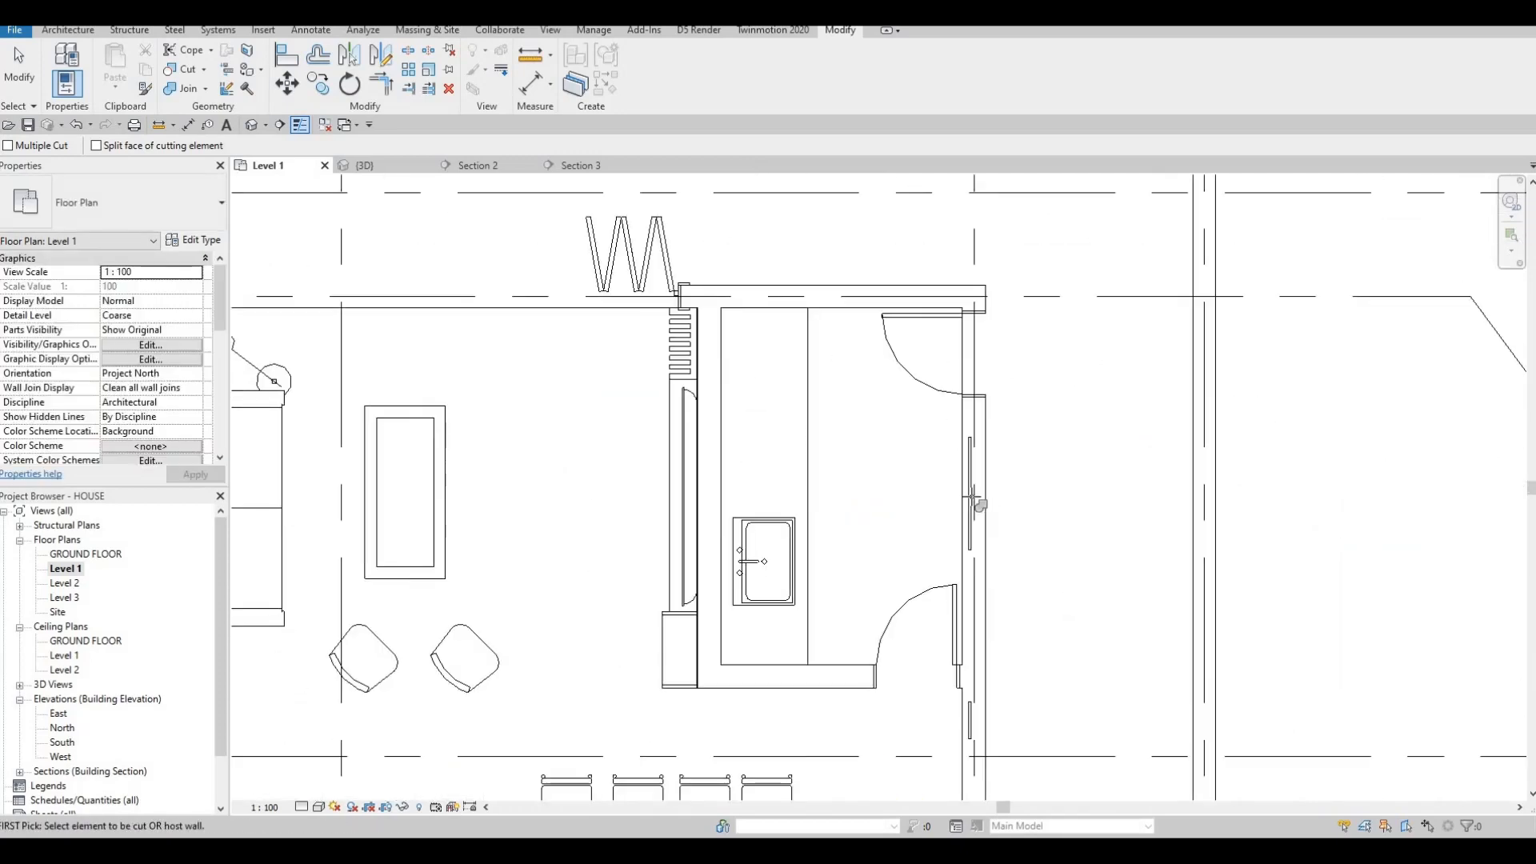
{"action": "scroll", "coordinate": [970, 692], "scroll_direction": "down", "scroll_amount": 1}
{"action": "left_click", "coordinate": [960, 702]}
{"action": "left_click", "coordinate": [937, 183]}
{"action": "middle_click_drag", "start_coordinate": [967, 772], "coordinate": [956, 205]}
{"action": "left_click", "coordinate": [951, 340]}
{"action": "left_click", "coordinate": [955, 332]}
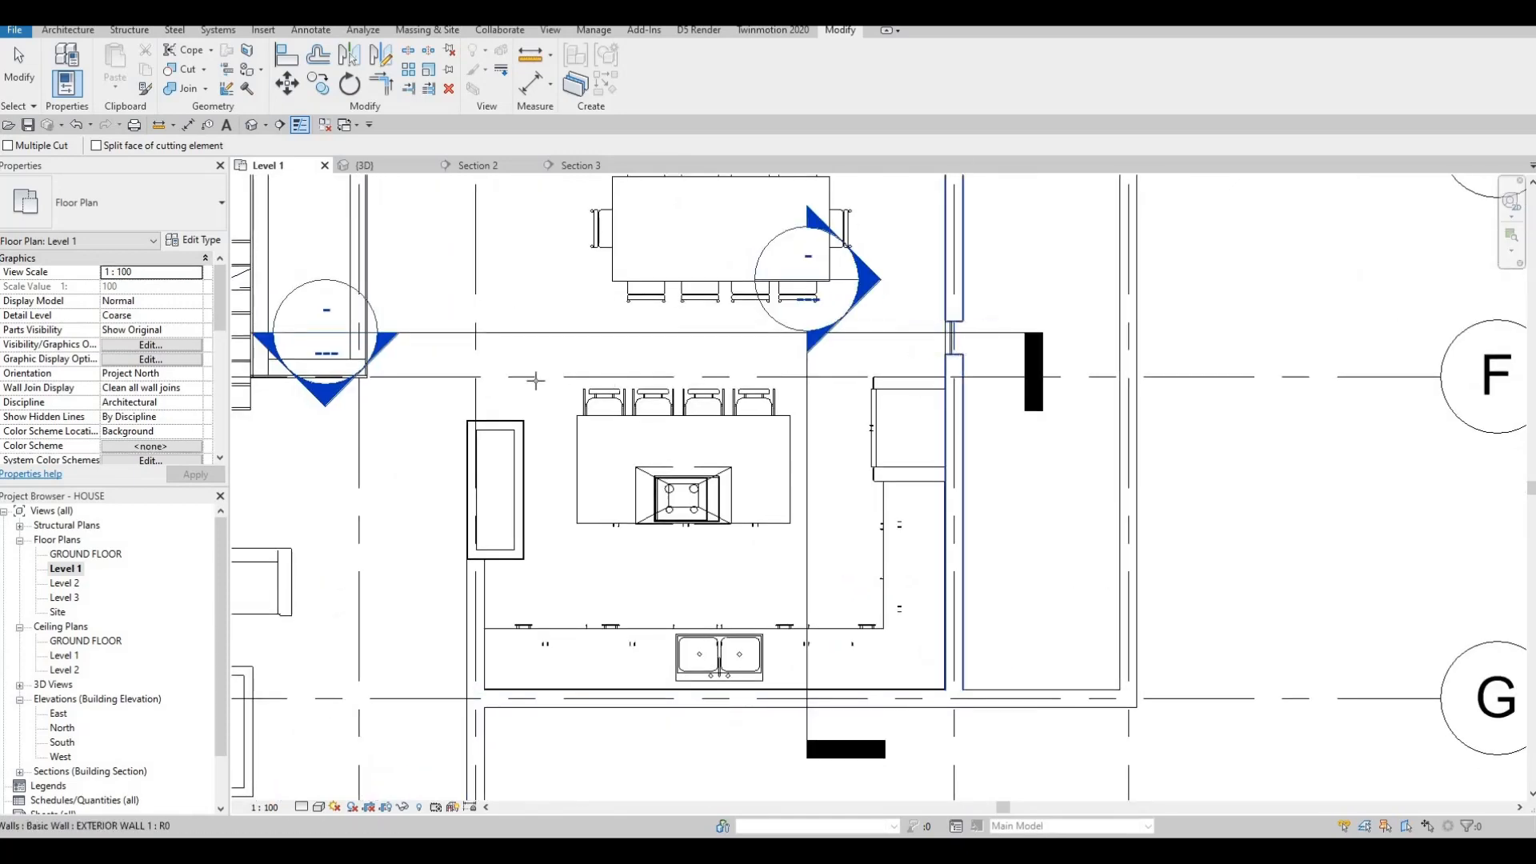
Bring the kitchen and bathroom's bottom wall into view, then exit Cut Geometry.
{"action": "middle_click_drag", "start_coordinate": [552, 308], "coordinate": [942, 378]}
{"action": "scroll", "coordinate": [941, 377], "scroll_direction": "down", "scroll_amount": 2}
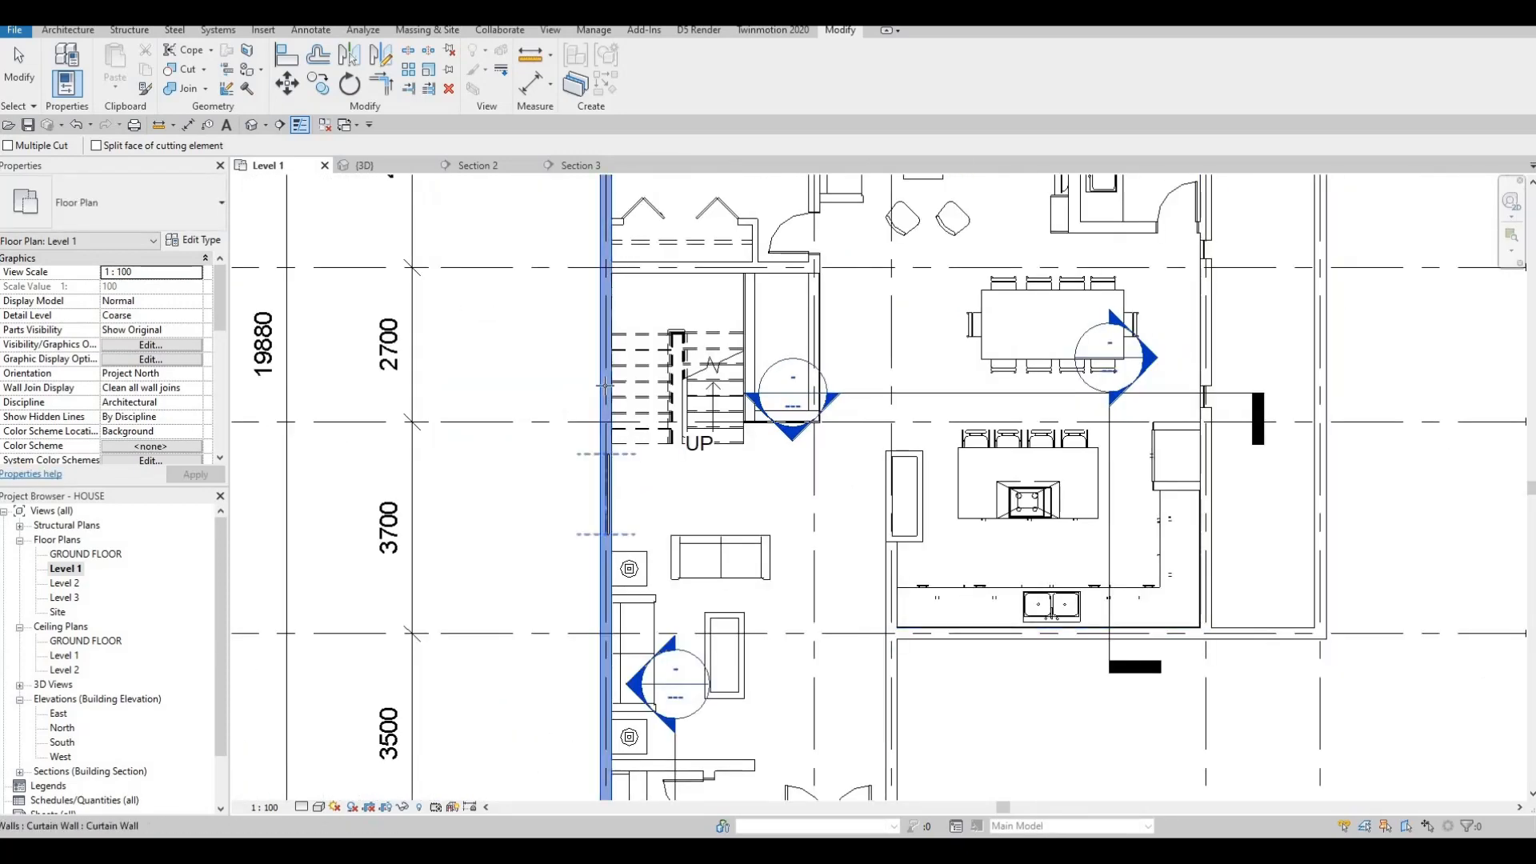
{"action": "scroll", "coordinate": [612, 480], "scroll_direction": "down", "scroll_amount": 3}
{"action": "scroll", "coordinate": [776, 504], "scroll_direction": "up", "scroll_amount": 6}
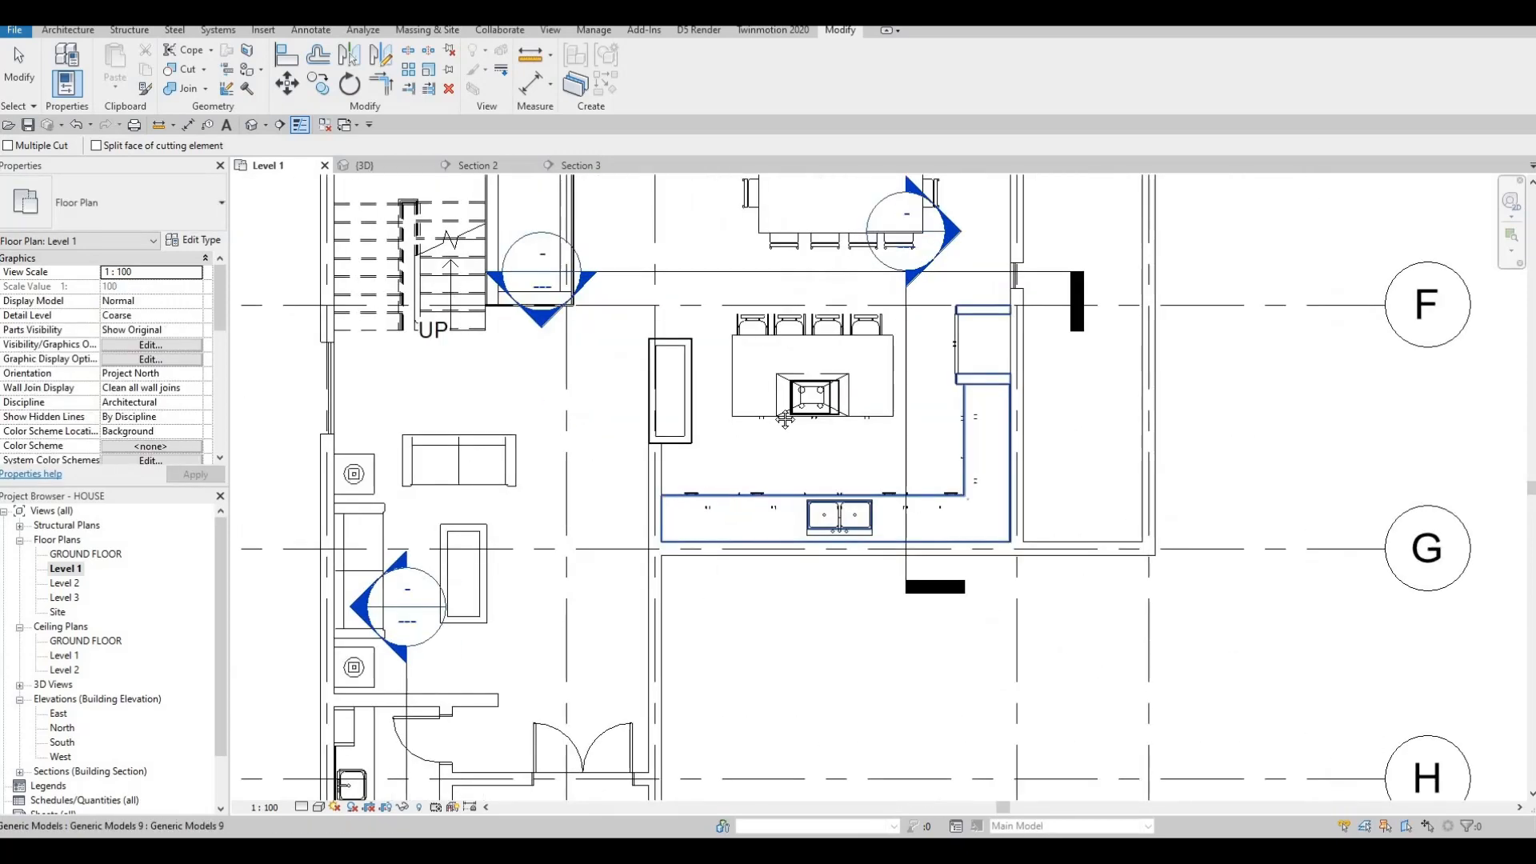
{"action": "scroll", "coordinate": [744, 457], "scroll_direction": "down", "scroll_amount": 3}
{"action": "middle_click_drag", "start_coordinate": [669, 490], "coordinate": [800, 372]}
{"action": "scroll", "coordinate": [632, 613], "scroll_direction": "up", "scroll_amount": 1}
{"action": "middle_click_drag", "start_coordinate": [632, 615], "coordinate": [680, 500]}
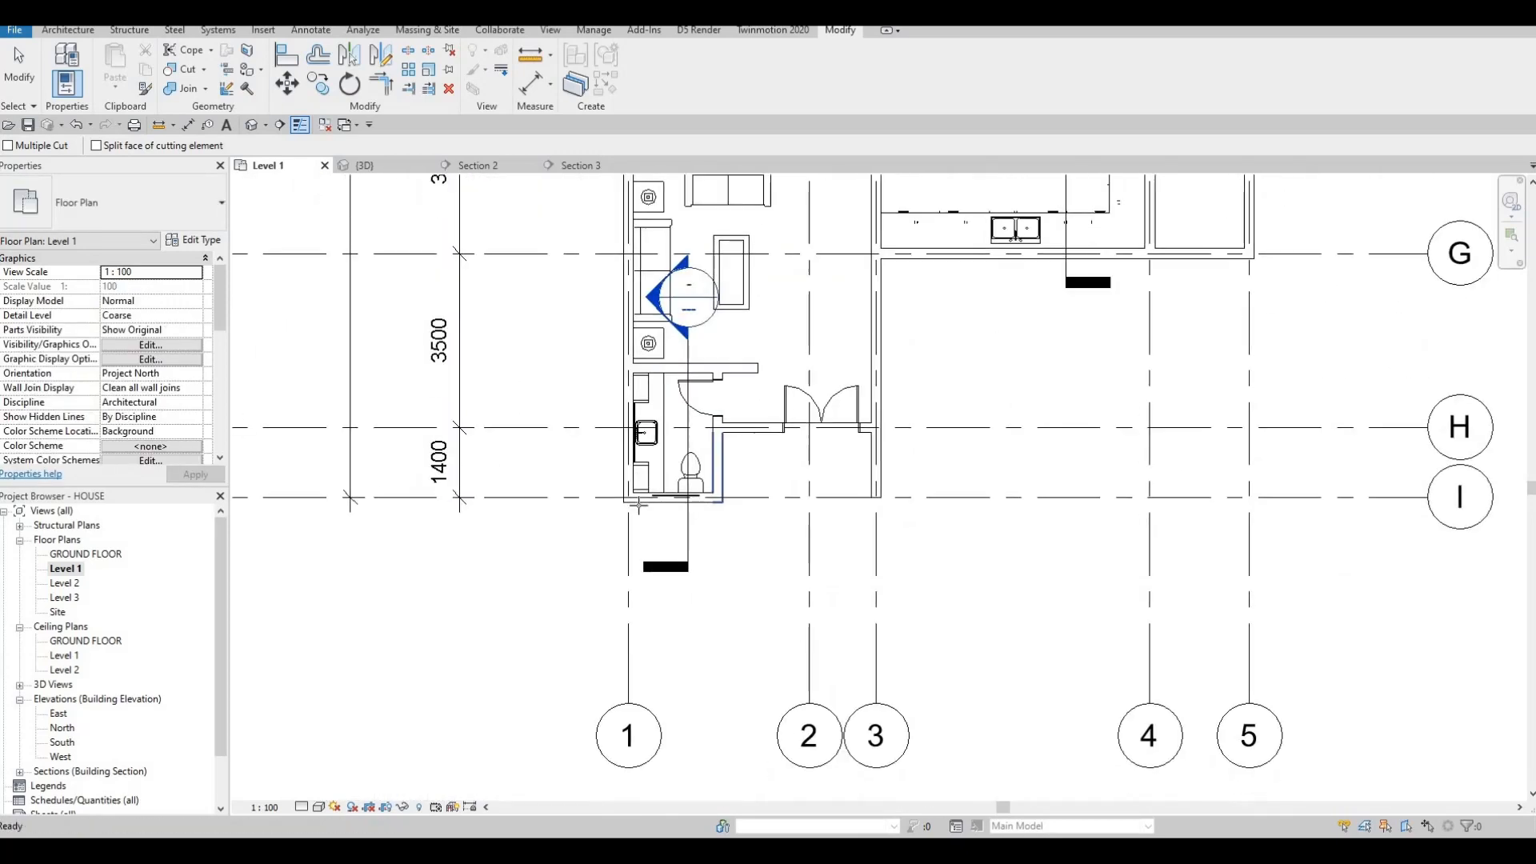
{"action": "scroll", "coordinate": [680, 500], "scroll_direction": "up", "scroll_amount": 3}
{"action": "scroll", "coordinate": [773, 372], "scroll_direction": "down", "scroll_amount": 4}
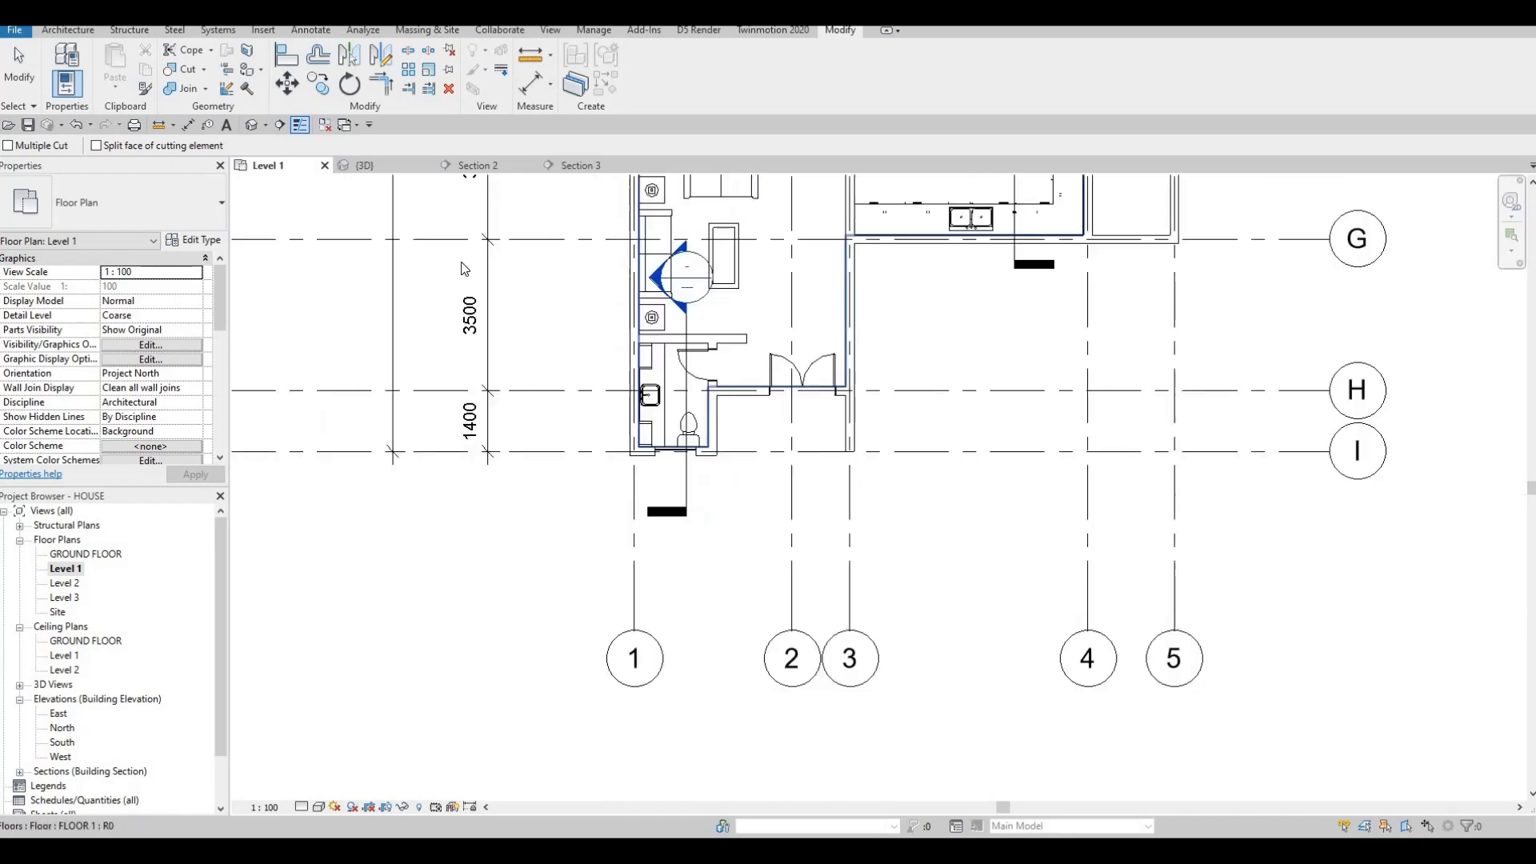
{"action": "key", "text": "Escape"}
{"action": "key", "text": "Escape"}
{"action": "left_click", "coordinate": [374, 173]}
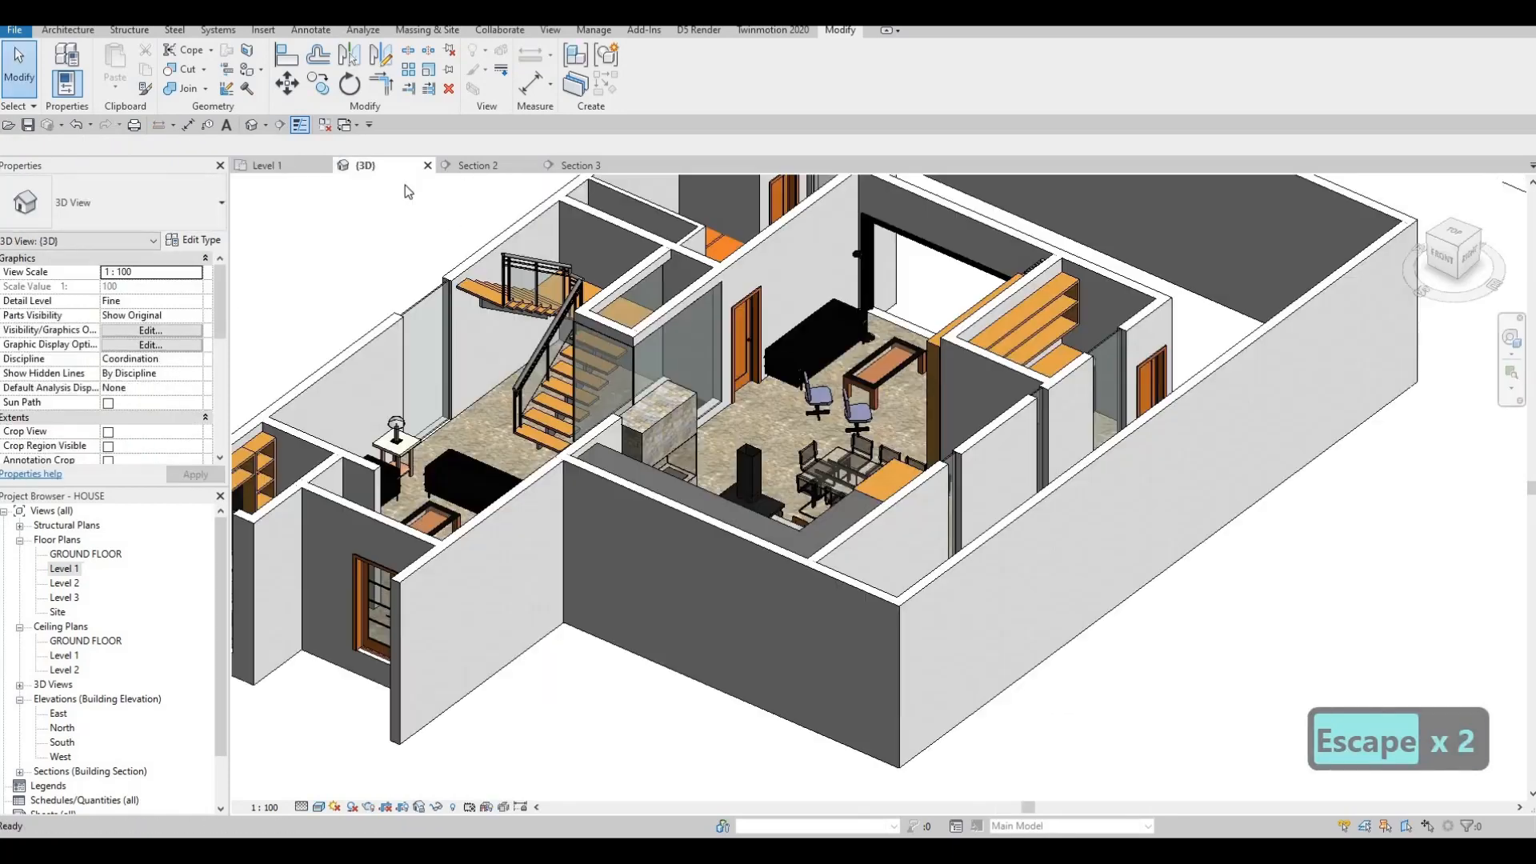
{"action": "scroll", "coordinate": [430, 295], "scroll_direction": "down", "scroll_amount": 3}
{"action": "middle_click_drag", "start_coordinate": [457, 364], "coordinate": [542, 413], "text": "shift"}
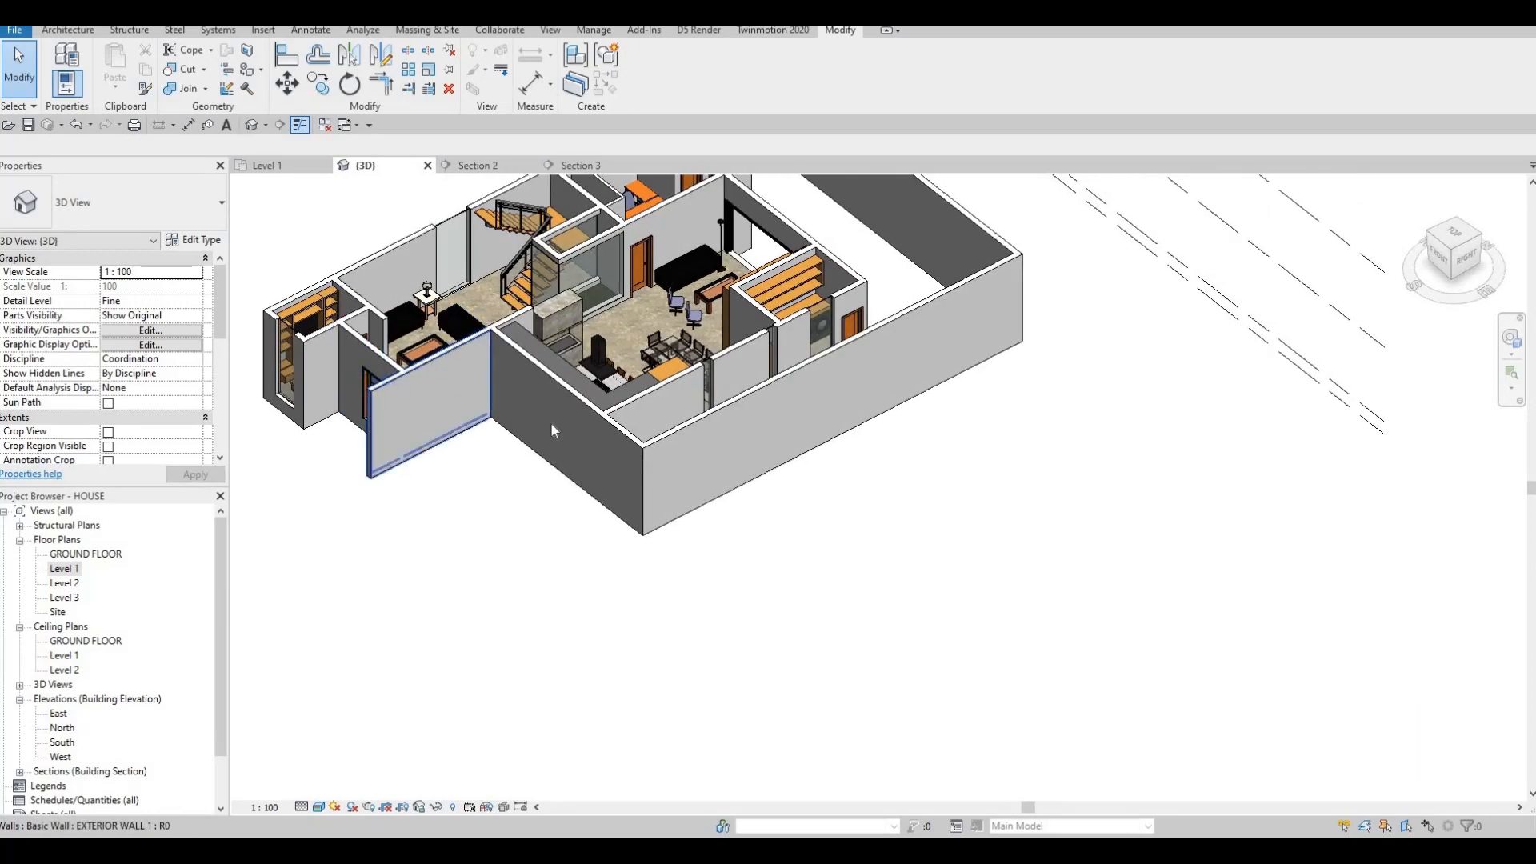
{"action": "middle_click_drag", "start_coordinate": [760, 453], "coordinate": [765, 405], "text": "shift"}
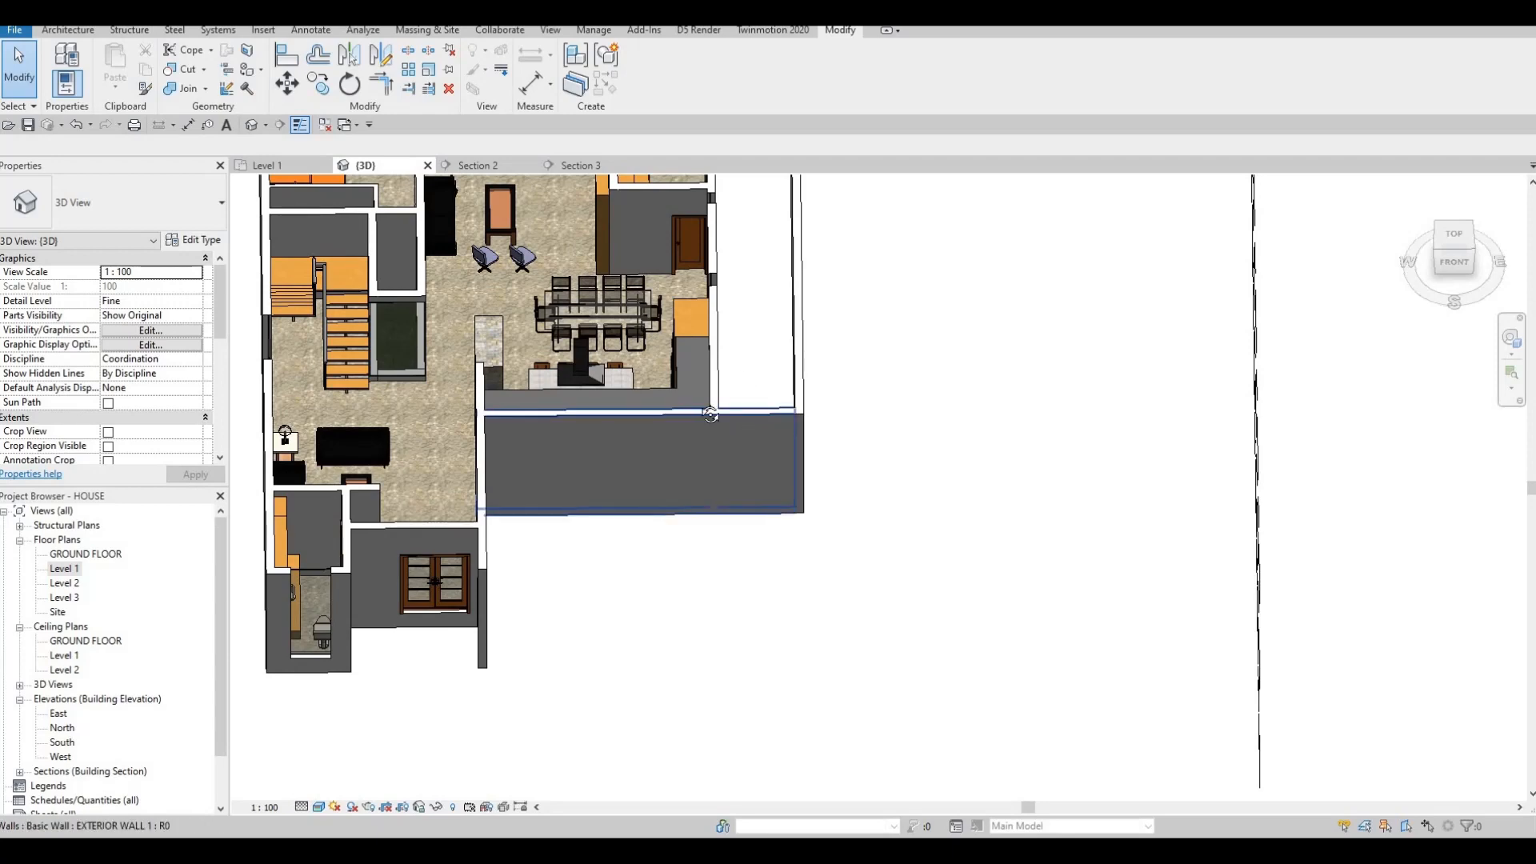
{"action": "middle_click_drag", "start_coordinate": [568, 415], "coordinate": [474, 412], "text": "shift"}
{"action": "middle_click_drag", "start_coordinate": [647, 400], "coordinate": [556, 390], "text": "shift"}
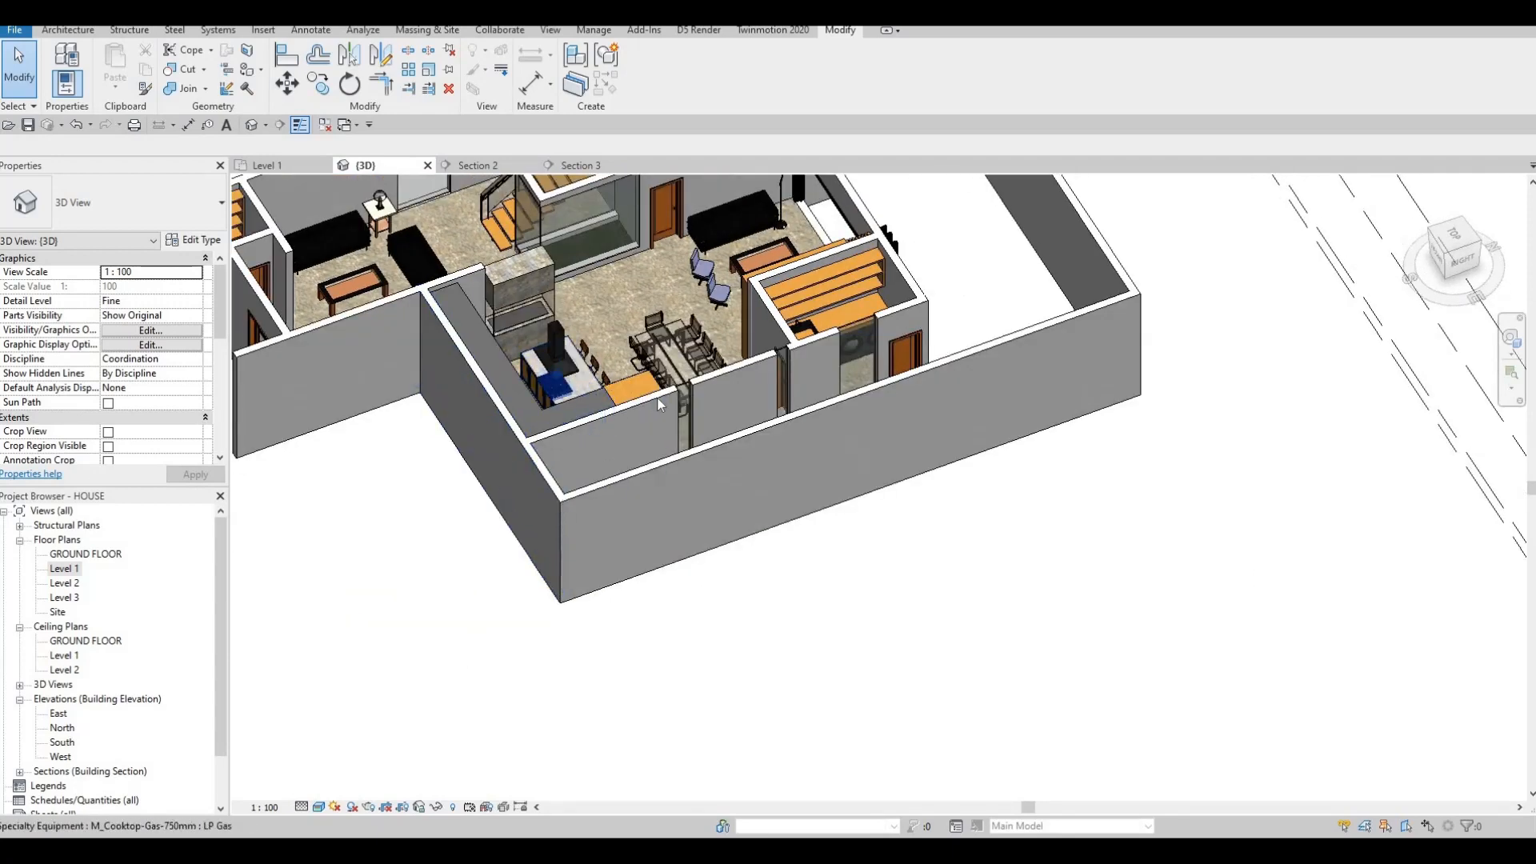
{"action": "scroll", "coordinate": [705, 377], "scroll_direction": "up", "scroll_amount": 5}
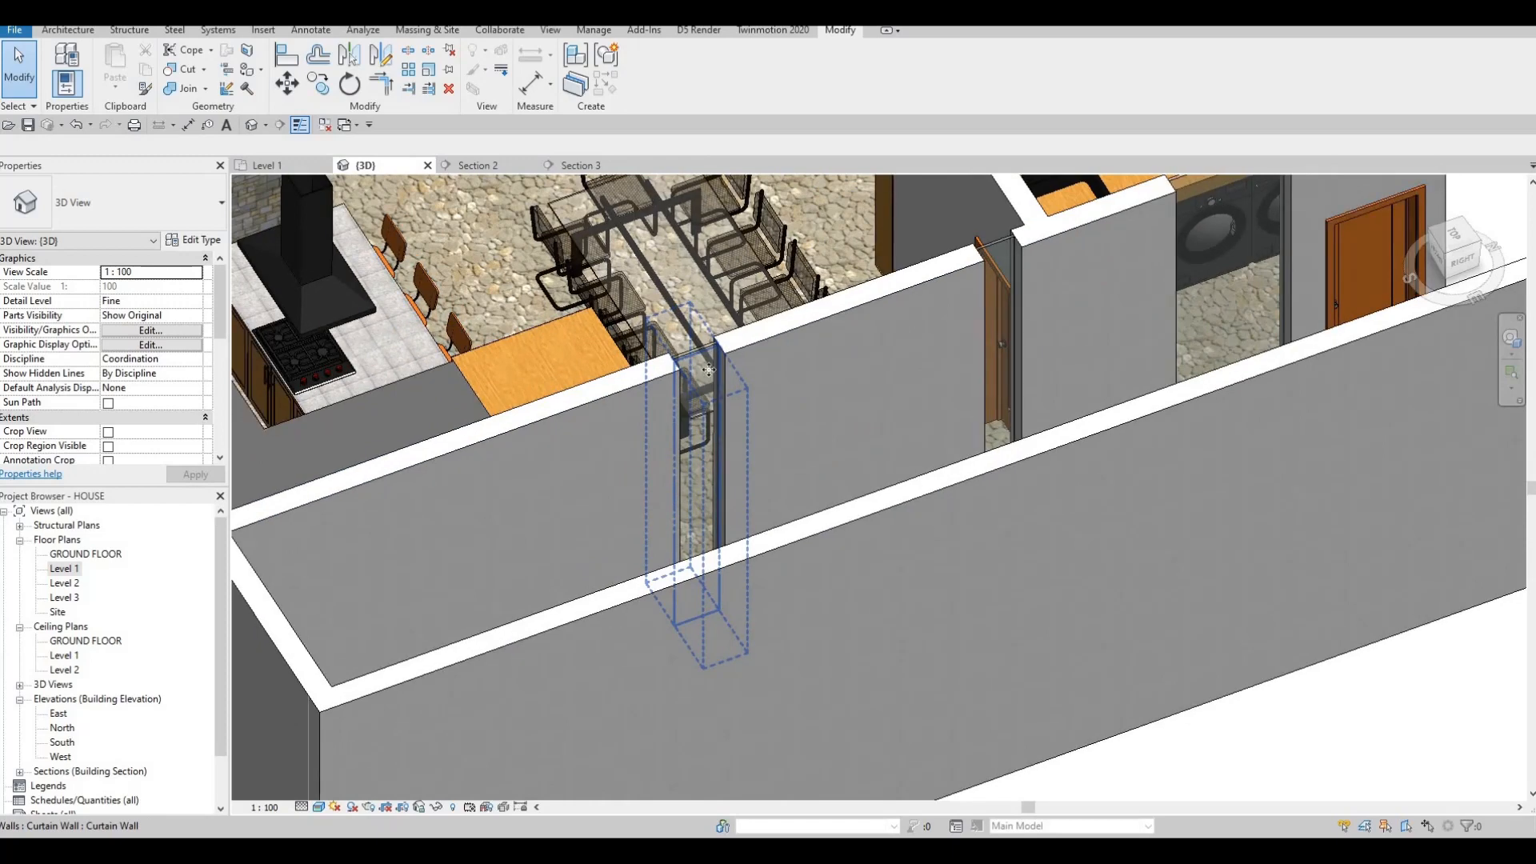
{"action": "left_click", "coordinate": [708, 369]}
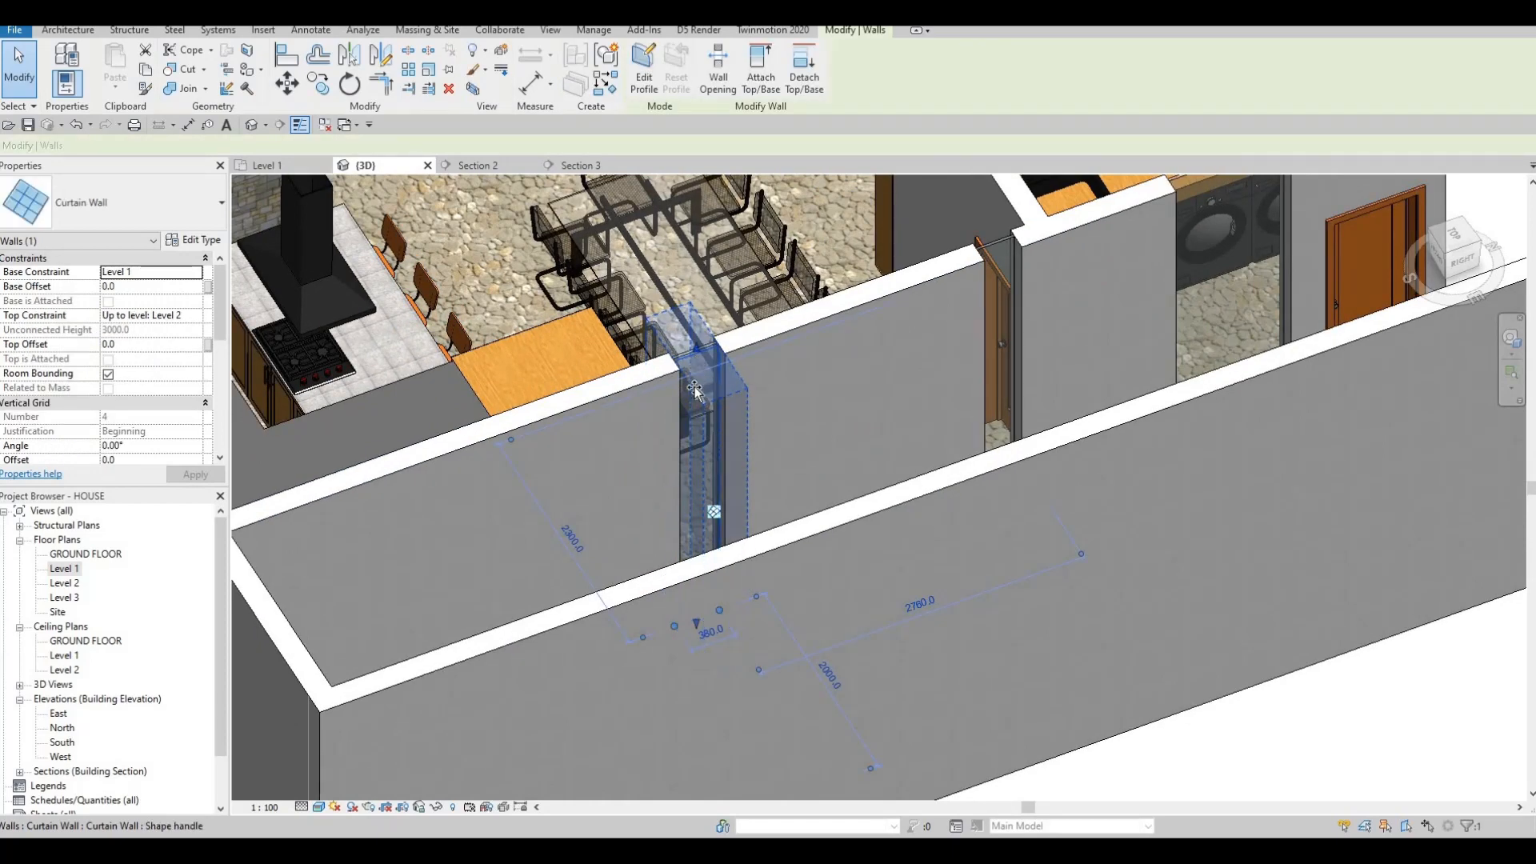
{"action": "left_click_drag", "start_coordinate": [695, 400], "coordinate": [695, 395]}
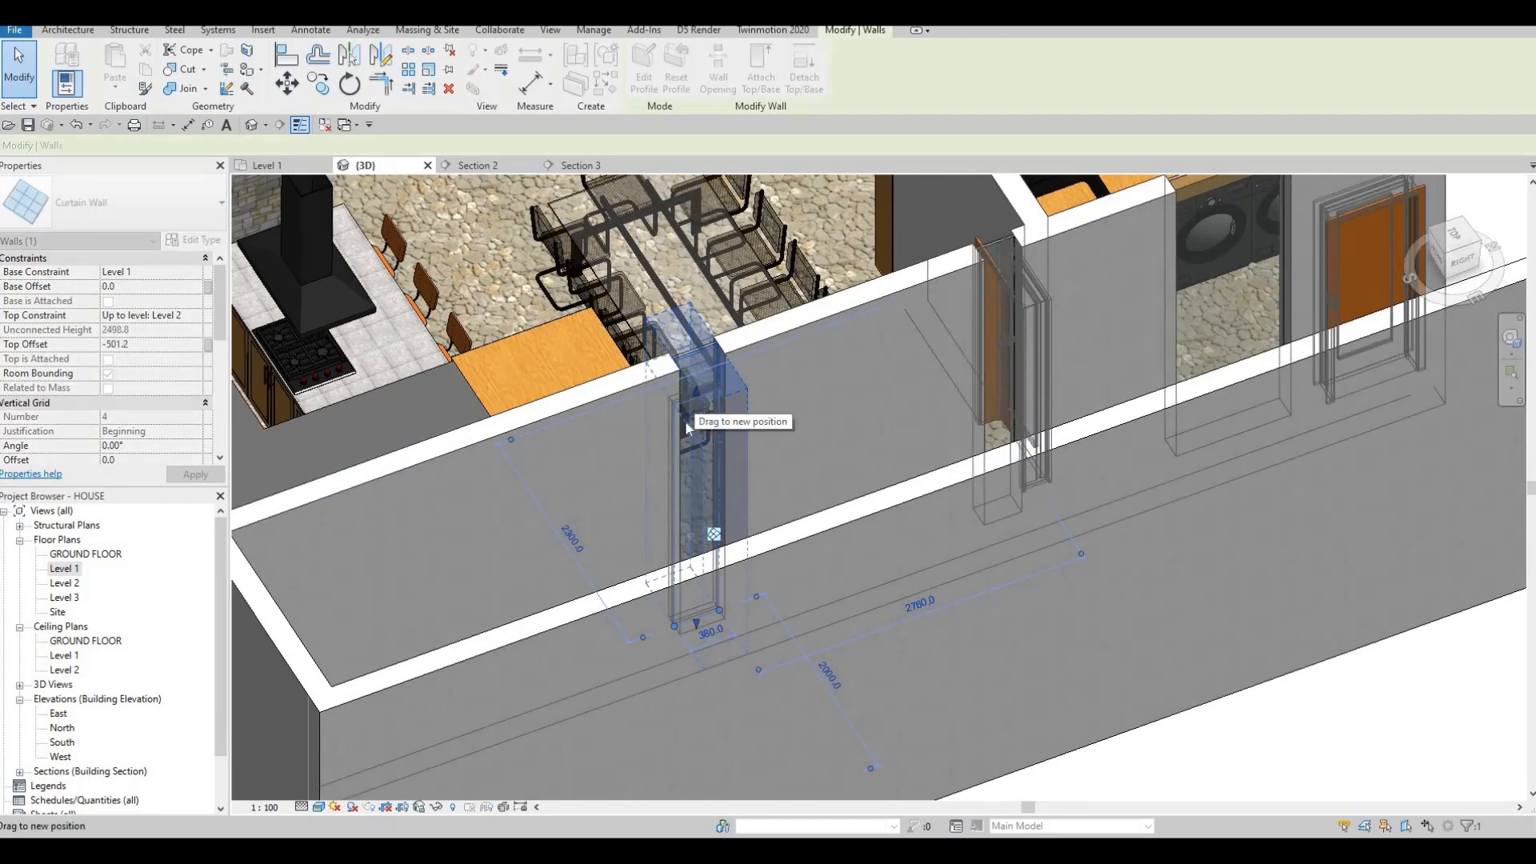
{"action": "key", "text": "Escape"}
{"action": "key", "text": "Escape"}
{"action": "key", "text": "a"}
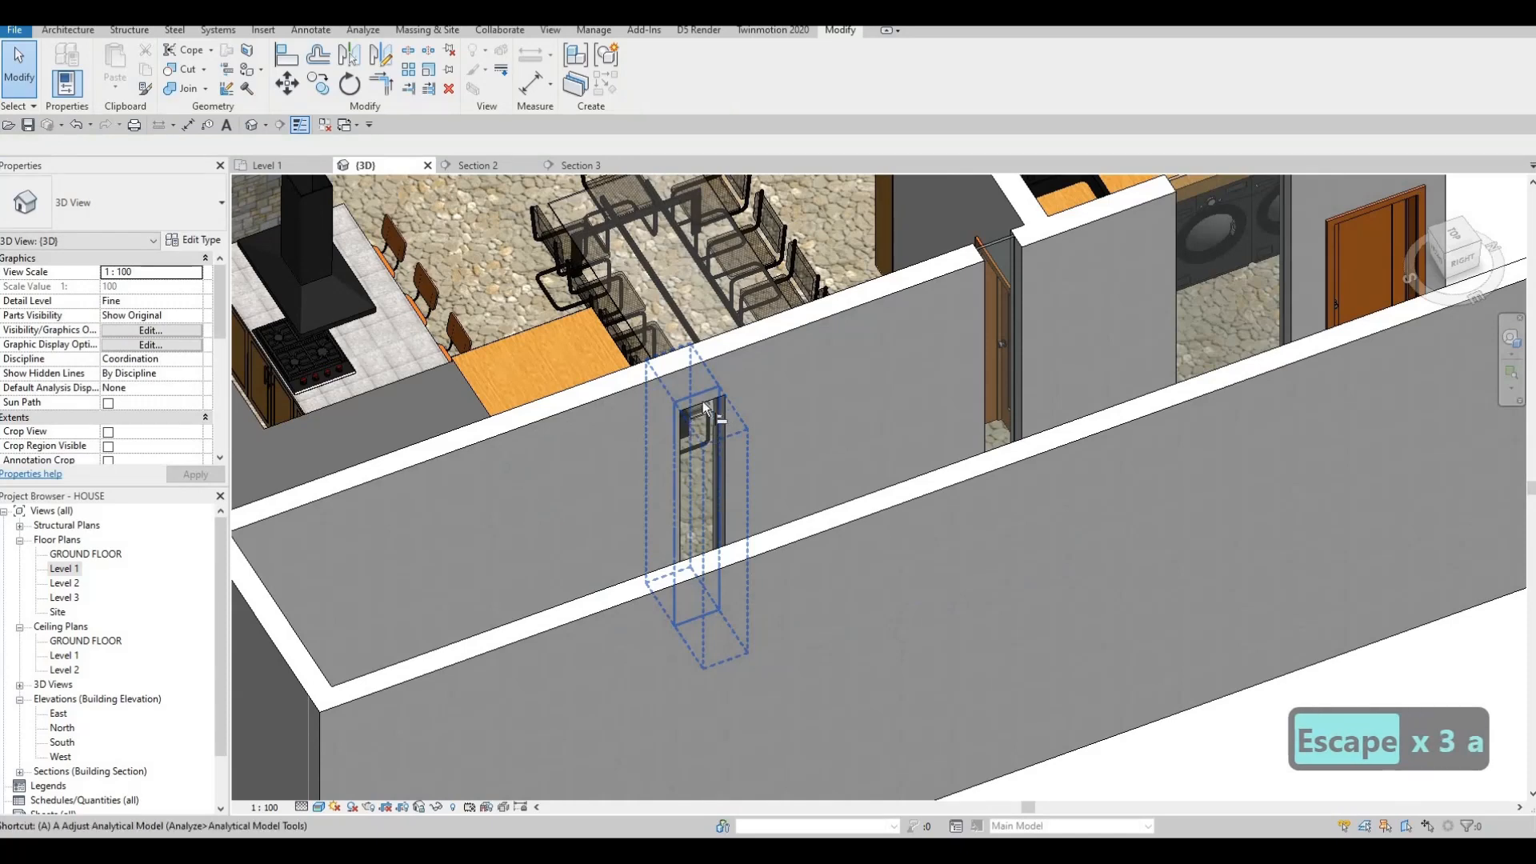
{"action": "key", "text": "l"}
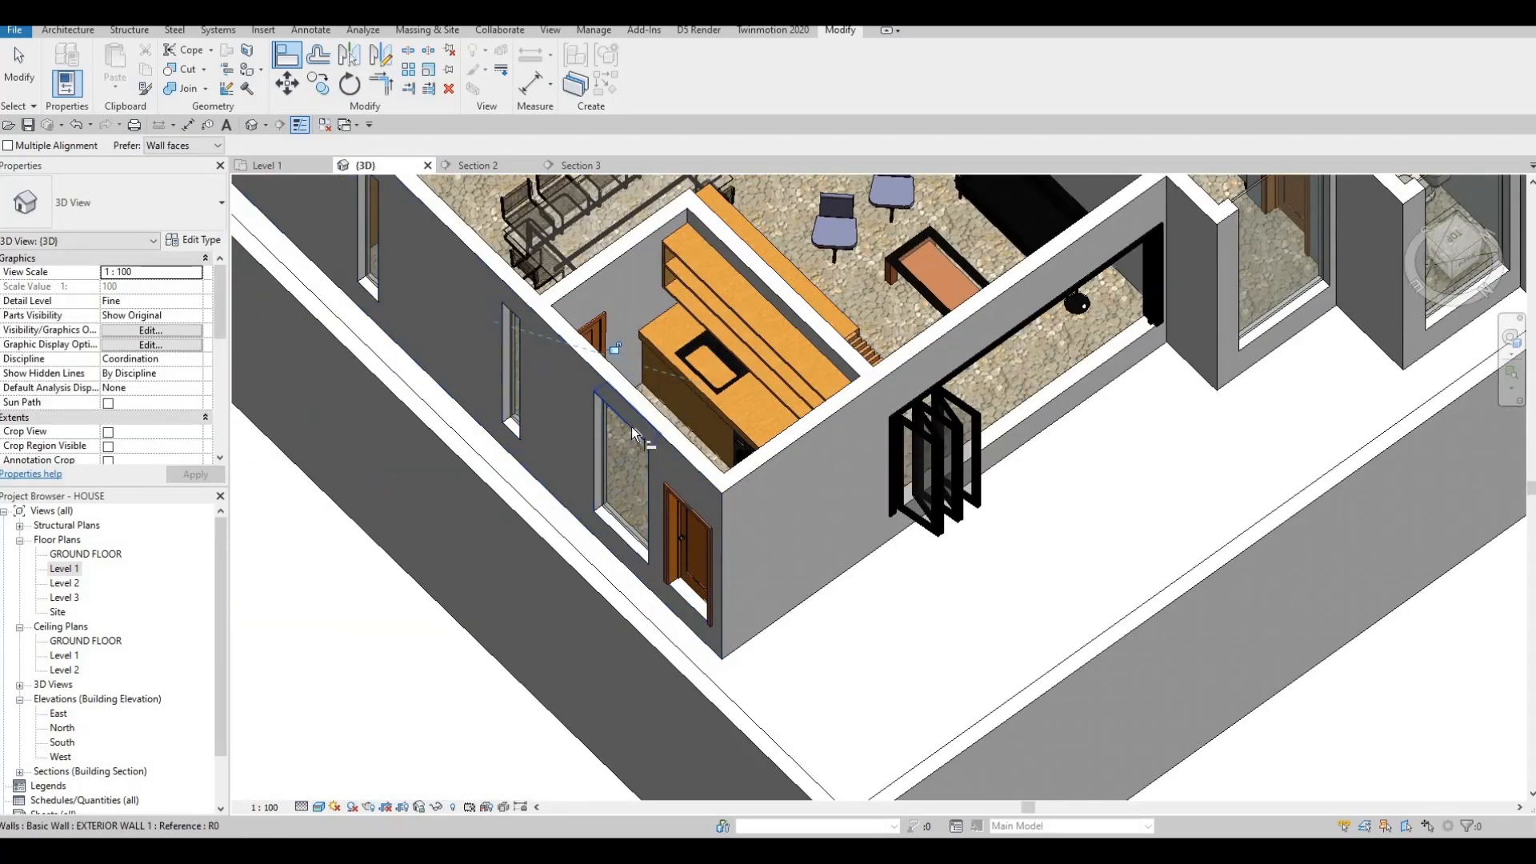
{"action": "left_click", "coordinate": [619, 508]}
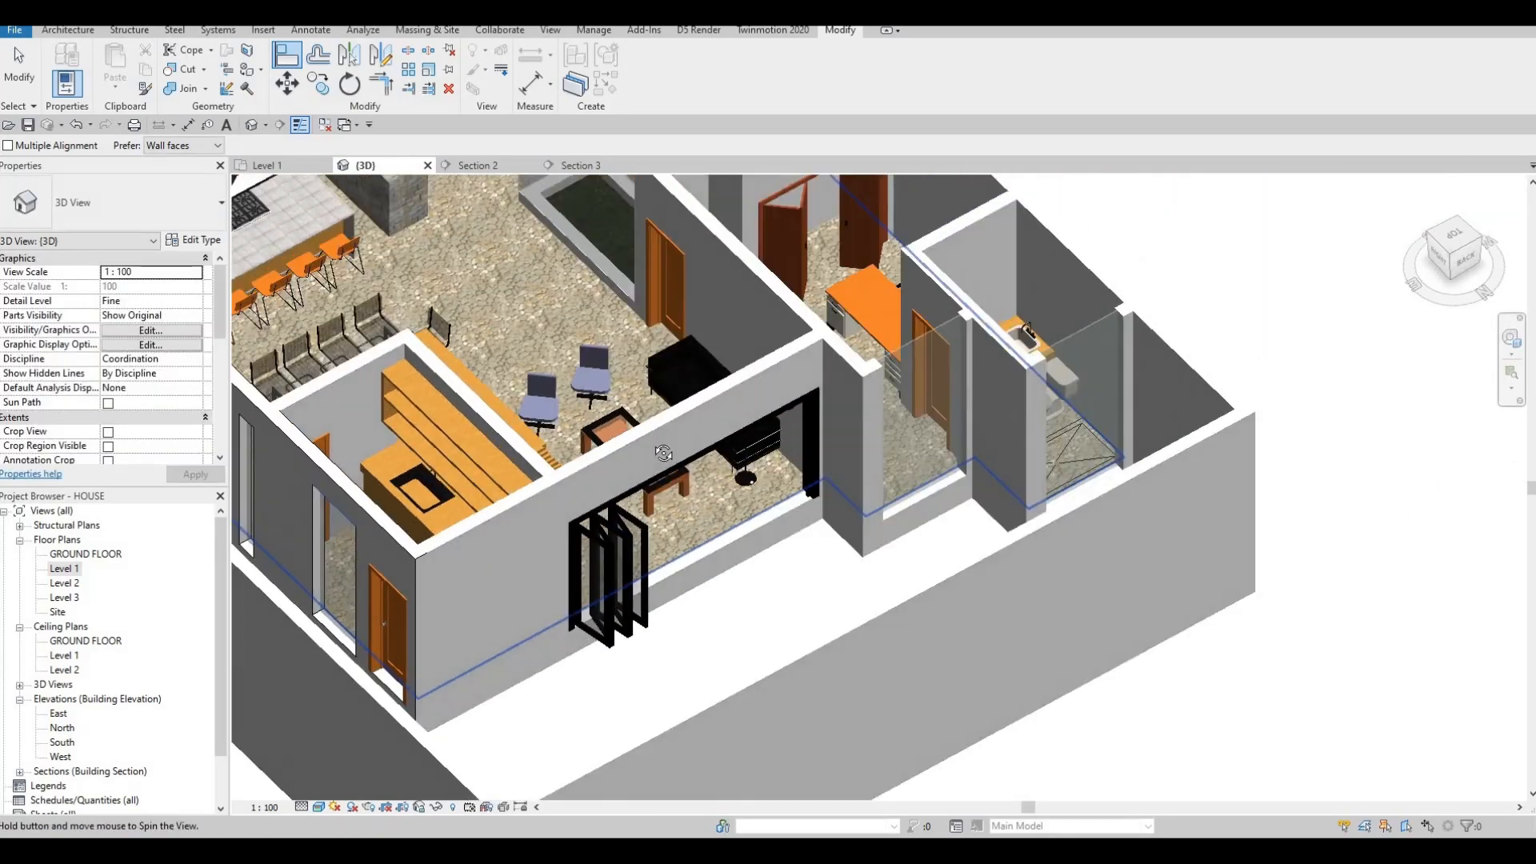
{"action": "key", "text": "Escape"}
{"action": "key", "text": "Escape"}
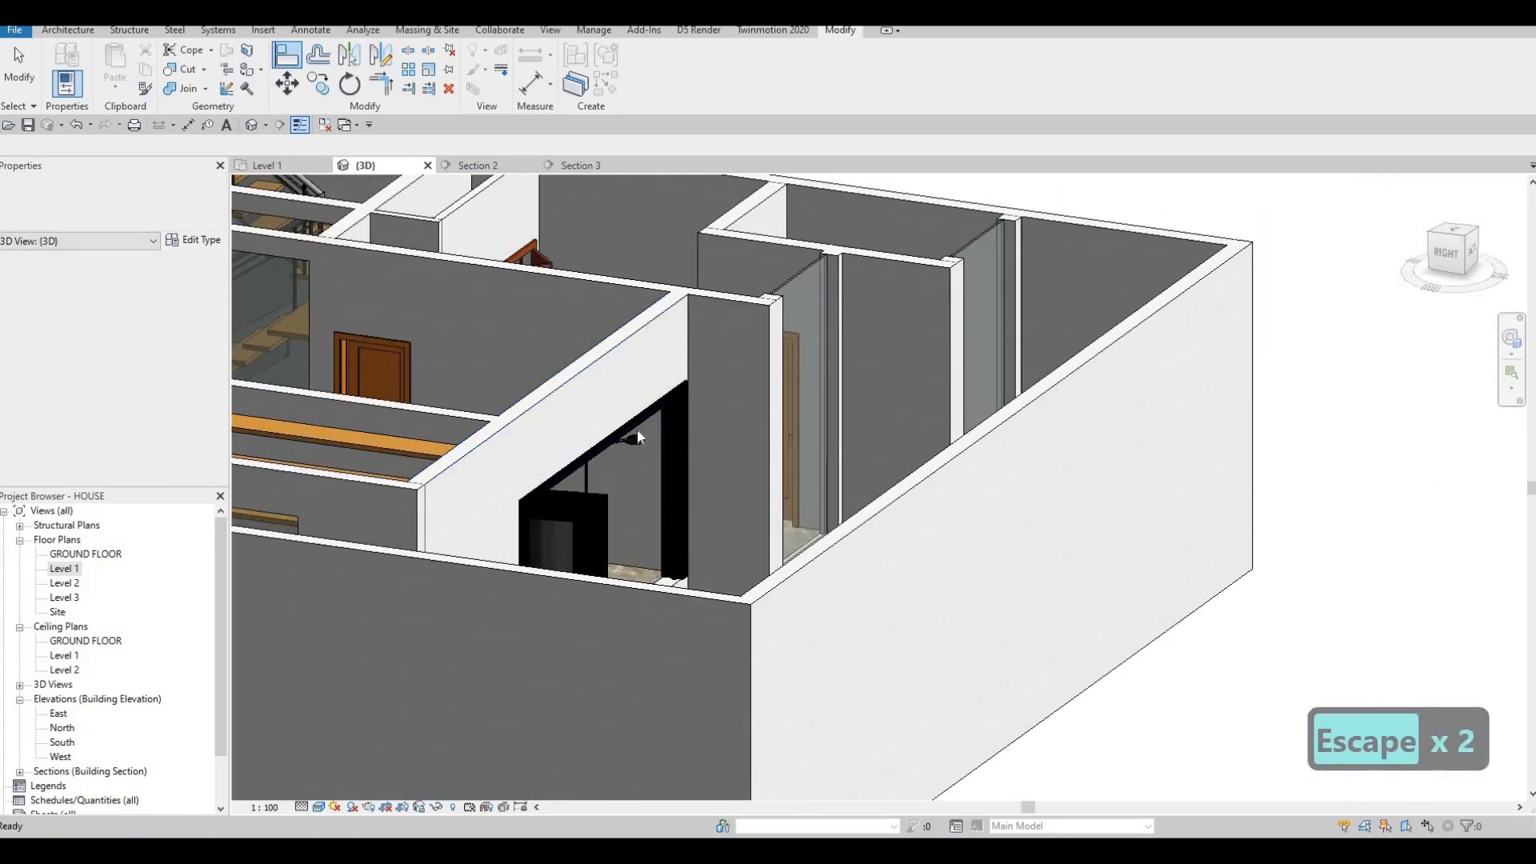
{"action": "left_click", "coordinate": [552, 404]}
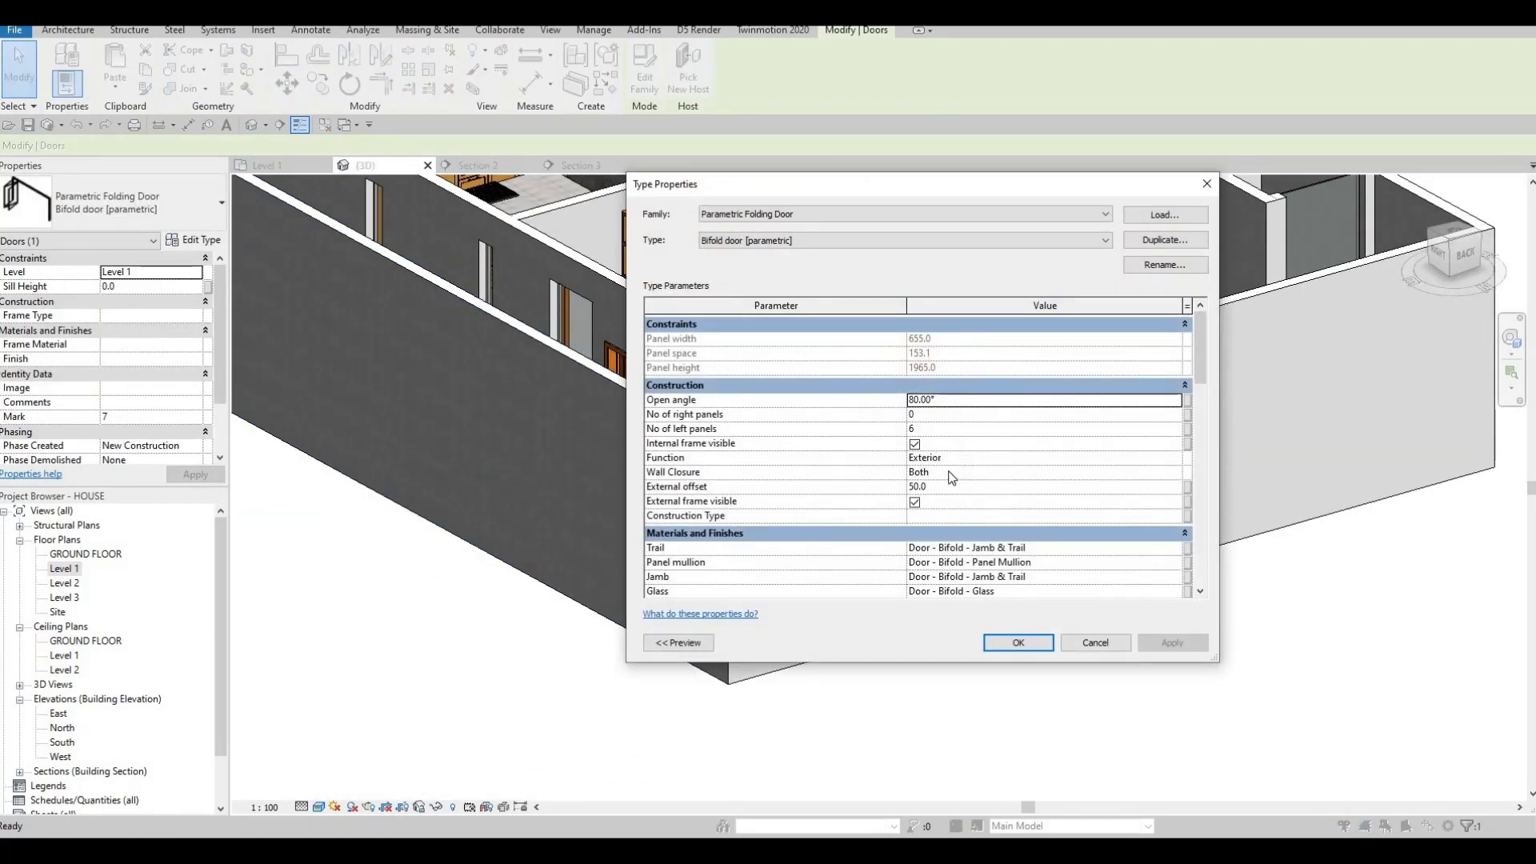
{"action": "scroll", "coordinate": [958, 453], "scroll_direction": "down", "scroll_amount": 6}
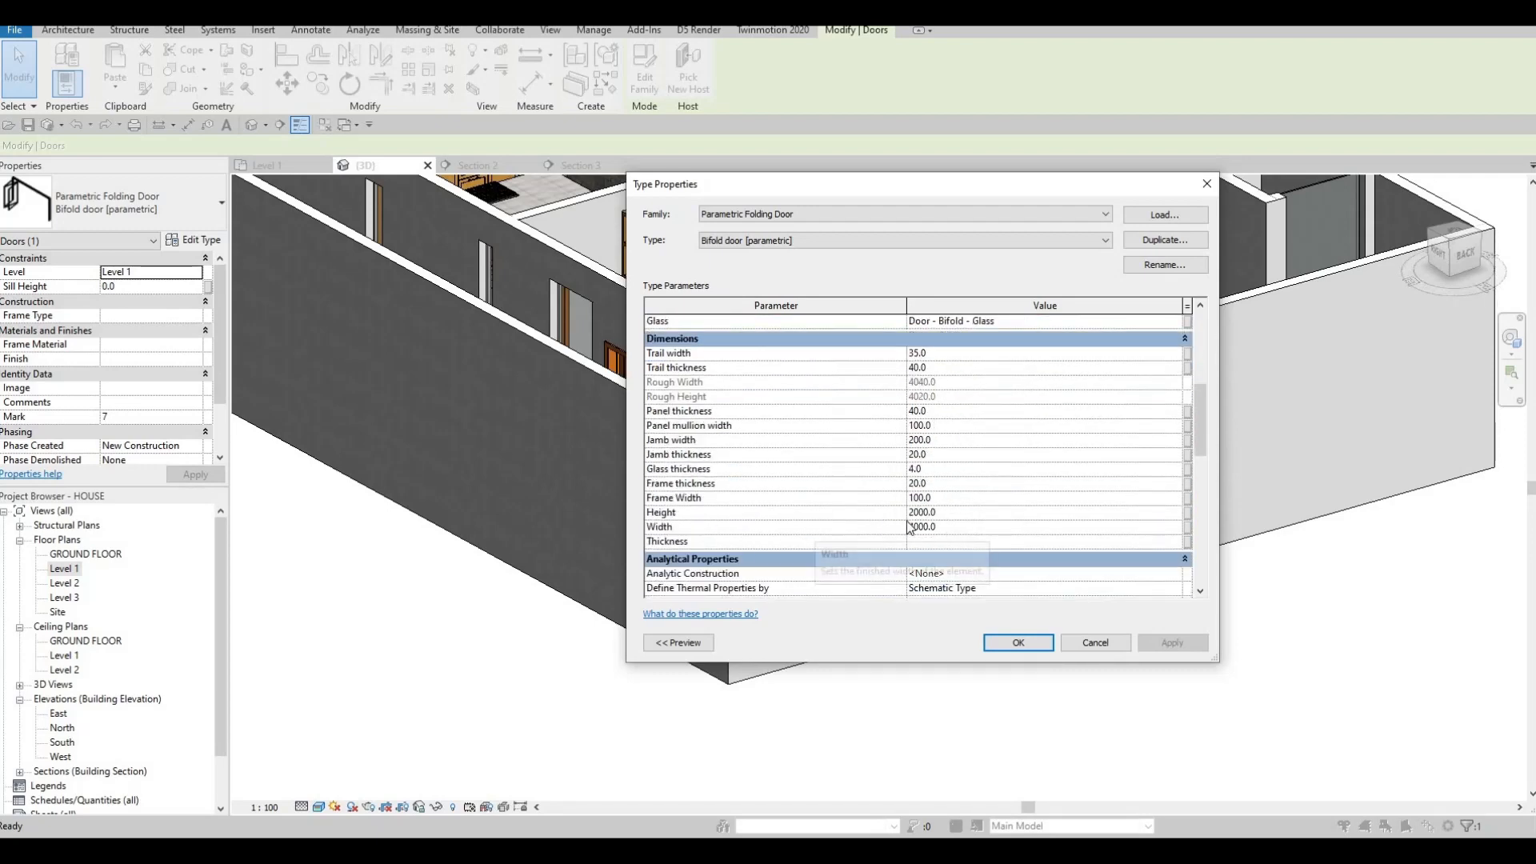
{"action": "scroll", "coordinate": [848, 474], "scroll_direction": "down", "scroll_amount": 1}
{"action": "key", "text": "Escape"}
{"action": "key", "text": "Escape"}
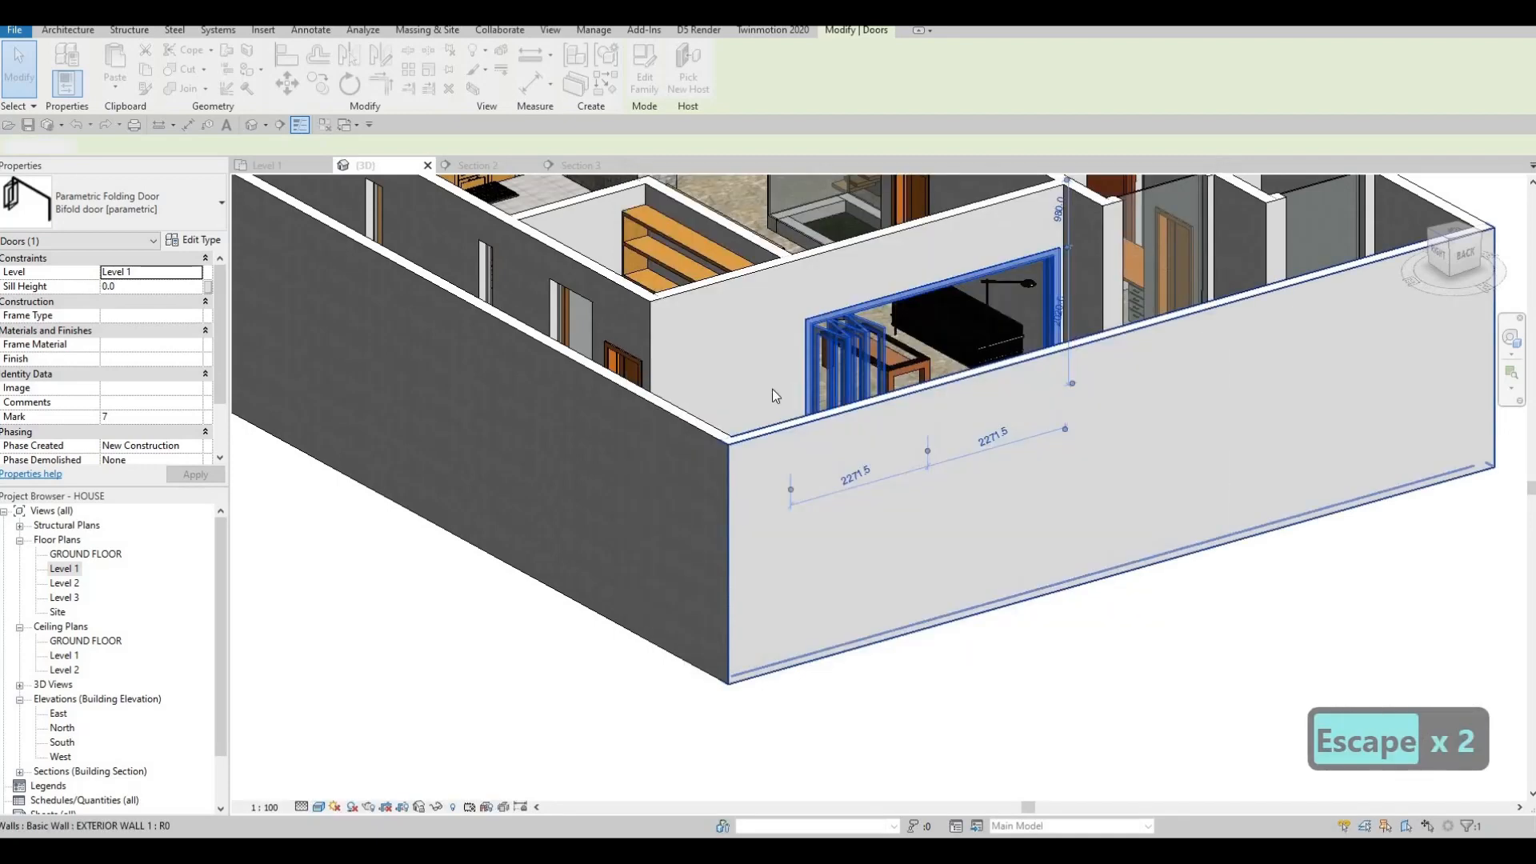
{"action": "key", "text": "Escape"}
{"action": "key", "text": "Escape"}
{"action": "middle_click_drag", "start_coordinate": [578, 293], "coordinate": [563, 339]}
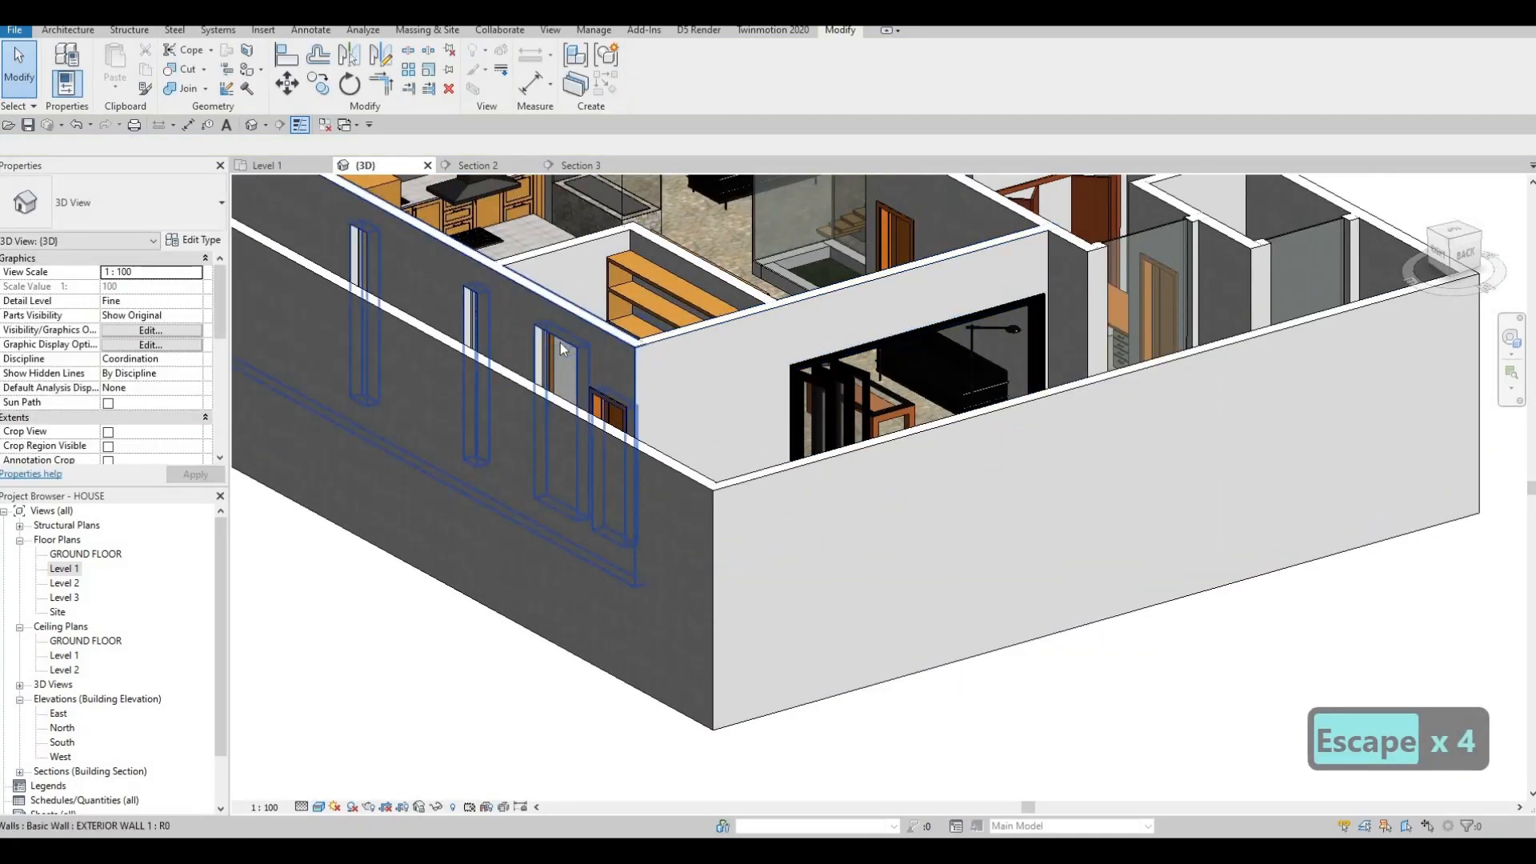
{"action": "left_click", "coordinate": [560, 342]}
{"action": "key", "text": "Escape"}
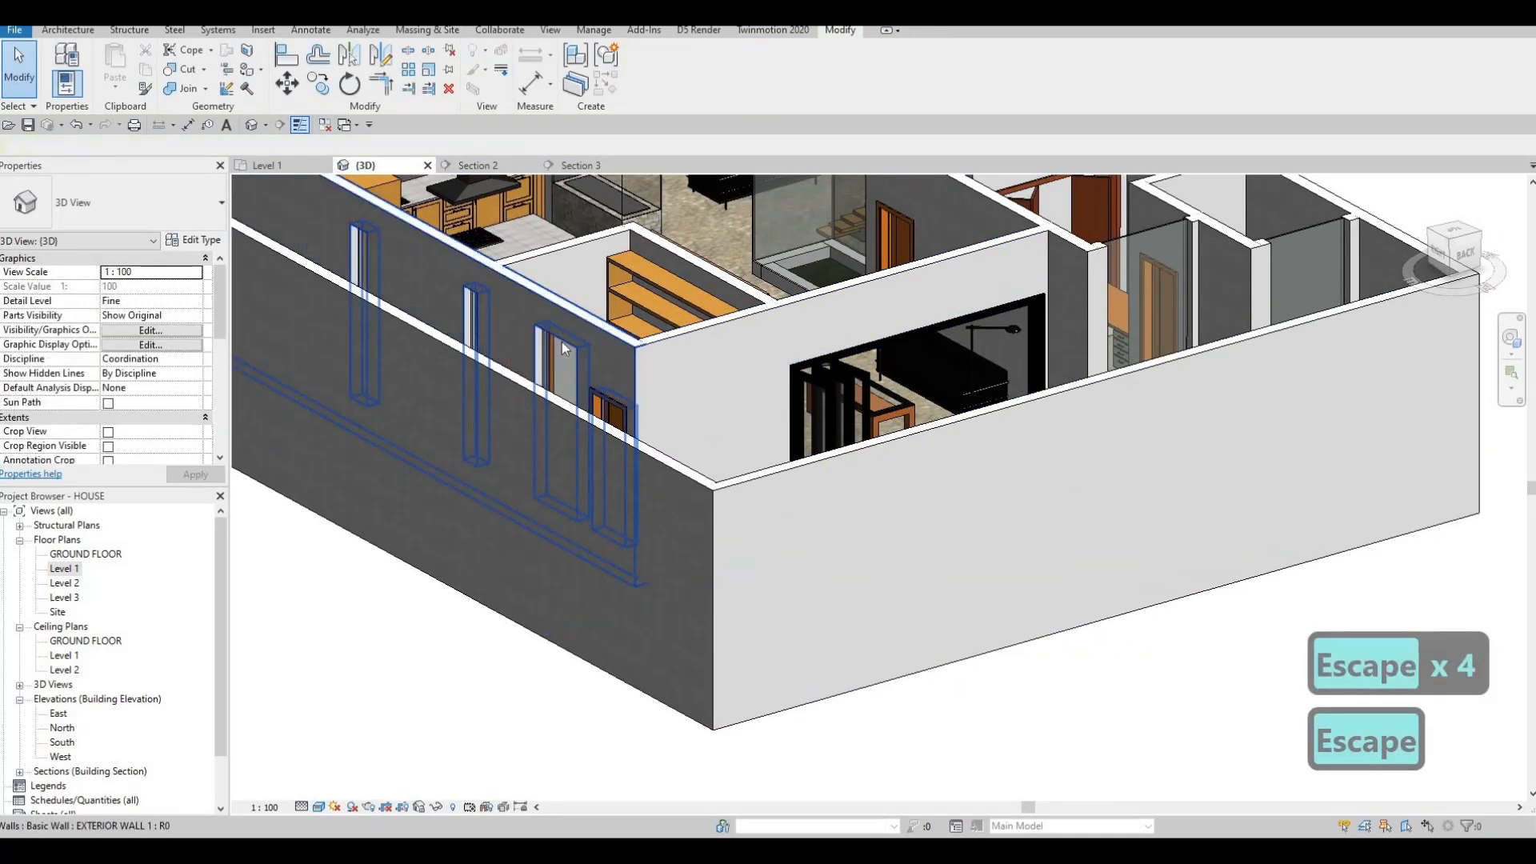
{"action": "key", "text": "Escape"}
{"action": "key", "text": "a"}
Align the glass panel's top down to the doorway head reference.
{"action": "key", "text": "l"}
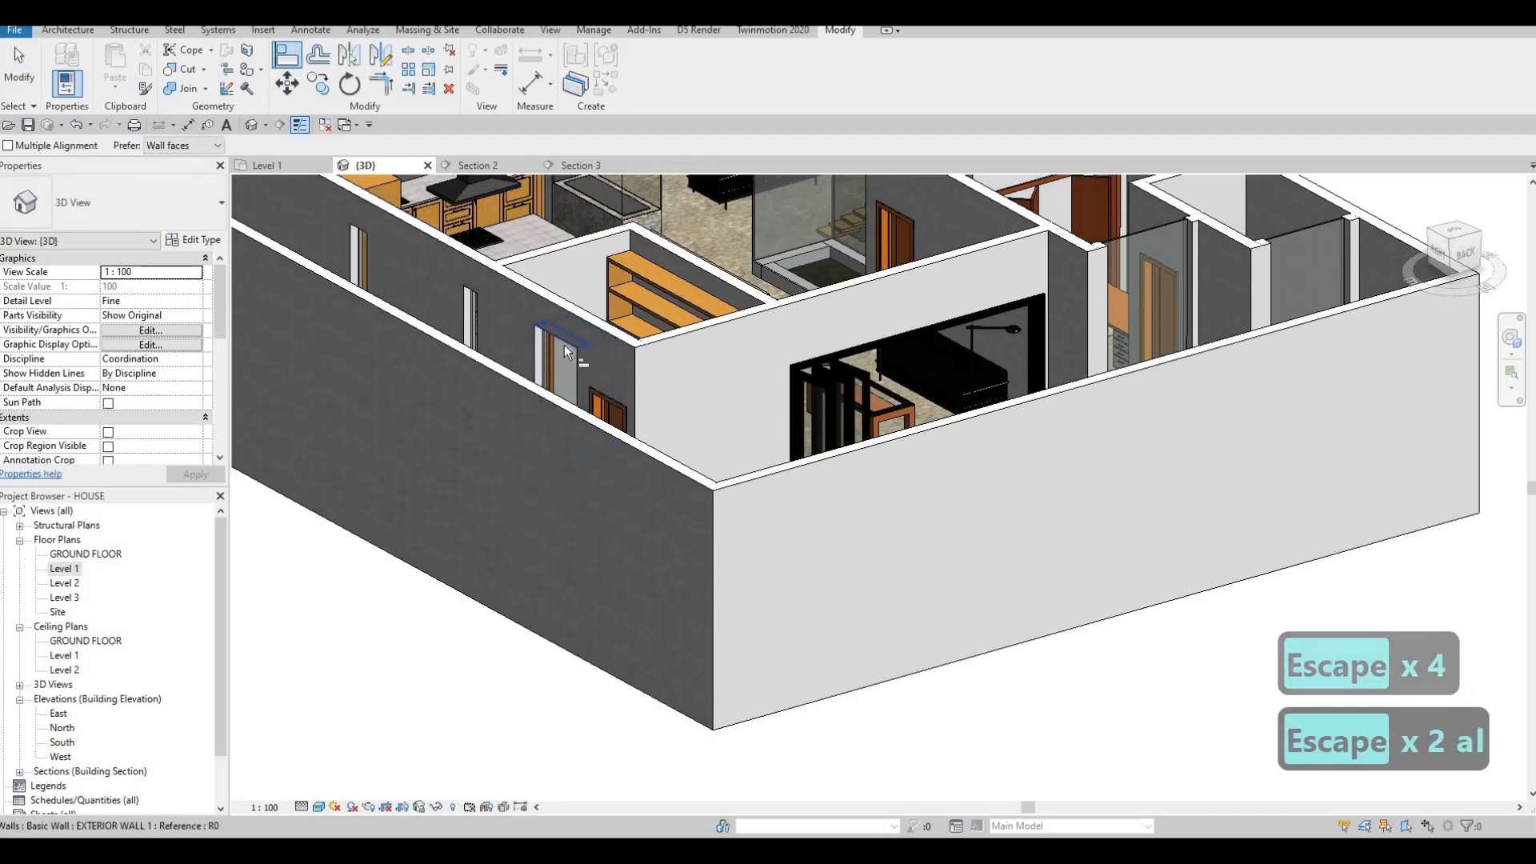
{"action": "left_click", "coordinate": [563, 346]}
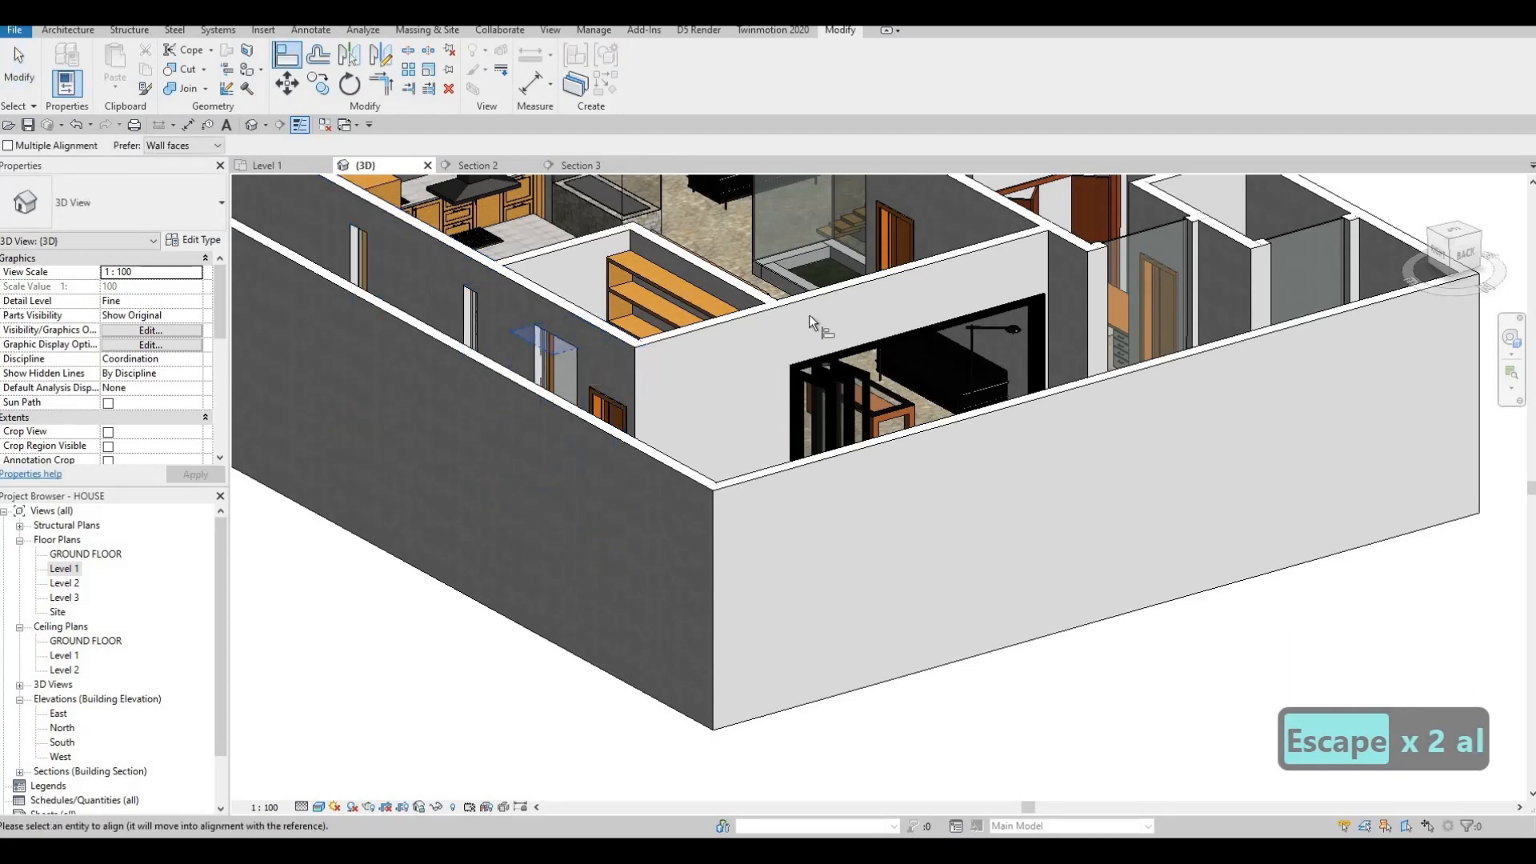
{"action": "scroll", "coordinate": [809, 314], "scroll_direction": "down", "scroll_amount": 5}
{"action": "scroll", "coordinate": [822, 312], "scroll_direction": "up", "scroll_amount": 3}
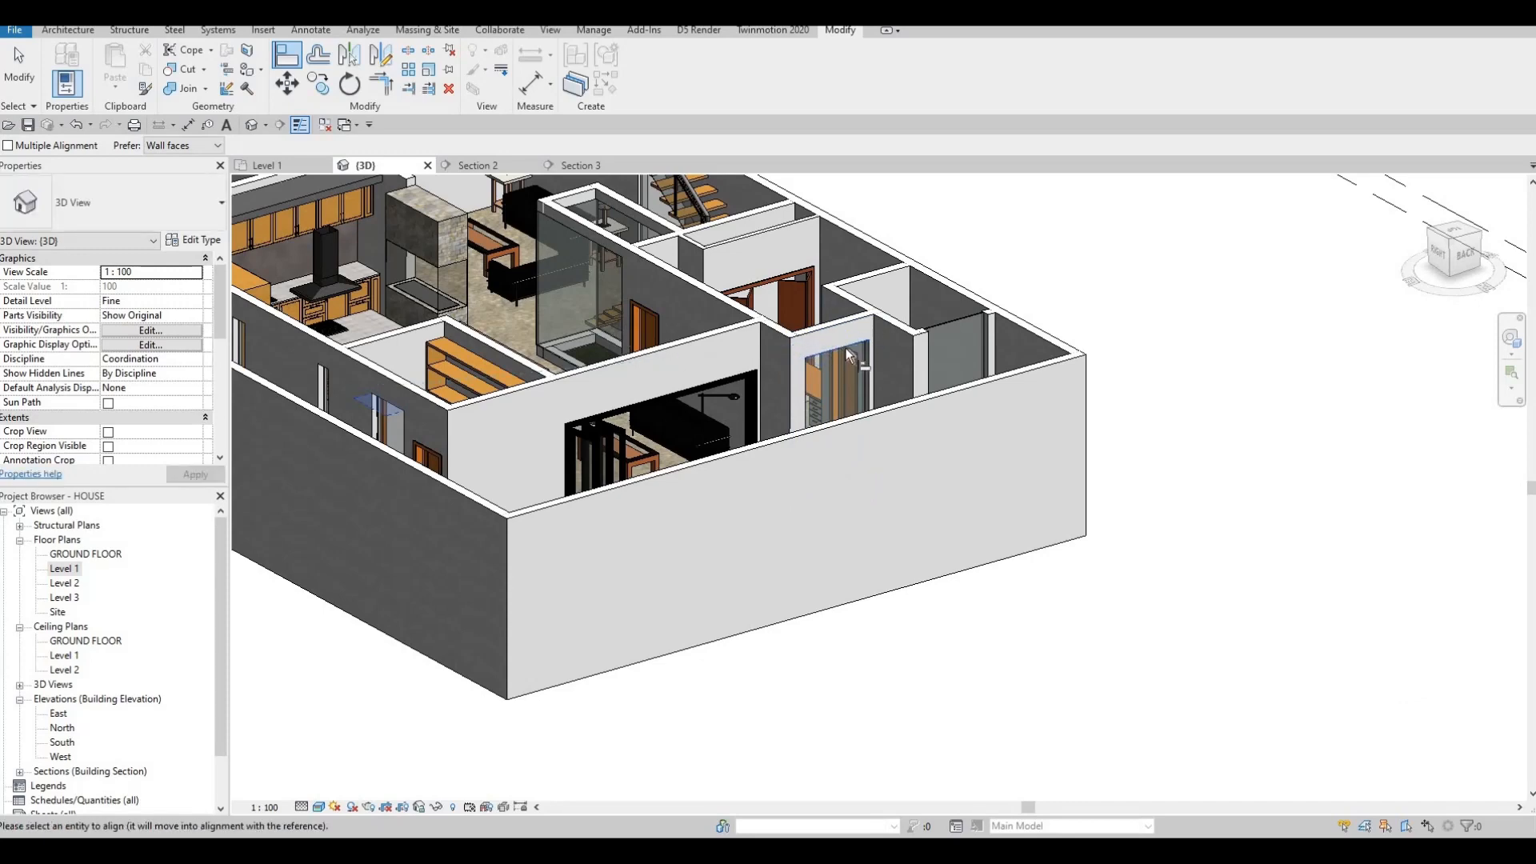
{"action": "scroll", "coordinate": [846, 352], "scroll_direction": "up", "scroll_amount": 3}
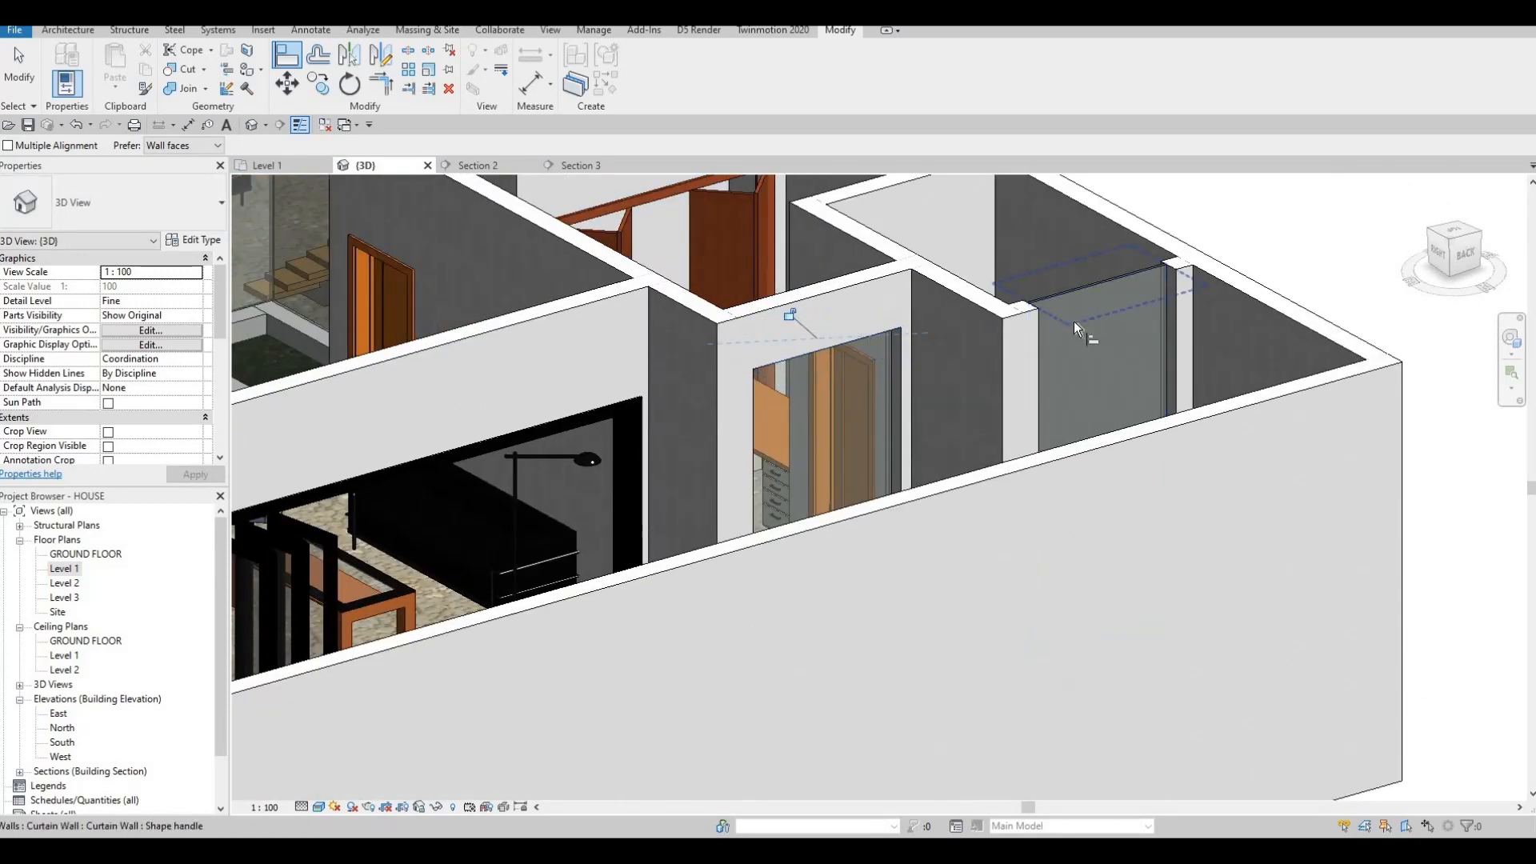
{"action": "key", "text": "Escape"}
{"action": "key", "text": "Escape"}
{"action": "key", "text": "a"}
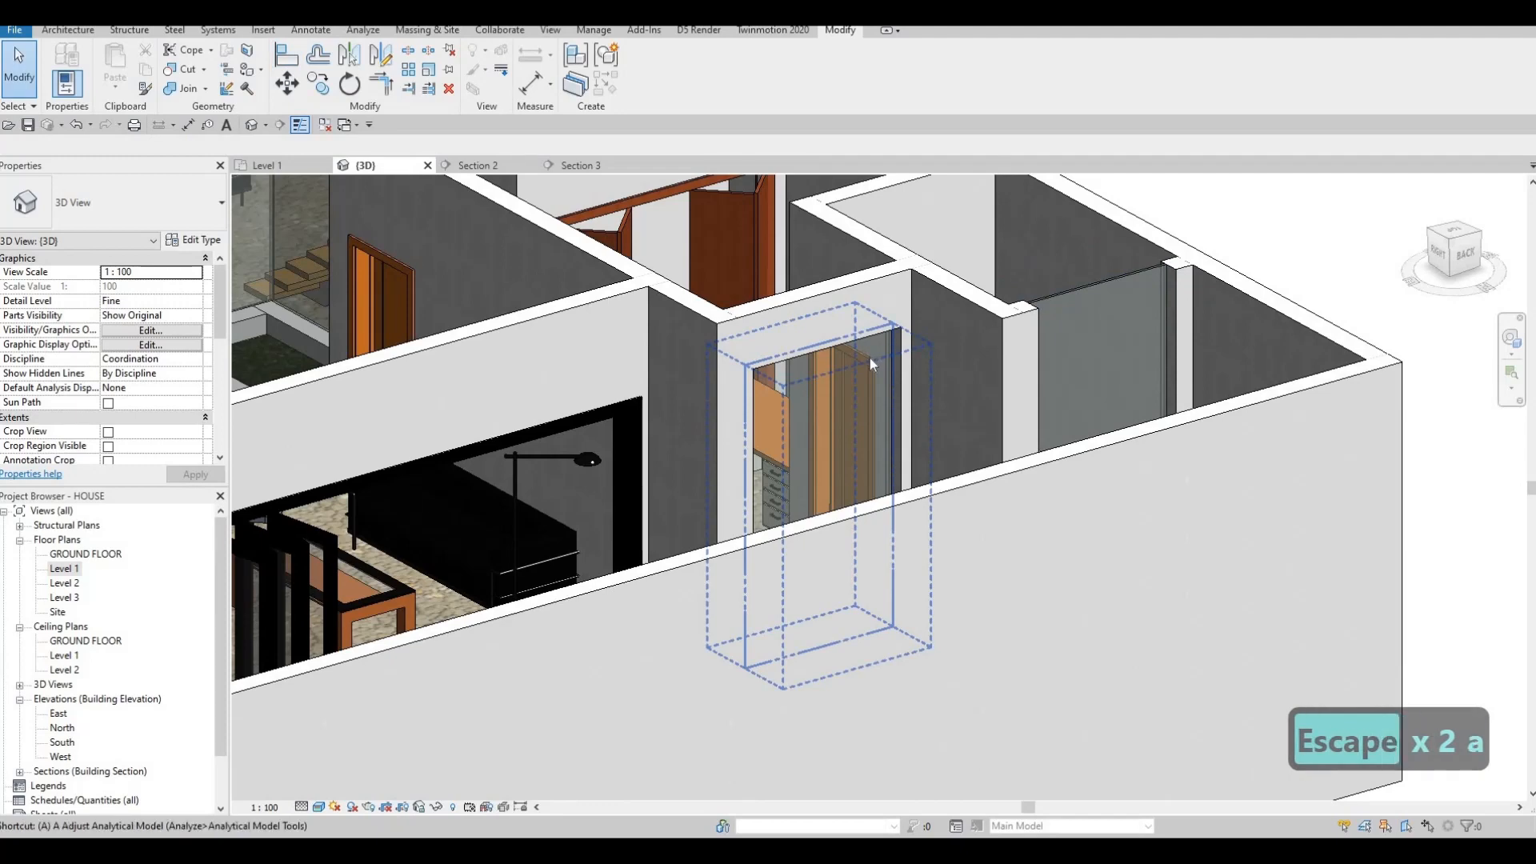
{"action": "key", "text": "l"}
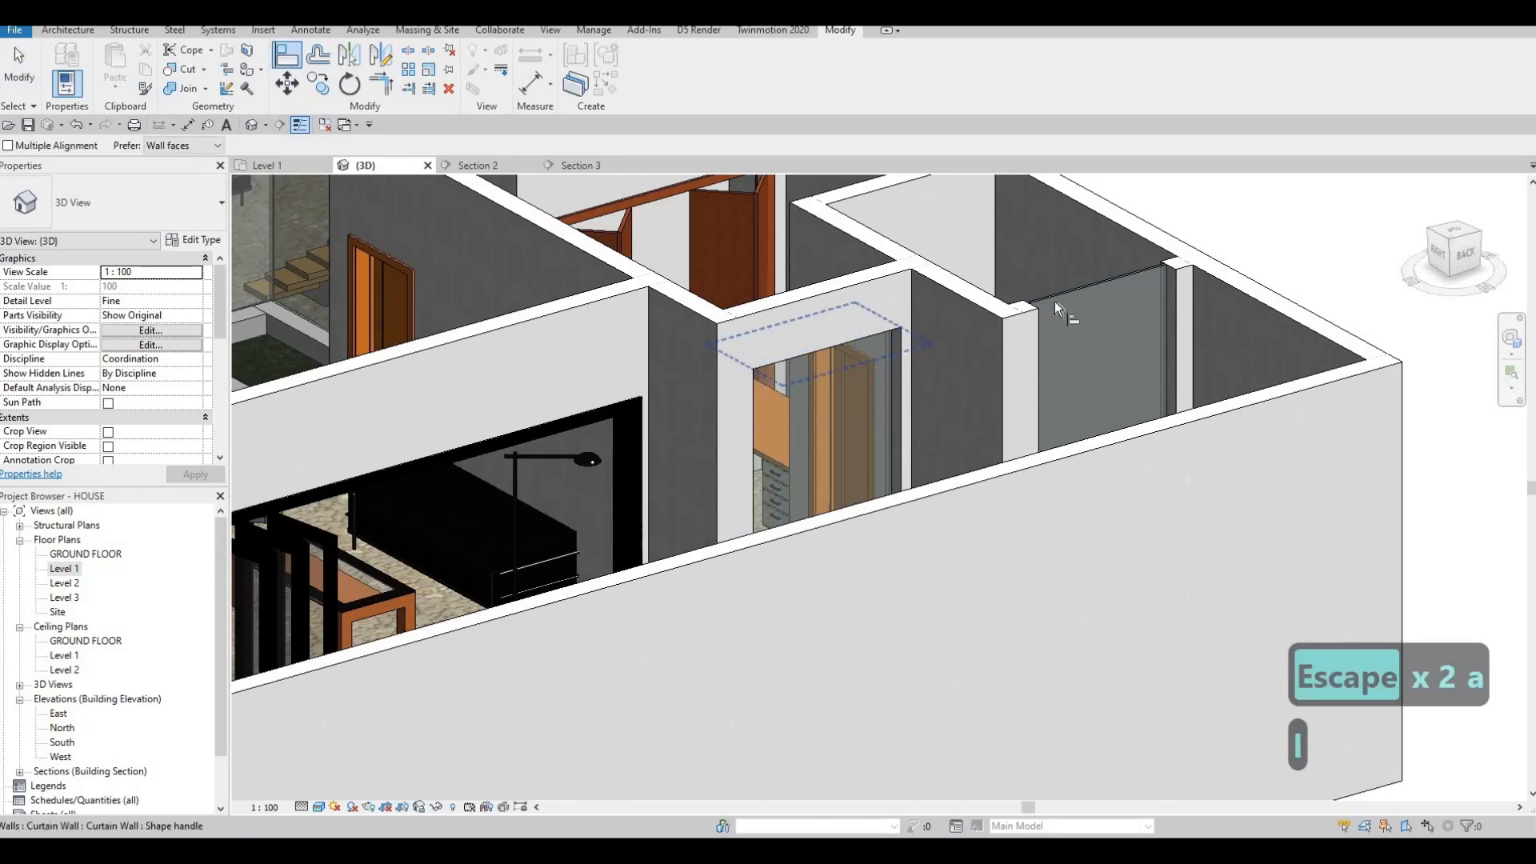
{"action": "left_click", "coordinate": [1050, 304]}
Restart Align and pick the curtain wall edge as the reference.
{"action": "scroll", "coordinate": [1040, 468], "scroll_direction": "down", "scroll_amount": 3}
{"action": "middle_click_drag", "start_coordinate": [1000, 449], "coordinate": [666, 375], "text": "shift"}
{"action": "scroll", "coordinate": [986, 423], "scroll_direction": "down", "scroll_amount": 3}
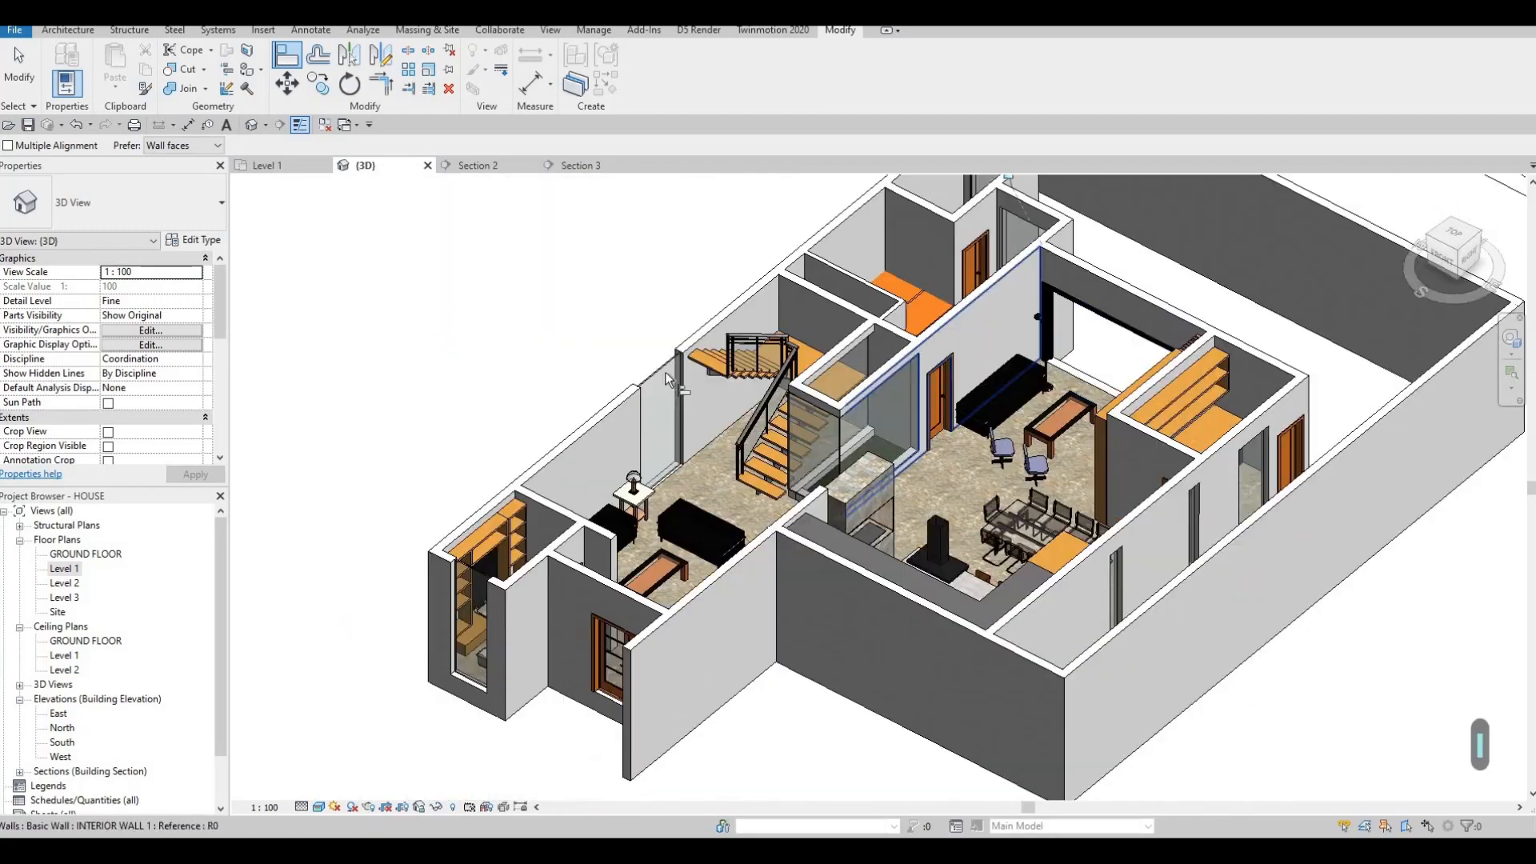
{"action": "left_click", "coordinate": [676, 390]}
{"action": "key", "text": "Escape"}
{"action": "key", "text": "Escape"}
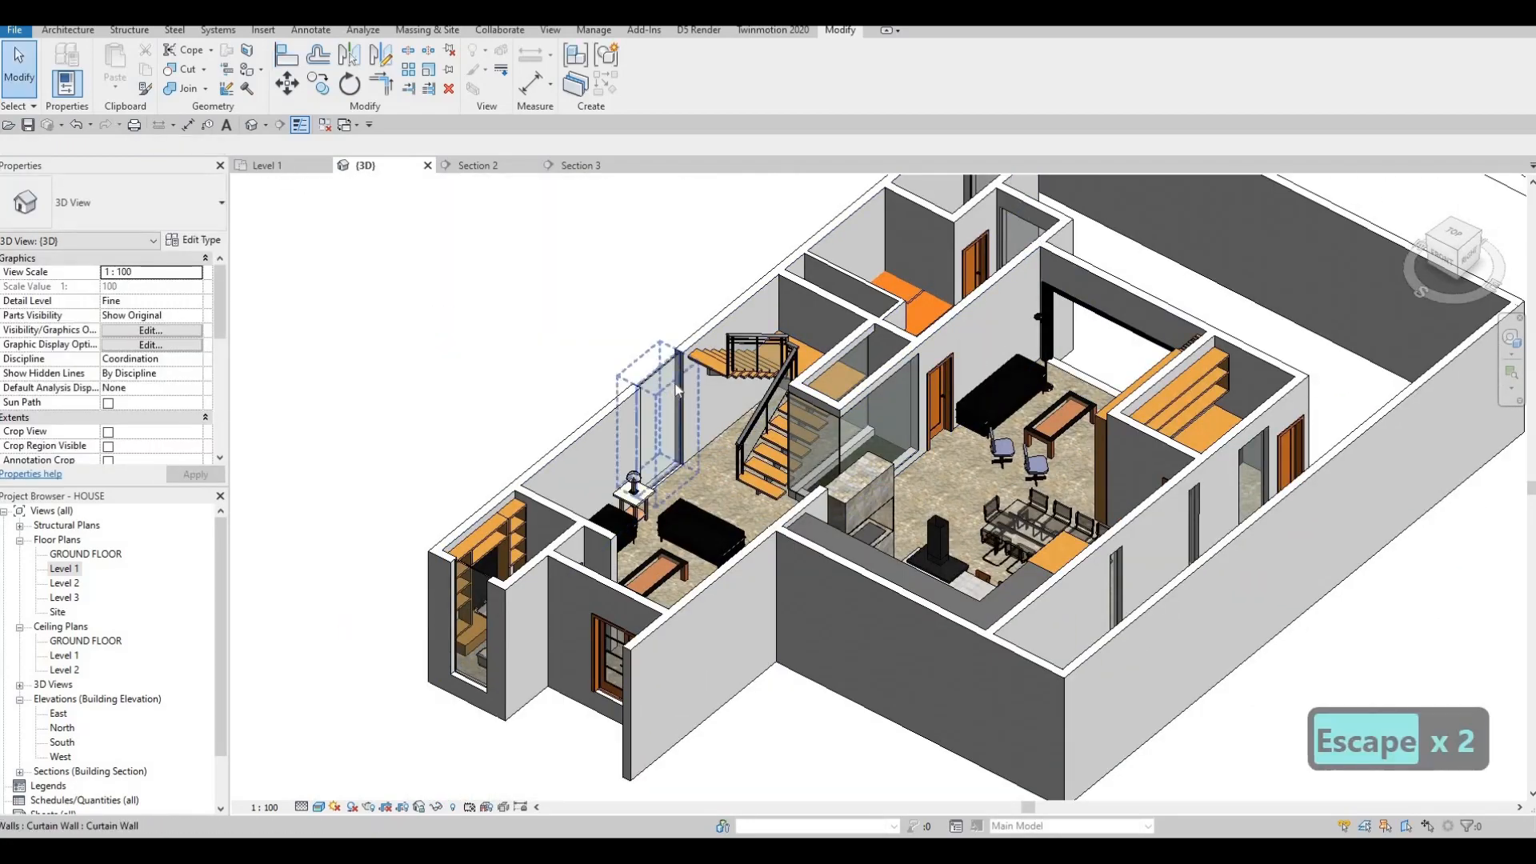
{"action": "key", "text": "a"}
{"action": "key", "text": "l"}
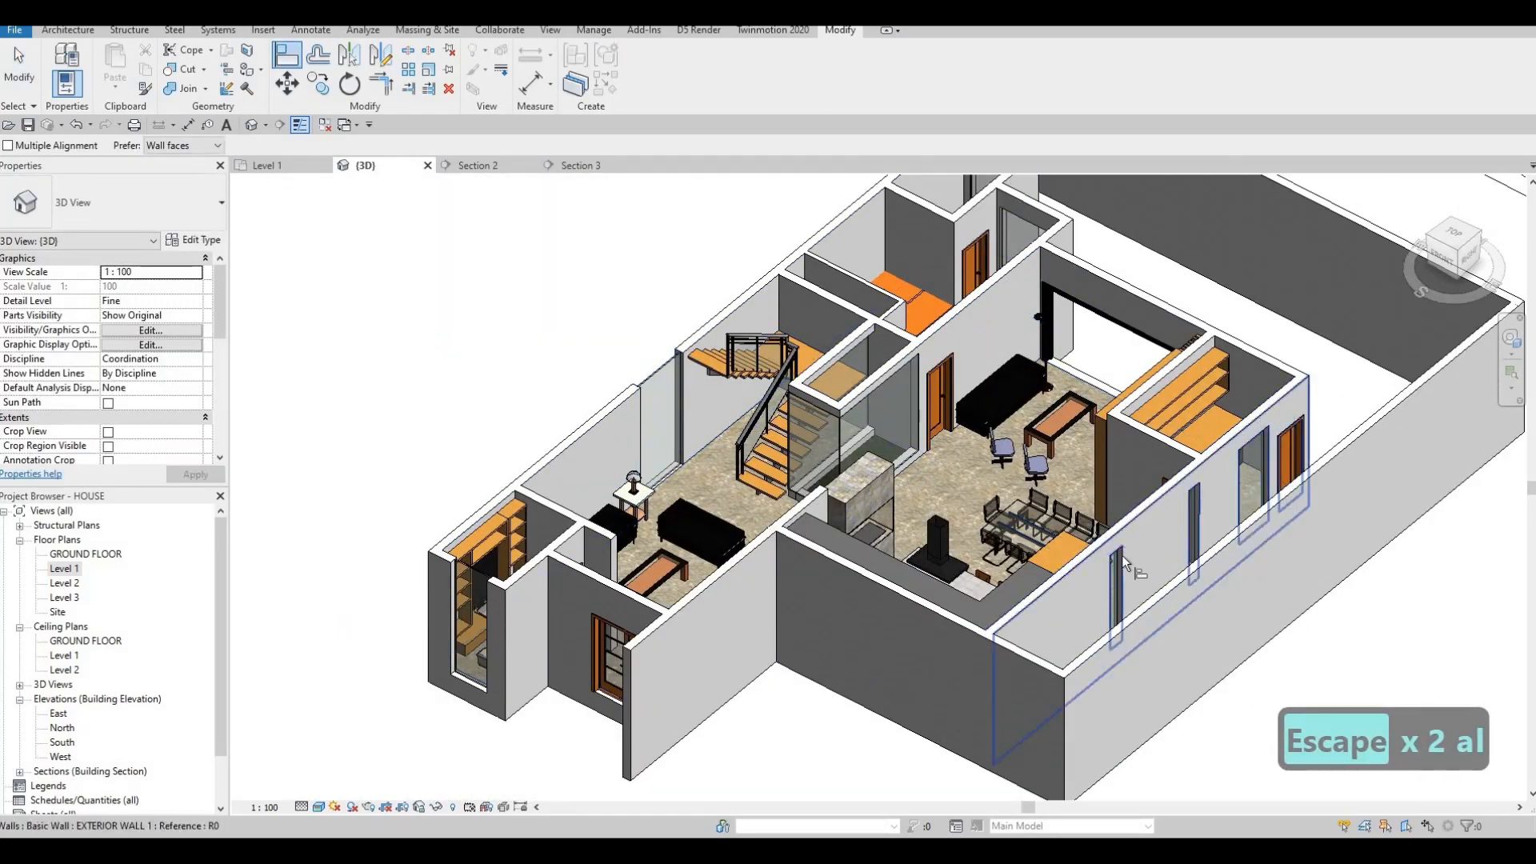
{"action": "left_click", "coordinate": [655, 396]}
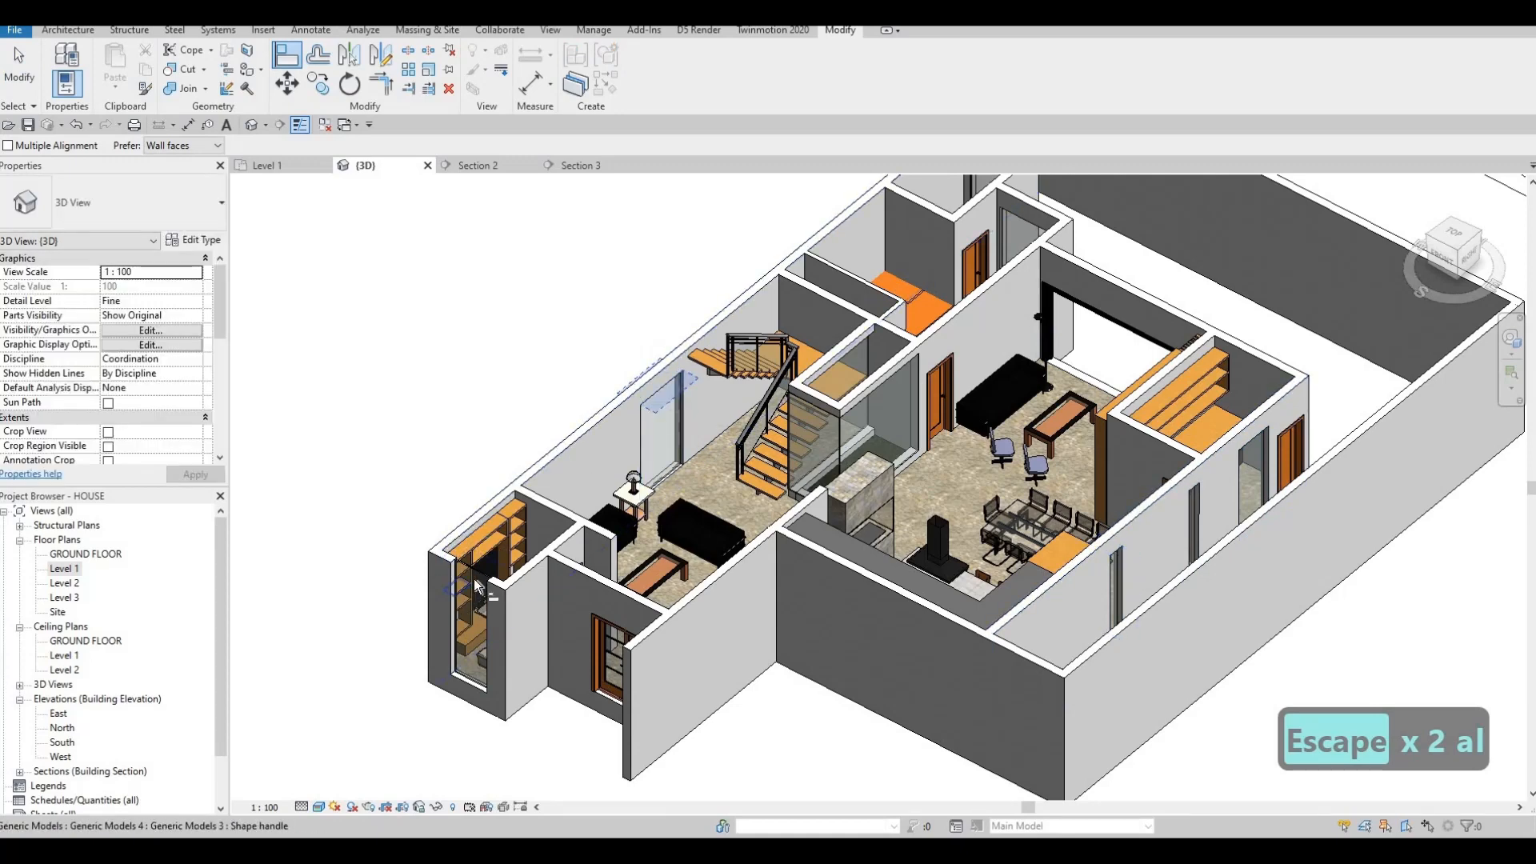
Orbit the model around to a front view of the house.
{"action": "middle_click_drag", "start_coordinate": [756, 412], "coordinate": [528, 504]}
{"action": "middle_click_drag", "start_coordinate": [814, 590], "coordinate": [971, 393]}
{"action": "scroll", "coordinate": [970, 394], "scroll_direction": "down", "scroll_amount": 1}
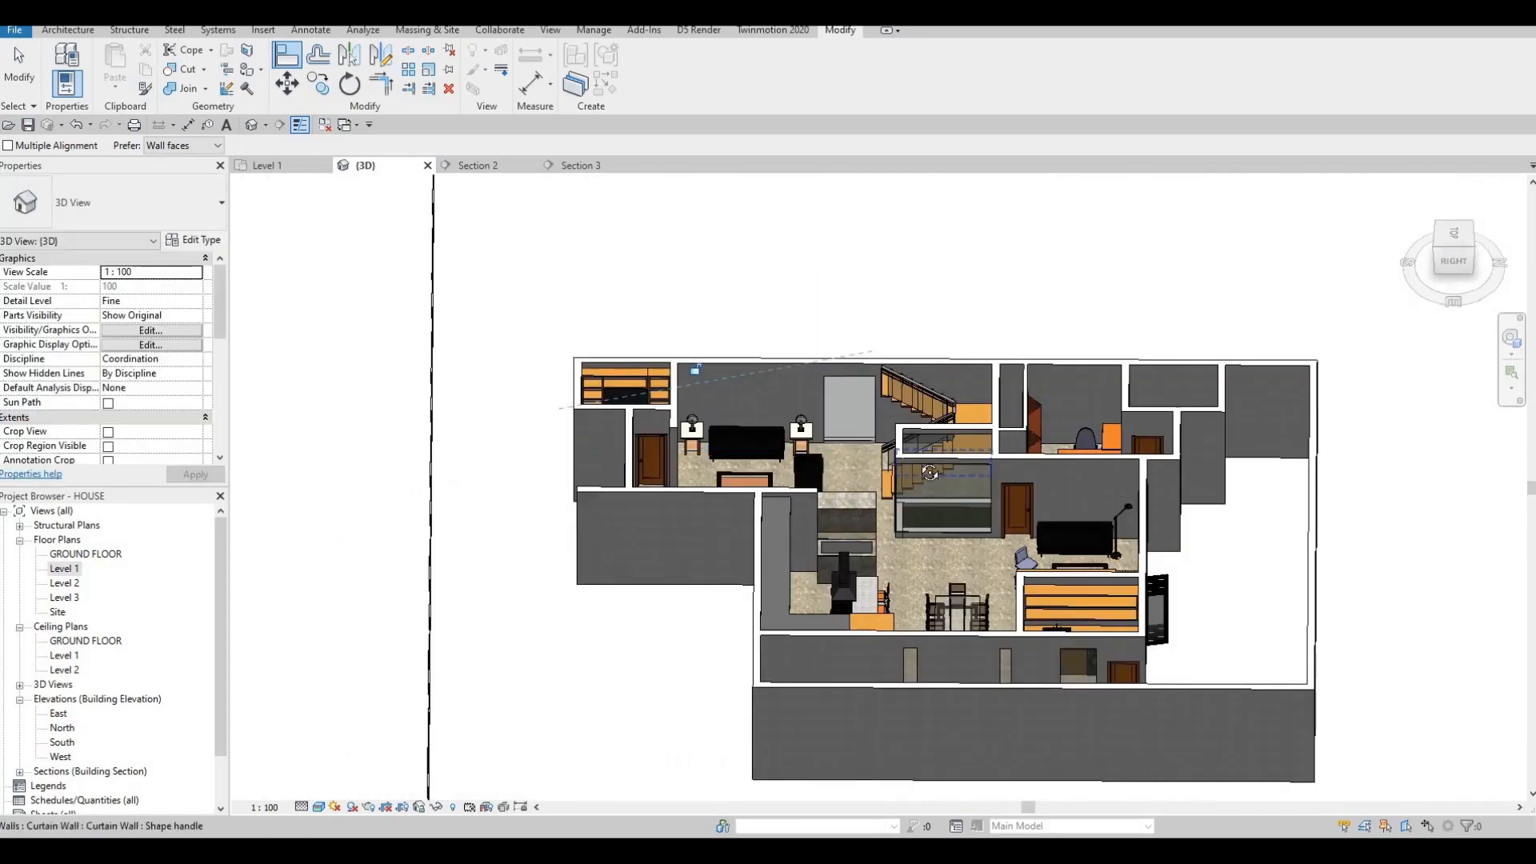
{"action": "middle_click_drag", "start_coordinate": [832, 442], "coordinate": [970, 473], "text": "shift"}
{"action": "middle_click_drag", "start_coordinate": [685, 529], "coordinate": [656, 537], "text": "shift"}
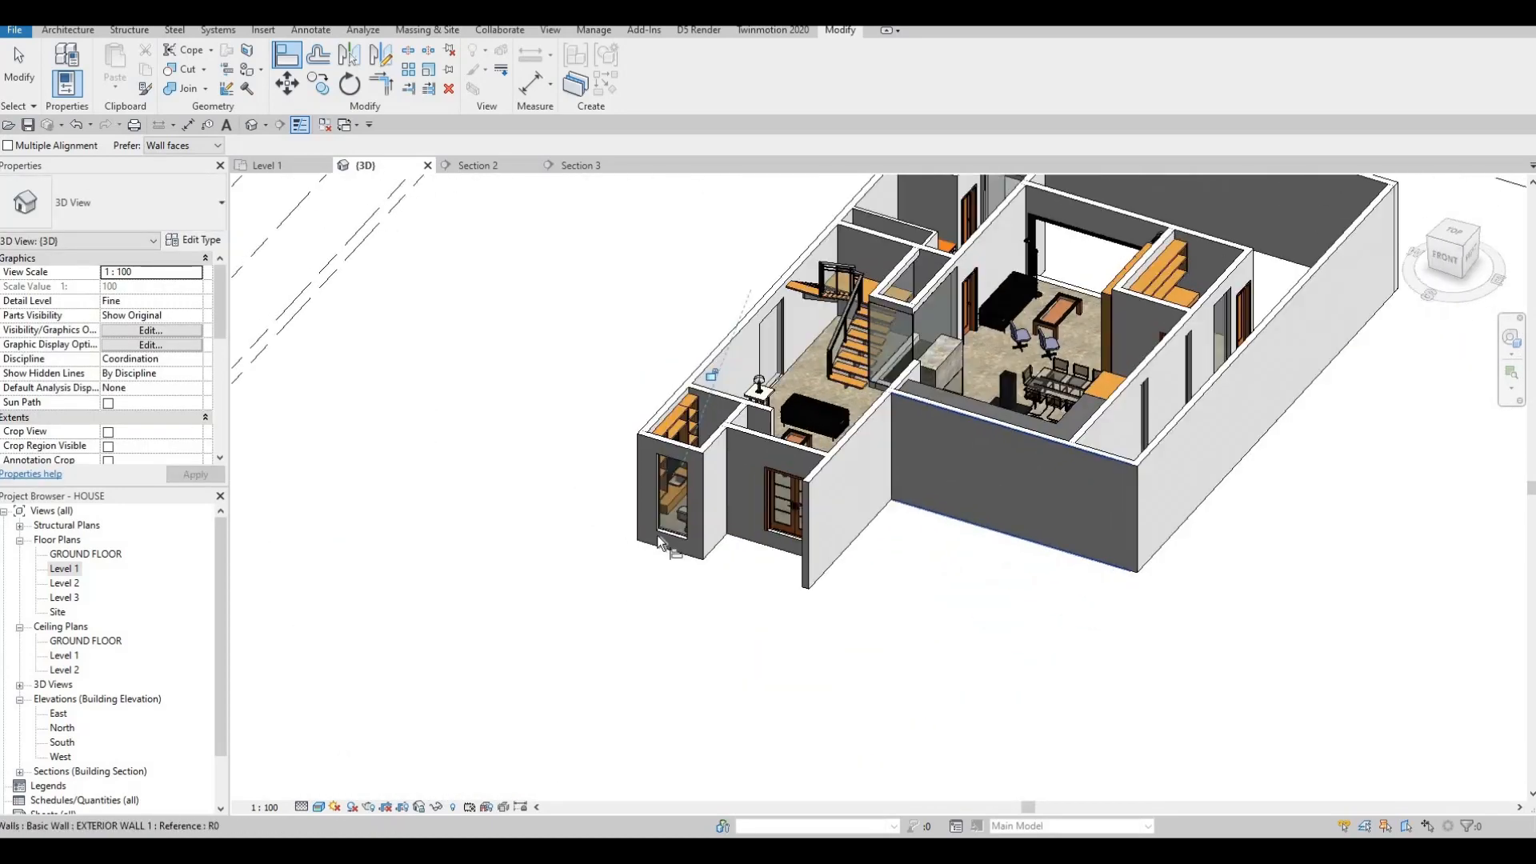
{"action": "scroll", "coordinate": [653, 552], "scroll_direction": "up", "scroll_amount": 4}
Raise the bathroom glazing's bottom edge so it becomes a short, high window.
{"action": "key", "text": "Escape"}
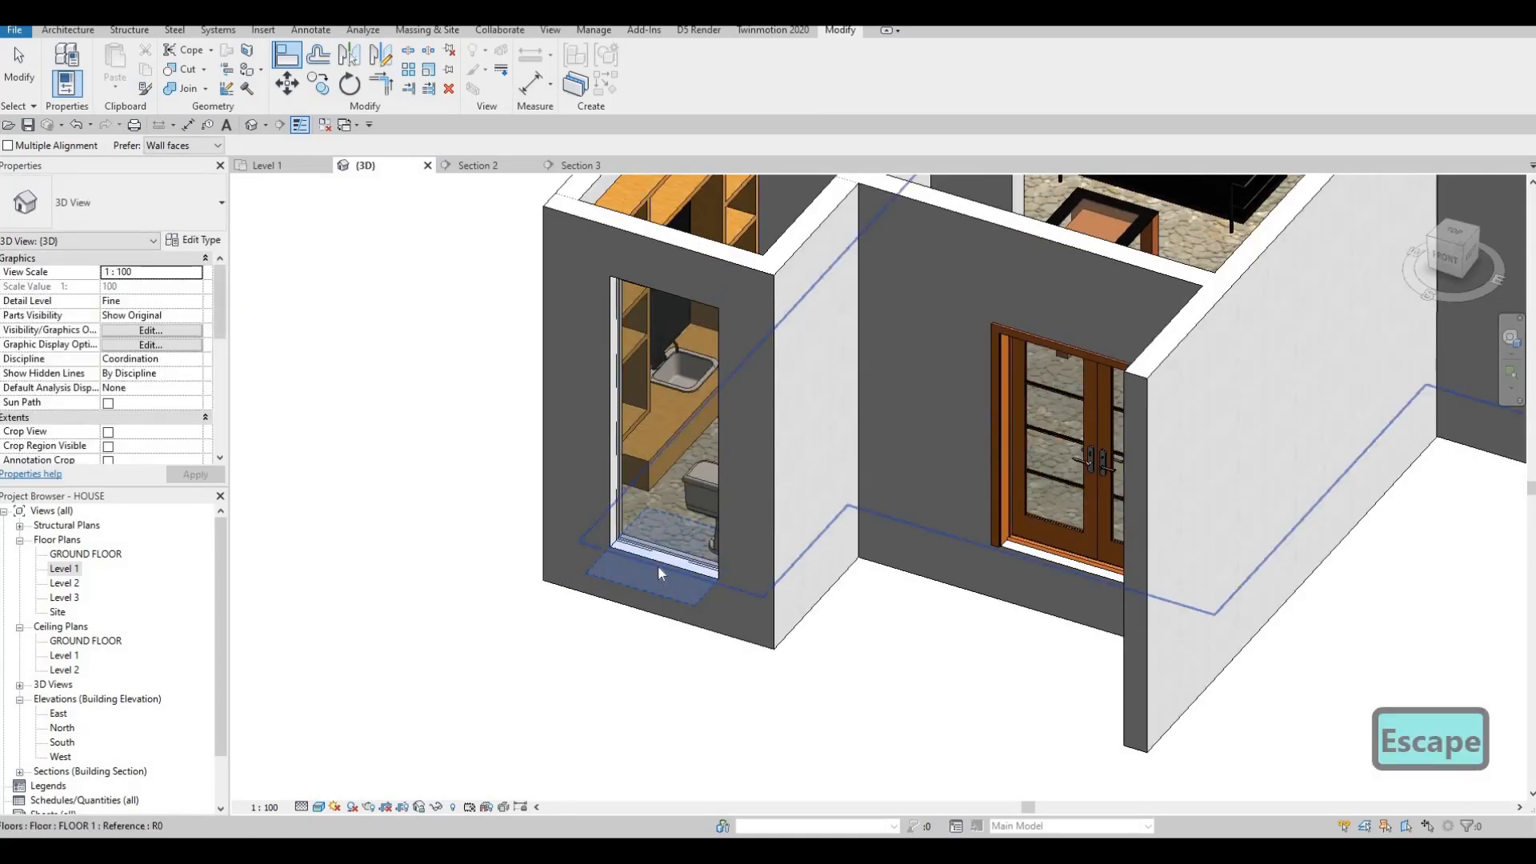
{"action": "key", "text": "Escape"}
{"action": "key", "text": "Escape"}
{"action": "left_click", "coordinate": [667, 563]}
{"action": "key", "text": "Escape"}
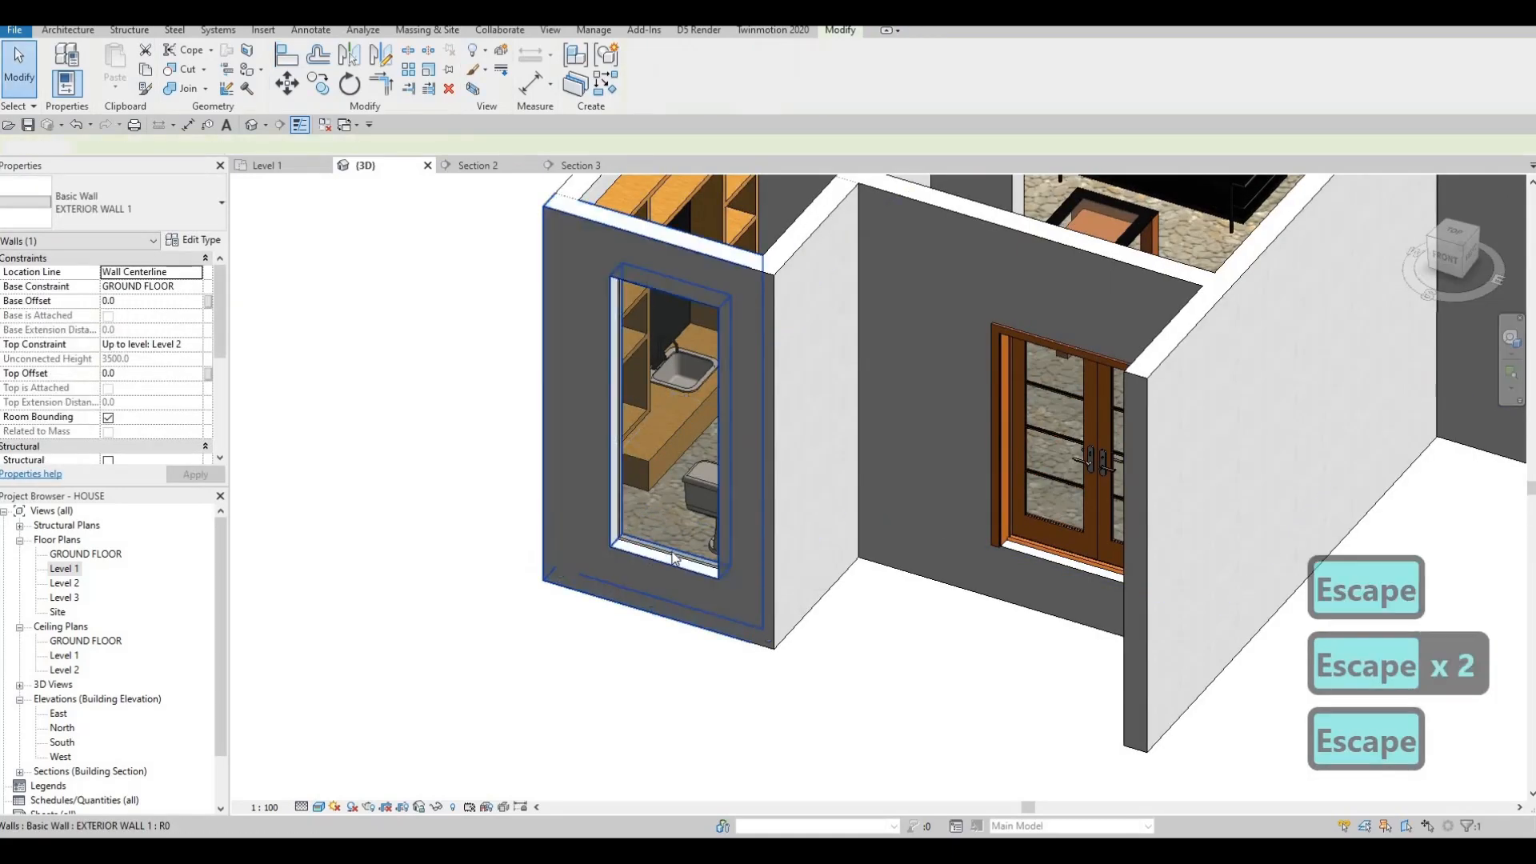
{"action": "left_click", "coordinate": [672, 569]}
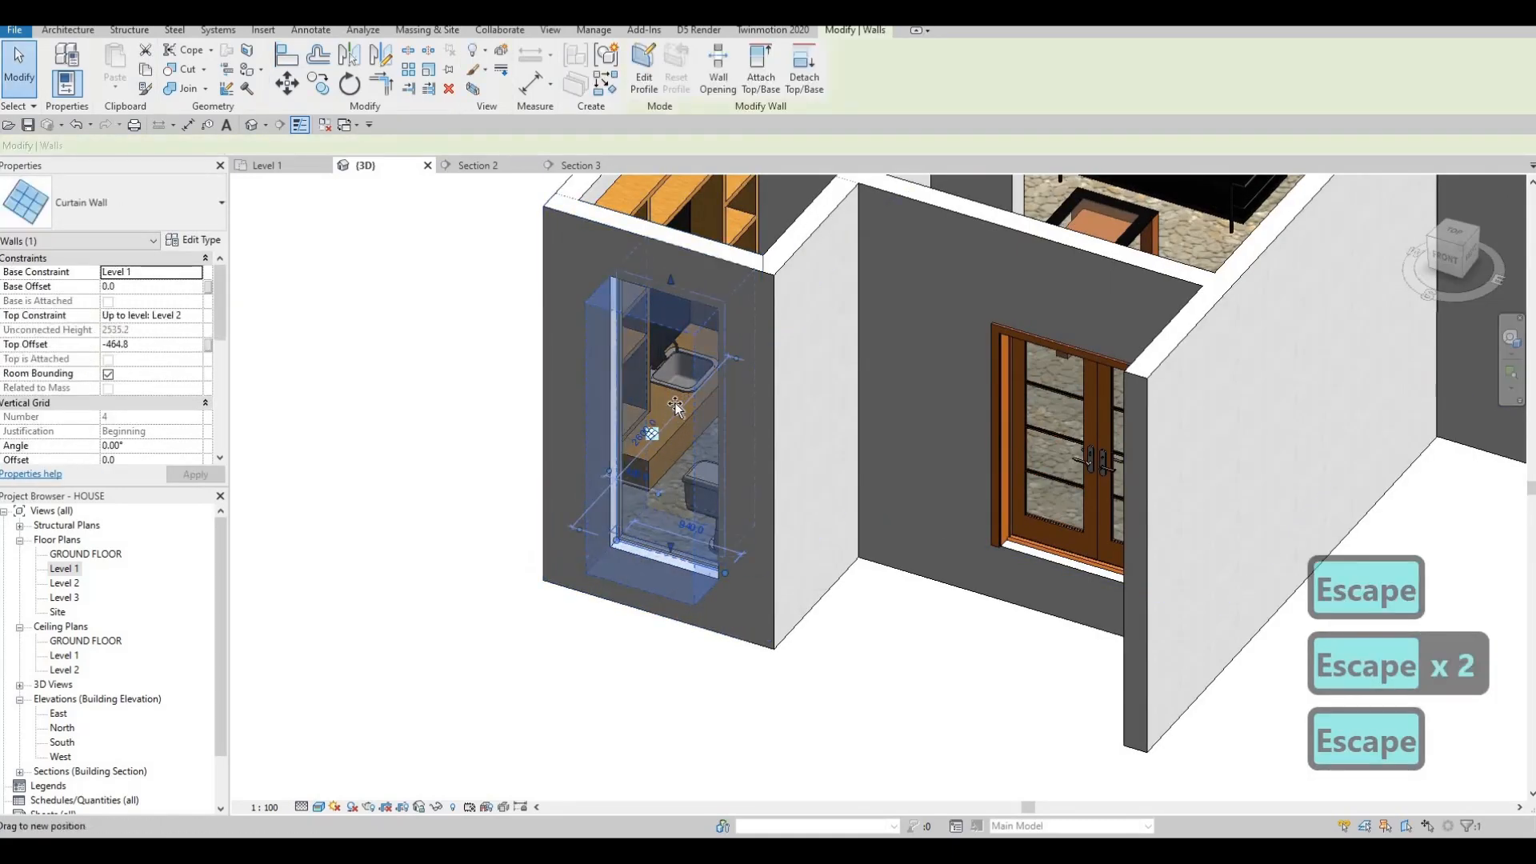
{"action": "left_click_drag", "start_coordinate": [676, 383], "coordinate": [676, 376]}
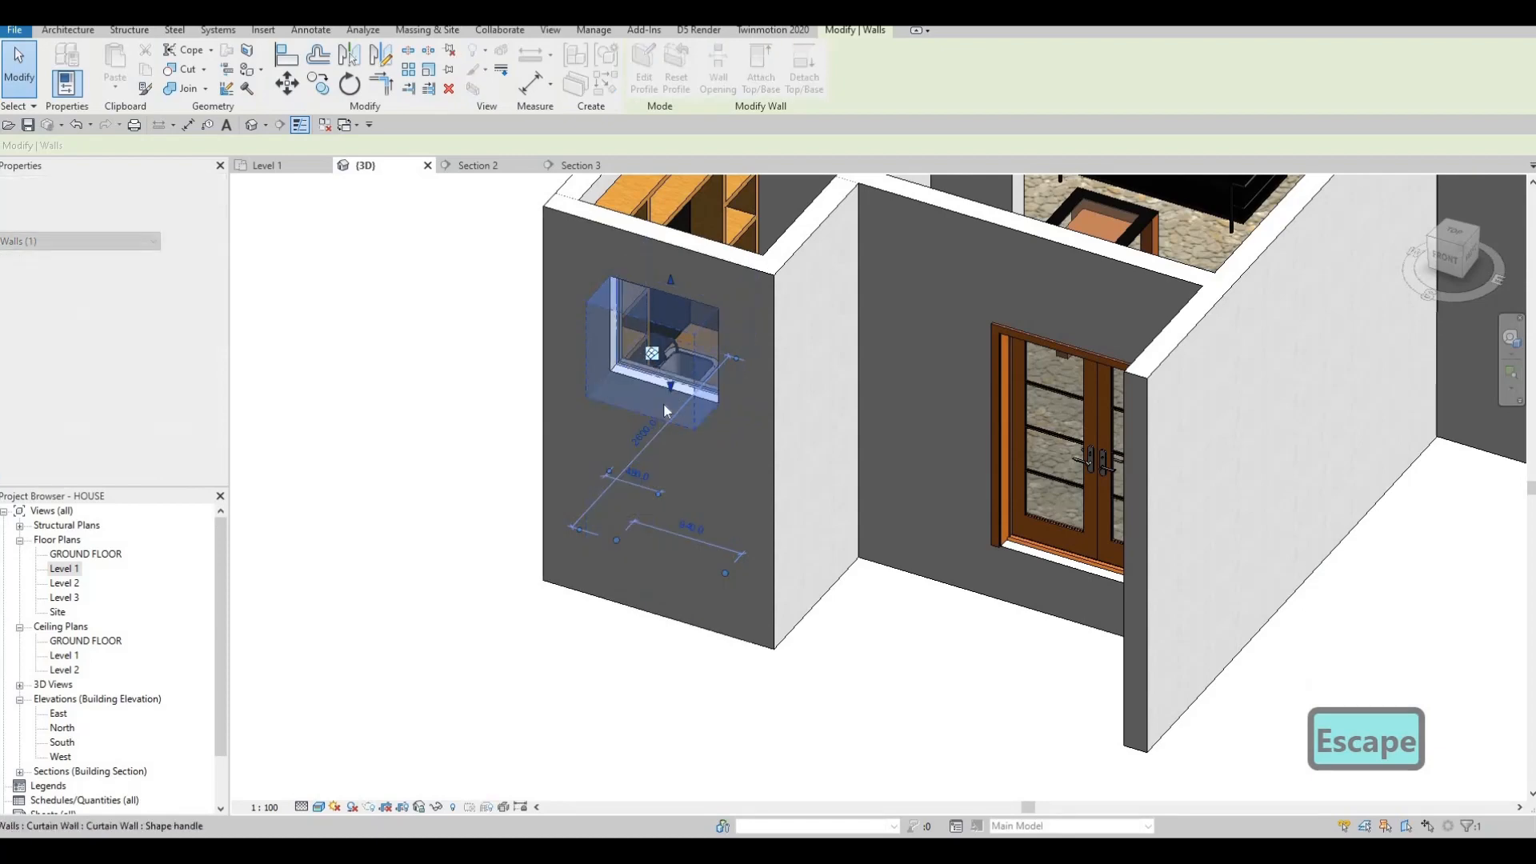
{"action": "scroll", "coordinate": [688, 360], "scroll_direction": "down", "scroll_amount": 2}
{"action": "scroll", "coordinate": [694, 344], "scroll_direction": "up", "scroll_amount": 5}
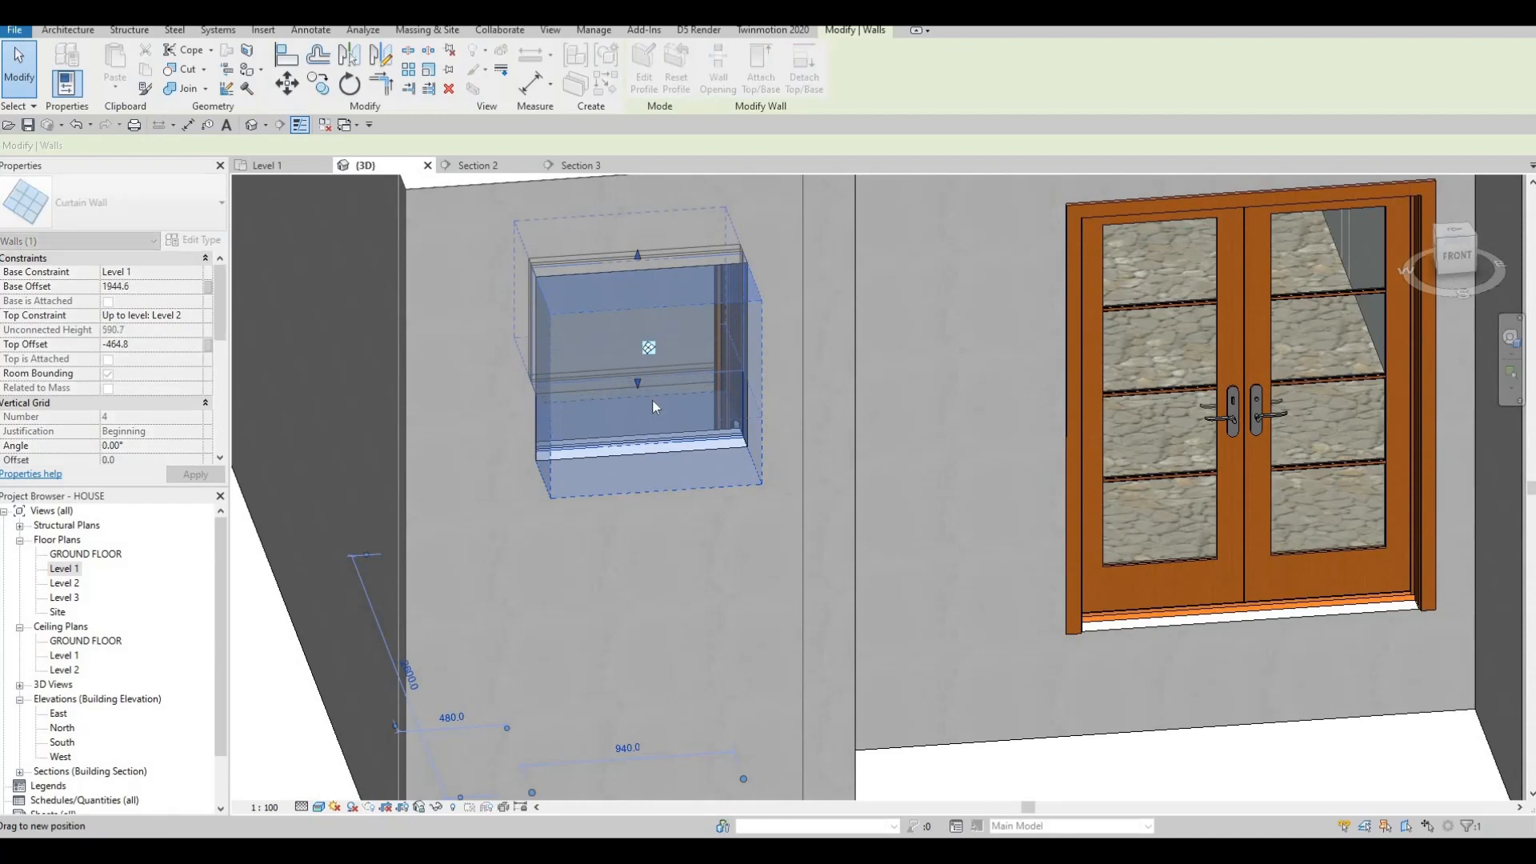
{"action": "key", "text": "Escape"}
{"action": "key", "text": "Escape"}
Pick the window sill as an Align reference, then orbit toward the office rooms.
{"action": "key", "text": "a"}
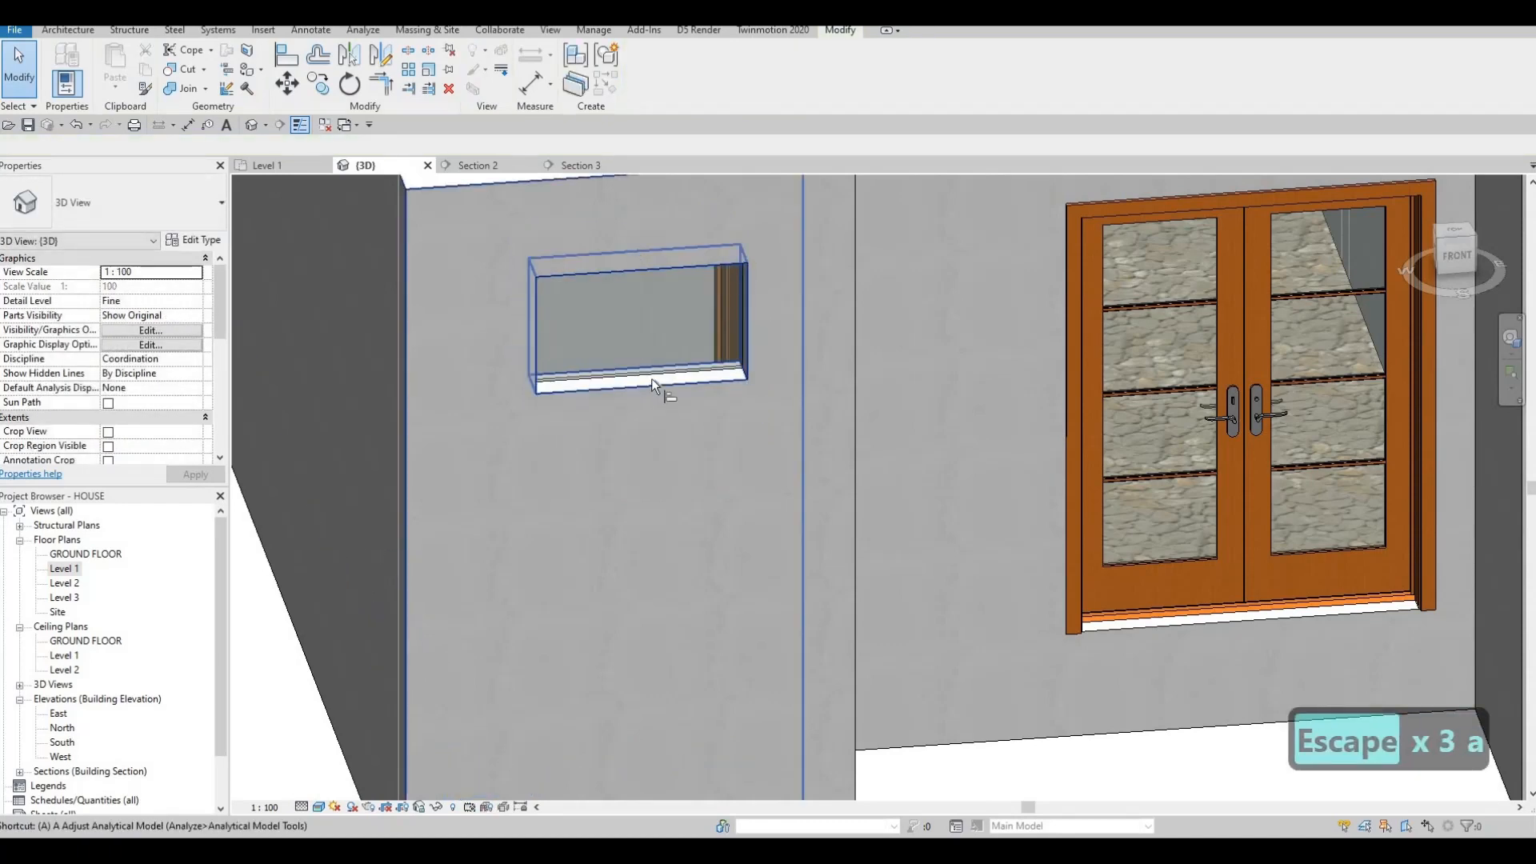
{"action": "key", "text": "l"}
{"action": "left_click", "coordinate": [640, 395]}
{"action": "scroll", "coordinate": [722, 442], "scroll_direction": "down", "scroll_amount": 5}
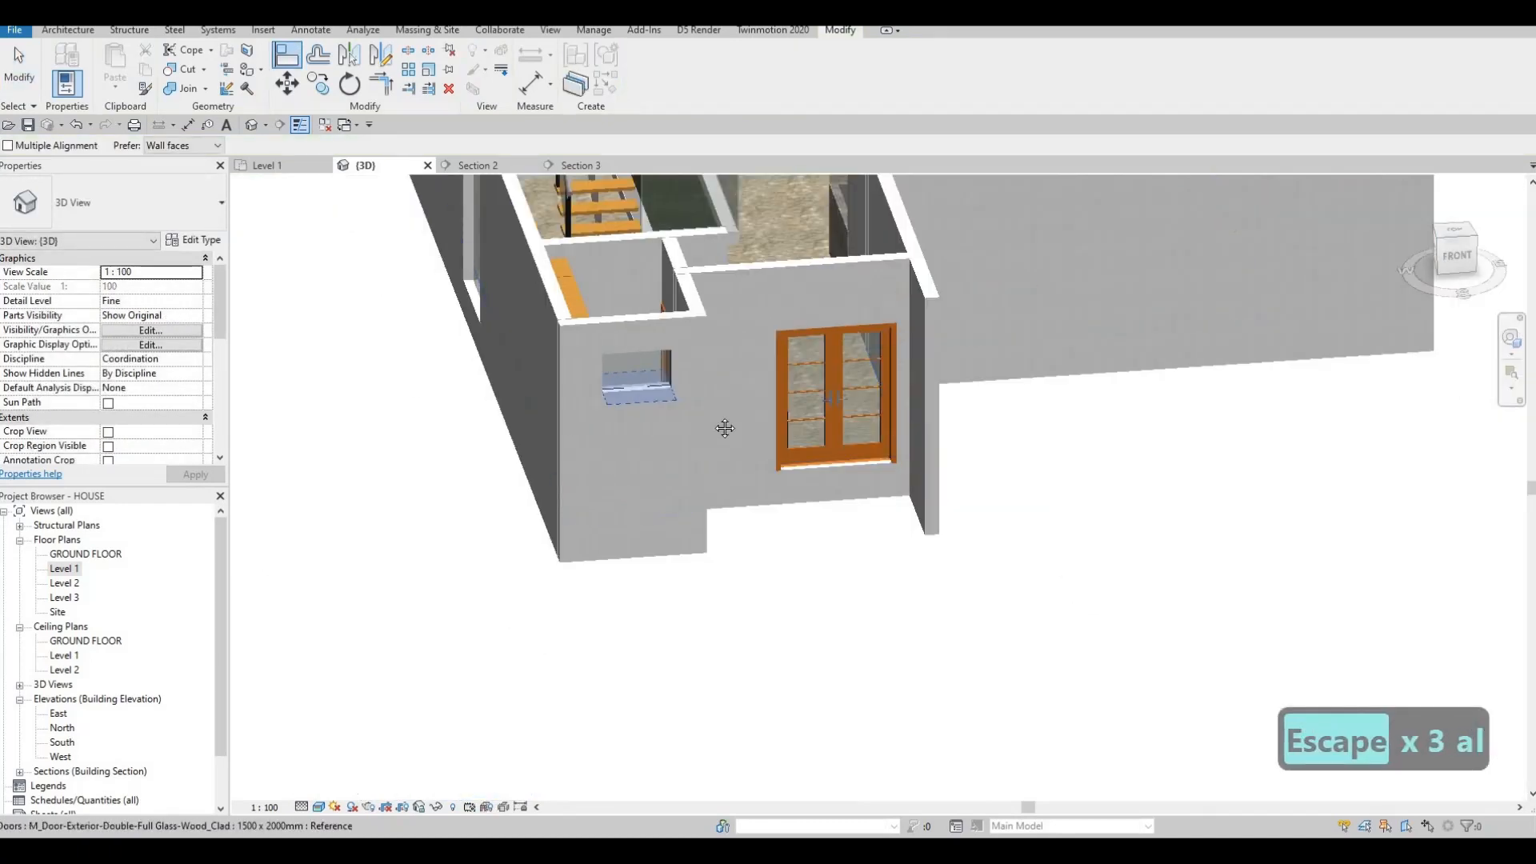
{"action": "middle_click_drag", "start_coordinate": [723, 428], "coordinate": [991, 611], "text": "shift"}
{"action": "middle_click_drag", "start_coordinate": [992, 391], "coordinate": [924, 376], "text": "shift"}
{"action": "middle_click_drag", "start_coordinate": [1120, 760], "coordinate": [864, 387]}
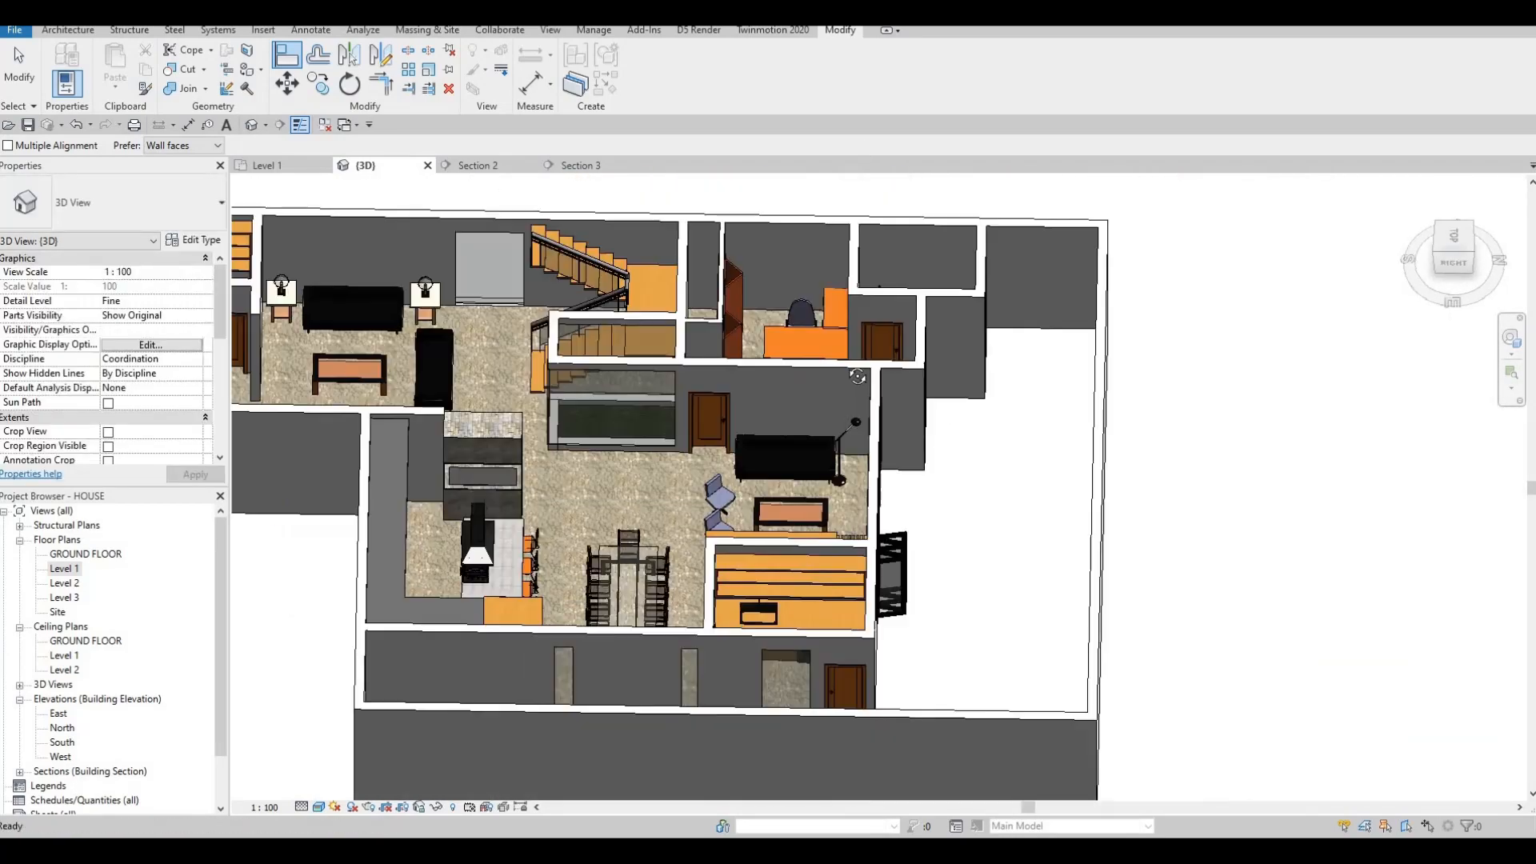
{"action": "middle_click_drag", "start_coordinate": [914, 539], "coordinate": [832, 516], "text": "shift"}
Drag the bottom edge of the tall glazing panel by the lamp to a new sill height.
{"action": "scroll", "coordinate": [910, 626], "scroll_direction": "up", "scroll_amount": 2}
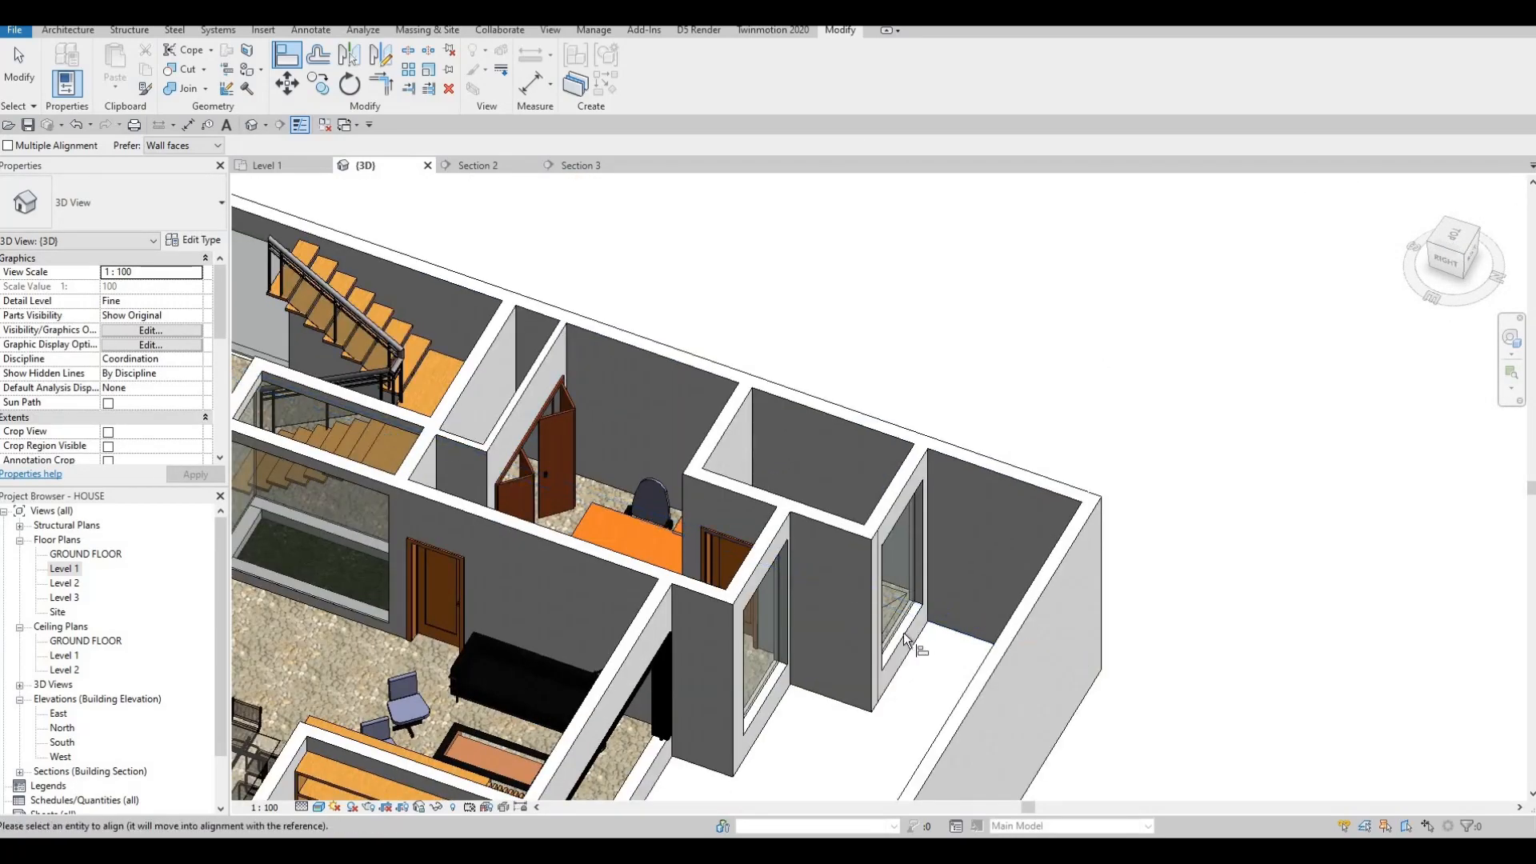
{"action": "scroll", "coordinate": [616, 570], "scroll_direction": "down", "scroll_amount": 5}
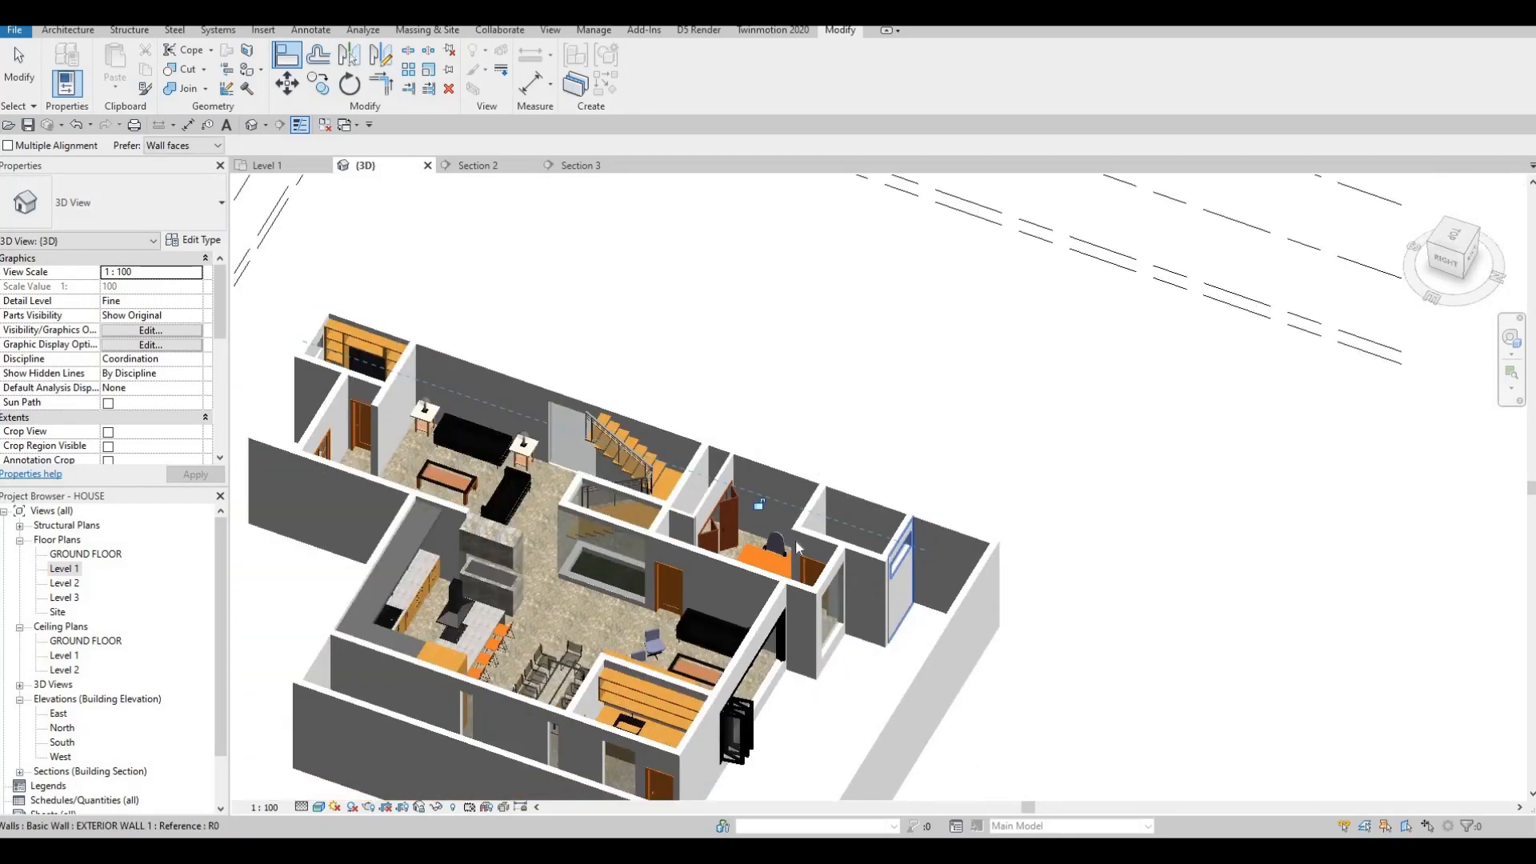
{"action": "middle_click_drag", "start_coordinate": [615, 560], "coordinate": [560, 511], "text": "shift"}
{"action": "key", "text": "Escape"}
{"action": "scroll", "coordinate": [563, 481], "scroll_direction": "up", "scroll_amount": 5}
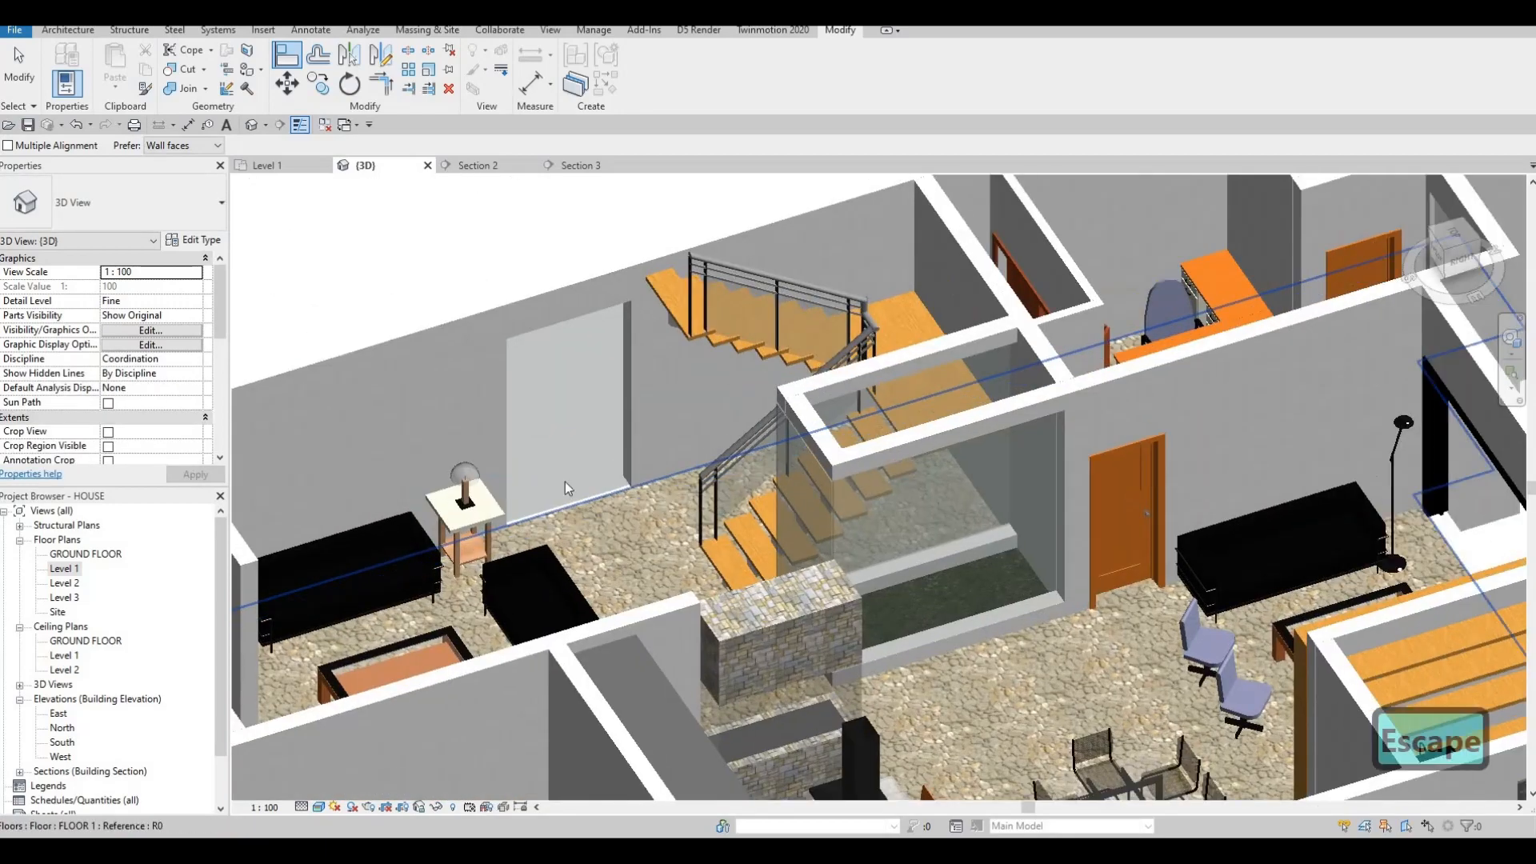
{"action": "key", "text": "Escape"}
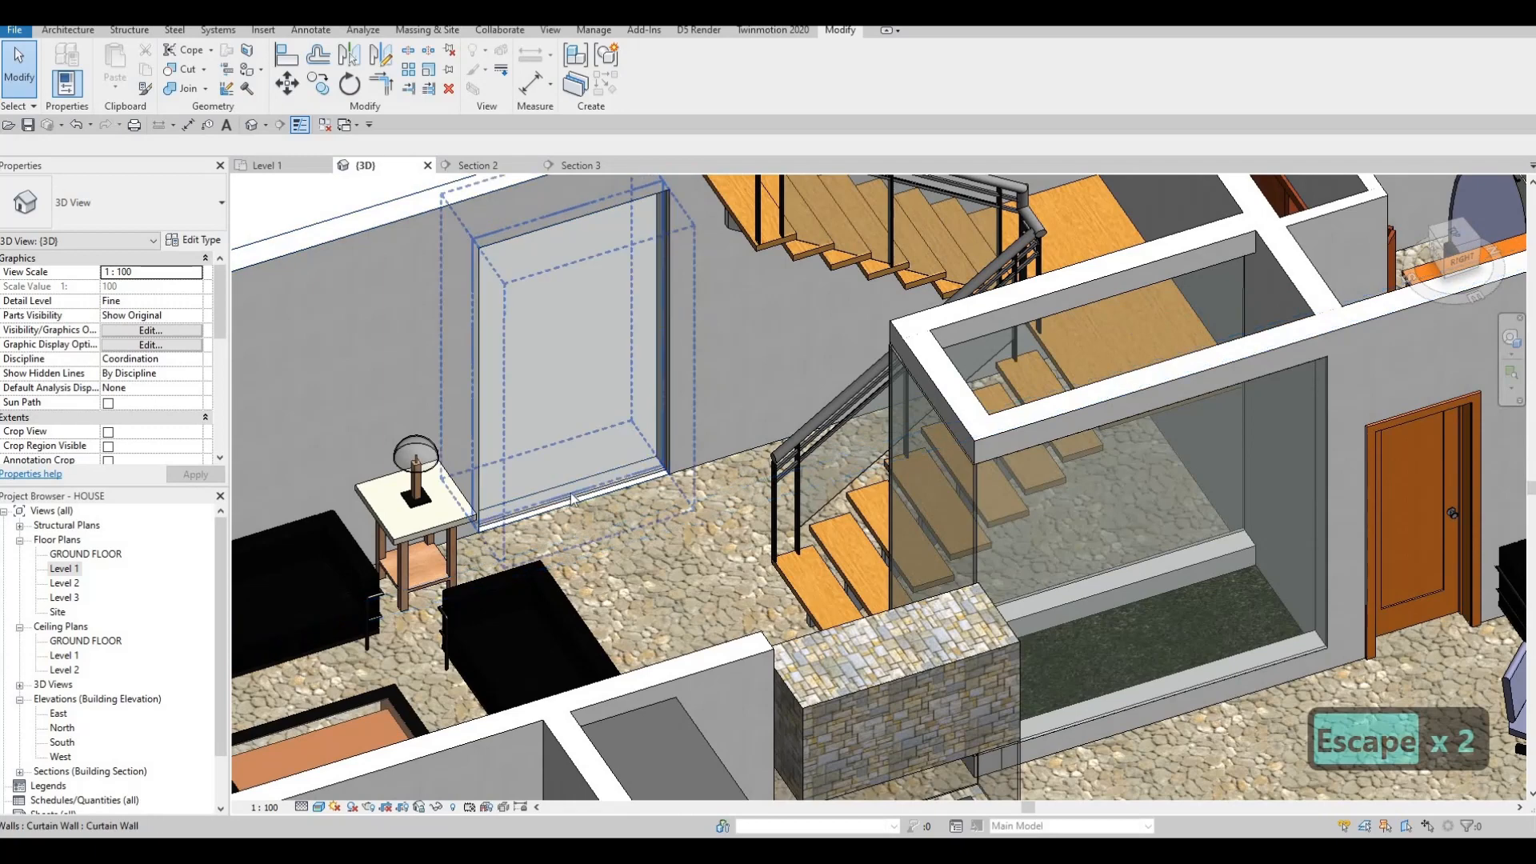
{"action": "left_click", "coordinate": [569, 493]}
{"action": "left_click_drag", "start_coordinate": [584, 442], "coordinate": [578, 484]}
{"action": "key", "text": "Escape"}
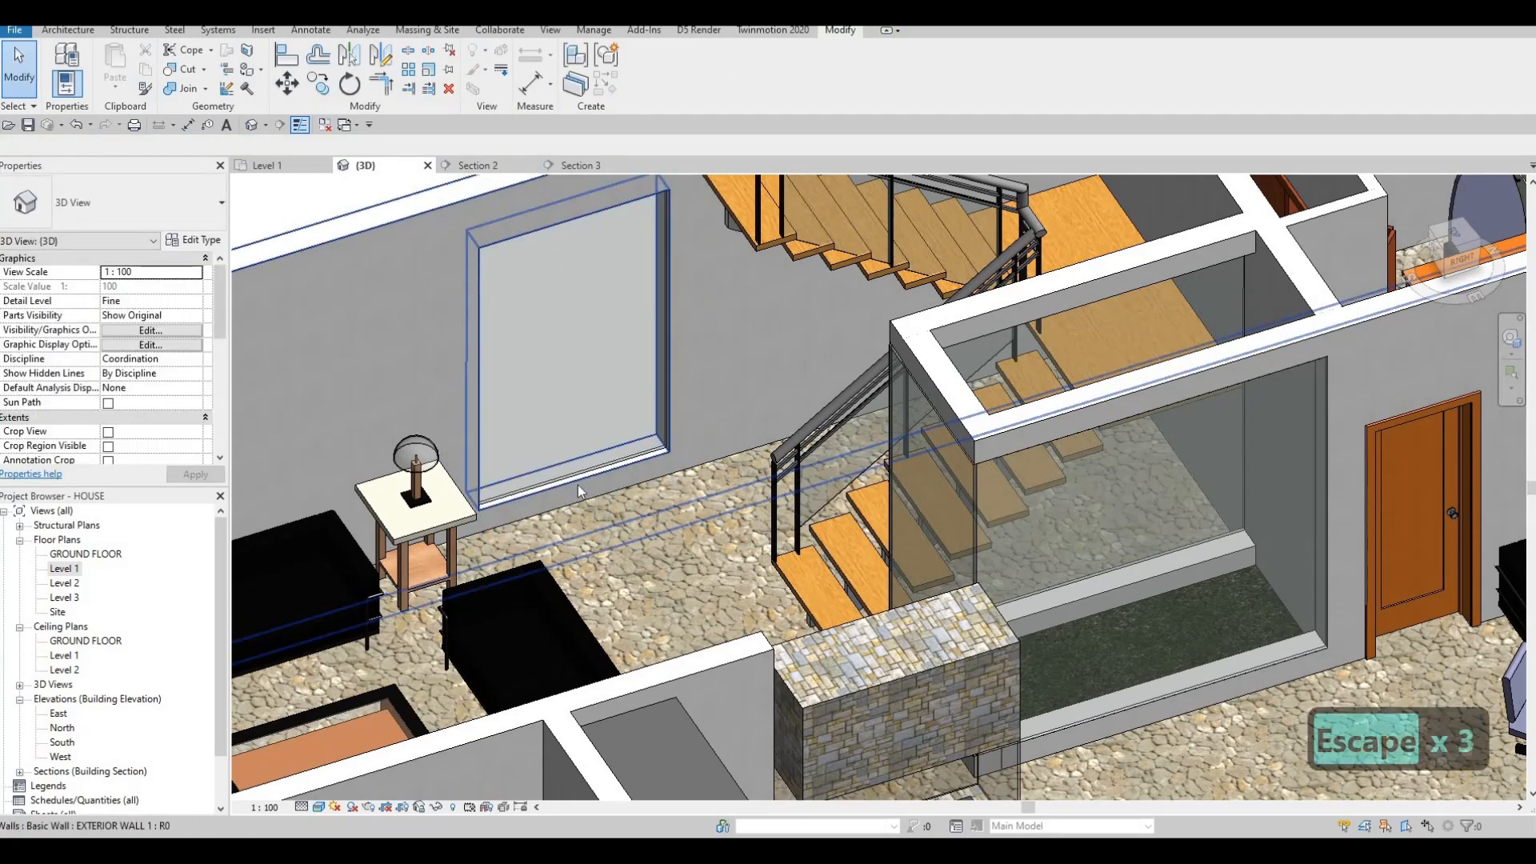
Align the second glazing strip's bottom edge to the first strip's bottom.
{"action": "key", "text": "l"}
{"action": "scroll", "coordinate": [733, 456], "scroll_direction": "down", "scroll_amount": 5}
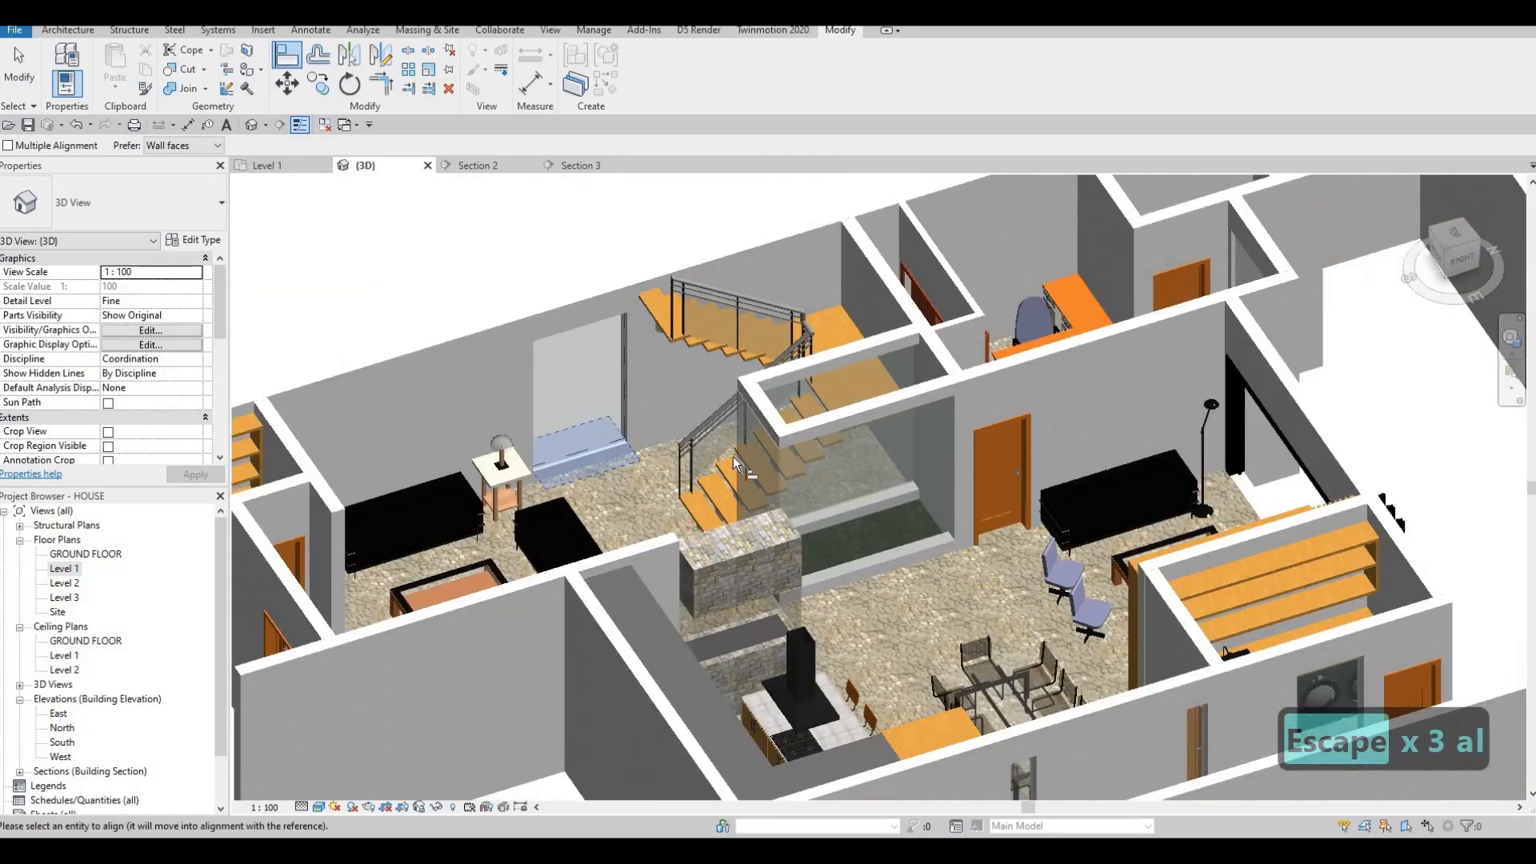
{"action": "scroll", "coordinate": [915, 606], "scroll_direction": "up", "scroll_amount": 8}
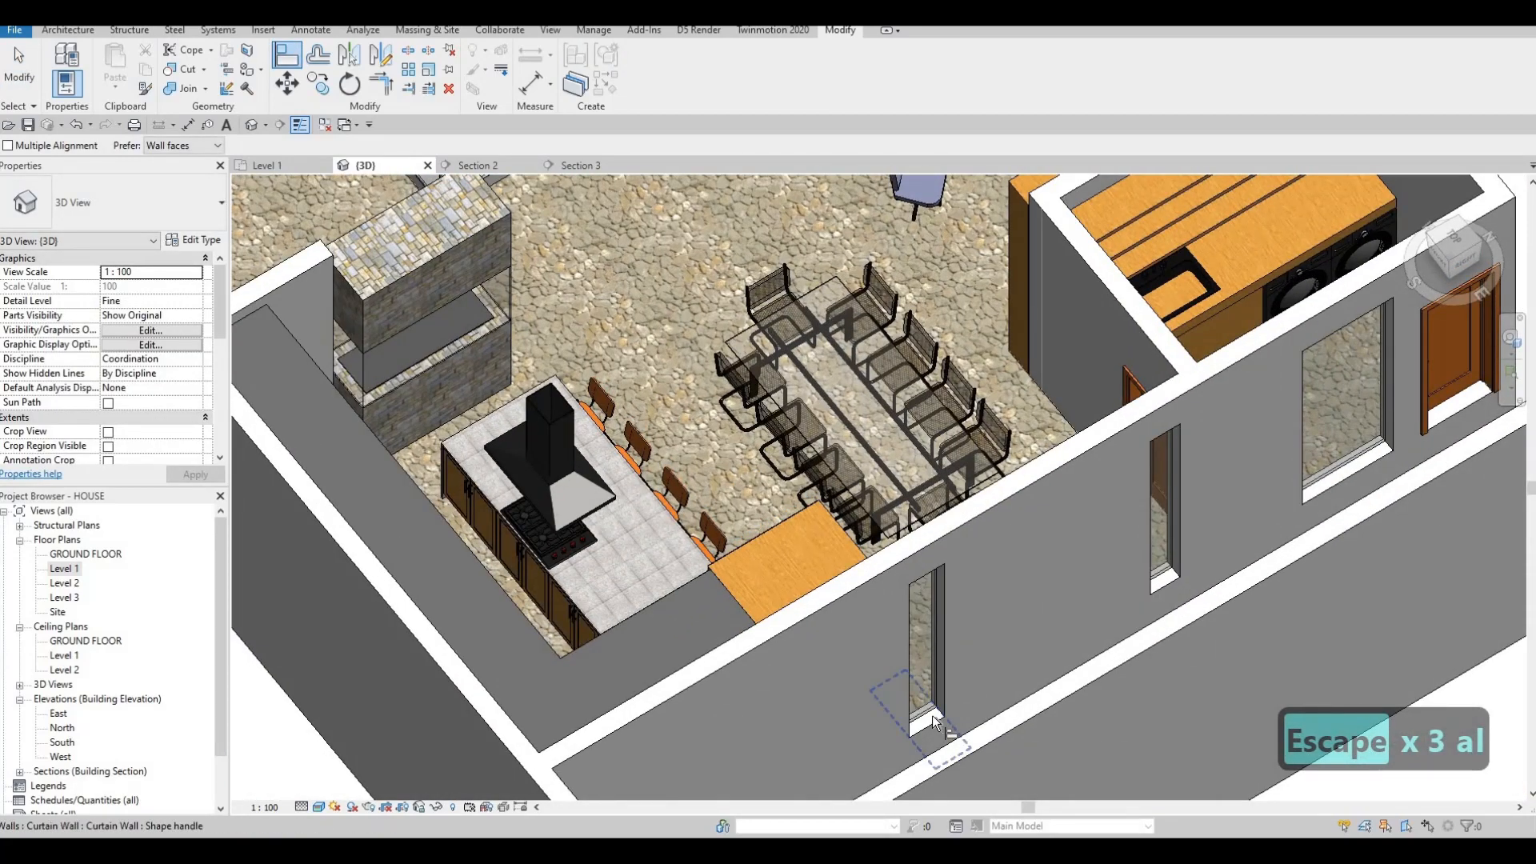
{"action": "left_click", "coordinate": [934, 722]}
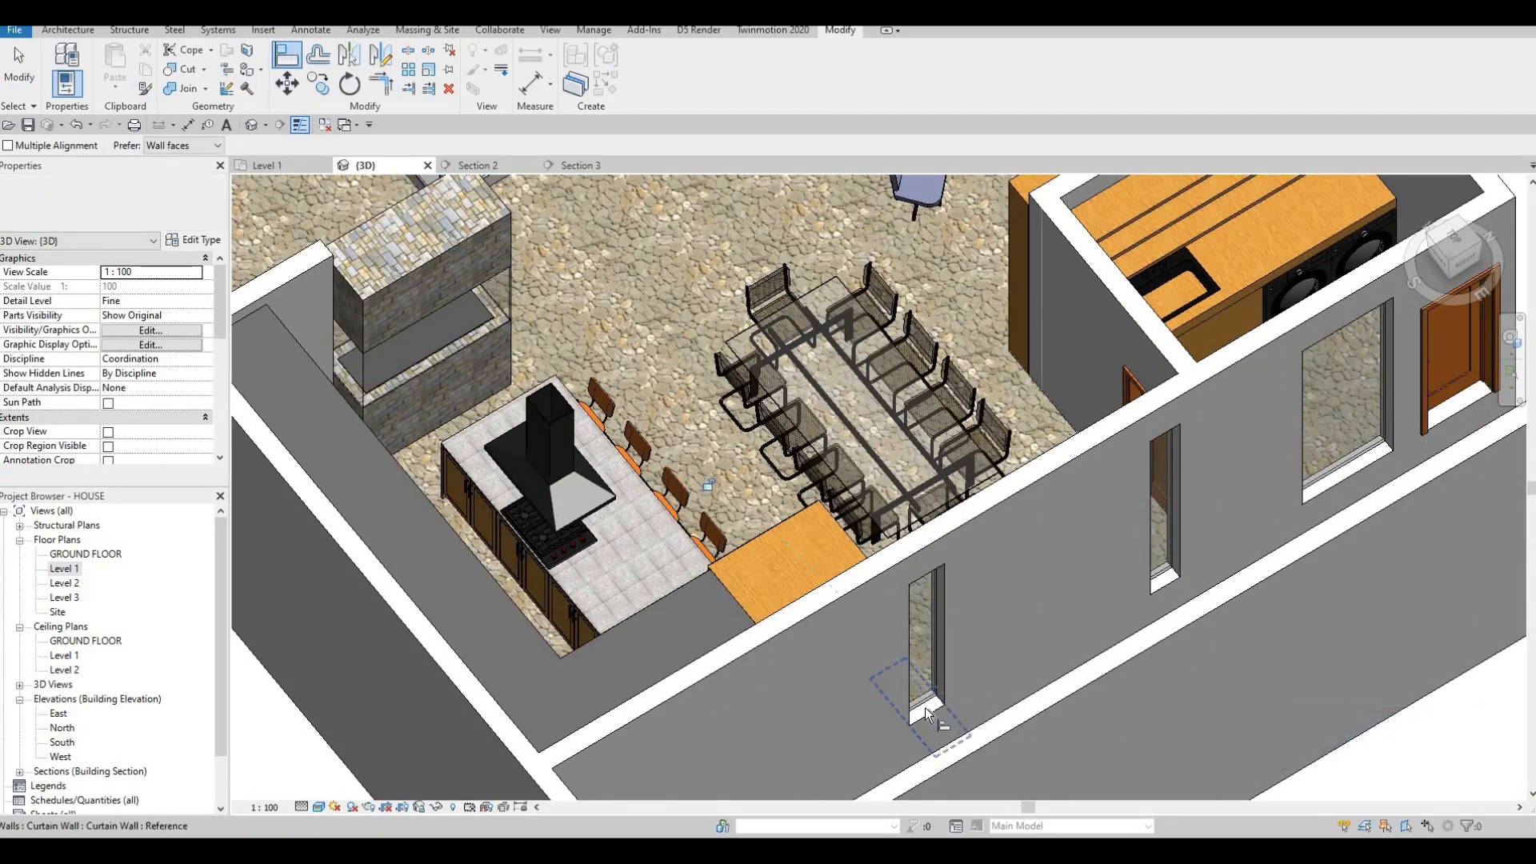
{"action": "left_click", "coordinate": [1191, 539]}
{"action": "middle_click_drag", "start_coordinate": [1135, 586], "coordinate": [1099, 599]}
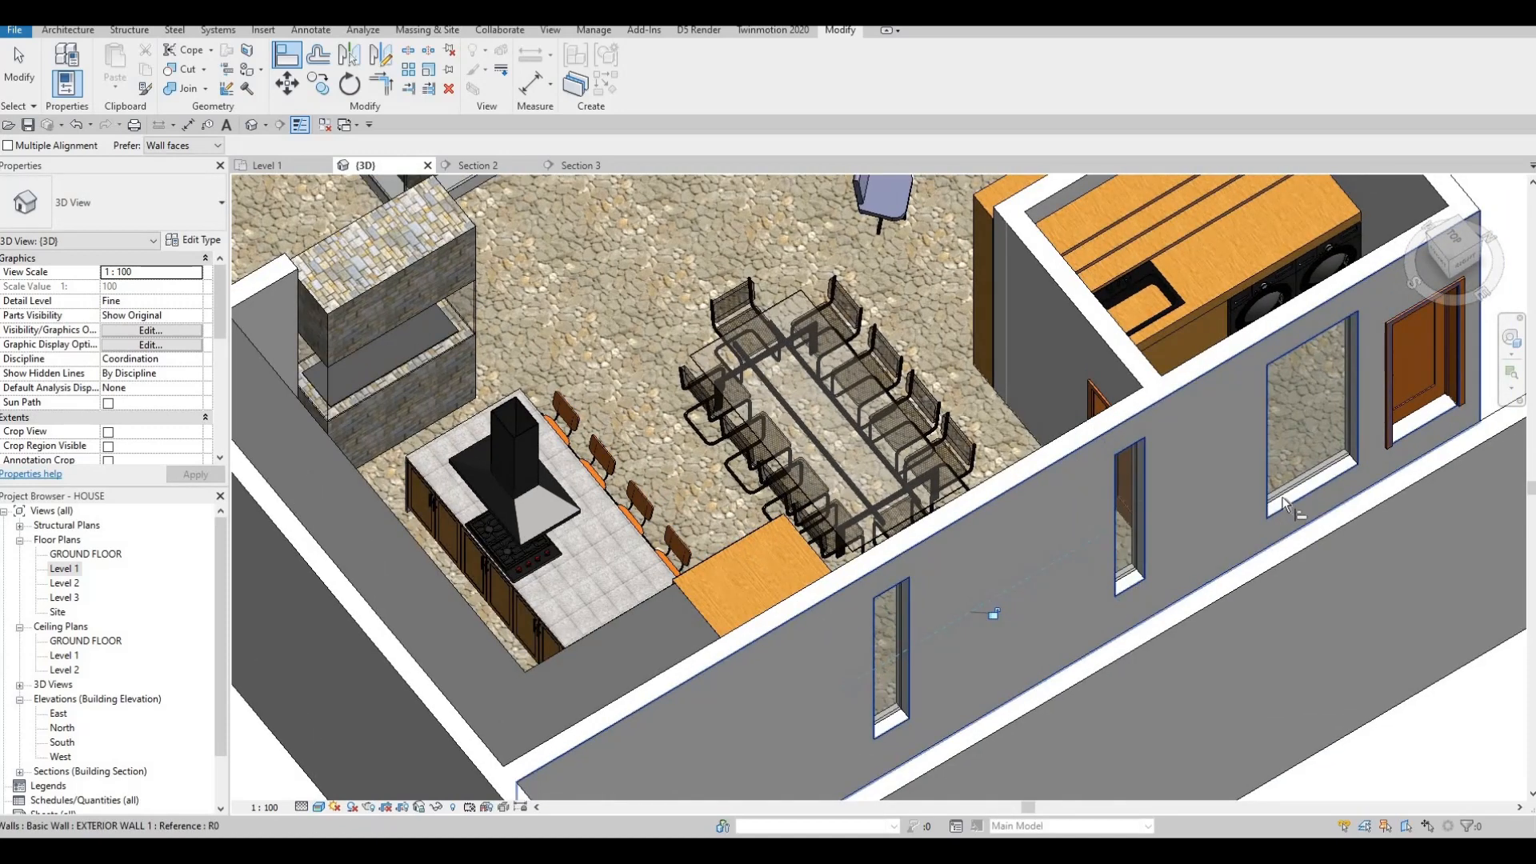
{"action": "key", "text": "Escape"}
{"action": "key", "text": "Escape"}
{"action": "key", "text": "Escape"}
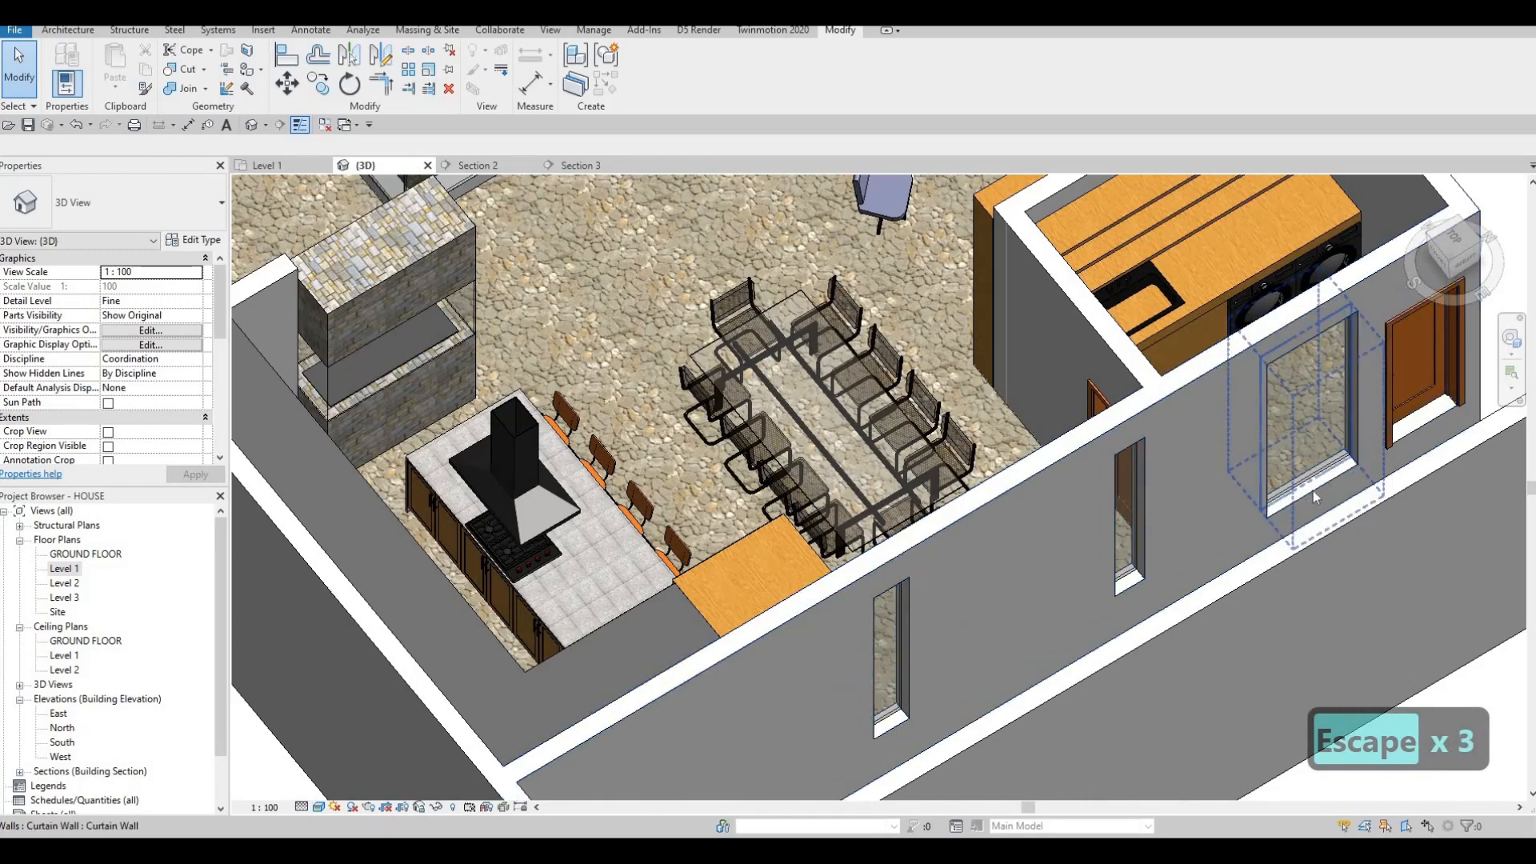
Raise the bottom of the glazing panel by the laundry to a base offset of 1036.6.
{"action": "left_click", "coordinate": [1316, 496]}
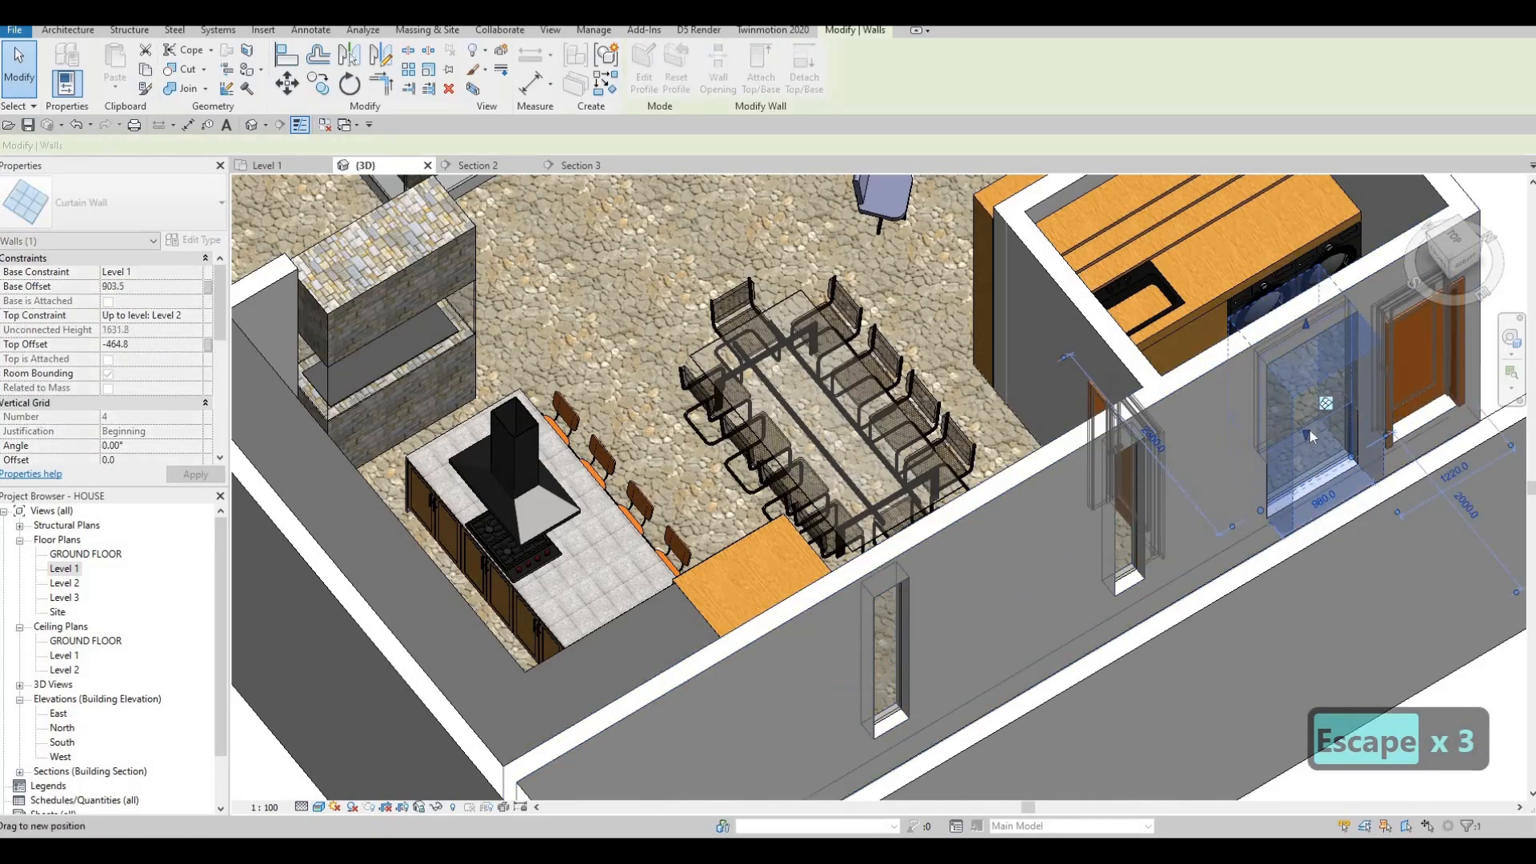
{"action": "left_click_drag", "start_coordinate": [1310, 436], "coordinate": [1310, 426]}
{"action": "scroll", "coordinate": [1311, 410], "scroll_direction": "down", "scroll_amount": 2}
{"action": "middle_click_drag", "start_coordinate": [1310, 409], "coordinate": [803, 385], "text": "shift"}
{"action": "key", "text": "a"}
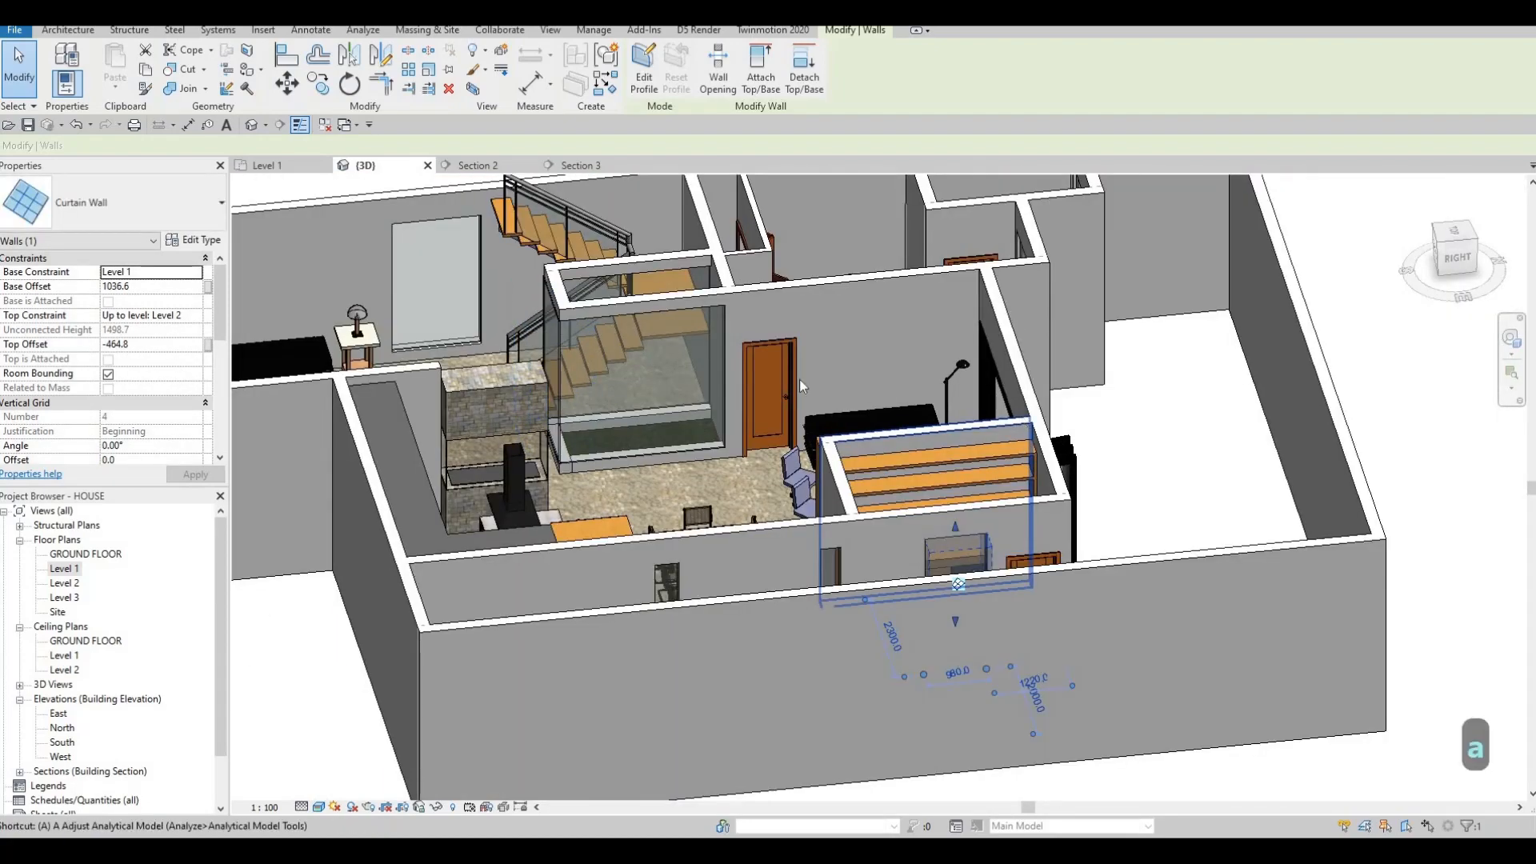
{"action": "key", "text": "a"}
{"action": "key", "text": "Escape"}
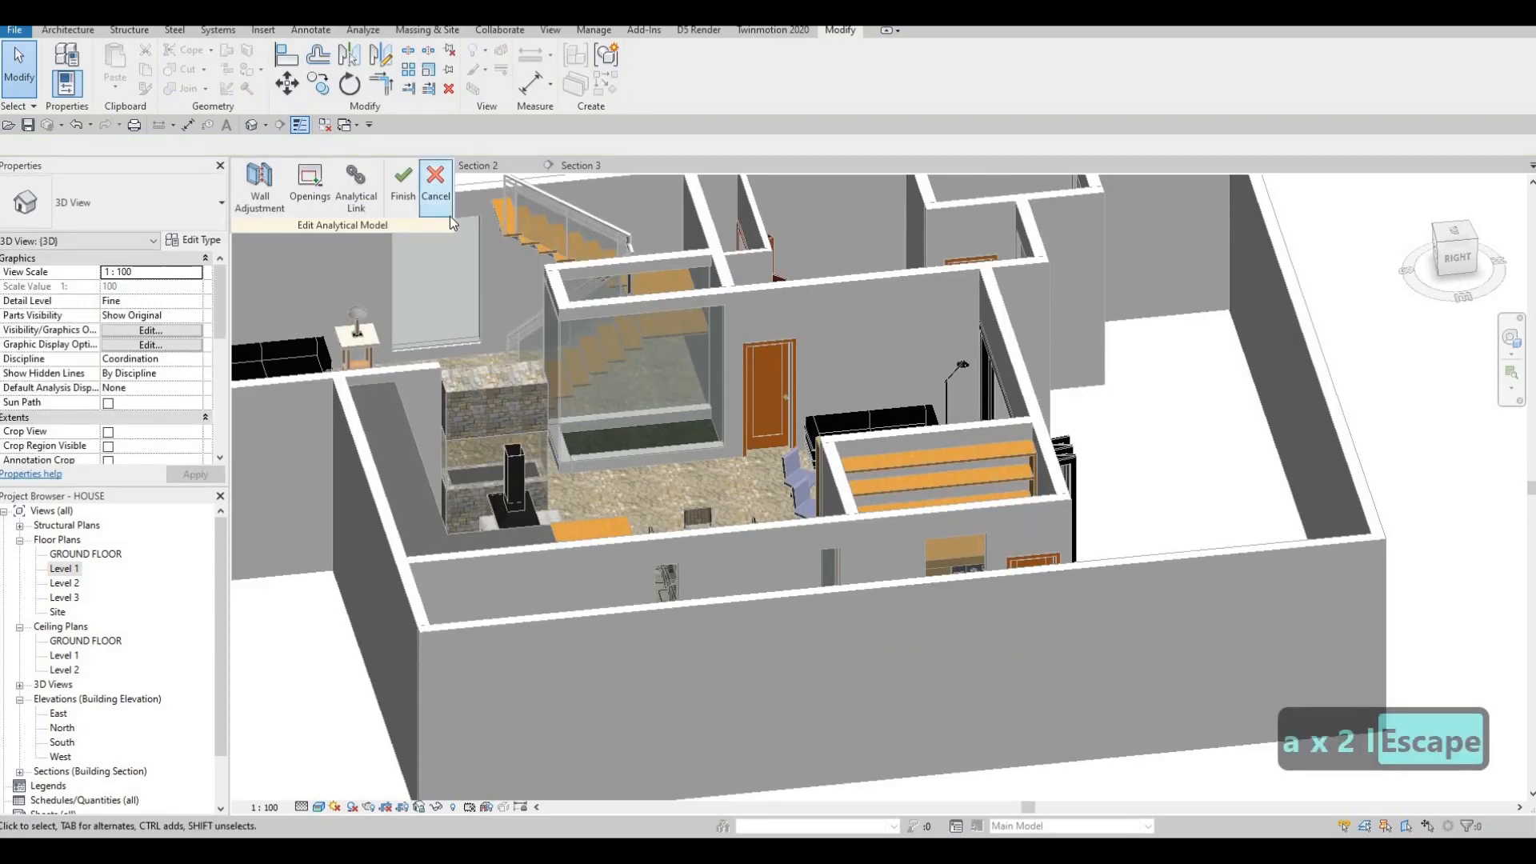
{"action": "key", "text": "Escape"}
{"action": "key", "text": "Escape"}
{"action": "key", "text": "a"}
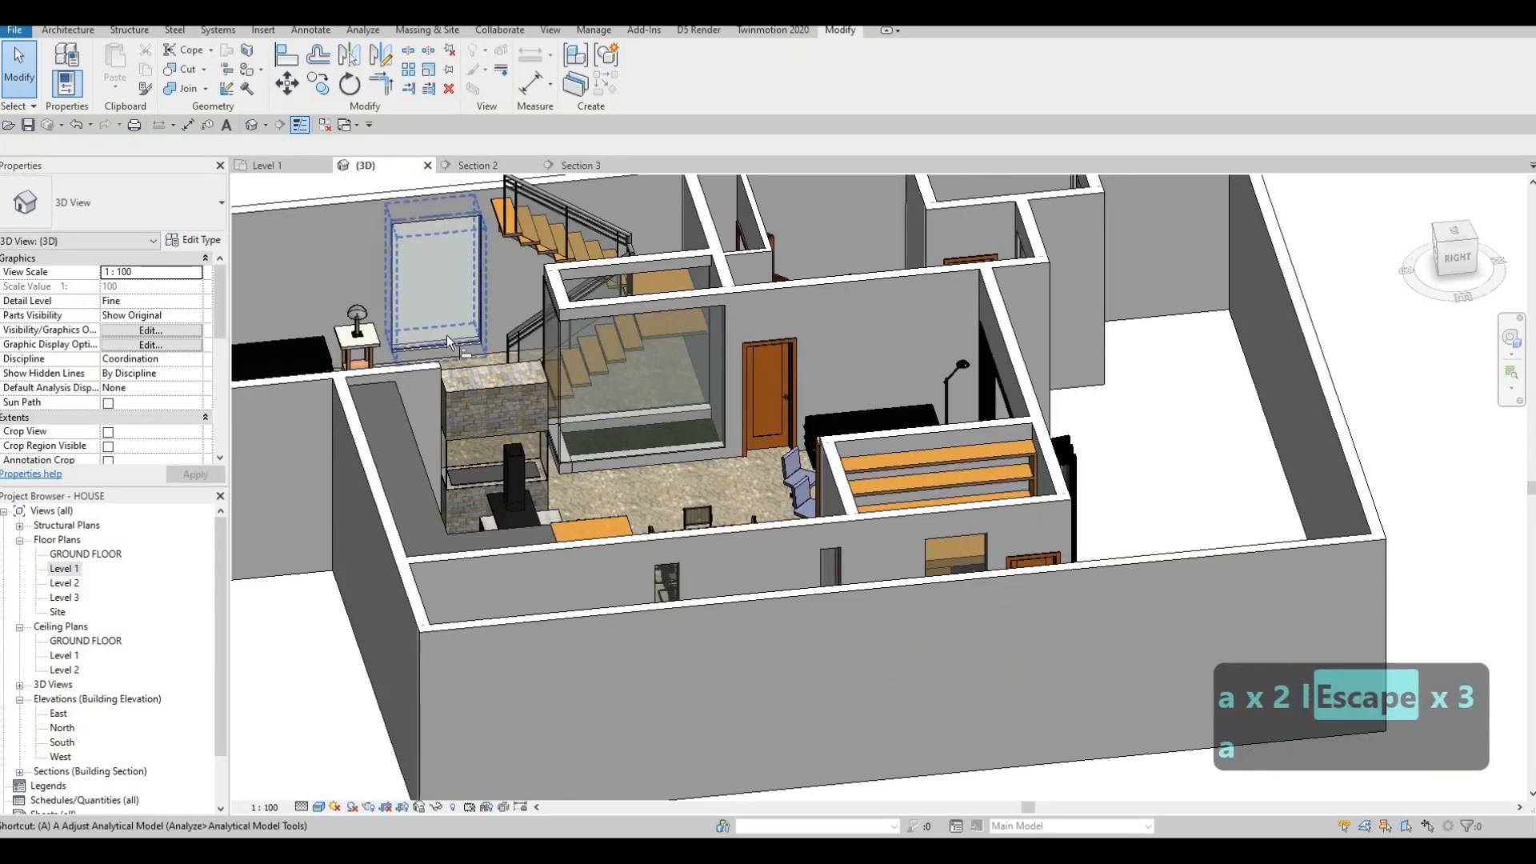
{"action": "key", "text": "l"}
{"action": "middle_click_drag", "start_coordinate": [726, 384], "coordinate": [720, 348], "text": "shift"}
{"action": "key", "text": "Escape"}
{"action": "scroll", "coordinate": [725, 348], "scroll_direction": "up", "scroll_amount": 2}
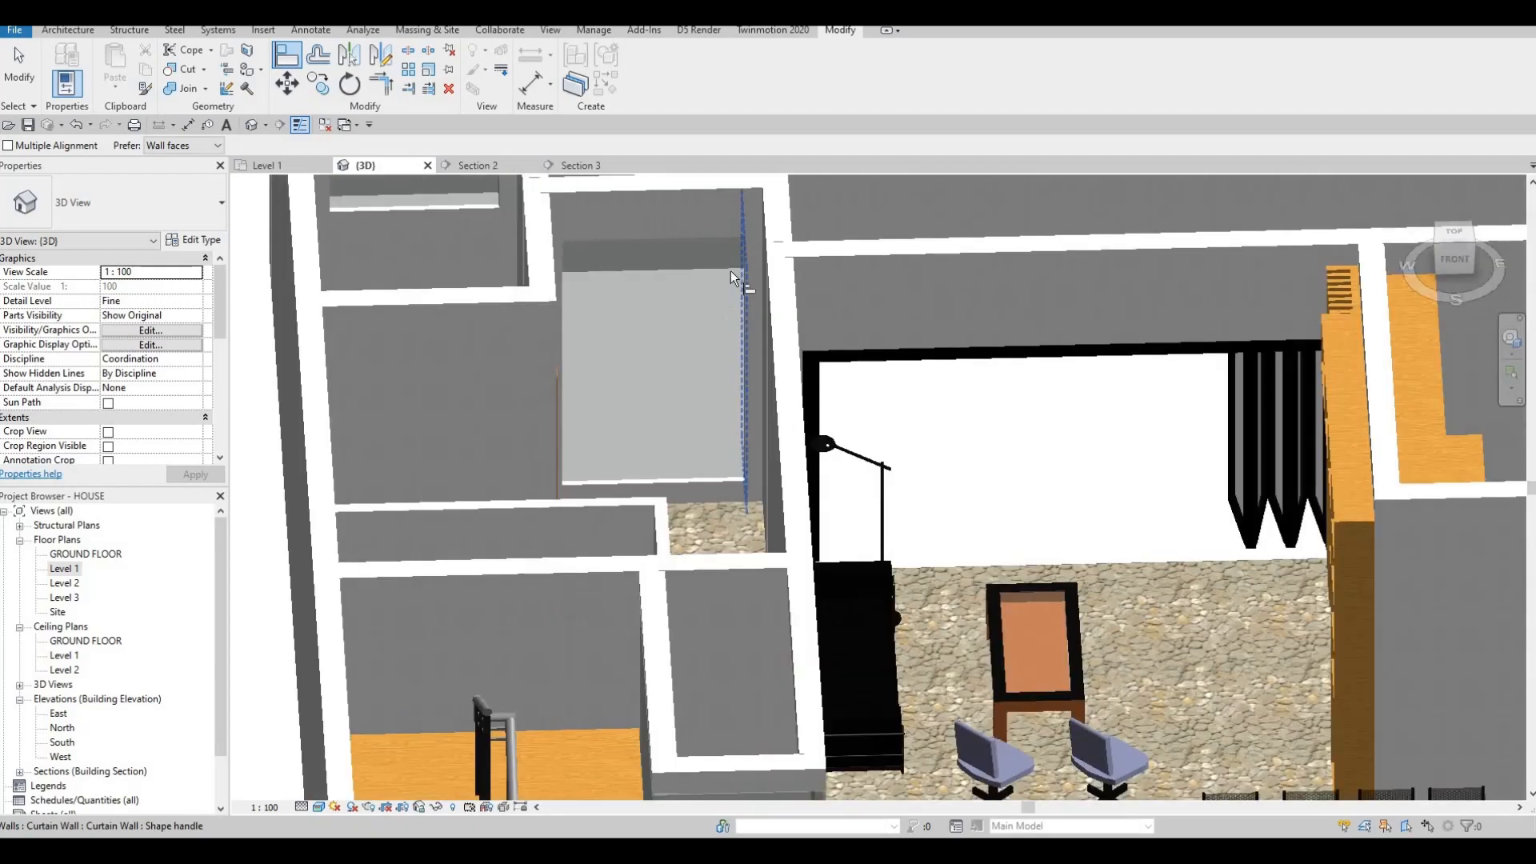
{"action": "middle_click_drag", "start_coordinate": [736, 276], "coordinate": [648, 590], "text": "shift"}
{"action": "scroll", "coordinate": [736, 551], "scroll_direction": "down", "scroll_amount": 3}
{"action": "middle_click_drag", "start_coordinate": [851, 394], "coordinate": [726, 493], "text": "shift"}
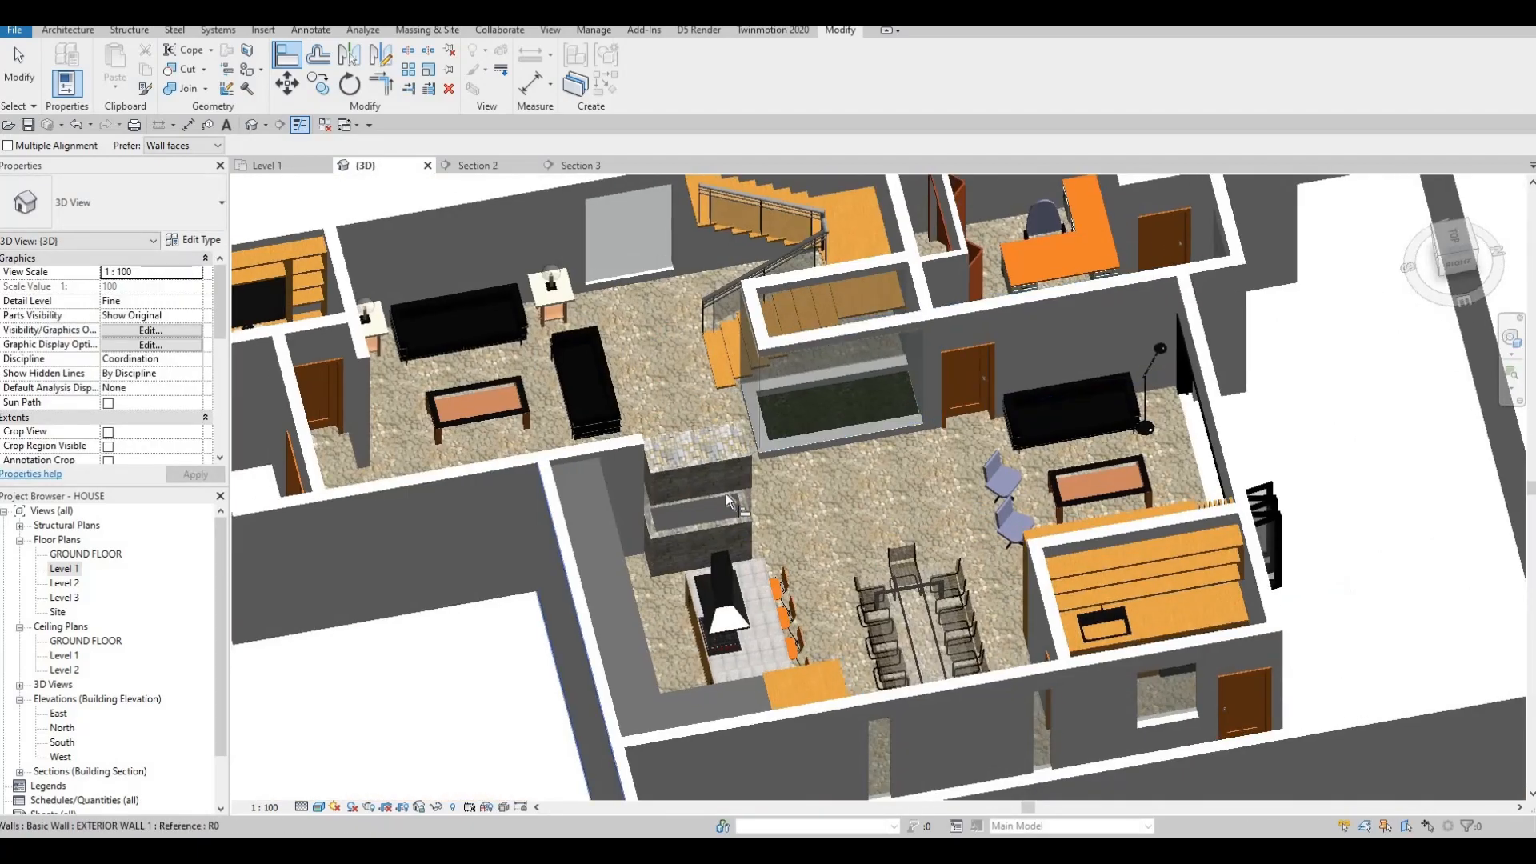
{"action": "middle_click_drag", "start_coordinate": [932, 280], "coordinate": [661, 444]}
{"action": "scroll", "coordinate": [734, 420], "scroll_direction": "down", "scroll_amount": 1}
{"action": "scroll", "coordinate": [734, 428], "scroll_direction": "up", "scroll_amount": 5}
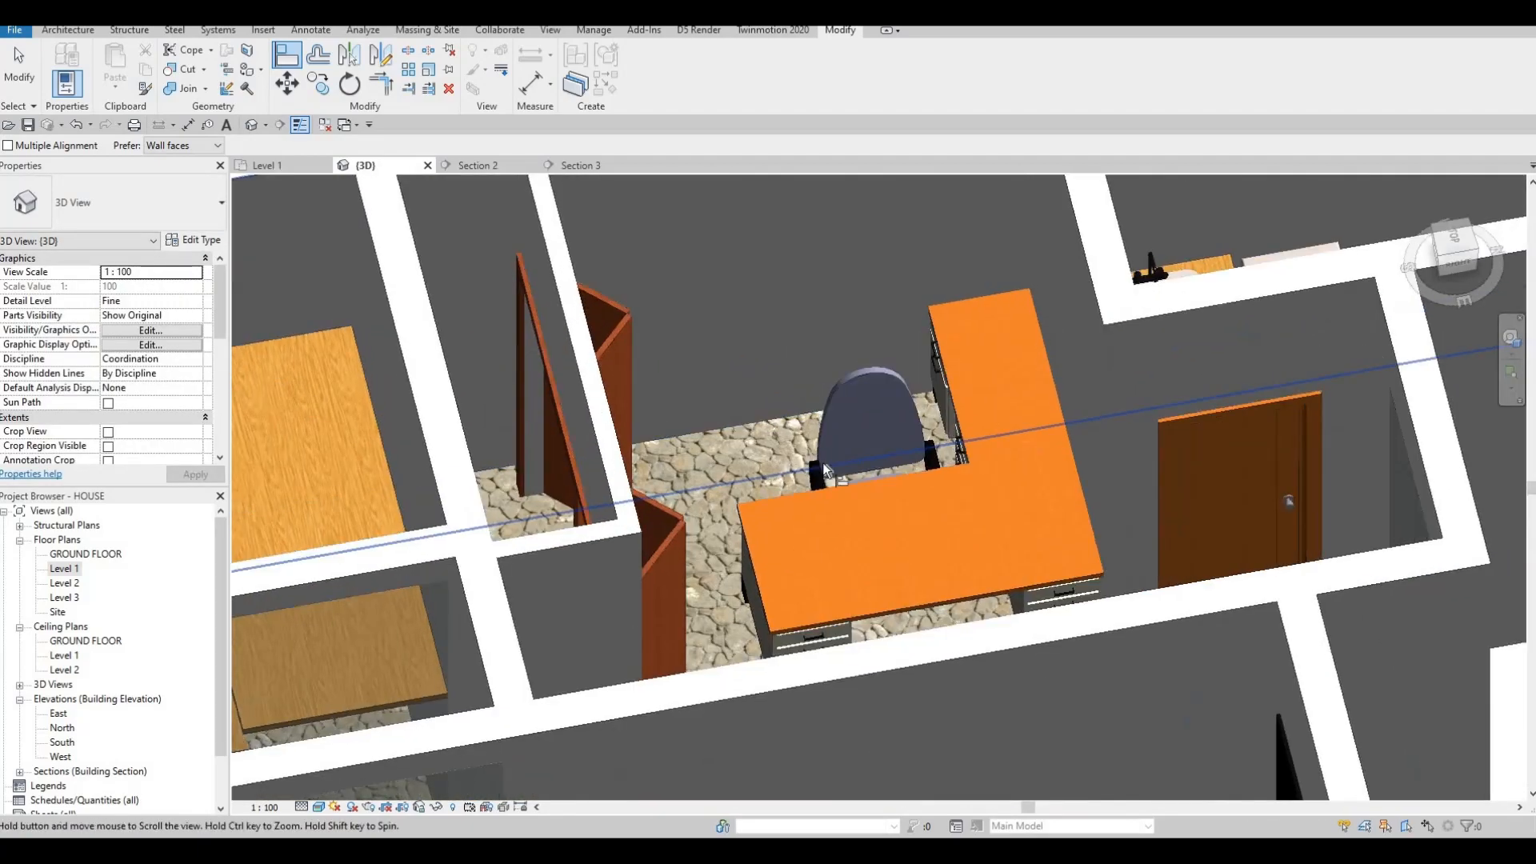
{"action": "scroll", "coordinate": [660, 428], "scroll_direction": "down", "scroll_amount": 4}
{"action": "middle_click_drag", "start_coordinate": [952, 555], "coordinate": [824, 552], "text": "shift"}
{"action": "middle_click_drag", "start_coordinate": [1008, 512], "coordinate": [720, 434]}
{"action": "middle_click_drag", "start_coordinate": [833, 566], "coordinate": [808, 335], "text": "shift"}
{"action": "middle_click_drag", "start_coordinate": [953, 552], "coordinate": [827, 326]}
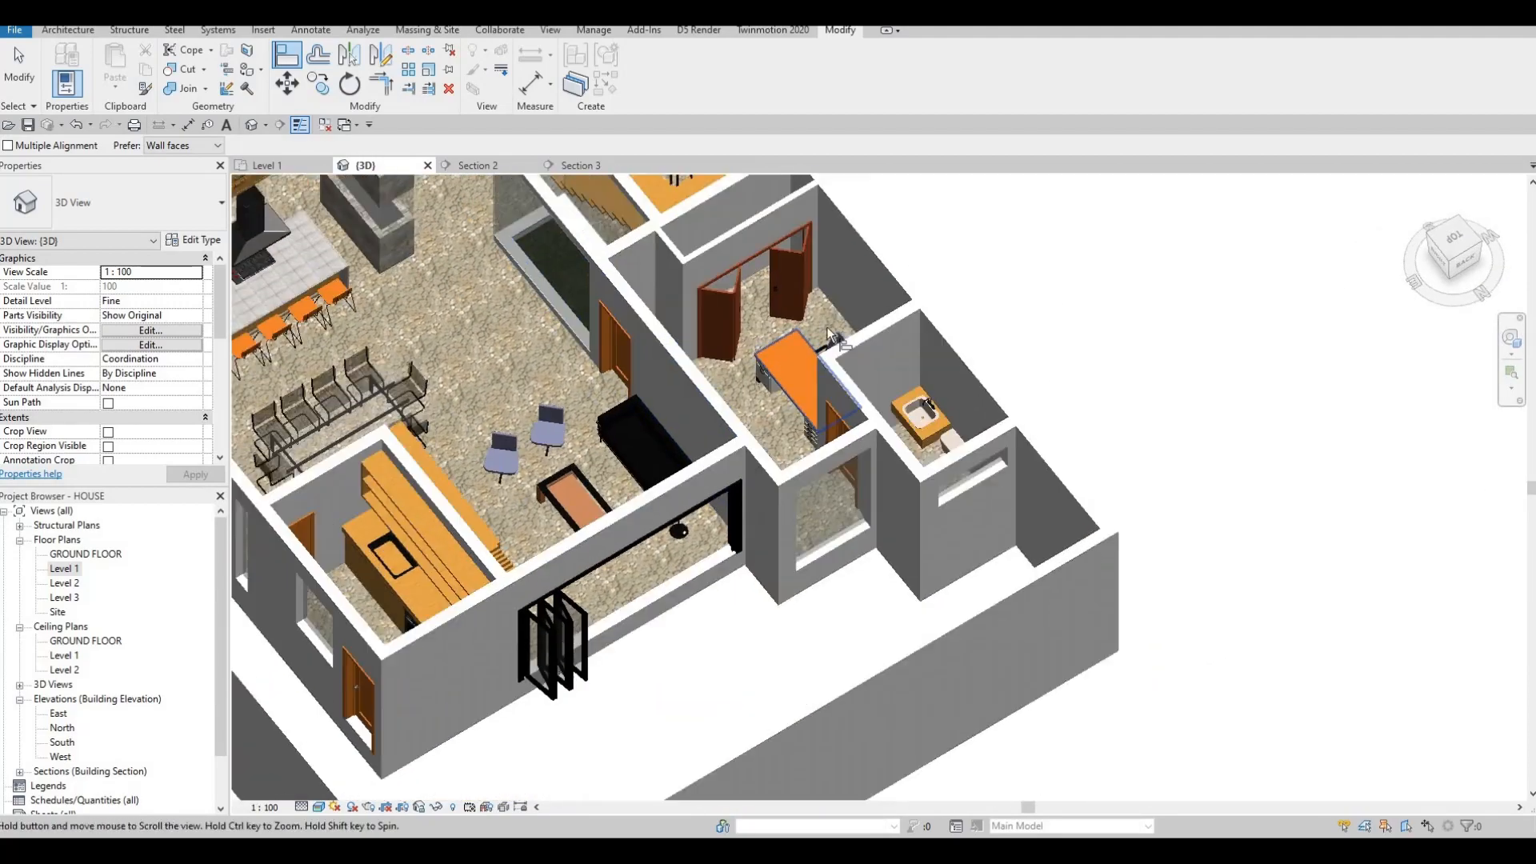
{"action": "scroll", "coordinate": [824, 326], "scroll_direction": "up", "scroll_amount": 5}
{"action": "key", "text": "Escape"}
{"action": "scroll", "coordinate": [843, 299], "scroll_direction": "up", "scroll_amount": 2}
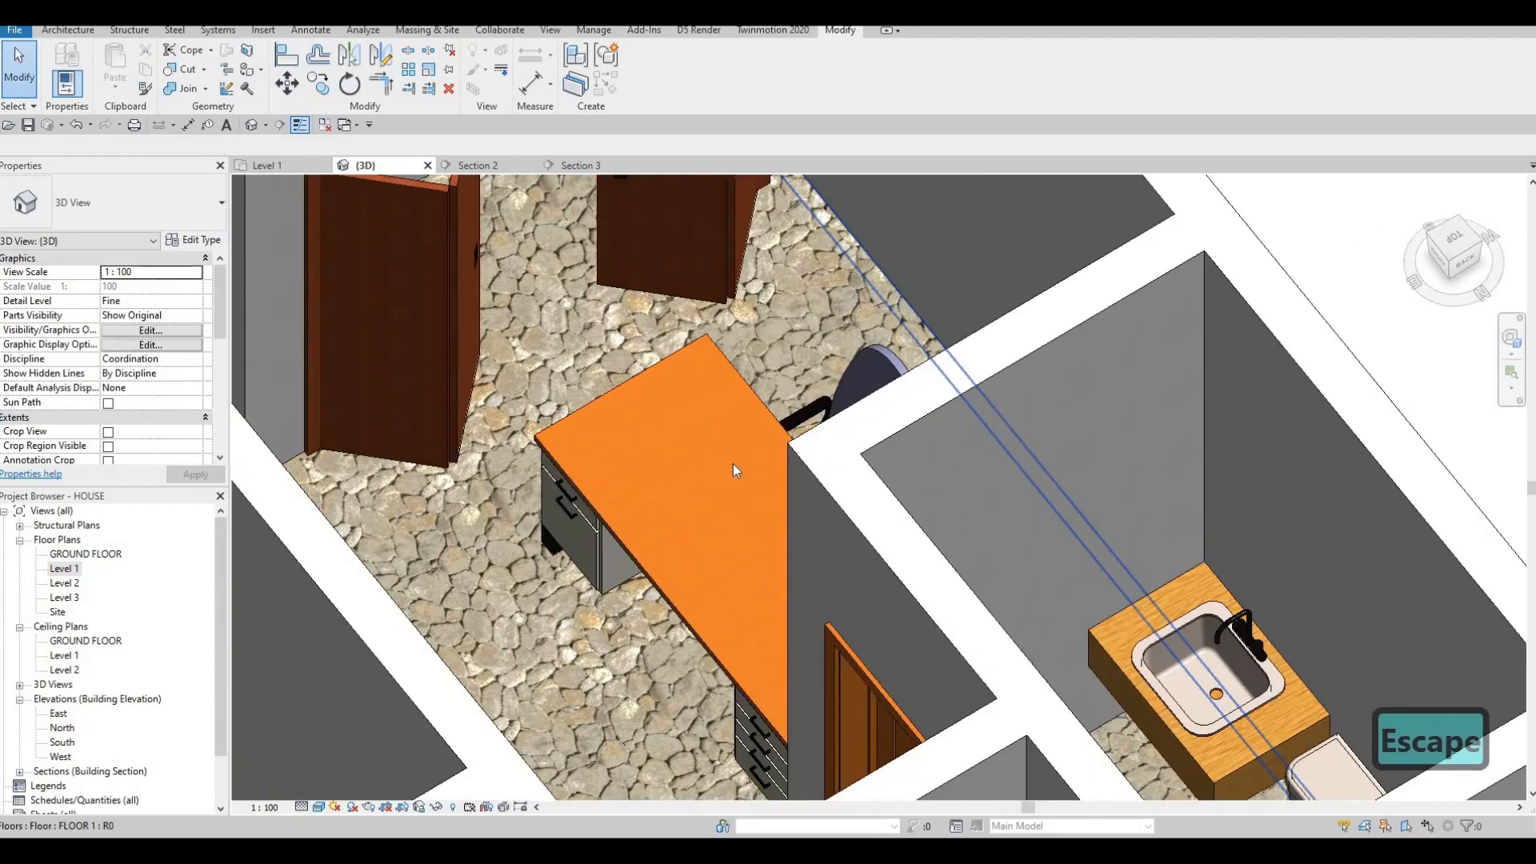
{"action": "scroll", "coordinate": [829, 328], "scroll_direction": "down", "scroll_amount": 3}
{"action": "middle_click_drag", "start_coordinate": [745, 593], "coordinate": [600, 371]}
{"action": "scroll", "coordinate": [716, 364], "scroll_direction": "down", "scroll_amount": 2}
{"action": "scroll", "coordinate": [632, 269], "scroll_direction": "down", "scroll_amount": 4}
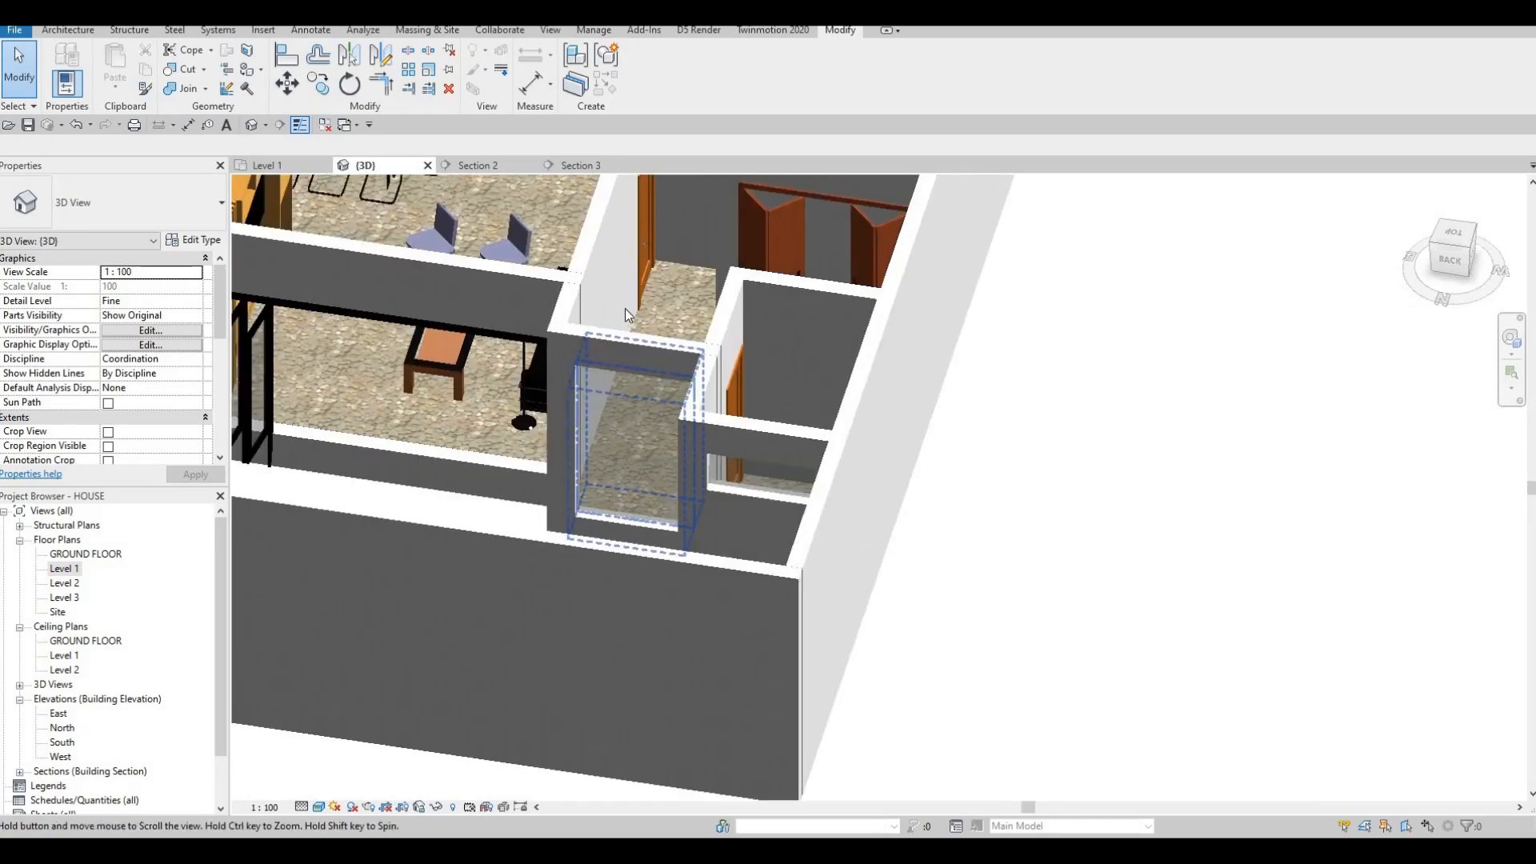
{"action": "middle_click_drag", "start_coordinate": [639, 317], "coordinate": [709, 353], "text": "shift"}
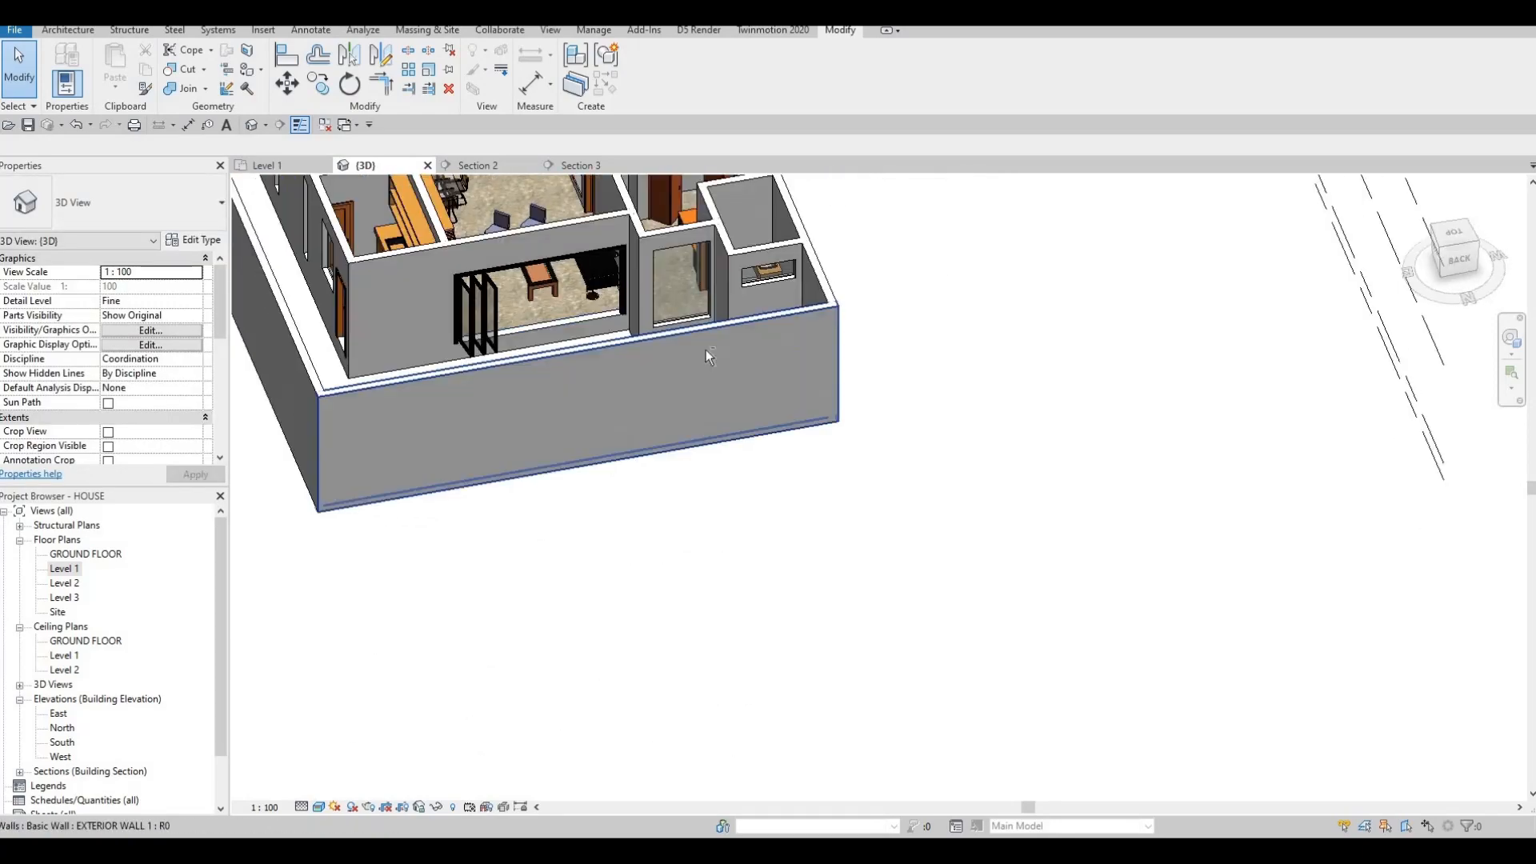
{"action": "middle_click_drag", "start_coordinate": [638, 288], "coordinate": [665, 394]}
{"action": "middle_click_drag", "start_coordinate": [602, 344], "coordinate": [597, 252], "text": "shift"}
{"action": "scroll", "coordinate": [652, 367], "scroll_direction": "up", "scroll_amount": 8}
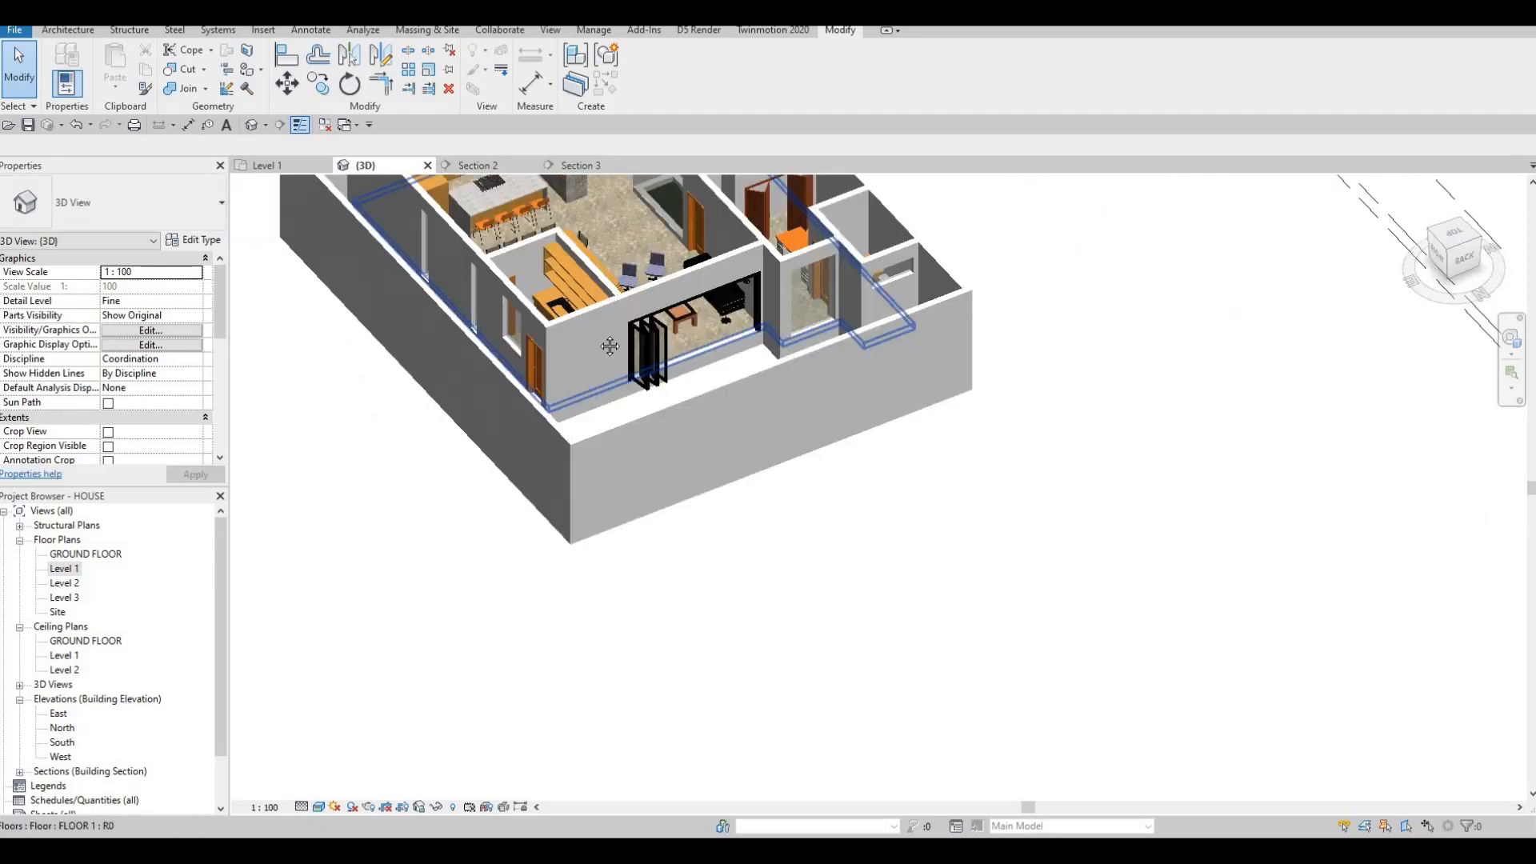
{"action": "key", "text": "Escape"}
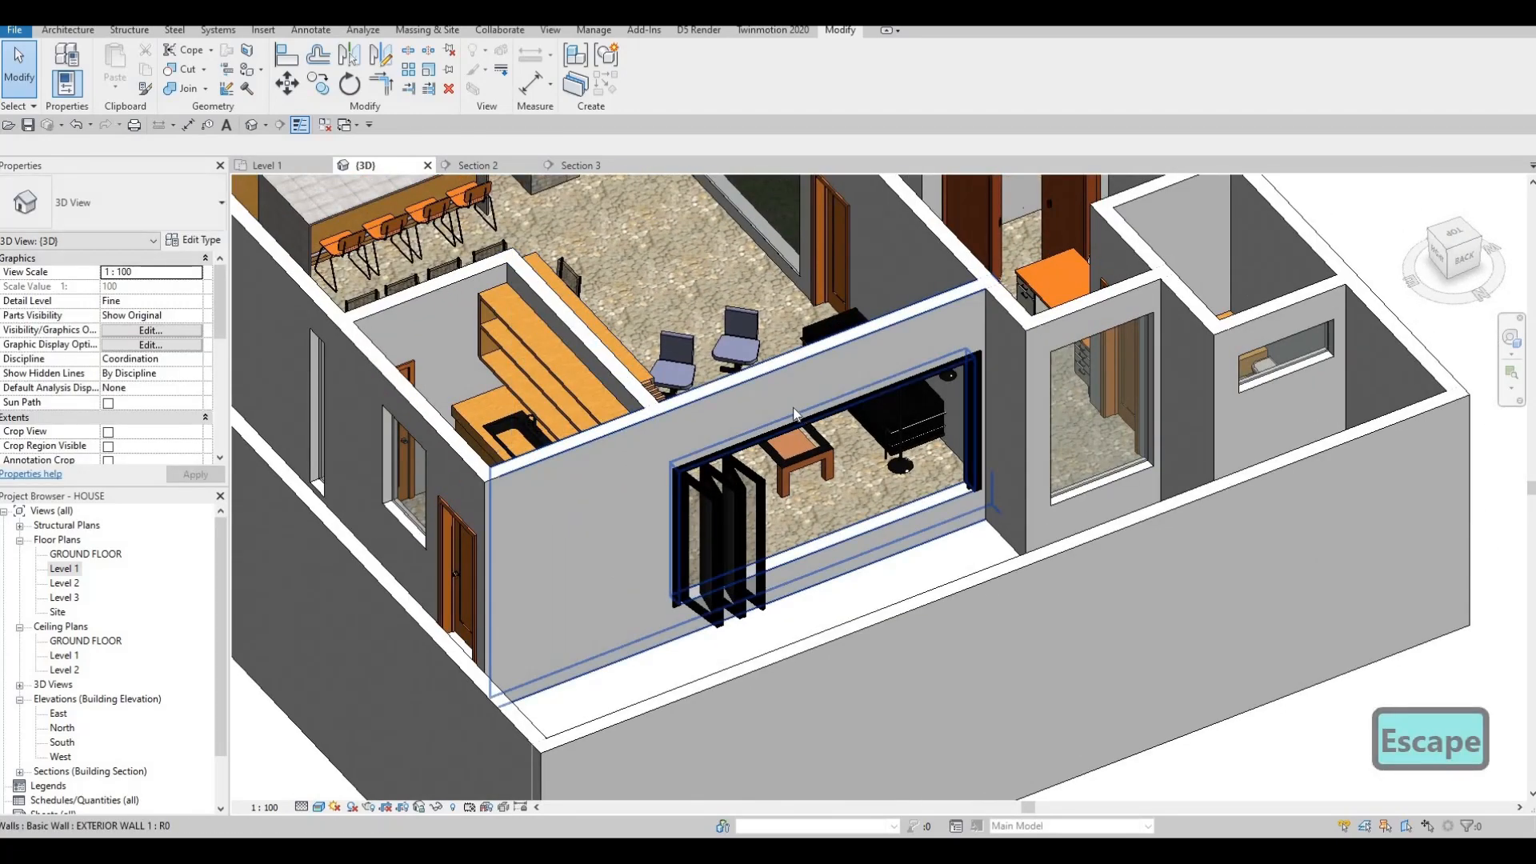
{"action": "middle_click_drag", "start_coordinate": [789, 435], "coordinate": [586, 528], "text": "shift"}
{"action": "scroll", "coordinate": [611, 530], "scroll_direction": "down", "scroll_amount": 5}
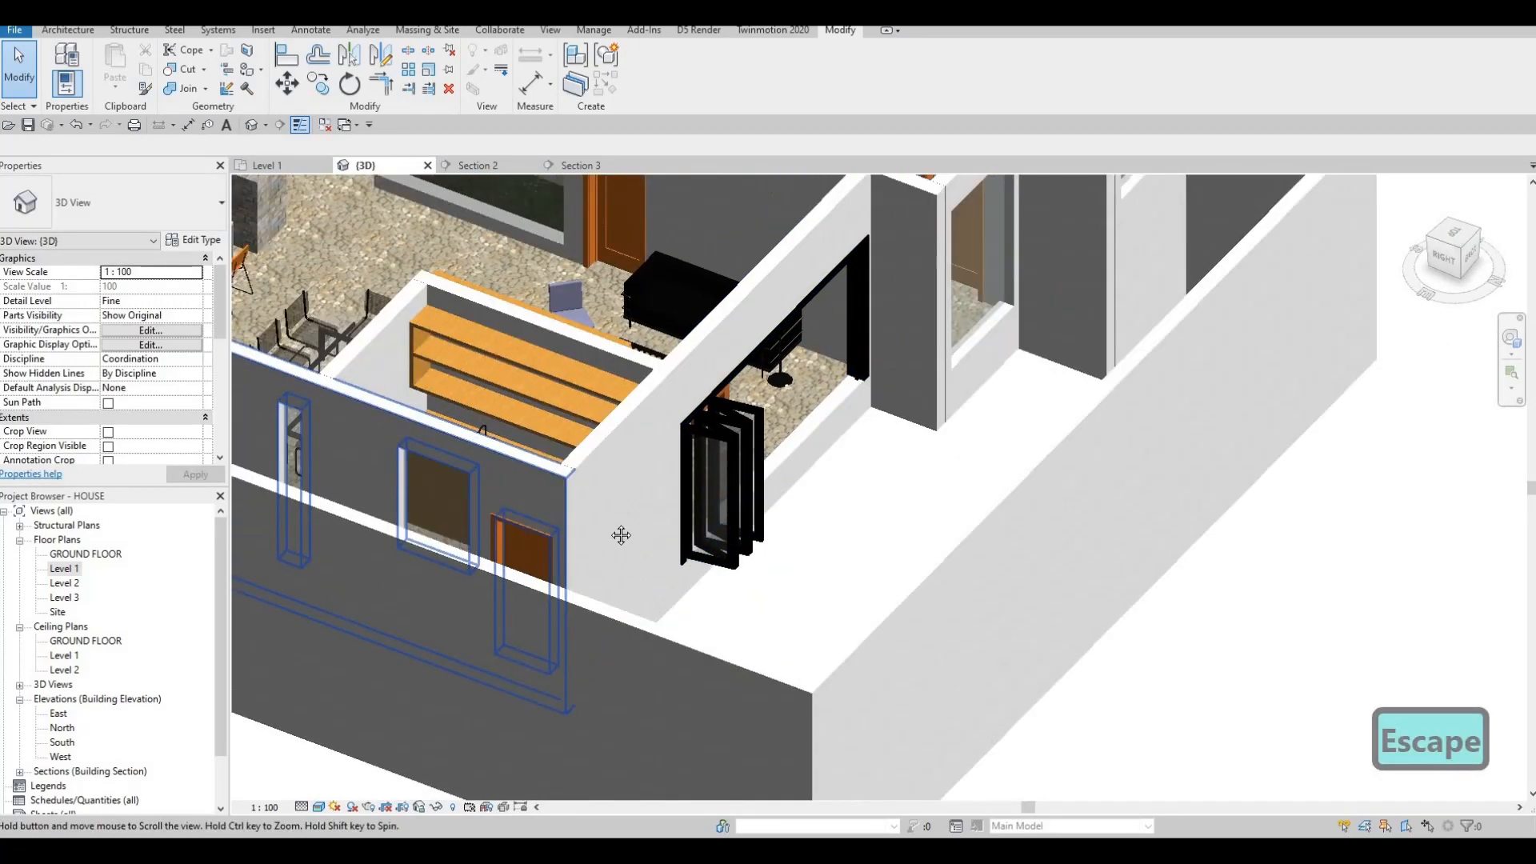